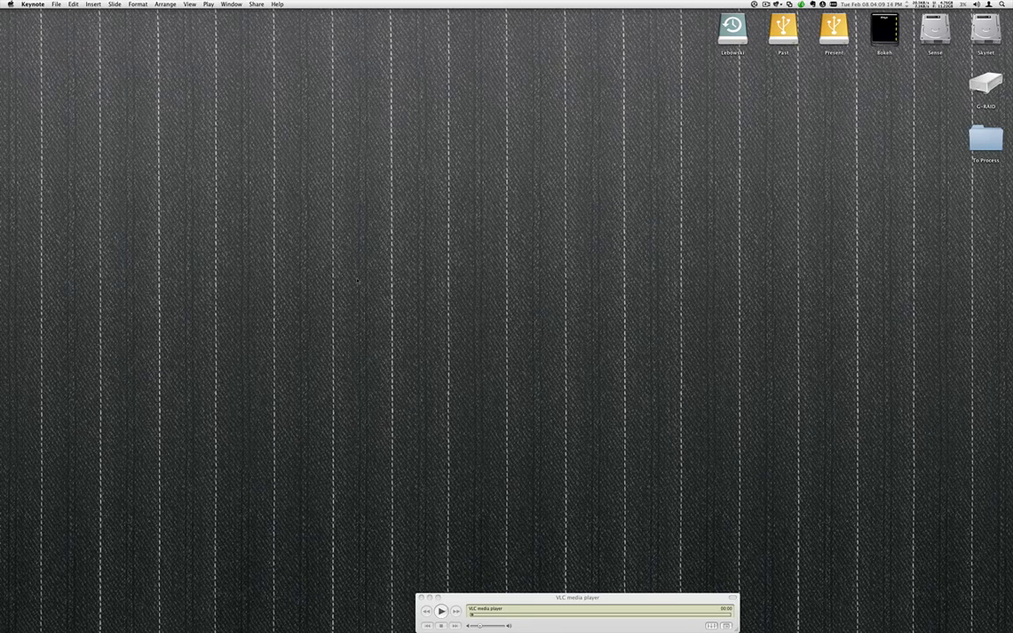
# Switch to Adobe Lightroom 3 and show the 0204-MahoosicDogSledding photos as a thumbnail grid in the Library.
pyautogui.moveTo(11, 286)
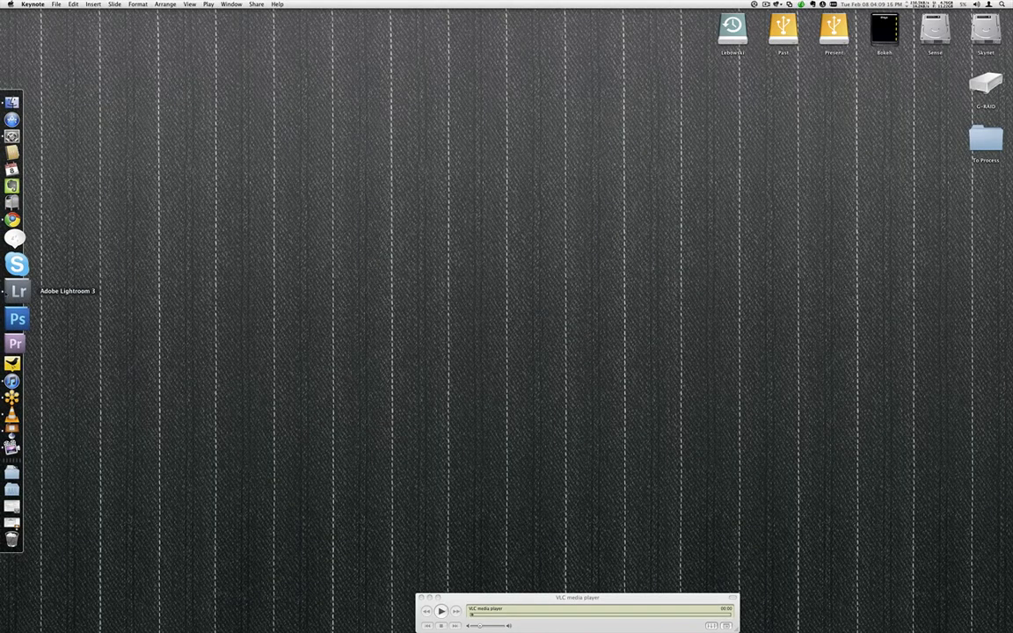
pyautogui.click(16, 290)
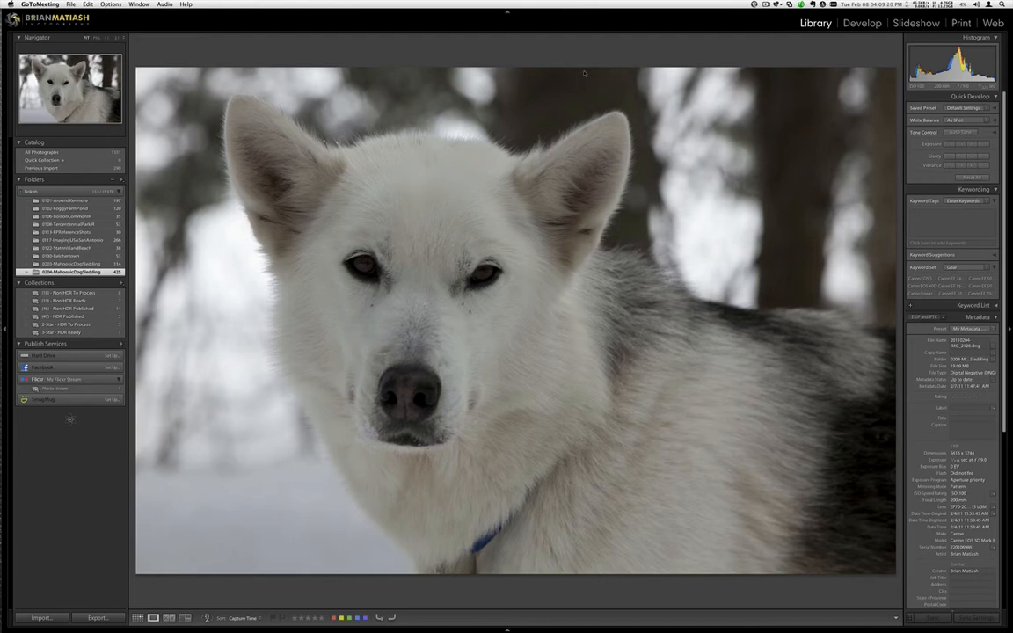
pyautogui.press('g')
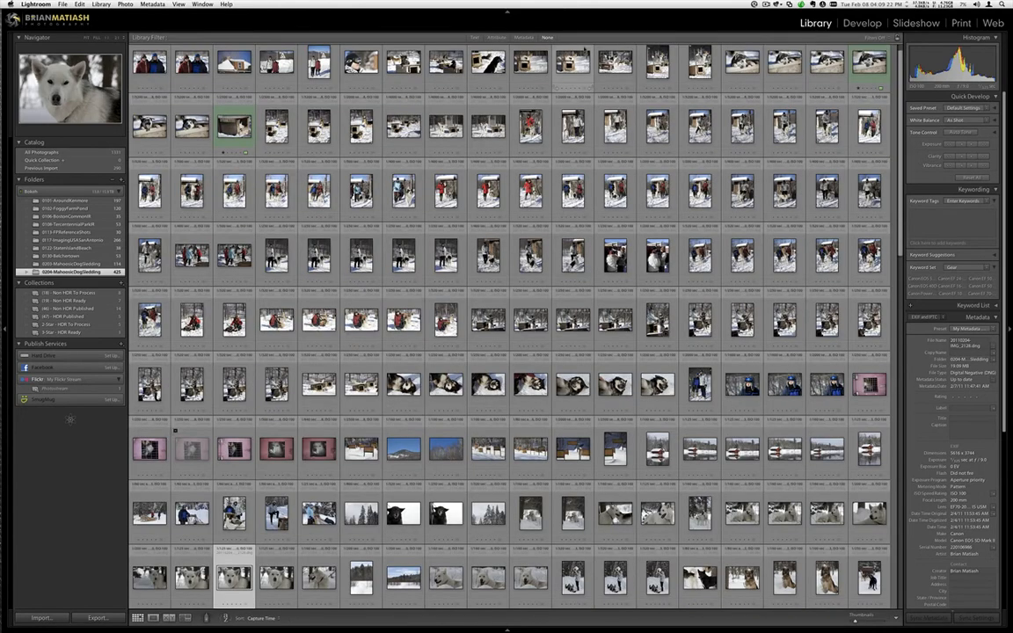
pyautogui.press('e')
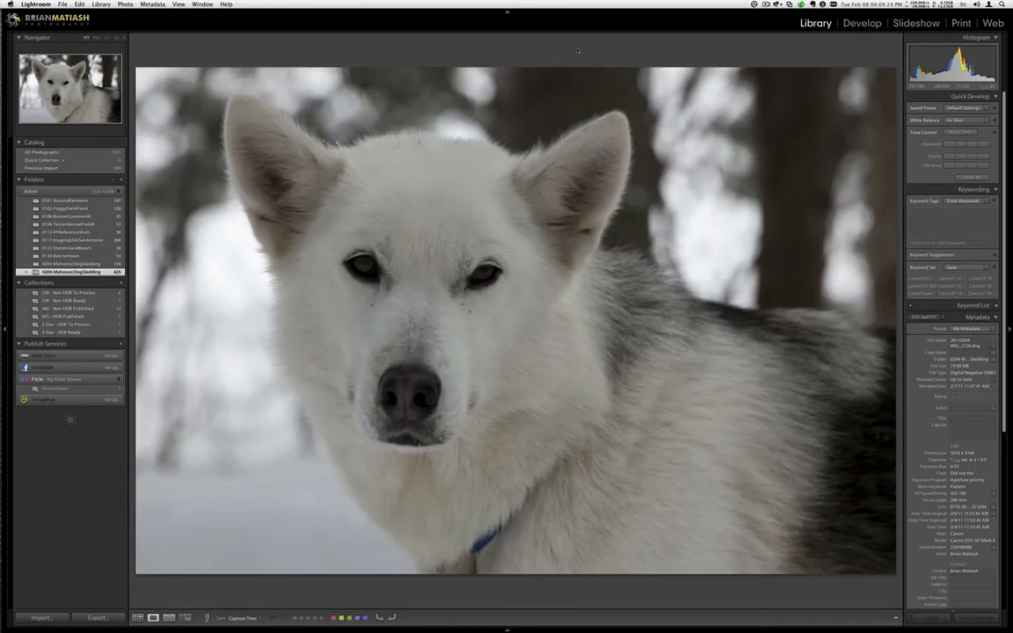
pyautogui.press('g')
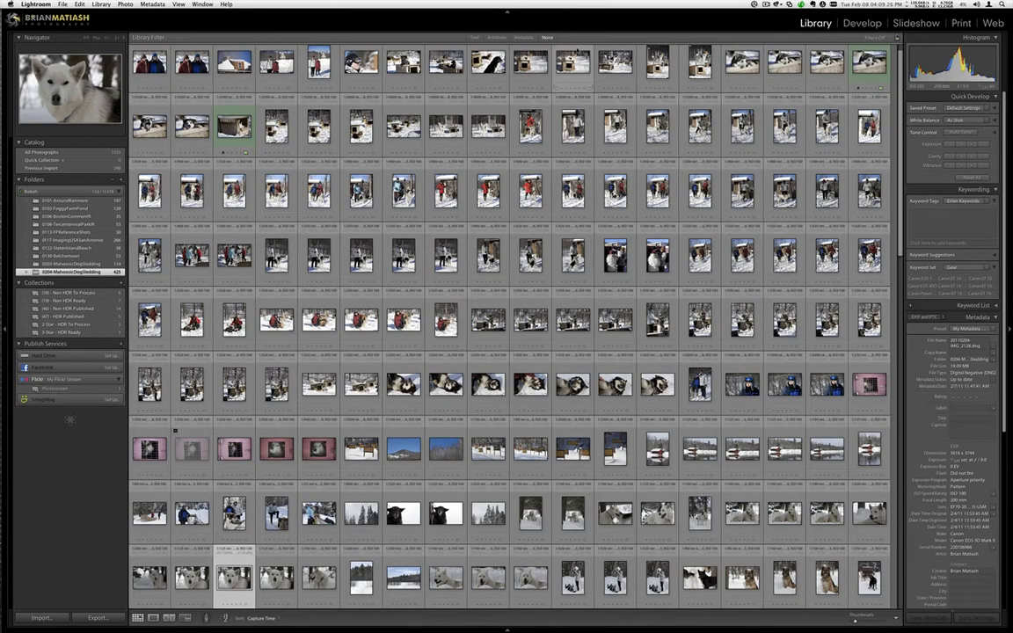
# Enlarge the Library grid thumbnails so that eleven photos fit in each row.
pyautogui.scroll(1, 533, 267)
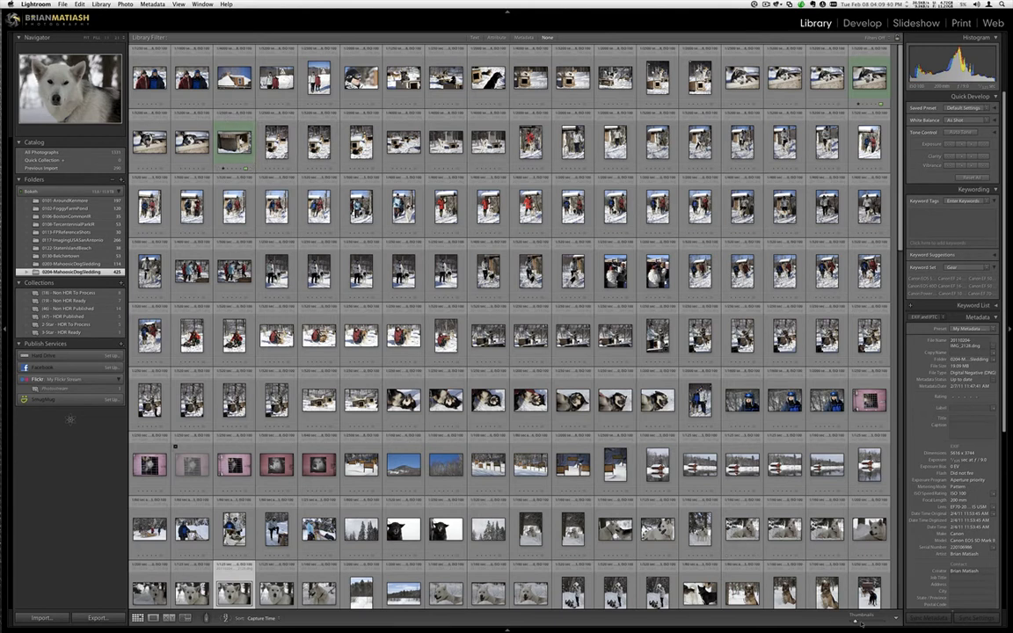
pyautogui.click(862, 620)
pyautogui.moveTo(862, 621); pyautogui.dragTo(867, 621)
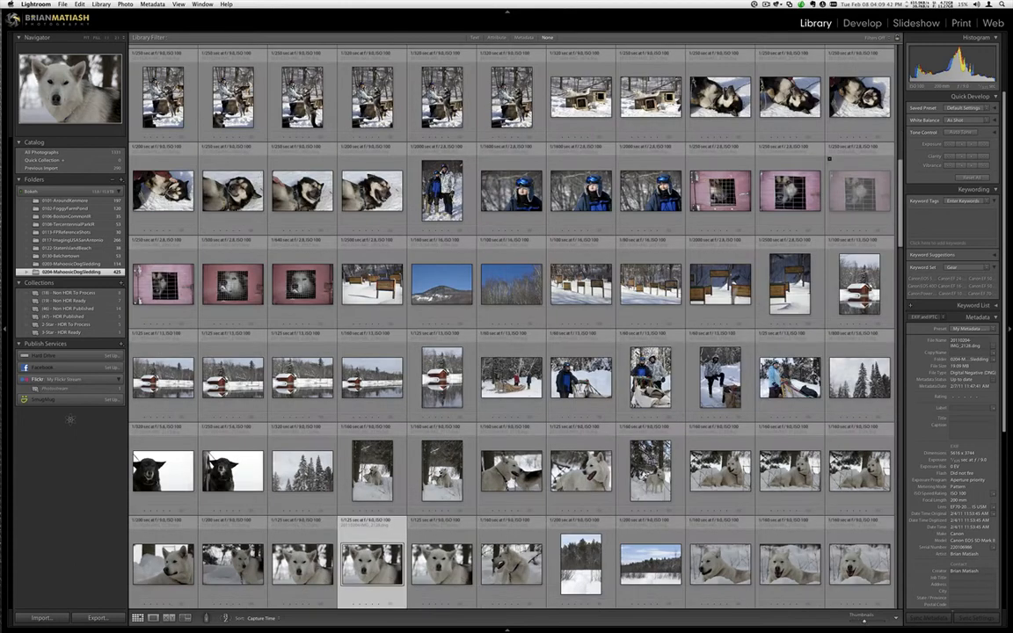
# Switch to Finder, open the Bokeh drive from the desktop and reposition its window near the middle of the screen.
pyautogui.click(140, 103)
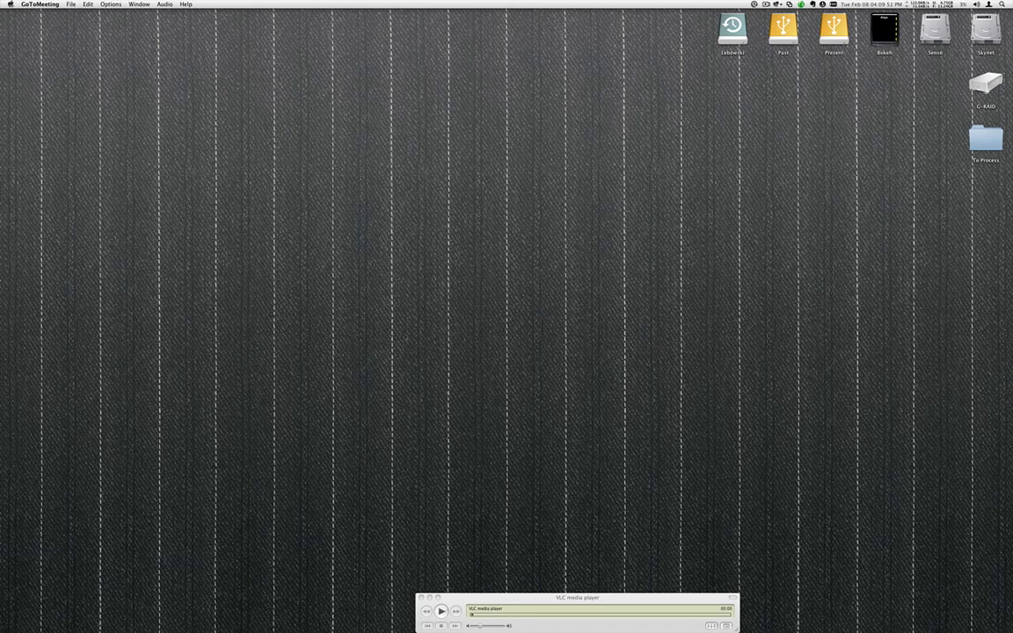
pyautogui.doubleClick(883, 29)
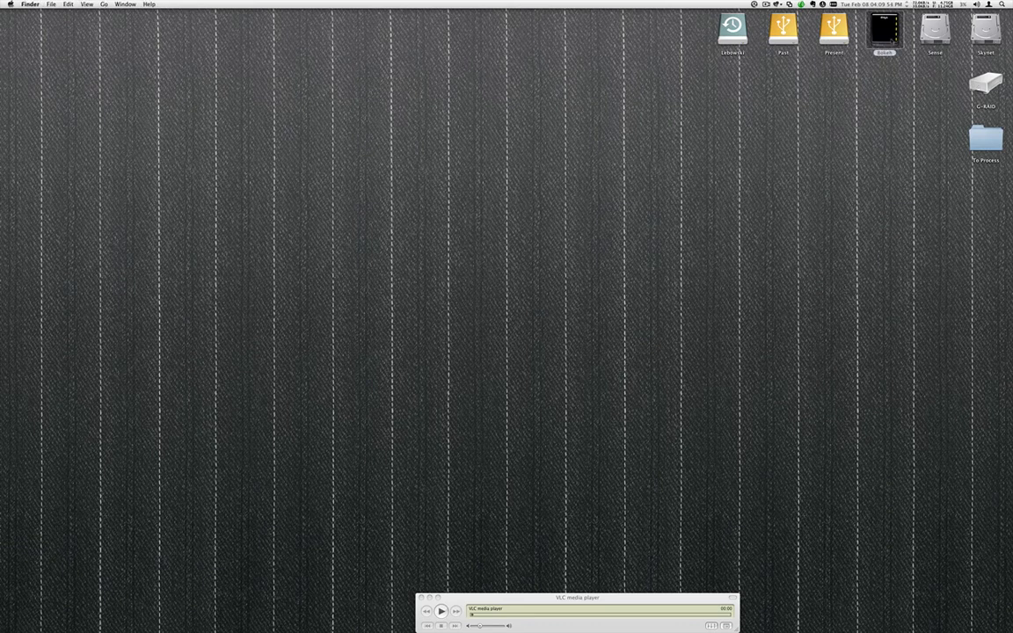
pyautogui.moveTo(420, 209); pyautogui.dragTo(555, 172)
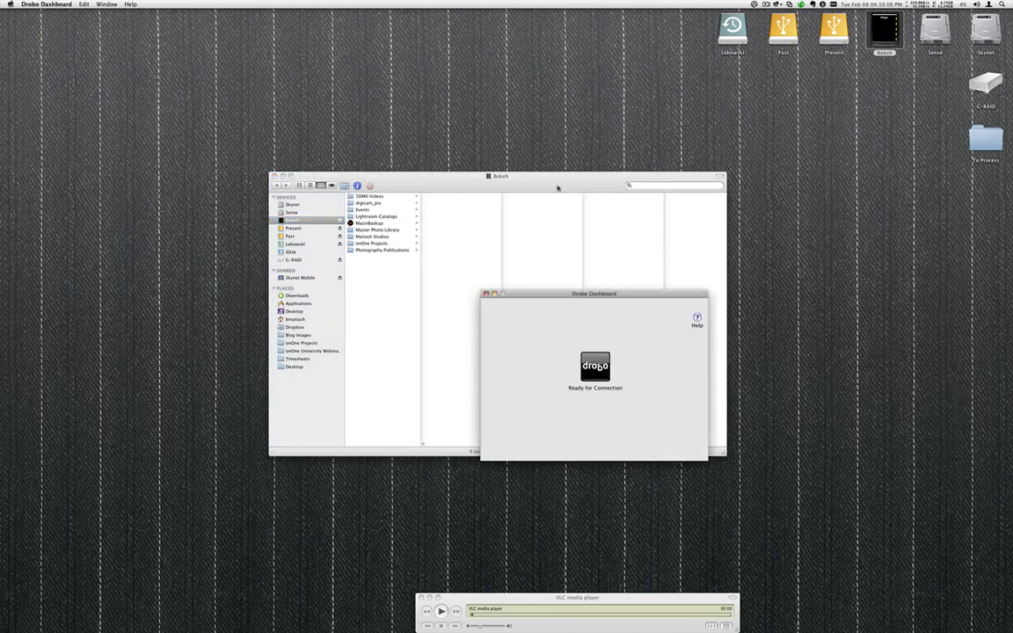
# Examine the Drobo S storage capacity and drive status in Drobo Dashboard and its Advanced Controls, and close both windows.
pyautogui.moveTo(595, 295); pyautogui.dragTo(540, 80)
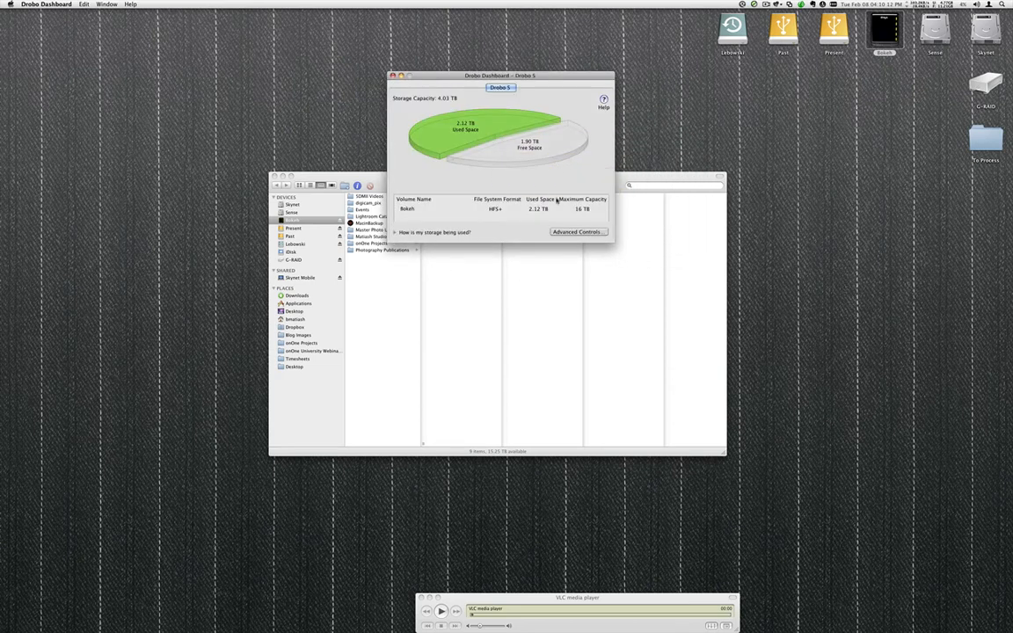
pyautogui.click(567, 232)
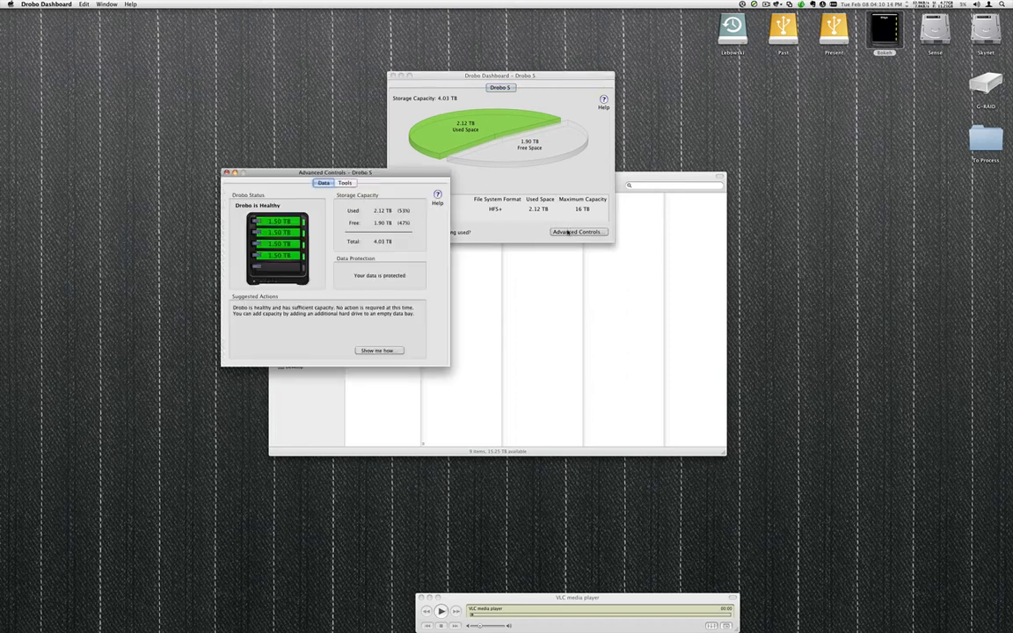
pyautogui.moveTo(370, 171); pyautogui.dragTo(558, 156)
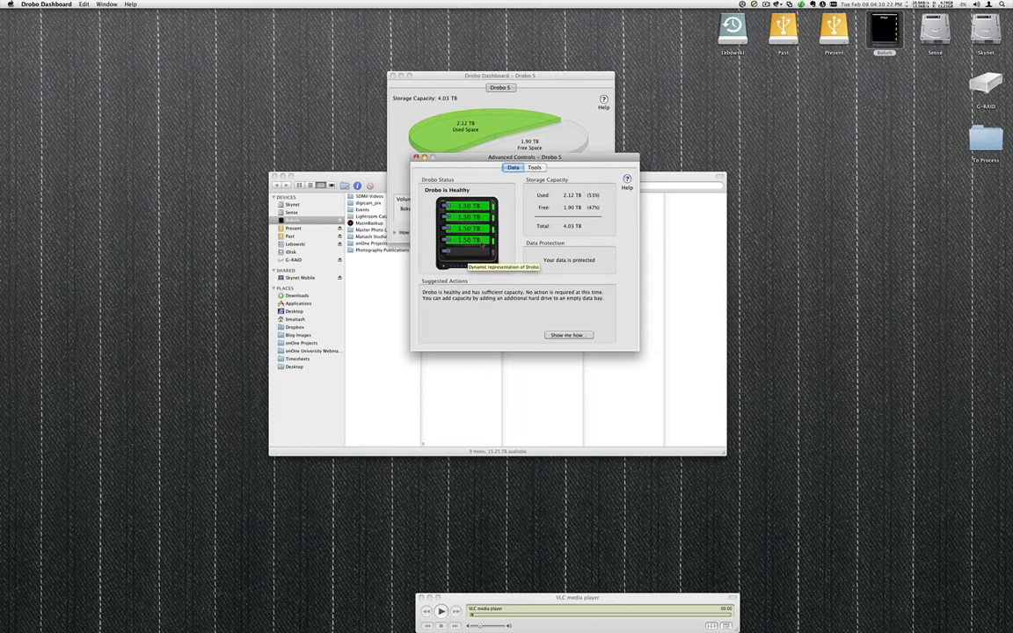
pyautogui.click(530, 226)
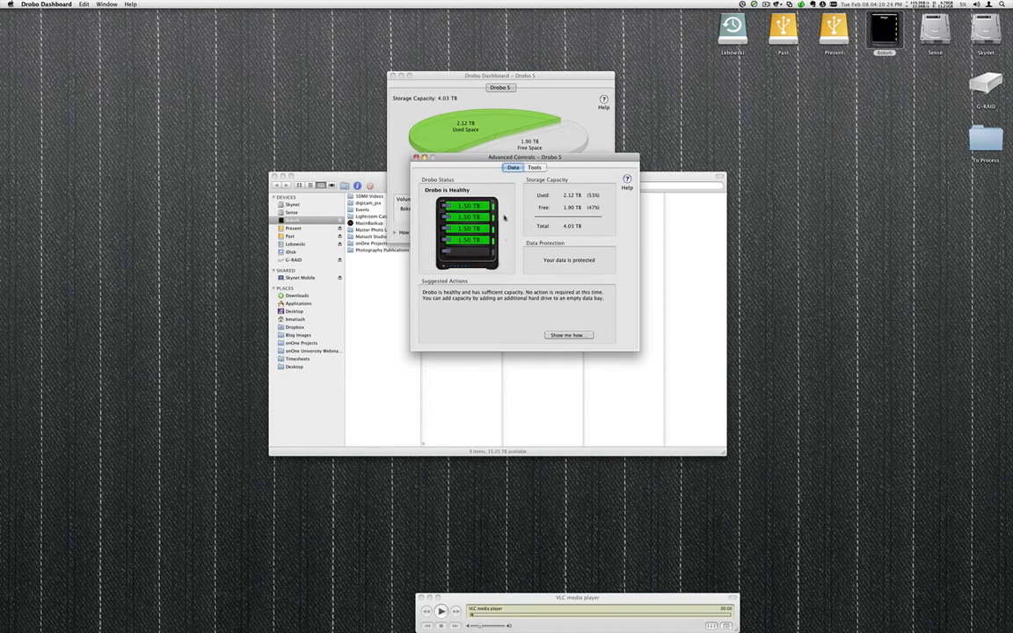
pyautogui.moveTo(495, 158); pyautogui.dragTo(689, 159)
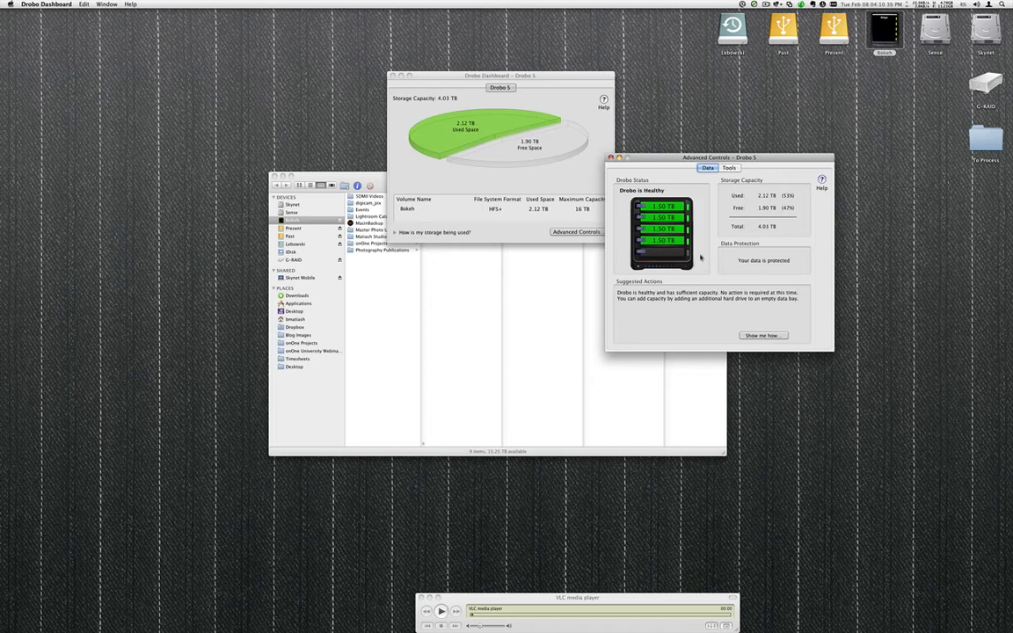
pyautogui.click(610, 157)
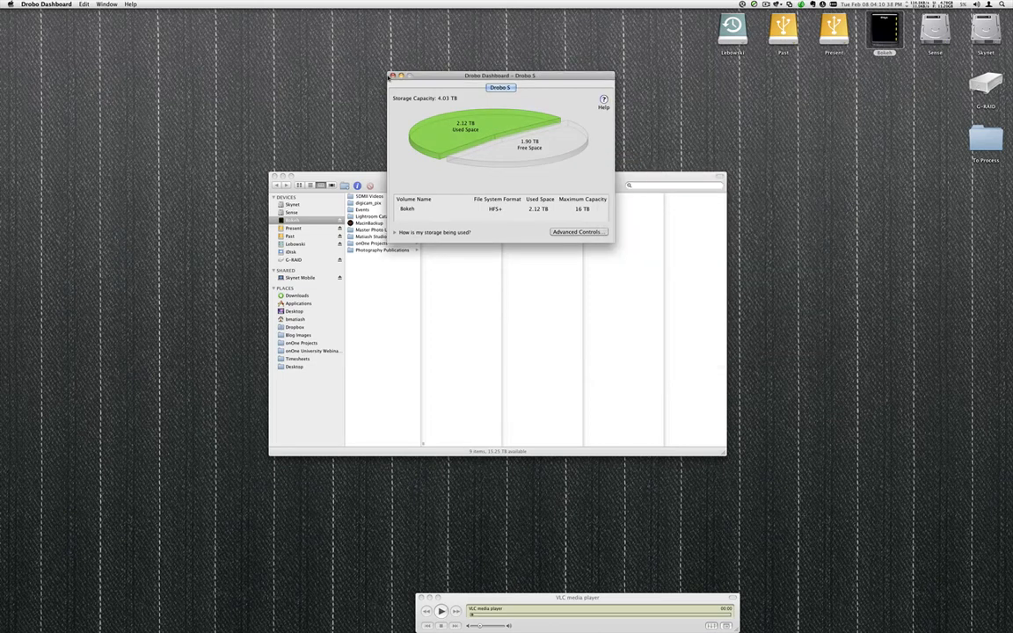
pyautogui.click(392, 77)
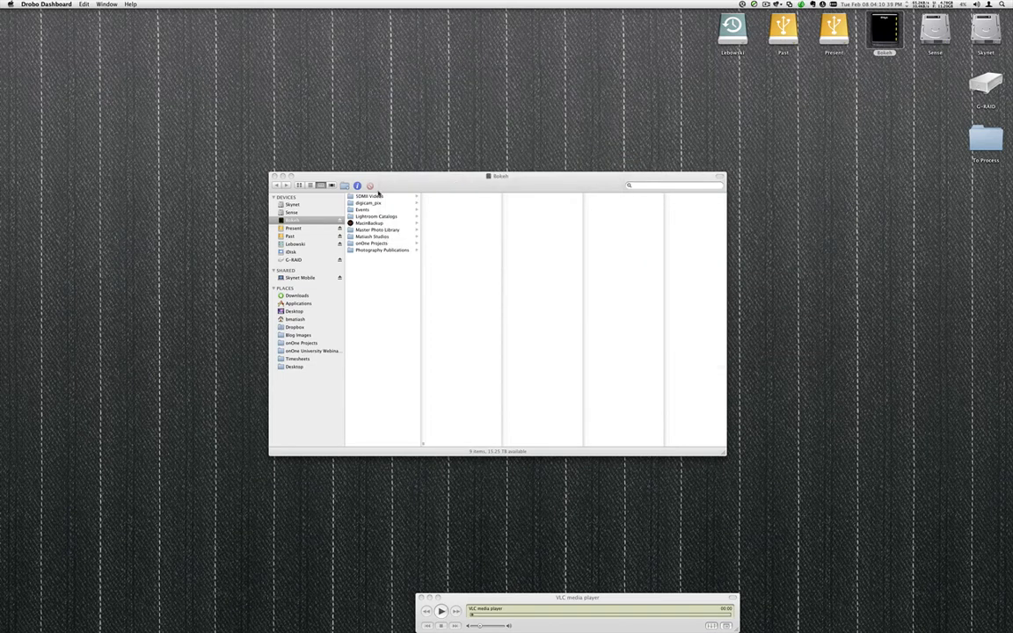
# Browse the 1996, 1997, 2000 and 2007 folders in the Master Photo Library to examine how they are organized.
pyautogui.click(398, 231)
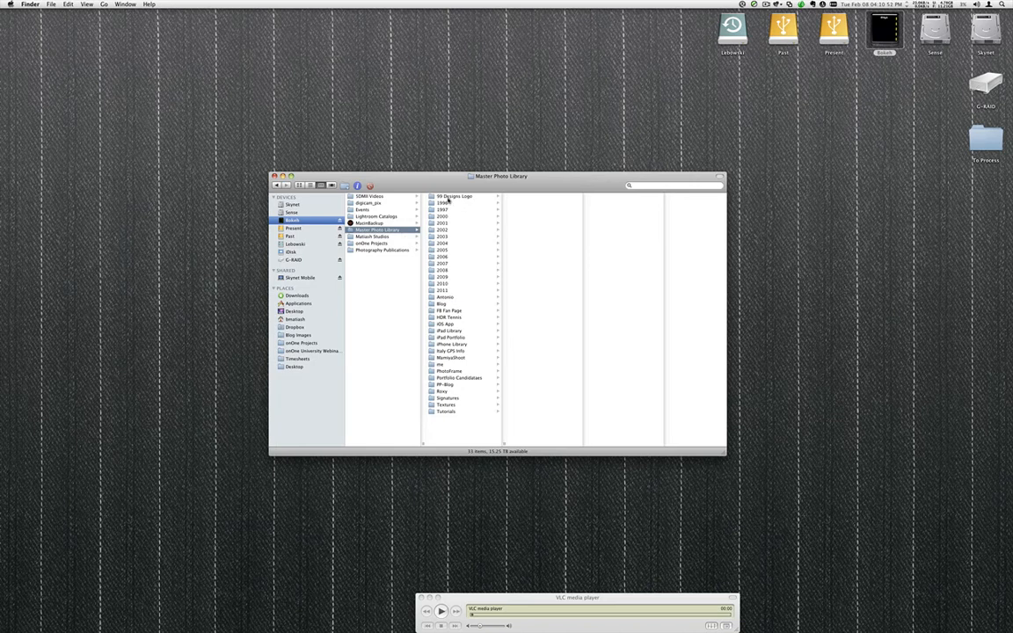
pyautogui.click(453, 203)
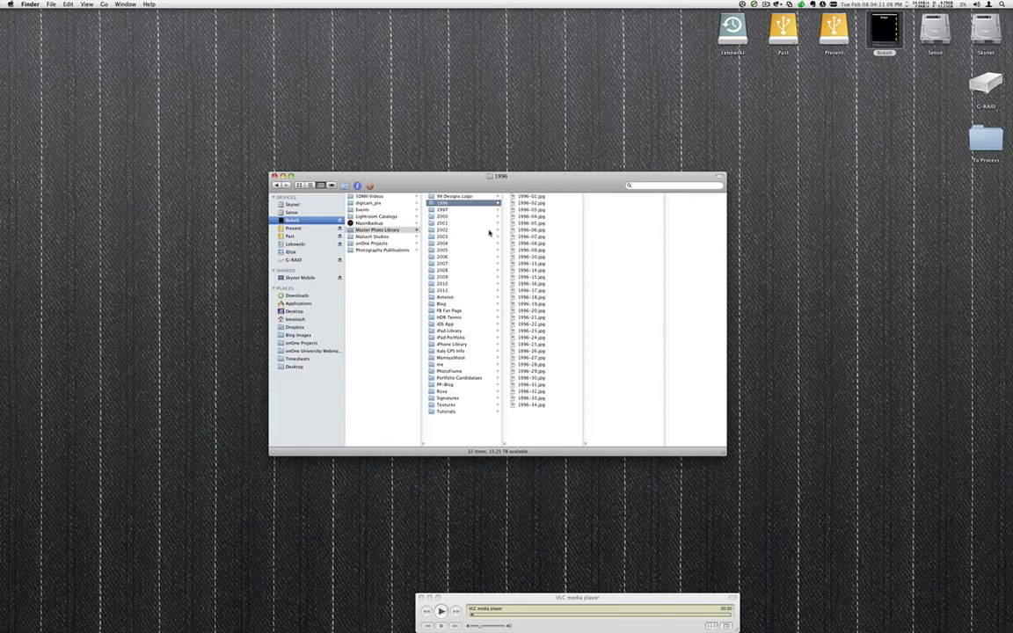
pyautogui.click(478, 212)
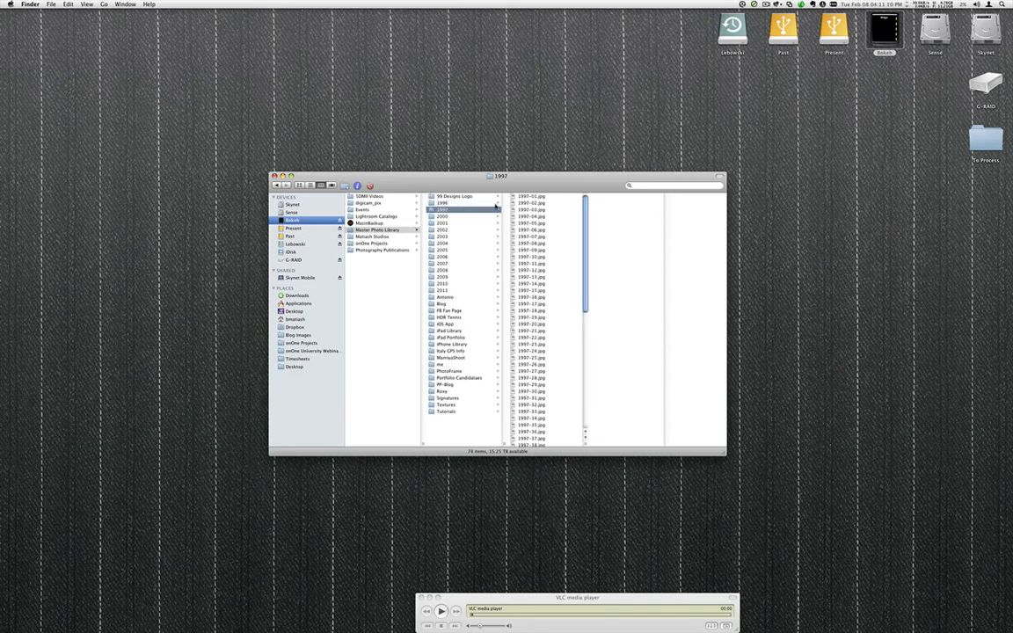
pyautogui.click(461, 218)
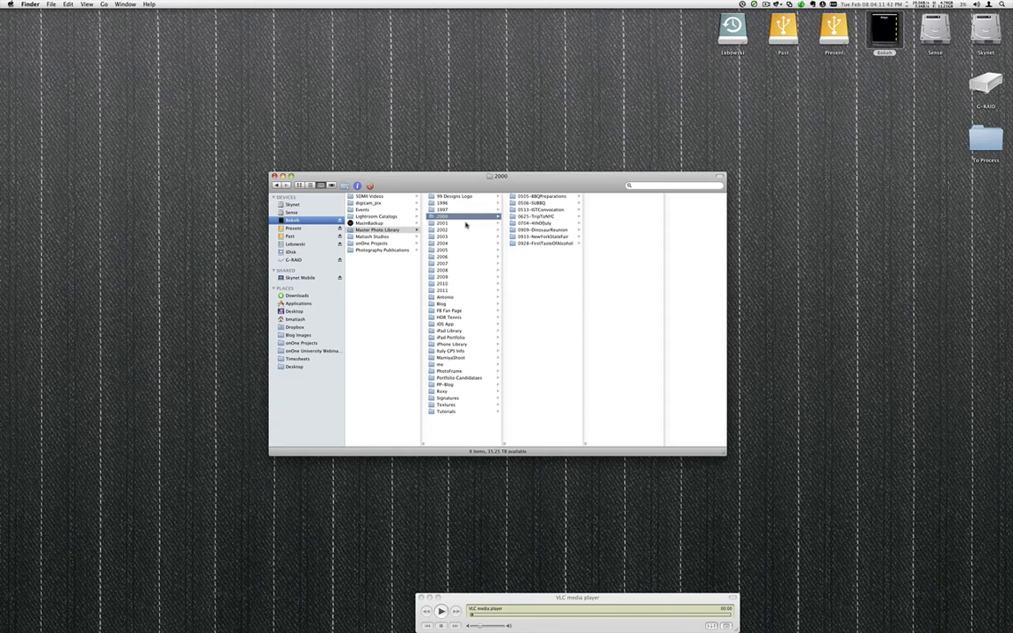
pyautogui.click(462, 263)
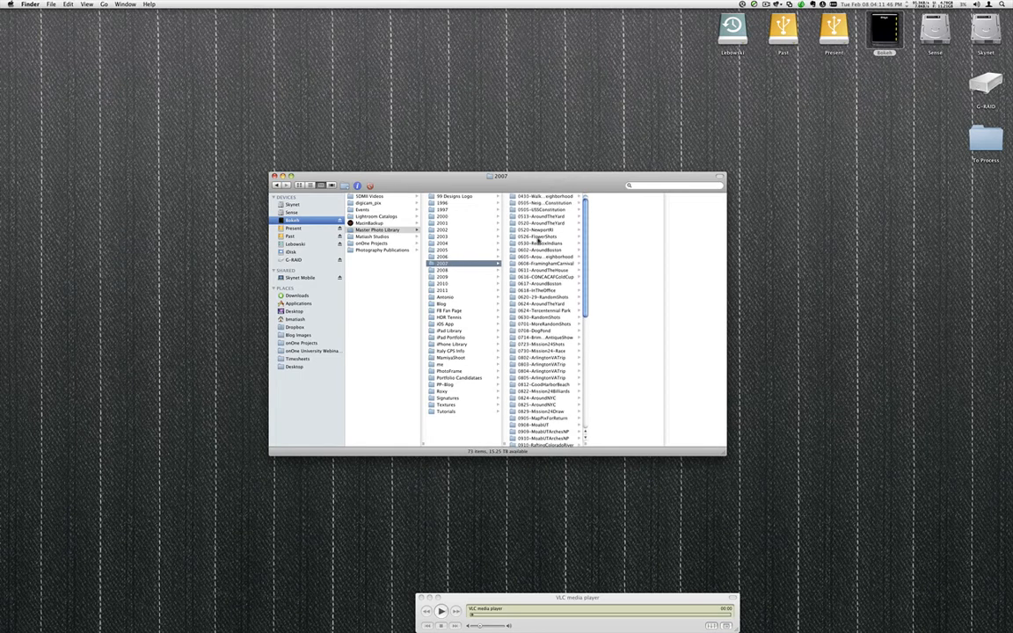
pyautogui.scroll(-3, 537, 240)
pyautogui.scroll(-5, 538, 240)
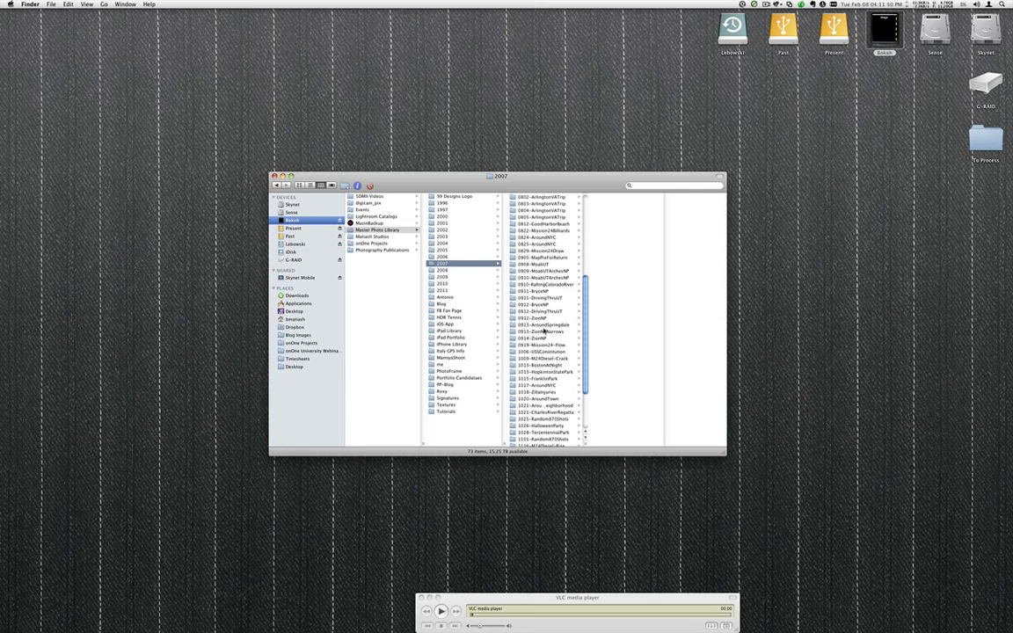
# Examine the month subfolders of 2008, including 01 - January, and those of 2009 and 2010.
pyautogui.click(475, 270)
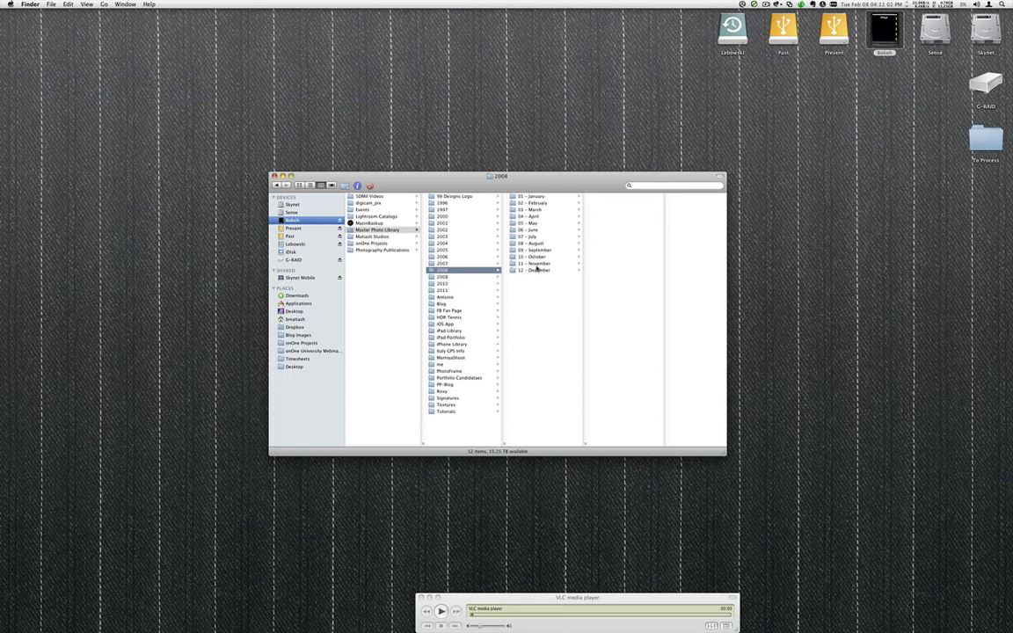
pyautogui.click(532, 197)
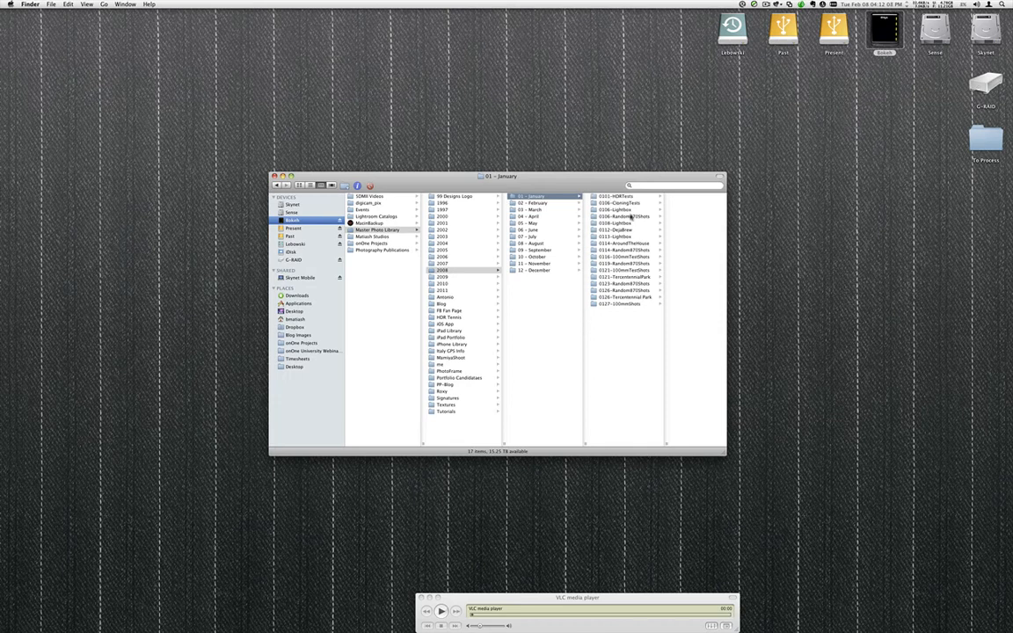
pyautogui.click(444, 277)
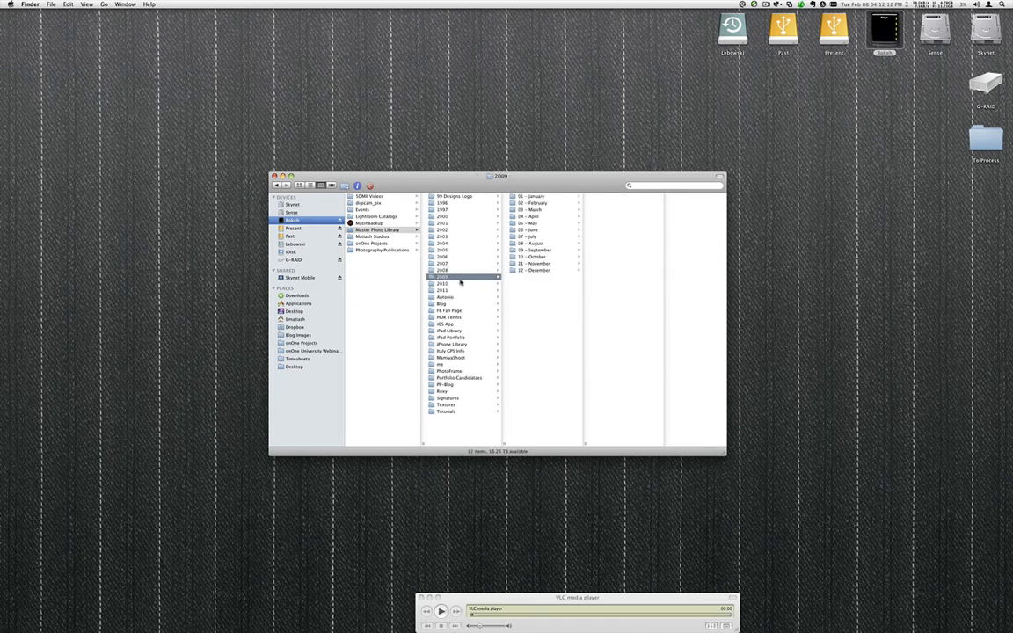
pyautogui.click(458, 284)
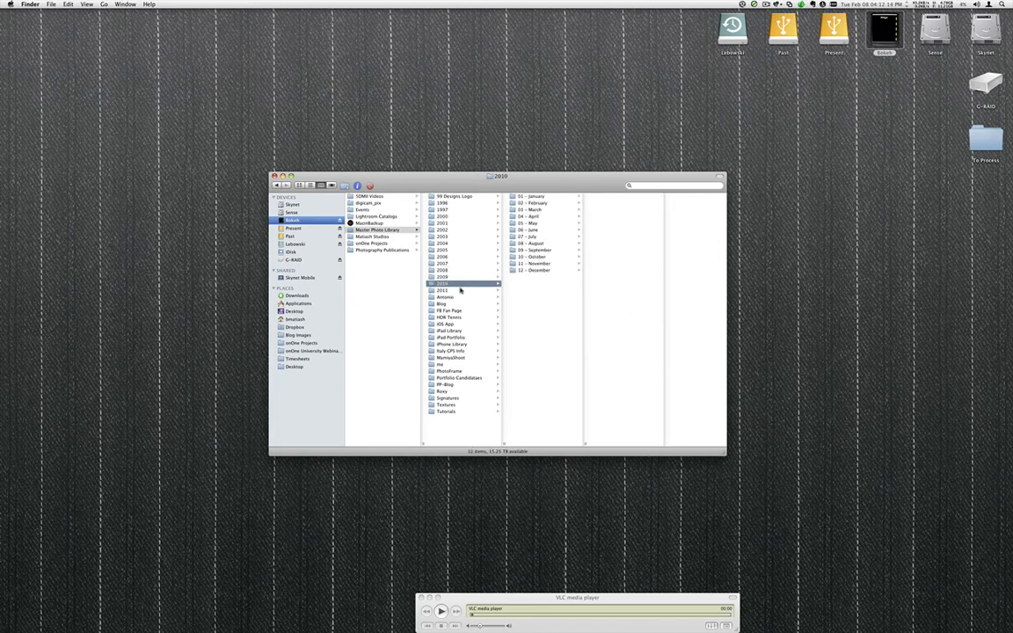
# Open the 0204-MahoosicDogSledding folder under 2011, 02 - February, and widen the Finder window.
pyautogui.click(459, 290)
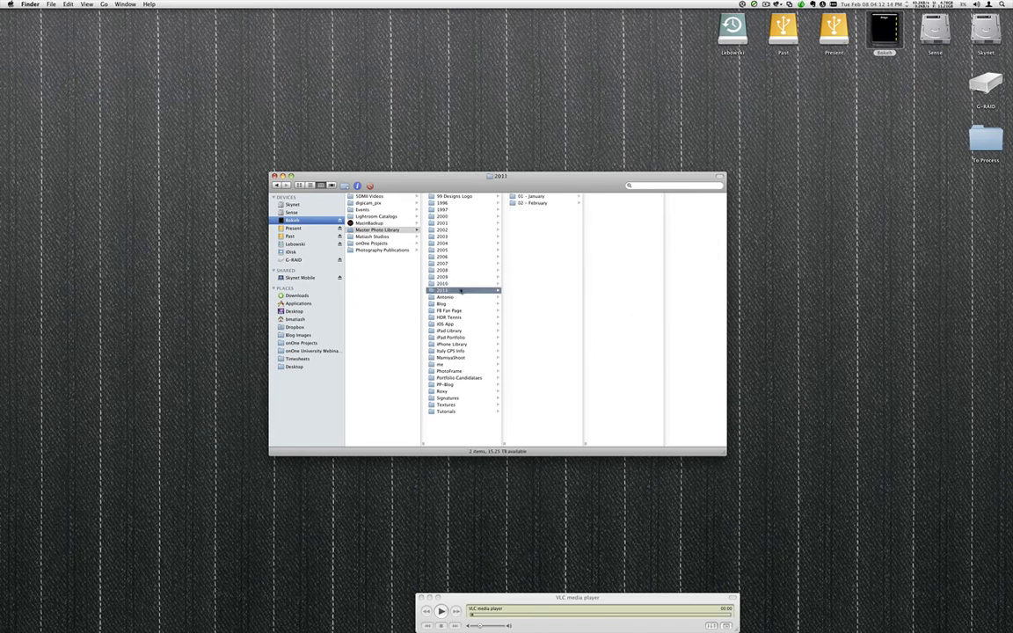
pyautogui.click(538, 203)
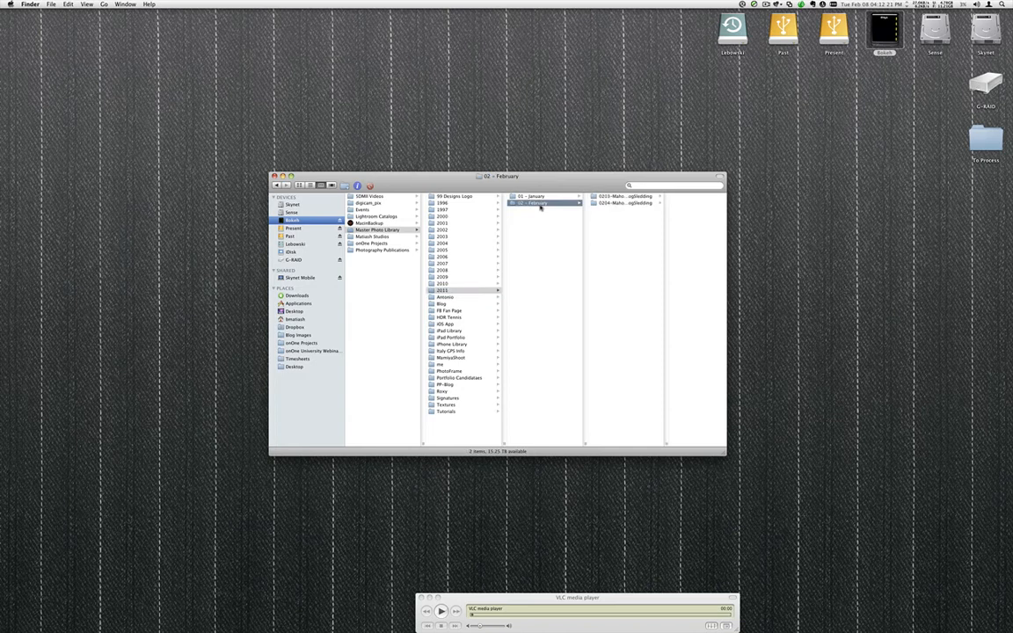
pyautogui.click(637, 203)
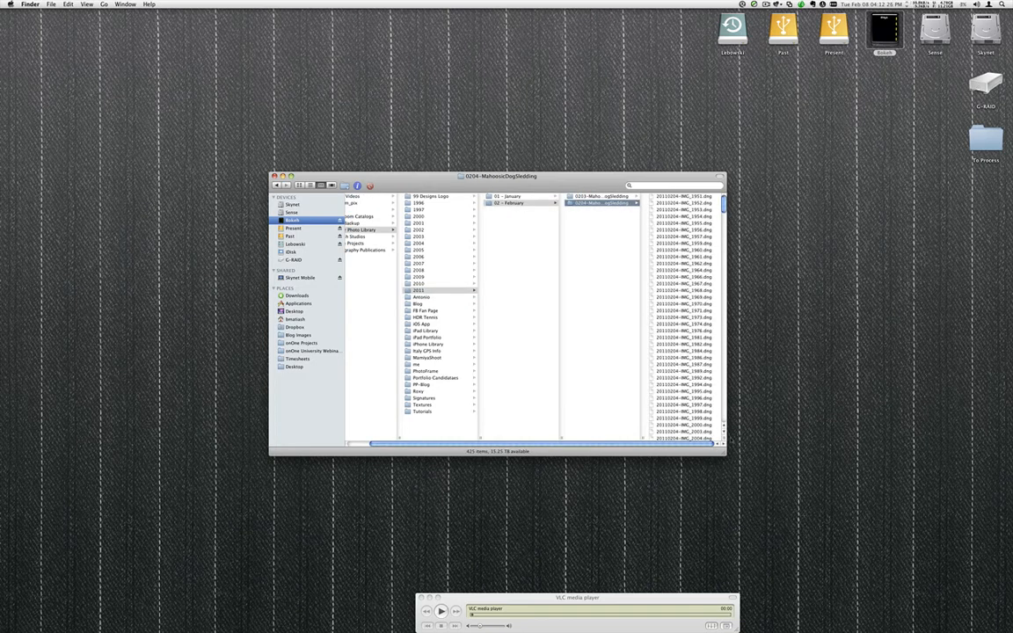
pyautogui.moveTo(722, 437); pyautogui.dragTo(820, 437)
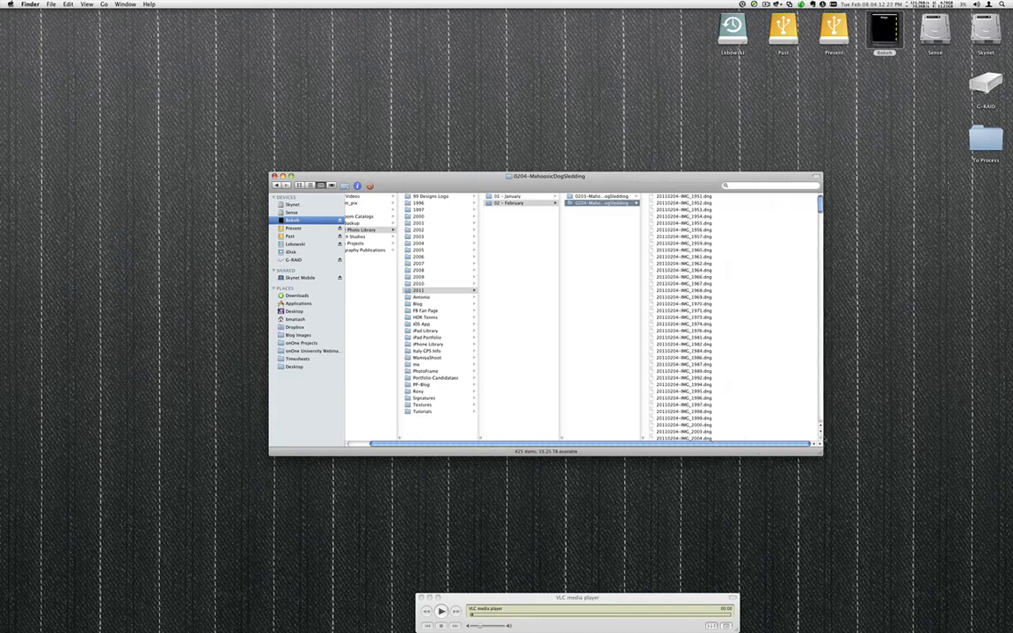
# Preview 20110204-IMG_1951.dng, look through the folder's DNG file names and reposition the Finder window.
pyautogui.click(682, 198)
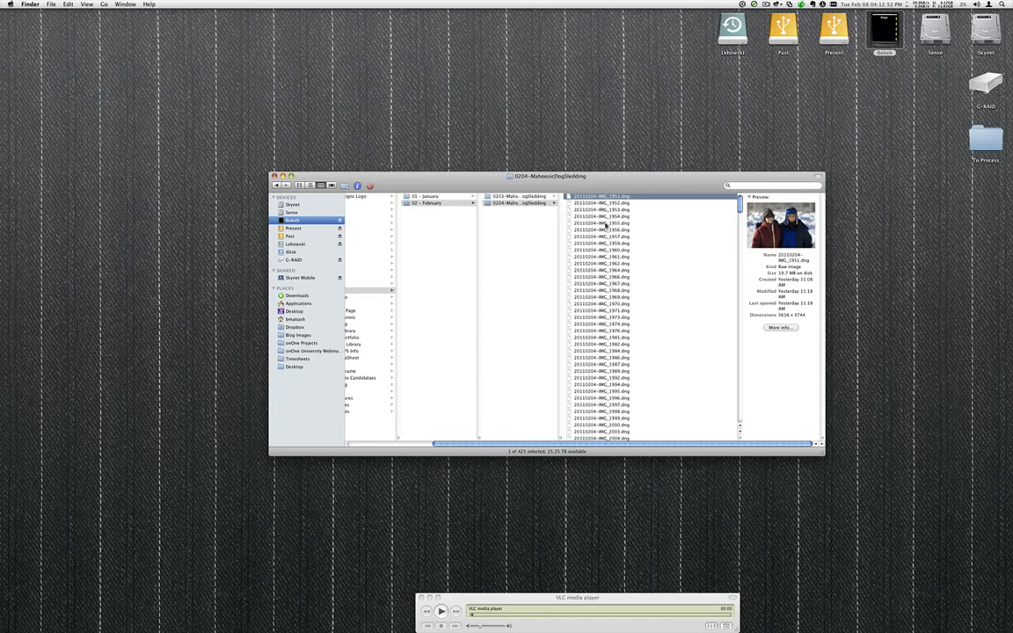
pyautogui.scroll(-3, 603, 218)
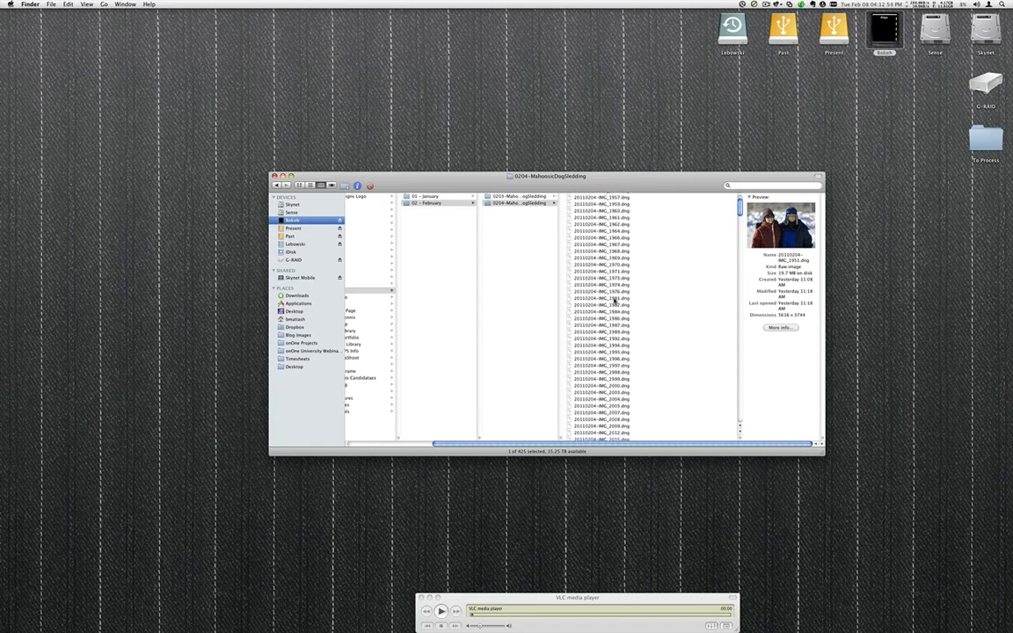
pyautogui.scroll(3, 614, 304)
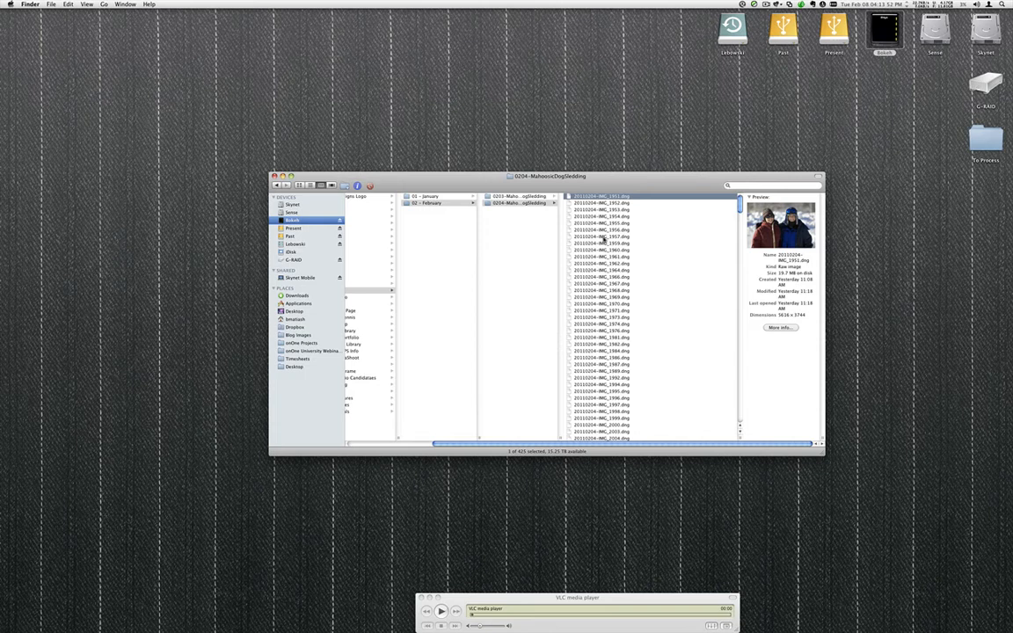
pyautogui.moveTo(535, 186); pyautogui.dragTo(570, 168)
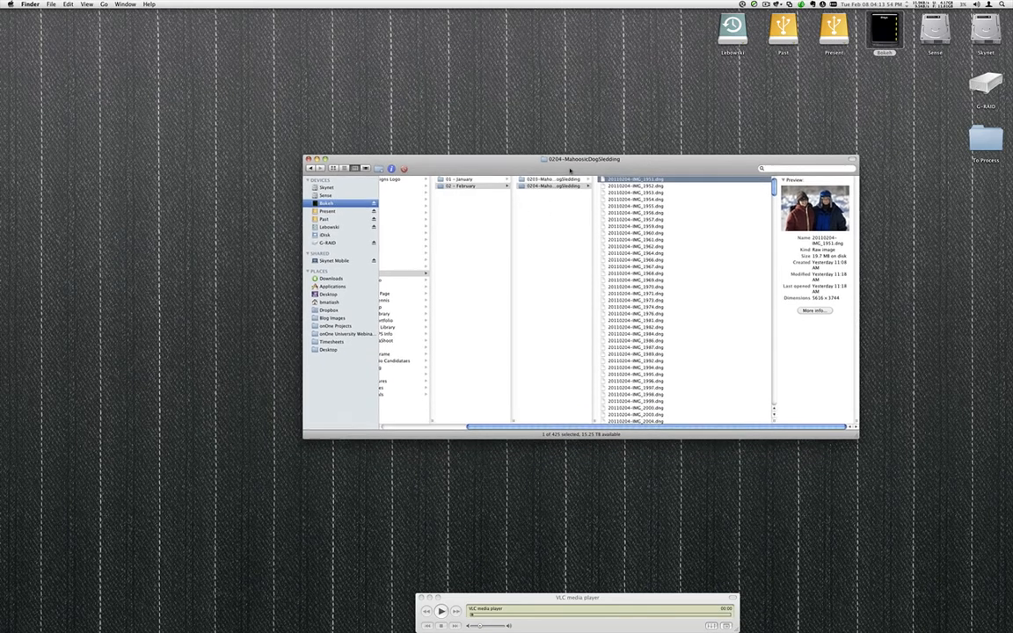
# Enlarge the Finder window and walk the folder path again from Master Photo Library through 2011 to 02 - February.
pyautogui.moveTo(547, 430); pyautogui.dragTo(504, 408)
pyautogui.moveTo(452, 163); pyautogui.dragTo(328, 84)
pyautogui.moveTo(732, 356); pyautogui.dragTo(917, 488)
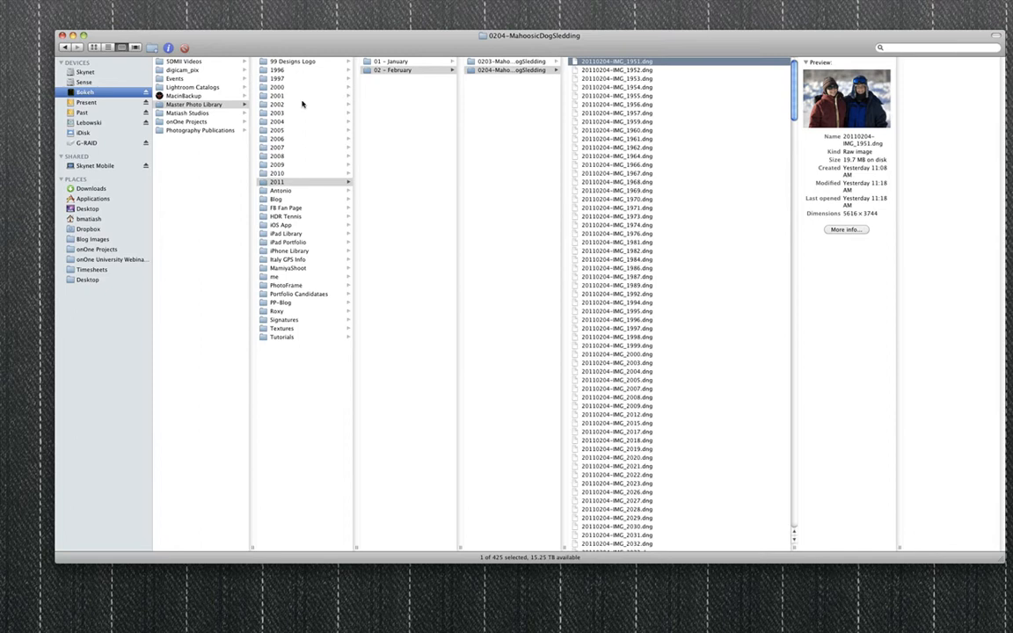
pyautogui.click(168, 103)
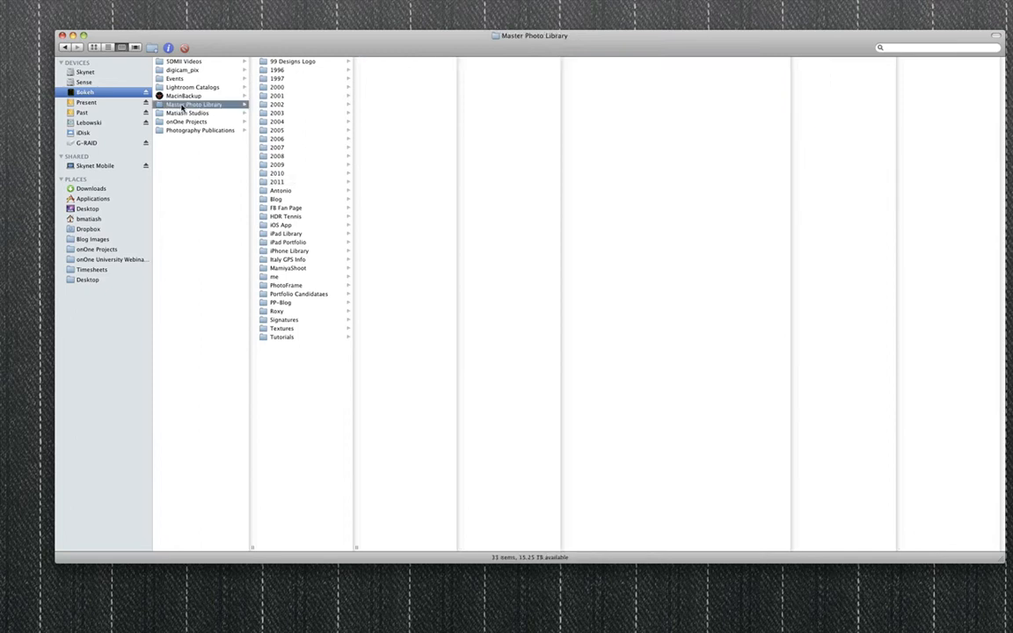
pyautogui.click(278, 182)
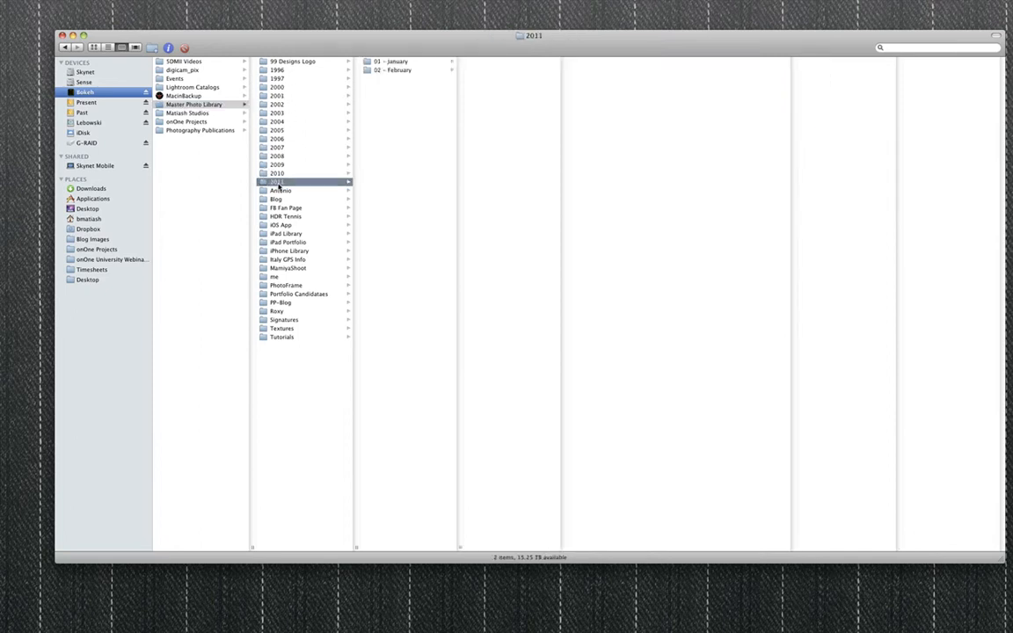
pyautogui.click(390, 70)
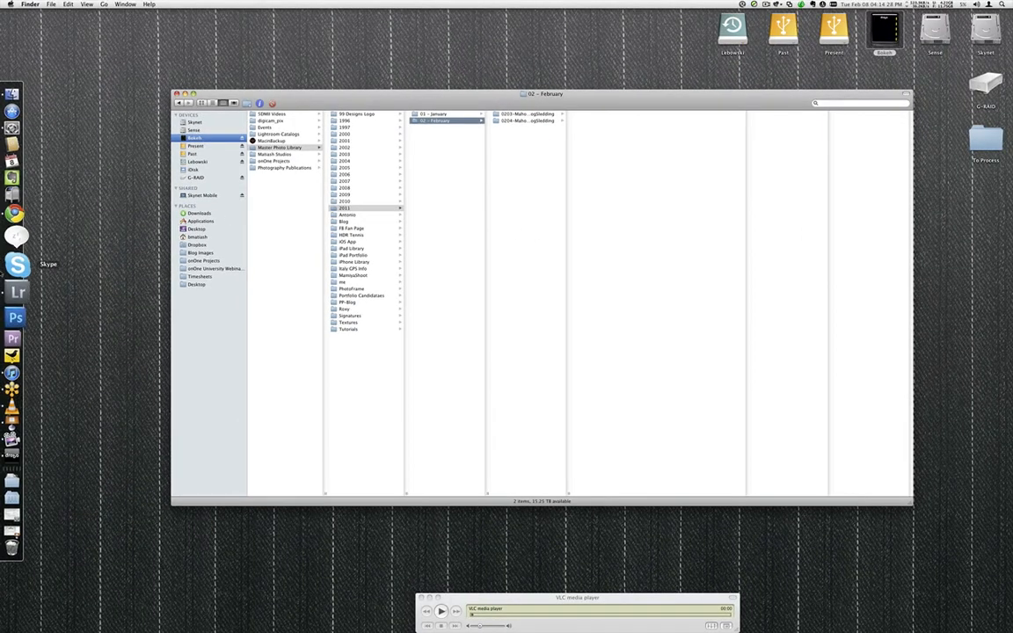
# Switch to Lightroom, open the photo import window to view the Copy as DNG option, and leave without importing.
pyautogui.click(15, 281)
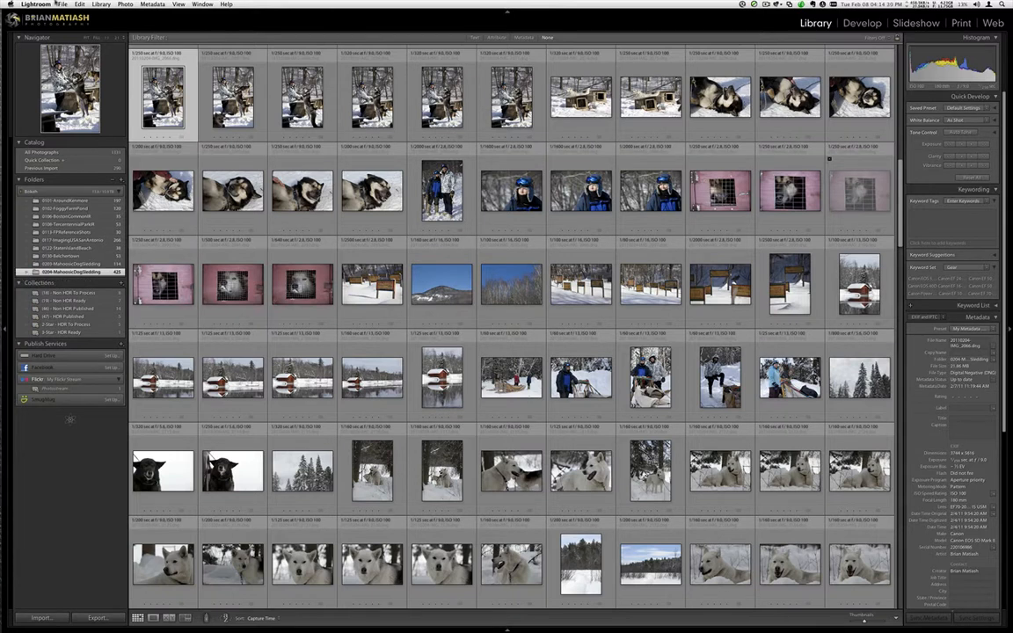
pyautogui.click(62, 4)
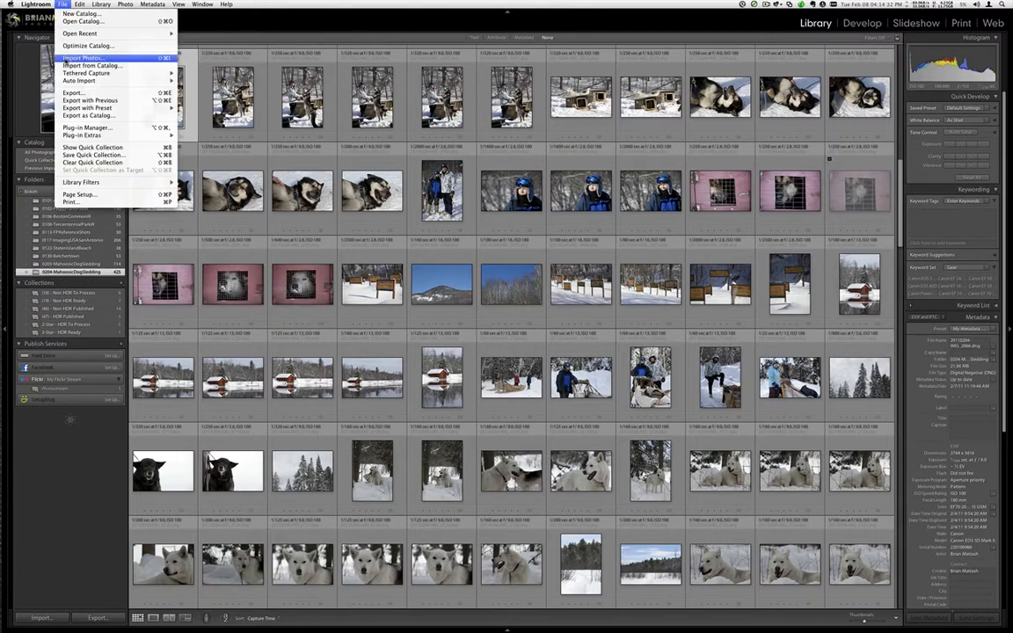
pyautogui.click(84, 58)
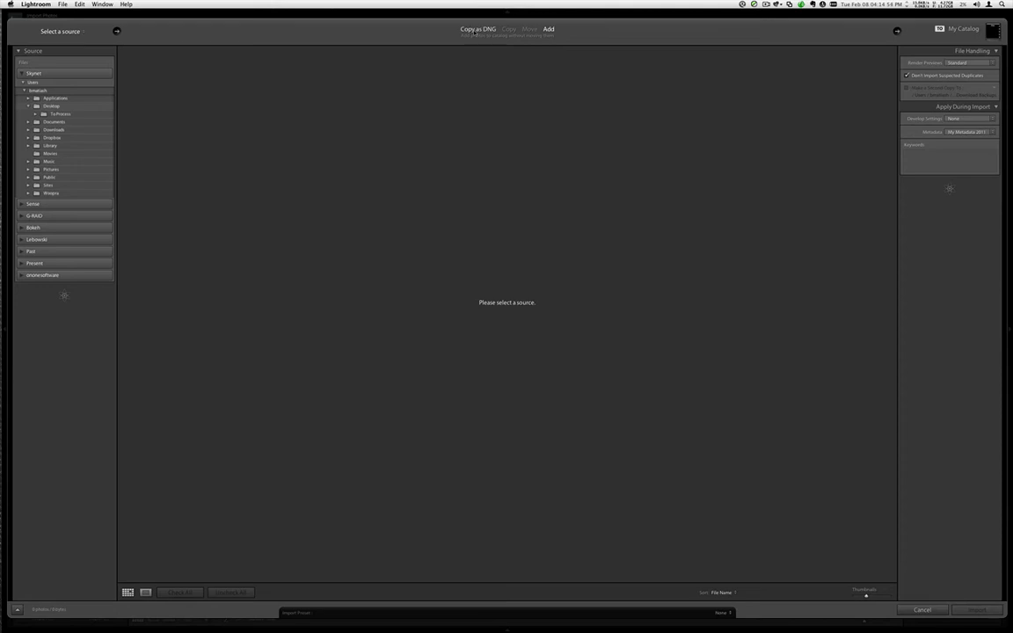
pyautogui.click(922, 610)
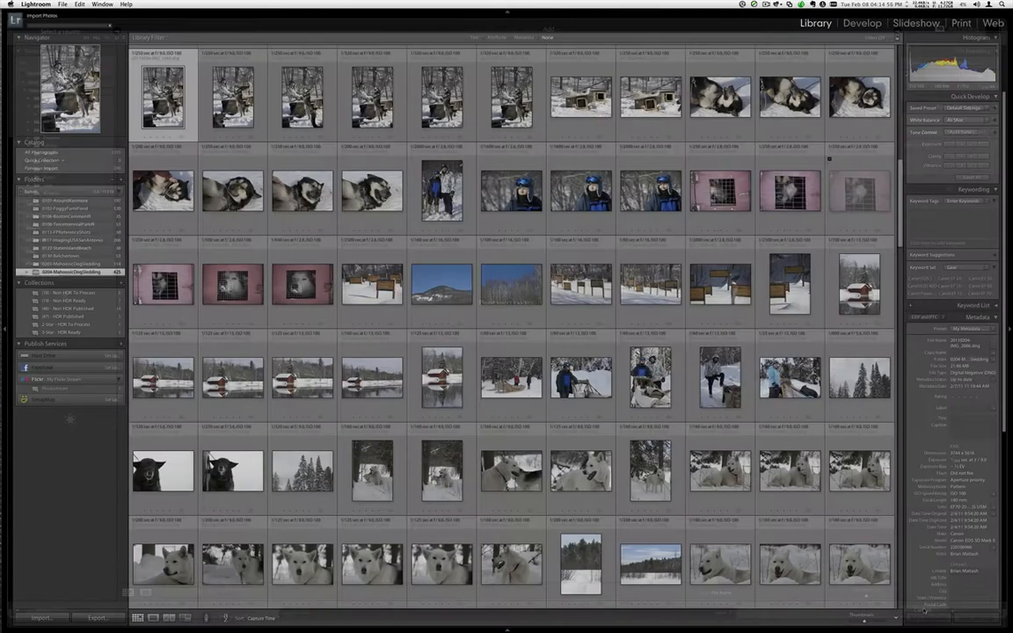
# Find the charging dog-sled photo in the 0204-MahoosicDogSledding folder and compare the original DNG with its edited TIFF at full view.
pyautogui.scroll(-4, 283, 440)
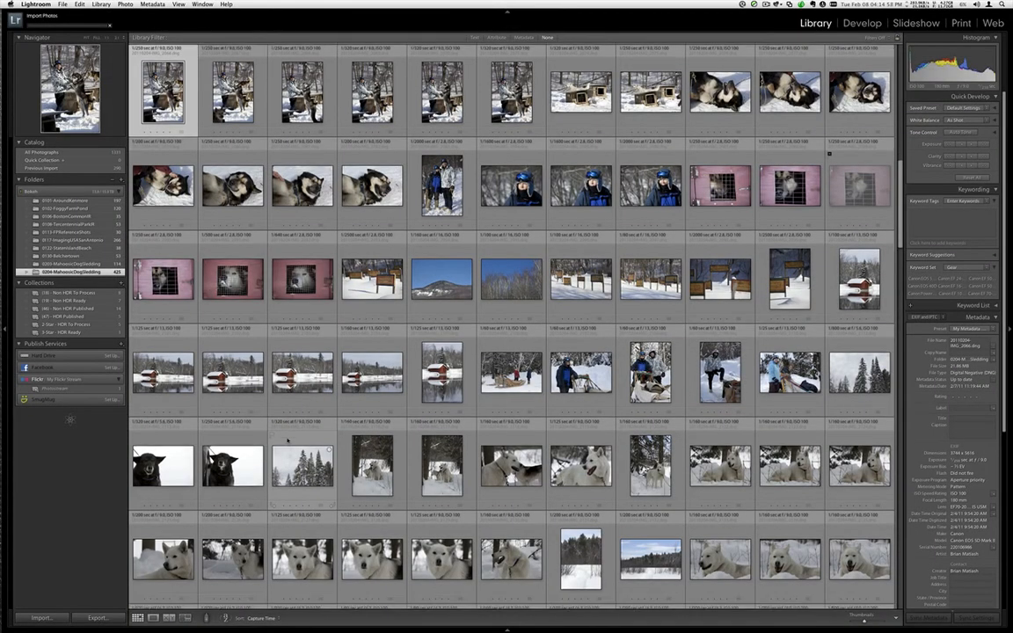
pyautogui.scroll(-10, 288, 440)
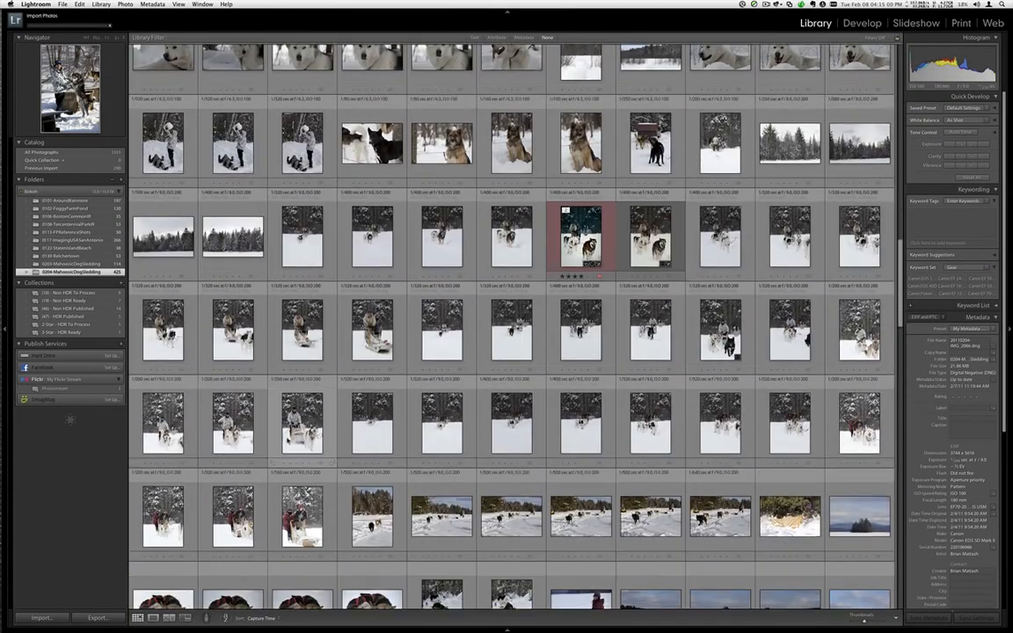
pyautogui.scroll(-4, 287, 440)
pyautogui.scroll(5, 287, 444)
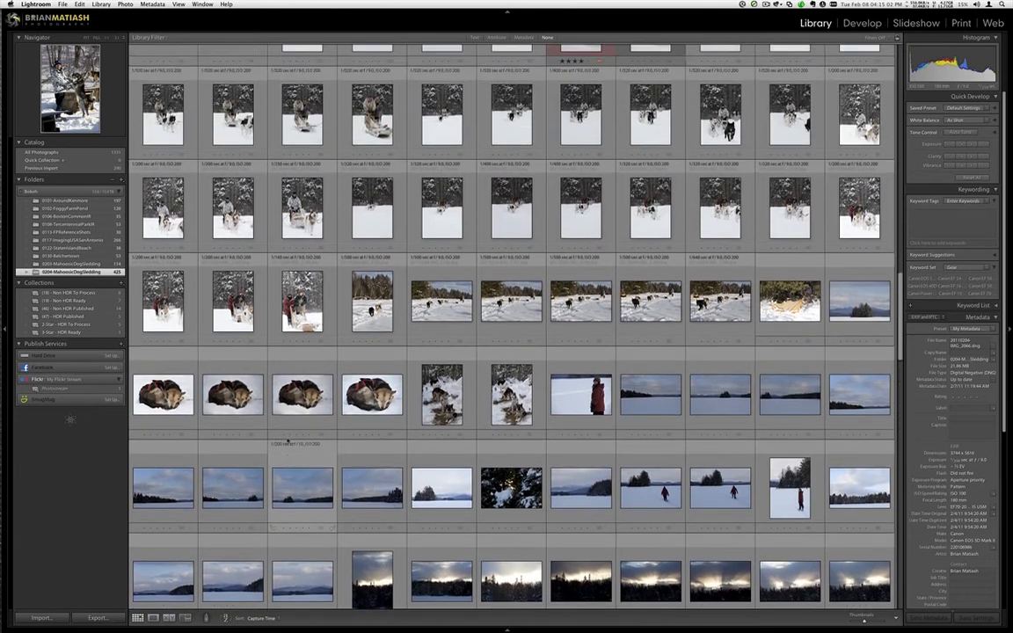
pyautogui.scroll(4, 287, 442)
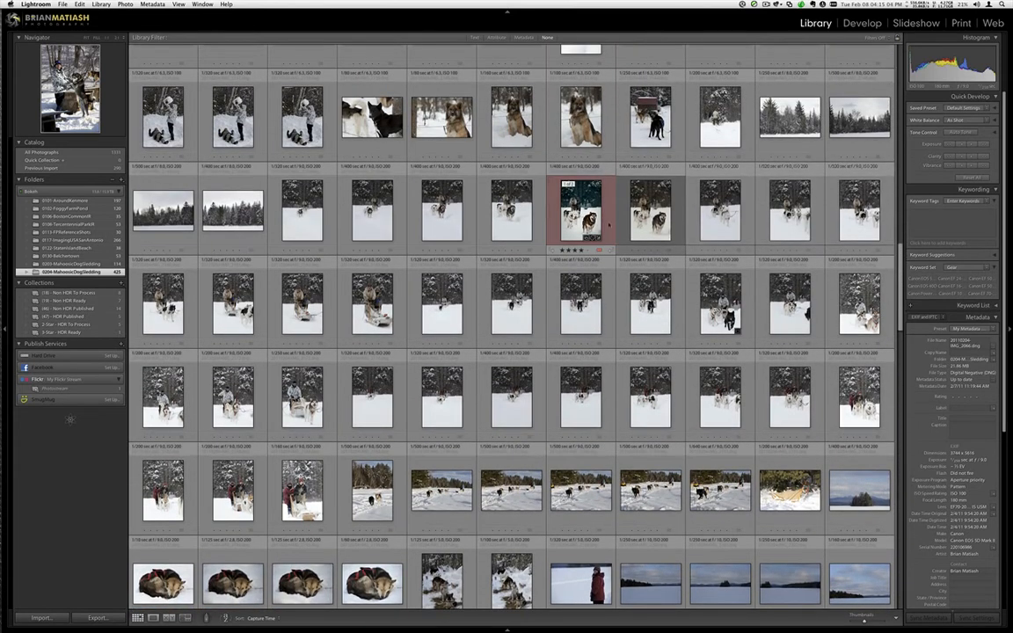
pyautogui.doubleClick(649, 211)
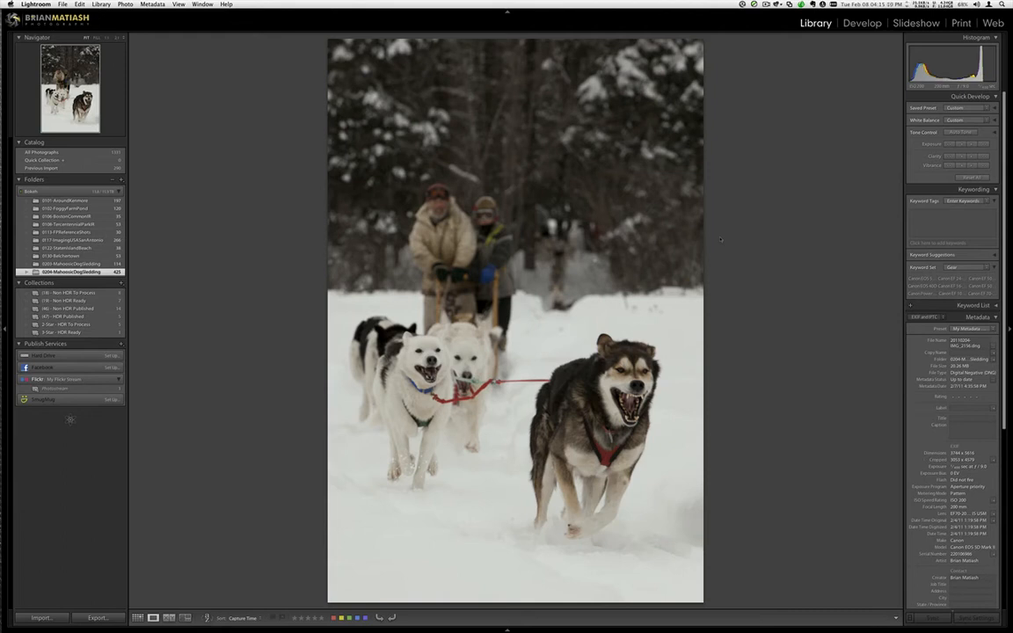
pyautogui.press('Right')
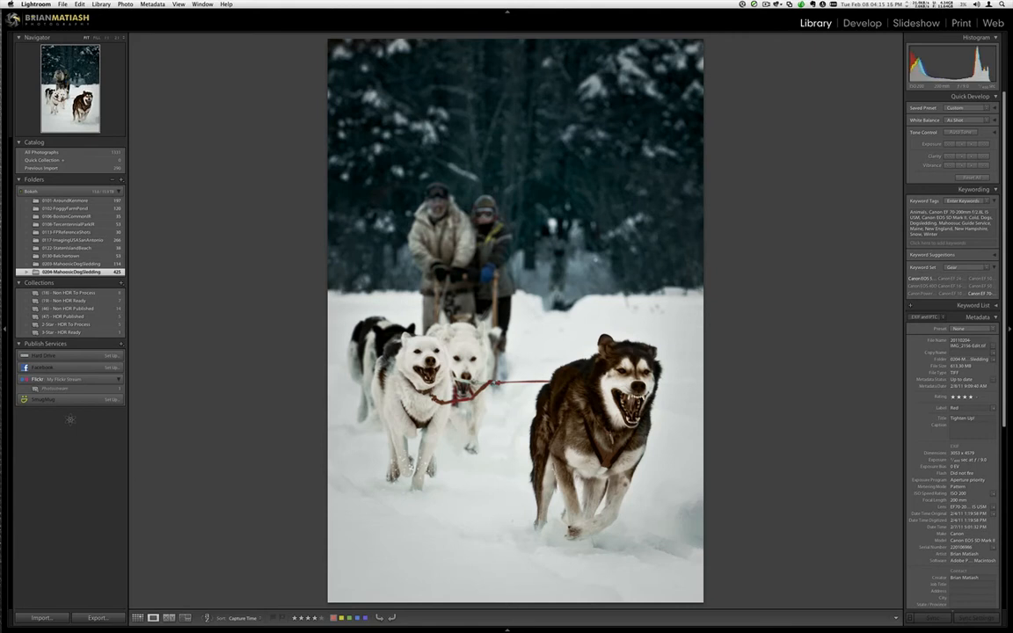
pyautogui.press('Left')
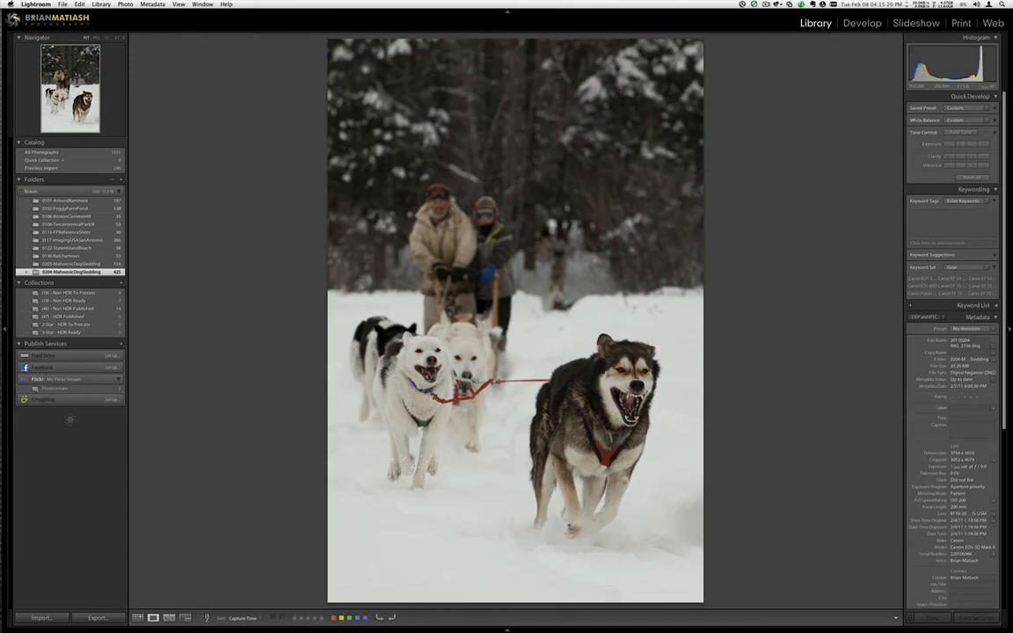
pyautogui.press('Right')
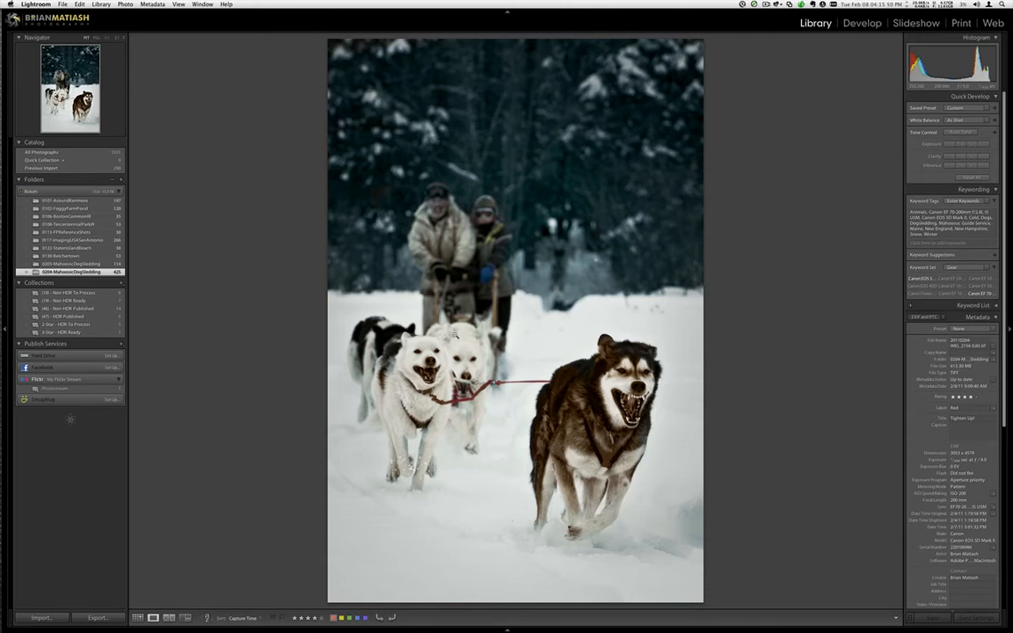
# Enlarge the mouse cursor in the Universal Access settings of System Preferences and close the window.
pyautogui.moveTo(16, 415)
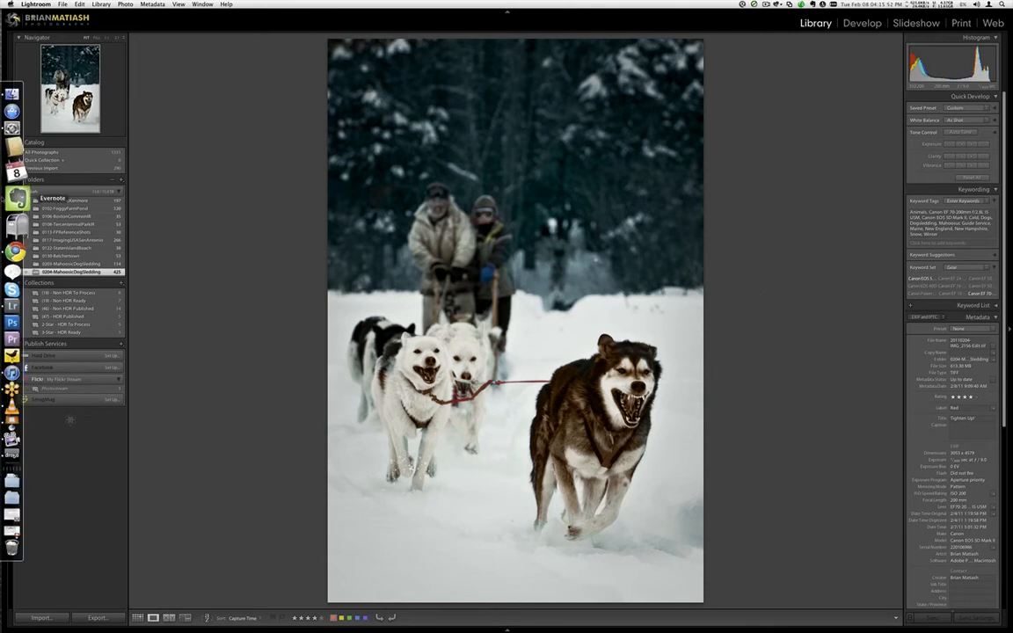
pyautogui.click(12, 129)
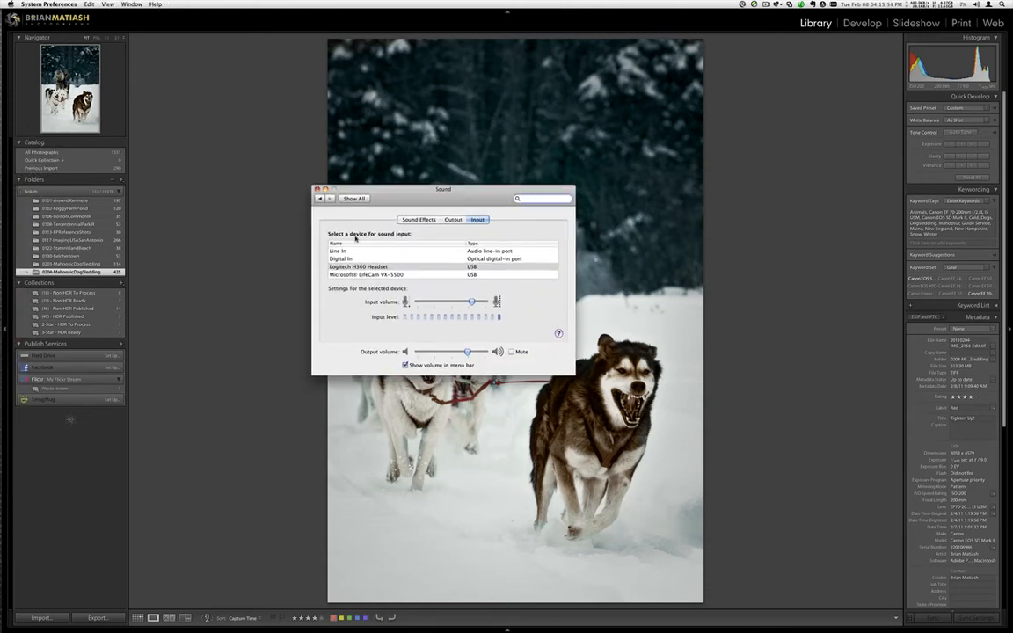
pyautogui.click(355, 198)
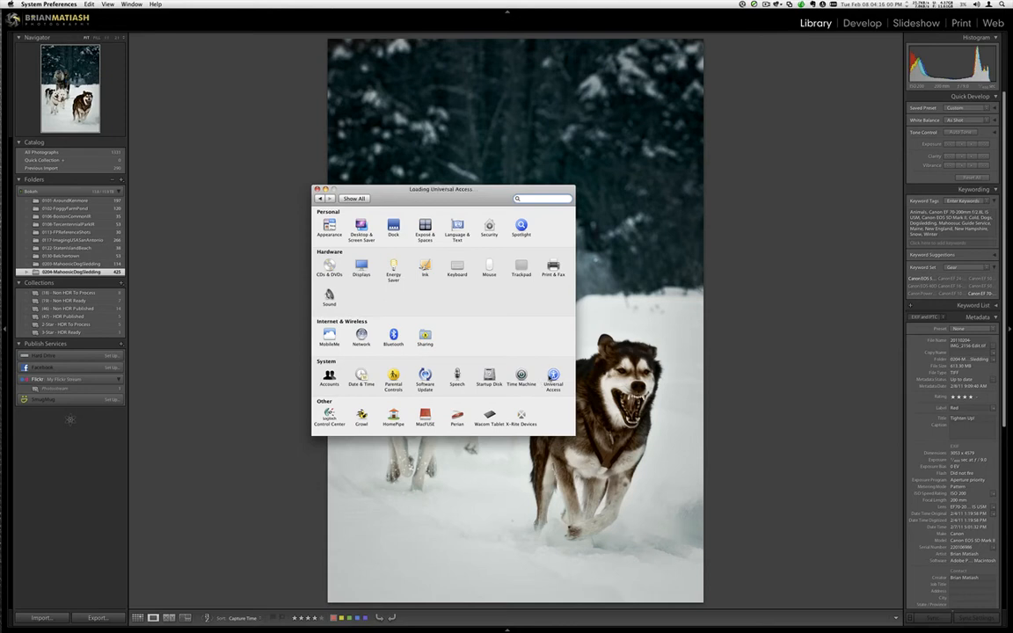
pyautogui.click(551, 378)
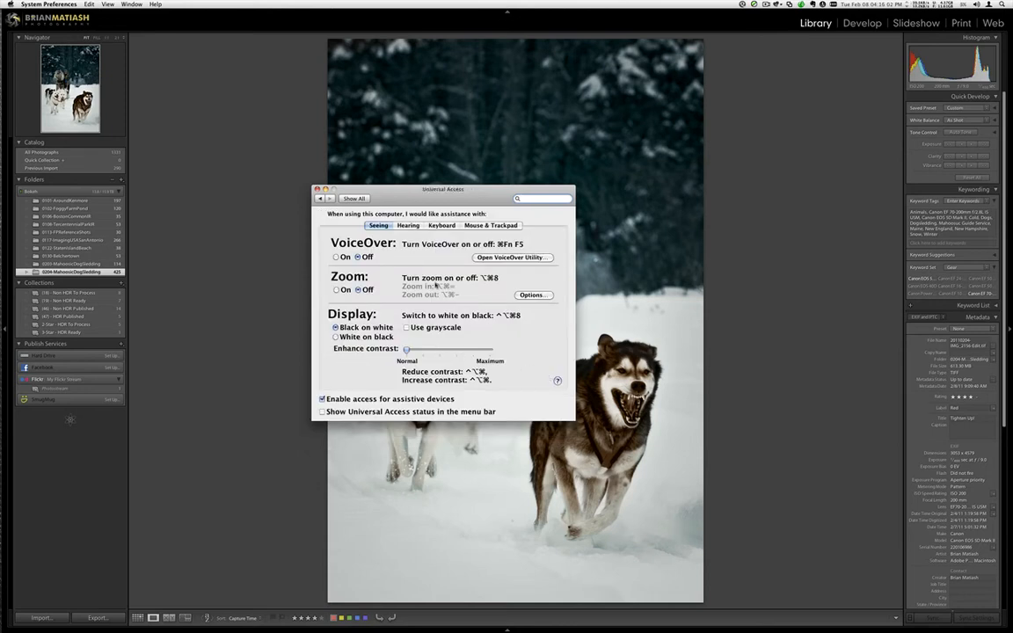
pyautogui.click(442, 225)
pyautogui.click(493, 226)
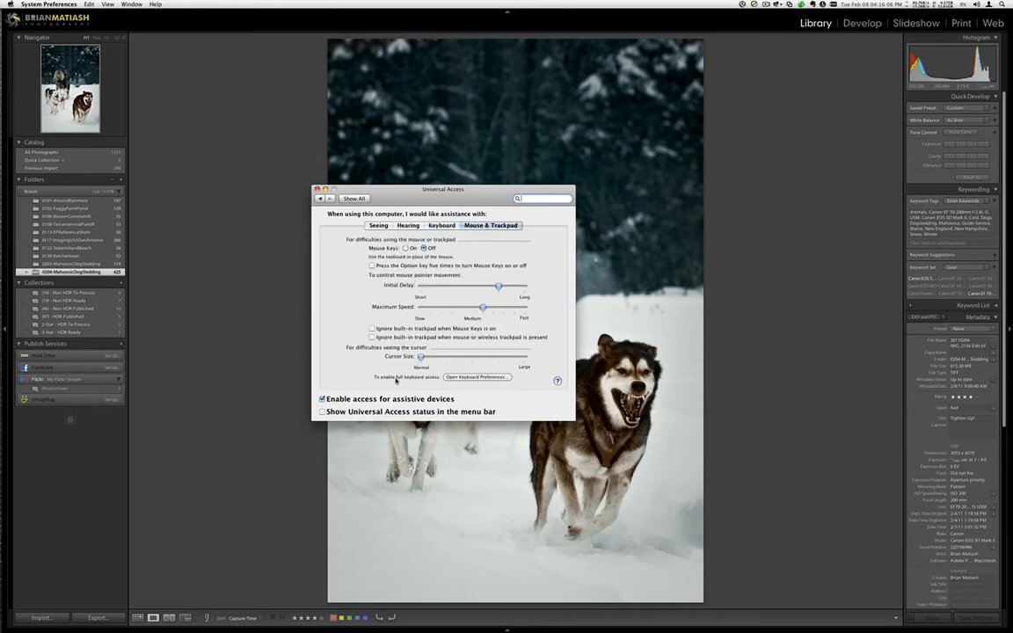
pyautogui.moveTo(421, 357); pyautogui.dragTo(494, 357)
pyautogui.click(317, 190)
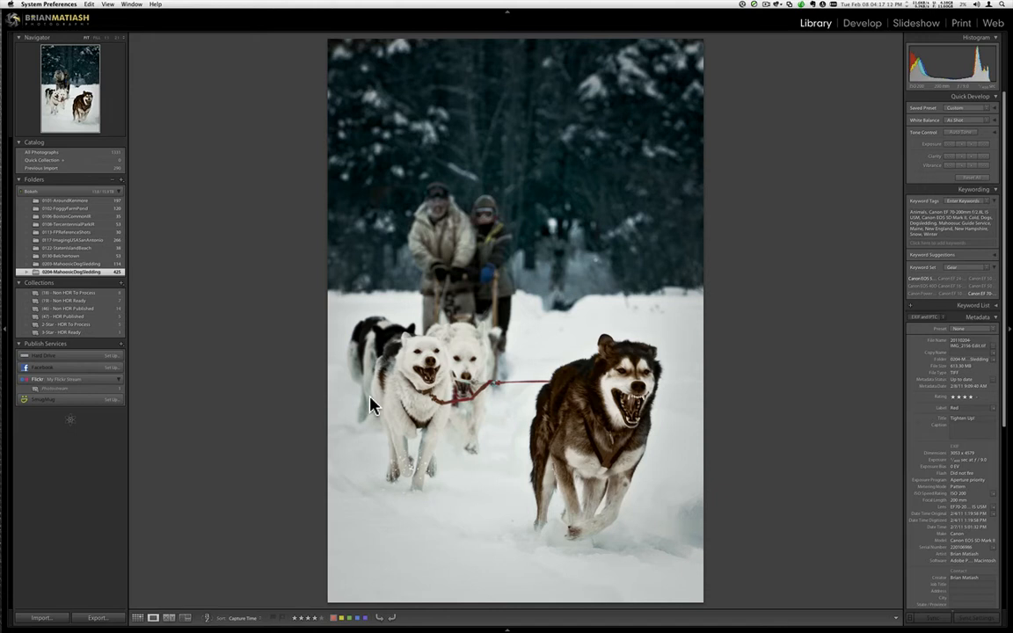
# Locate the Convert Photo to DNG command for the open dog-sled photo without running it.
pyautogui.click(220, 114)
pyautogui.click(109, 5)
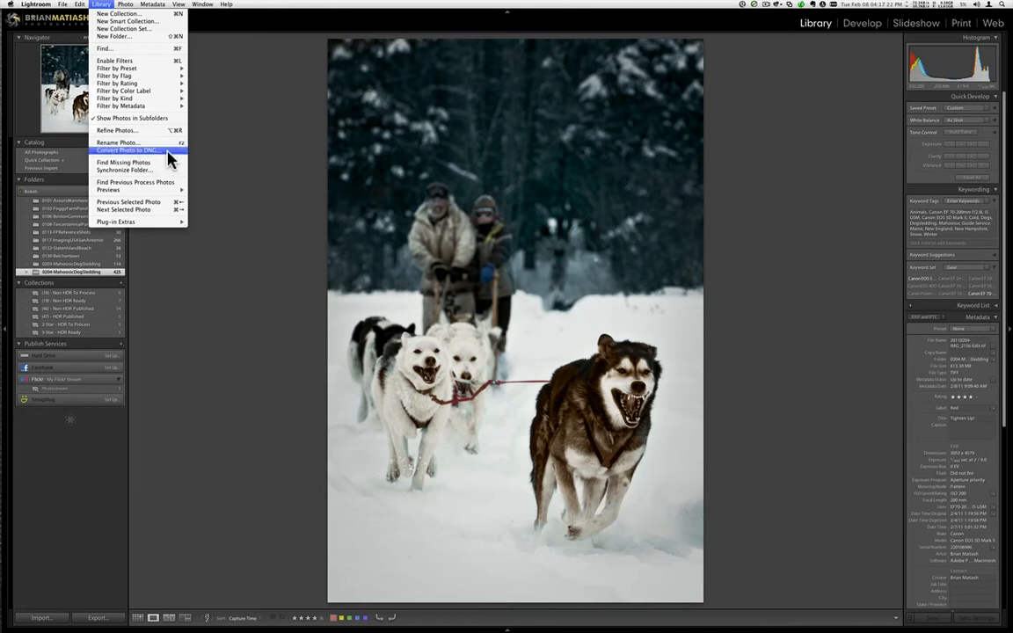
pyautogui.click(230, 155)
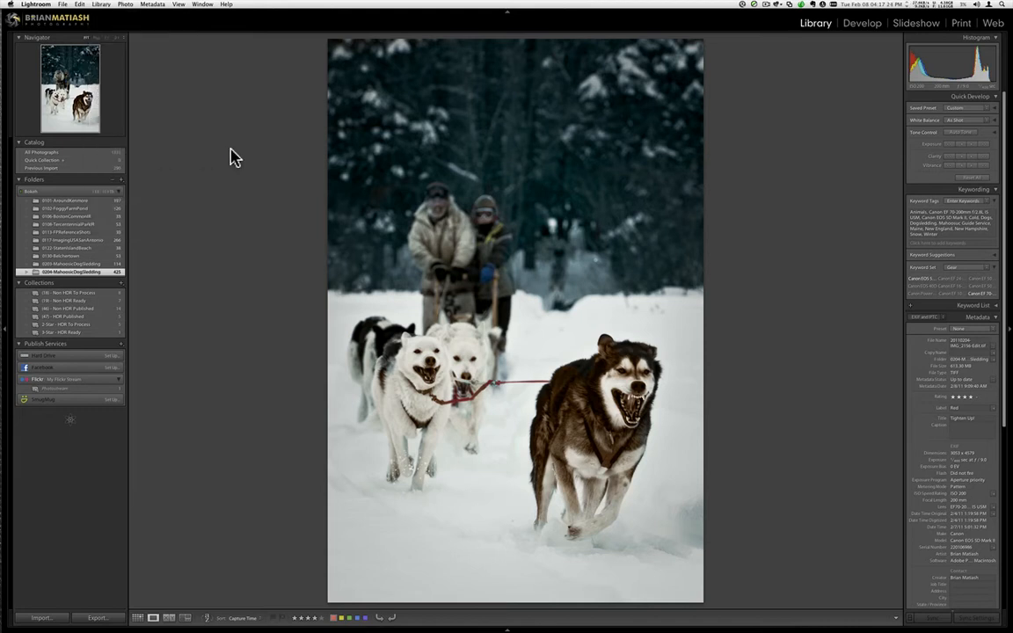
# Select a range of dog-sled photos in Grid view, view the Convert Photos to DNG command without running it, and clear the range selection.
pyautogui.press('g')
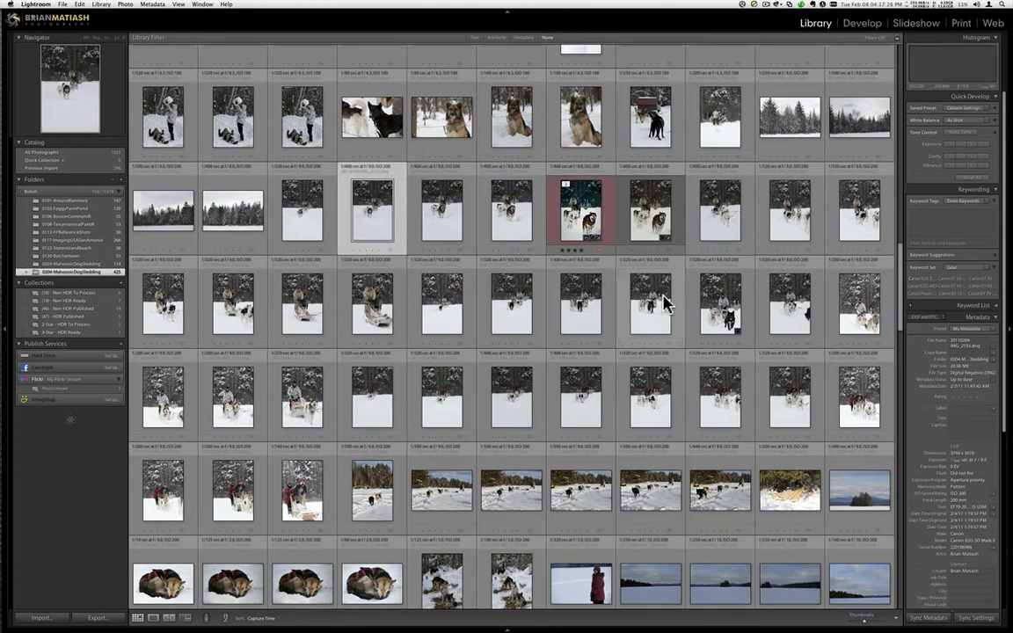
pyautogui.keyDown('shift'); pyautogui.click(651, 291); pyautogui.keyUp('shift')
pyautogui.click(102, 4)
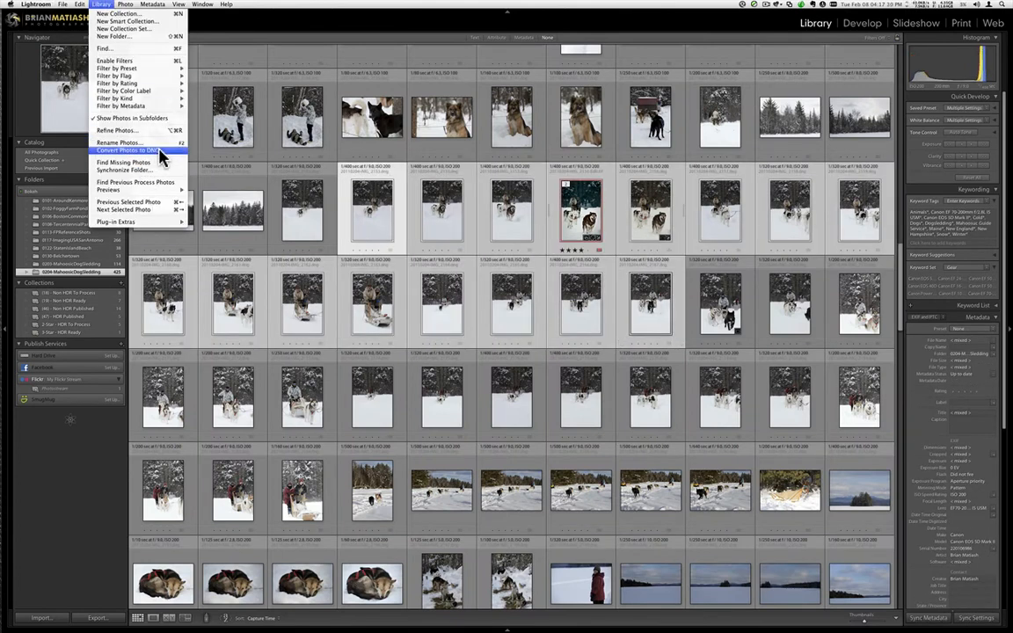
pyautogui.click(297, 228)
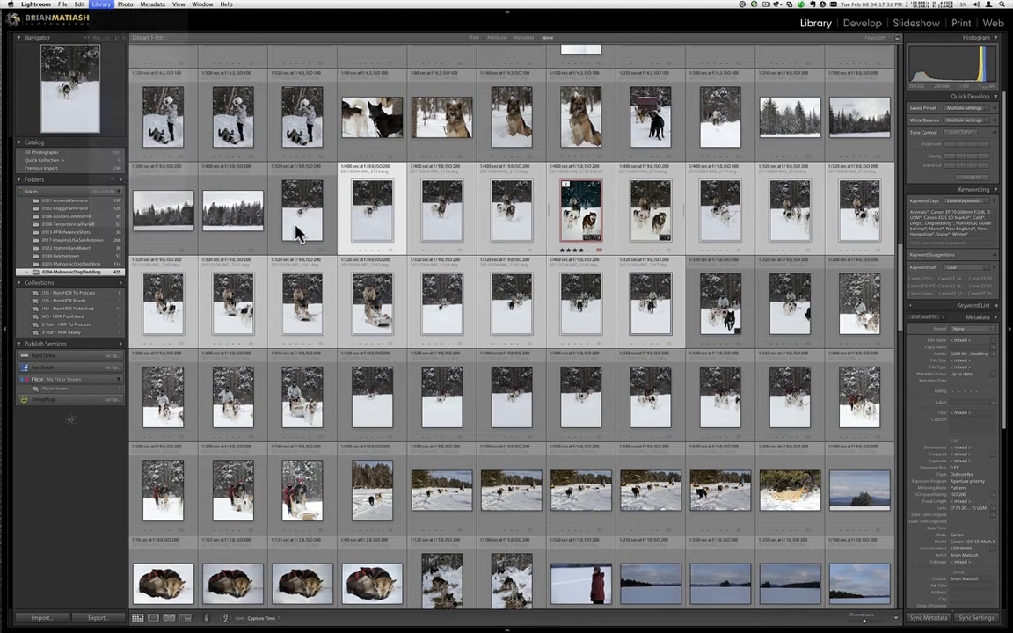
pyautogui.click(301, 227)
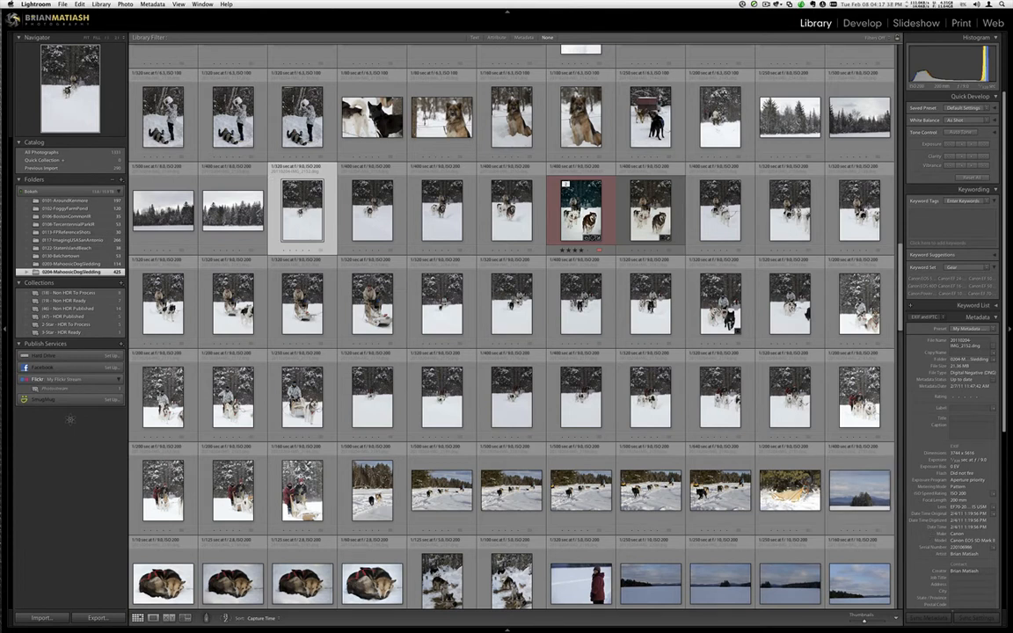
pyautogui.press('super+Tab')
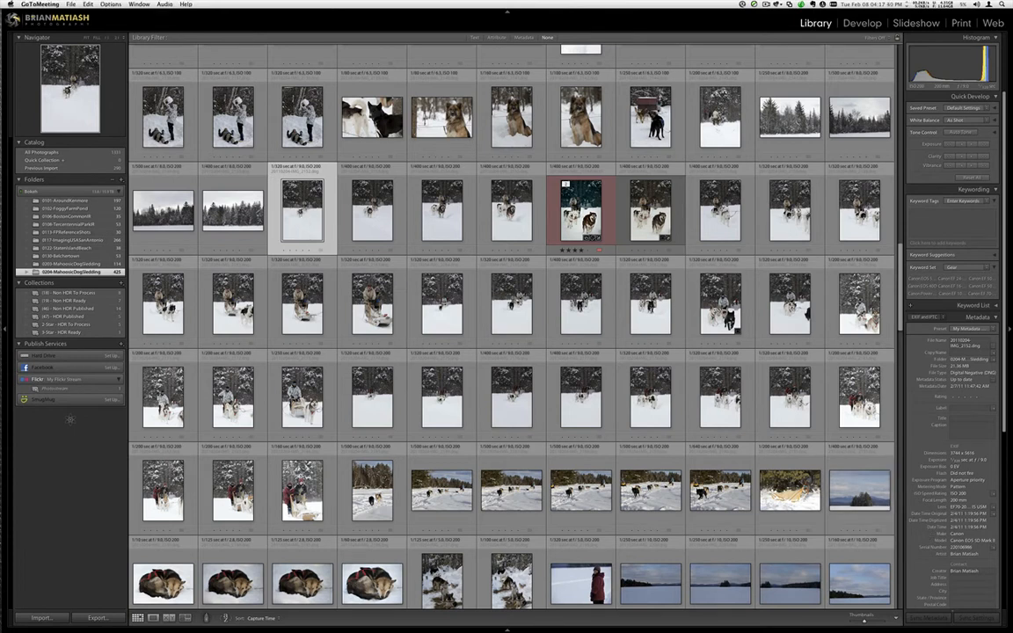
pyautogui.click(427, 326)
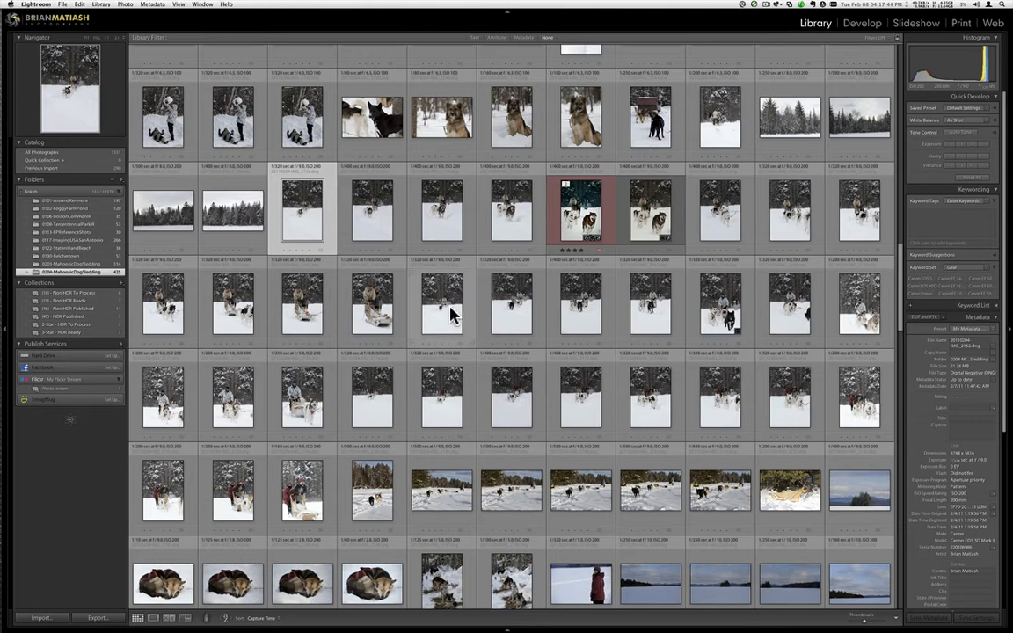
pyautogui.click(502, 303)
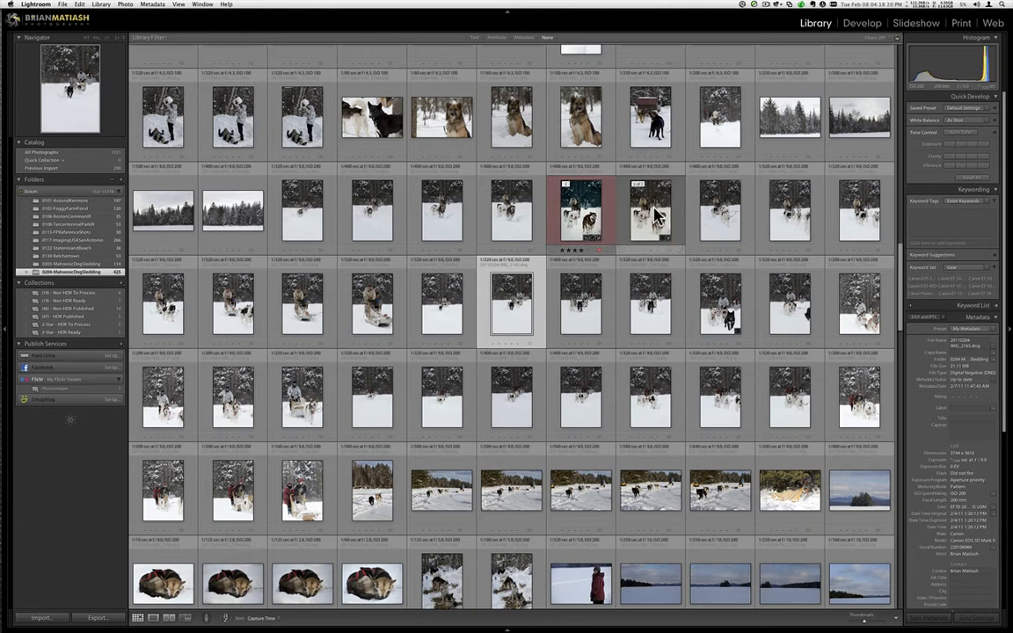
# View the edited dog-sled TIFF enlarged, return to the grid and open the folder's first photo, the couple portrait, in Loupe view.
pyautogui.doubleClick(580, 216)
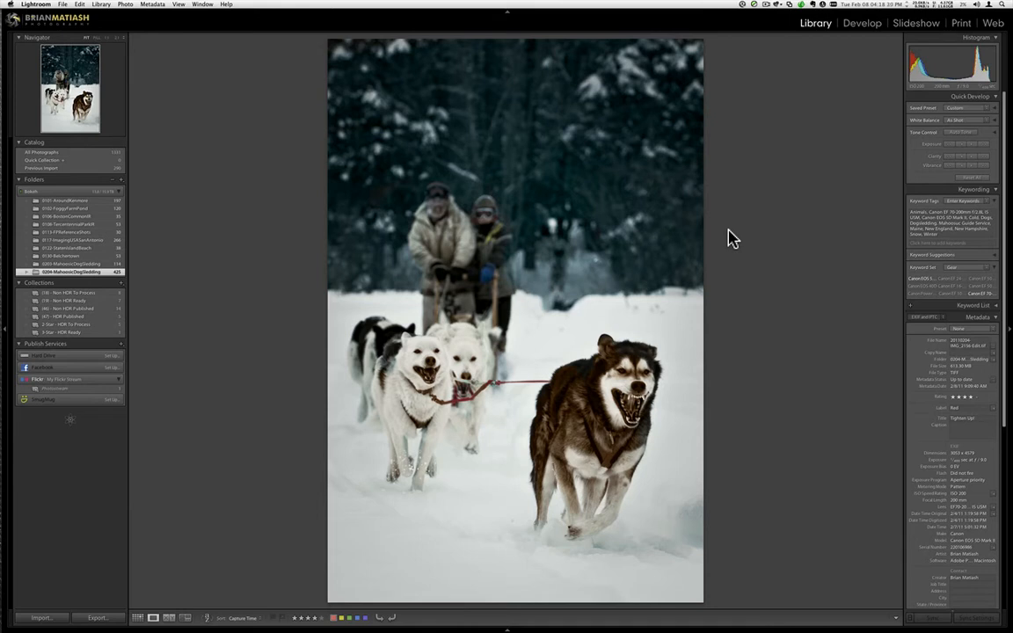
pyautogui.press('g')
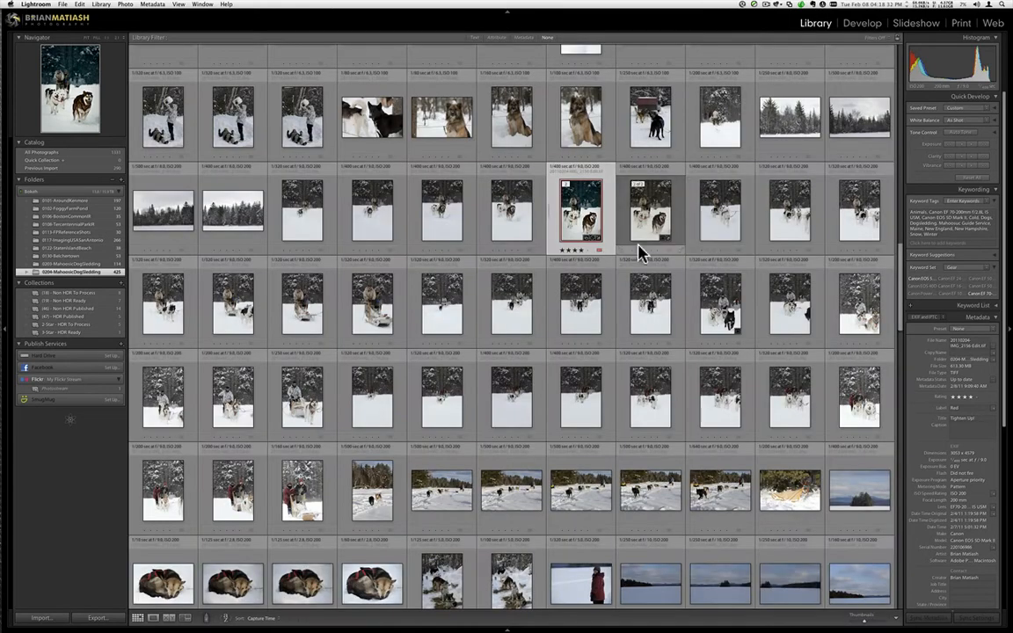
pyautogui.scroll(5, 492, 344)
pyautogui.scroll(15, 492, 344)
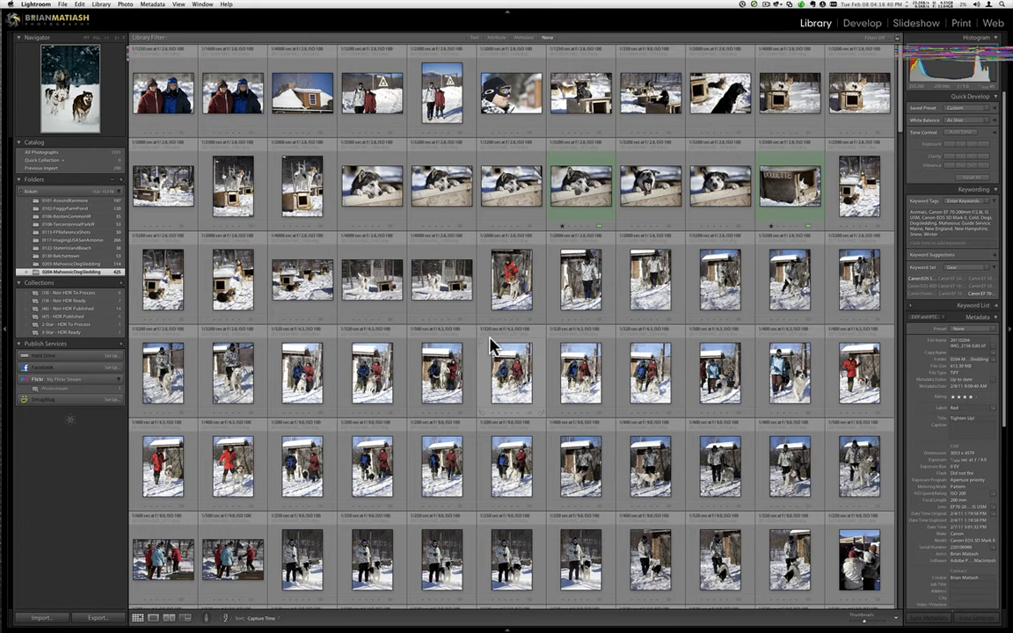
pyautogui.doubleClick(180, 109)
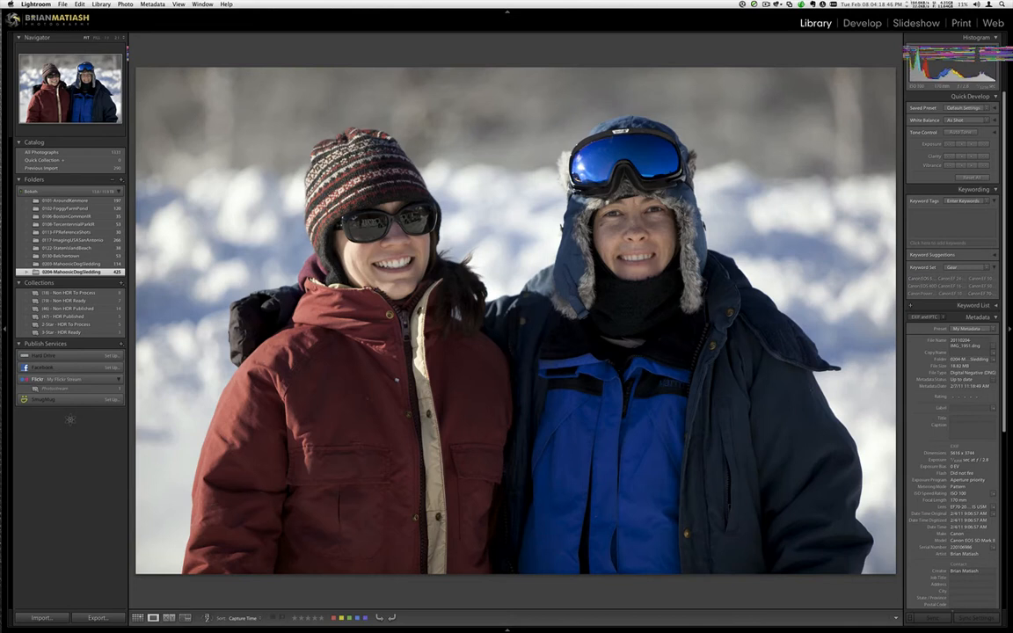
# Advance through the folder's photos to the black dog lying on its kennel, flag that photo as rejected, and return to the grid.
pyautogui.press('Right')
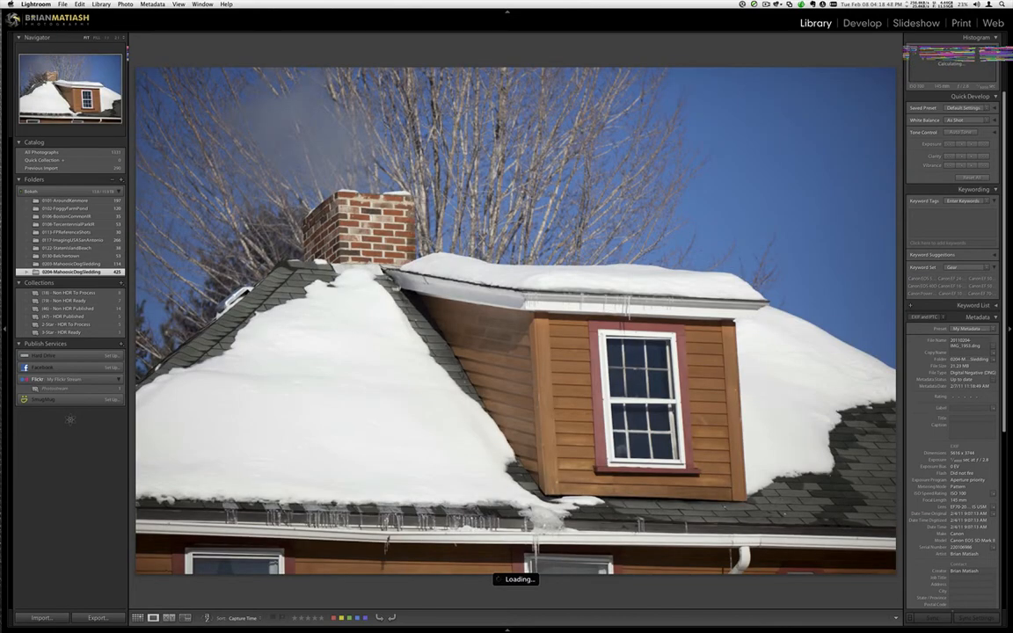
pyautogui.press('Right')
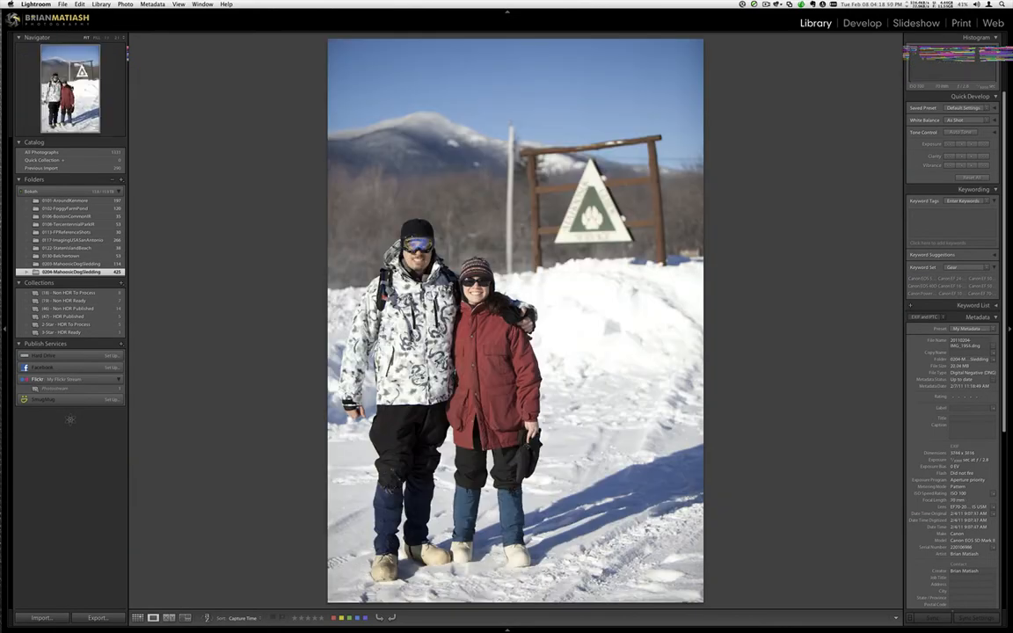
pyautogui.press('Right')
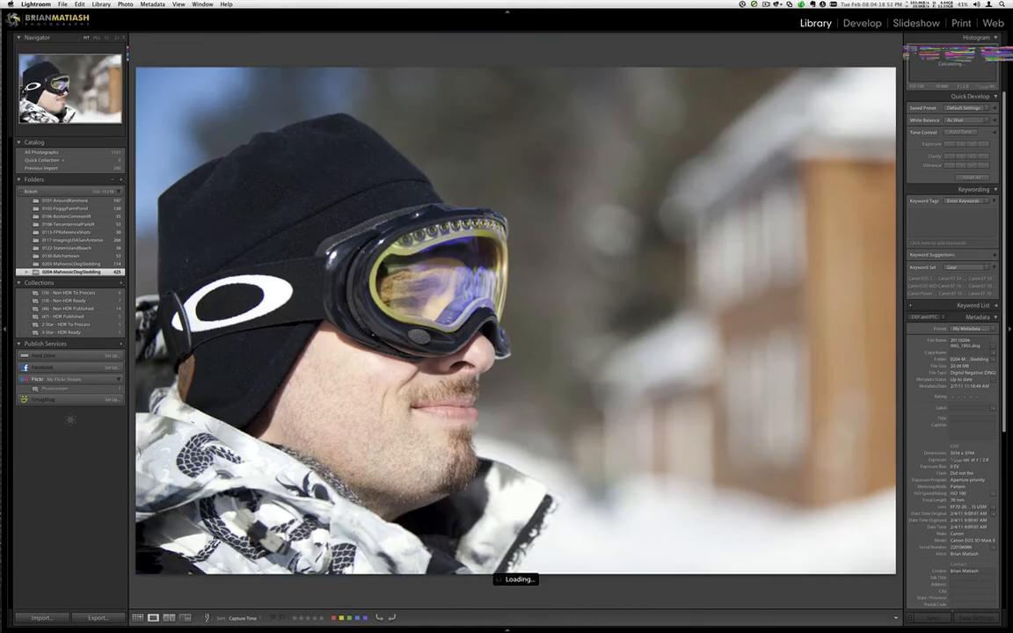
pyautogui.press('Right')
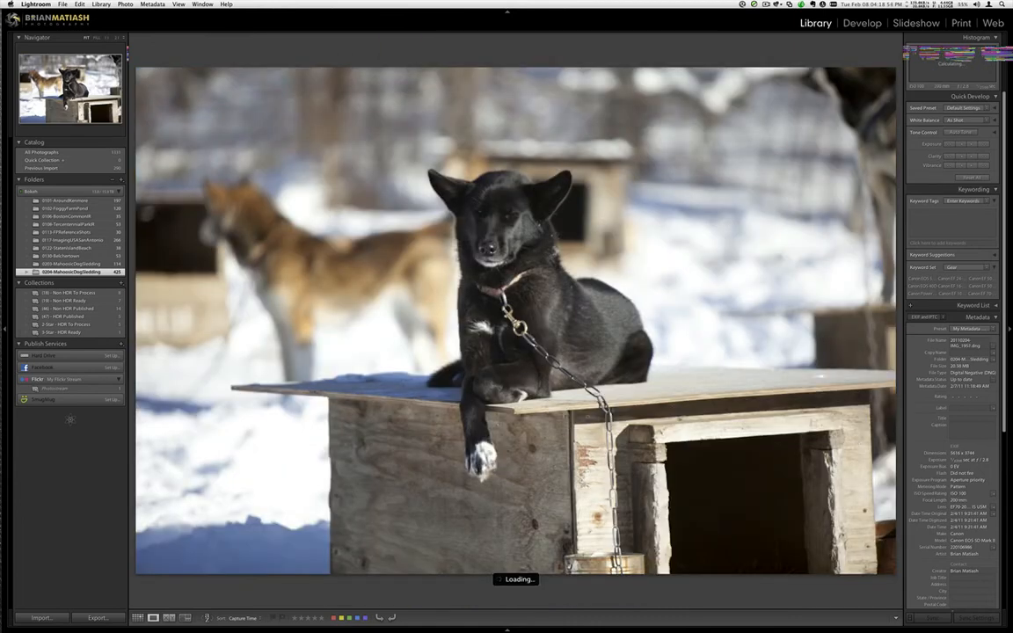
pyautogui.press('x')
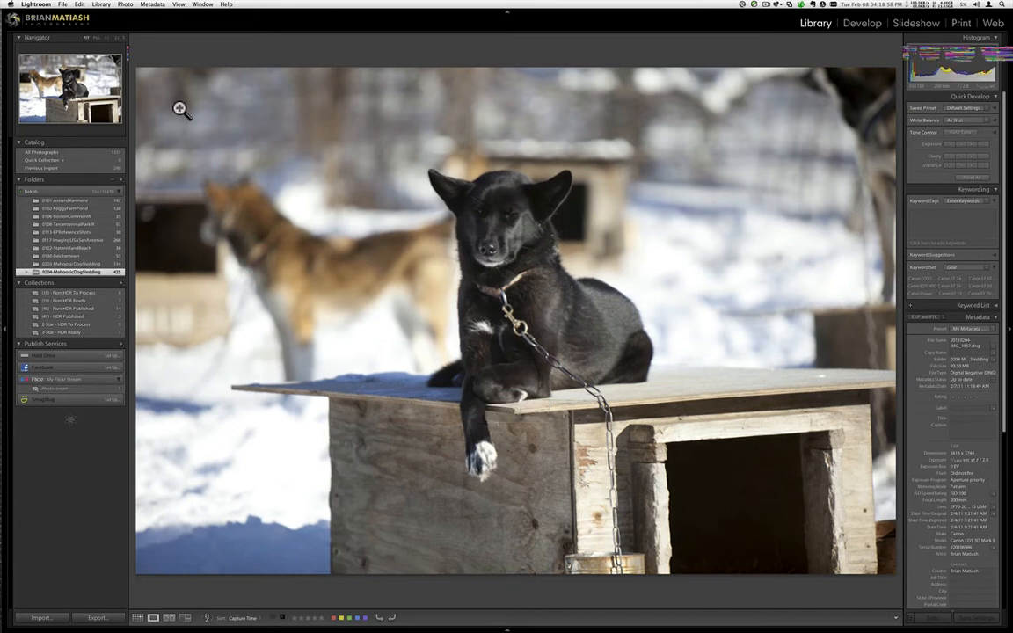
pyautogui.press('g')
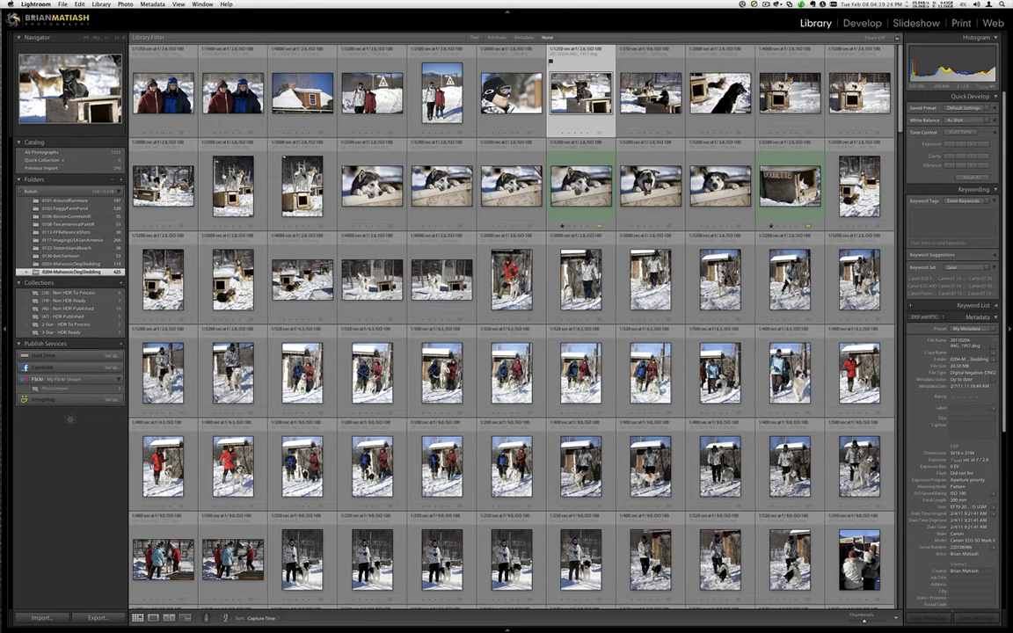
# Open Import Photos with the MATIASH-E card as the source and look over its photos, checking one dimmed thumbnail's file information.
pyautogui.press('super+Tab')
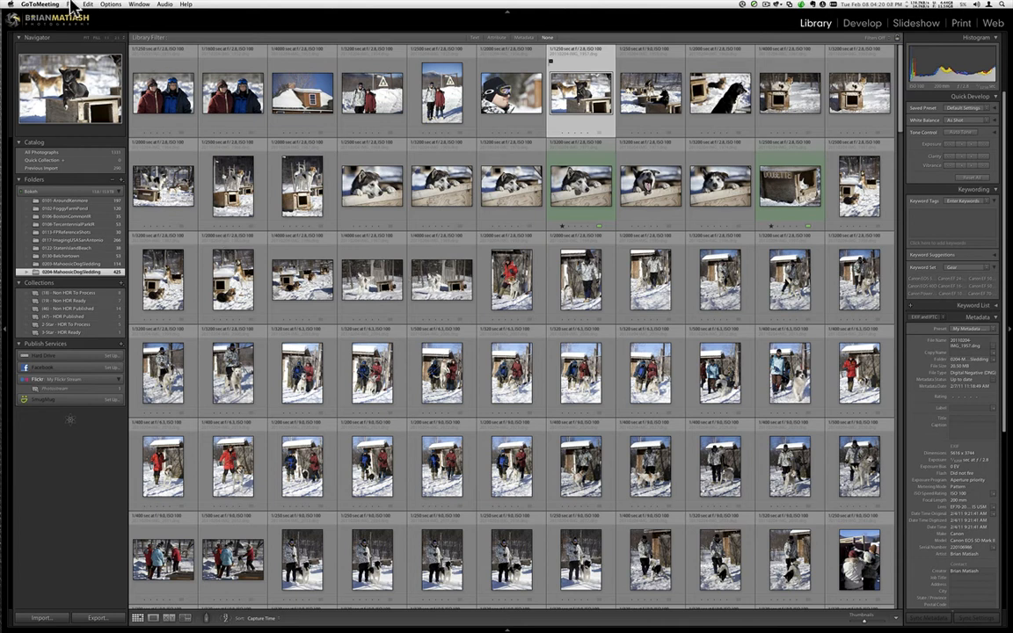
pyautogui.click(40, 417)
pyautogui.click(64, 5)
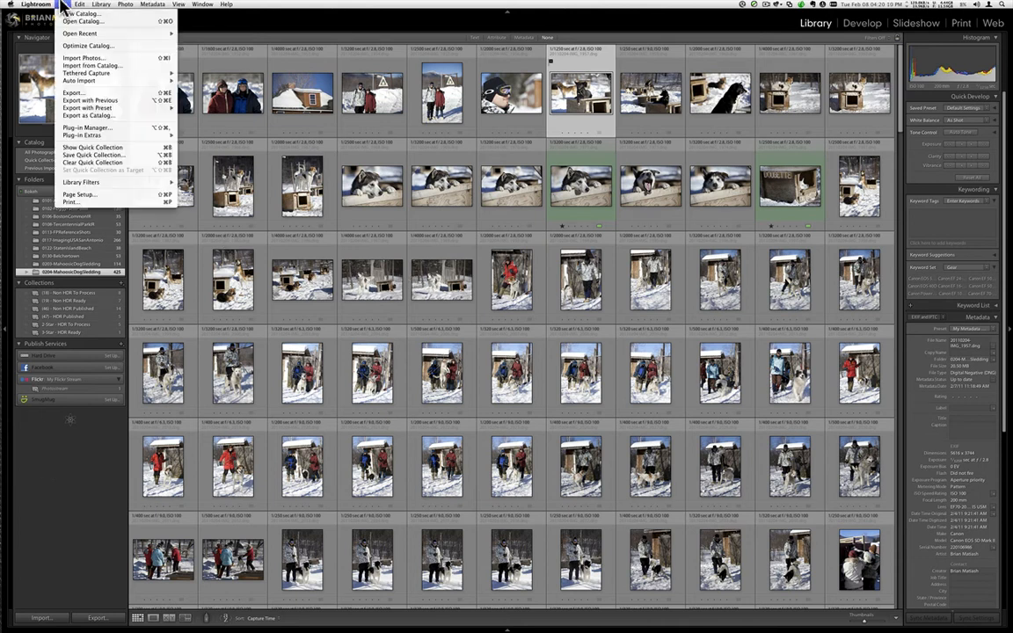
pyautogui.click(81, 58)
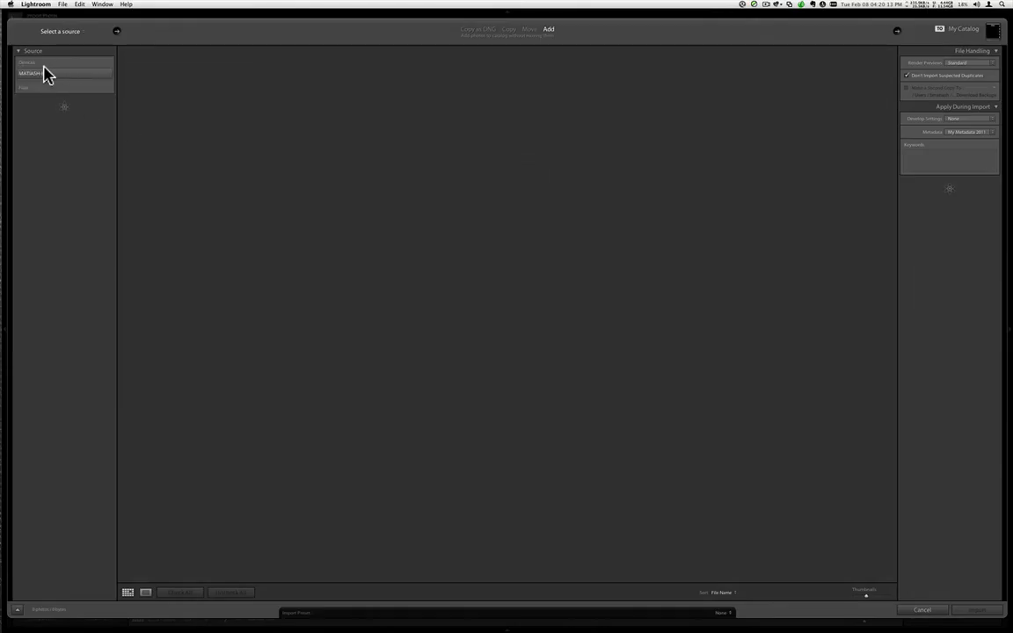
pyautogui.click(44, 75)
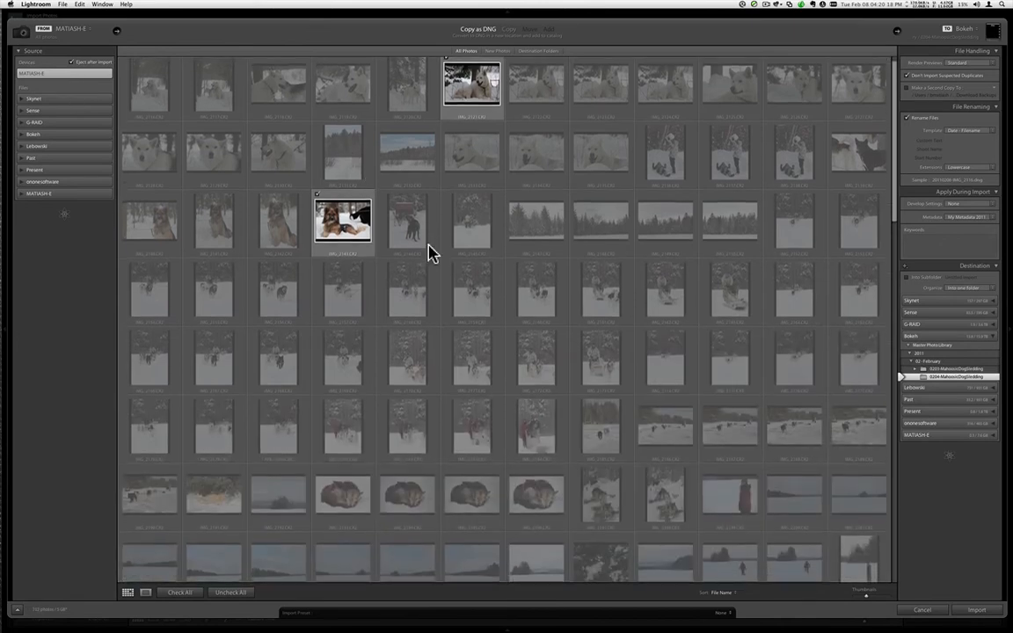
pyautogui.scroll(-3, 429, 251)
pyautogui.scroll(-1, 429, 246)
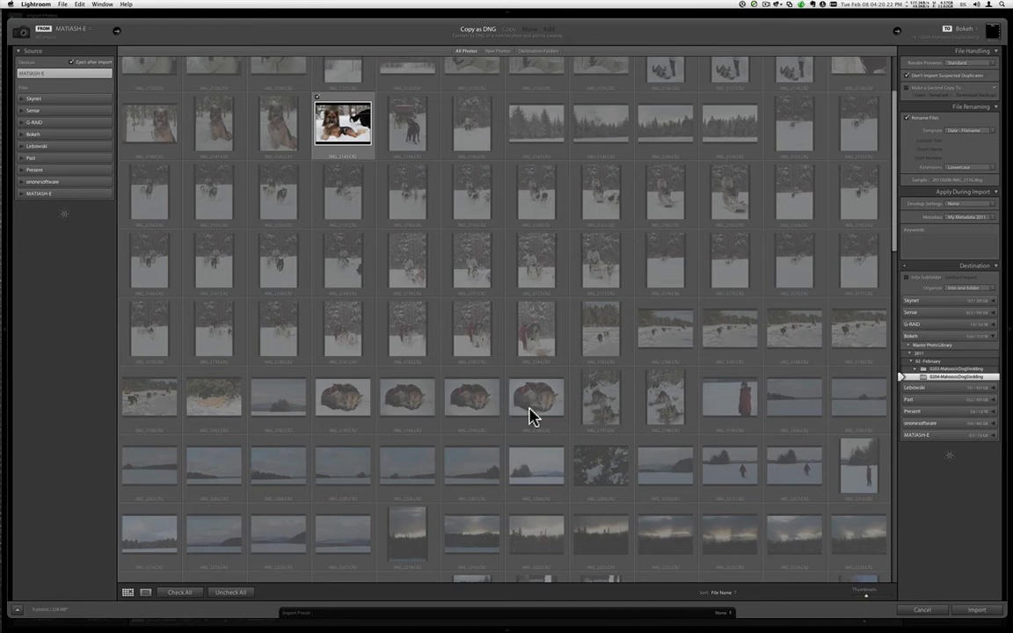
pyautogui.scroll(3, 530, 416)
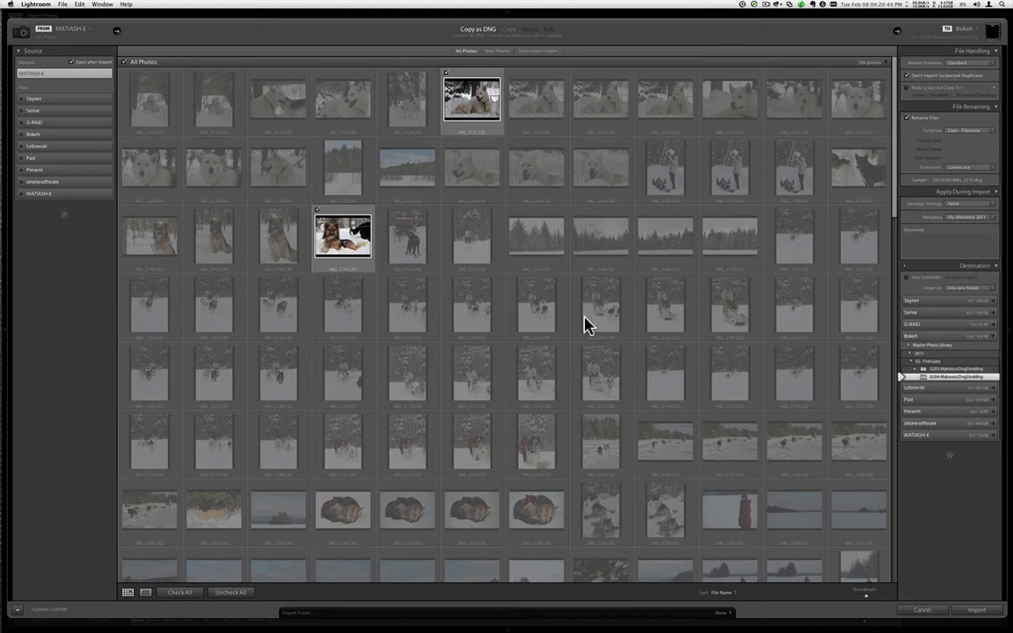
pyautogui.moveTo(576, 326)
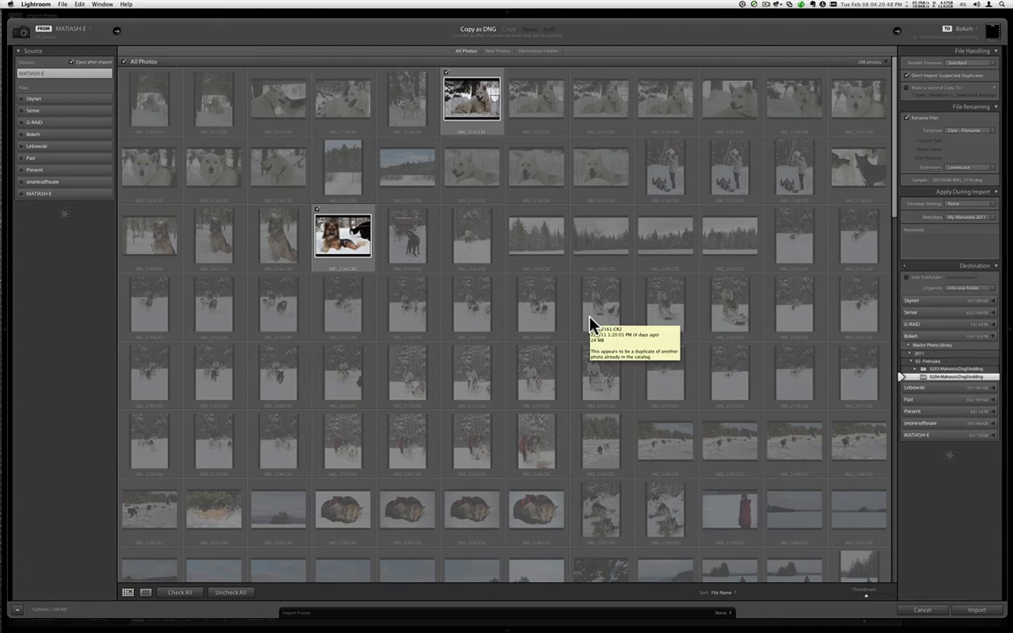
# View the Date - Filename renaming template in the Filename Template Editor and close the editor without changes.
pyautogui.click(972, 137)
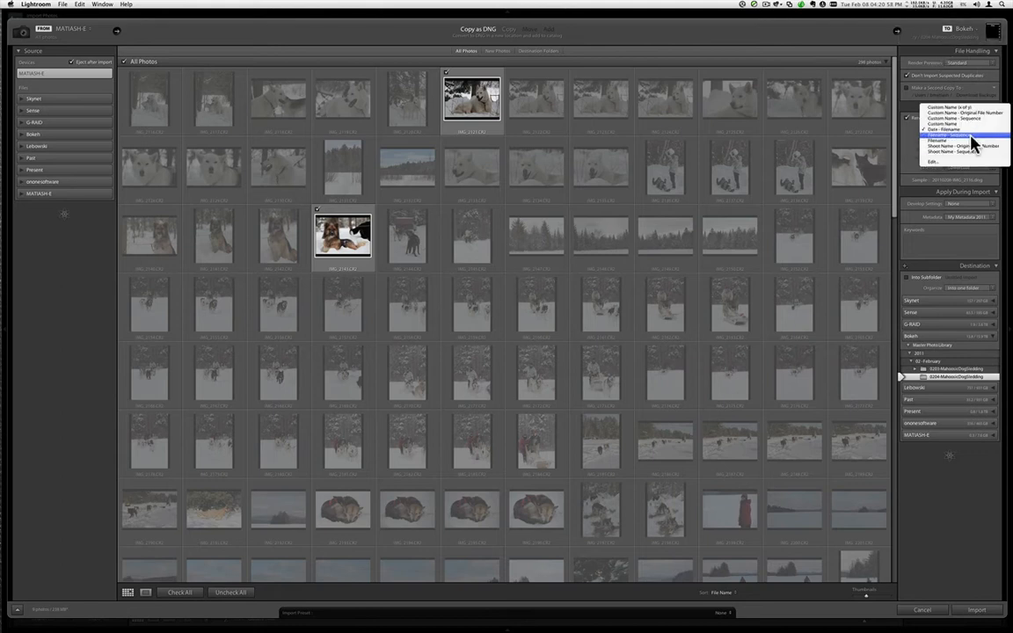
pyautogui.click(967, 162)
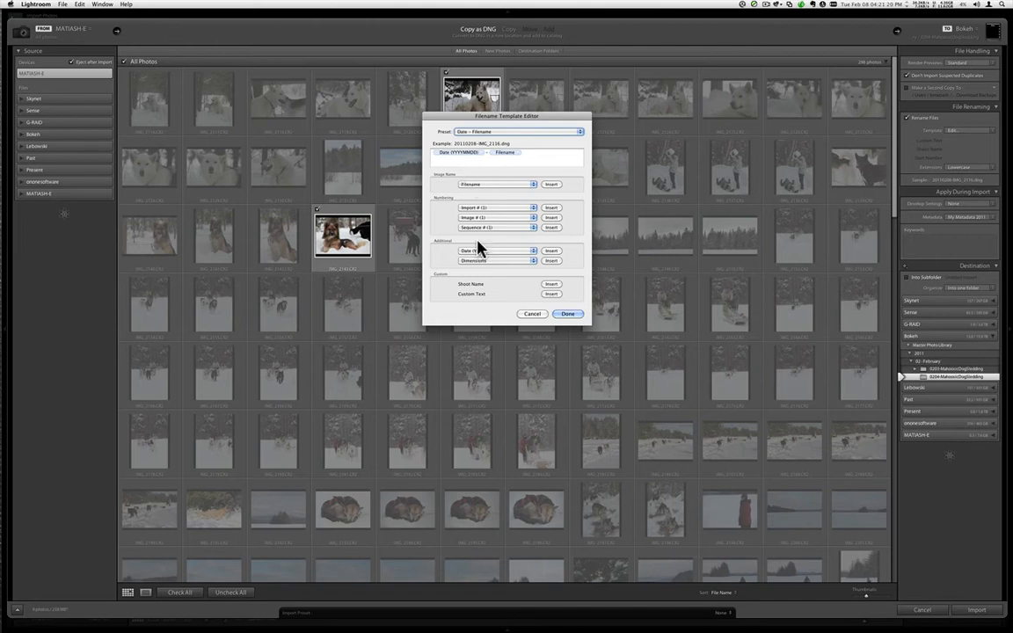
pyautogui.click(526, 313)
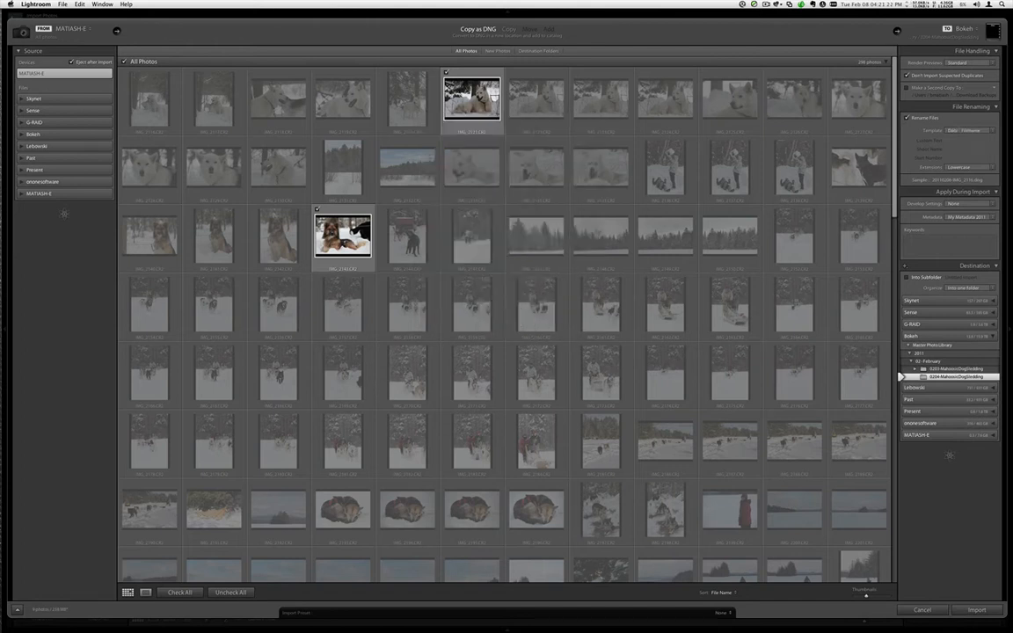
# Open the metadata preset editor from the import settings and load the My Metadata 2011 preset.
pyautogui.click(968, 218)
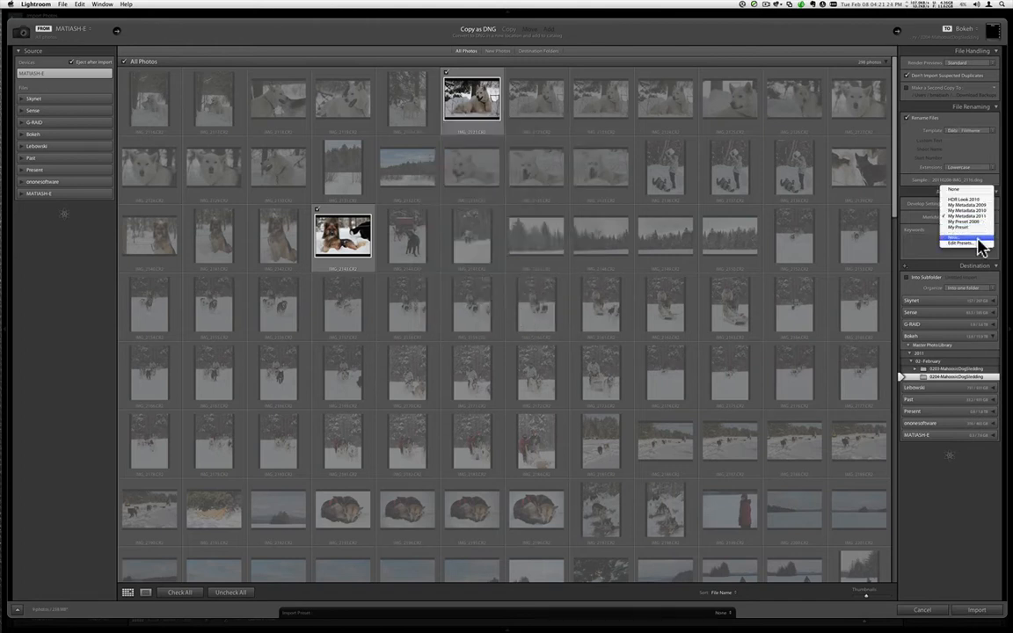
pyautogui.click(972, 242)
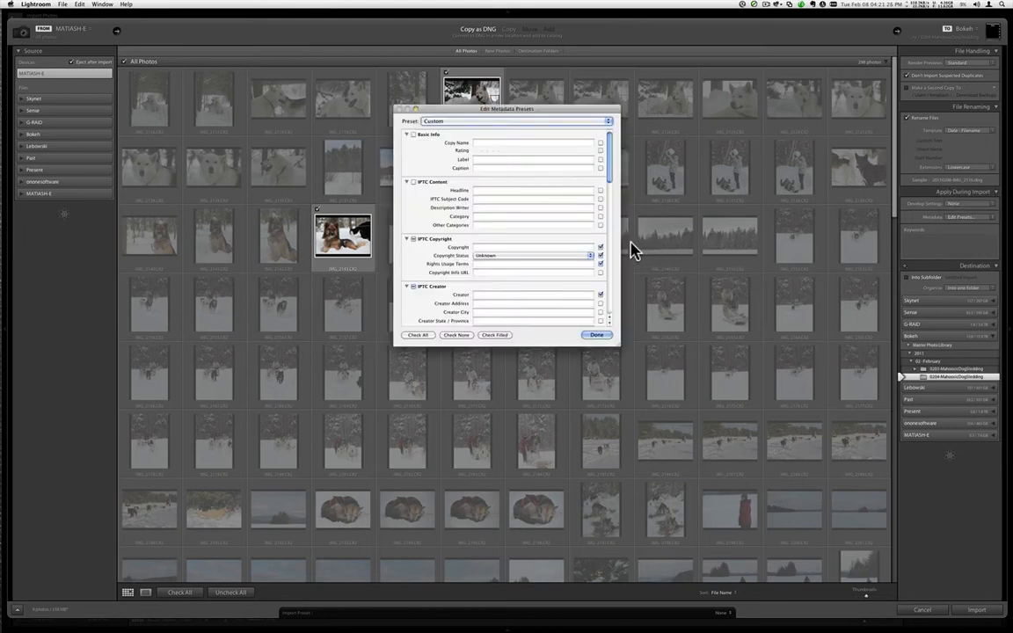
pyautogui.scroll(-5, 461, 255)
pyautogui.scroll(-3, 462, 255)
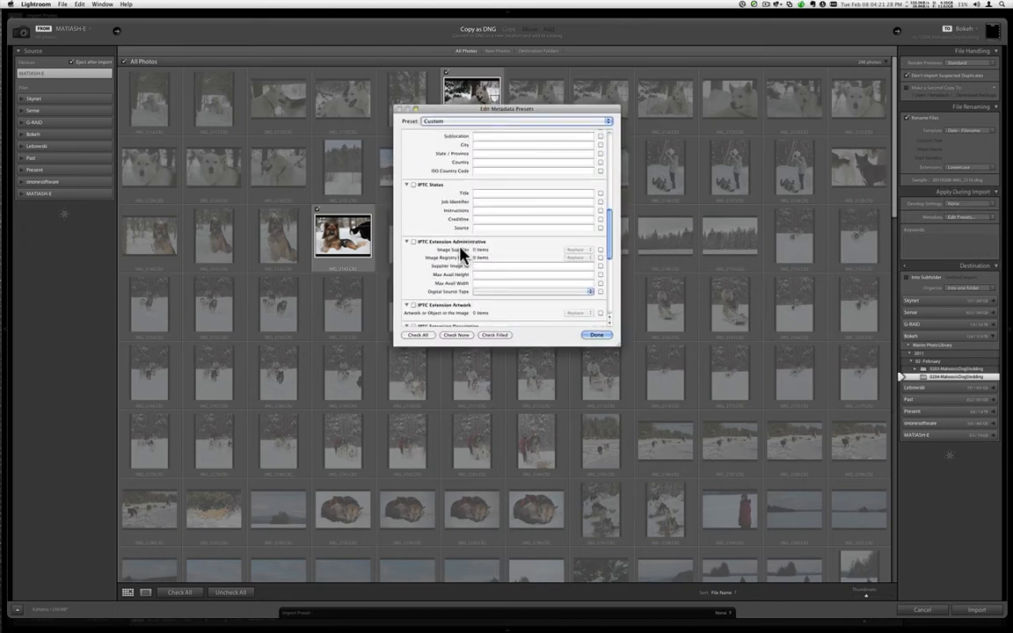
pyautogui.scroll(3, 462, 255)
pyautogui.click(462, 122)
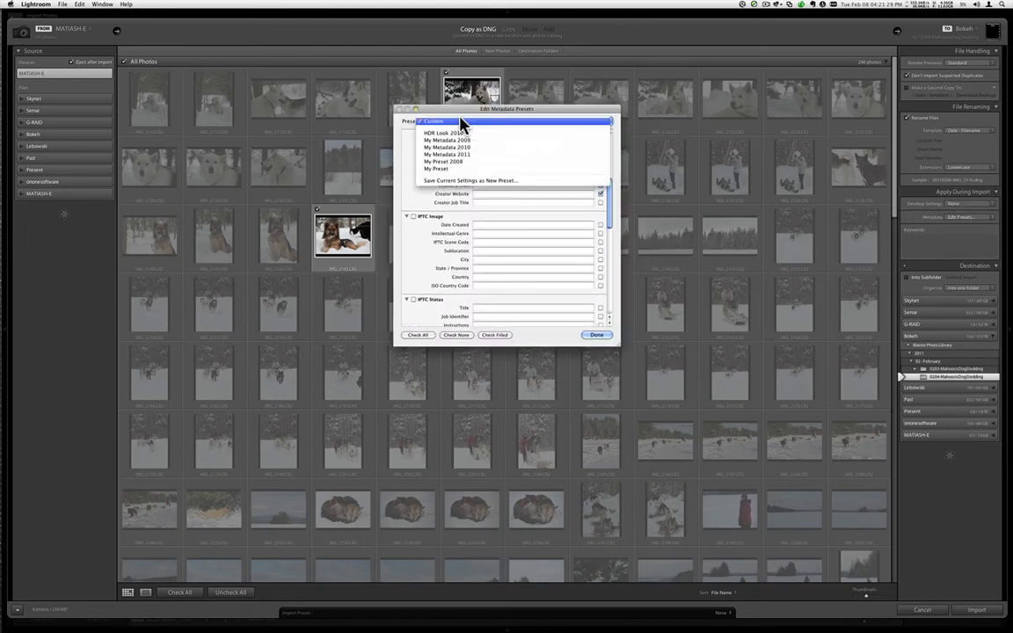
pyautogui.click(508, 155)
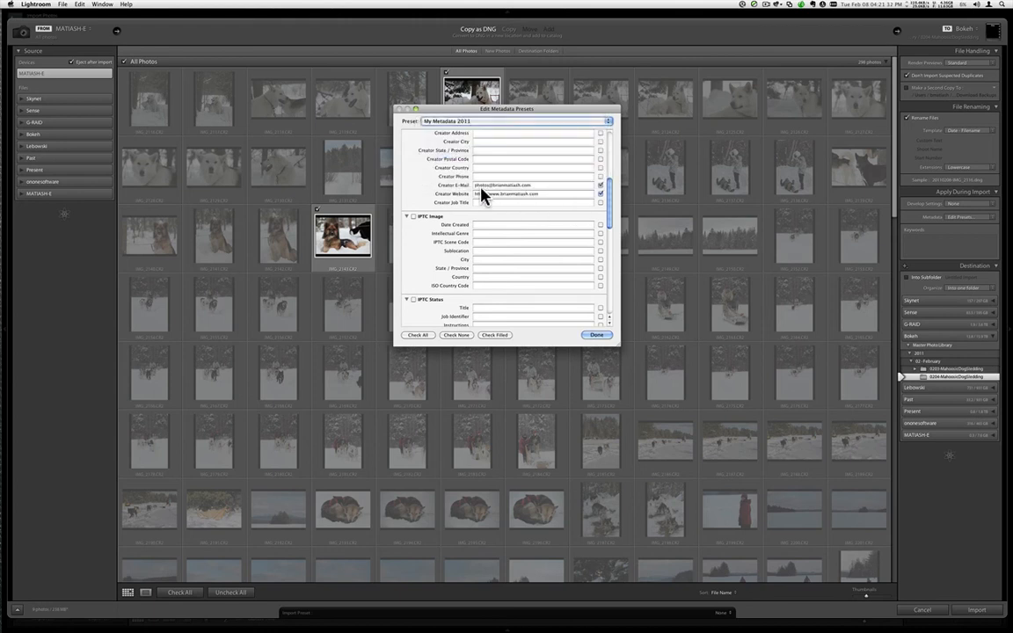
# Examine the IPTC fields of the My Metadata 2011 preset, including its copyright and creator details, and close the editor.
pyautogui.scroll(-5, 538, 220)
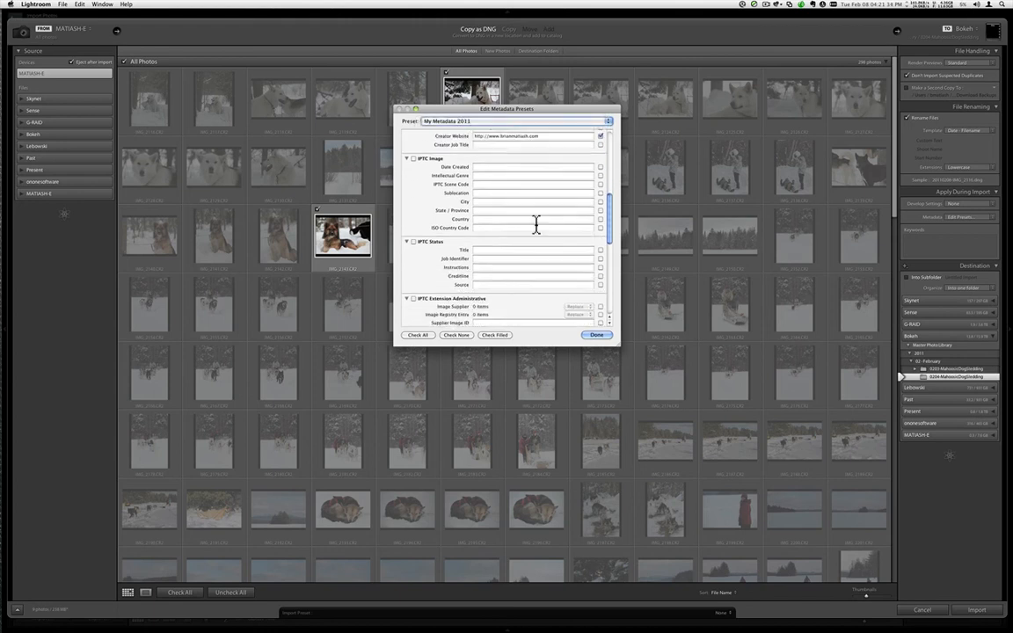
pyautogui.scroll(-3, 538, 229)
pyautogui.scroll(5, 539, 229)
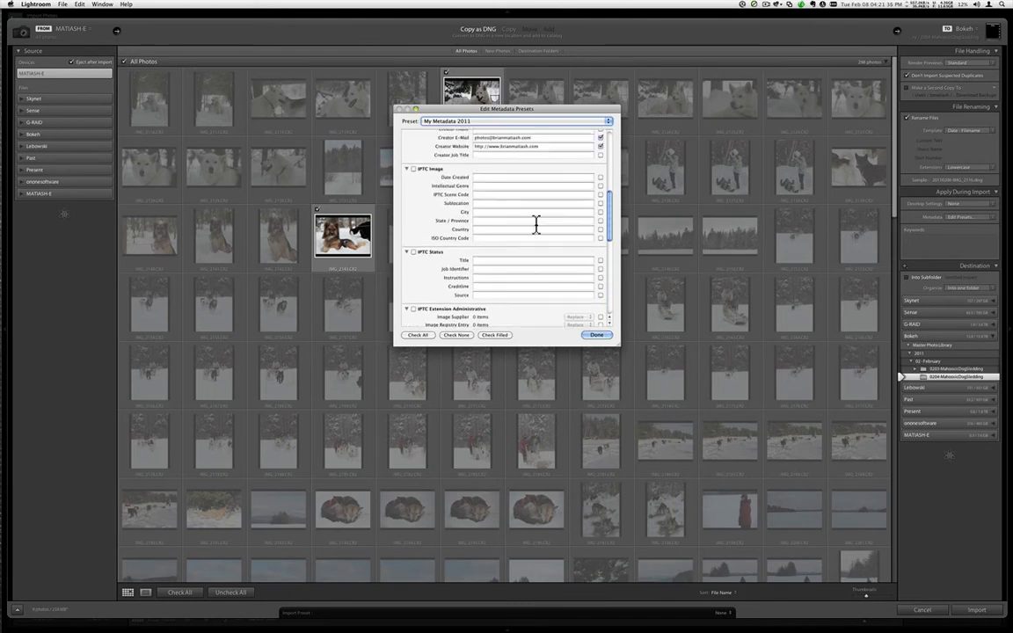
pyautogui.scroll(-3, 538, 228)
pyautogui.scroll(-3, 538, 229)
pyautogui.scroll(3, 538, 229)
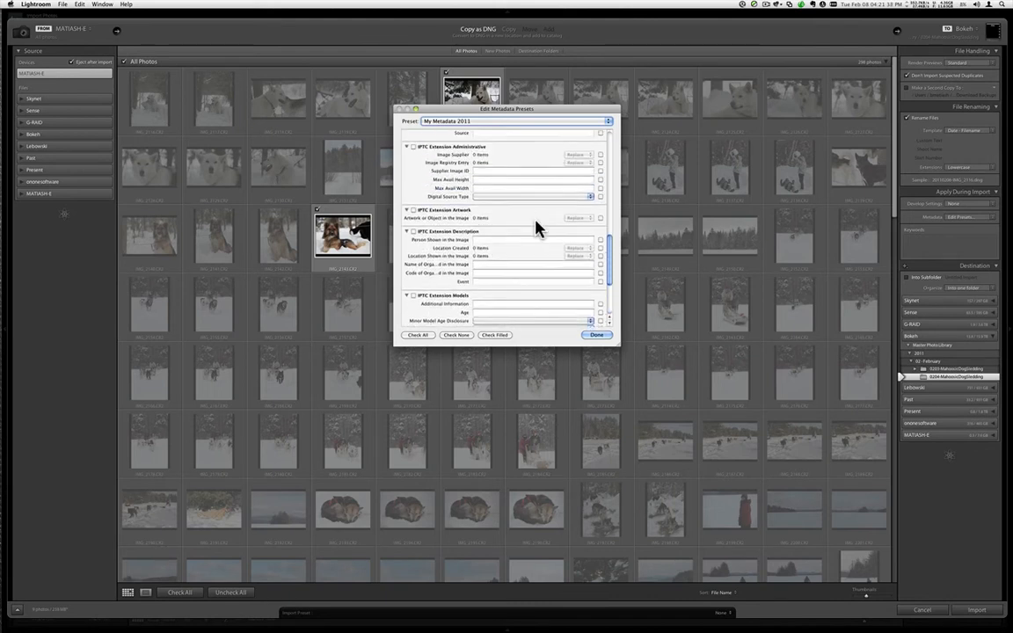
pyautogui.scroll(15, 538, 229)
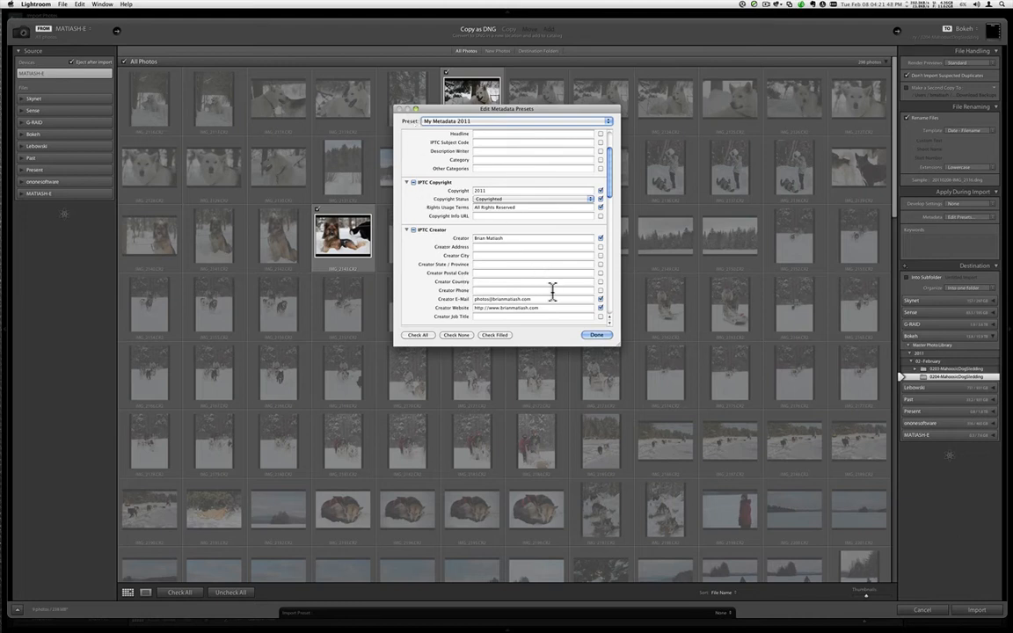
pyautogui.click(589, 337)
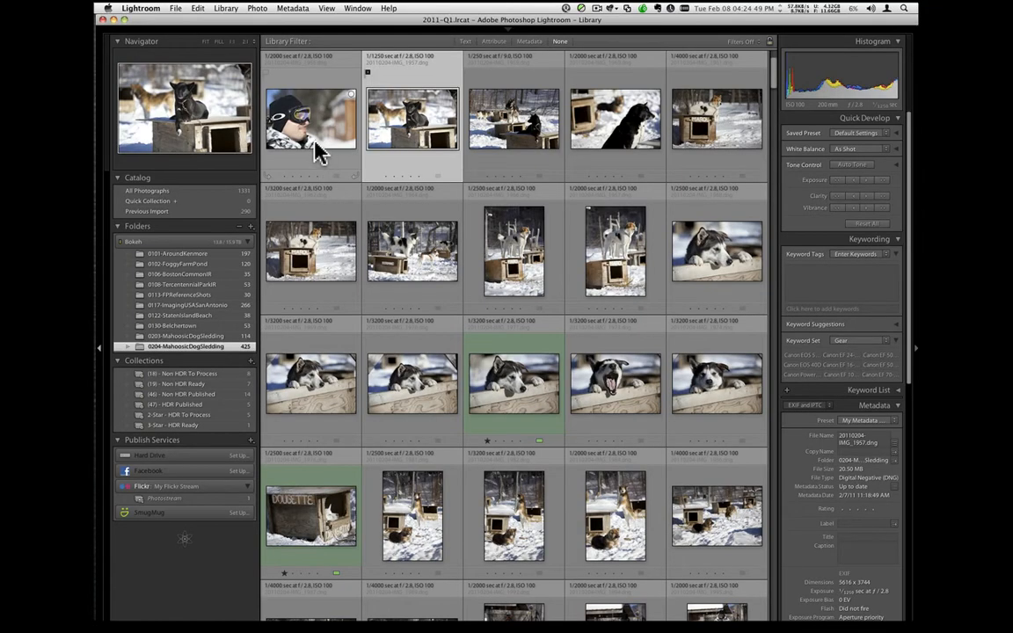
# Select the photo of the man in ski goggles in the grid and advance five photos to the dog standing on its kennel.
pyautogui.click(319, 151)
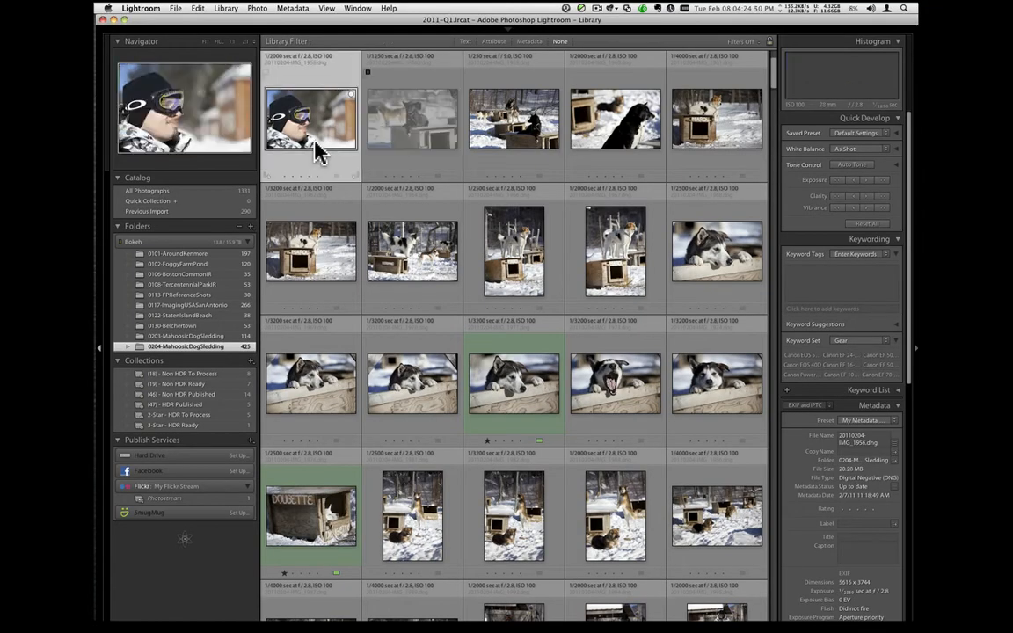
pyautogui.press('Right')
pyautogui.press('Right')
pyautogui.press('Right')
pyautogui.press('Right')
pyautogui.press('Right')
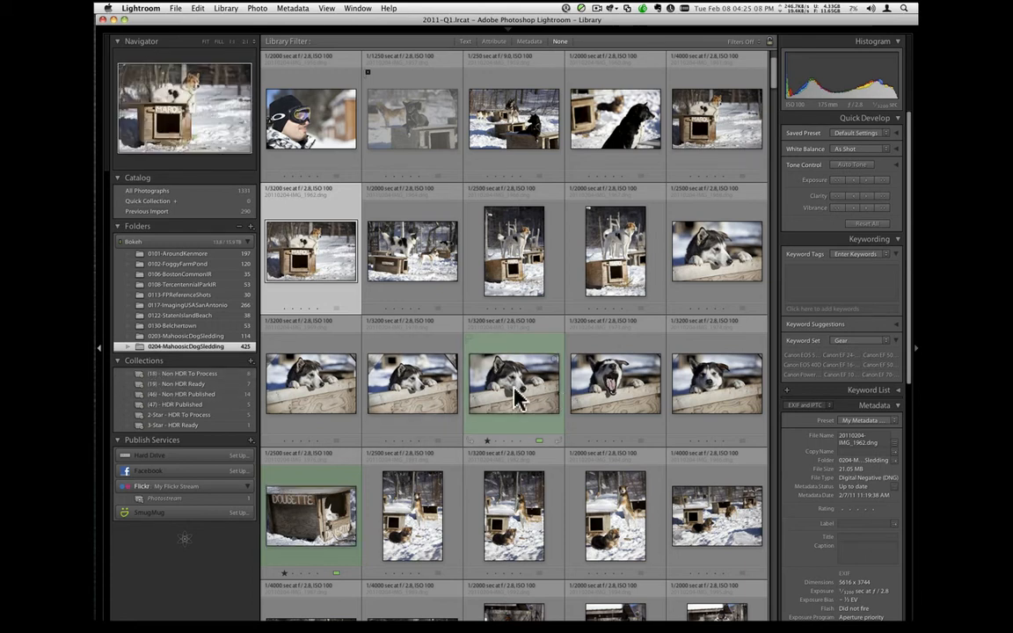
# Open the yawning husky photo enlarged, give it one star and a green label, and return to the grid.
pyautogui.doubleClick(620, 406)
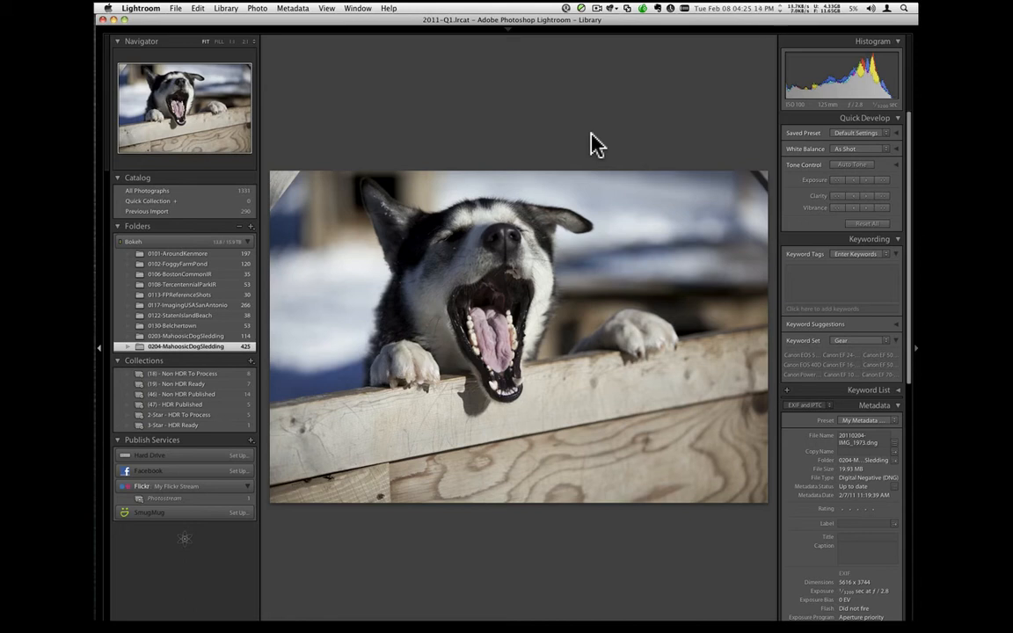
pyautogui.press('8')
pyautogui.press('g')
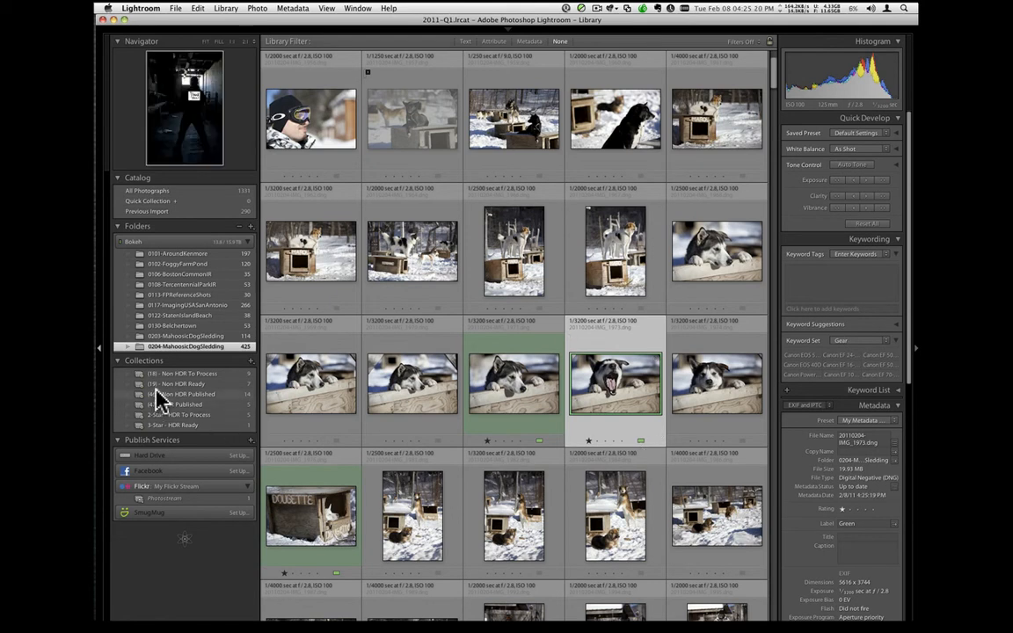
# Show the (18) - Non HDR To Process collection, view its first four photos enlarged, and return to the grid.
pyautogui.click(183, 374)
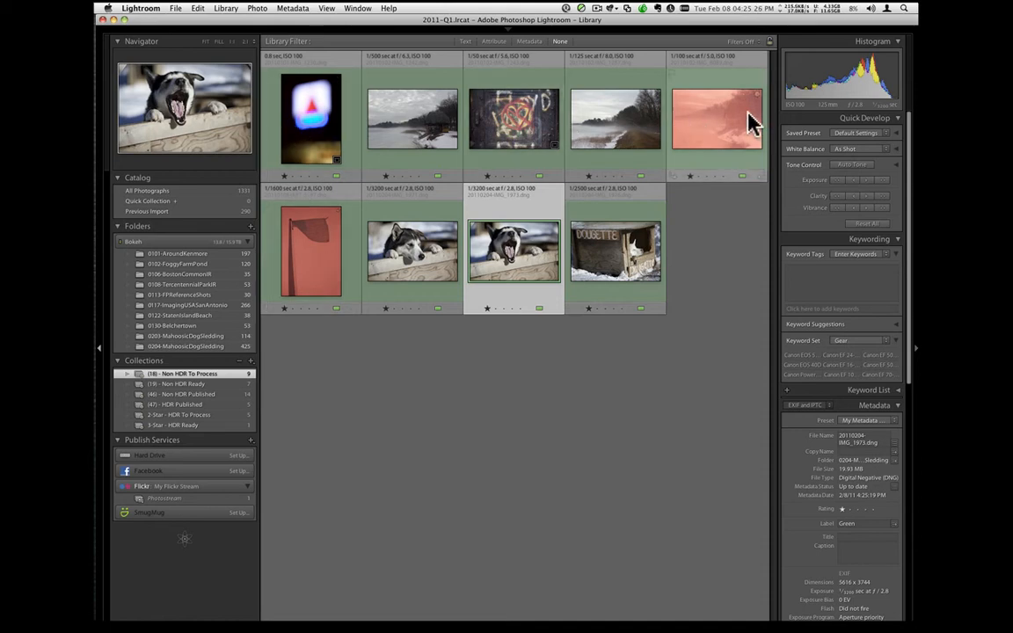
pyautogui.doubleClick(305, 136)
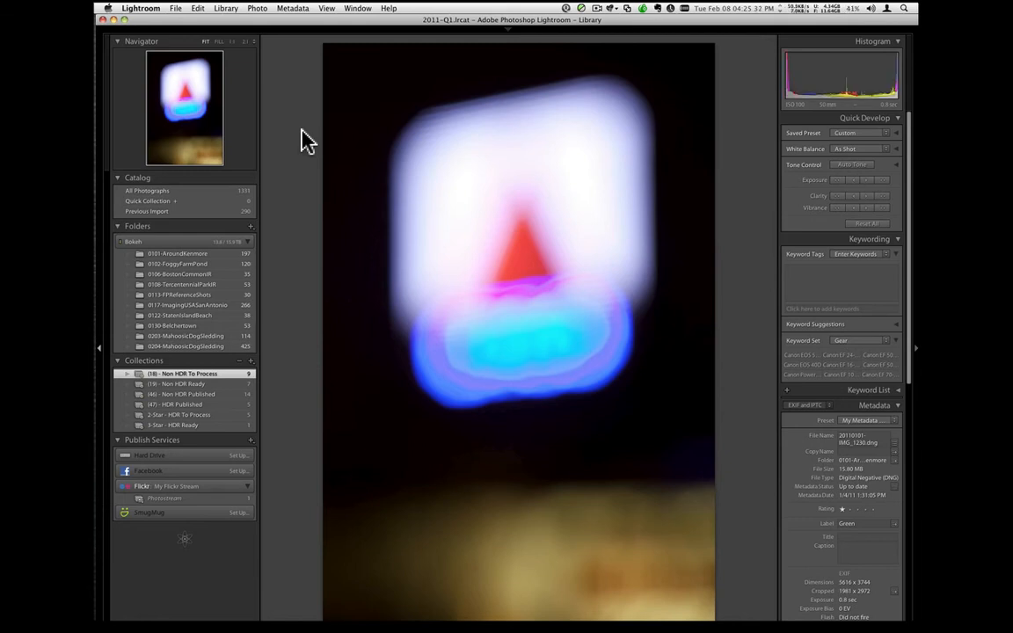
pyautogui.press('Right')
pyautogui.press('Right')
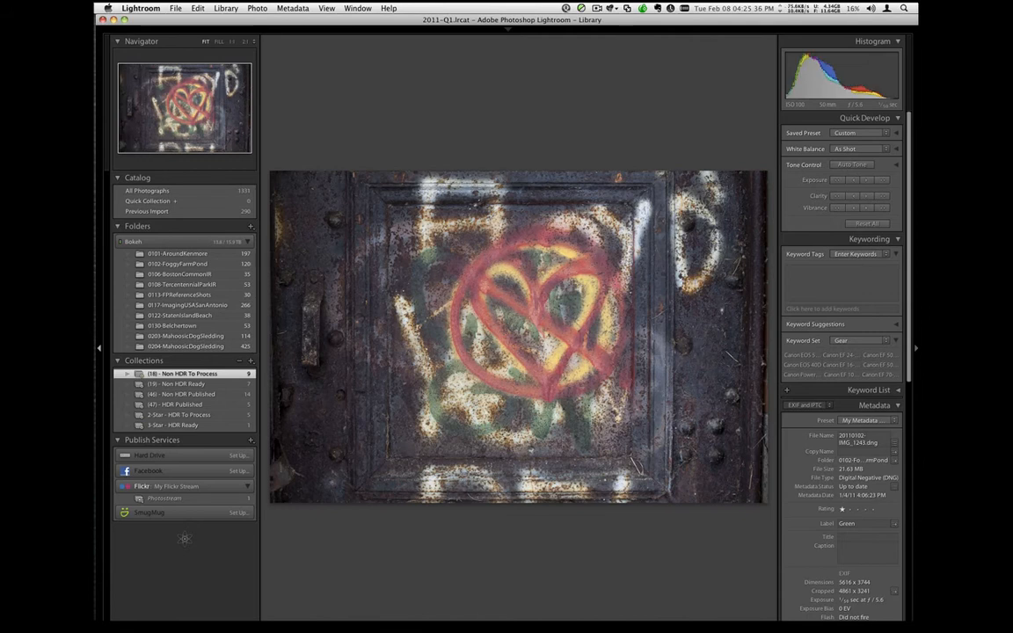
pyautogui.press('Right')
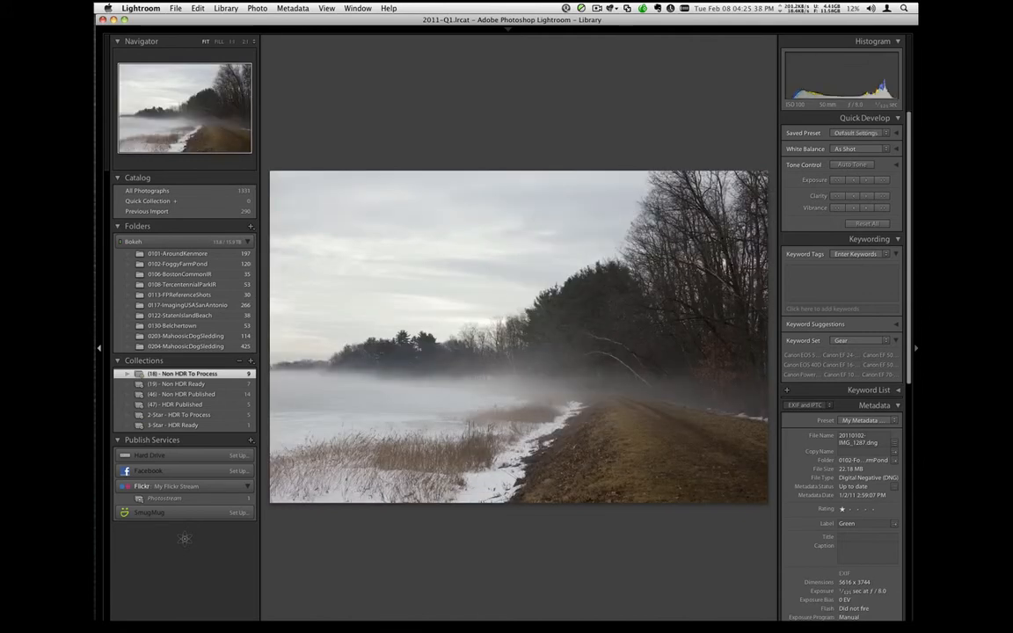
pyautogui.press('g')
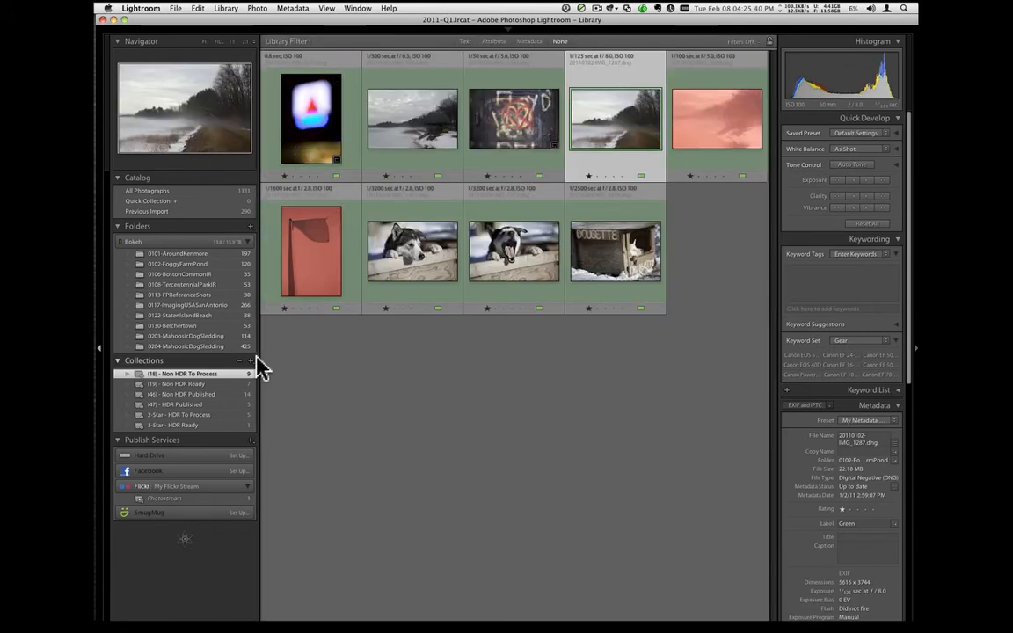
# Show the 0204-MahoosicDogSledding folder, compare the (18) - Non HDR To Process and (19) - Non HDR Ready collections, and clear the photo selection.
pyautogui.click(200, 343)
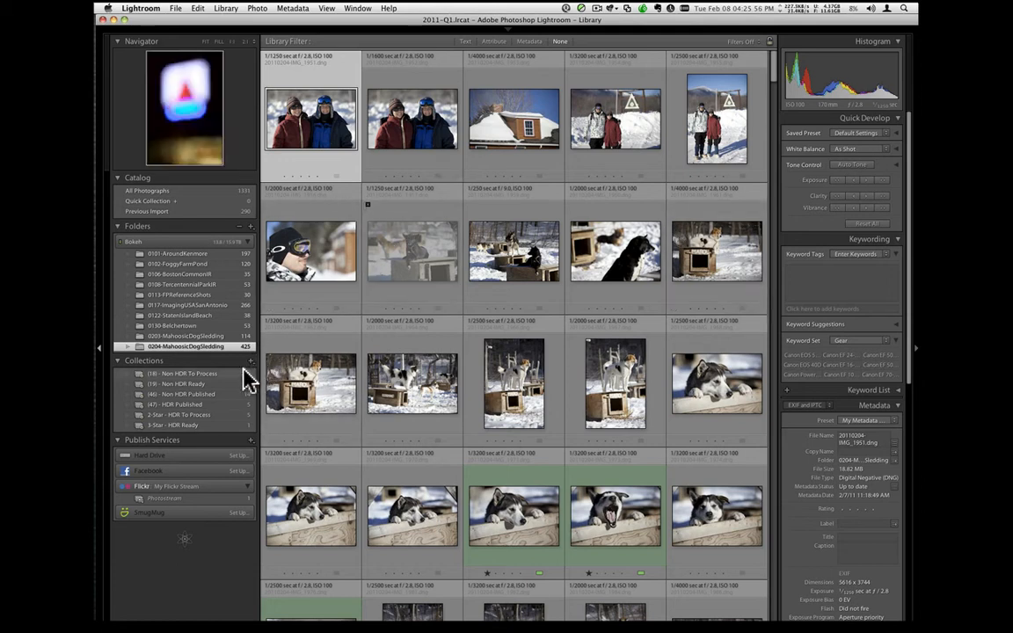
pyautogui.moveTo(226, 385)
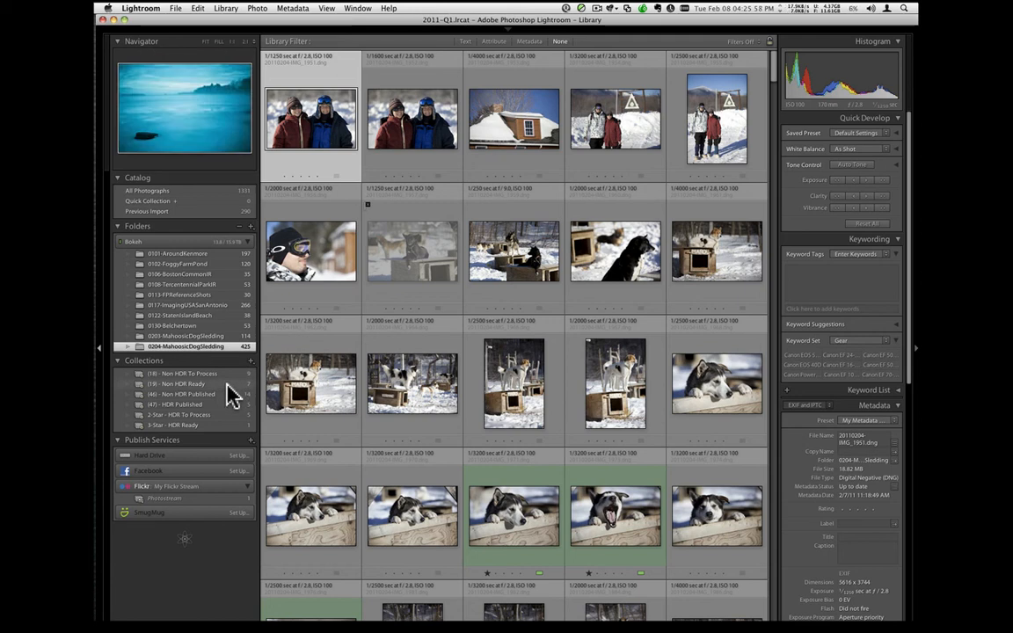
pyautogui.click(227, 385)
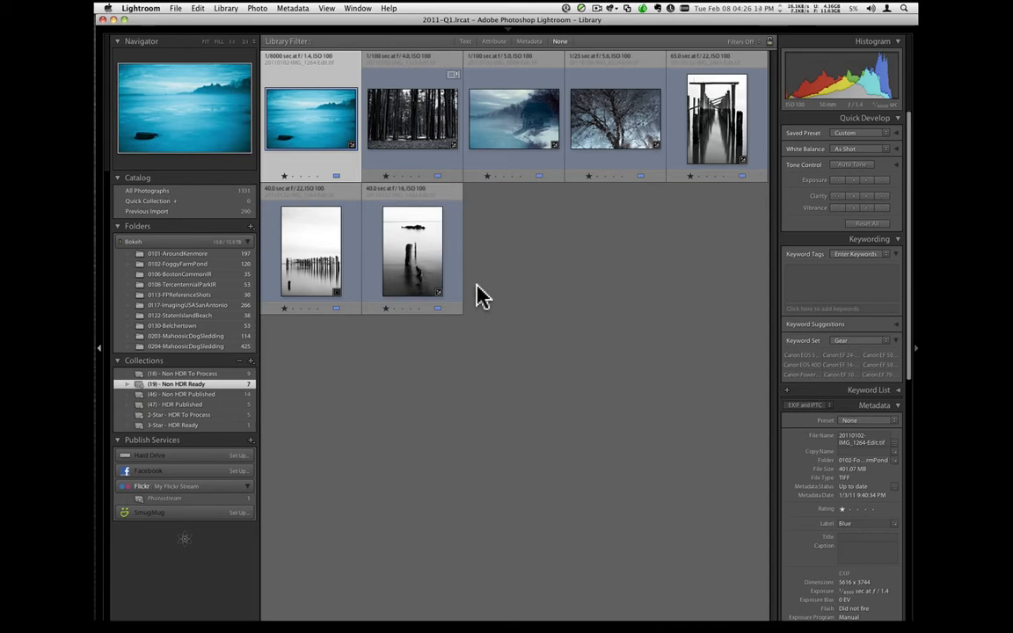
pyautogui.click(239, 376)
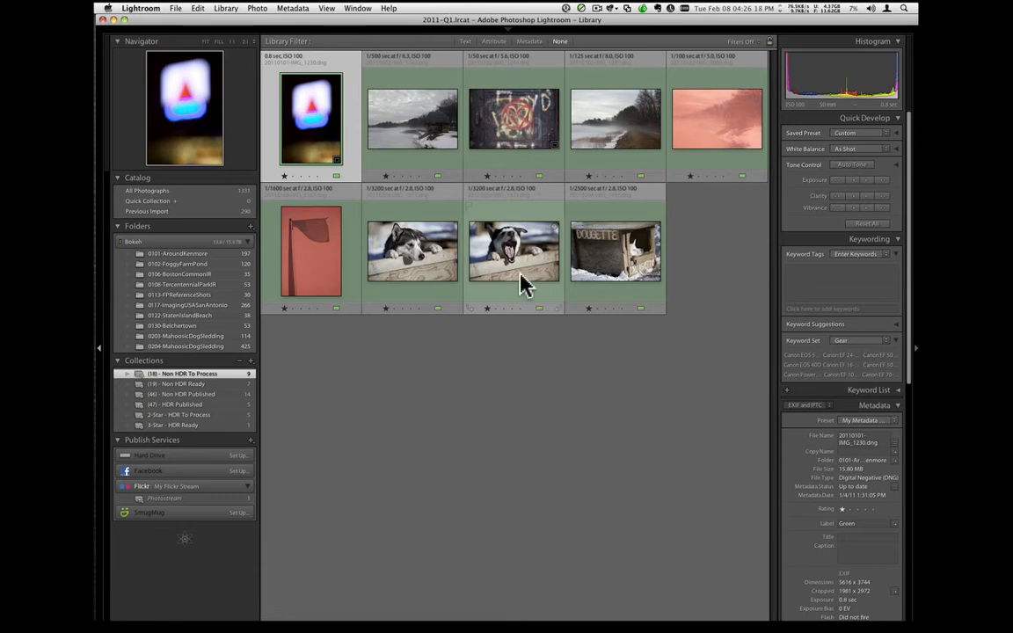
pyautogui.click(190, 384)
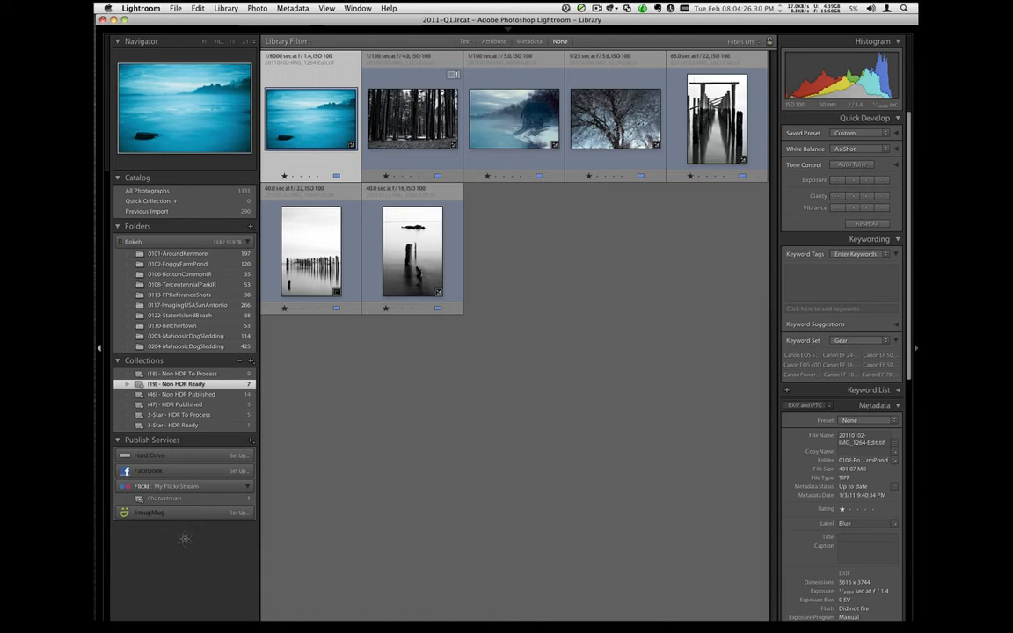
pyautogui.click(550, 457)
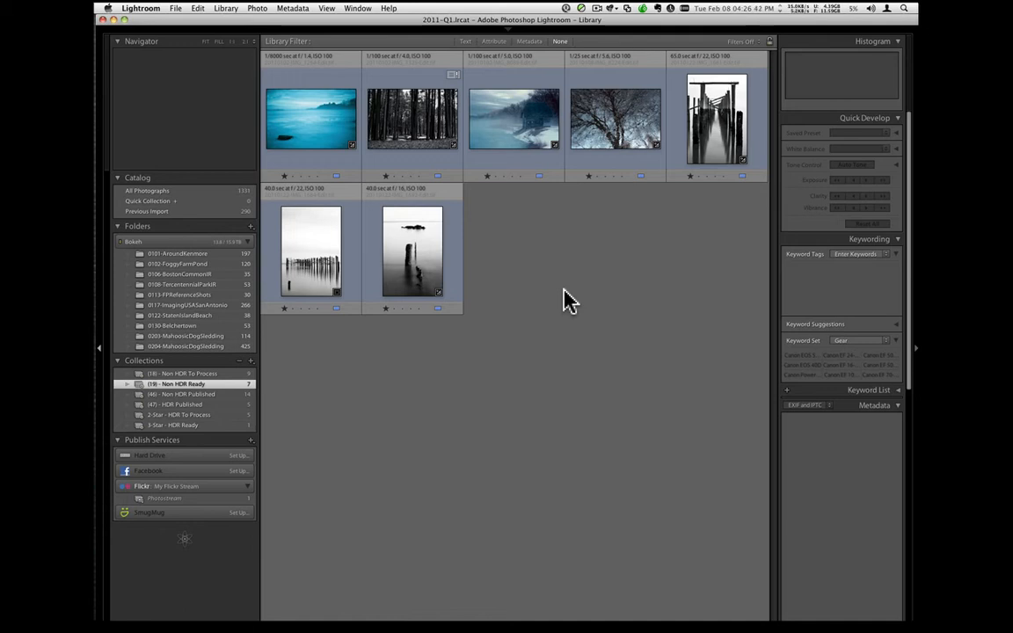
# Switch to Finder and show the 1996-2007 and 2008 catalog folders inside Lightroom Catalogs on the Bokeh drive.
pyautogui.press('super+h')
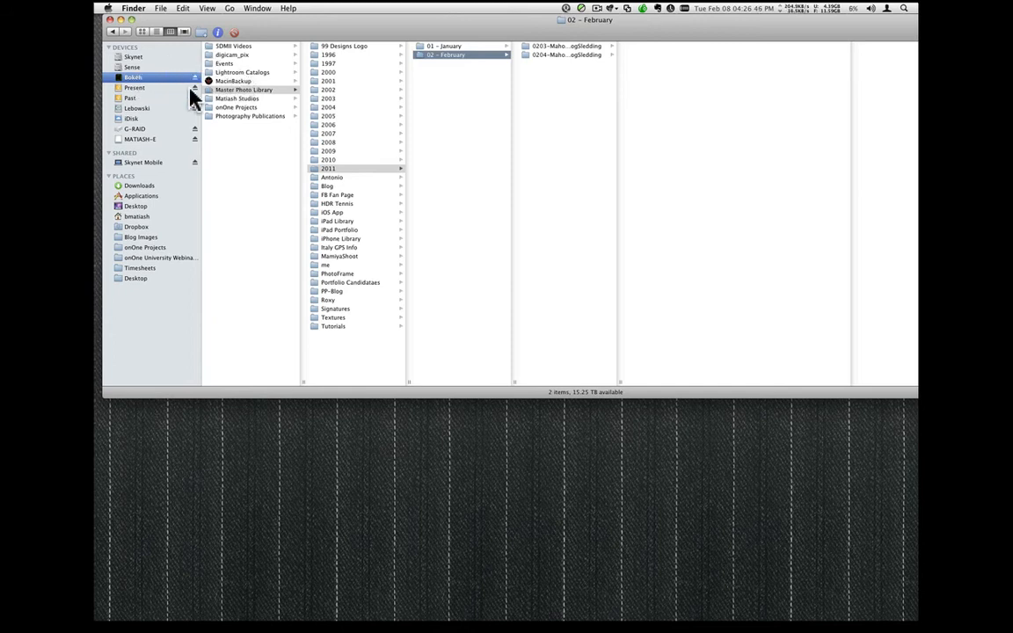
pyautogui.click(238, 73)
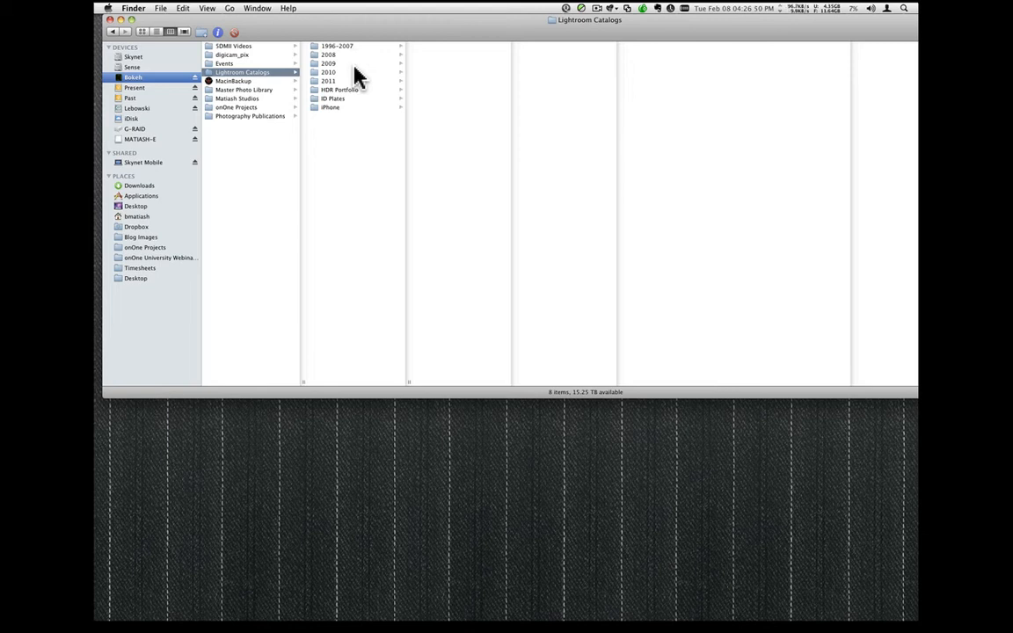
pyautogui.click(348, 47)
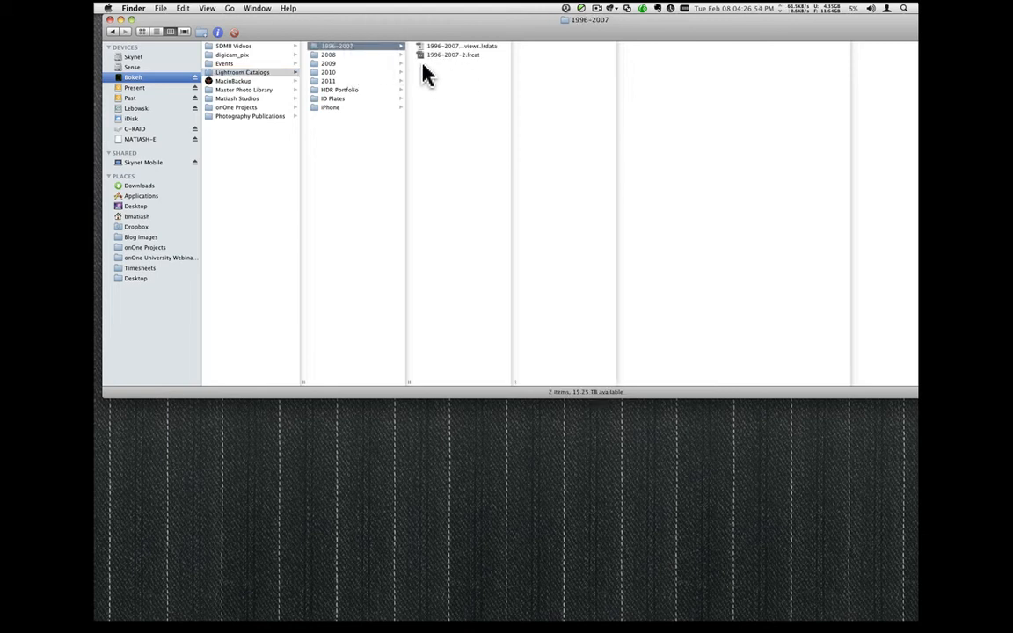
pyautogui.click(339, 55)
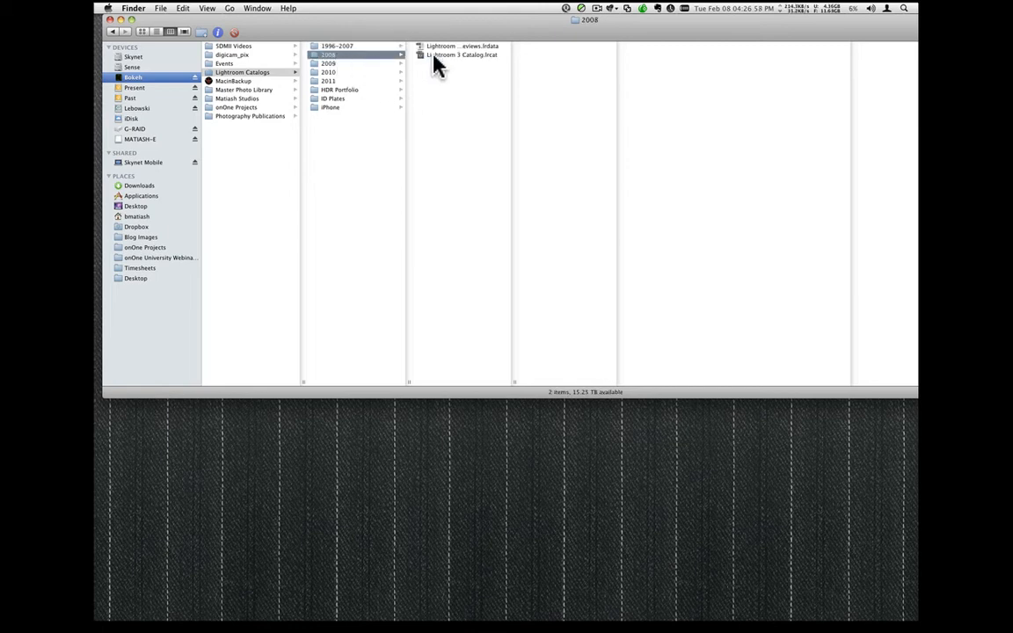
# Show the 2009 catalog folder and look through its quarterly subfolders from Q1 to Q4.
pyautogui.click(342, 64)
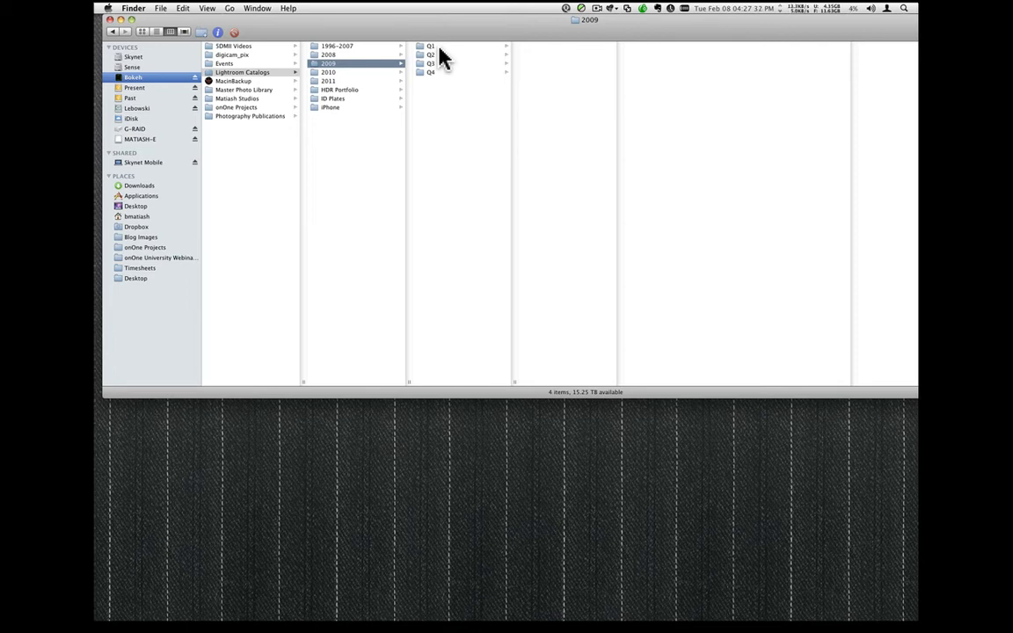
pyautogui.click(438, 47)
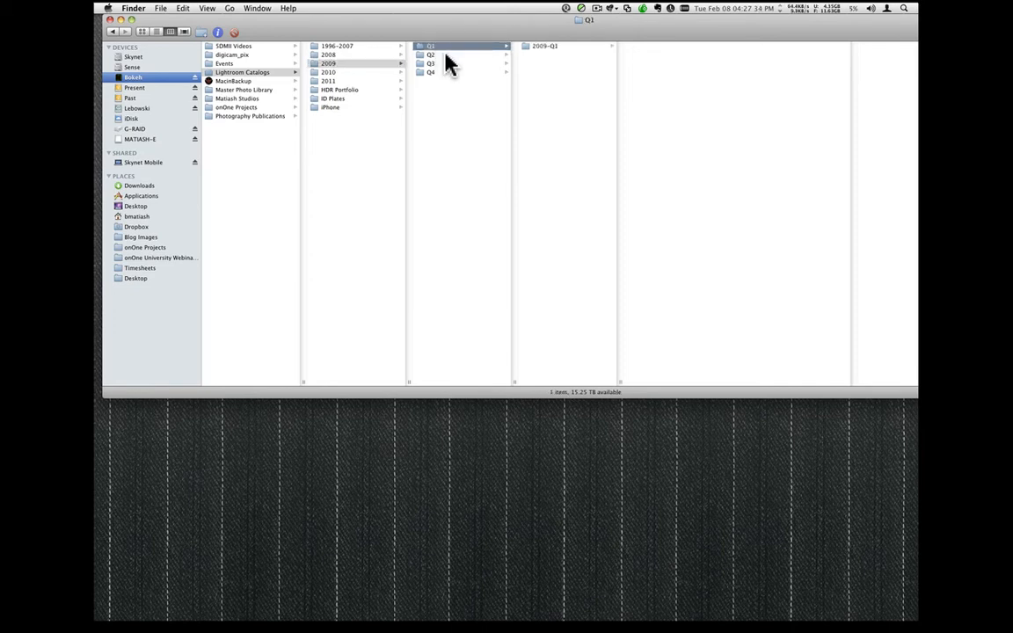
pyautogui.click(446, 55)
pyautogui.click(458, 63)
pyautogui.click(455, 73)
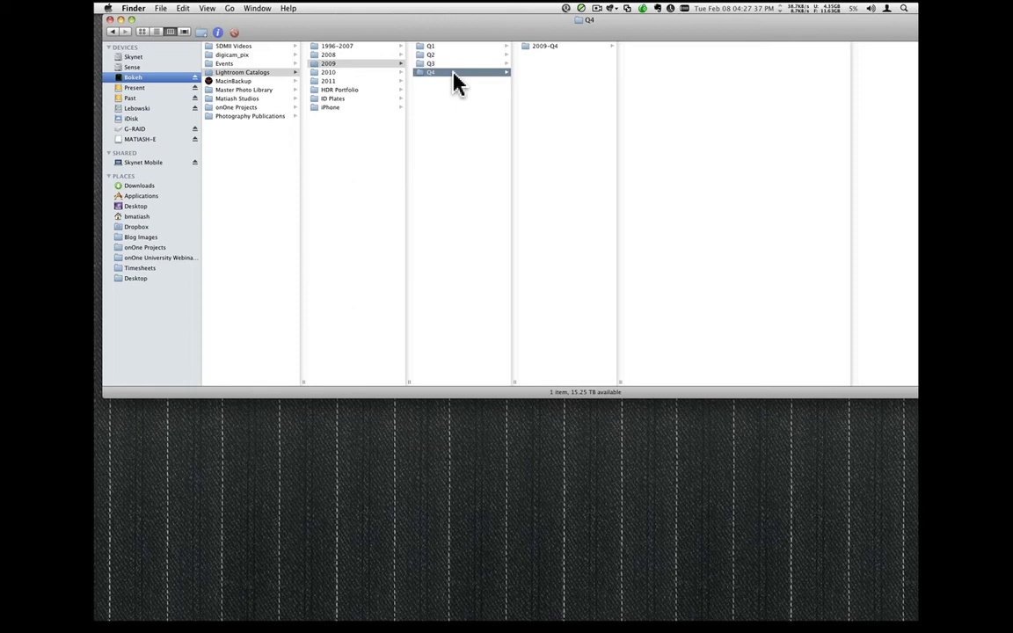
# Show the quarterly subfolders of the 2010 and 2011 catalog folders, including Q1 of 2011.
pyautogui.click(380, 73)
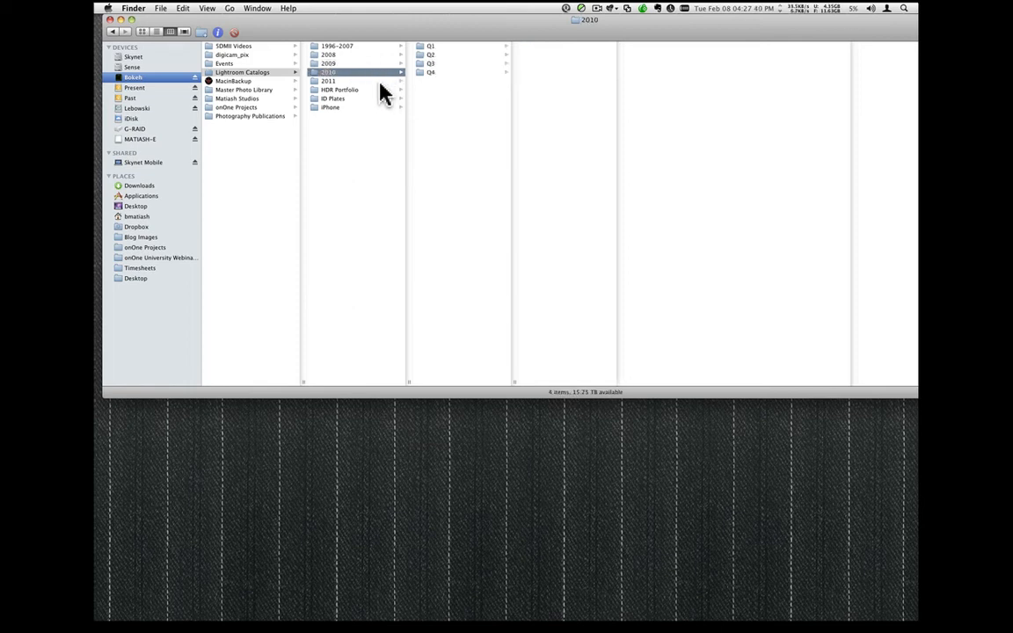
pyautogui.click(380, 81)
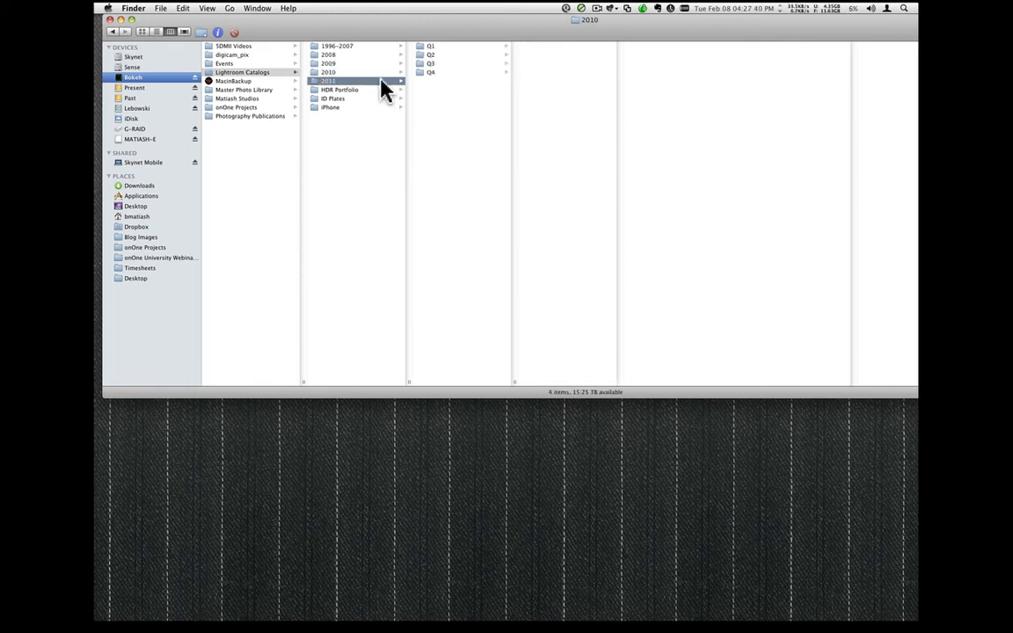
pyautogui.click(438, 47)
pyautogui.click(482, 104)
# Switch back to Lightroom, review the General, Metadata and File Handling sections of Catalog Settings, and close the dialog.
pyautogui.moveTo(99, 605)
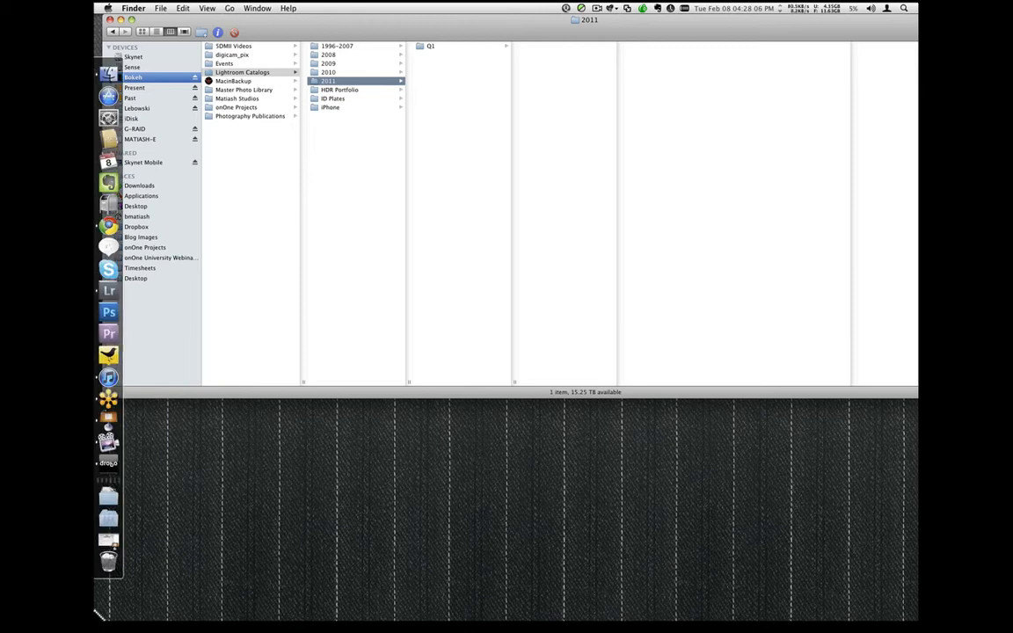
pyautogui.click(124, 286)
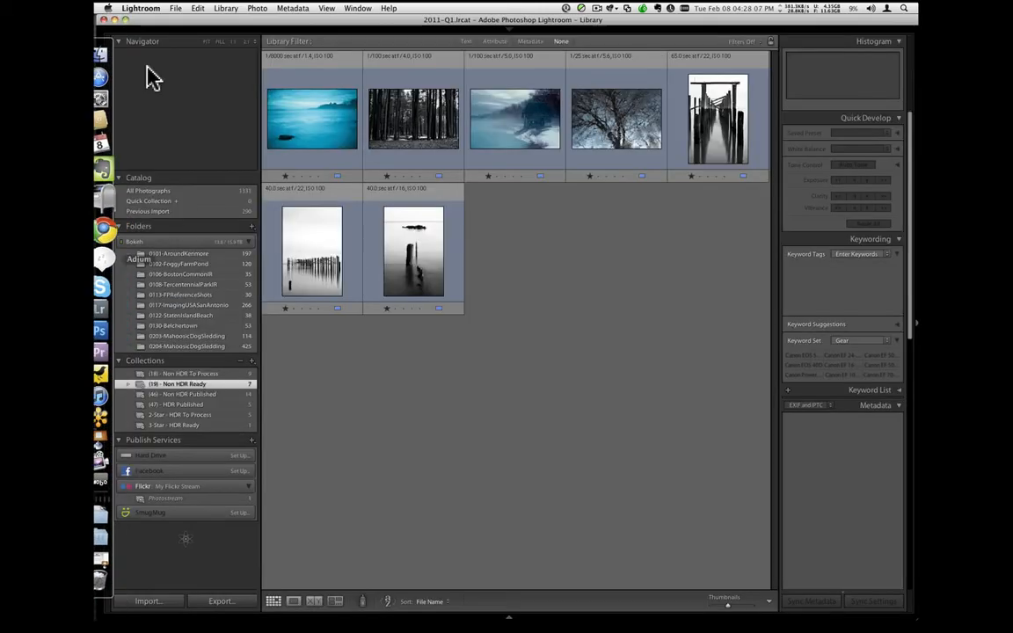
pyautogui.click(142, 8)
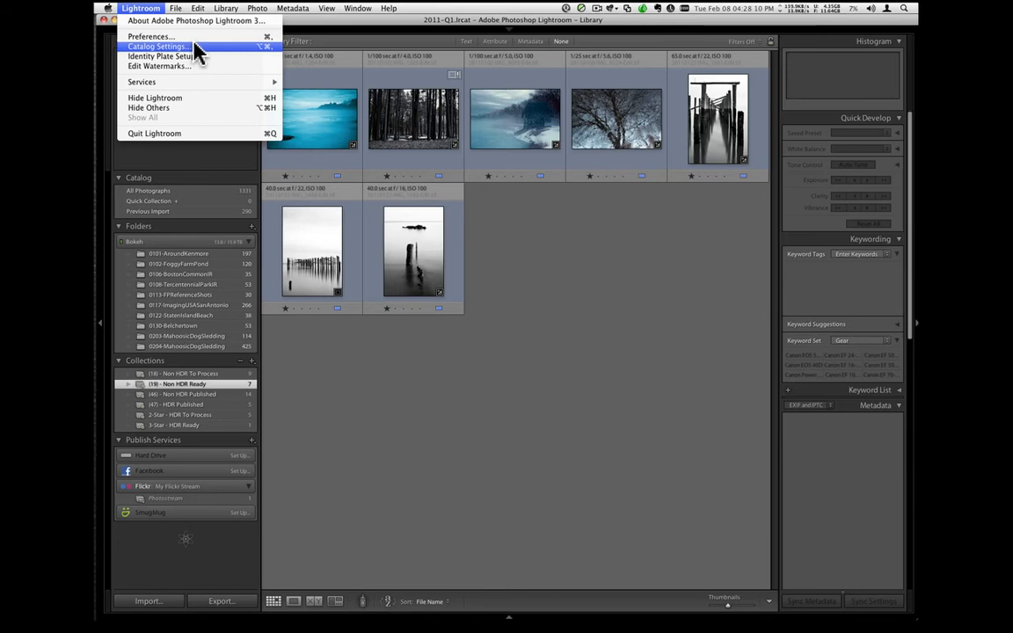
pyautogui.click(194, 46)
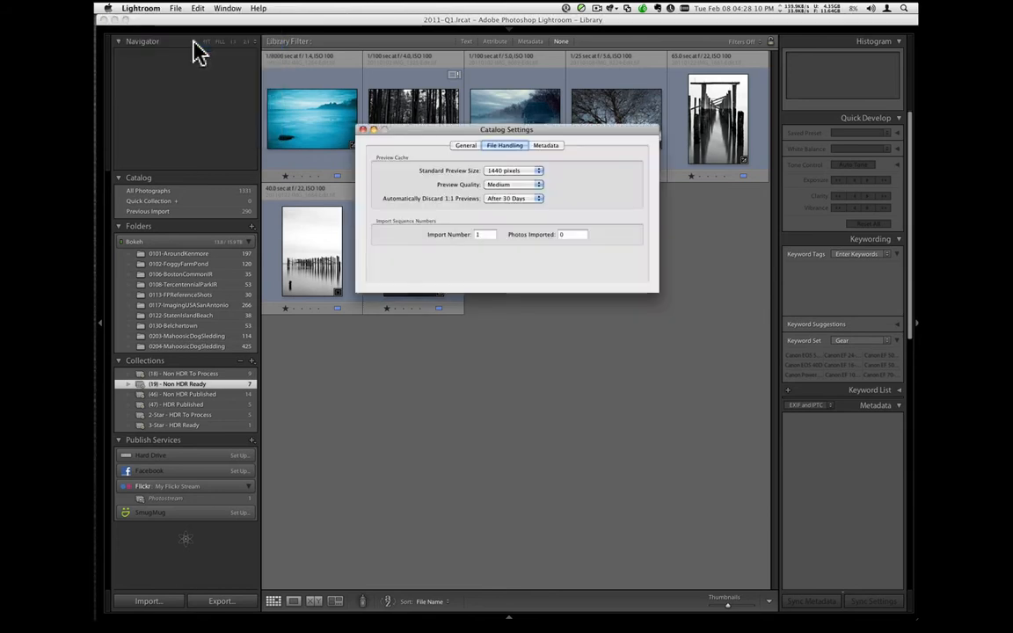
pyautogui.click(462, 145)
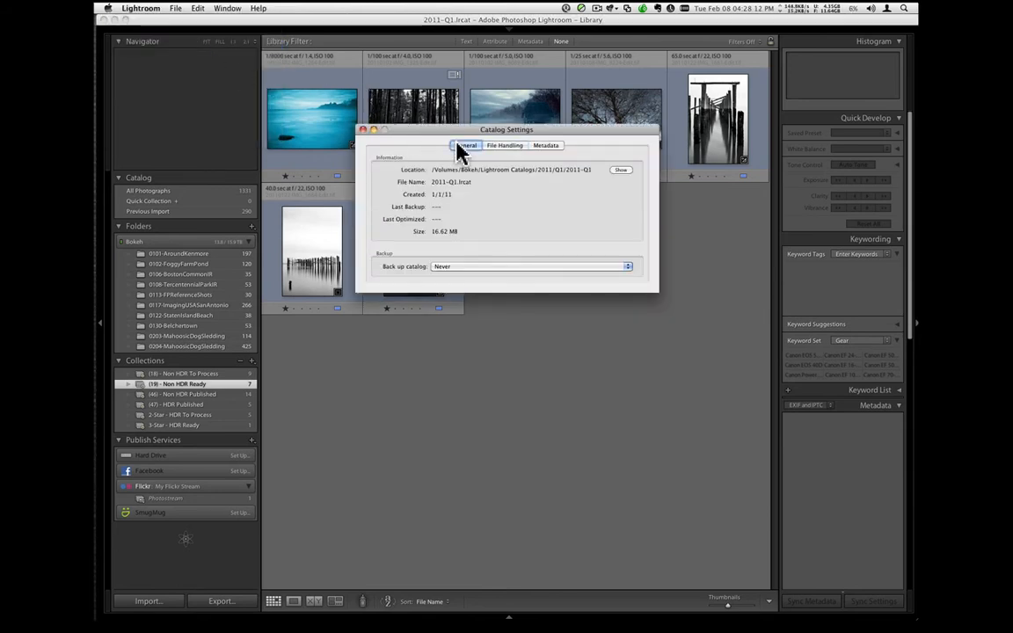
pyautogui.click(543, 146)
pyautogui.click(504, 146)
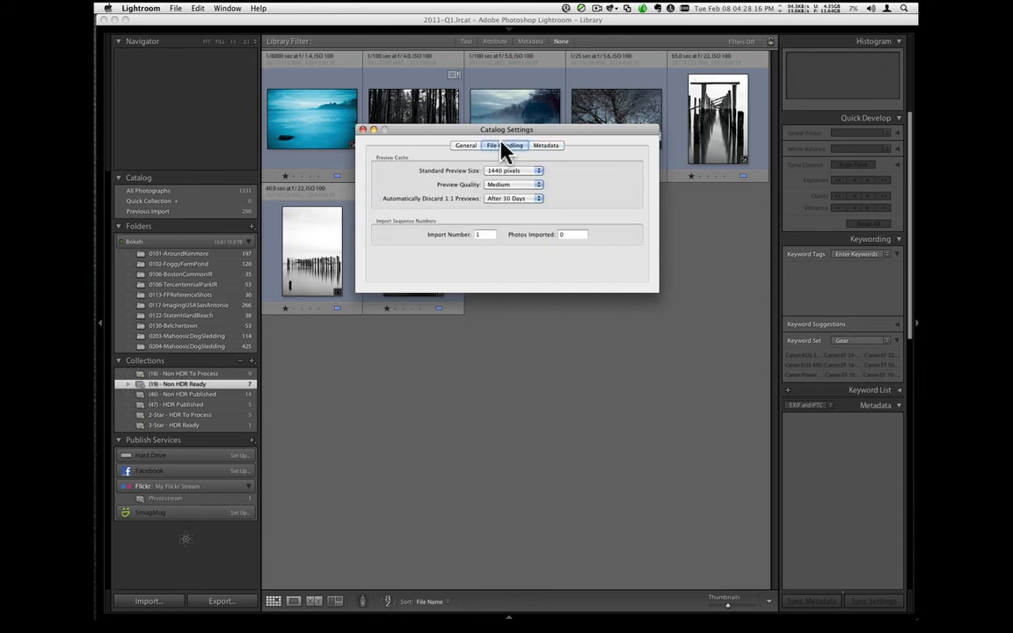
pyautogui.click(362, 129)
# Review the File Handling, General, Presets and External Editing sections of Preferences and close the dialog.
pyautogui.click(150, 8)
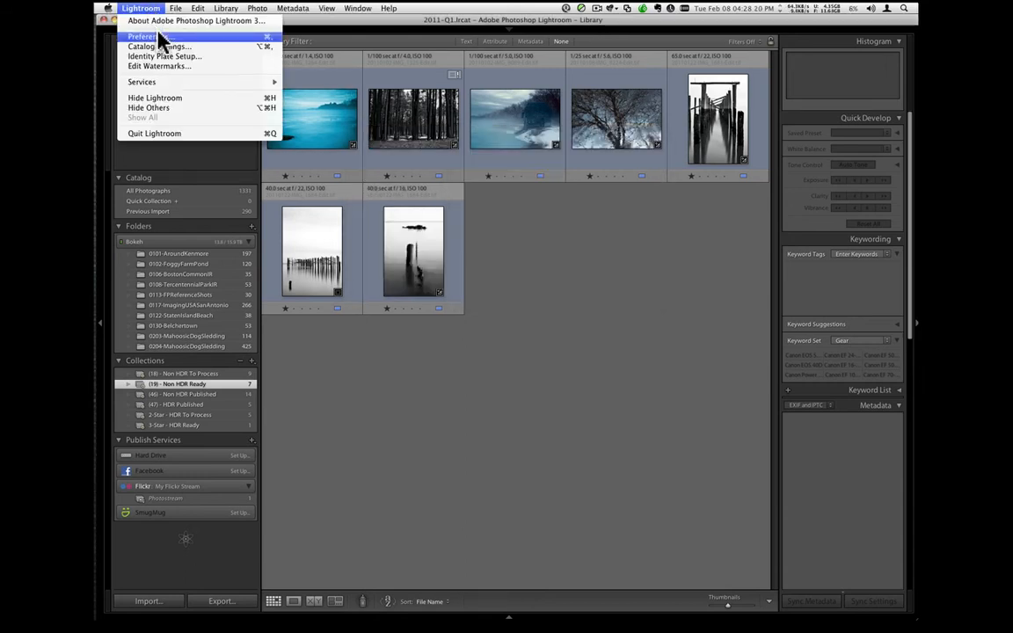
pyautogui.click(161, 39)
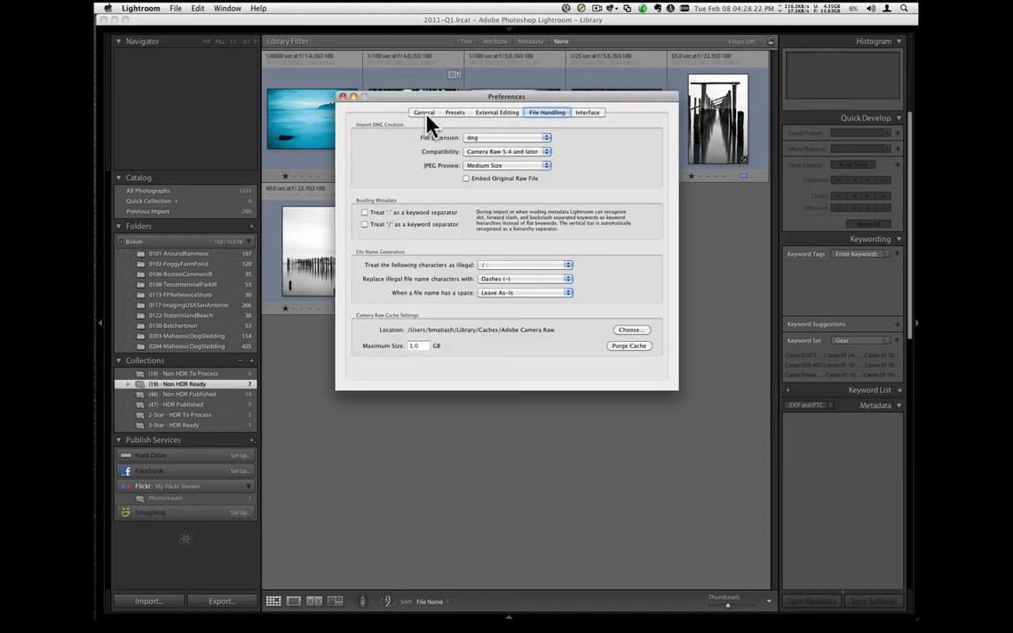
pyautogui.click(424, 113)
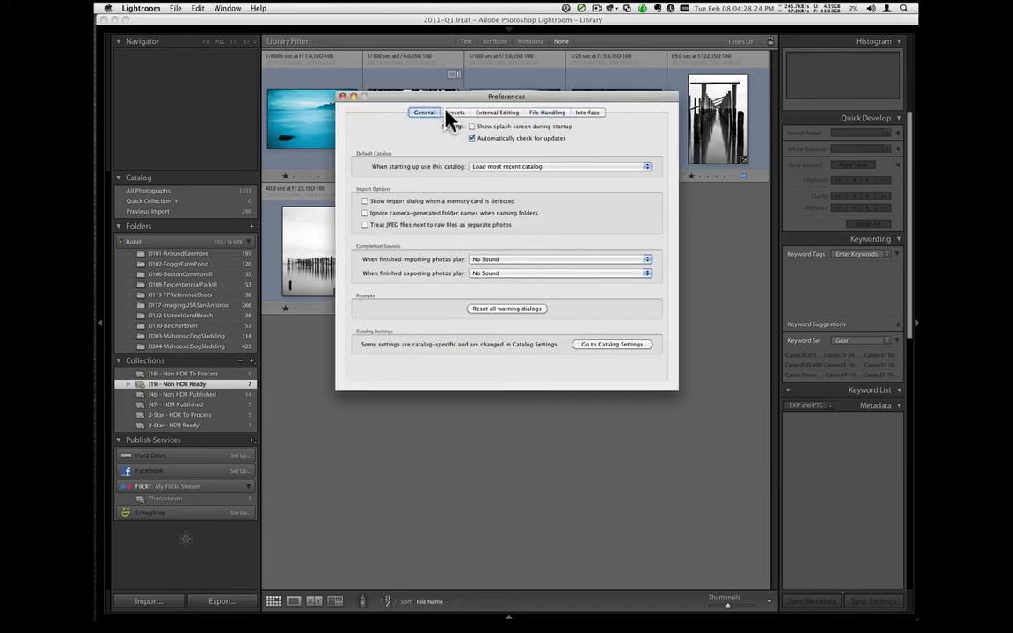
pyautogui.click(454, 114)
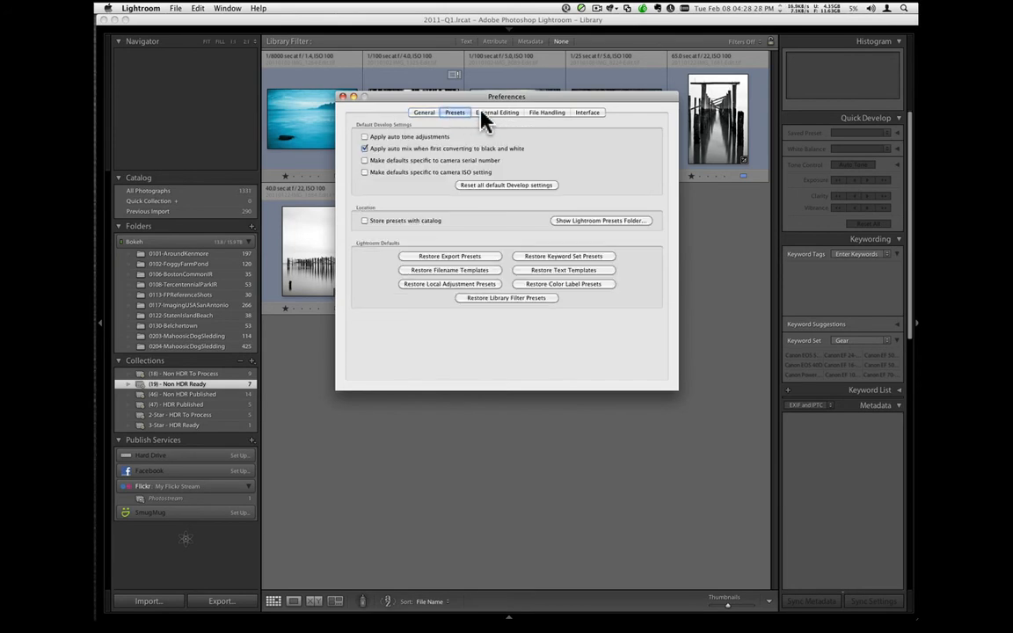
pyautogui.click(485, 112)
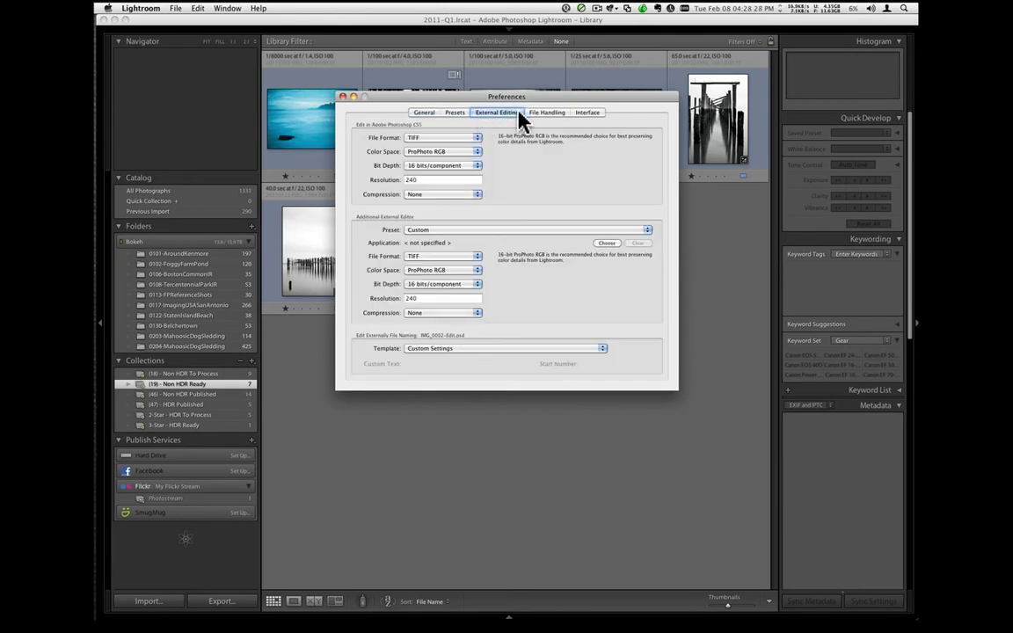
pyautogui.click(343, 98)
# Search Help for "optim" and locate the Optimize Catalog command without running it.
pyautogui.click(388, 8)
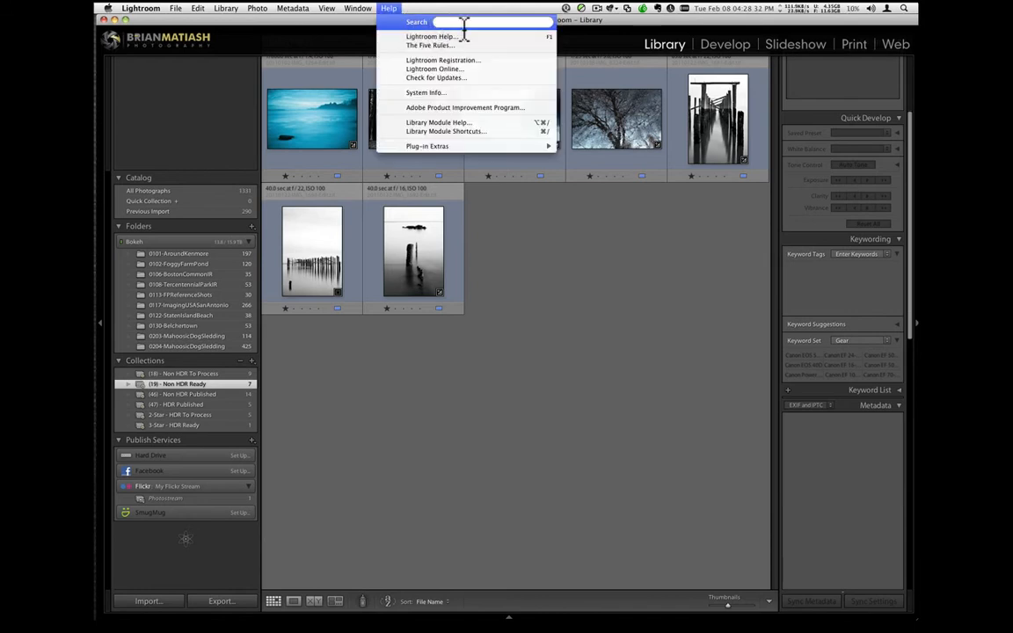
pyautogui.write('optim')
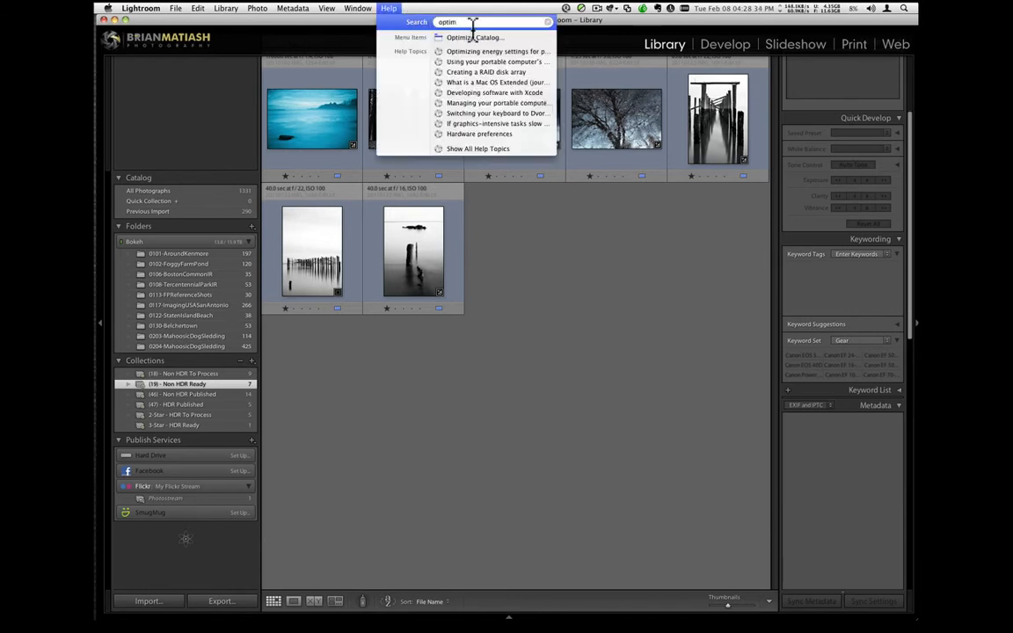
pyautogui.moveTo(475, 40)
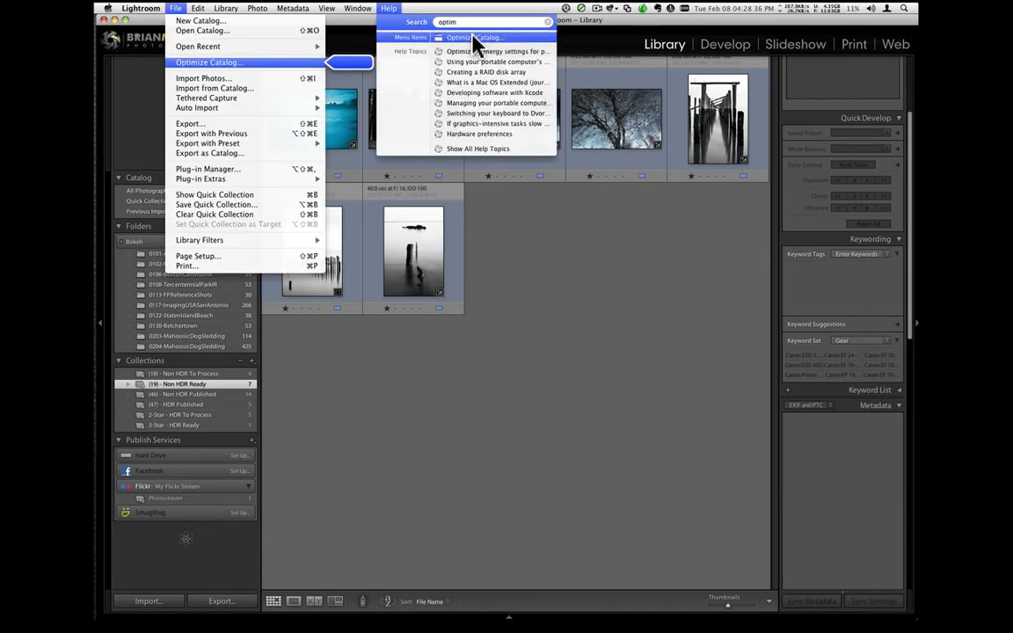
pyautogui.moveTo(177, 10)
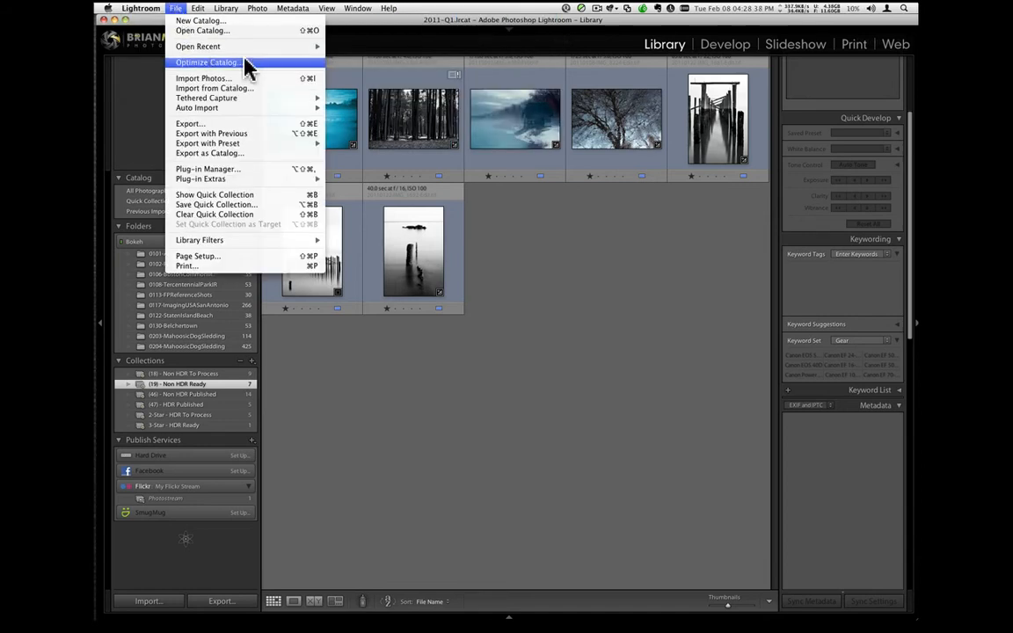
pyautogui.click(508, 280)
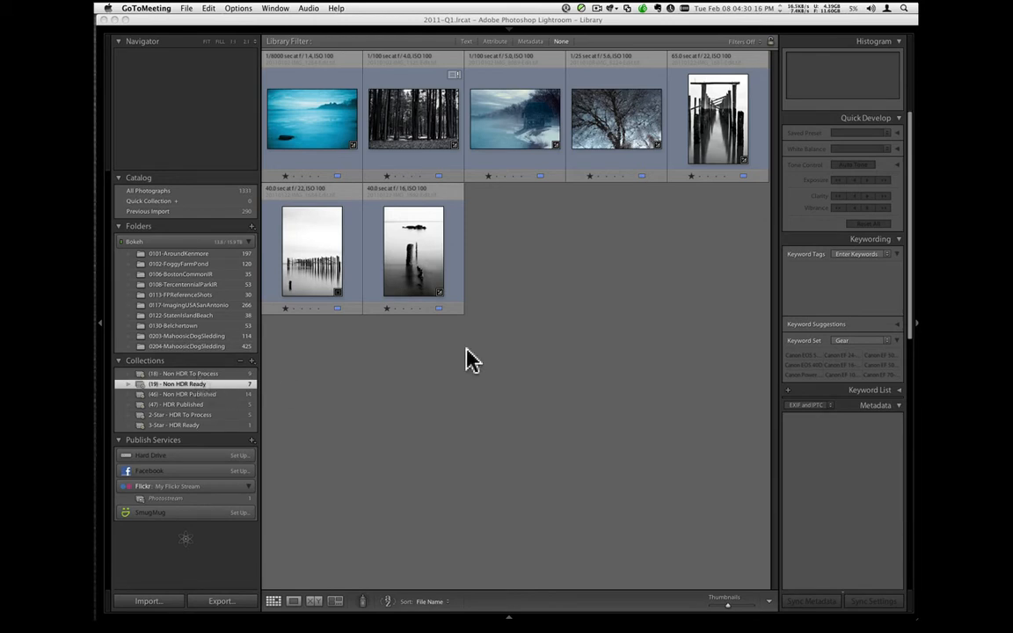
# Return to Lightroom from GoToMeeting, open the recent catalog 2010-Q4.lrcat, and show its October to December shoot folders.
pyautogui.click(186, 8)
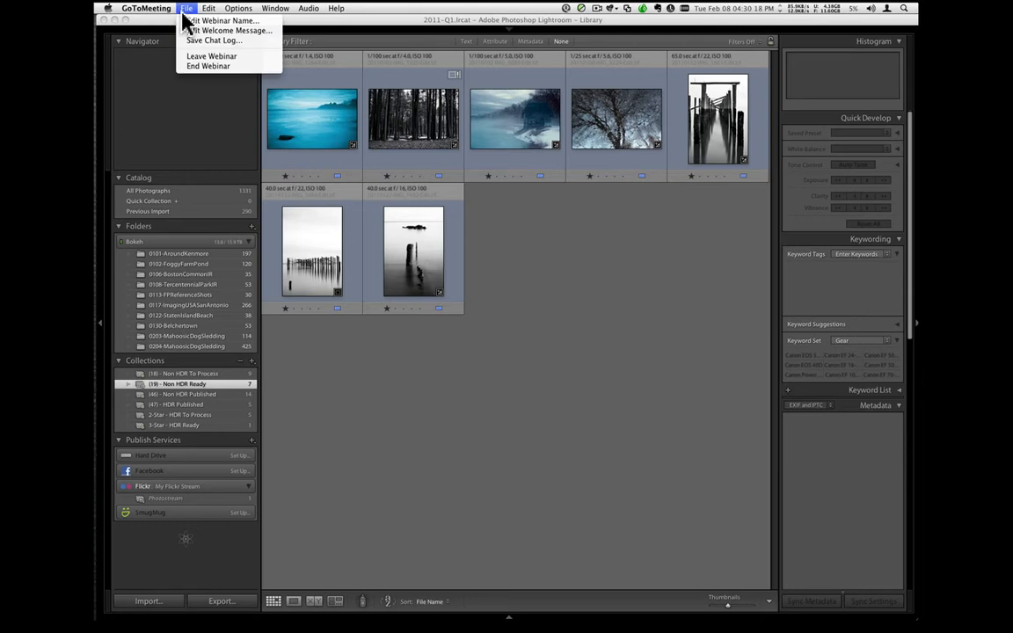
pyautogui.click(149, 28)
pyautogui.click(176, 8)
pyautogui.moveTo(195, 47)
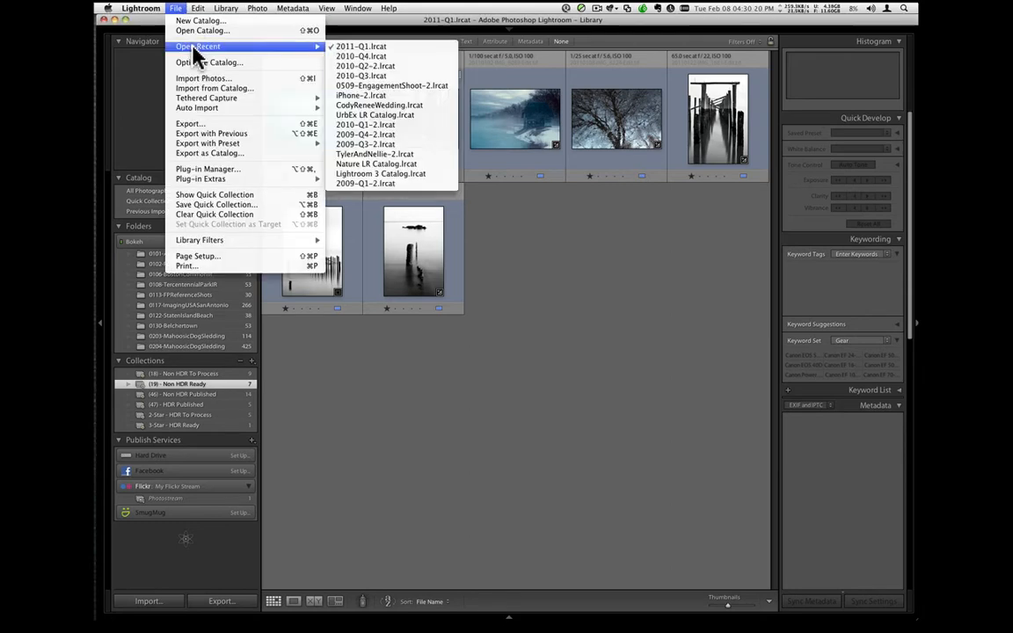
pyautogui.click(393, 55)
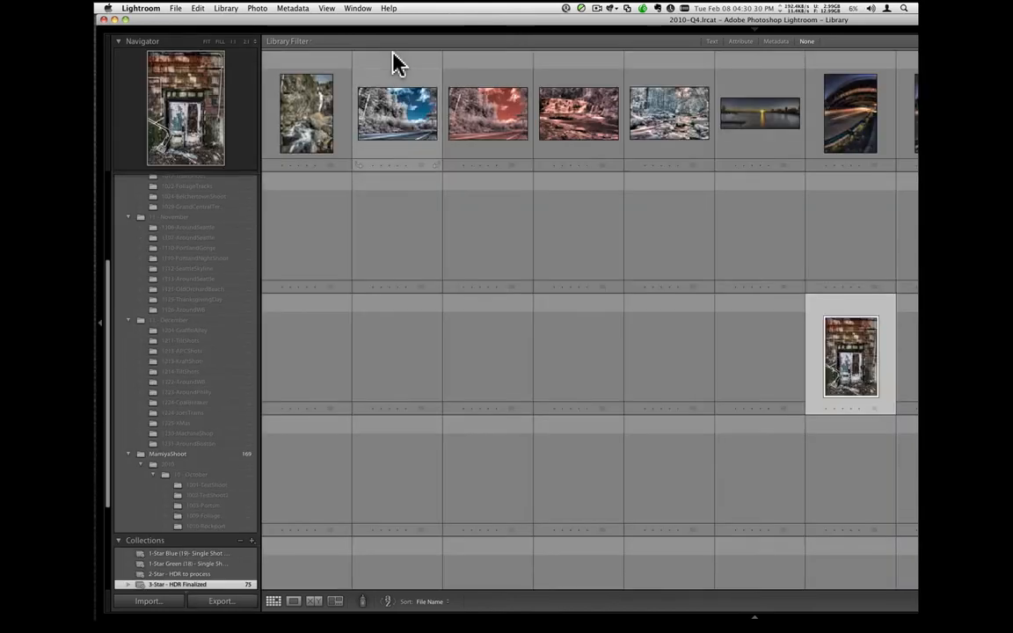
pyautogui.scroll(3, 175, 225)
pyautogui.scroll(2, 175, 225)
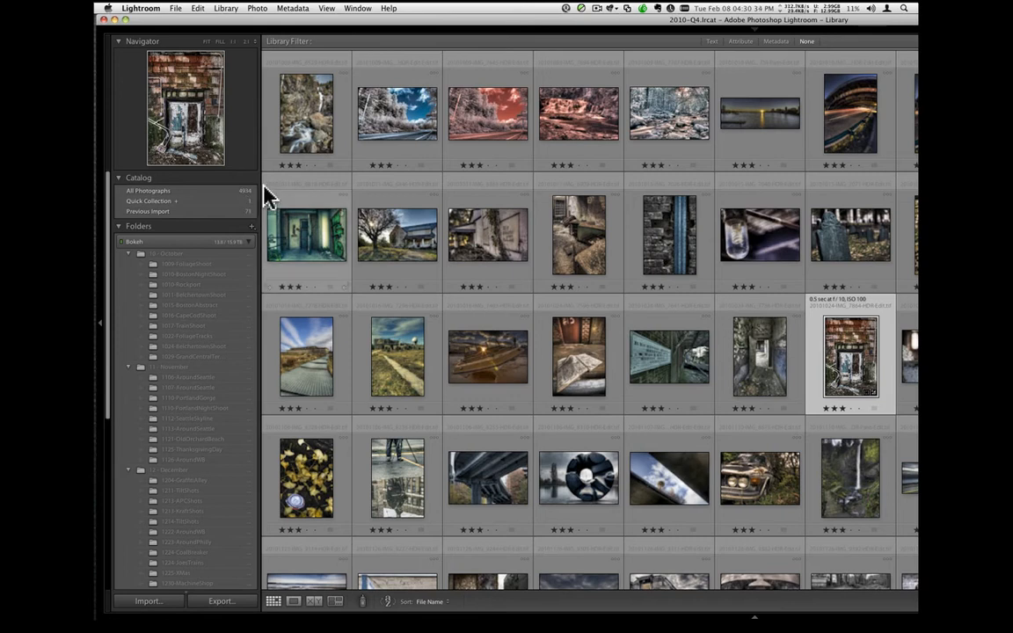
# Open the recent catalog 2010-Q3.lrcat.
pyautogui.click(179, 8)
pyautogui.moveTo(189, 48)
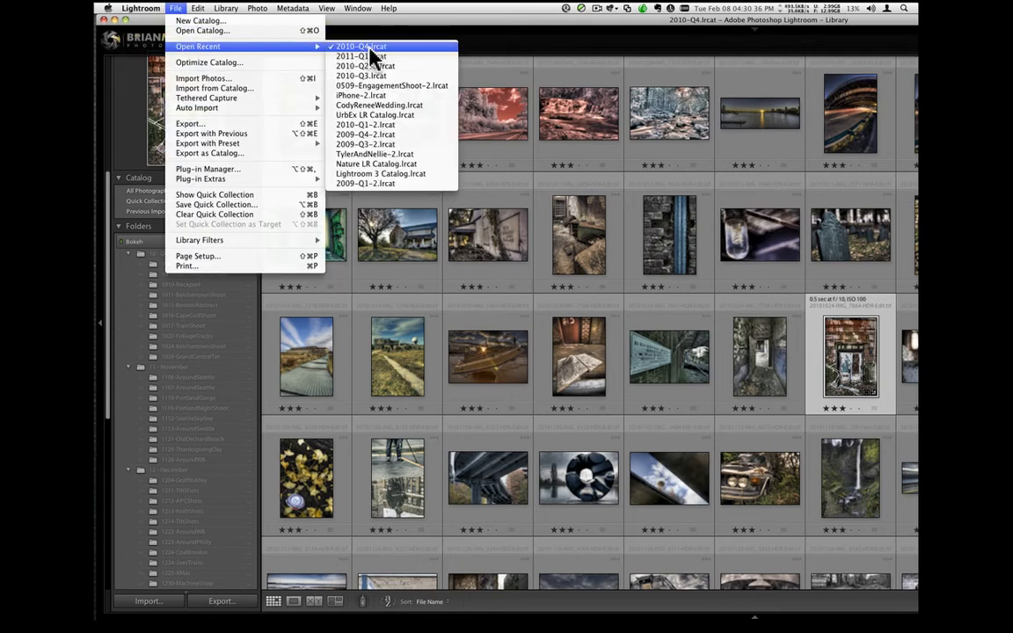
pyautogui.click(378, 77)
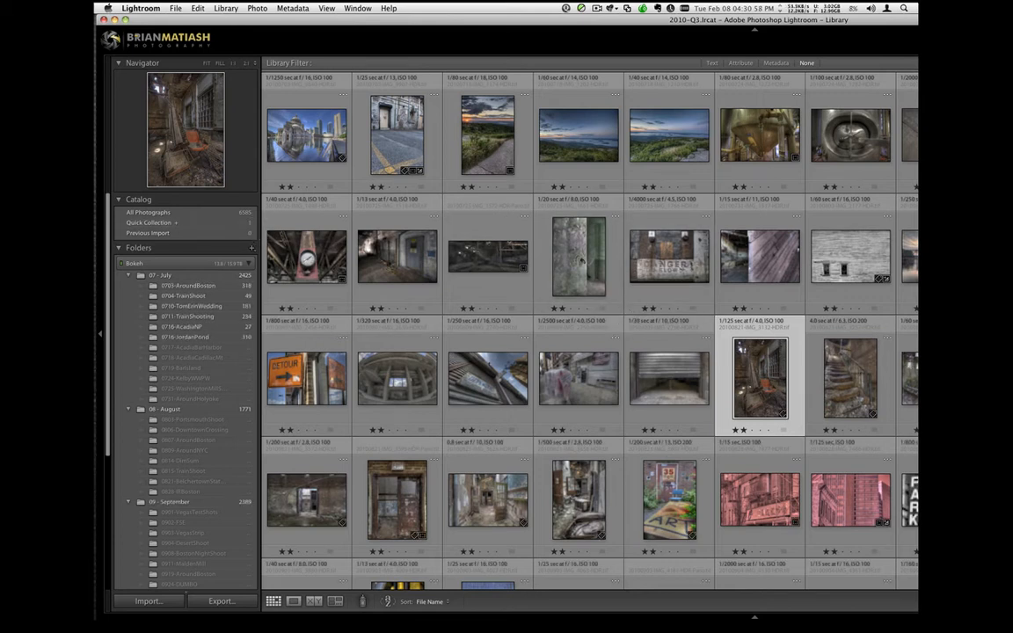
# Return to Lightroom from Finder, fit its window to the screen, and switch it to full-screen mode.
pyautogui.press('super+Tab')
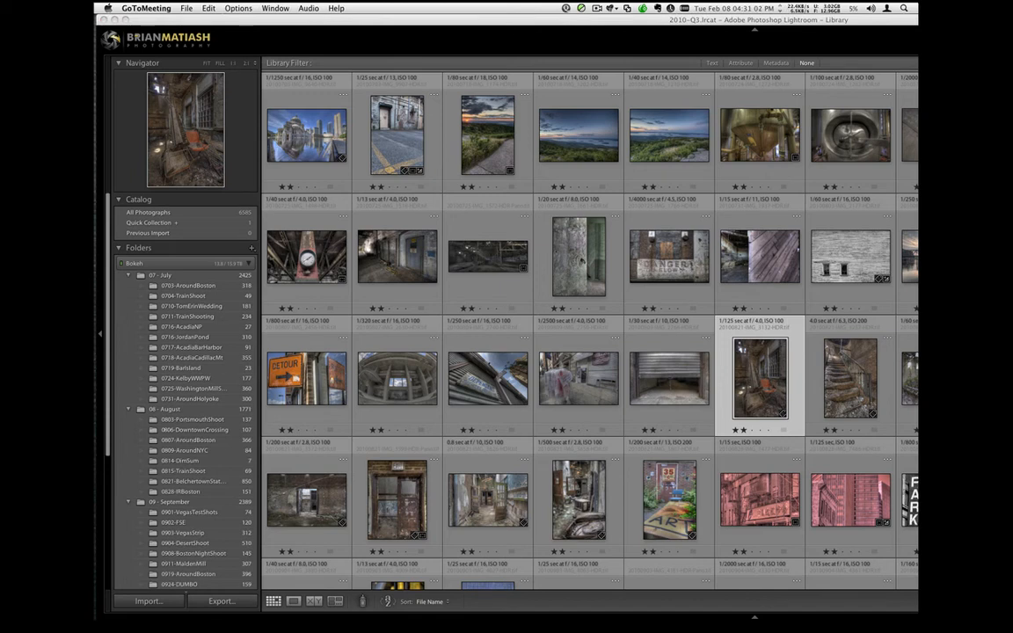
pyautogui.press('super+Tab')
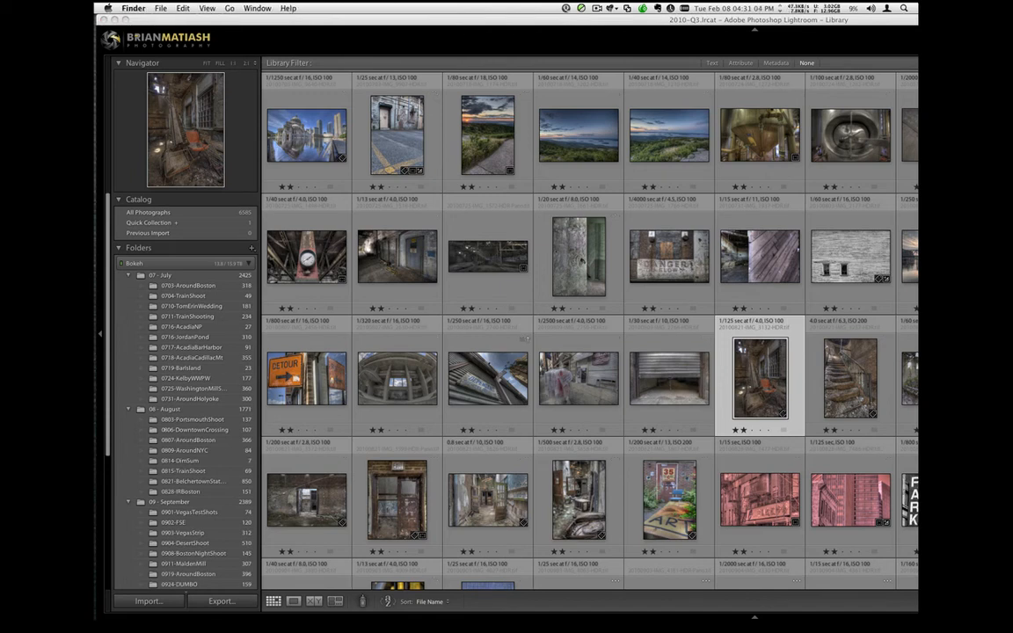
pyautogui.moveTo(917, 620)
pyautogui.mouseDown()
pyautogui.moveTo(917, 595)
pyautogui.moveTo(917, 631)
pyautogui.moveTo(899, 594)
pyautogui.moveTo(871, 606)
pyautogui.moveTo(917, 621)
pyautogui.mouseUp()
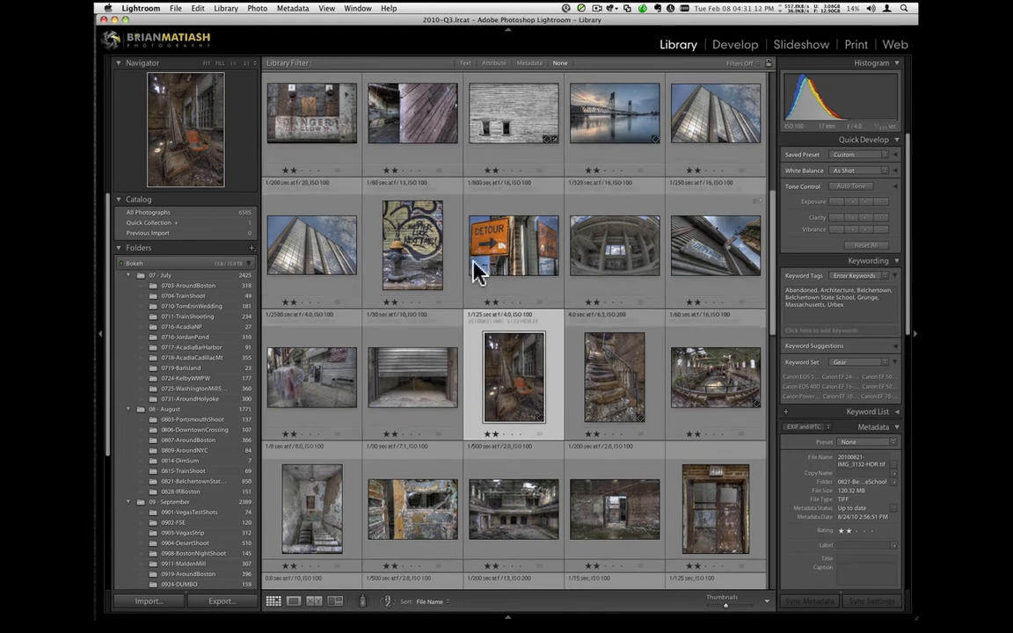
pyautogui.press('f')
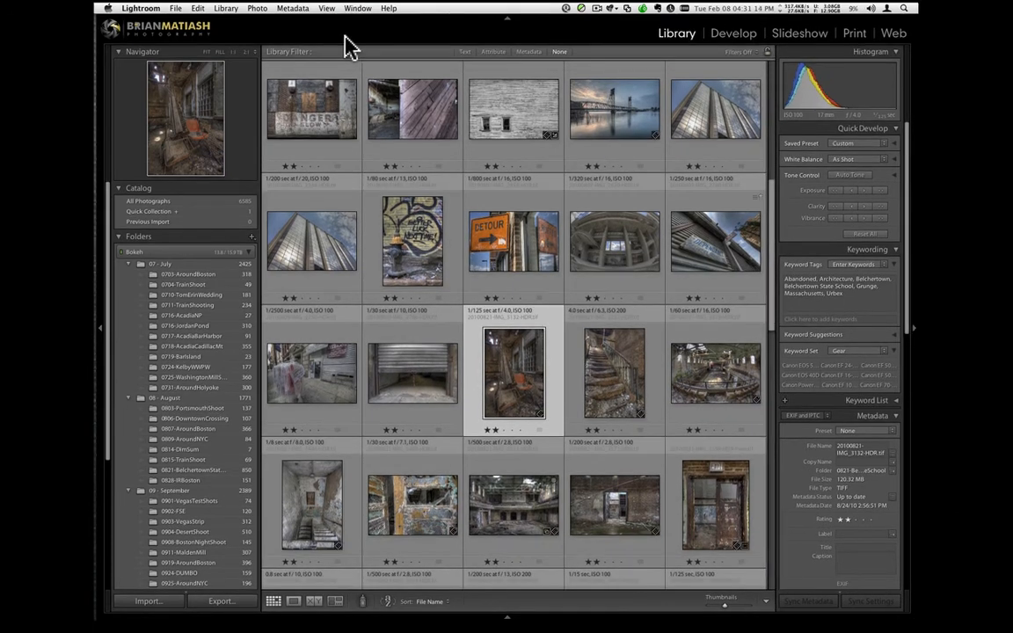
# Open the recent catalog 2011-Q1.lrcat and browse the photos in the 0101-AroundKenmore folder.
pyautogui.click(179, 8)
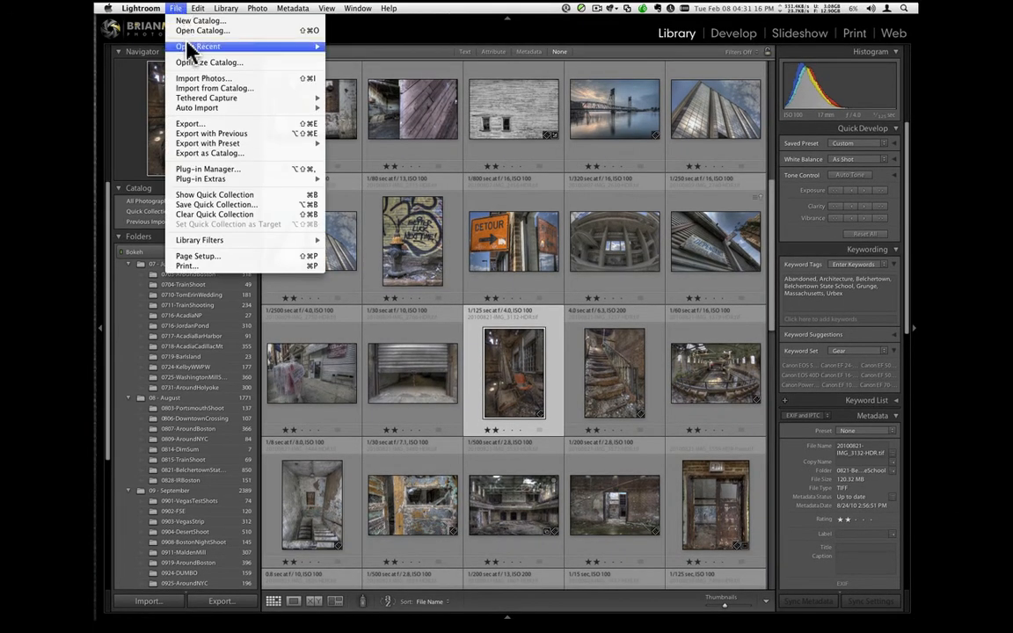
pyautogui.moveTo(226, 46)
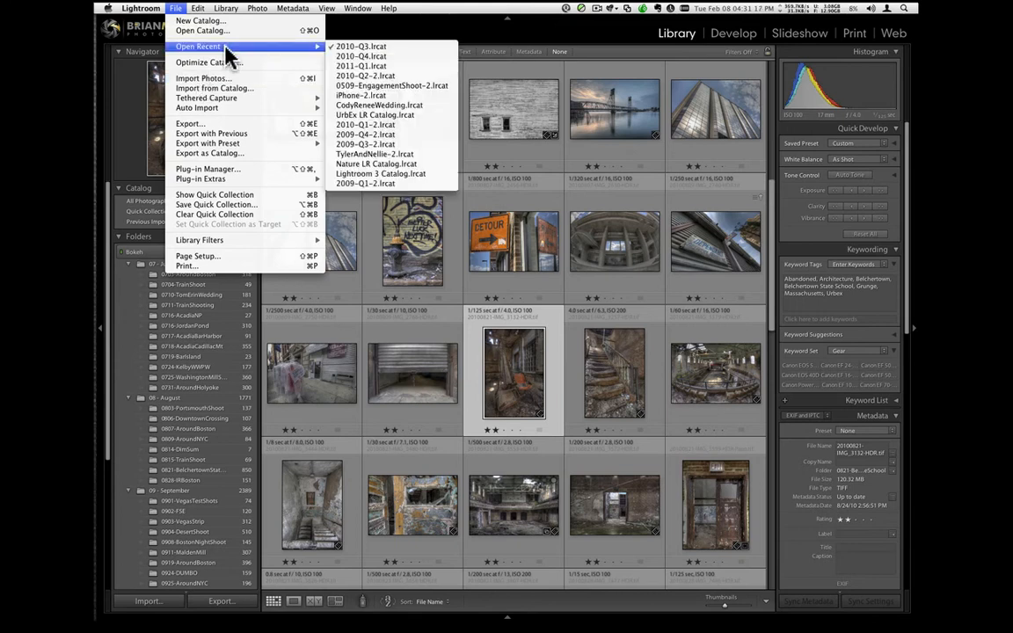
pyautogui.click(443, 68)
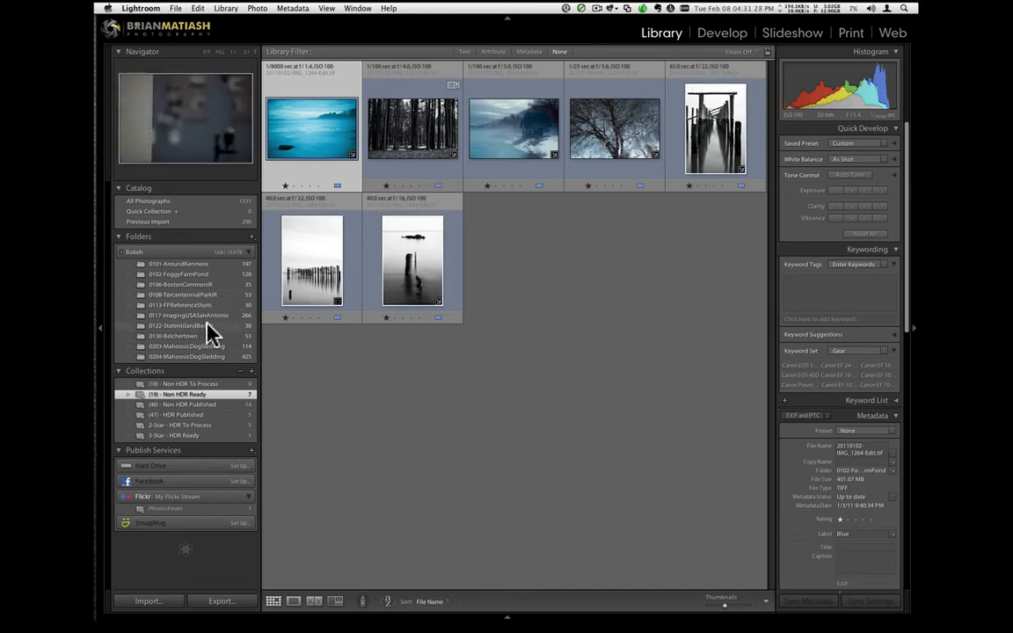
pyautogui.click(233, 267)
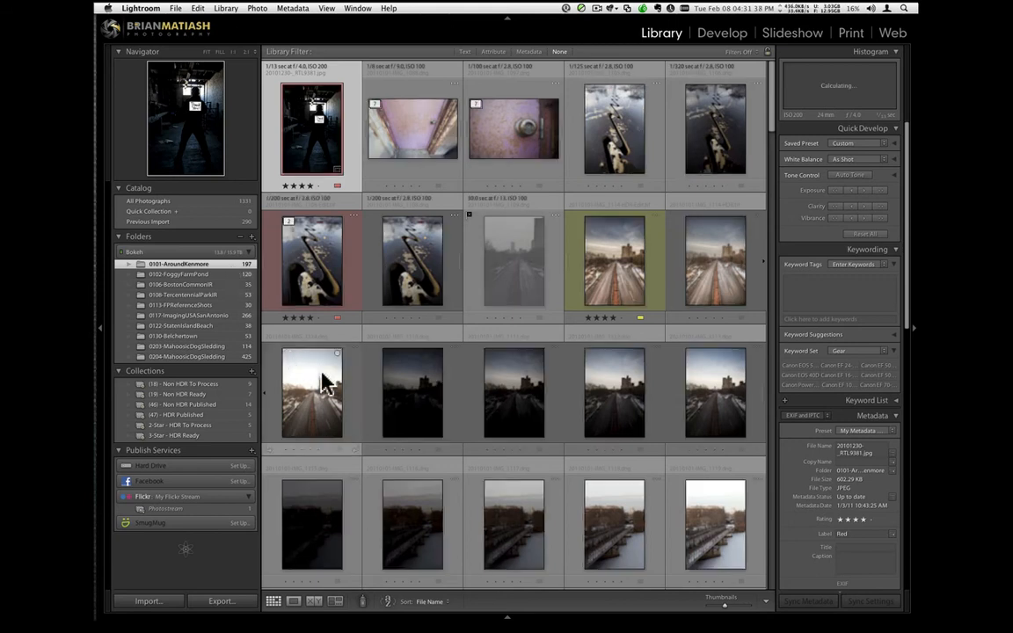
pyautogui.scroll(-3, 439, 400)
pyautogui.scroll(-2, 437, 400)
pyautogui.scroll(3, 438, 400)
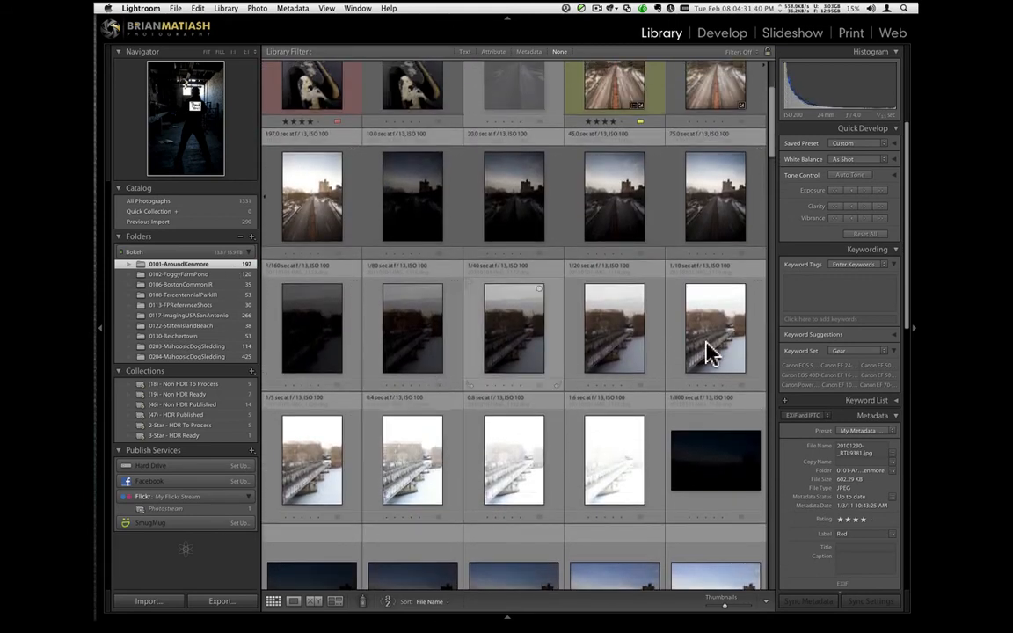
pyautogui.scroll(-1, 409, 360)
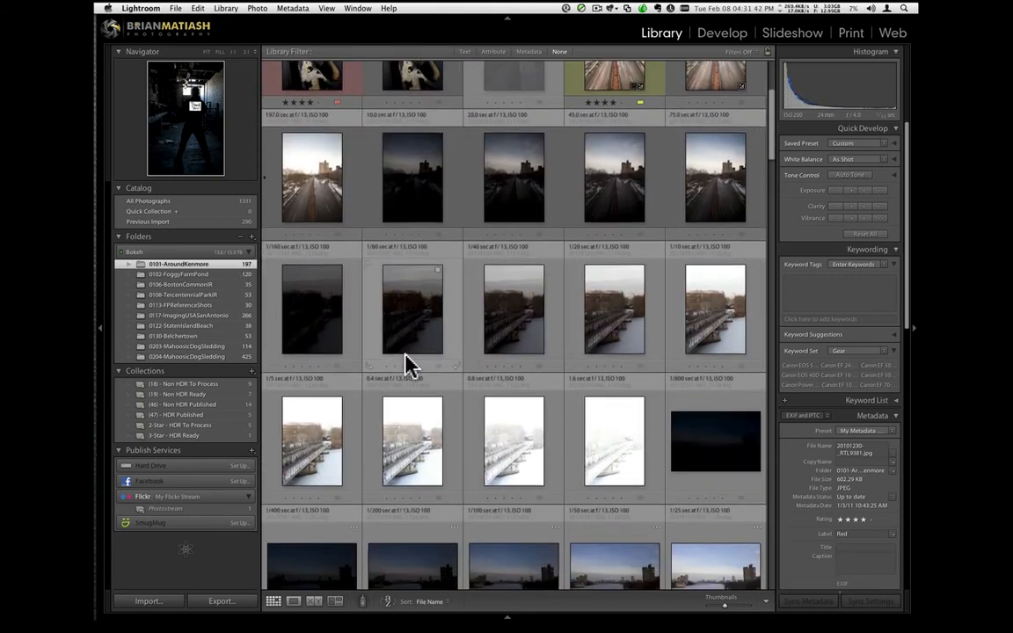
# Examine the bracketed bridge exposures one by one in Loupe view, starting with IMG_1115.dng, and return to the grid.
pyautogui.doubleClick(319, 324)
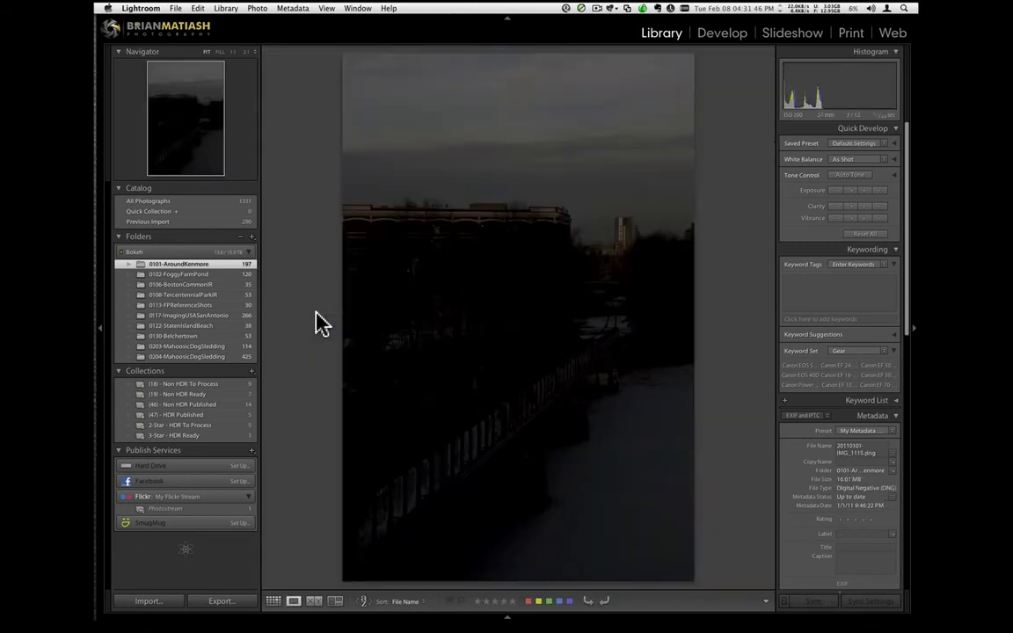
pyautogui.press('Right')
pyautogui.press('Right')
pyautogui.press('Right')
pyautogui.press('Right')
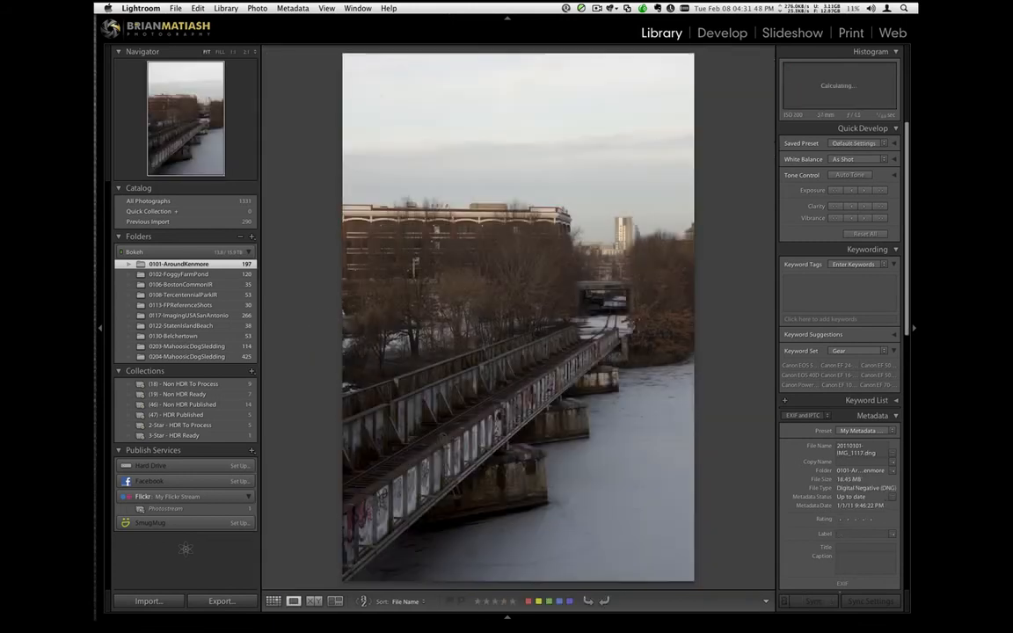
pyautogui.press('Right')
pyautogui.press('Right')
pyautogui.press('Right')
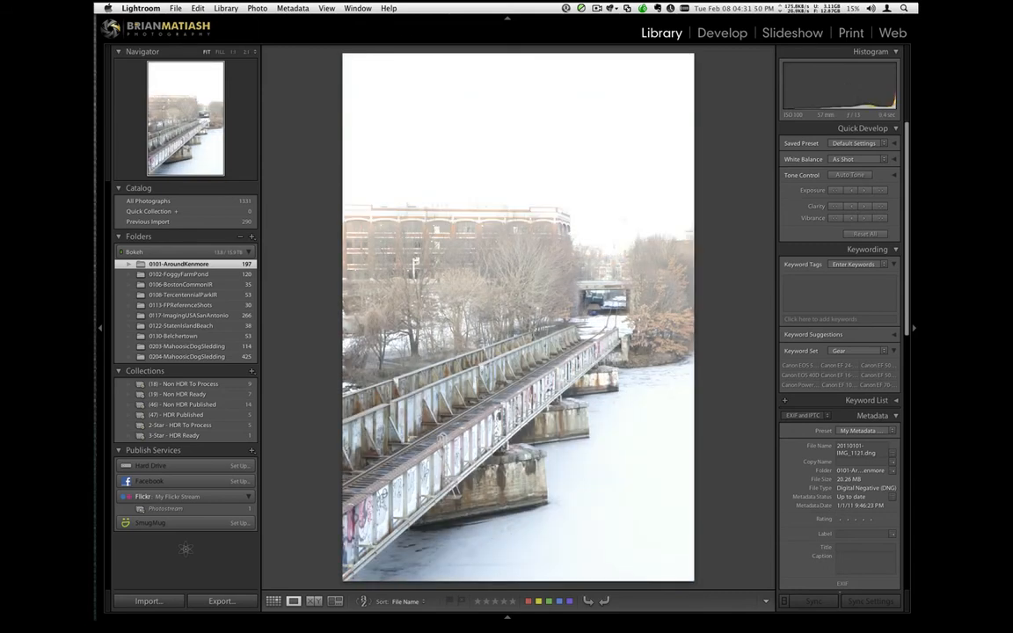
pyautogui.press('g')
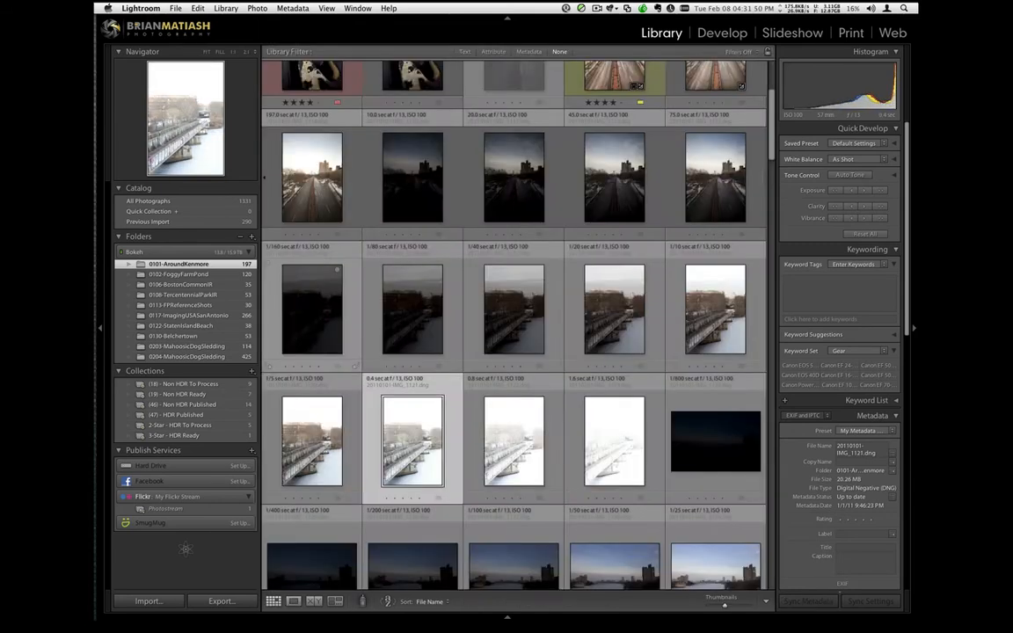
# Group the nine bridge exposures IMG_1115 to IMG_1123 into a stack with IMG_1119 on top, and expand the stack.
pyautogui.click(328, 333)
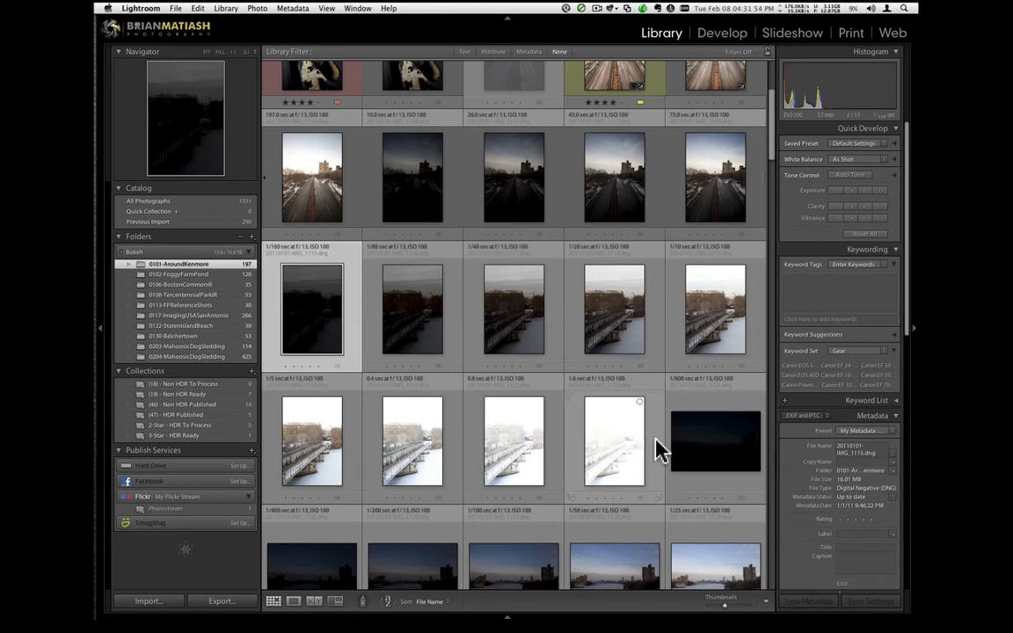
pyautogui.keyDown('shift'); pyautogui.click(603, 459); pyautogui.keyUp('shift')
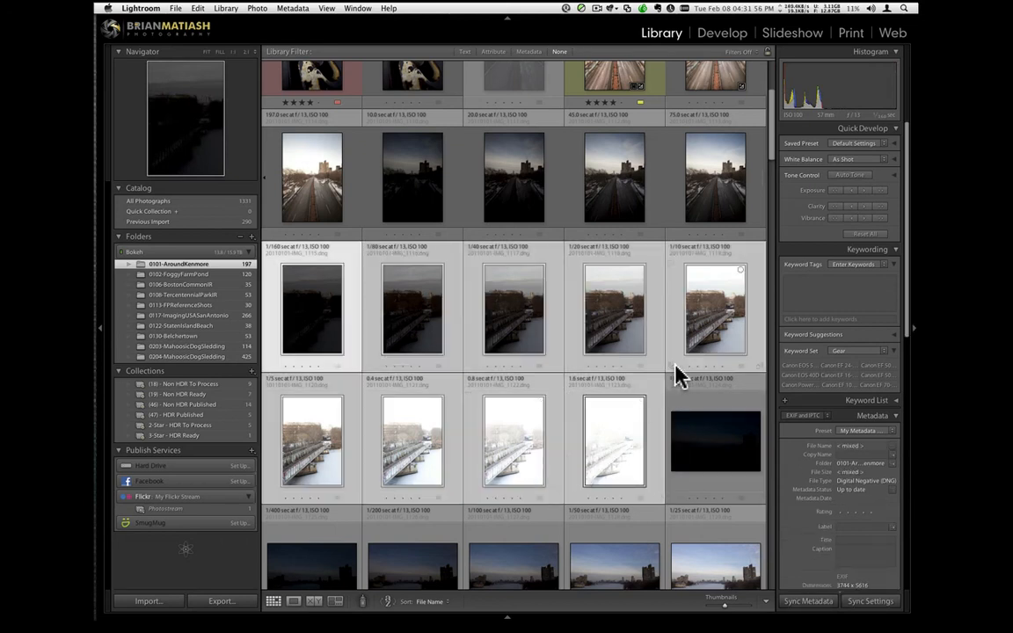
pyautogui.click(717, 343)
pyautogui.press('super+g')
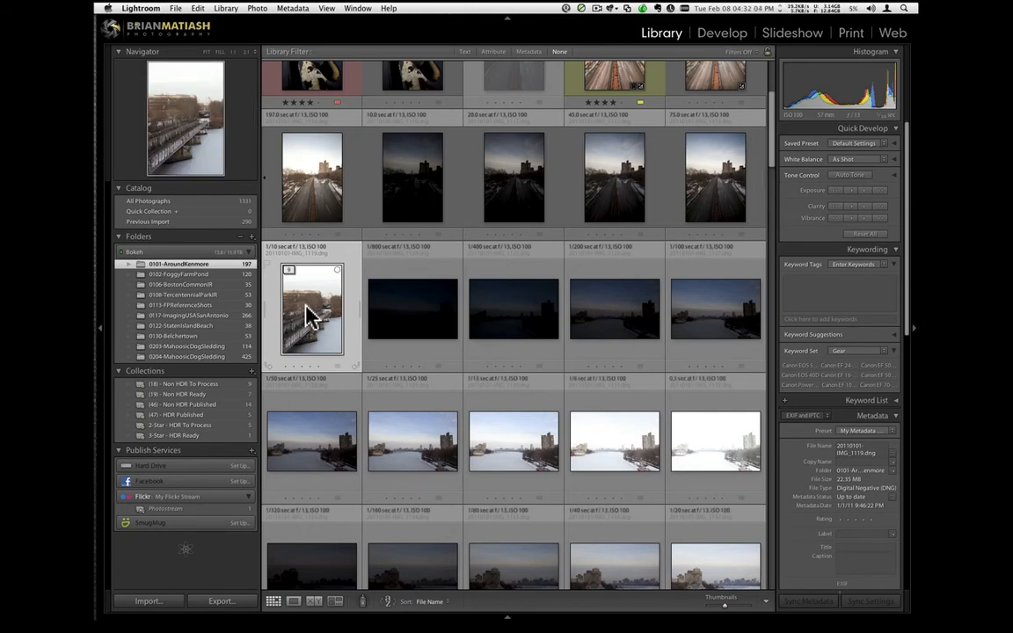
pyautogui.click(363, 324)
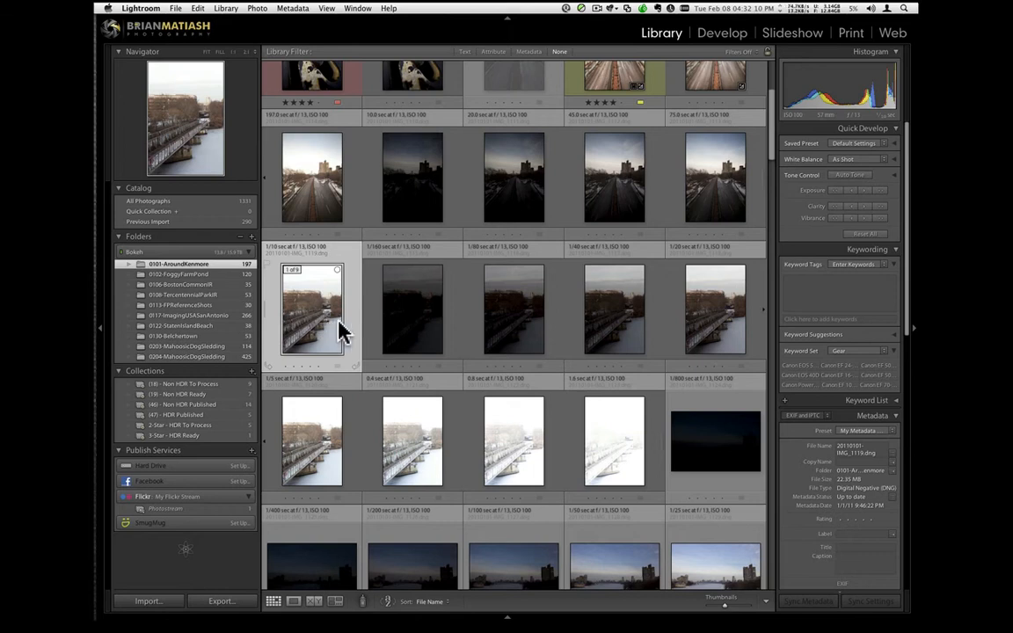
# Select all nine photos in the bridge stack and review the available Stacking commands.
pyautogui.keyDown('shift'); pyautogui.click(626, 454); pyautogui.keyUp('shift')
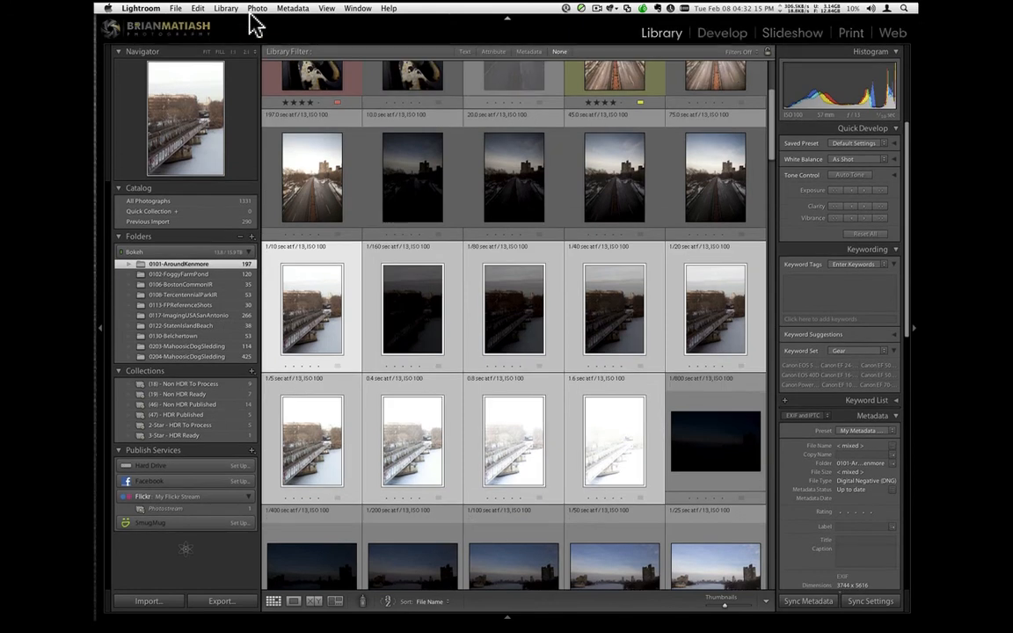
pyautogui.click(257, 9)
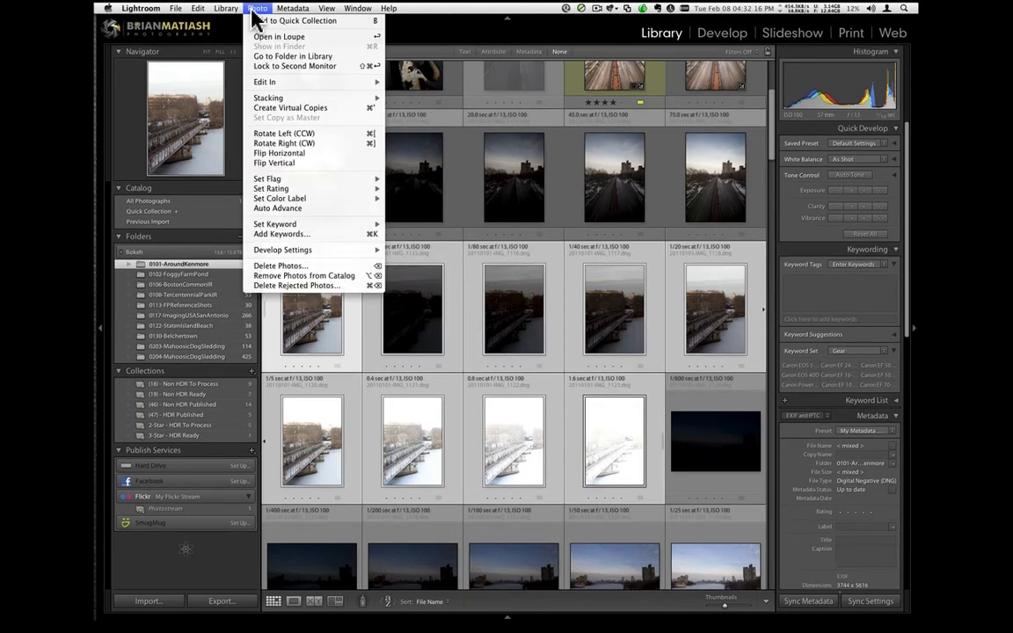
pyautogui.moveTo(312, 99)
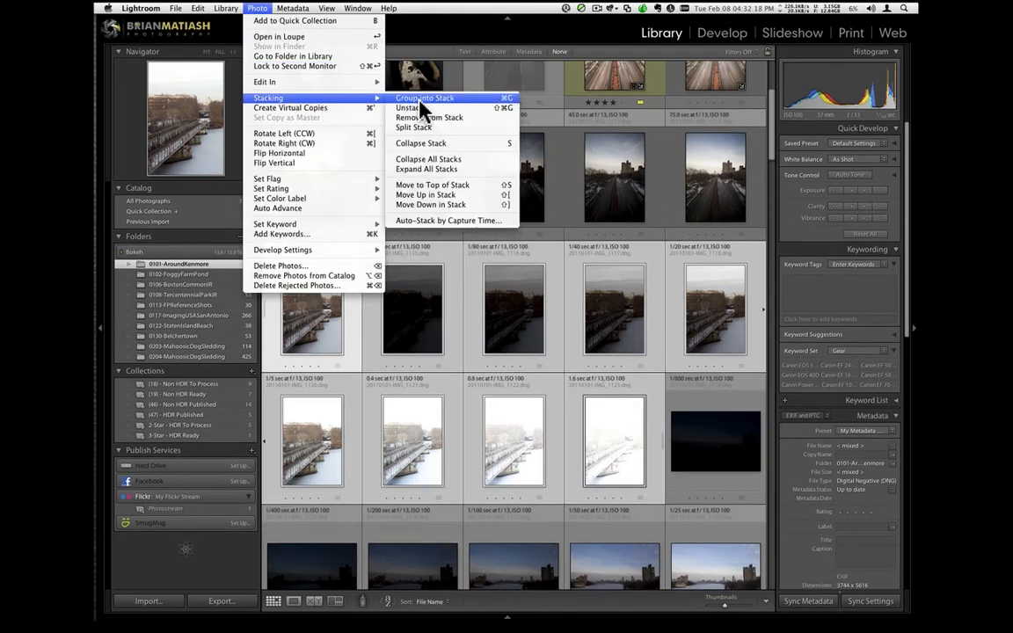
pyautogui.click(601, 328)
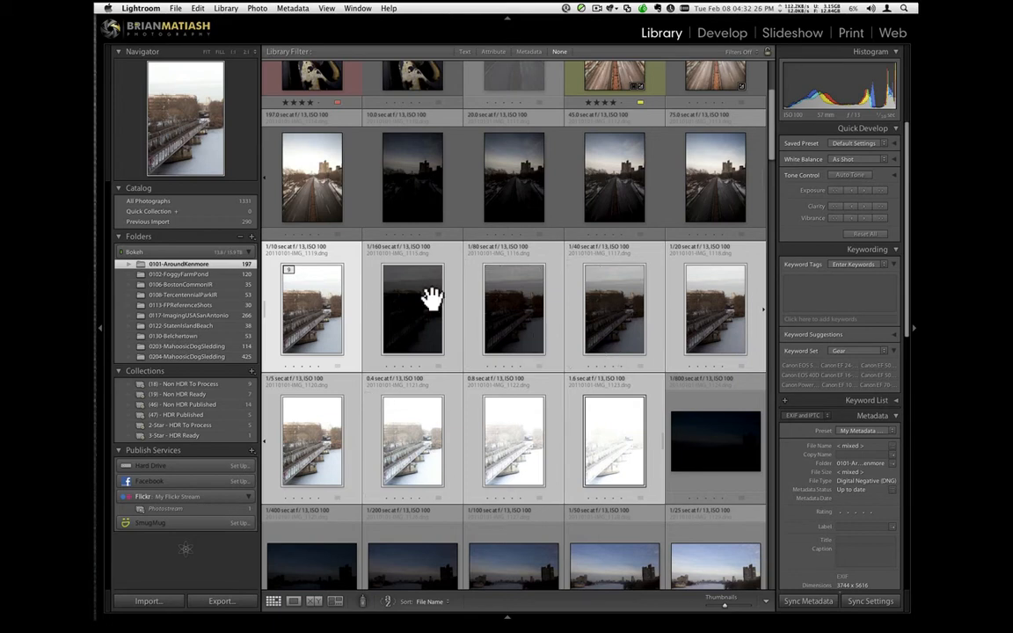
# Review the Photomatix Pro export settings for the nine selected bridge photos, then cancel without exporting.
pyautogui.rightClick(619, 444)
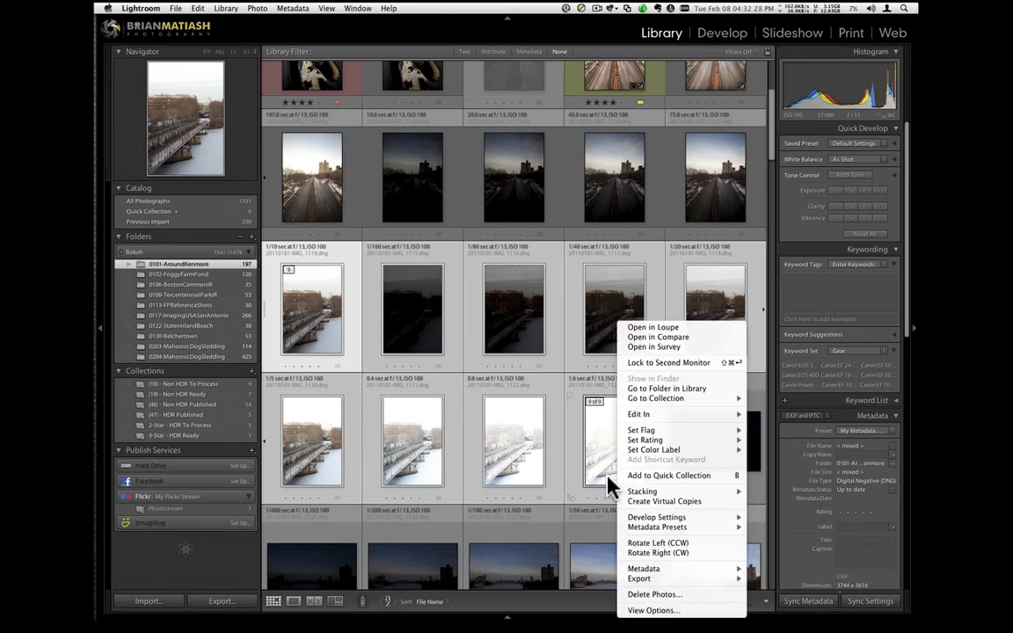
pyautogui.moveTo(642, 580)
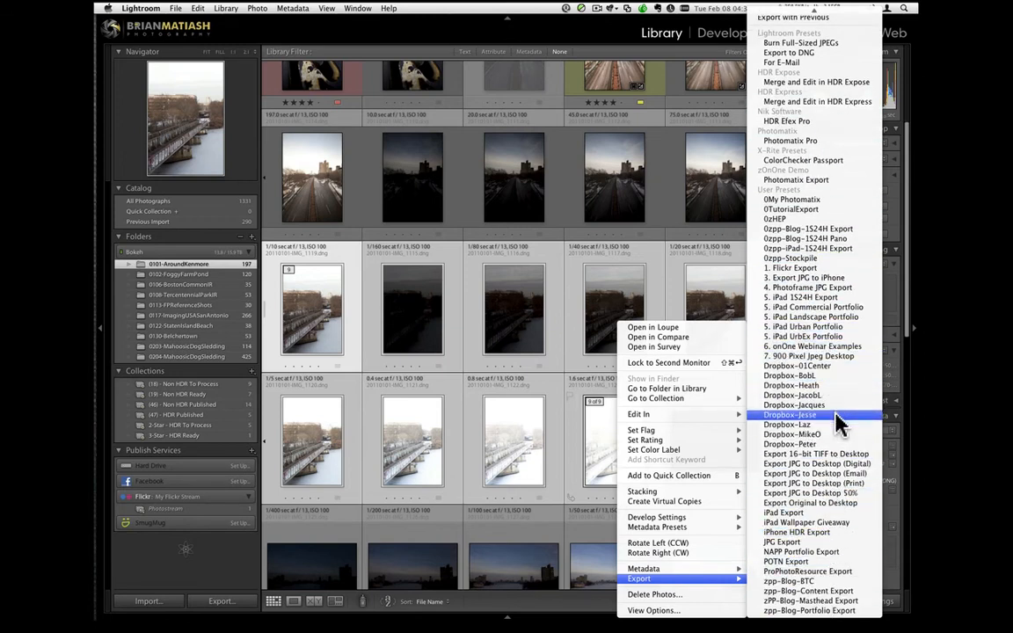
pyautogui.click(798, 208)
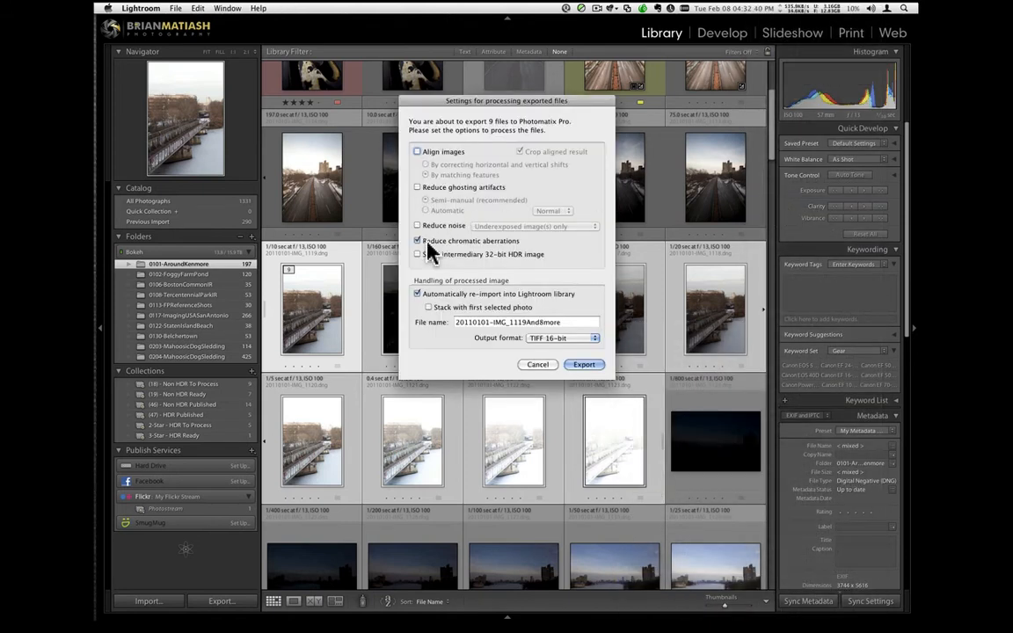
pyautogui.click(547, 365)
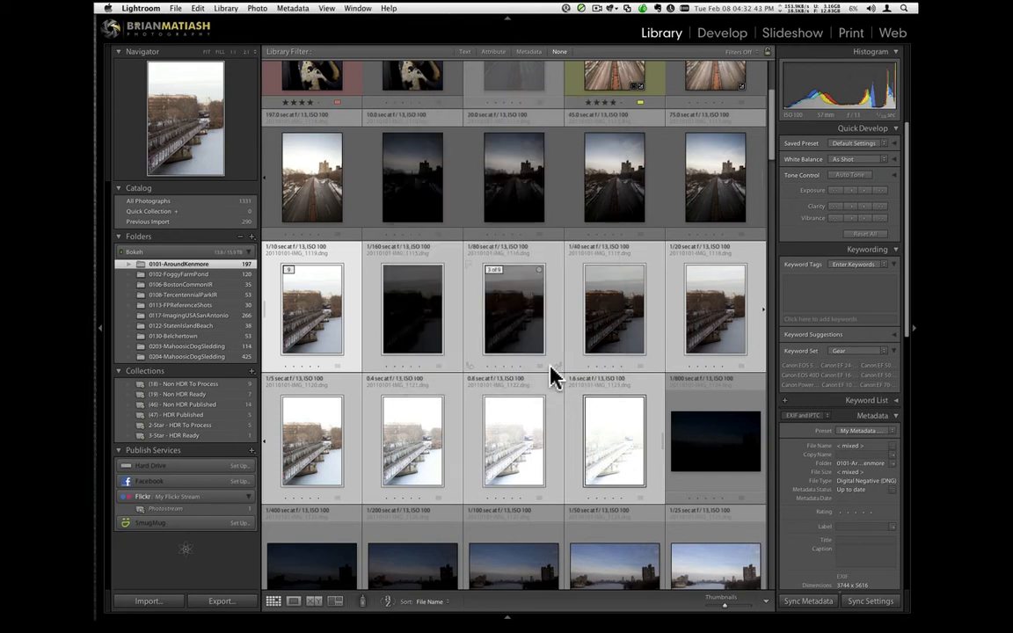
# Compare the bracketed road exposures with the merged IMG_1114-HDR.tif by viewing them in Loupe view.
pyautogui.click(523, 220)
pyautogui.scroll(1, 520, 225)
pyautogui.scroll(2, 520, 224)
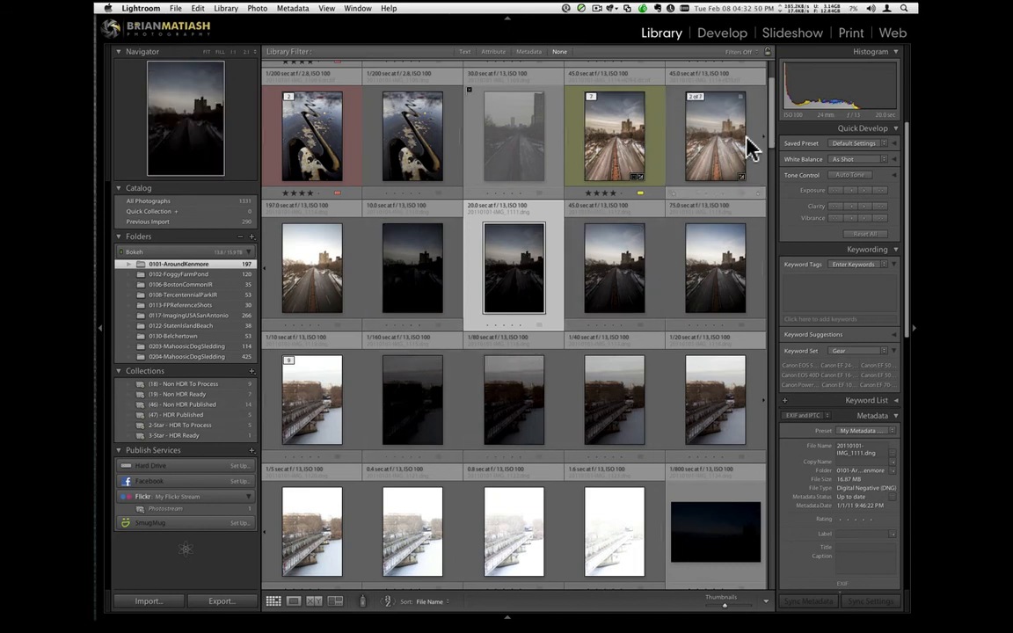
pyautogui.doubleClick(299, 272)
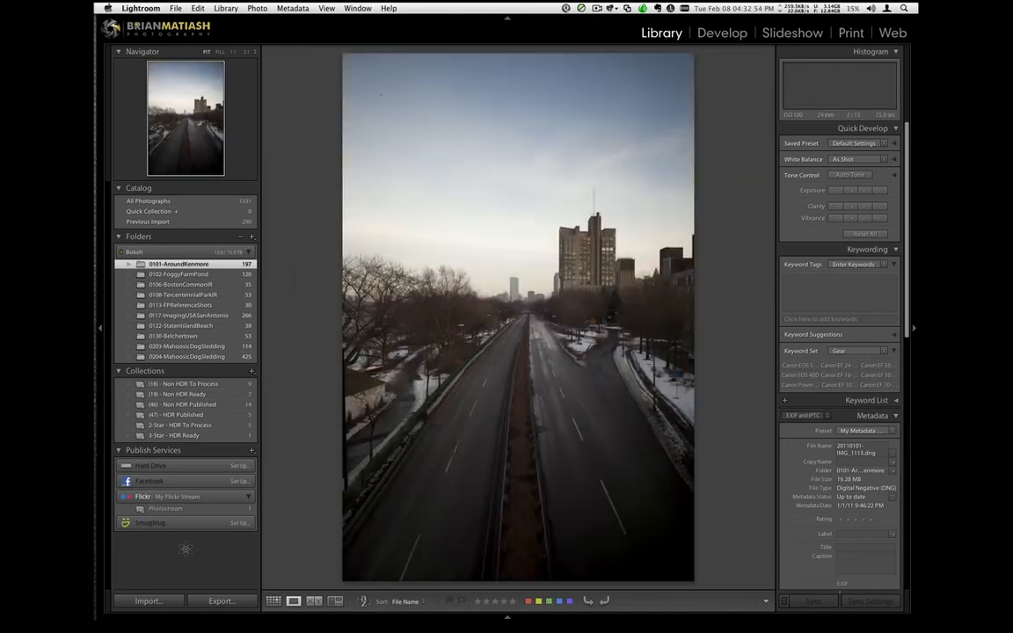
pyautogui.press('Left')
pyautogui.press('g')
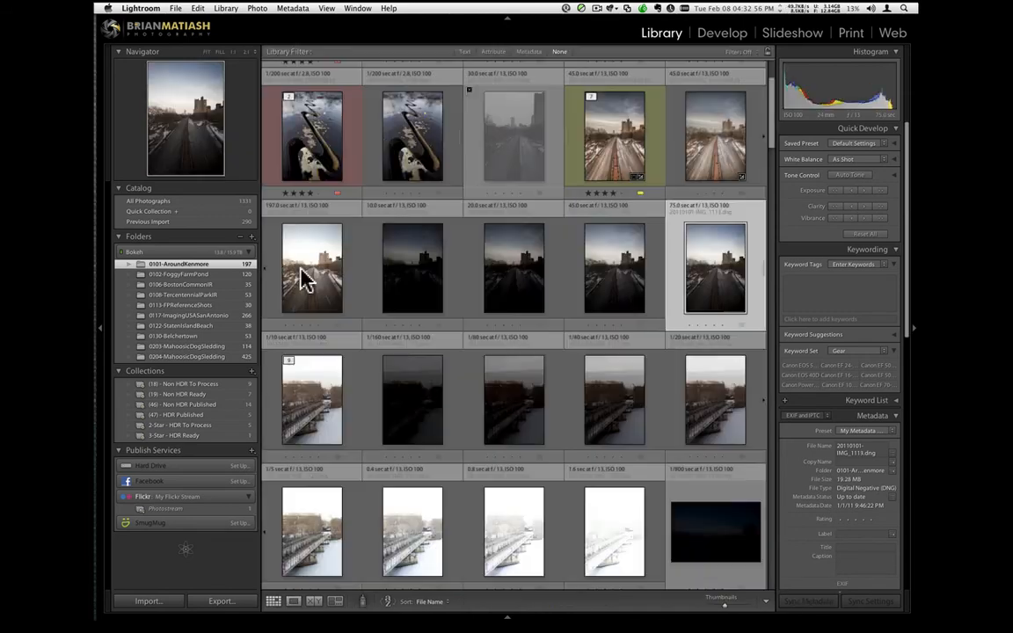
pyautogui.doubleClick(714, 164)
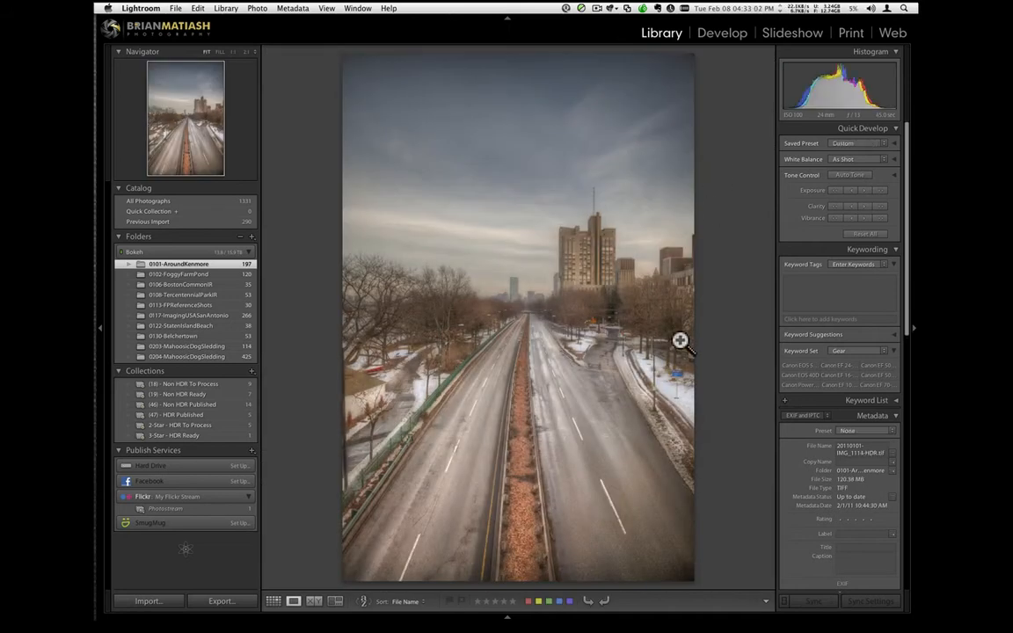
# Show the 2-Star - HDR To Process collection and view IMG_1158-HDR.tif in Loupe view.
pyautogui.click(172, 426)
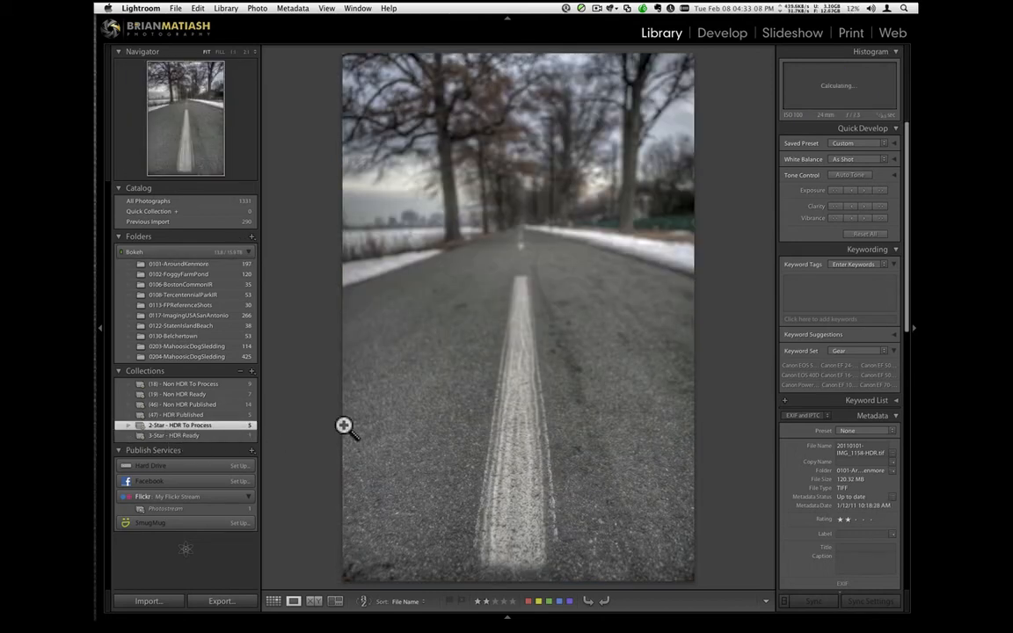
pyautogui.press('g')
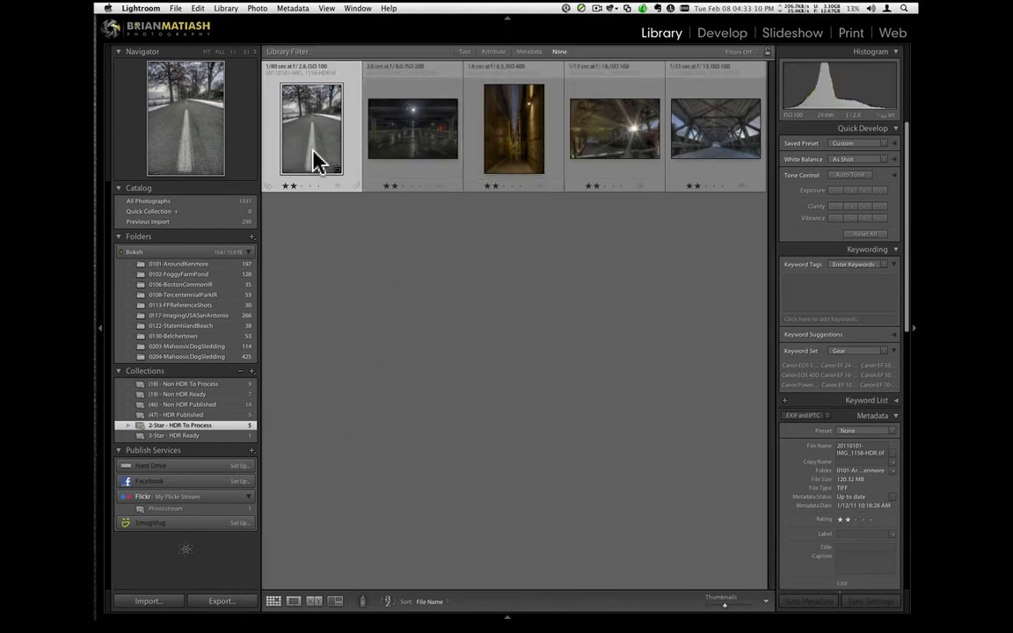
pyautogui.doubleClick(318, 161)
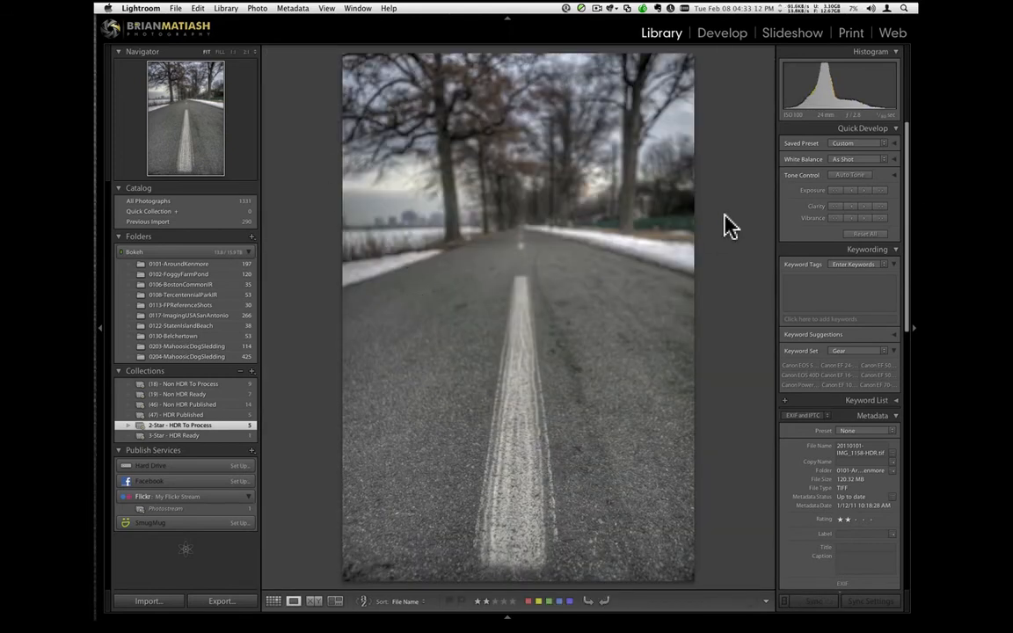
# View the remaining photos in the 2-Star - HDR To Process collection in Loupe view, and show the 3-Star - HDR Ready collection.
pyautogui.press('Right')
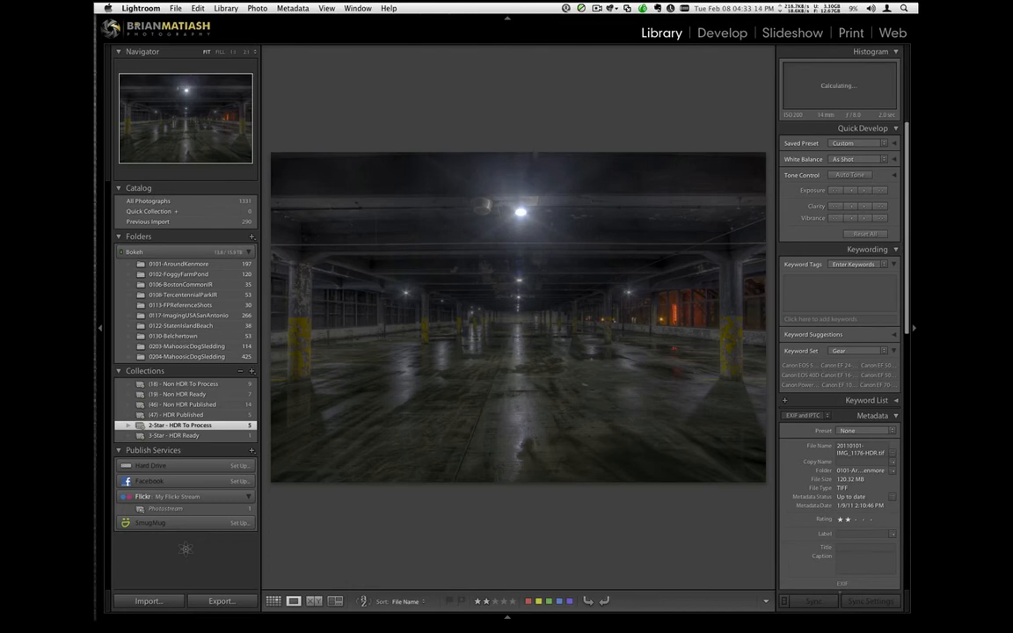
pyautogui.press('Right')
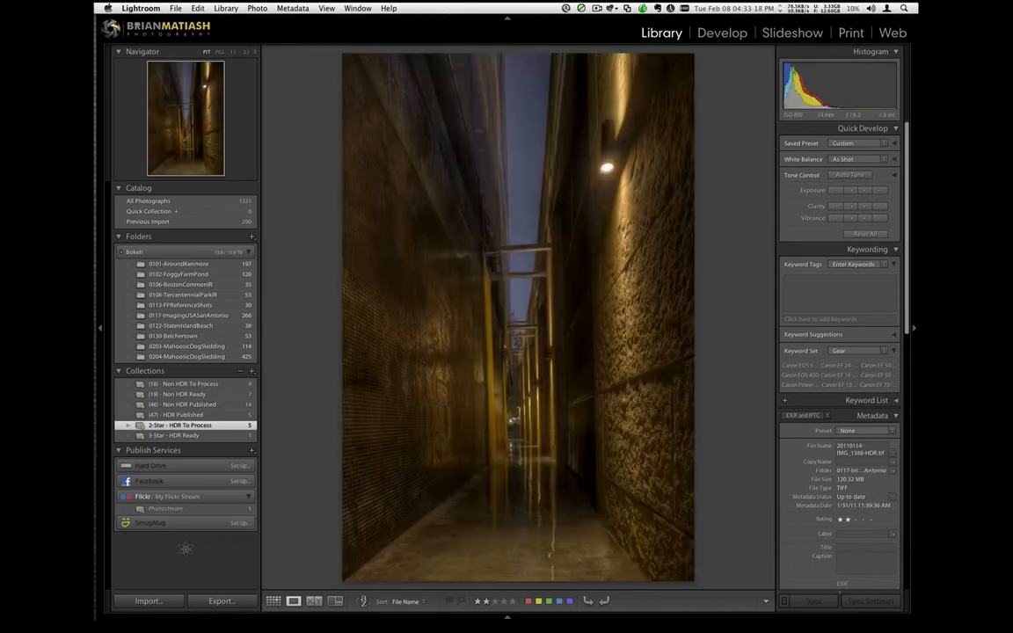
pyautogui.press('Right')
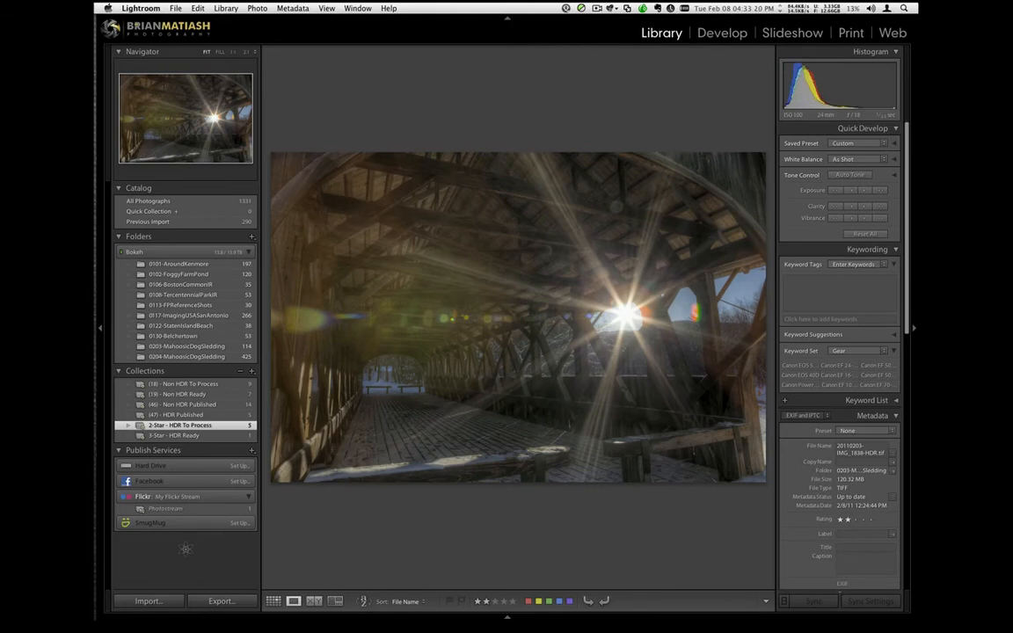
pyautogui.press('Right')
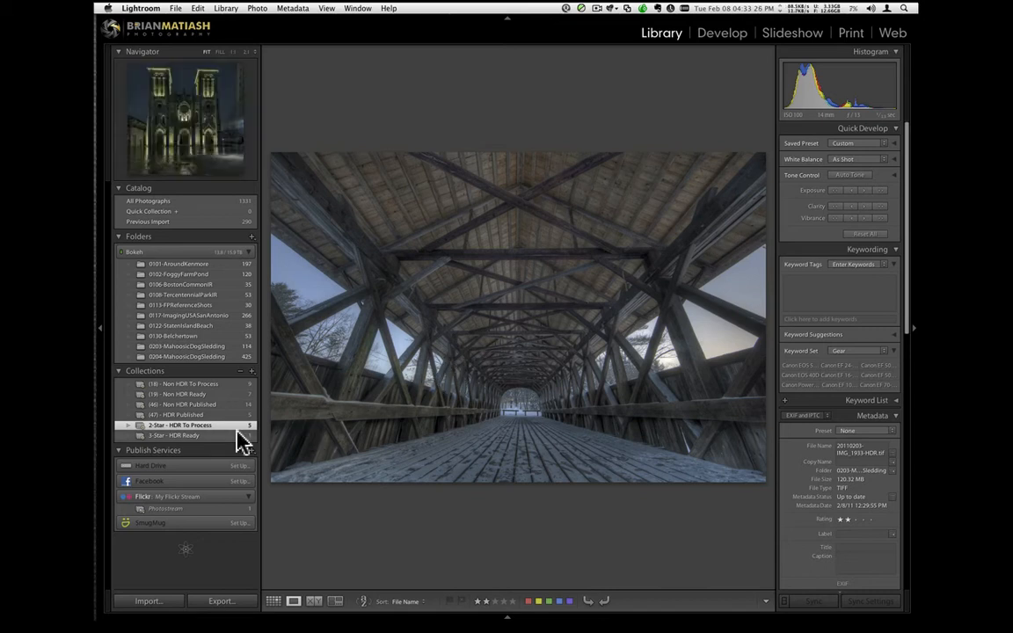
pyautogui.click(236, 435)
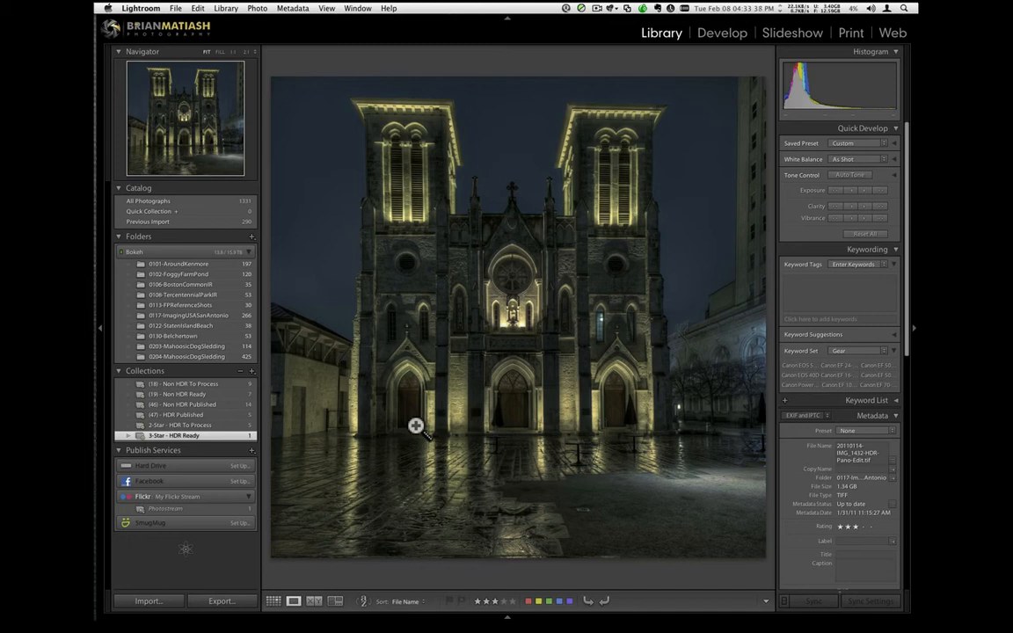
pyautogui.press('g')
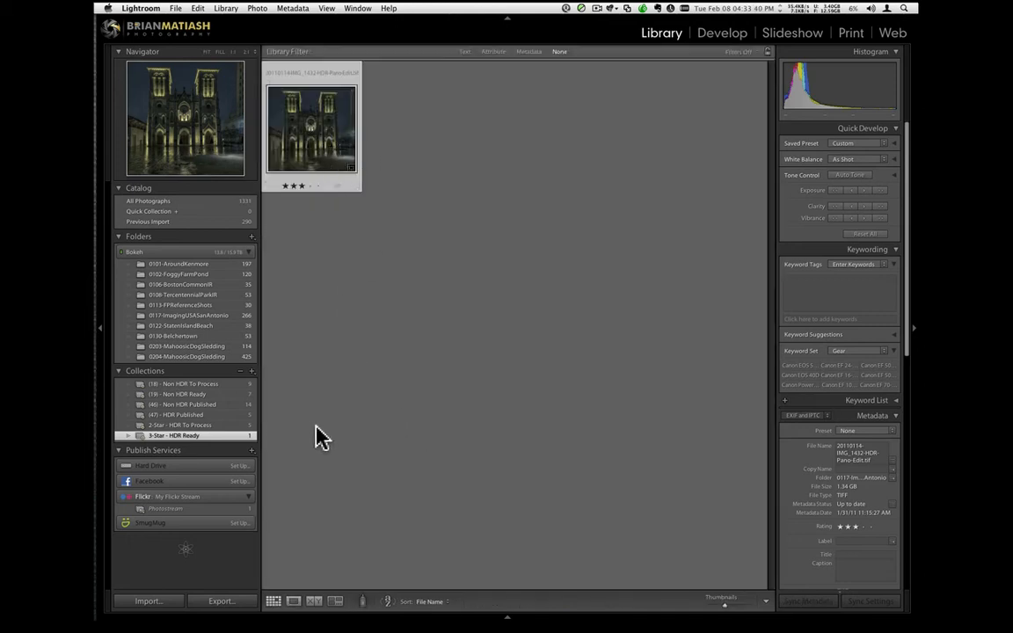
# Show the (47) - HDR Published collection and page through its first four photos in Loupe view.
pyautogui.click(213, 415)
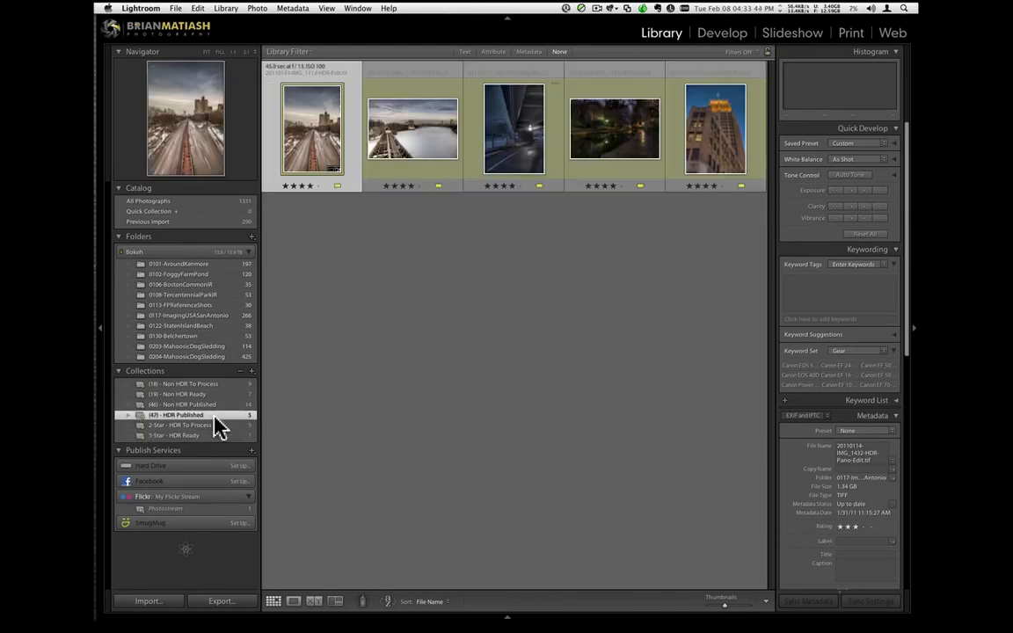
pyautogui.doubleClick(299, 150)
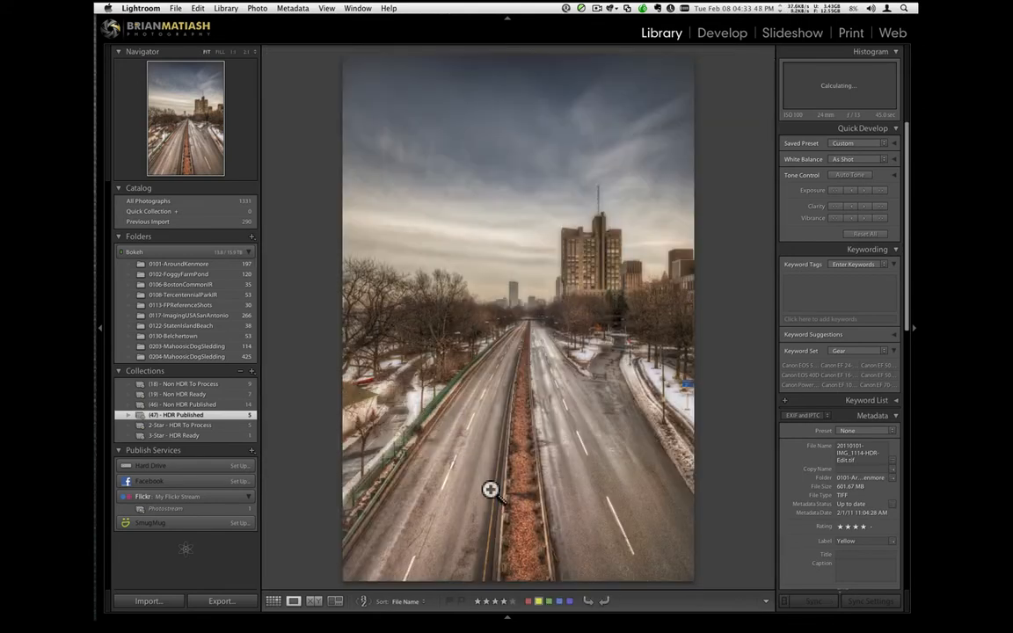
pyautogui.press('Right')
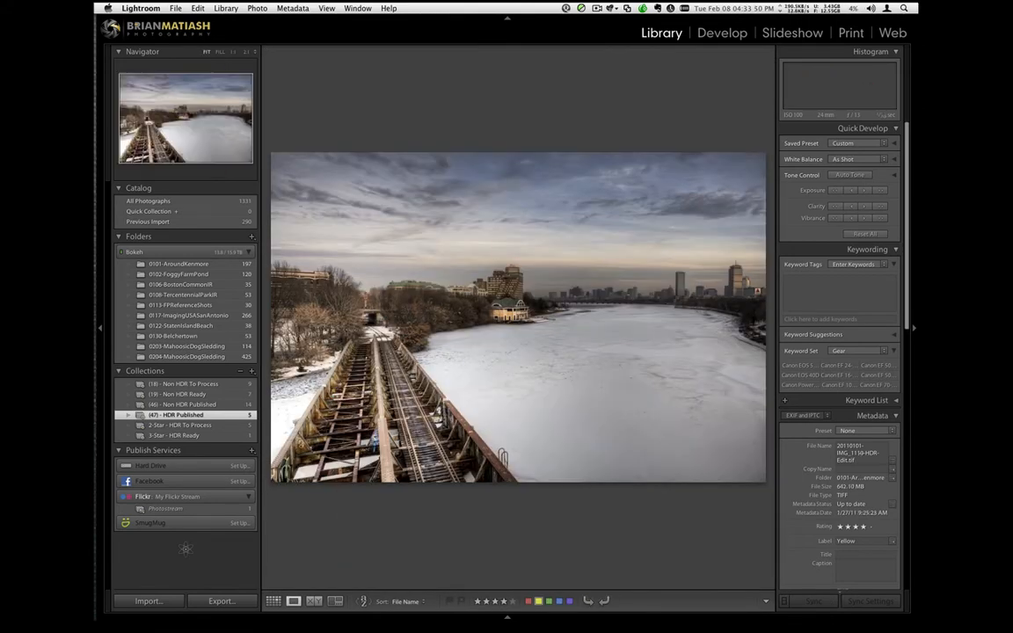
pyautogui.press('Right')
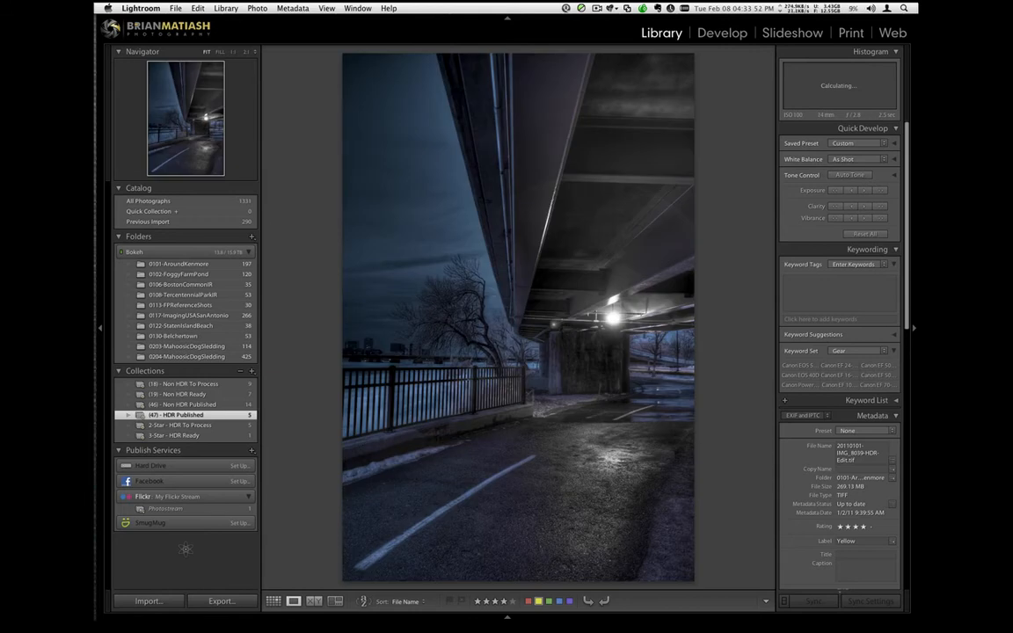
pyautogui.press('Right')
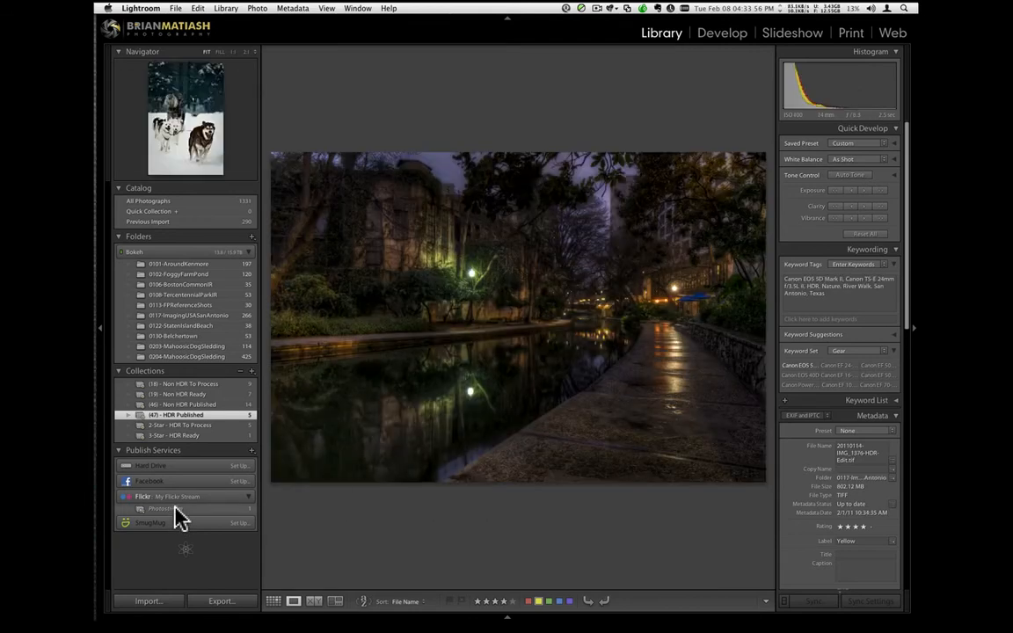
# Show the (46) - Non HDR Published collection and page through its first photos in Loupe view.
pyautogui.click(201, 406)
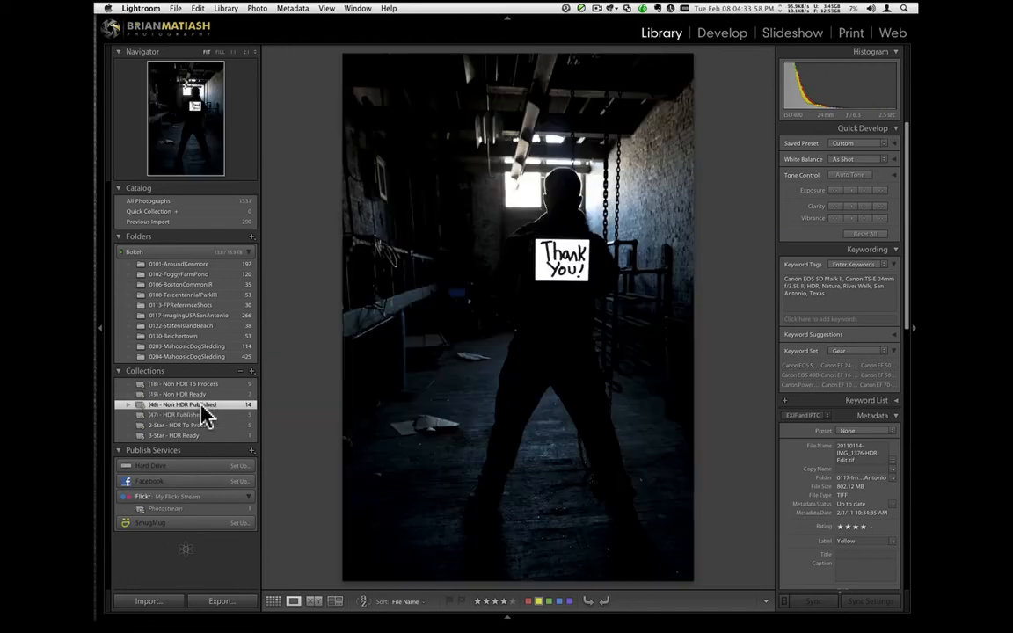
pyautogui.press('g')
pyautogui.press('Right')
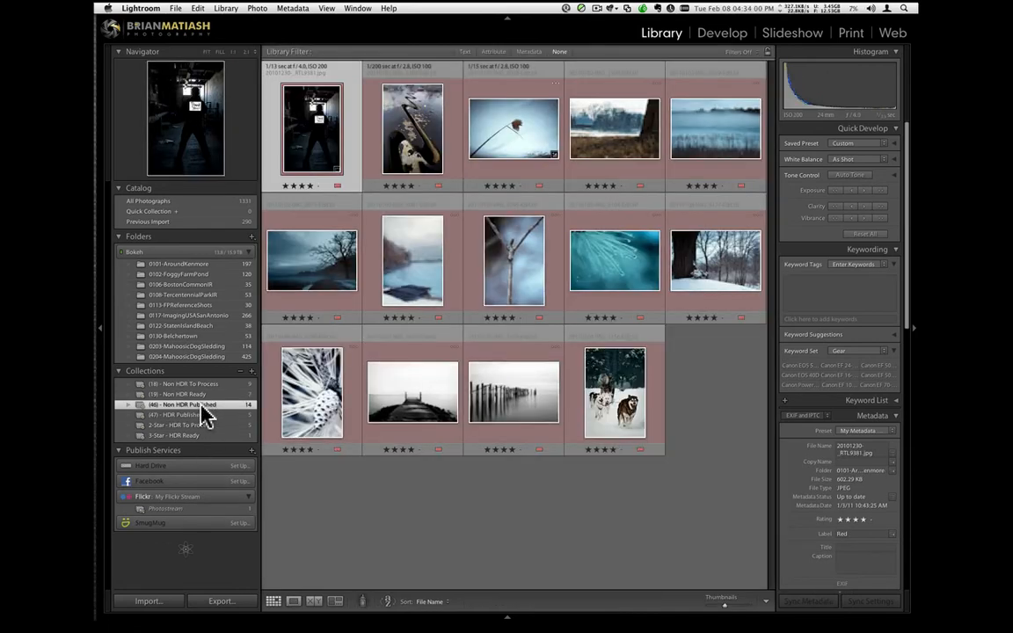
pyautogui.press('e')
pyautogui.press('Right')
pyautogui.press('Right')
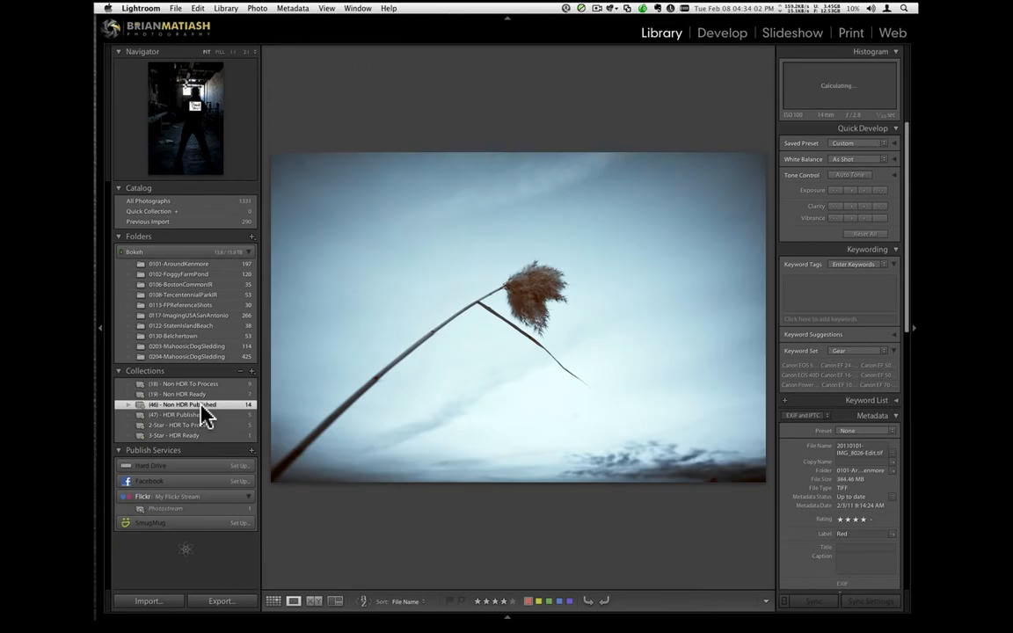
pyautogui.press('Right')
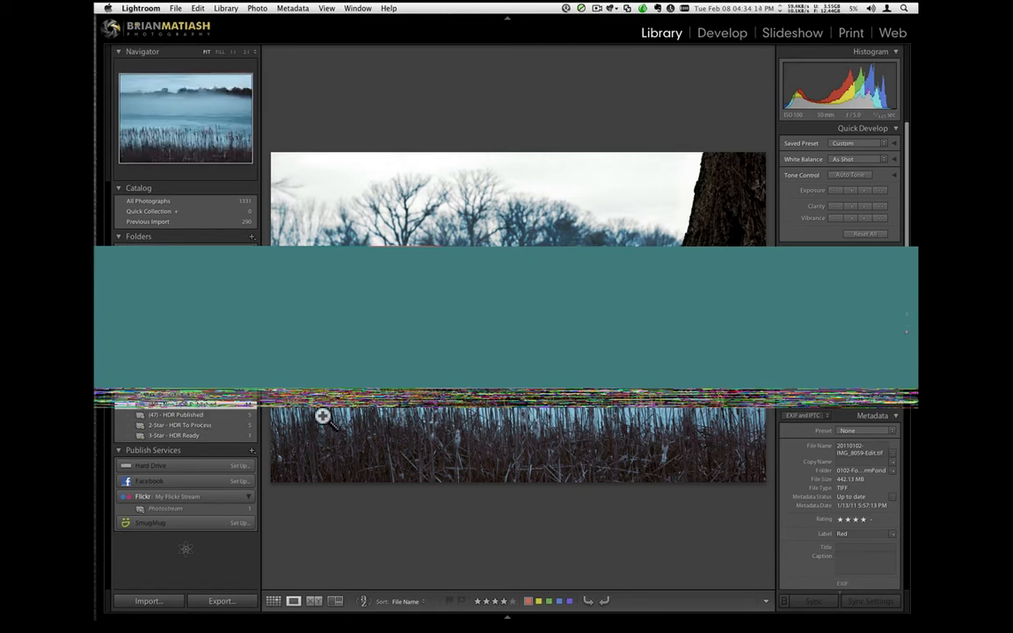
# View the published dog sledding photo IMG_2156-Edit.tif in Loupe view and return to the collection's grid.
pyautogui.press('g')
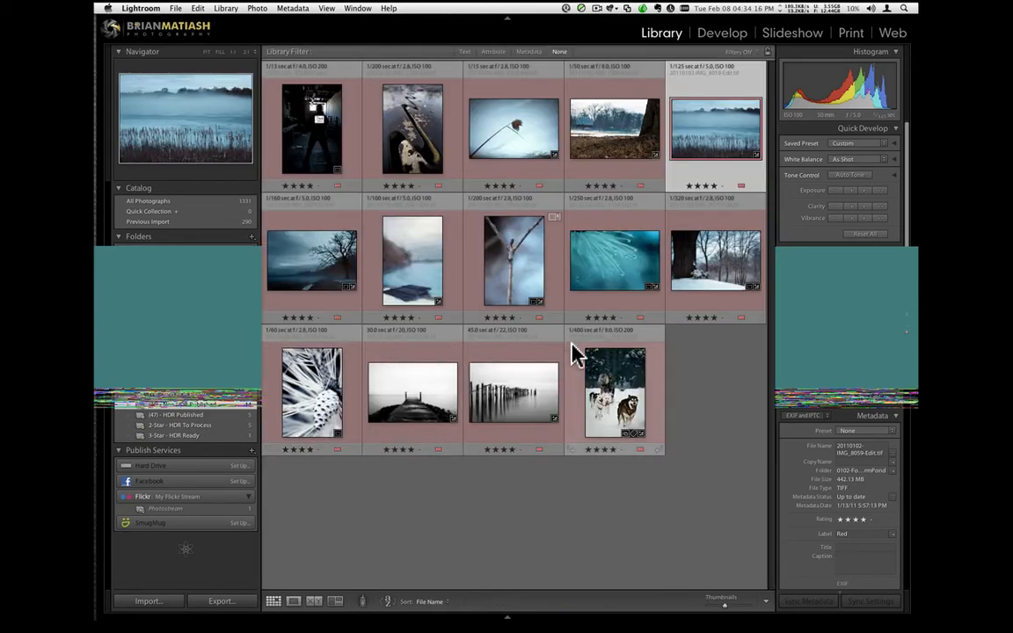
pyautogui.doubleClick(594, 405)
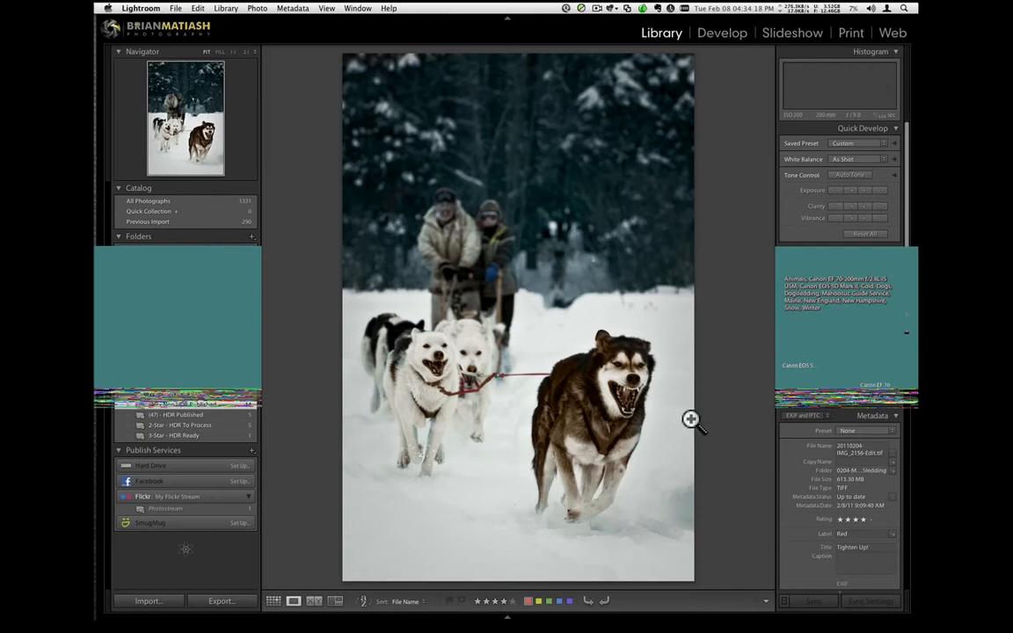
pyautogui.press('g')
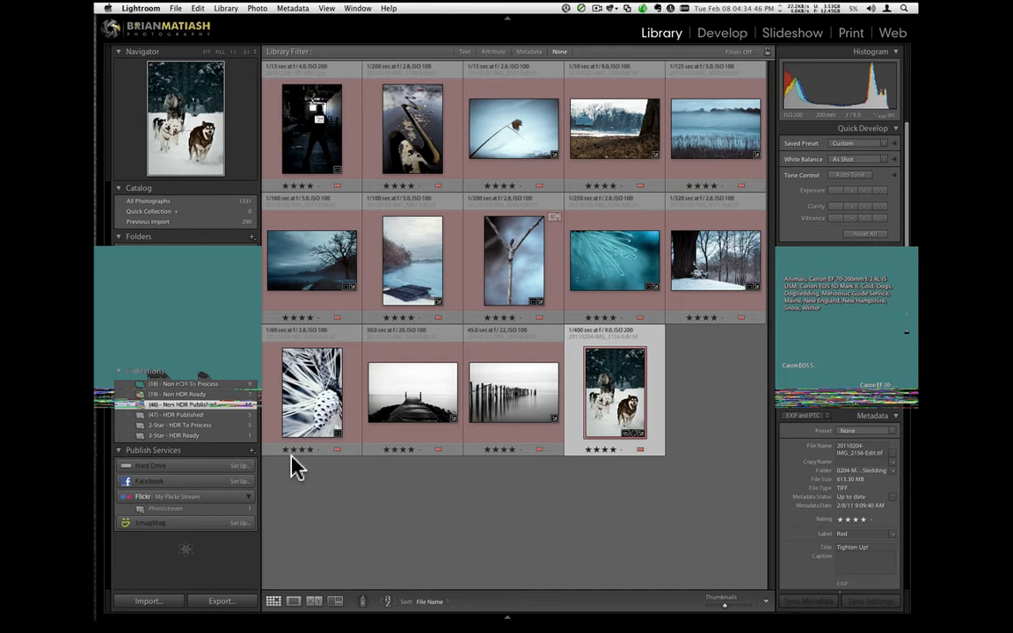
# Revisit the 3-Star - HDR Ready collection, and browse the photos in the 0108-TercentennialParkIR and 0101-AroundKenmore folders.
pyautogui.click(246, 435)
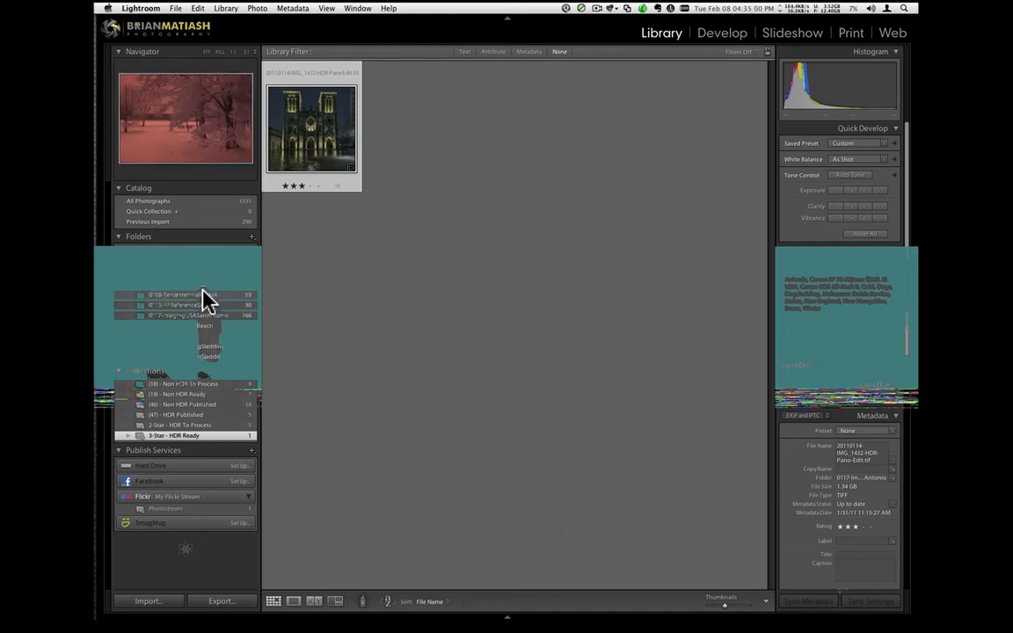
pyautogui.click(204, 297)
pyautogui.scroll(-5, 441, 380)
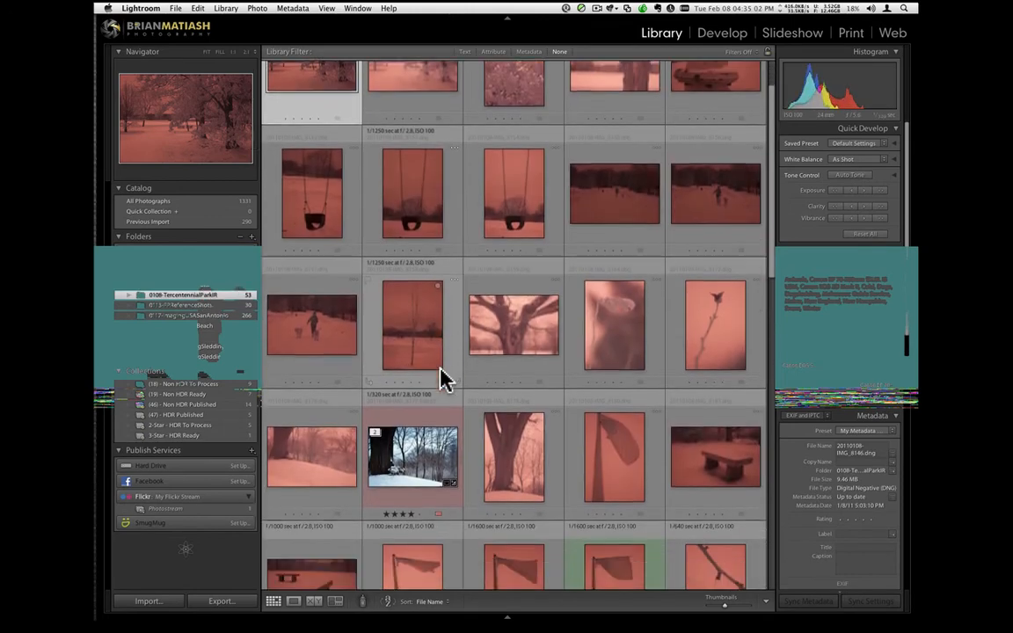
pyautogui.click(180, 265)
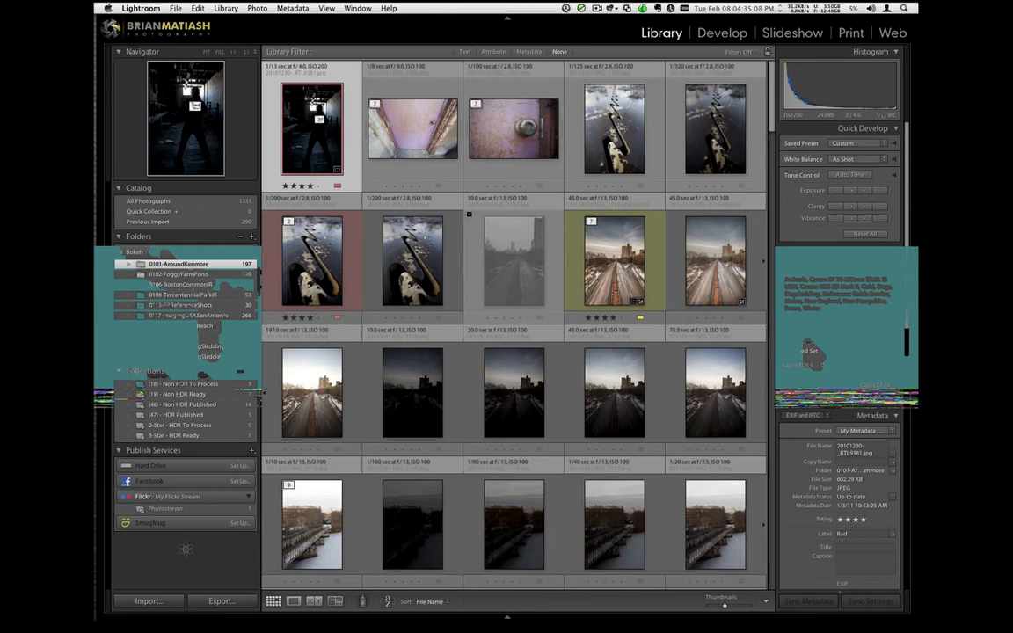
pyautogui.press('super+Tab')
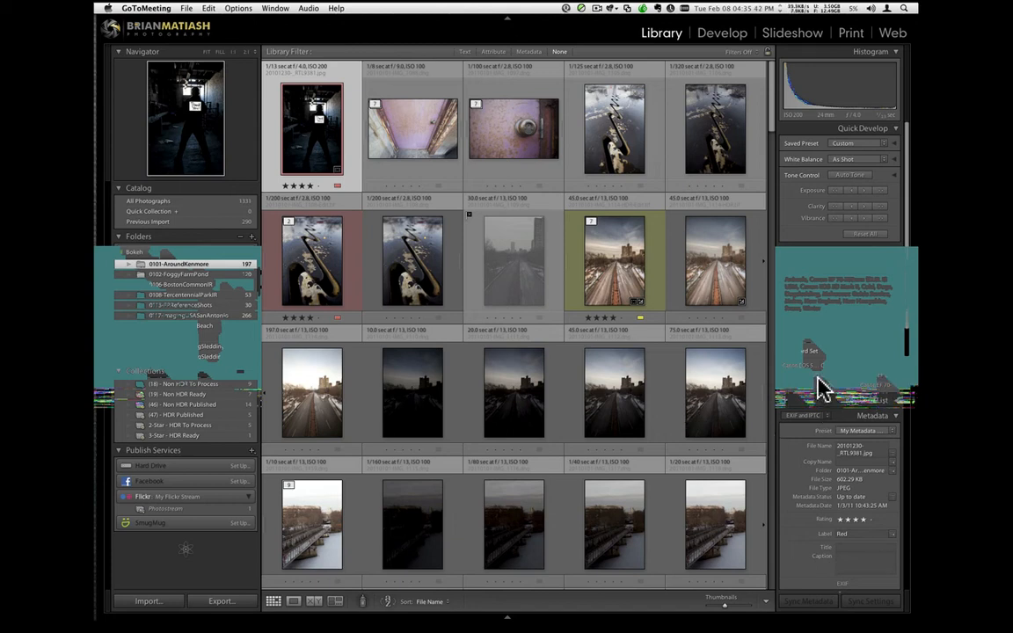
pyautogui.click(818, 295)
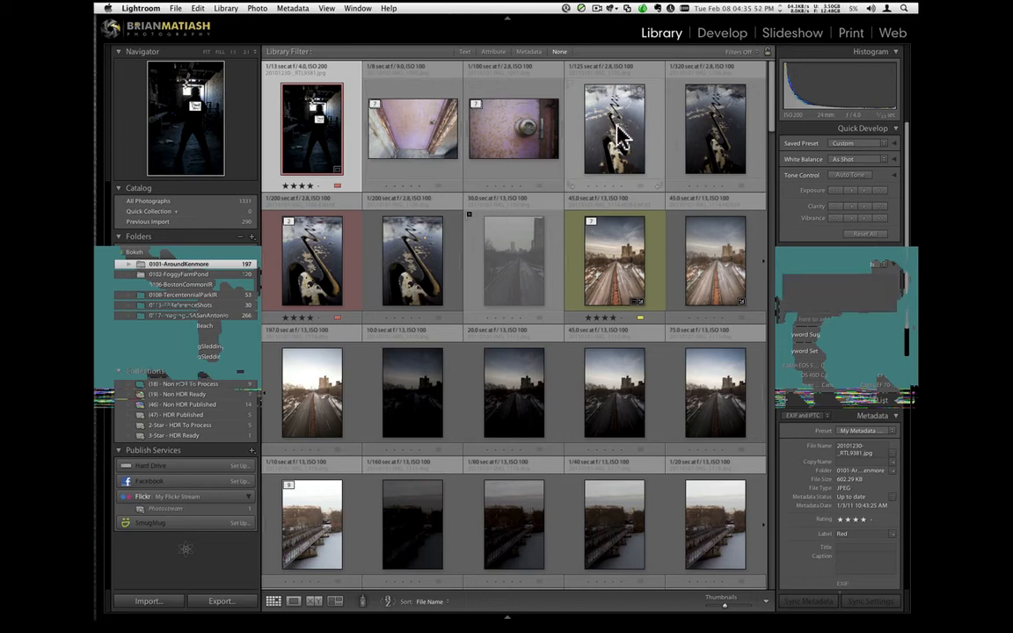
pyautogui.click(619, 152)
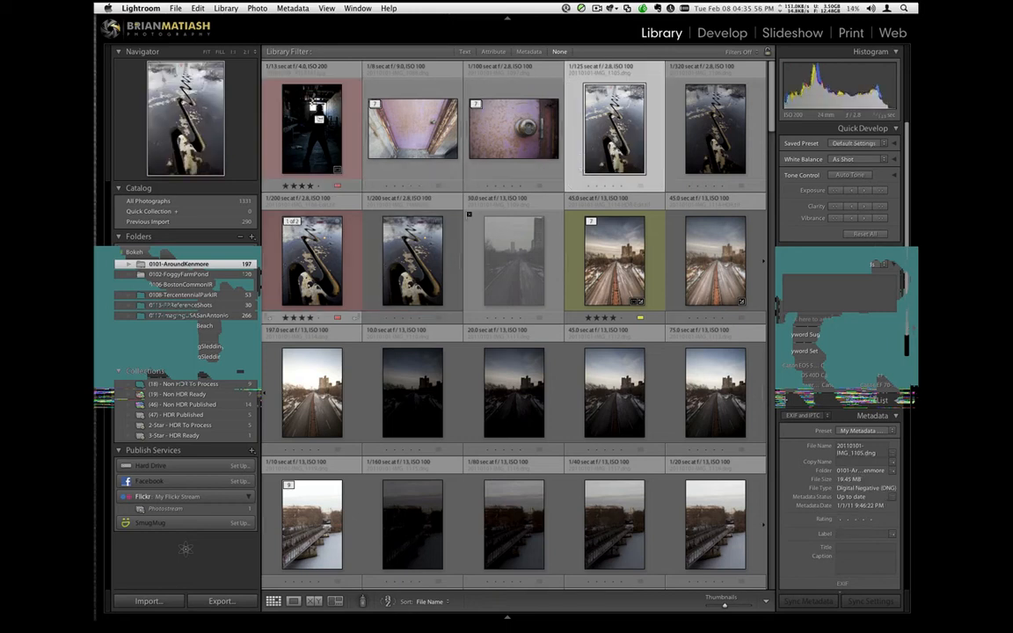
# Browse the 0204-MahoosicDogSledding folder for the edited dog sledding photo and select IMG_2156-Edit.tif to review its keywords.
pyautogui.click(239, 356)
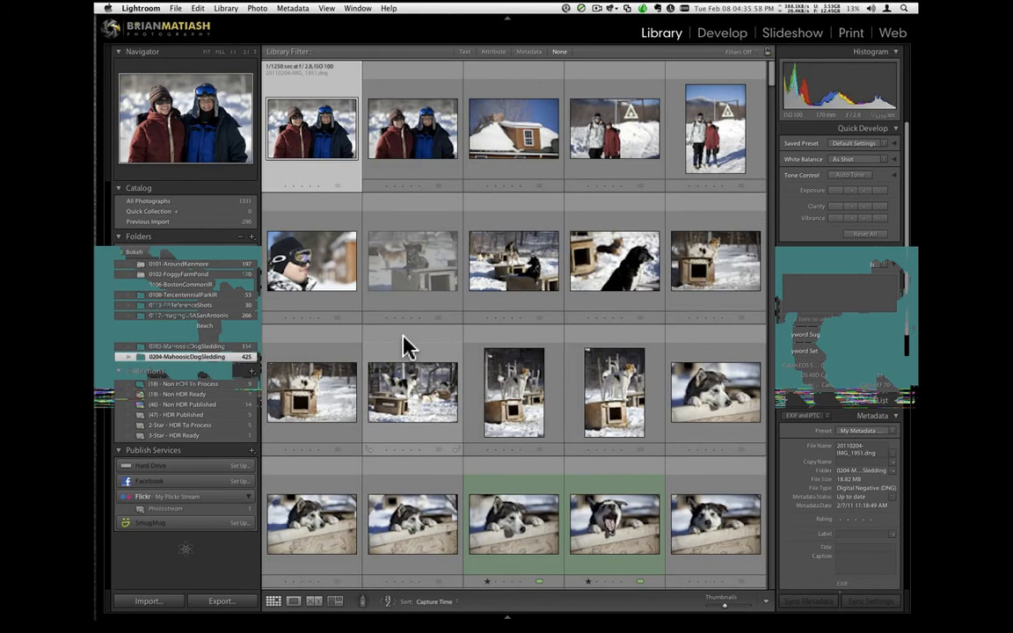
pyautogui.scroll(-10, 406, 347)
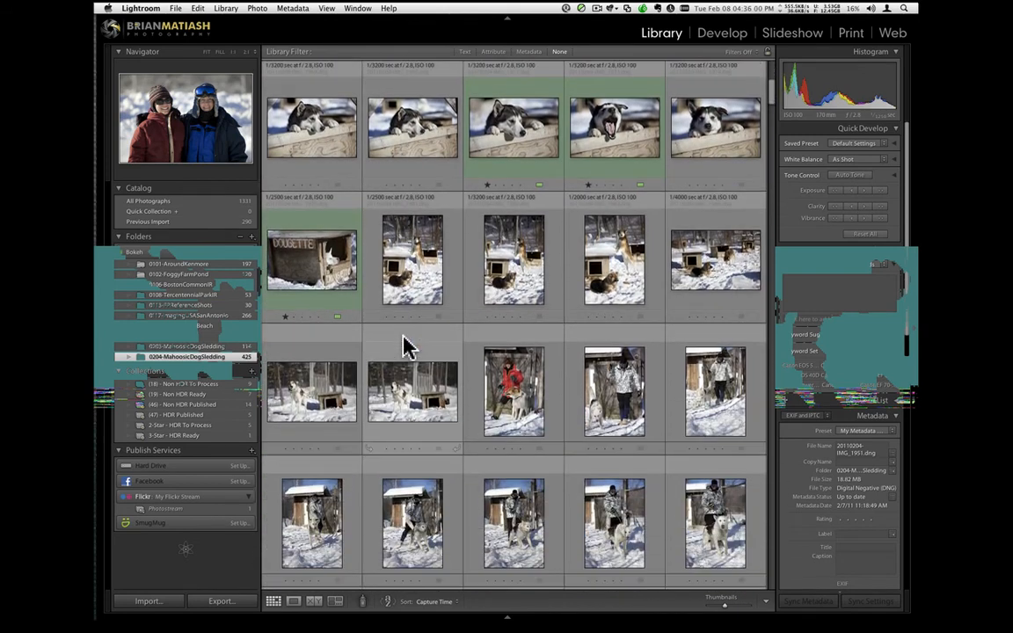
pyautogui.scroll(-10, 405, 347)
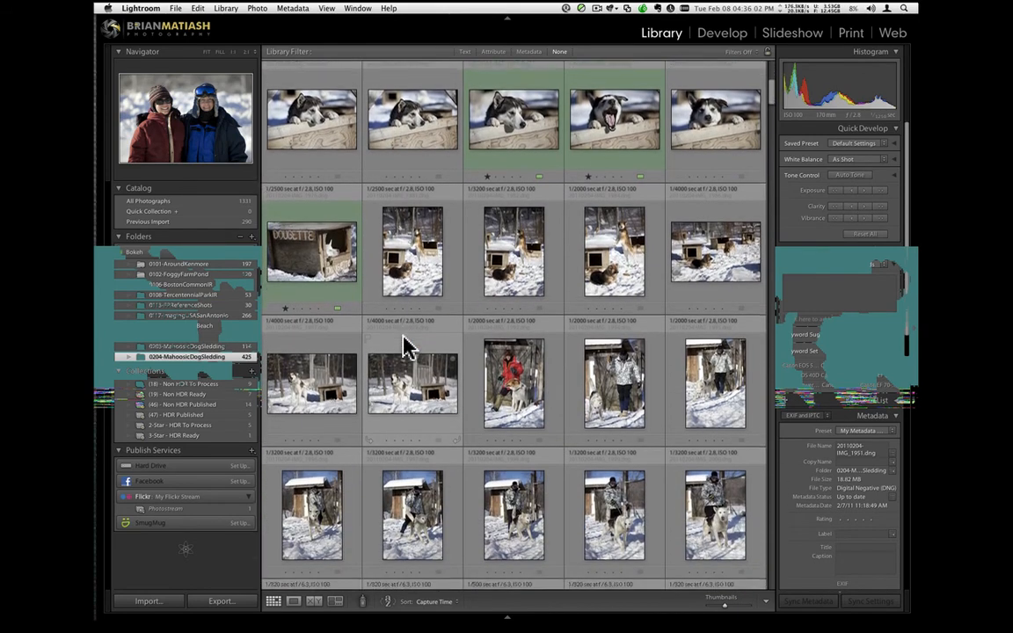
pyautogui.scroll(-15, 404, 337)
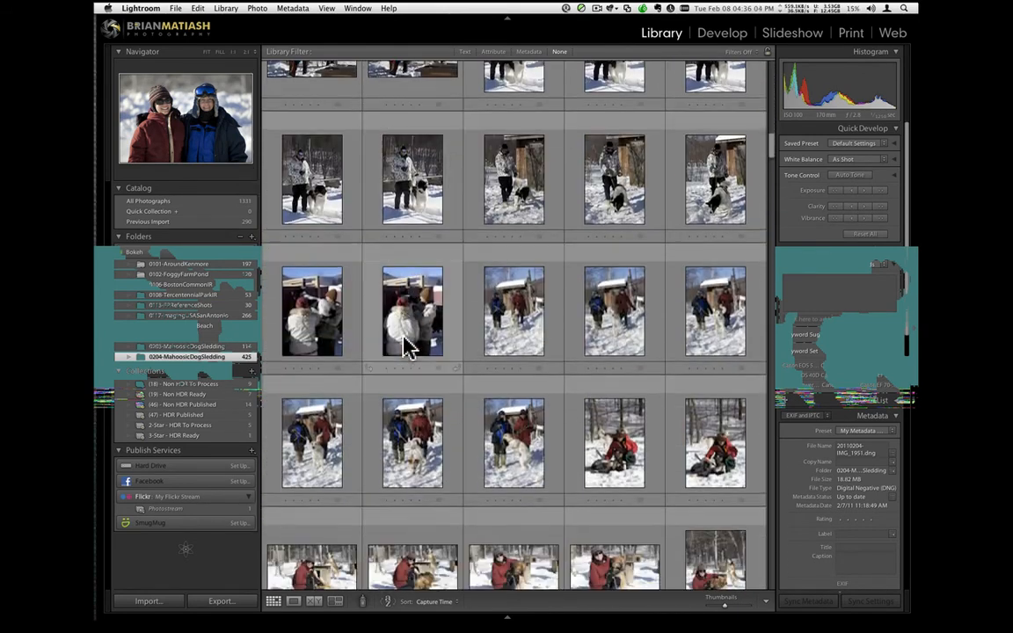
pyautogui.scroll(-15, 413, 347)
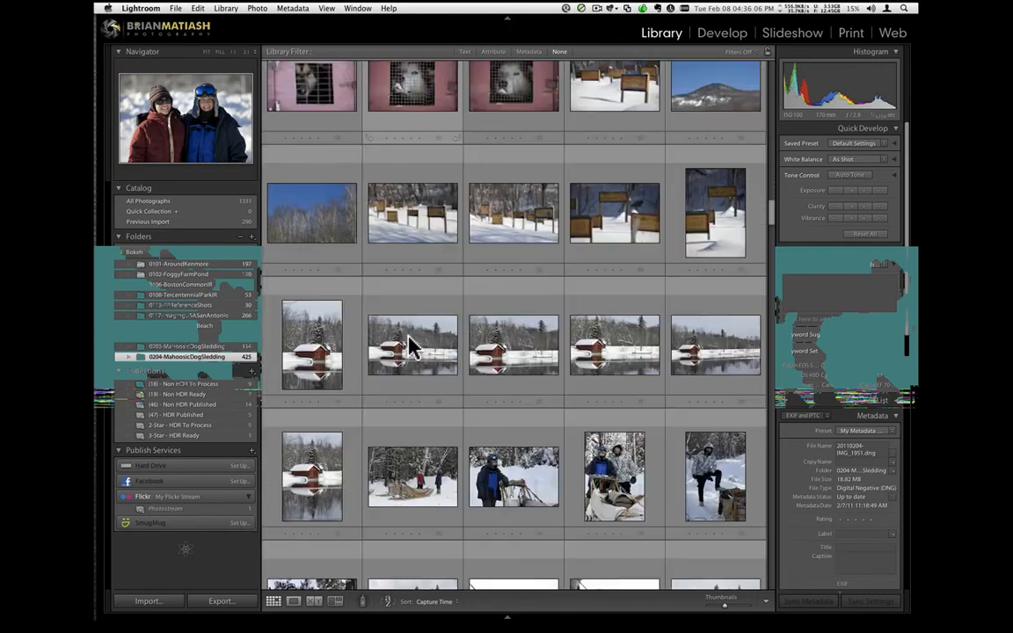
pyautogui.scroll(-15, 414, 347)
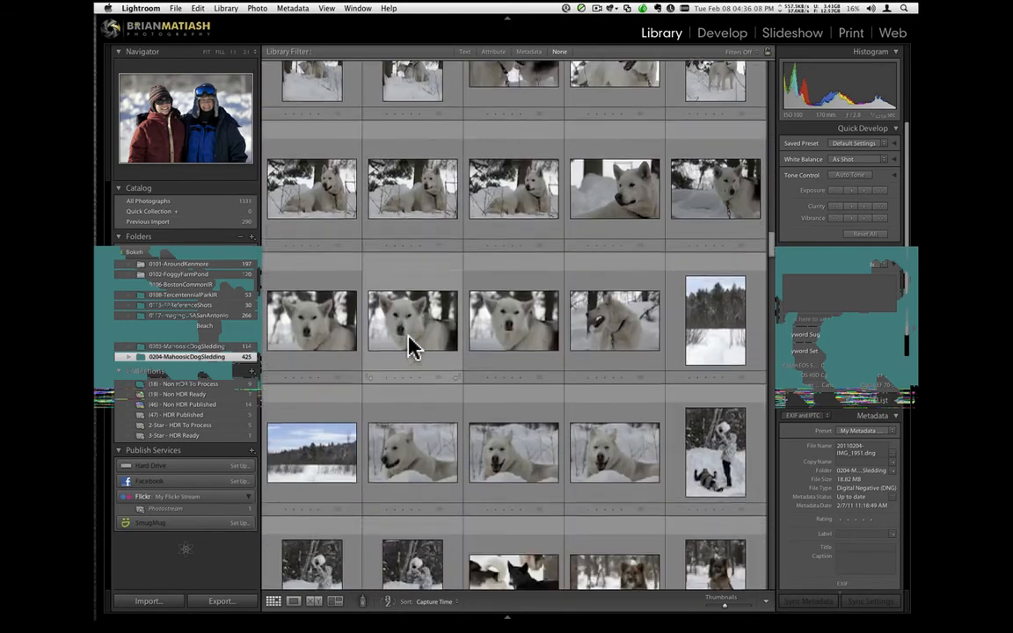
pyautogui.scroll(-15, 413, 347)
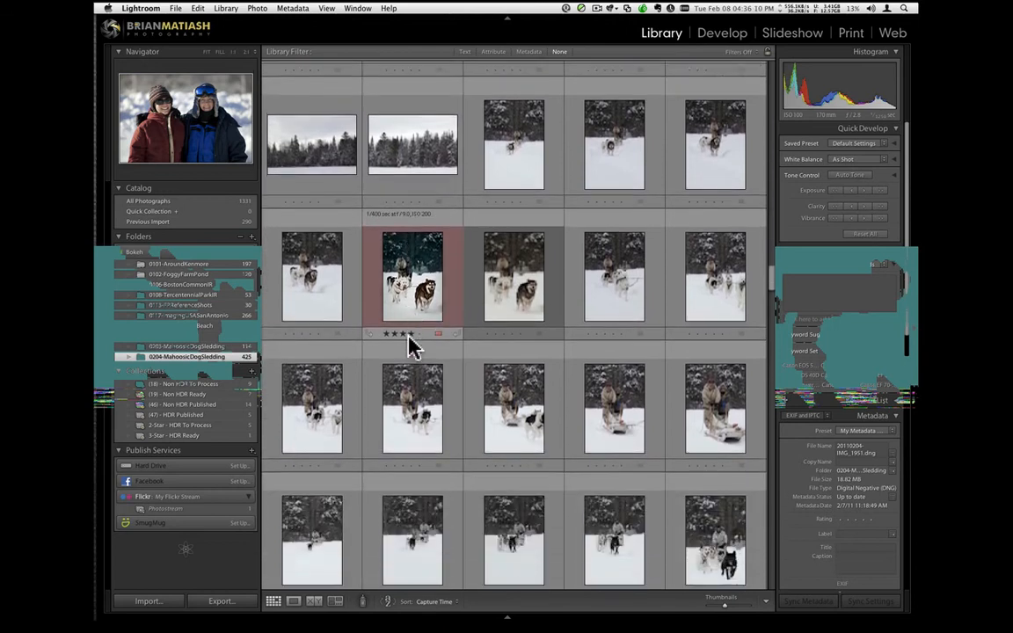
pyautogui.scroll(-15, 414, 348)
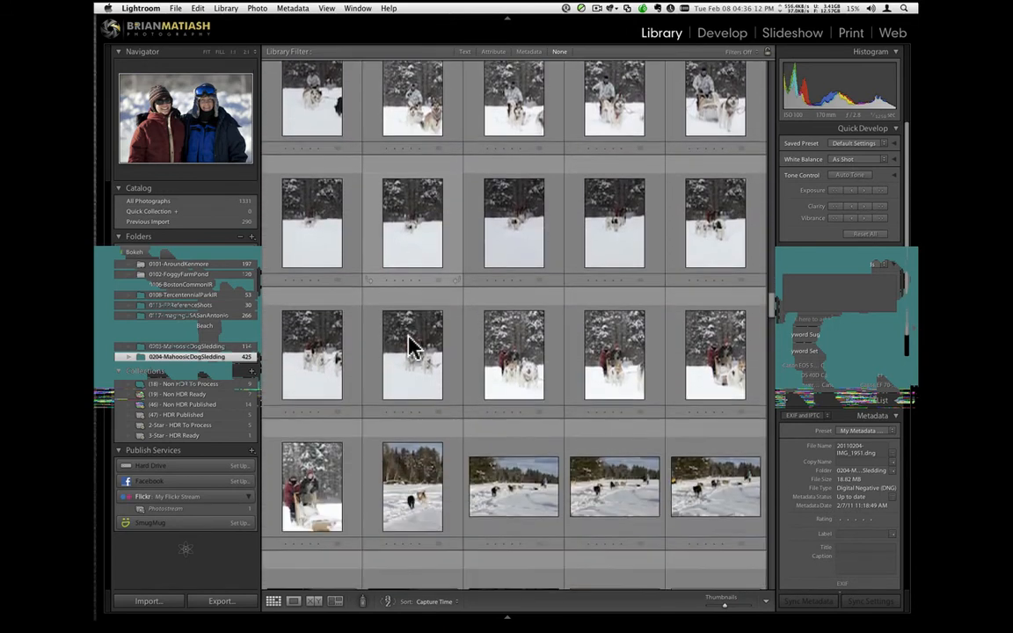
pyautogui.scroll(10, 413, 347)
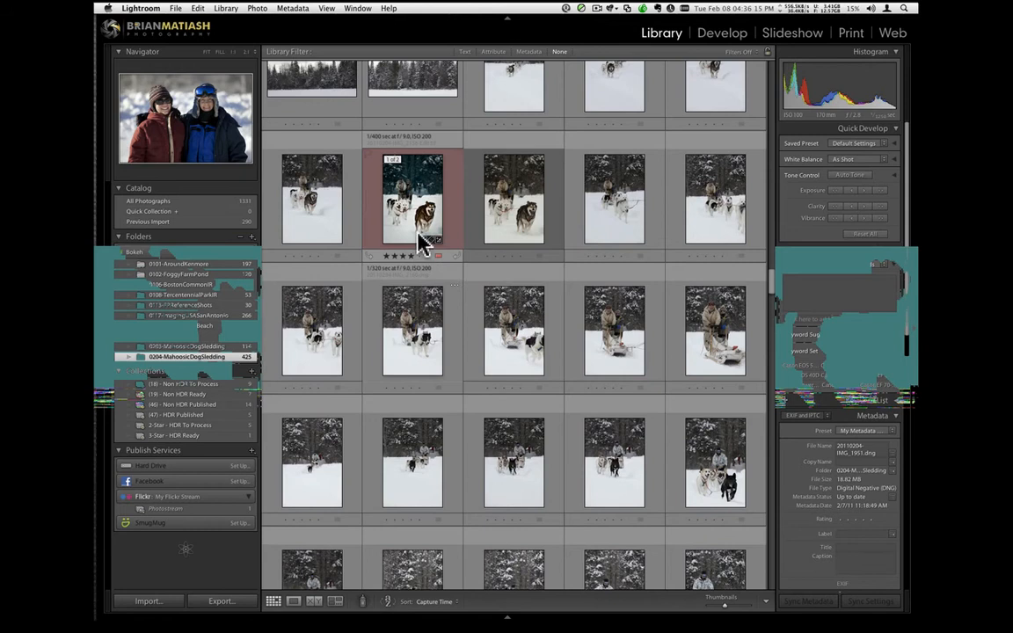
pyautogui.click(422, 242)
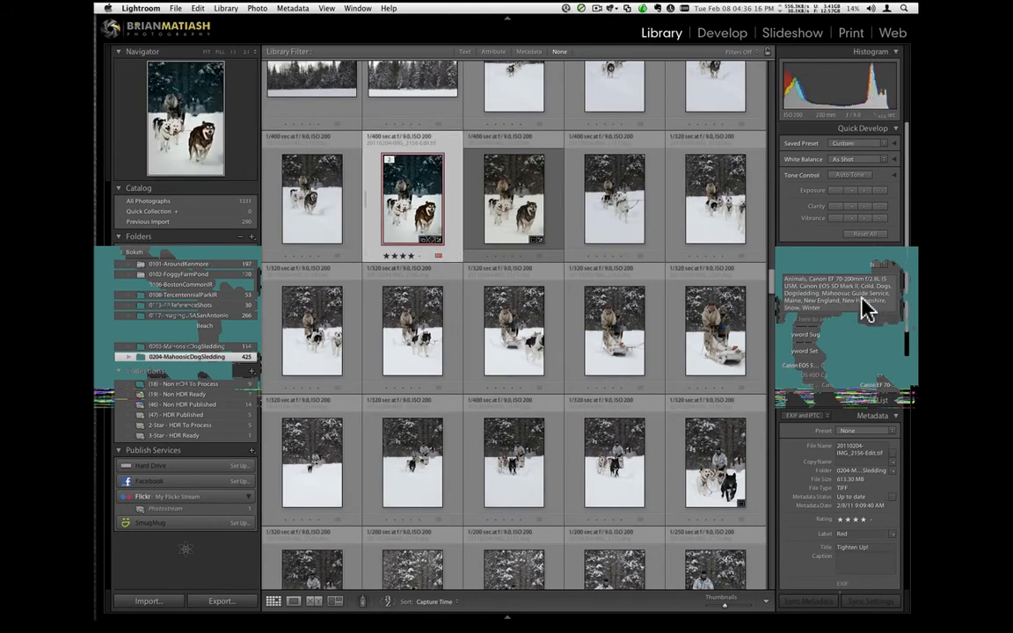
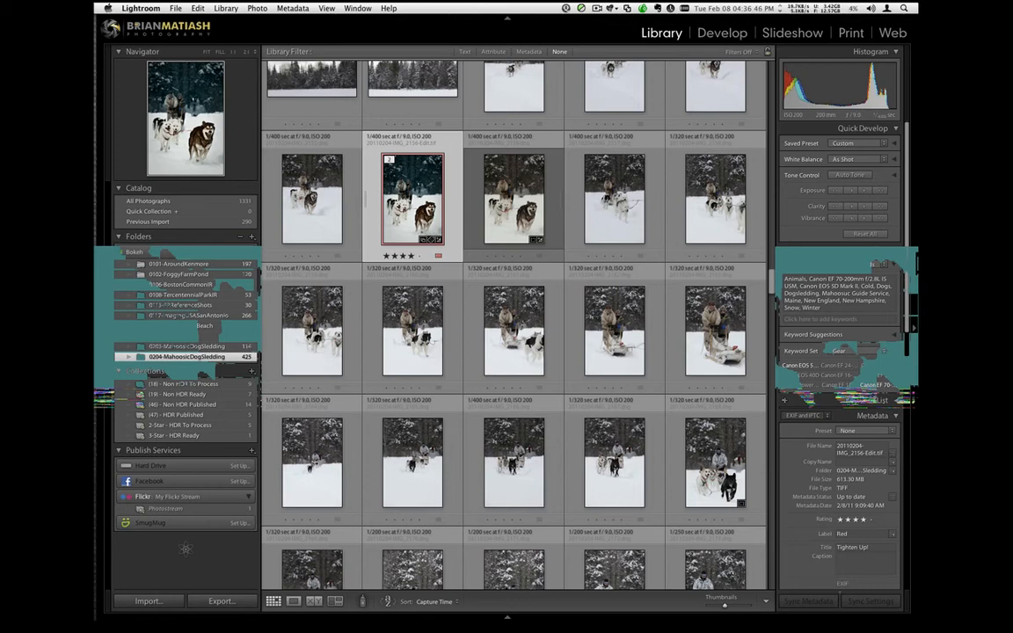
# Find the dog kennel photos in the 0204-MahoosicDogSledding folder, open IMG_2087.dng in Loupe view and page through the following shots.
pyautogui.scroll(5, 724, 422)
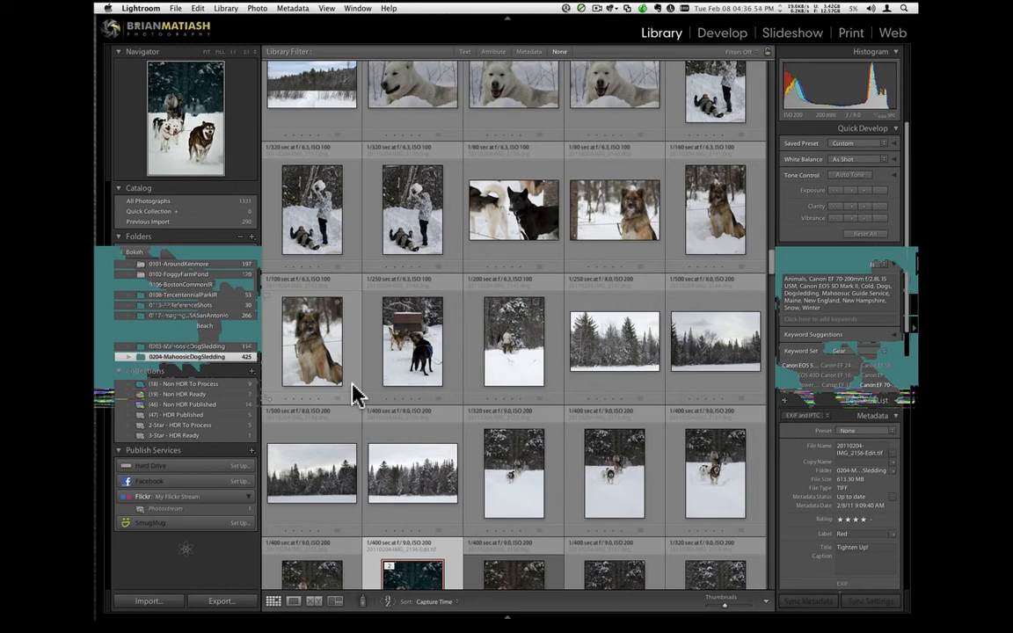
pyautogui.scroll(10, 352, 395)
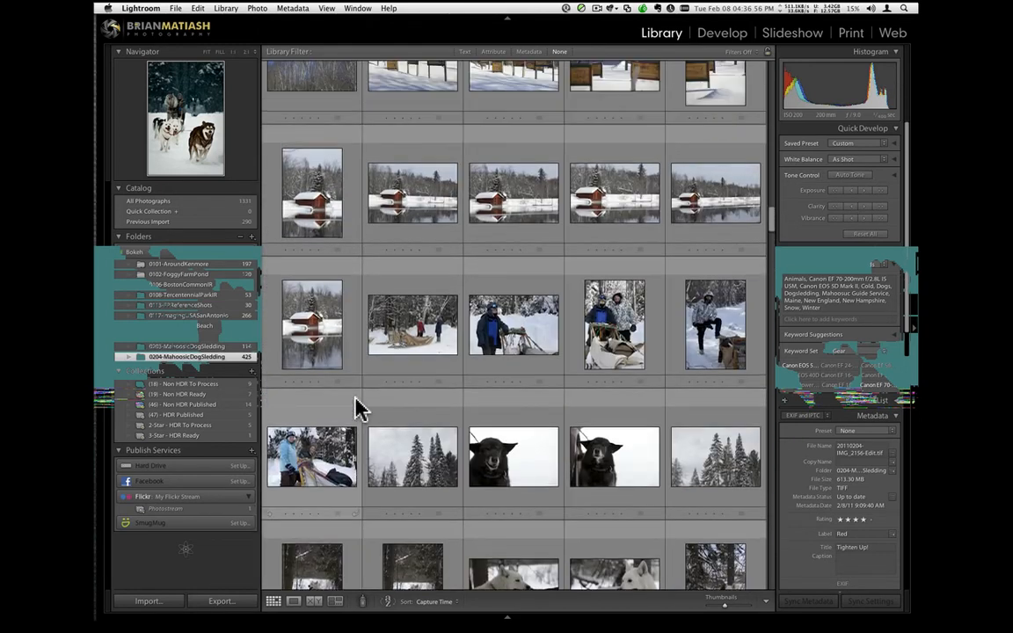
pyautogui.scroll(5, 356, 407)
pyautogui.scroll(2, 772, 215)
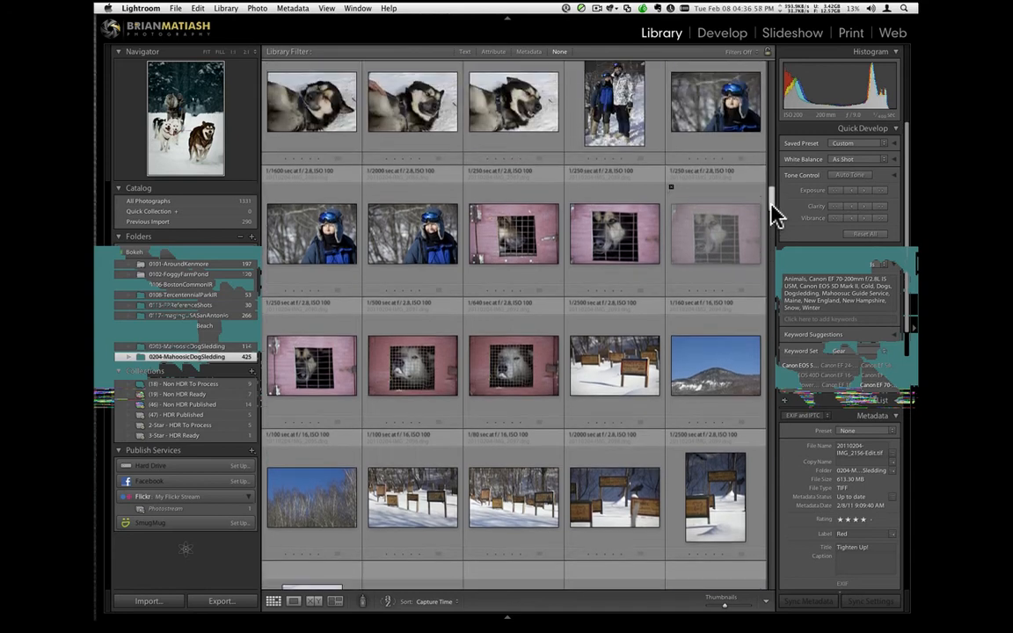
pyautogui.doubleClick(527, 233)
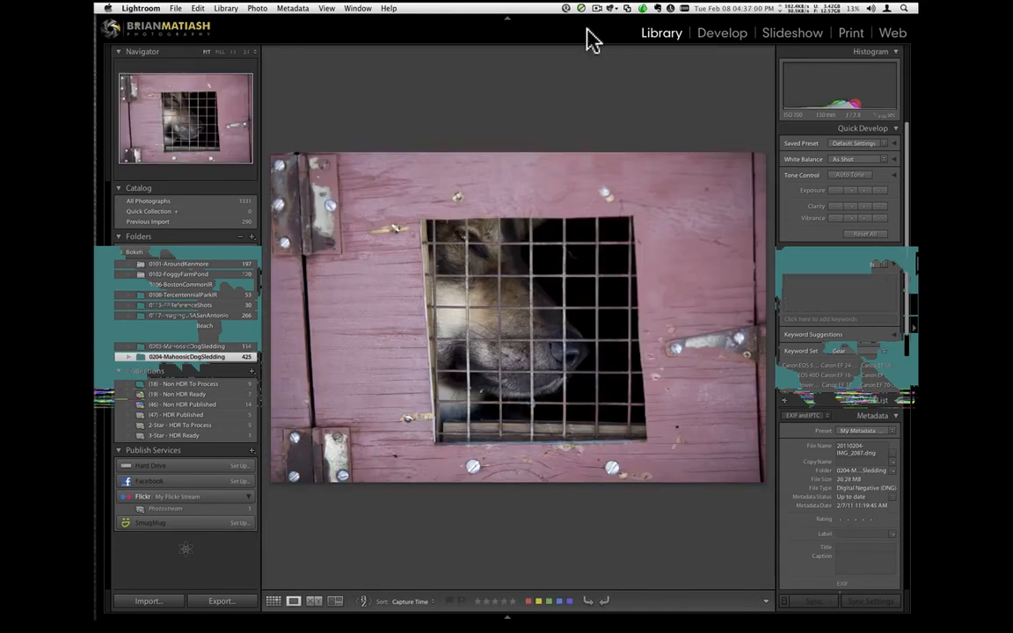
pyautogui.press('Right')
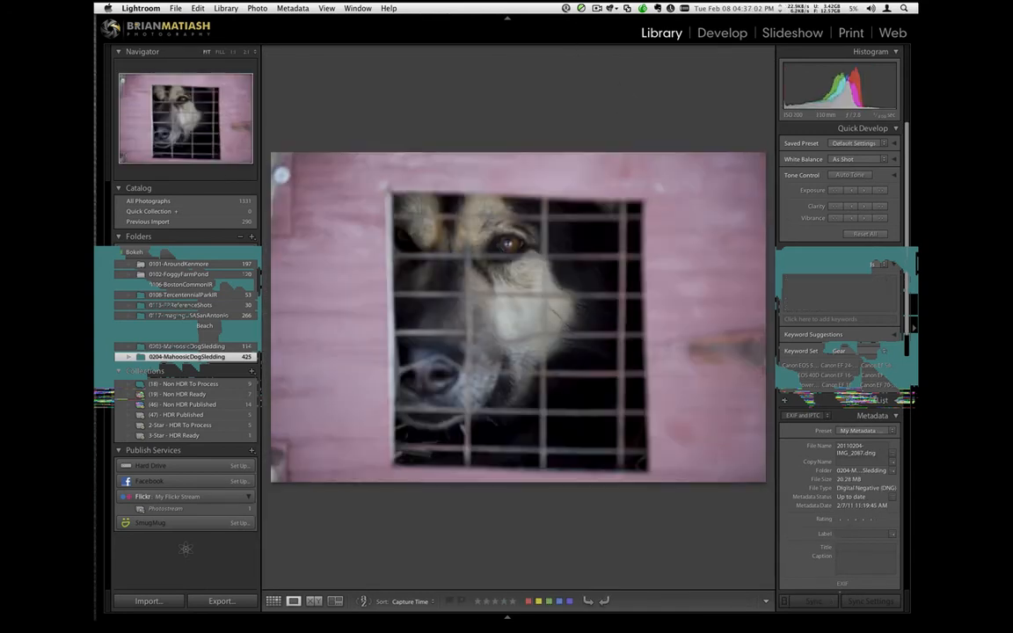
pyautogui.press('Right')
pyautogui.press('Right')
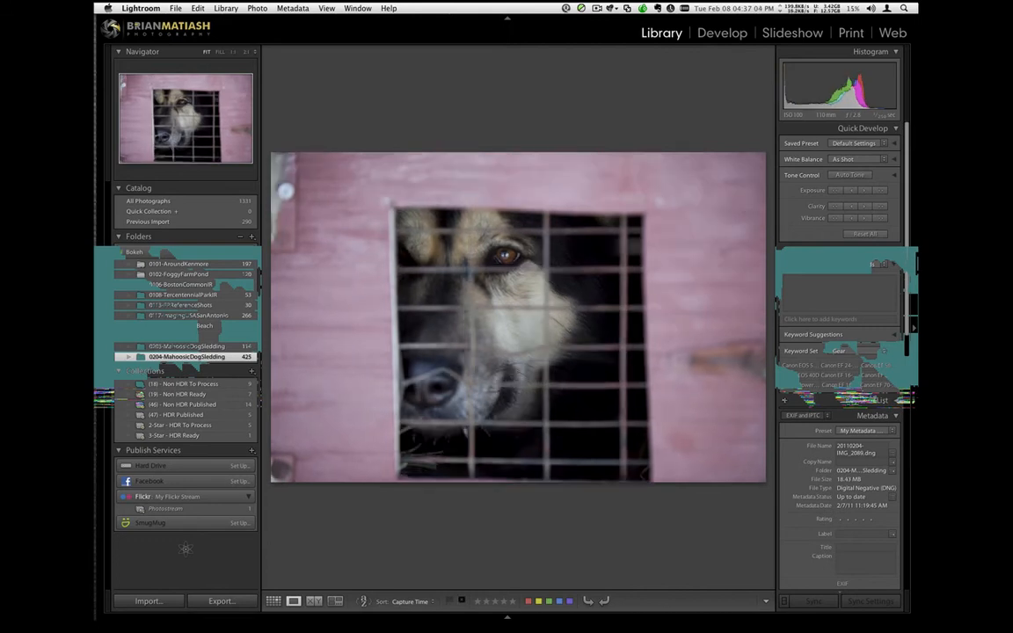
pyautogui.press('Right')
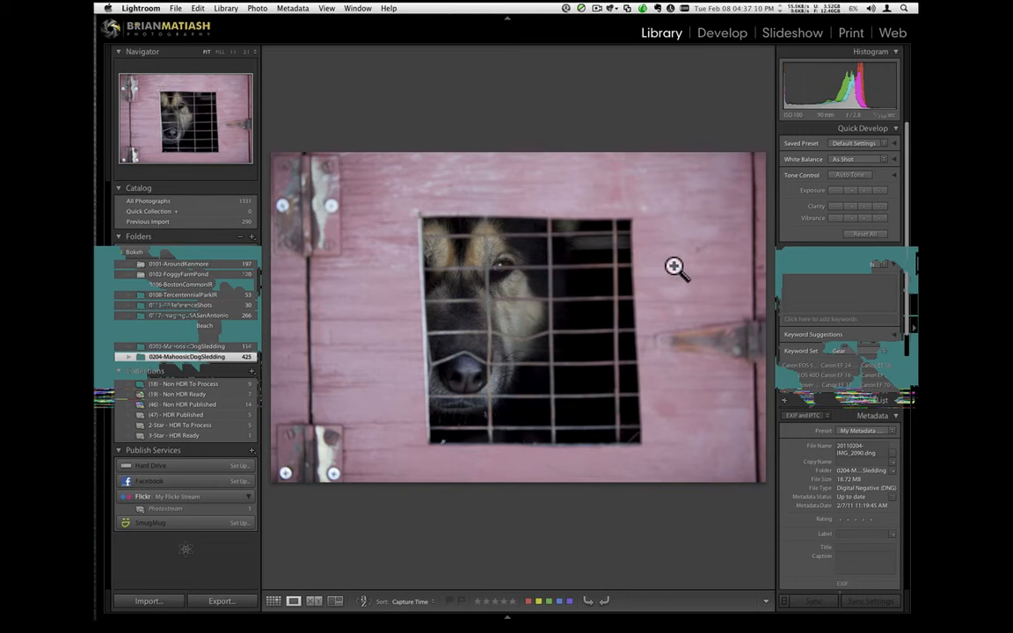
# Reject the weaker photos of the dogs behind the kennel doors and advance to the wooden memorial sign photo.
pyautogui.press('x')
pyautogui.press('Right')
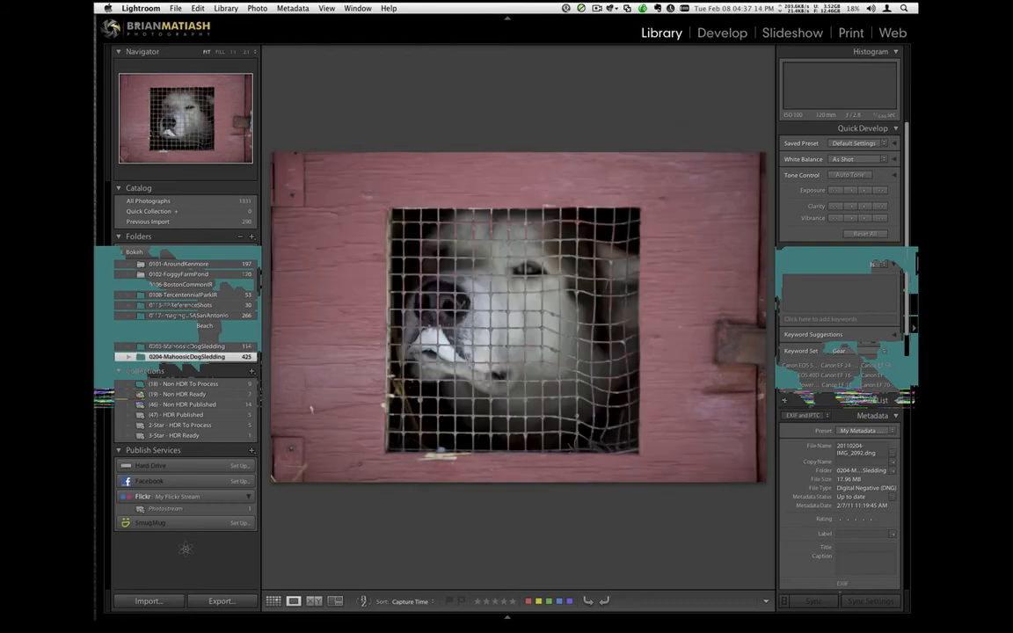
pyautogui.press('x')
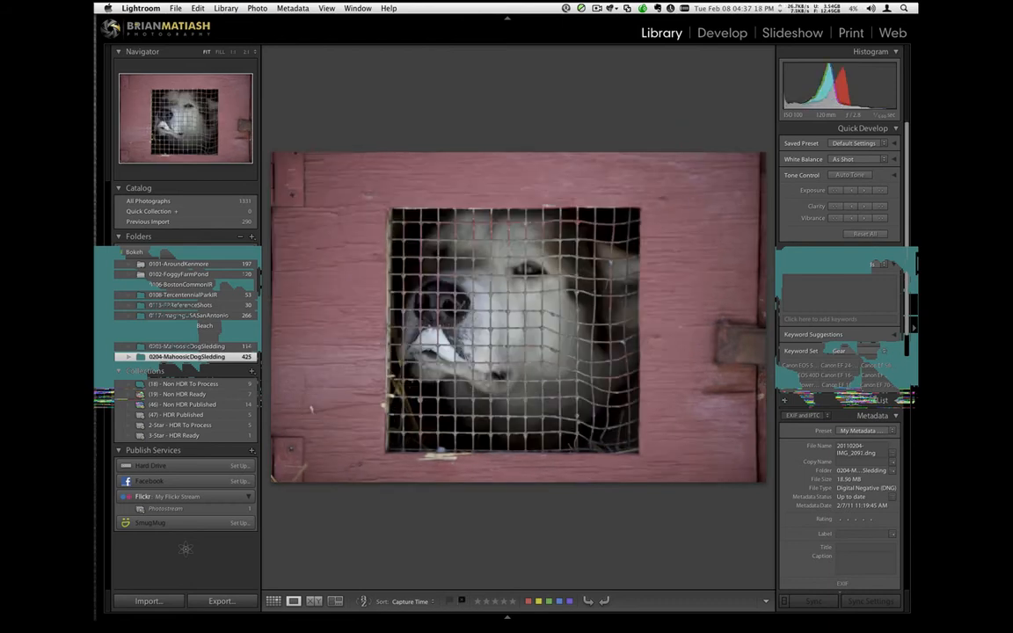
pyautogui.press('Right')
pyautogui.press('Right')
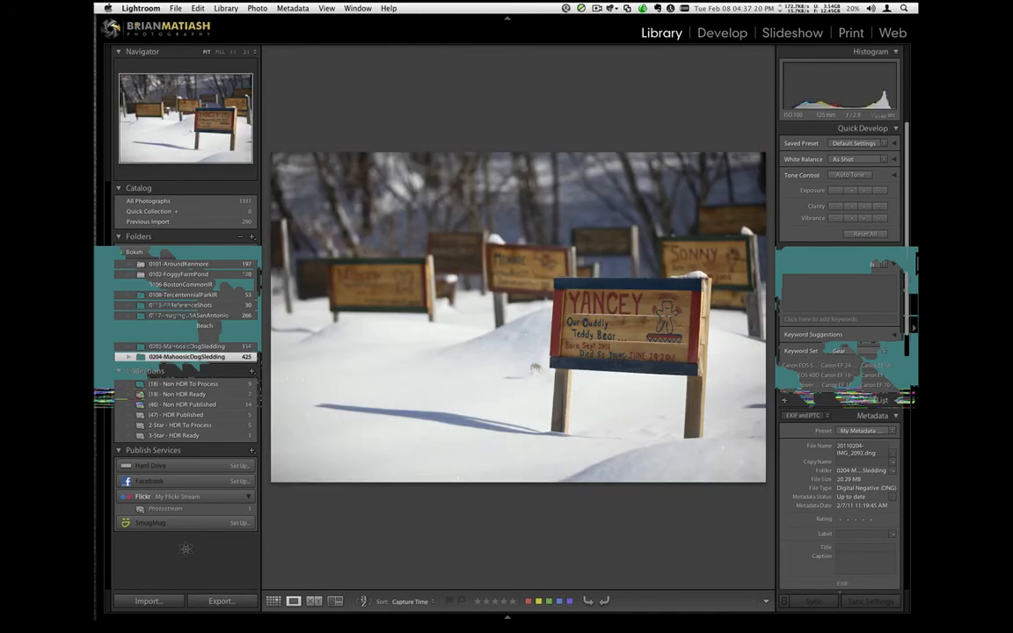
# Reject the mountain photo IMG_2094.dng and the bare birch trees photo IMG_2095.dng.
pyautogui.press('Right')
pyautogui.press('x')
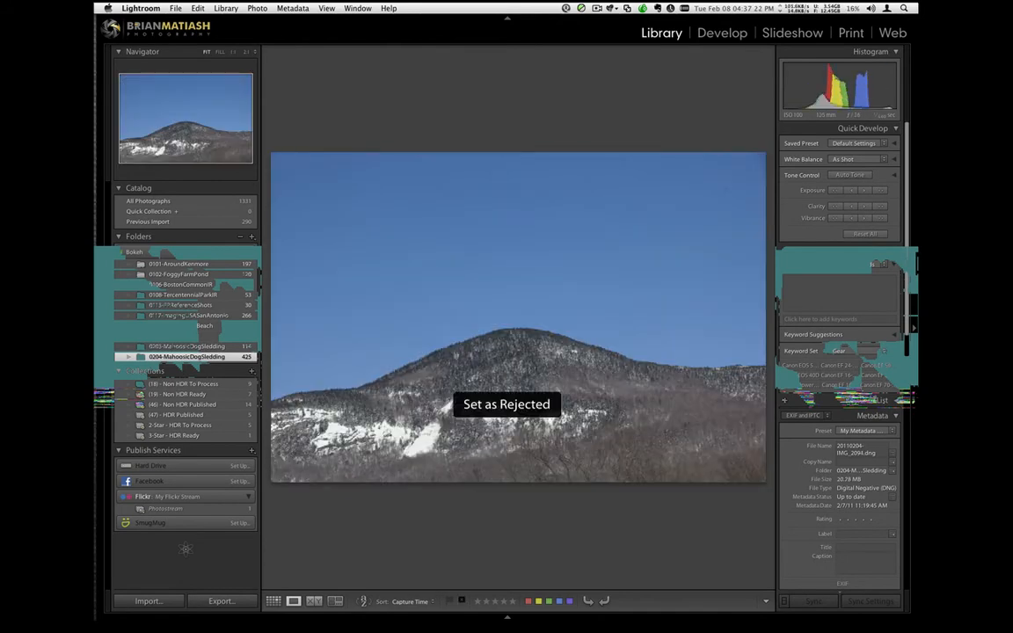
pyautogui.press('Right')
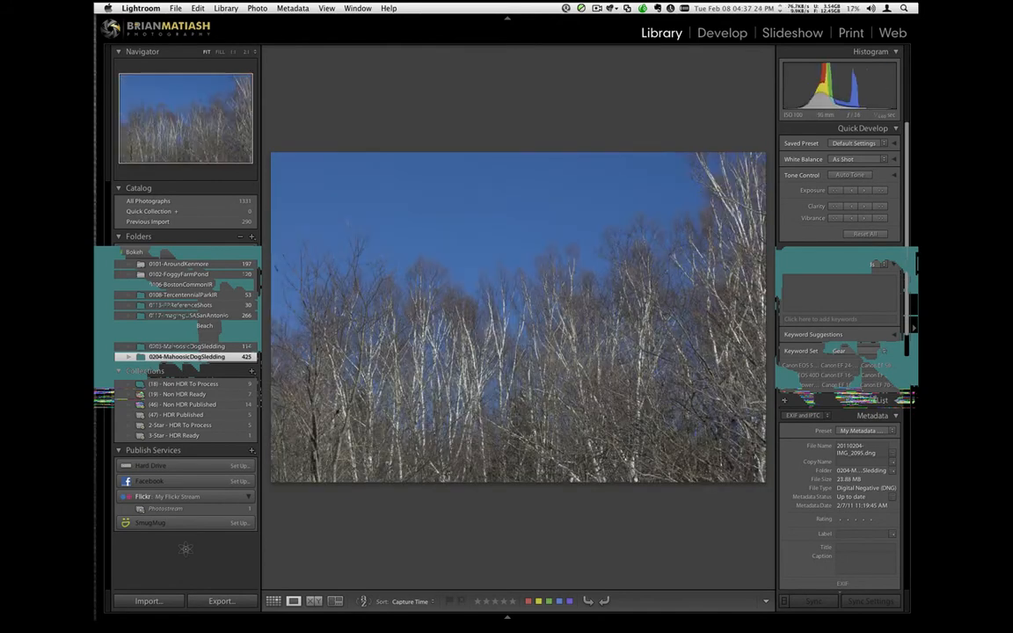
pyautogui.press('x')
# Advance past the memorial sign photos to the red boathouse photo IMG_2101.dng and give it one star and a Green label.
pyautogui.press('Right')
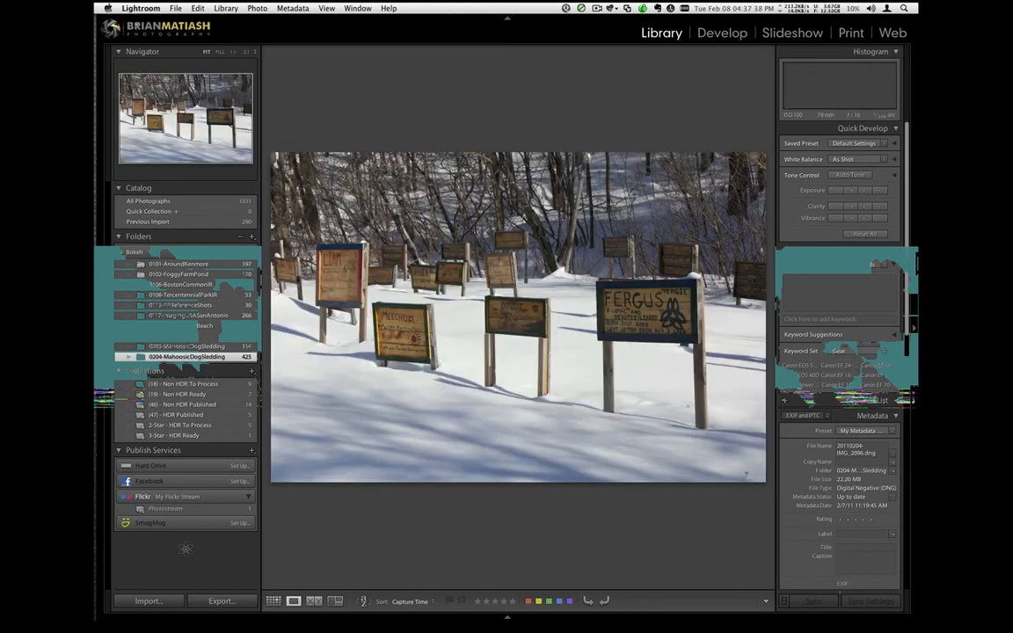
pyautogui.press('Right')
pyautogui.press('Right')
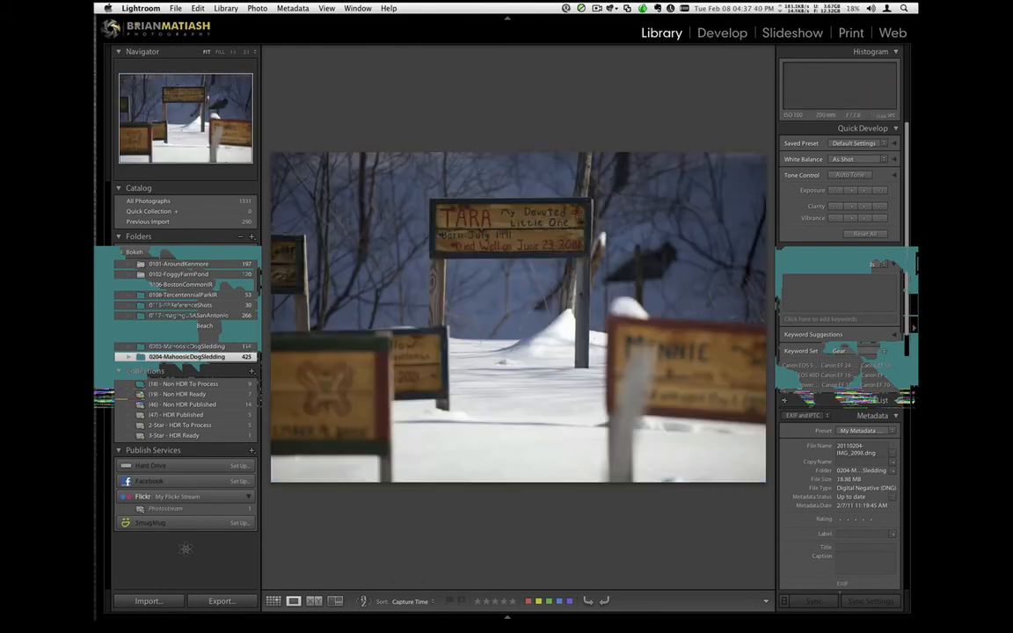
pyautogui.press('Right')
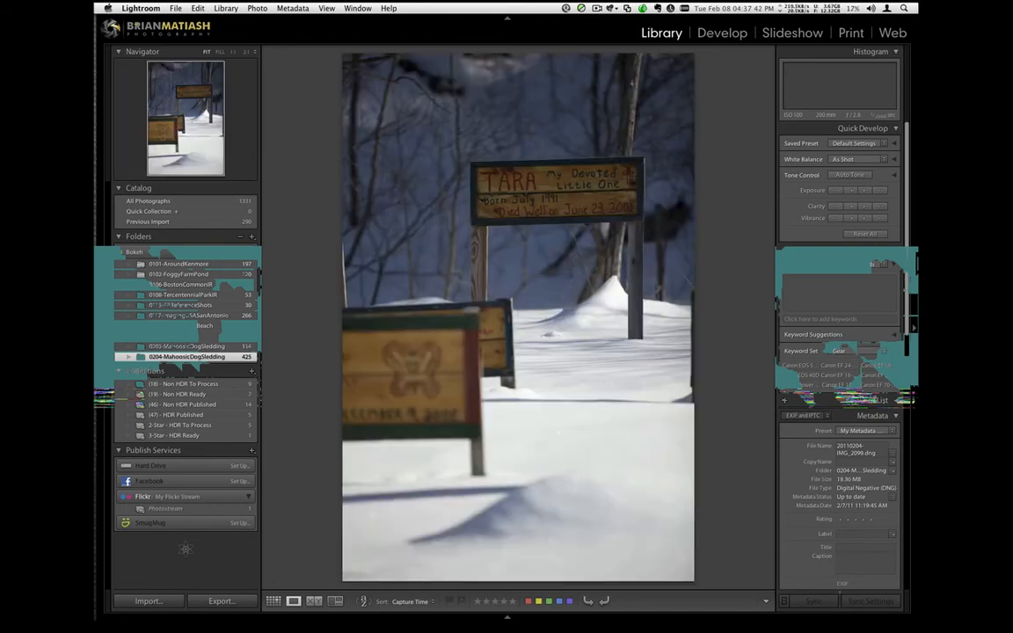
pyautogui.press('Right')
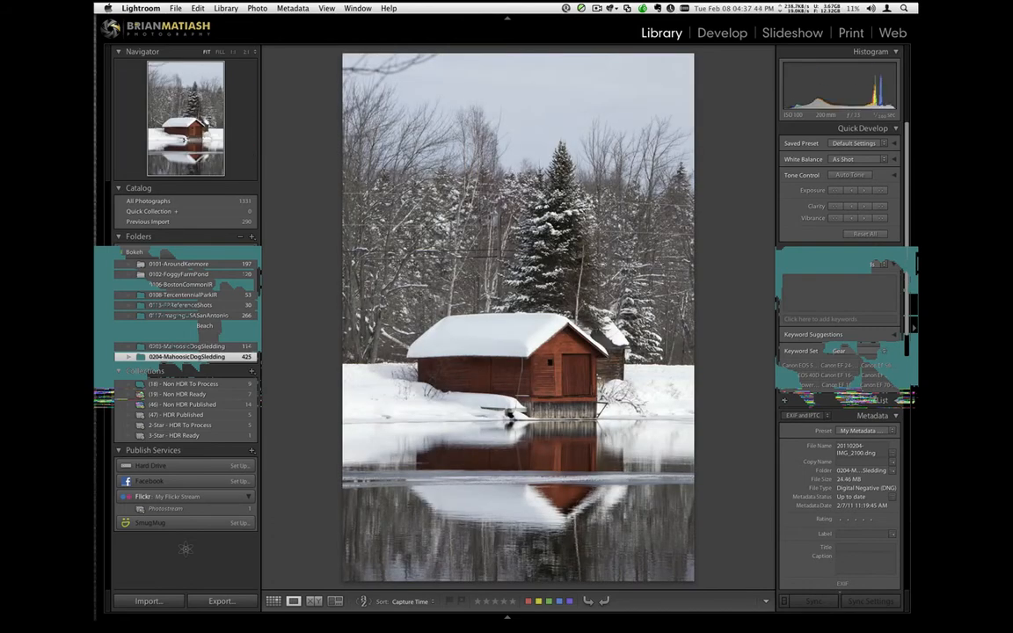
pyautogui.press('Right')
pyautogui.press('Right')
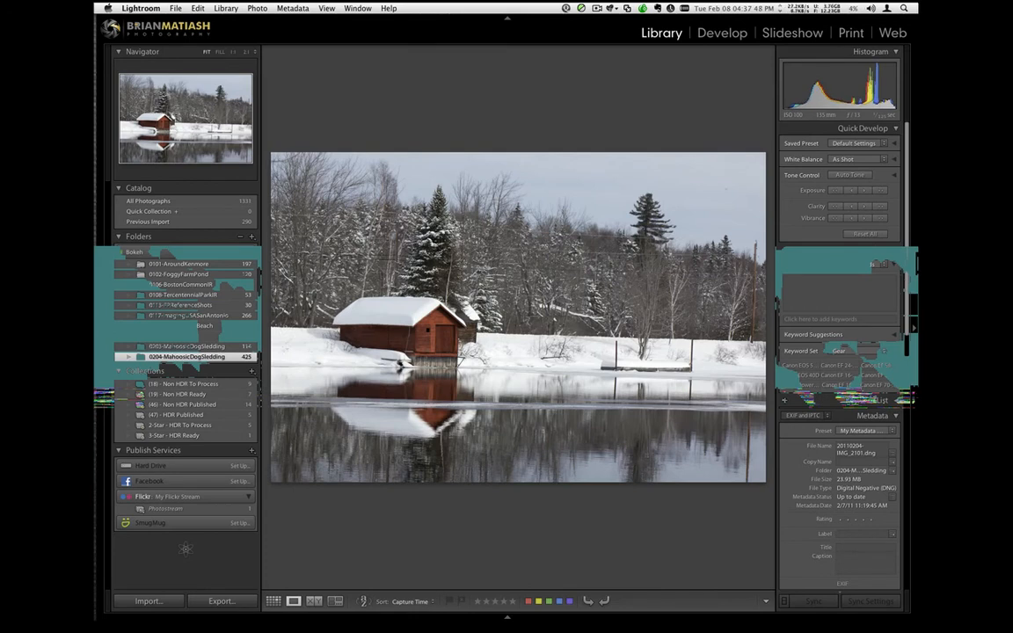
pyautogui.press('1')
pyautogui.press('8')
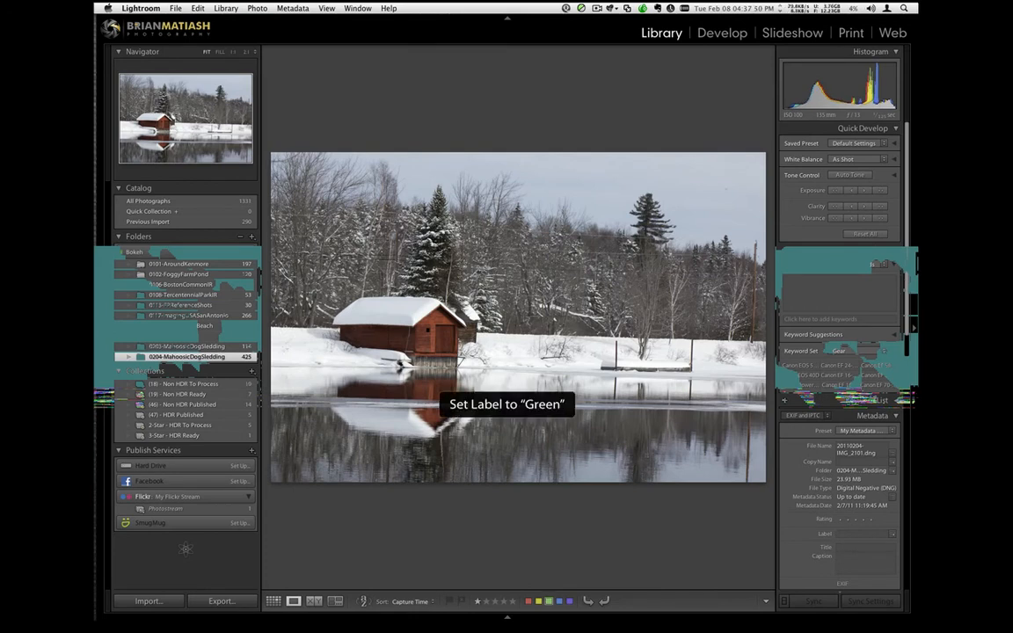
# Page through the remaining boathouse, sled and dog photos up to IMG_2112.dng and return to the folder's grid.
pyautogui.press('Right')
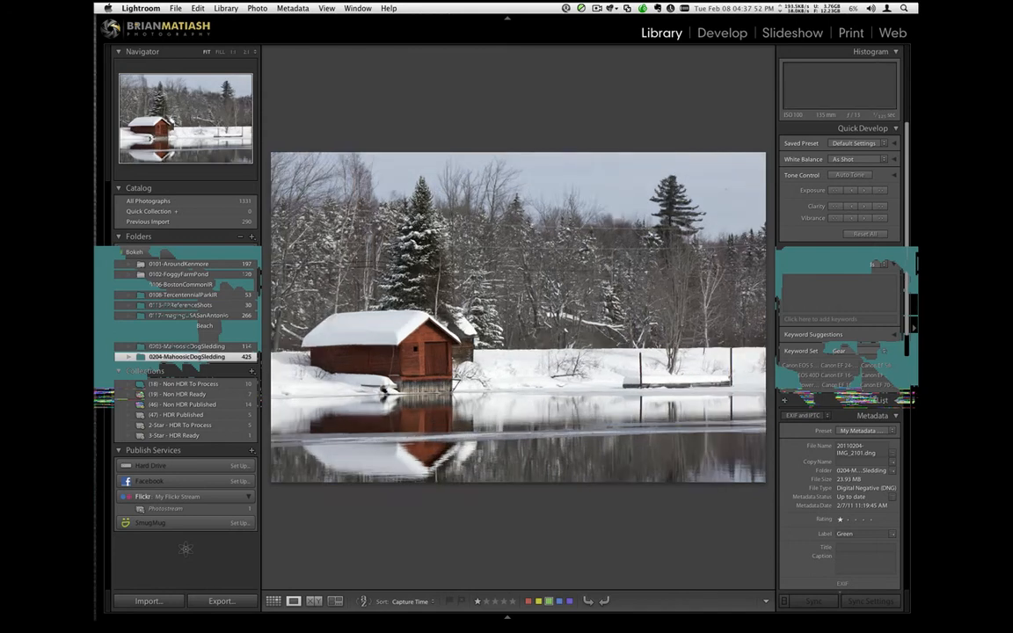
pyautogui.press('Right')
pyautogui.press('Right')
pyautogui.press('Right')
pyautogui.press('Right')
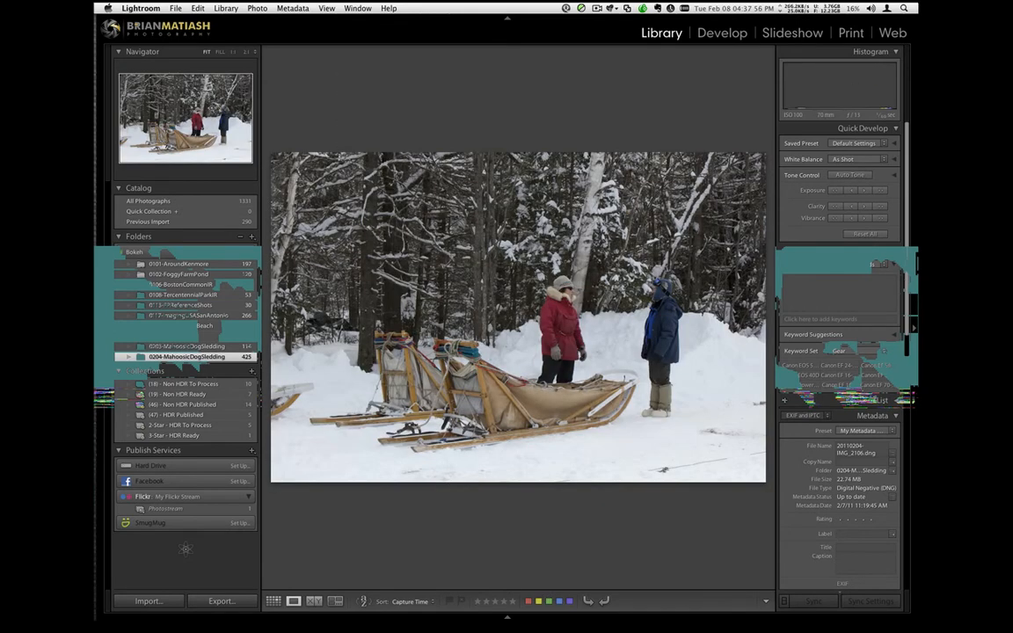
pyautogui.press('Right')
pyautogui.press('Right')
pyautogui.press('Right')
pyautogui.press('Right')
pyautogui.press('Right')
pyautogui.press('Right')
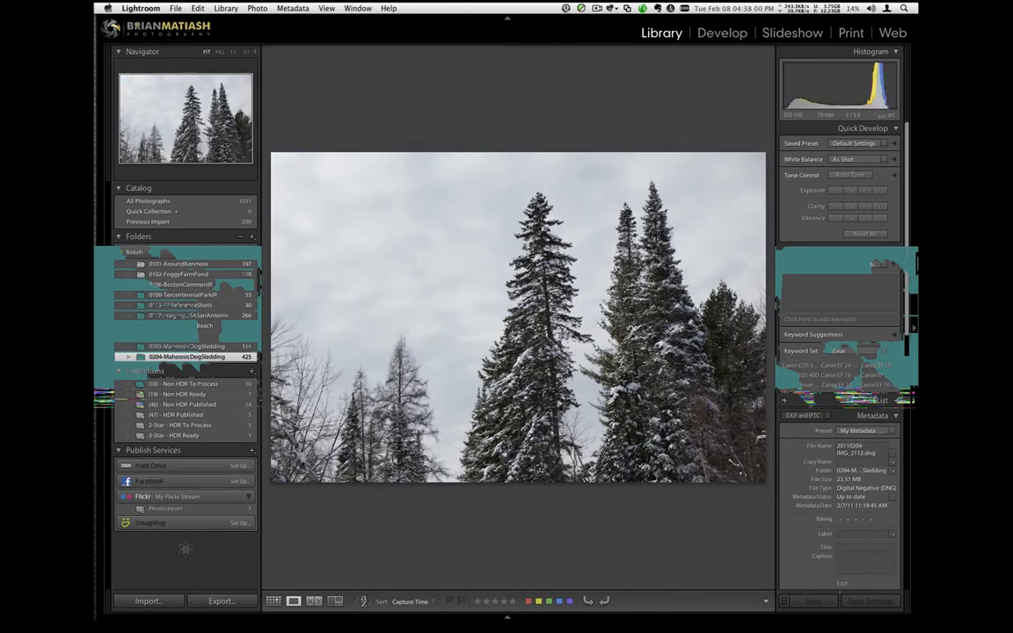
pyautogui.press('g')
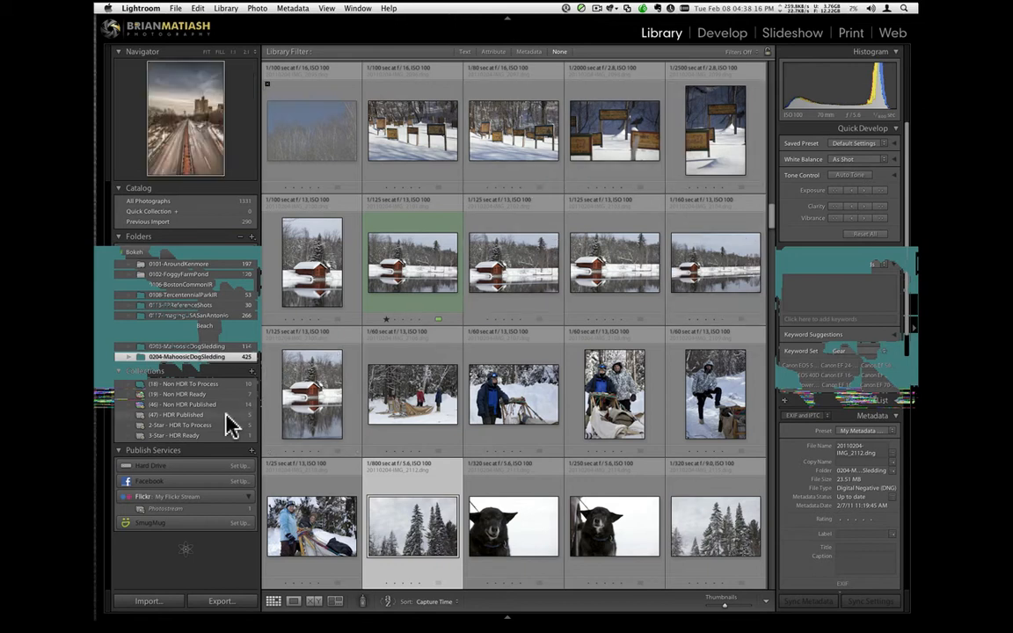
# Open the covered bridge photo IMG_1933-HDR.tif from the 2-Star - HDR To Process collection for editing in Photoshop.
pyautogui.click(208, 426)
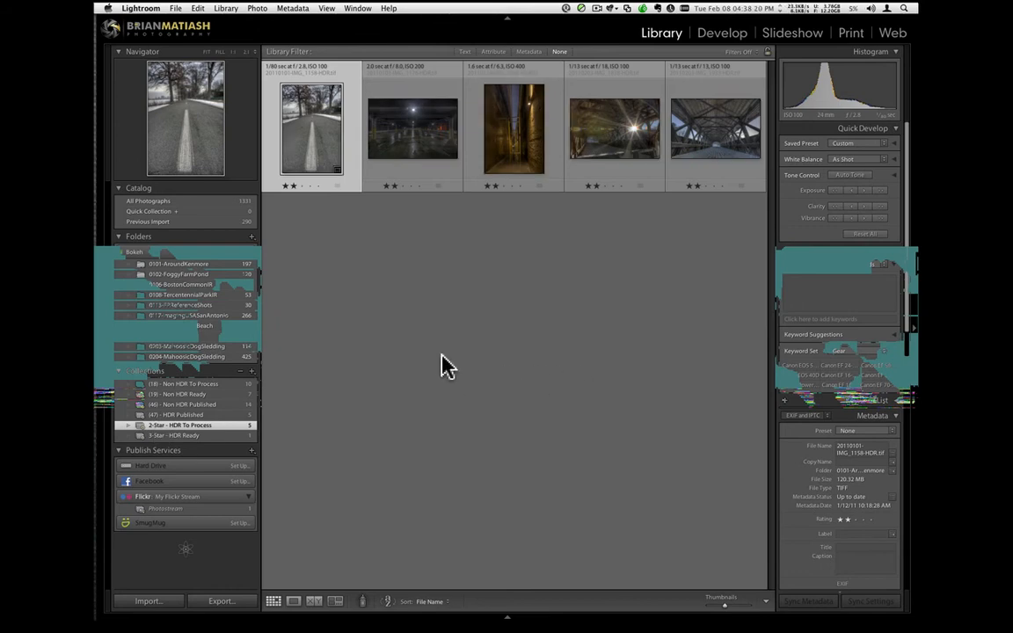
pyautogui.click(710, 157)
pyautogui.rightClick(696, 152)
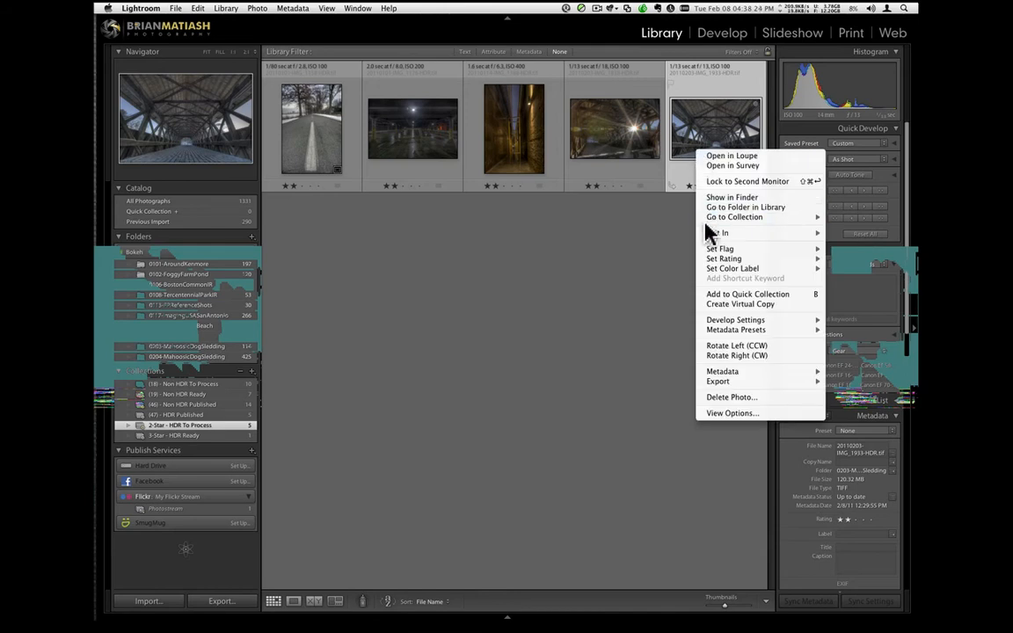
pyautogui.moveTo(708, 236)
pyautogui.click(607, 233)
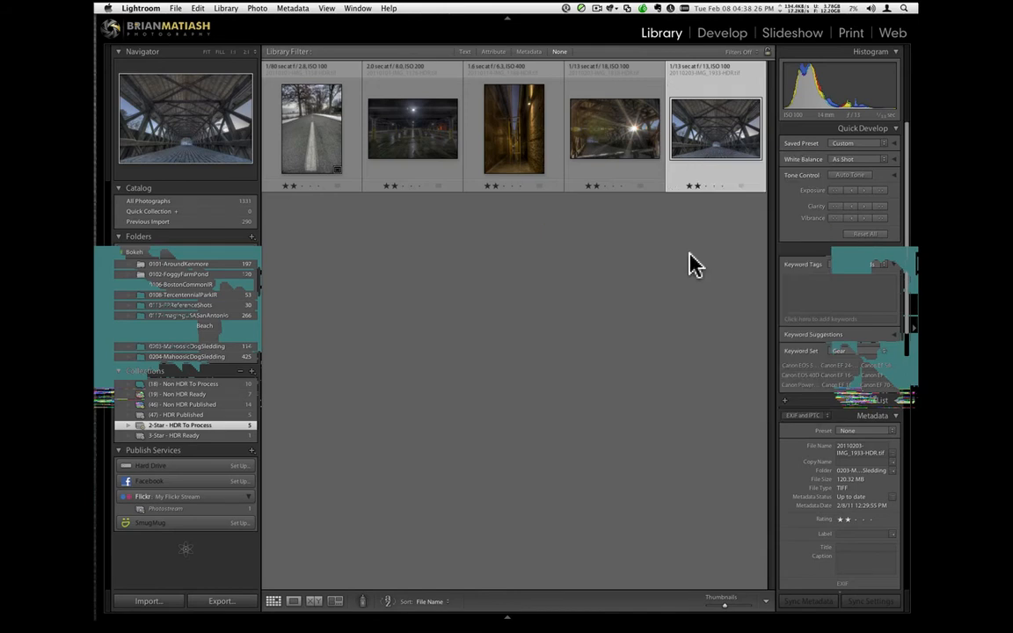
pyautogui.click(583, 267)
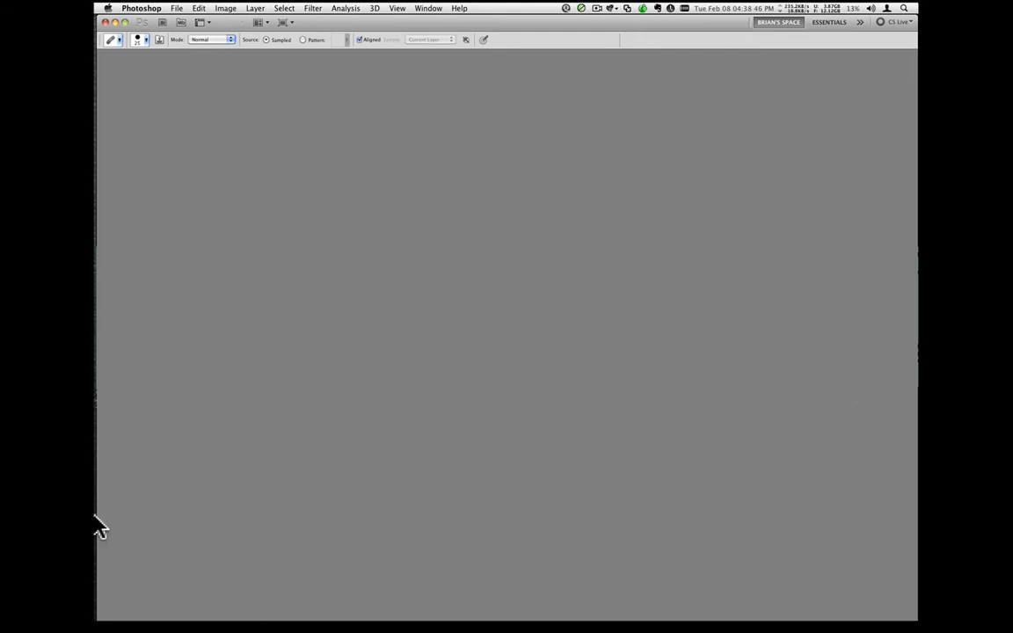
# Switch back to Lightroom, show the (18) - Non HDR To Process collection and keep the foggy shoreline photo's color label at Green.
pyautogui.moveTo(95, 517)
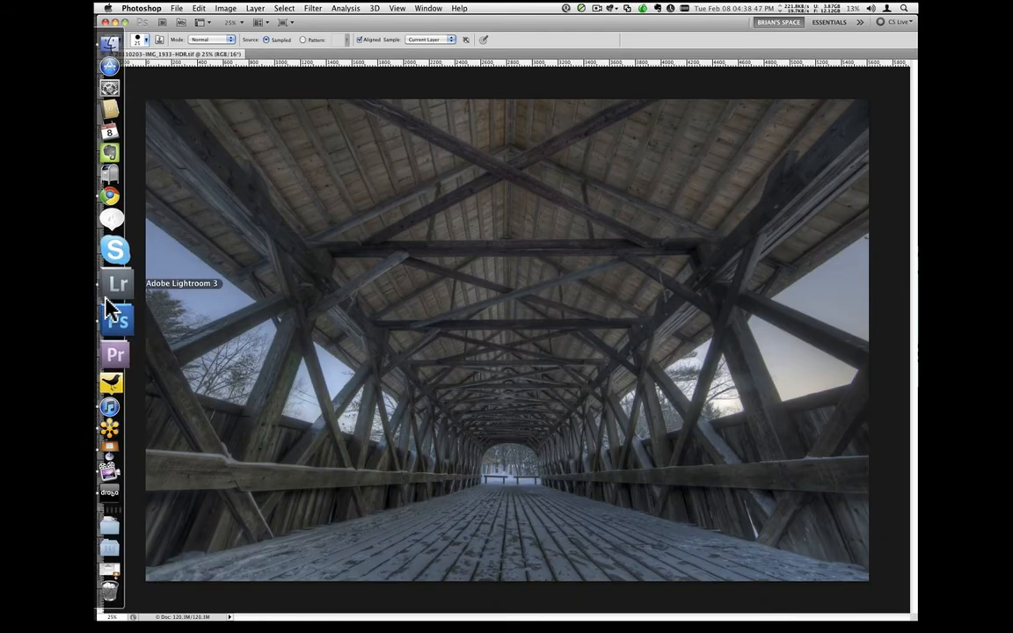
pyautogui.click(111, 290)
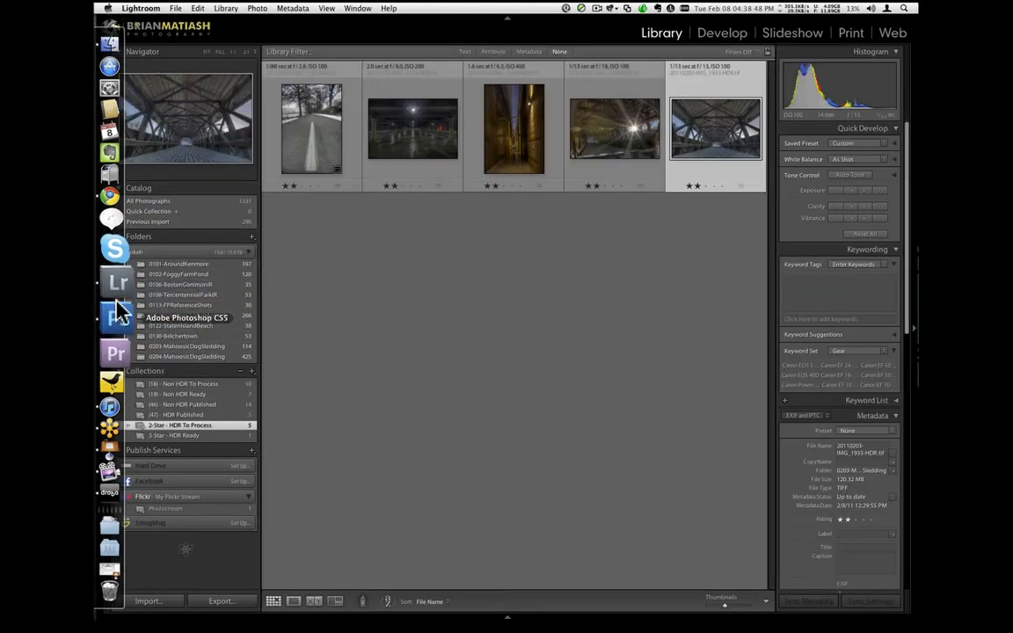
pyautogui.click(170, 384)
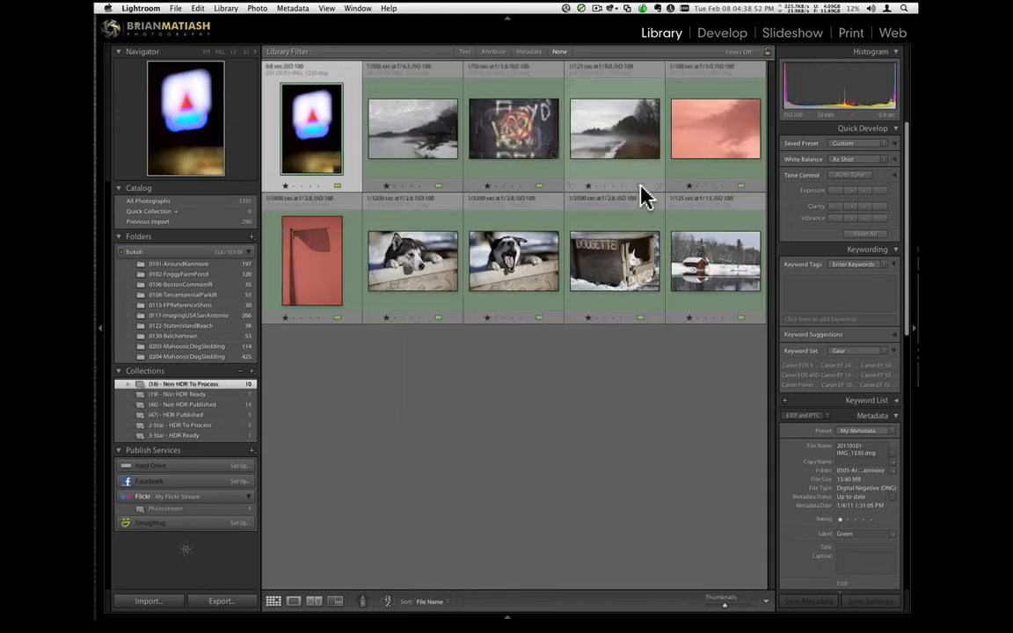
pyautogui.click(640, 186)
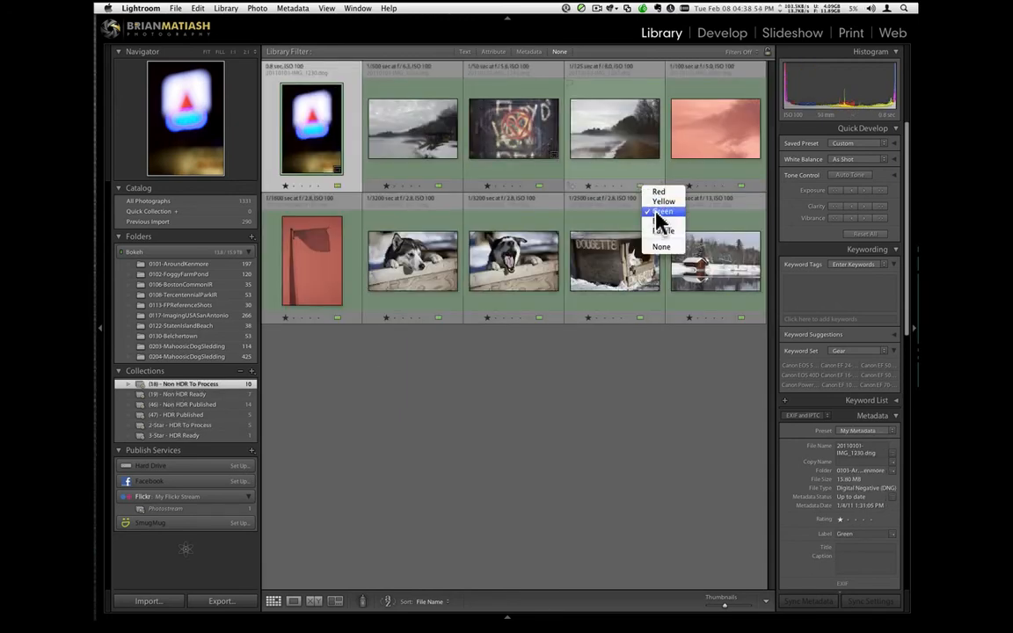
pyautogui.click(661, 212)
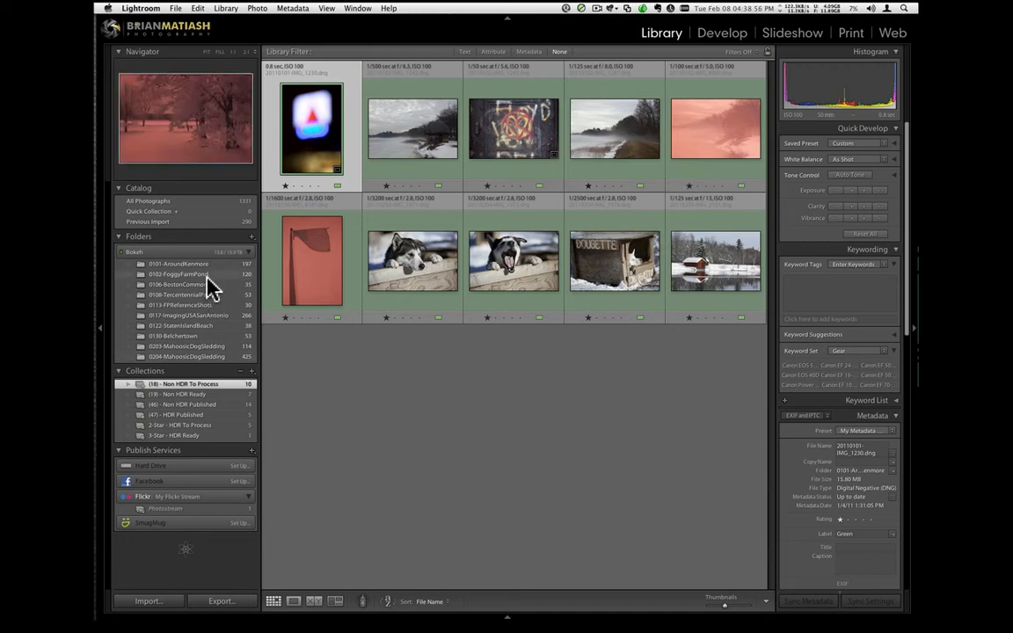
# In the 0101-AroundKenmore folder, open the light trails photo IMG_1226.dng and give it one star and a Green label.
pyautogui.click(191, 264)
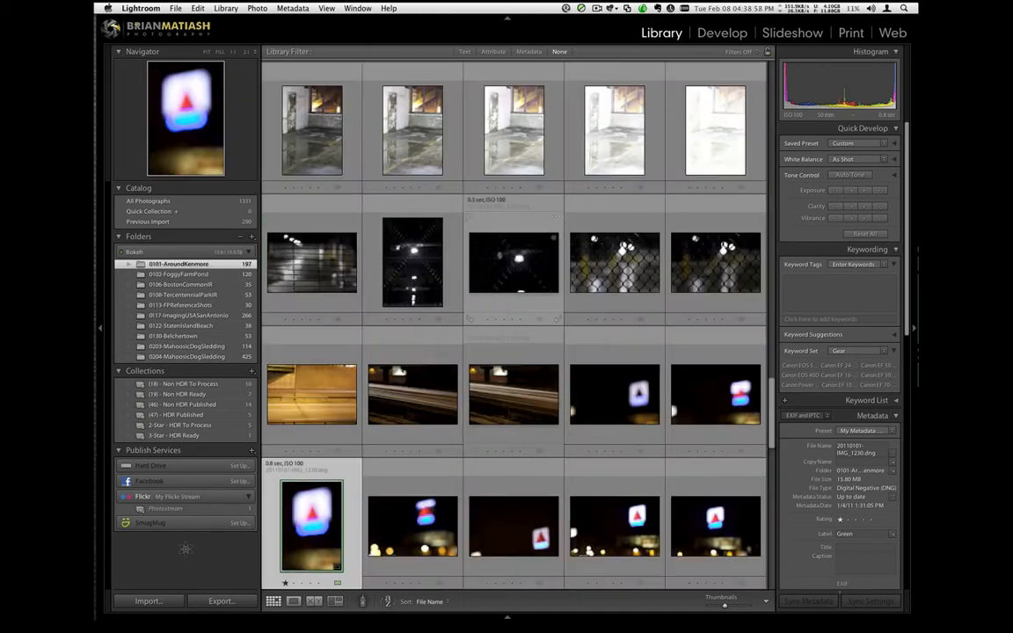
pyautogui.click(380, 406)
pyautogui.doubleClick(380, 406)
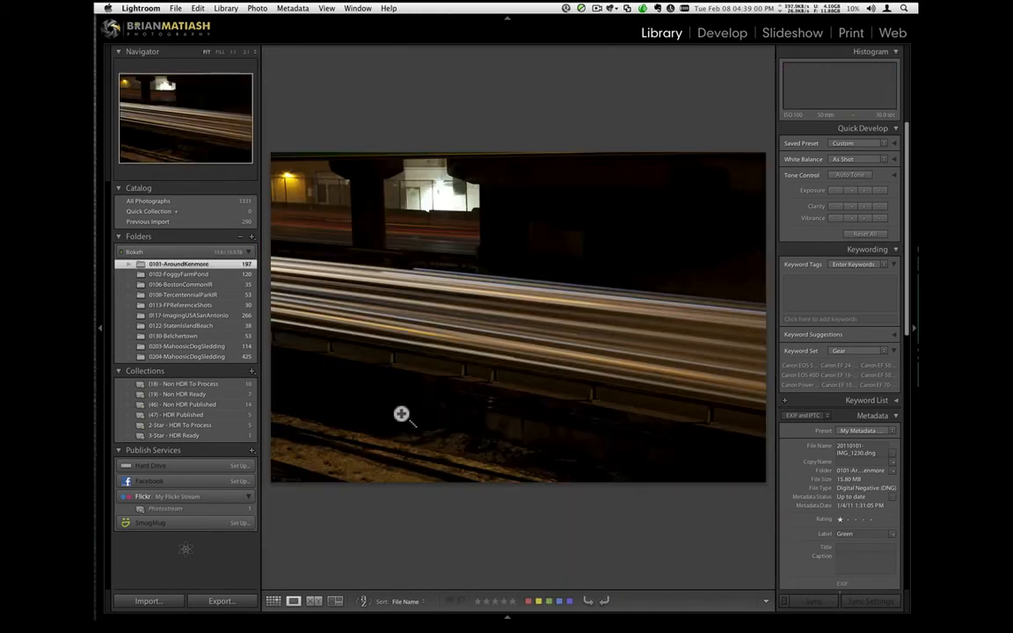
pyautogui.click(477, 601)
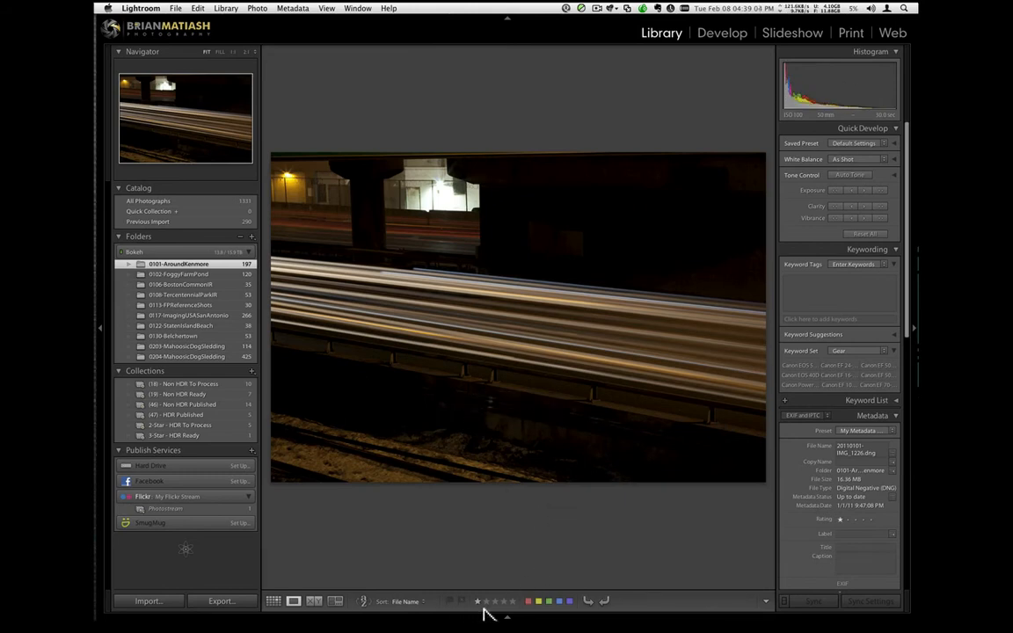
pyautogui.press('8')
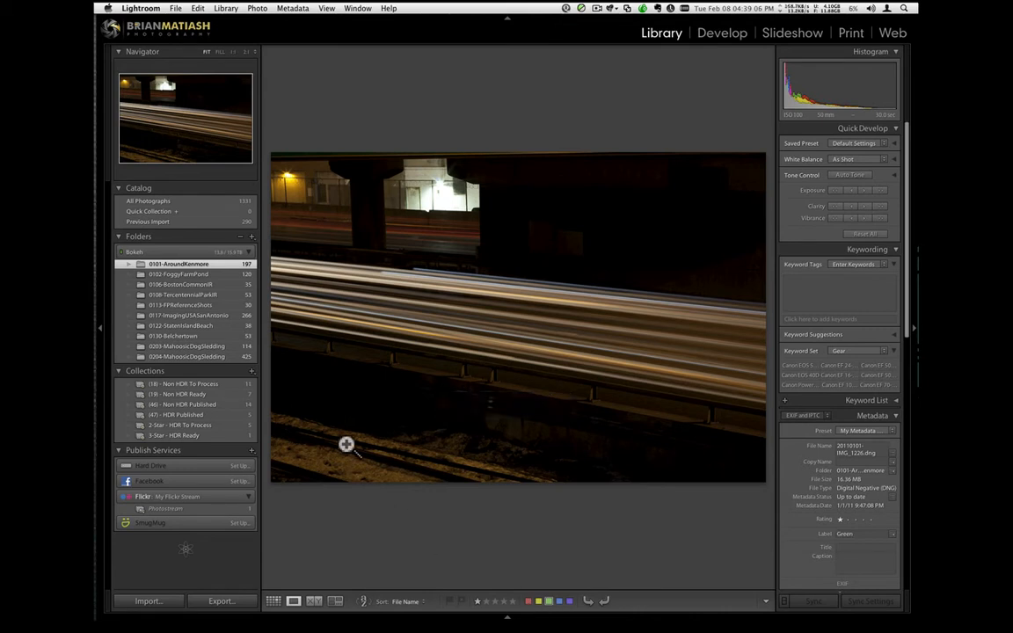
# Review the rating and label color rules of the (18) - Non HDR To Process smart collection without changing them.
pyautogui.rightClick(209, 388)
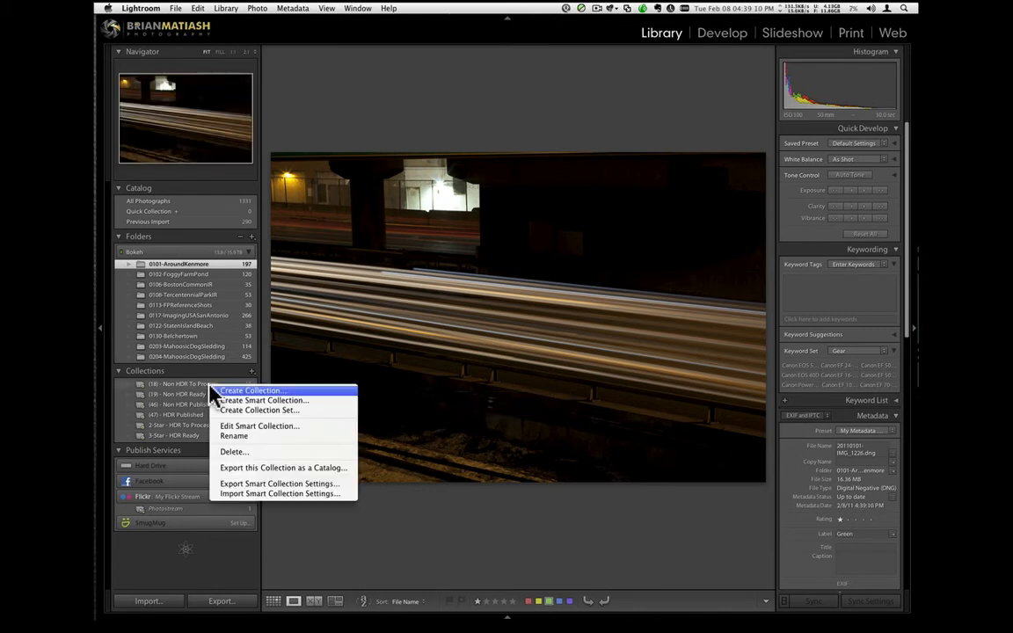
pyautogui.click(349, 430)
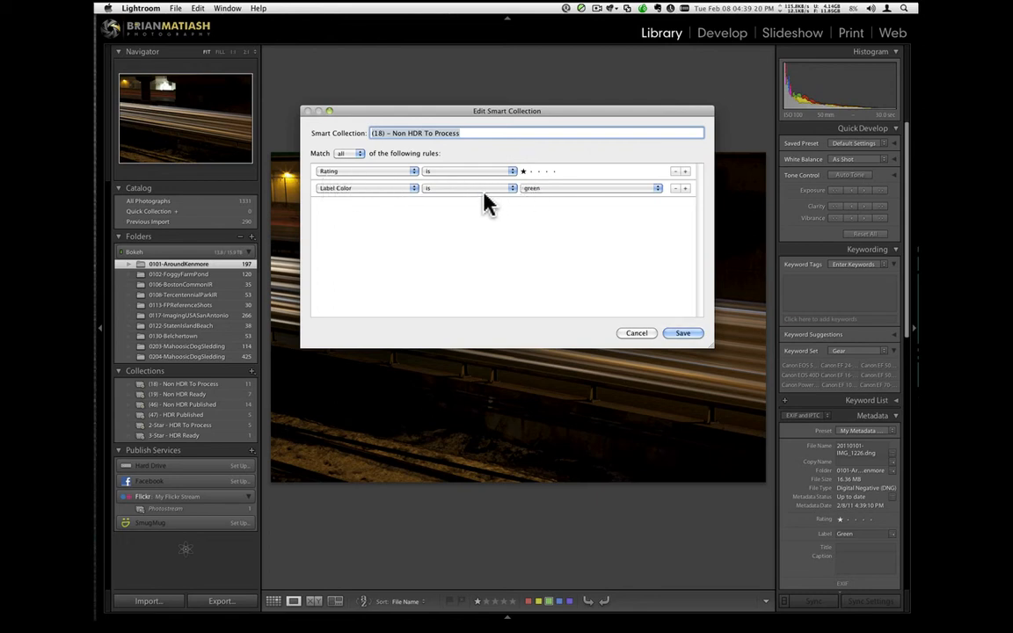
pyautogui.click(637, 333)
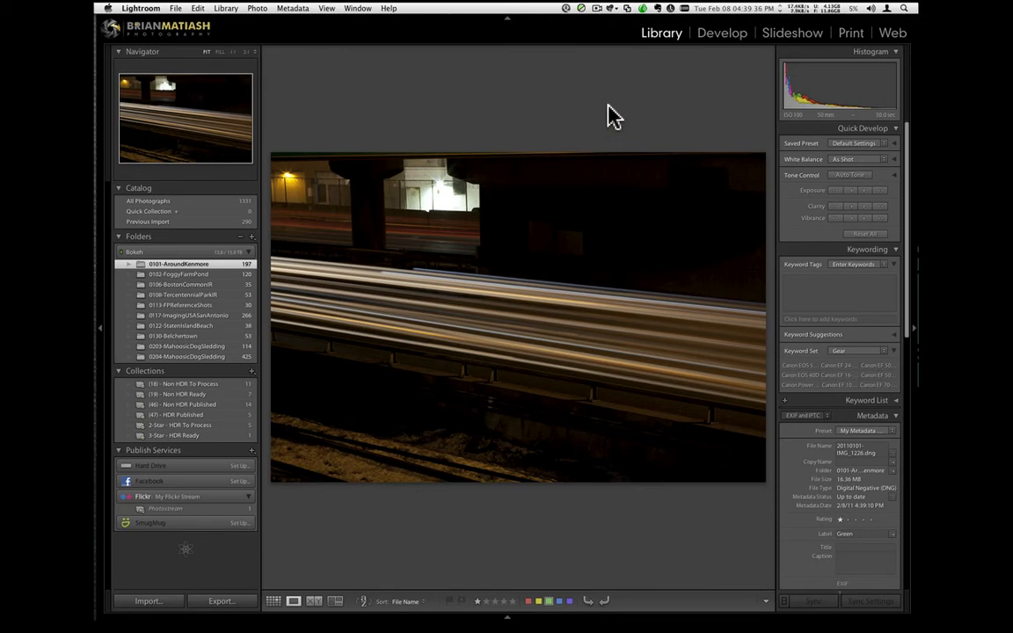
# Flag the light trails photo IMG_1226.dng as rejected and undo the flag.
pyautogui.press('x')
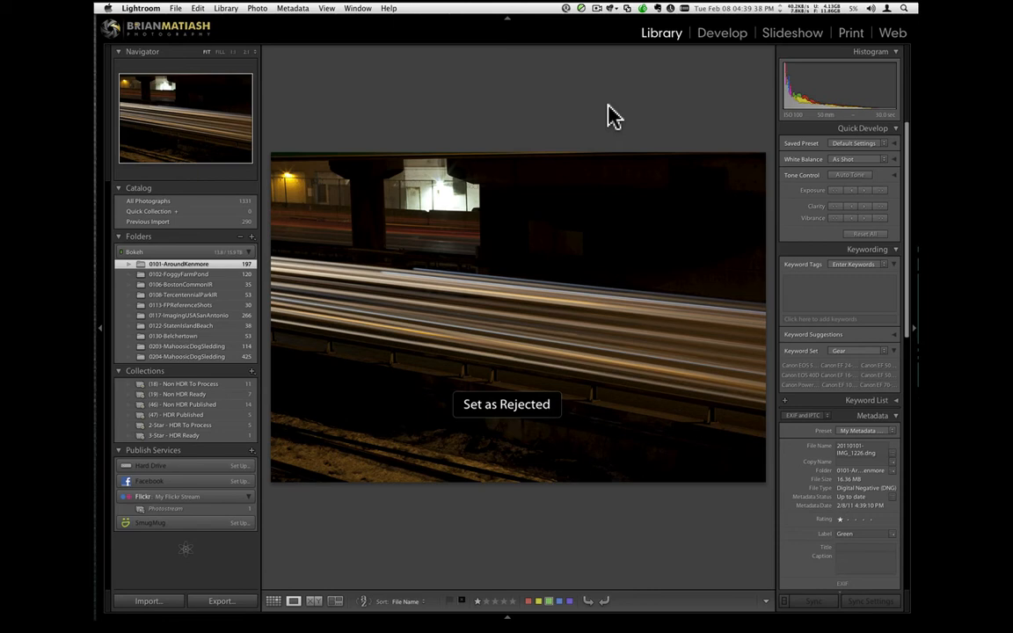
pyautogui.press('super+z')
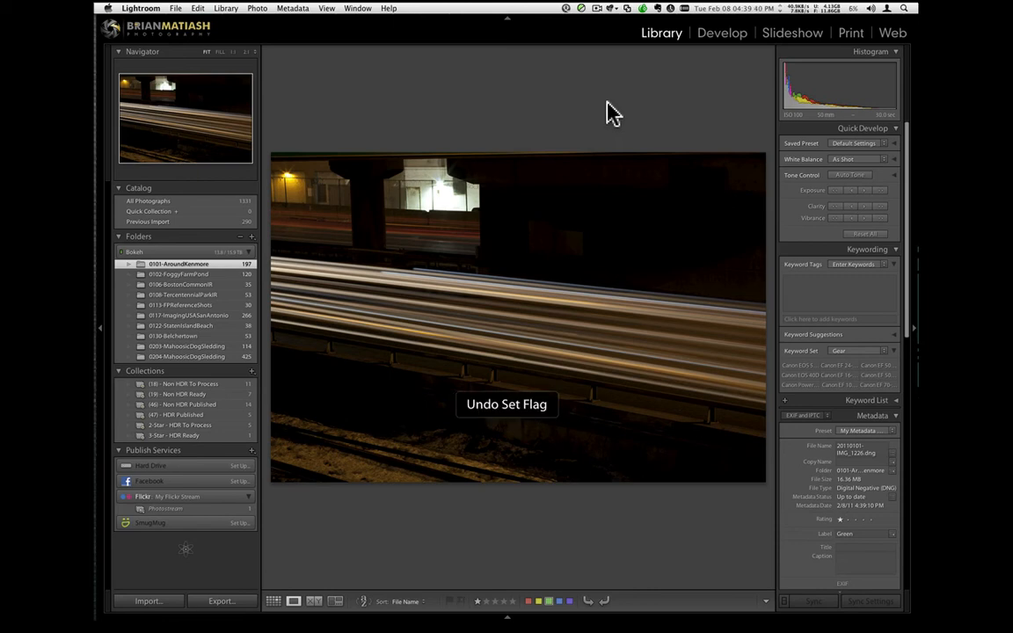
# Switch to Photoshop and inspect the beams and sky opening on the right side of the covered bridge photo.
pyautogui.press('super+Tab')
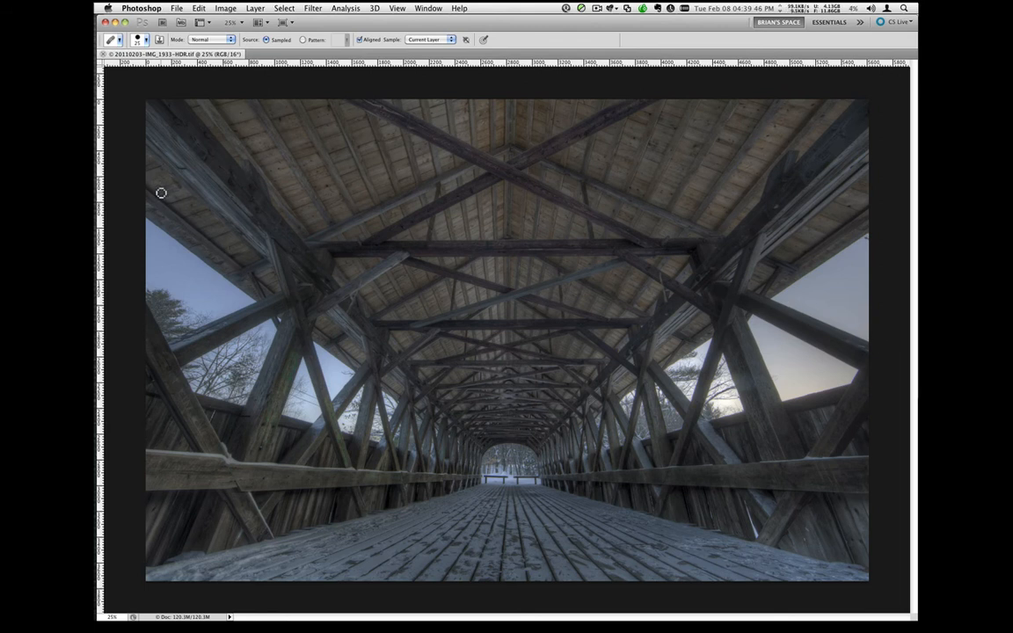
pyautogui.press('z')
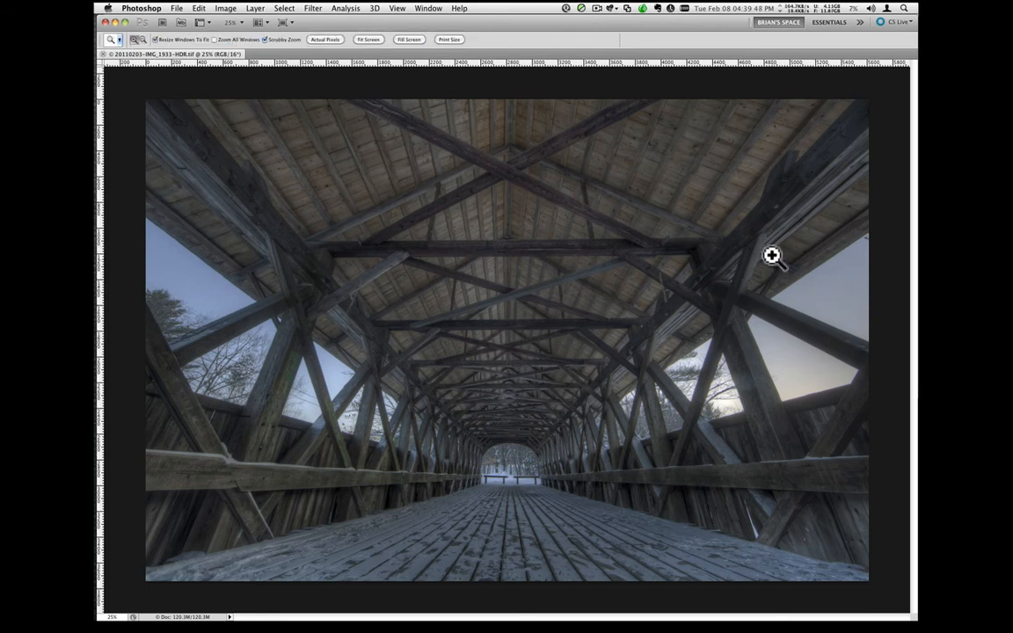
pyautogui.moveTo(726, 229); pyautogui.dragTo(827, 372)
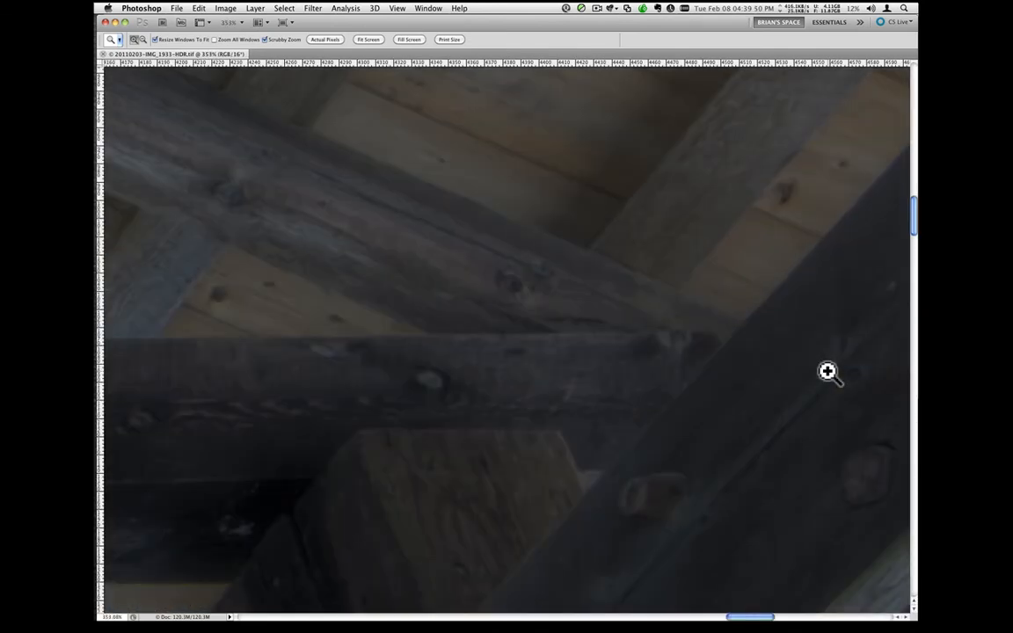
pyautogui.press('super+minus')
pyautogui.press('super+minus')
pyautogui.press('super+minus')
pyautogui.press('super+minus')
pyautogui.press('super+minus')
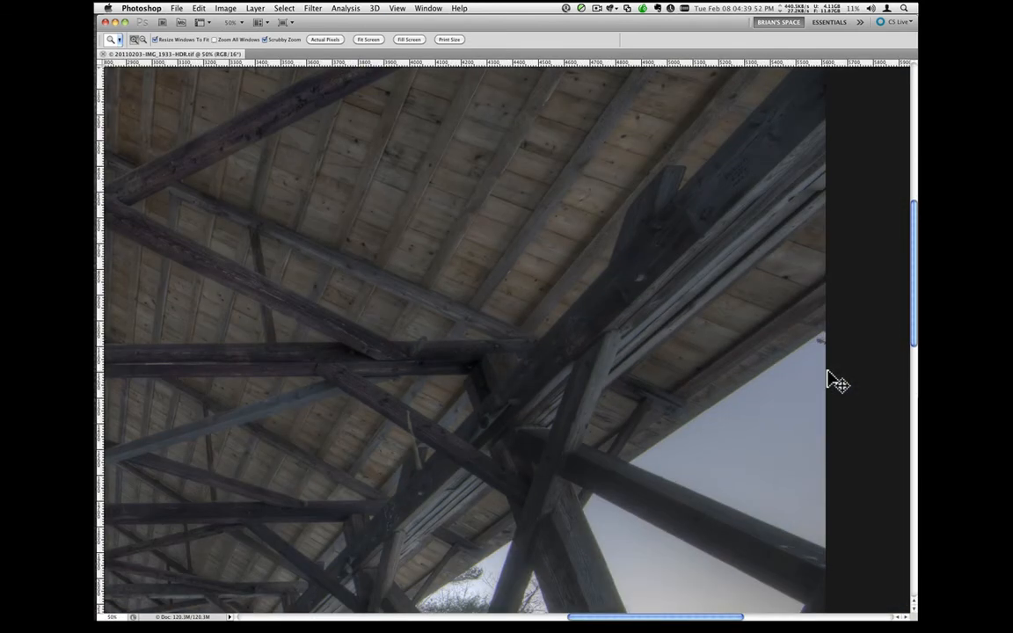
pyautogui.moveTo(769, 430); pyautogui.dragTo(756, 283)
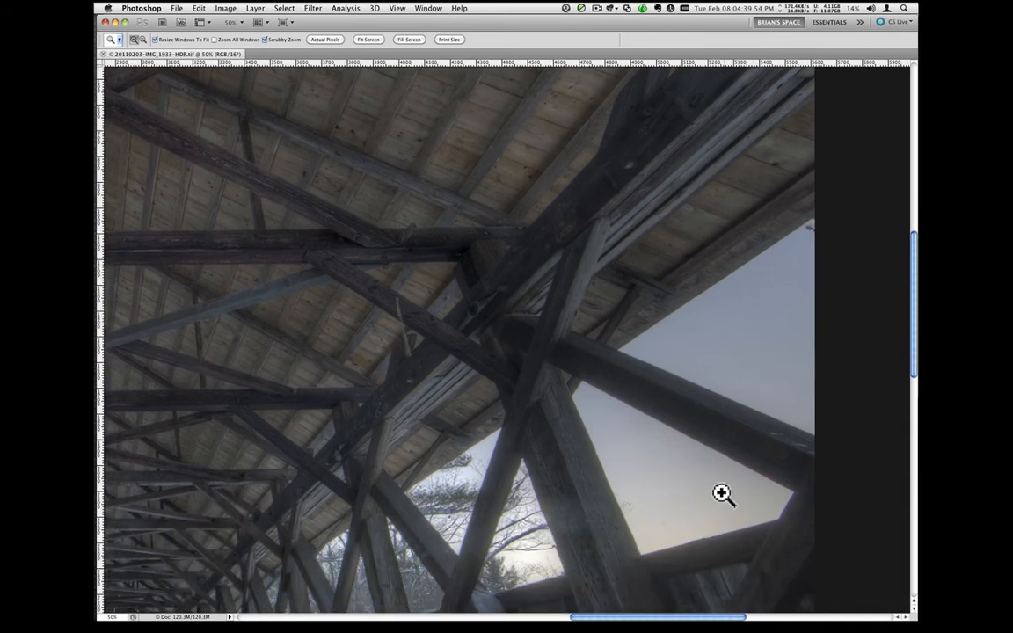
# Examine the beam edges around the right-hand sky opening at 200% for color fringing, and return to the full image.
pyautogui.click(780, 524)
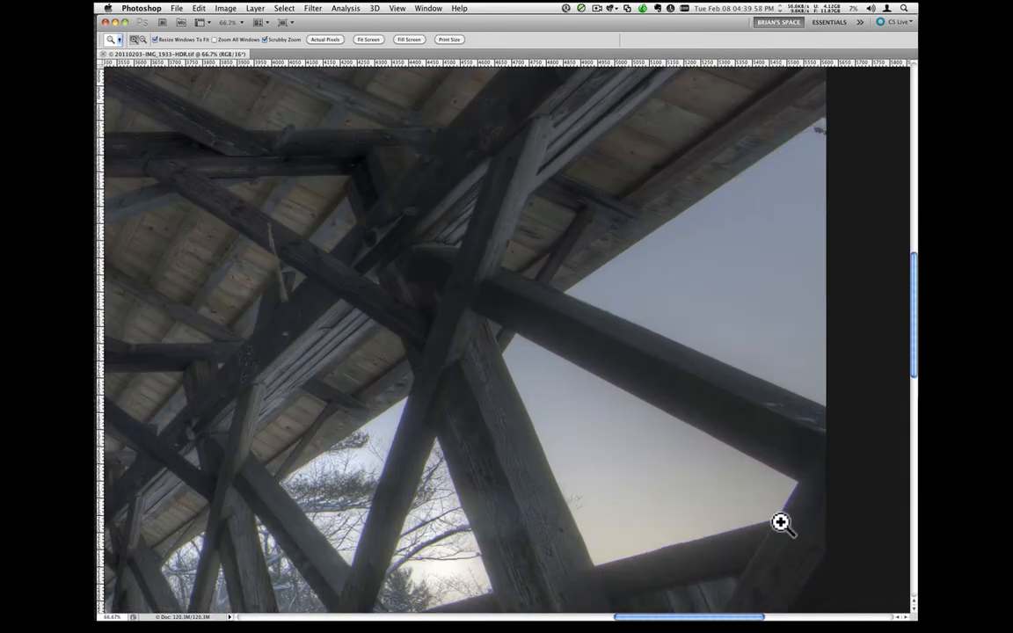
pyautogui.click(780, 524)
pyautogui.click(780, 524)
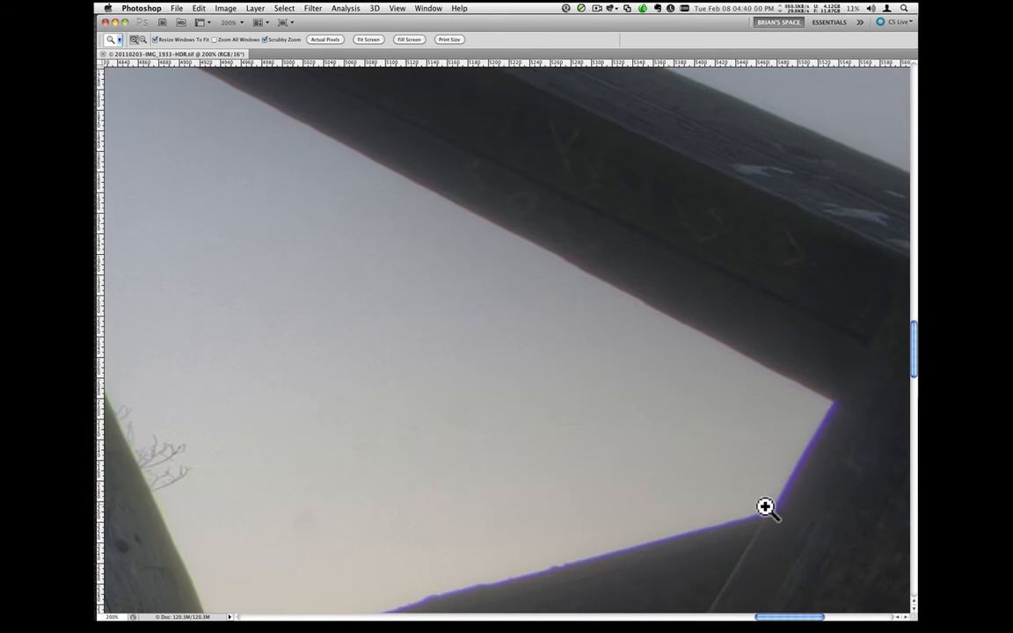
pyautogui.moveTo(439, 497); pyautogui.dragTo(455, 456)
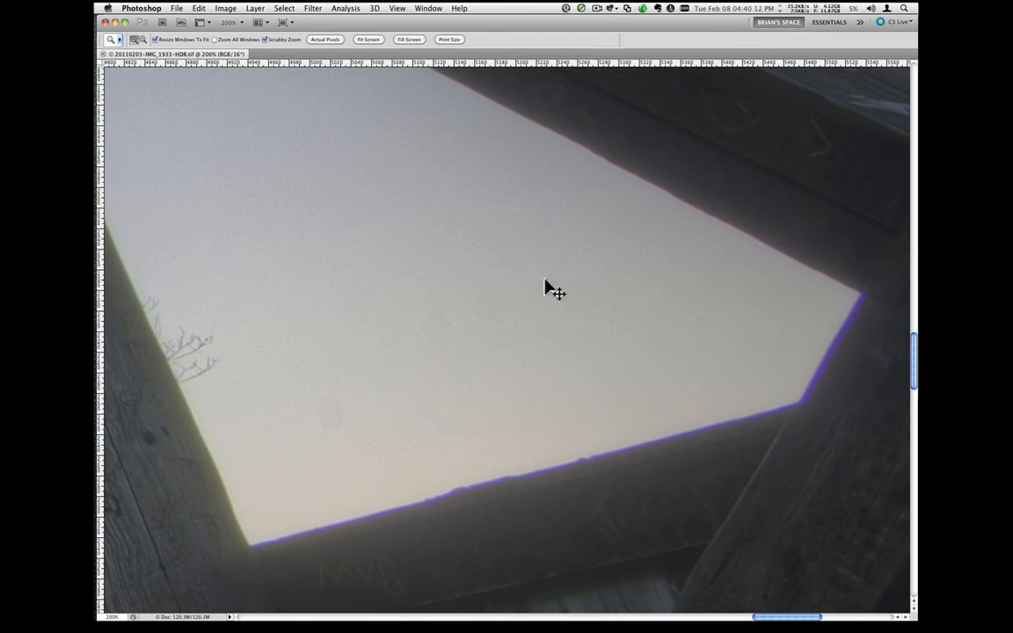
pyautogui.press('super+minus')
pyautogui.press('super+minus')
pyautogui.press('super+minus')
pyautogui.press('super+minus')
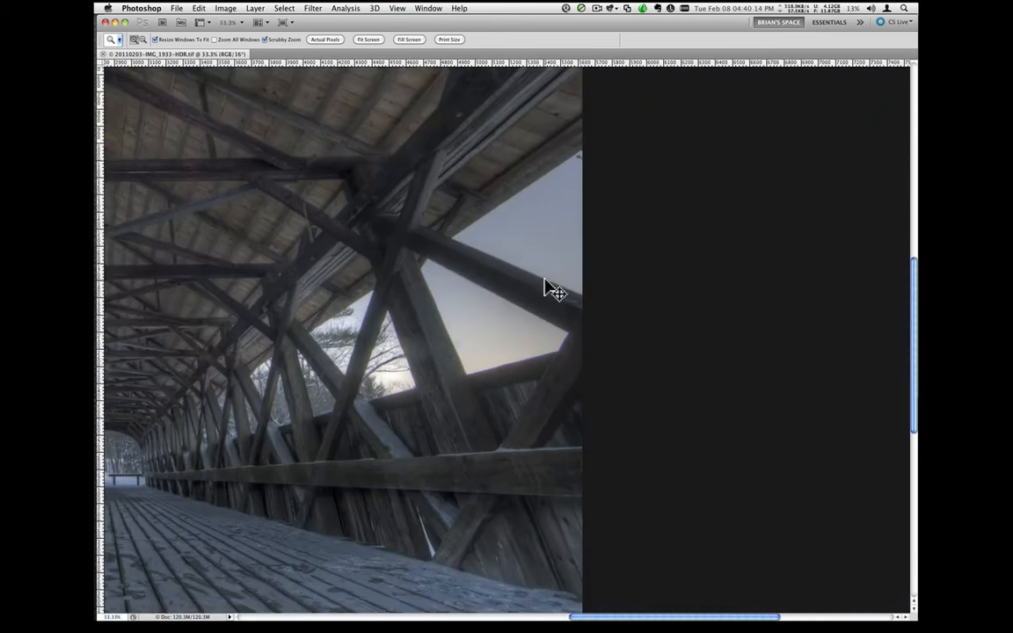
pyautogui.press('super+0')
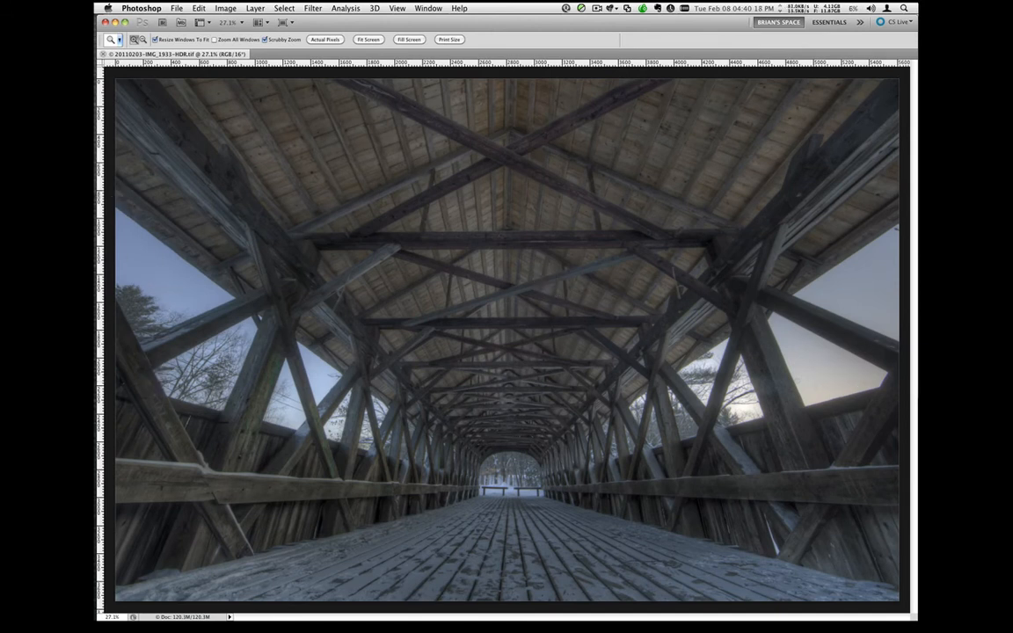
# Select the sky areas in the bridge's right-hand openings with the Quick Selection tool.
pyautogui.moveTo(915, 422); pyautogui.dragTo(473, 187)
pyautogui.click(472, 236)
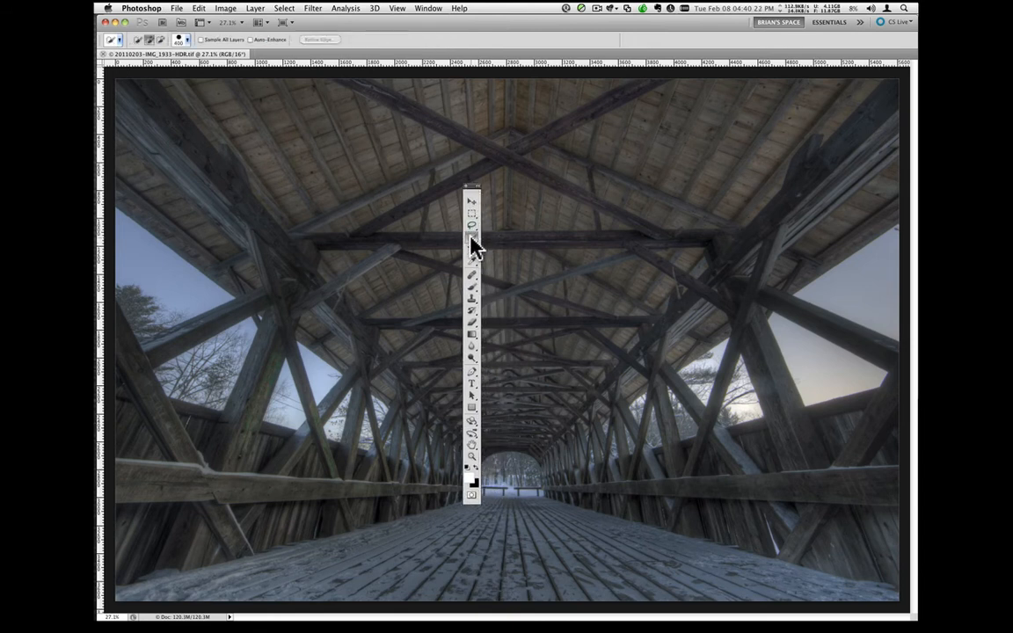
pyautogui.moveTo(804, 296); pyautogui.dragTo(872, 287)
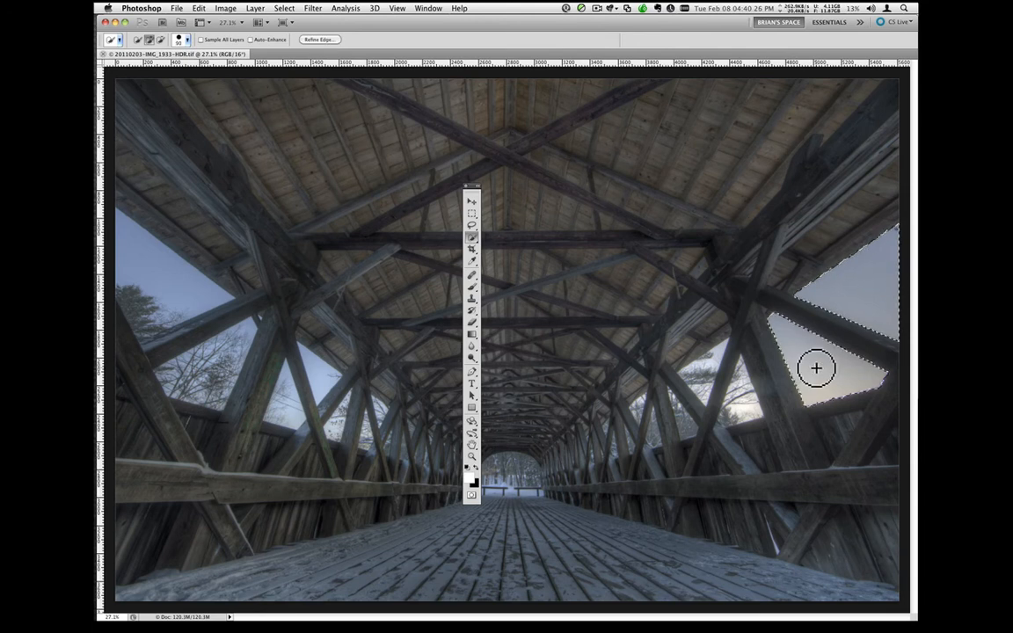
pyautogui.moveTo(816, 364); pyautogui.dragTo(744, 392)
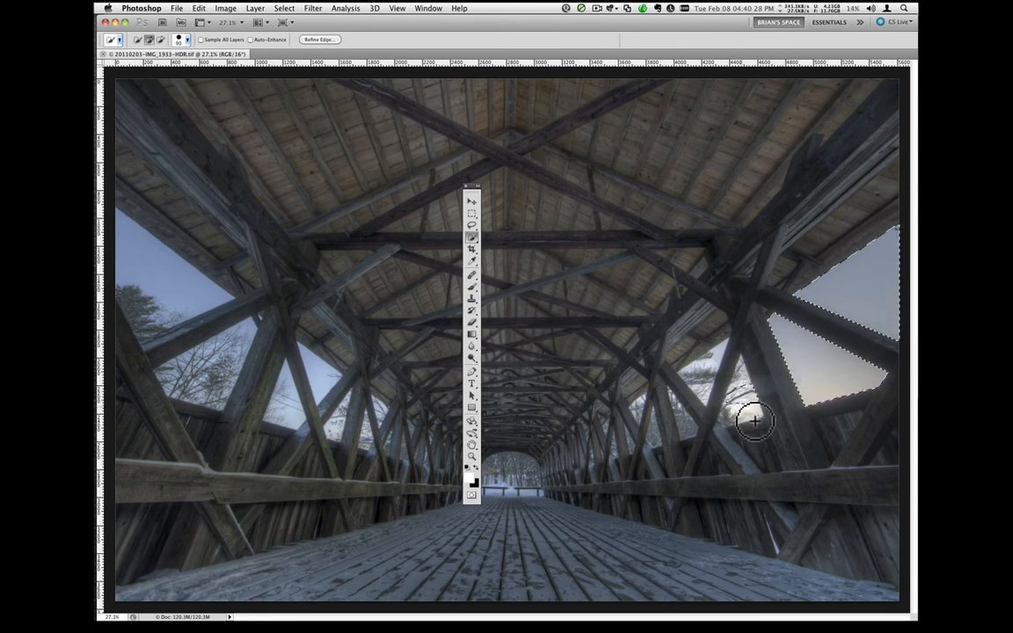
pyautogui.moveTo(739, 382)
pyautogui.mouseDown()
pyautogui.moveTo(740, 411)
pyautogui.moveTo(731, 413)
pyautogui.mouseUp()
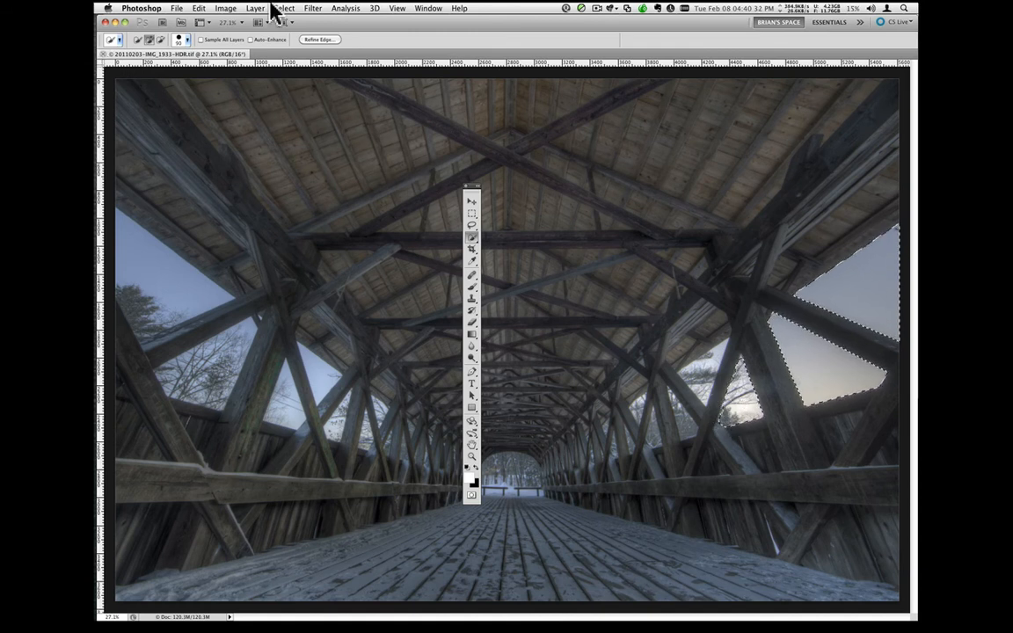
# Show the Topaz Labs filters available for the selected sky without applying one.
pyautogui.click(310, 8)
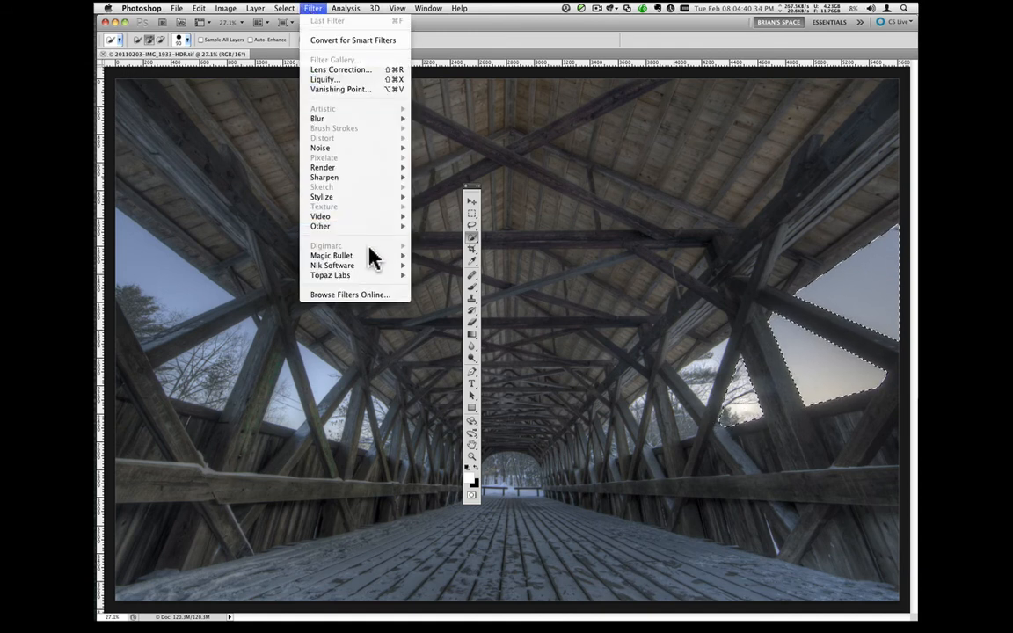
pyautogui.moveTo(374, 279)
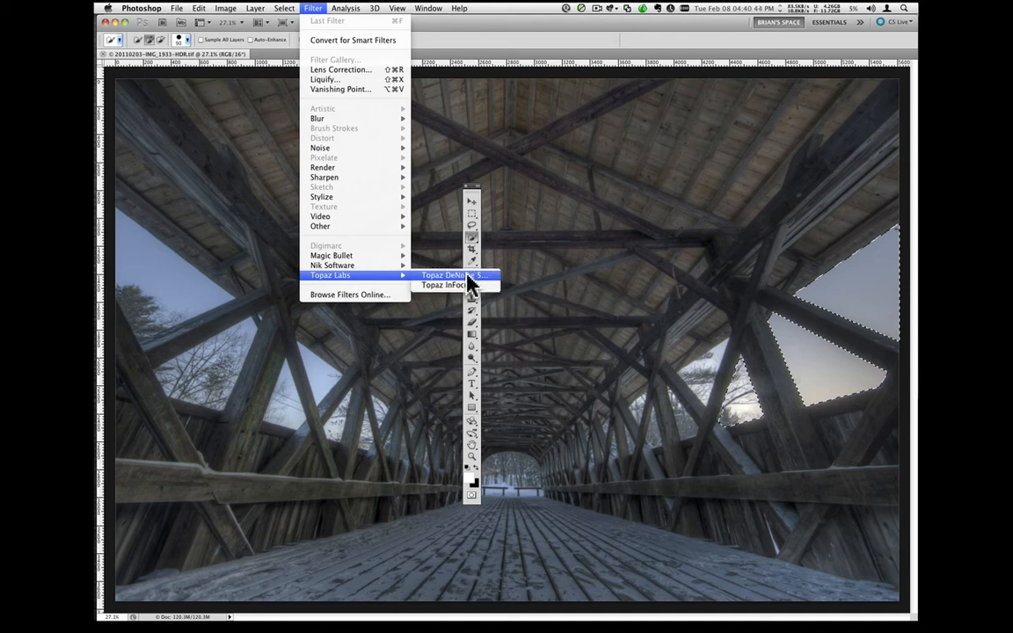
pyautogui.click(613, 286)
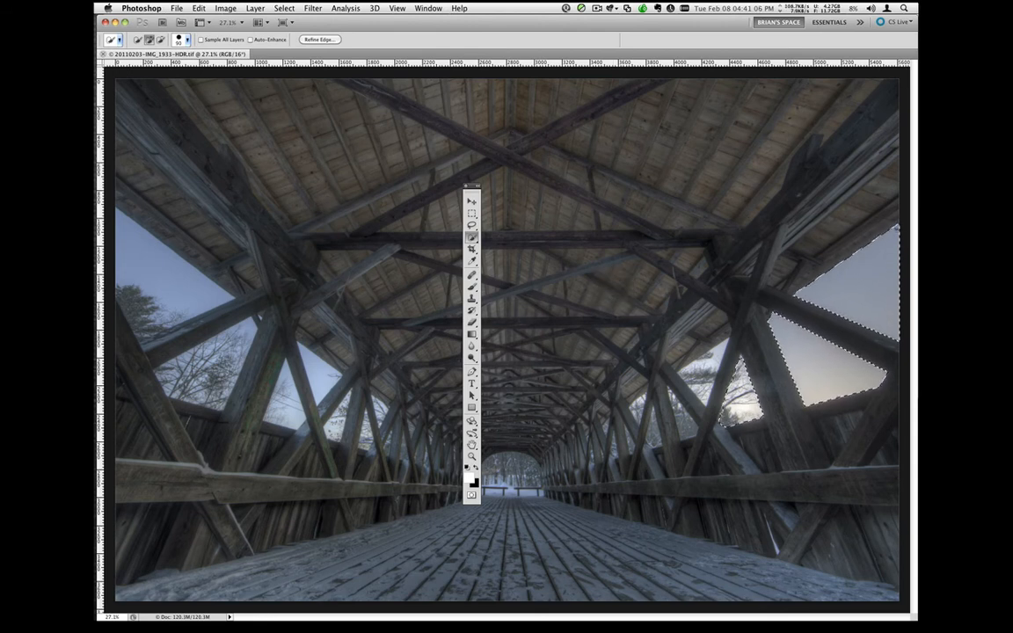
pyautogui.press('super+Tab')
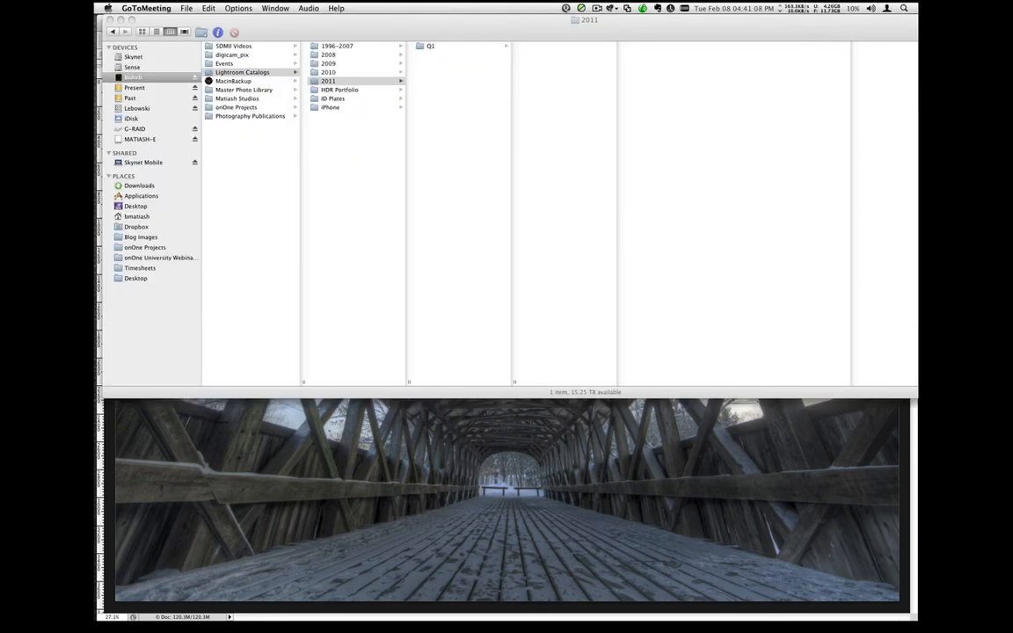
pyautogui.click(789, 546)
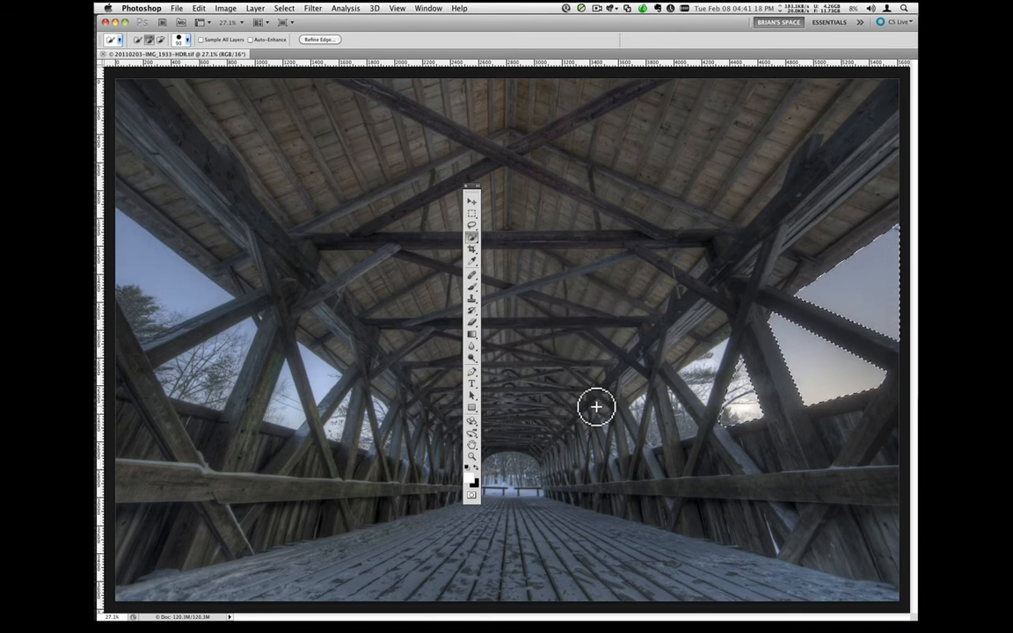
# Deselect the sky and clone out the benches at the far end of the bridge with the Clone Stamp tool.
pyautogui.press('super+d')
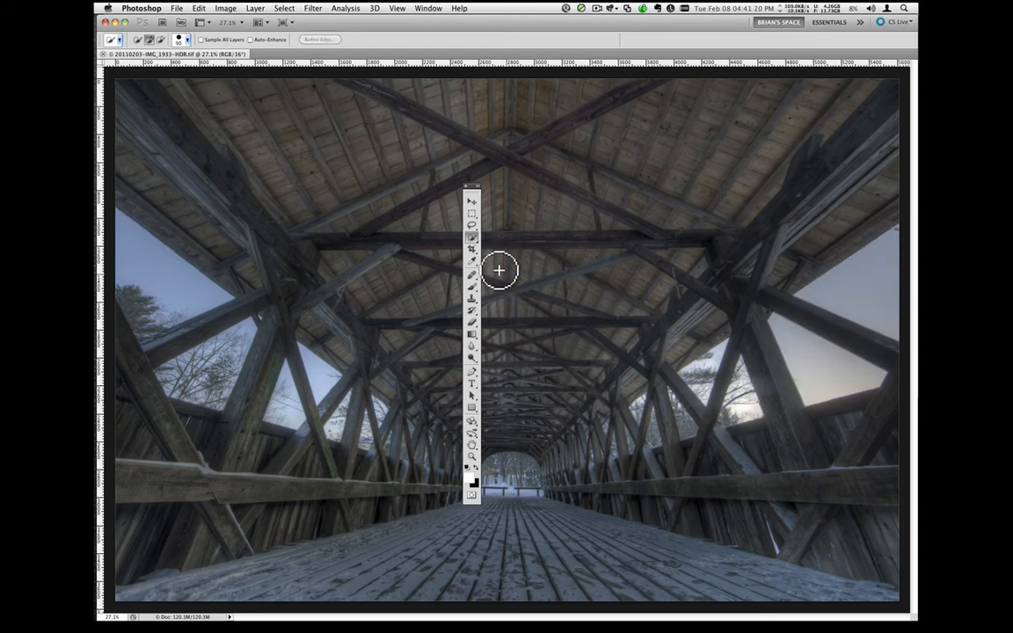
pyautogui.moveTo(471, 190); pyautogui.dragTo(731, 203)
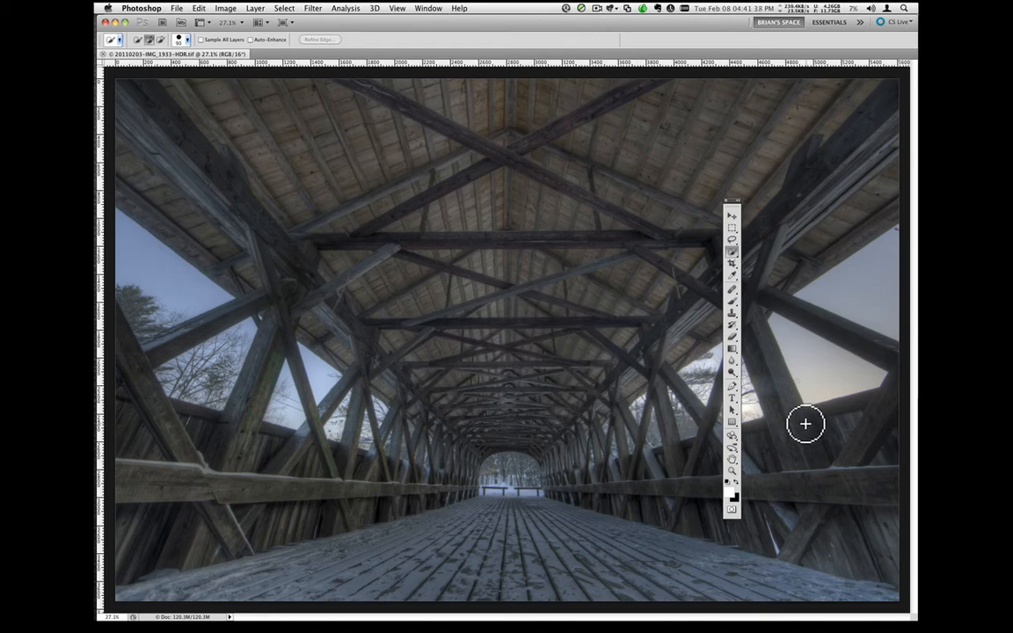
pyautogui.click(731, 314)
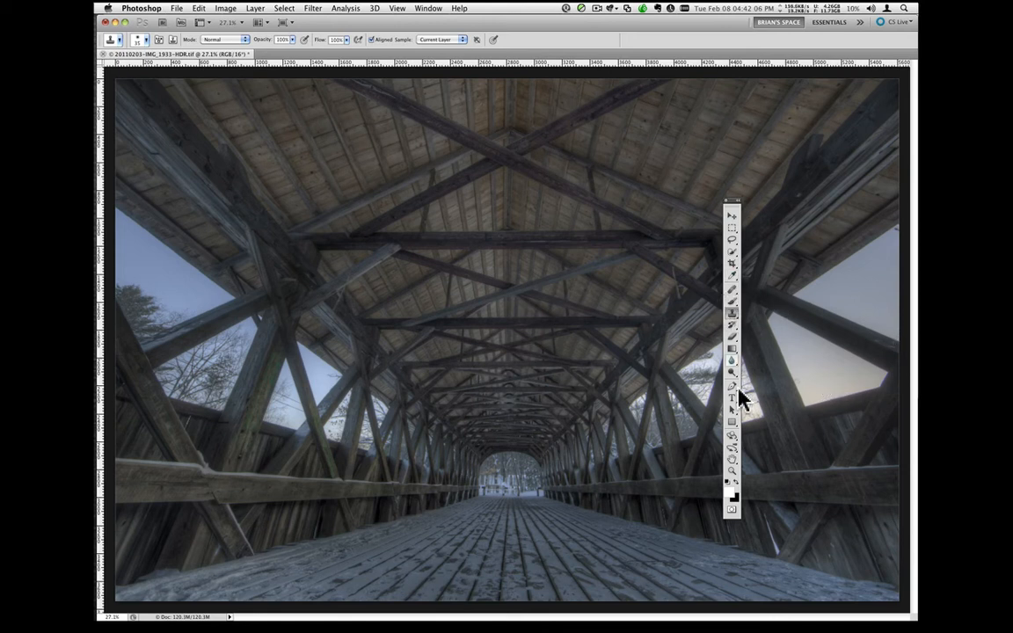
# Inspect the right-hand sky and remove the small speck at its outer edge with the Content-Aware Spot Healing Brush.
pyautogui.click(731, 472)
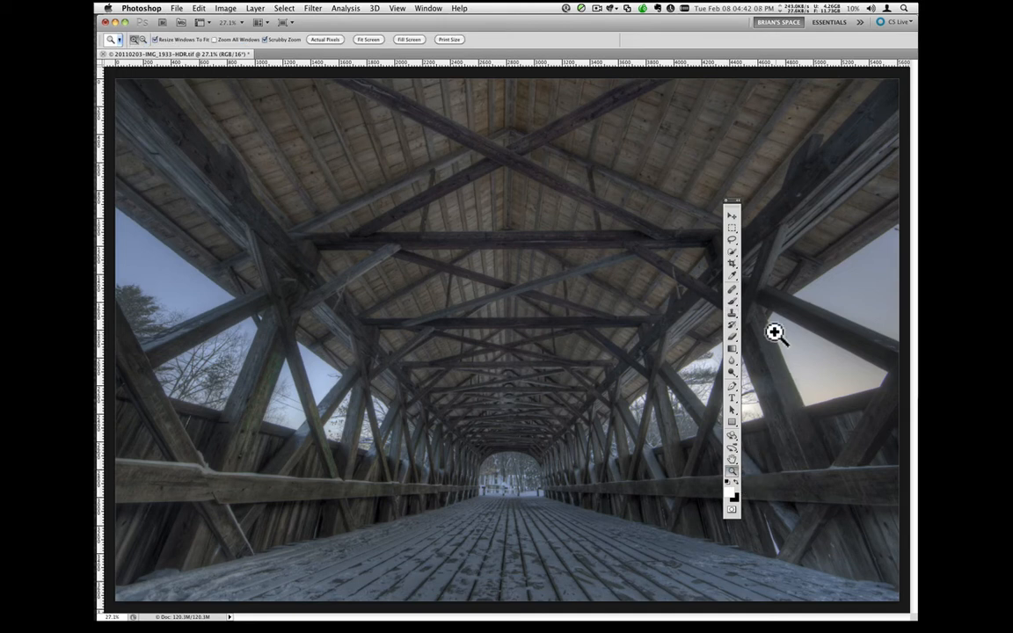
pyautogui.moveTo(776, 332); pyautogui.dragTo(844, 445)
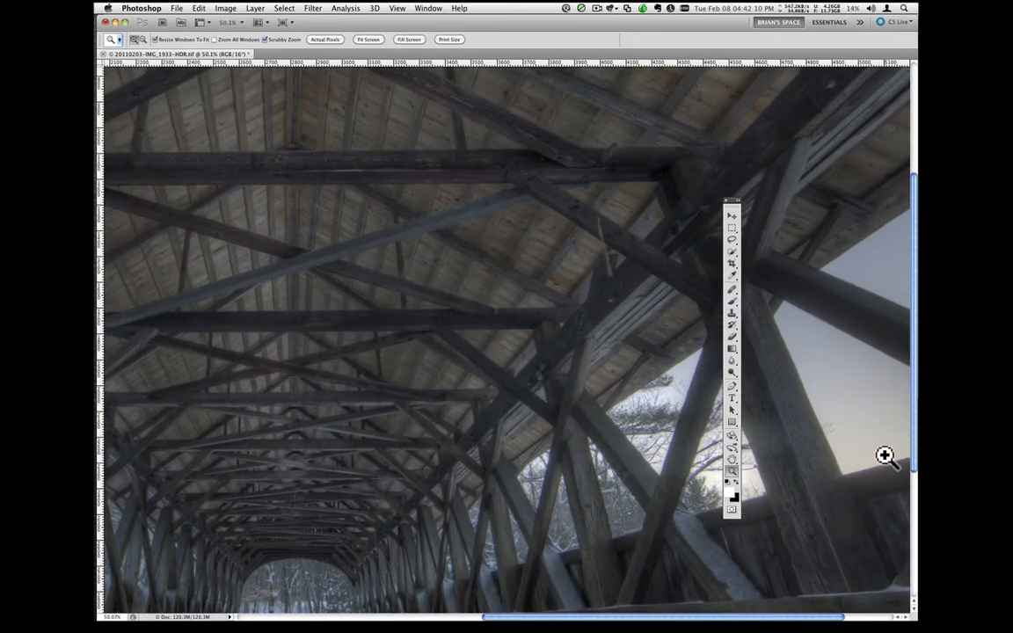
pyautogui.click(857, 456)
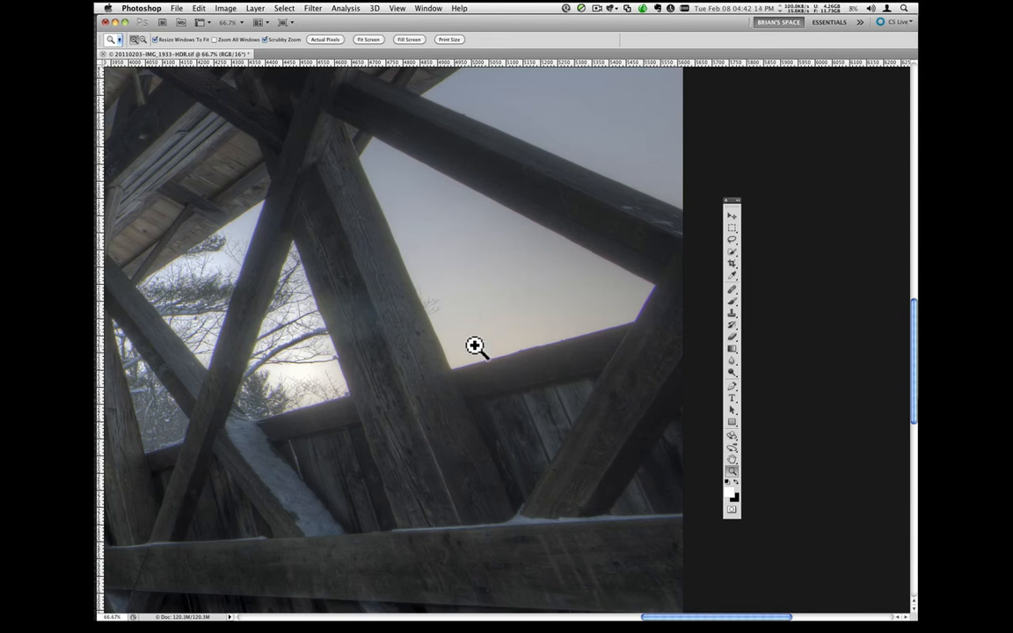
pyautogui.press('super+0')
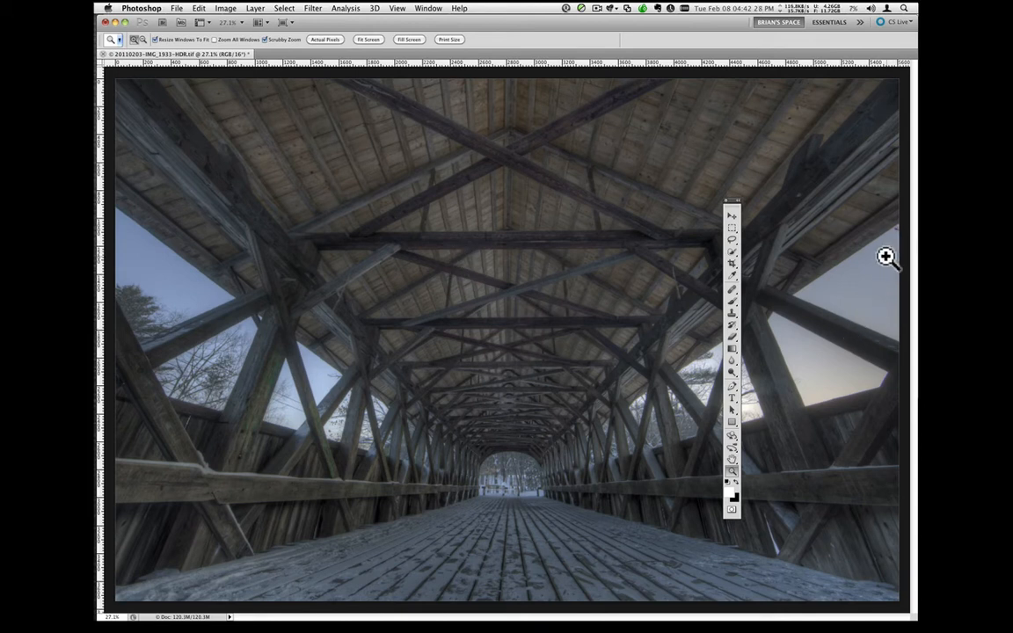
pyautogui.click(733, 290)
pyautogui.click(734, 292)
pyautogui.click(774, 290)
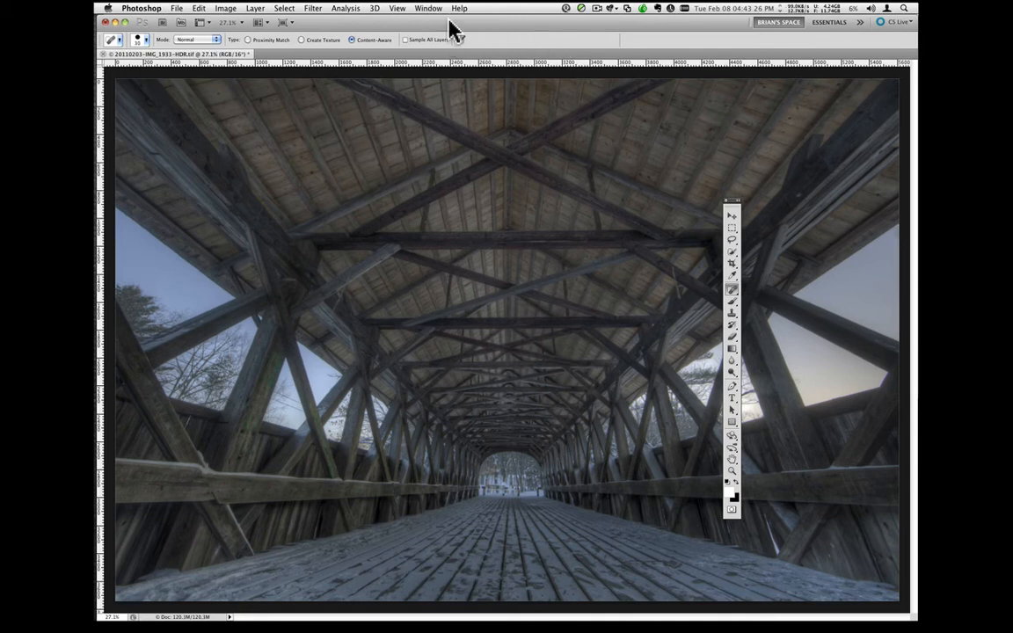
# Place the onOne Software panel over the middle of the covered bridge photo.
pyautogui.press('super+Tab')
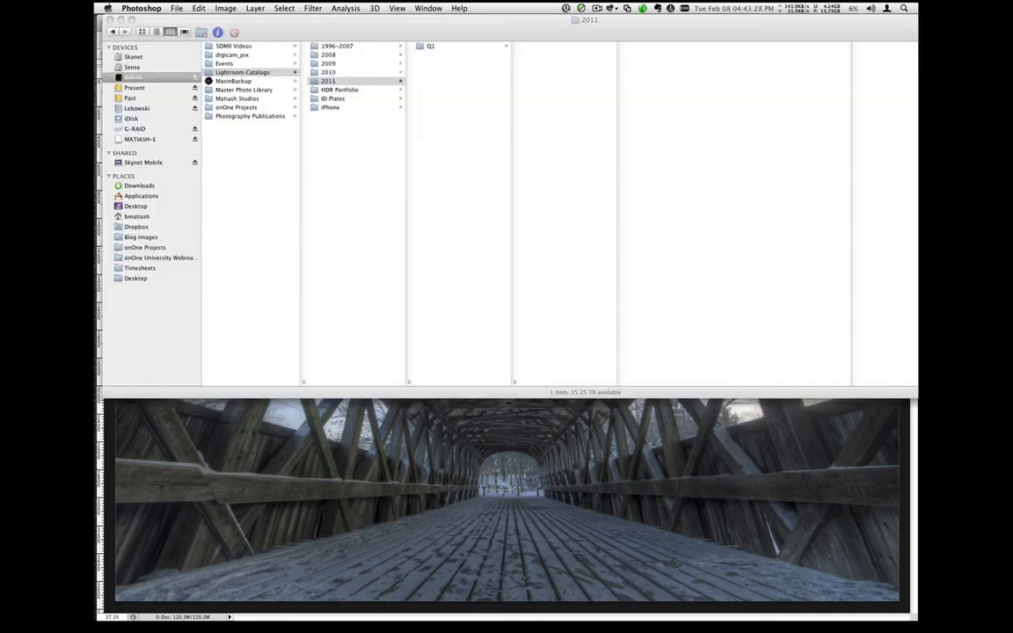
pyautogui.click(729, 564)
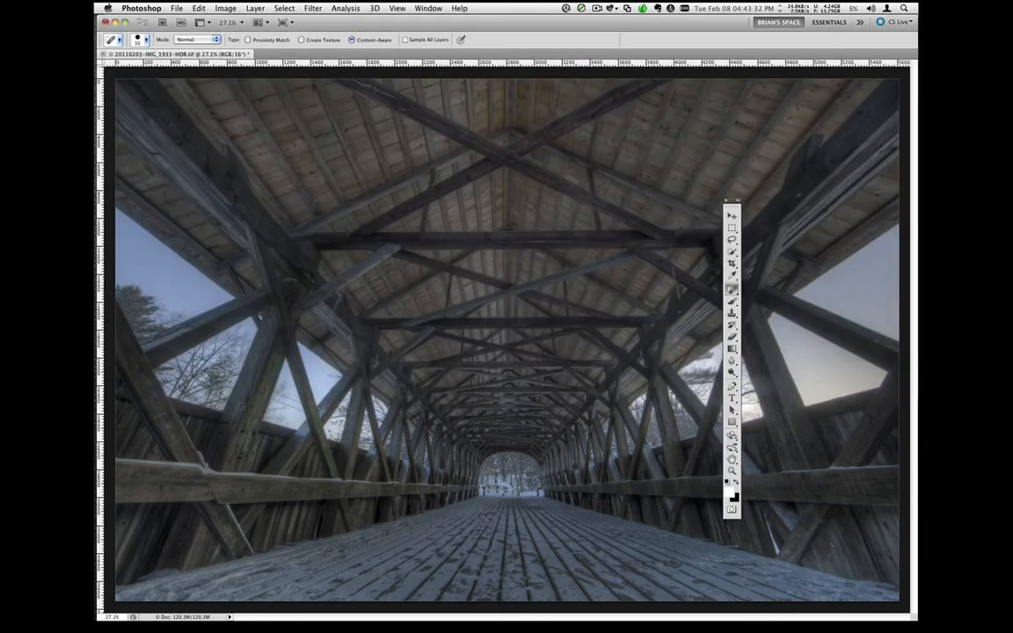
pyautogui.moveTo(829, 412); pyautogui.dragTo(523, 250)
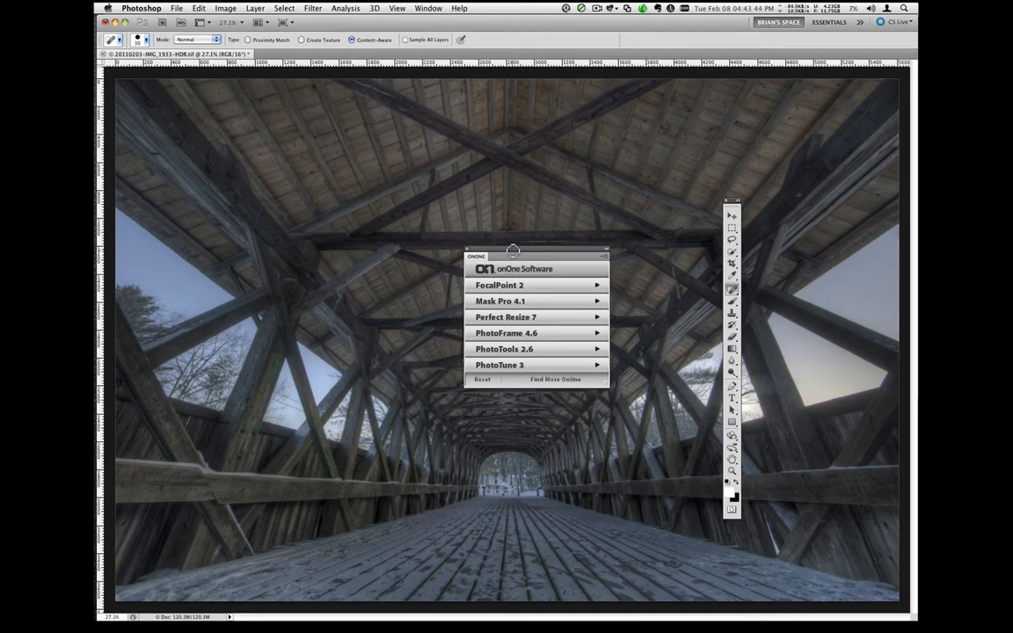
# Move the onOne Software panel off the photo and show the tools grouped with the Spot Healing Brush.
pyautogui.moveTo(512, 250); pyautogui.dragTo(917, 351)
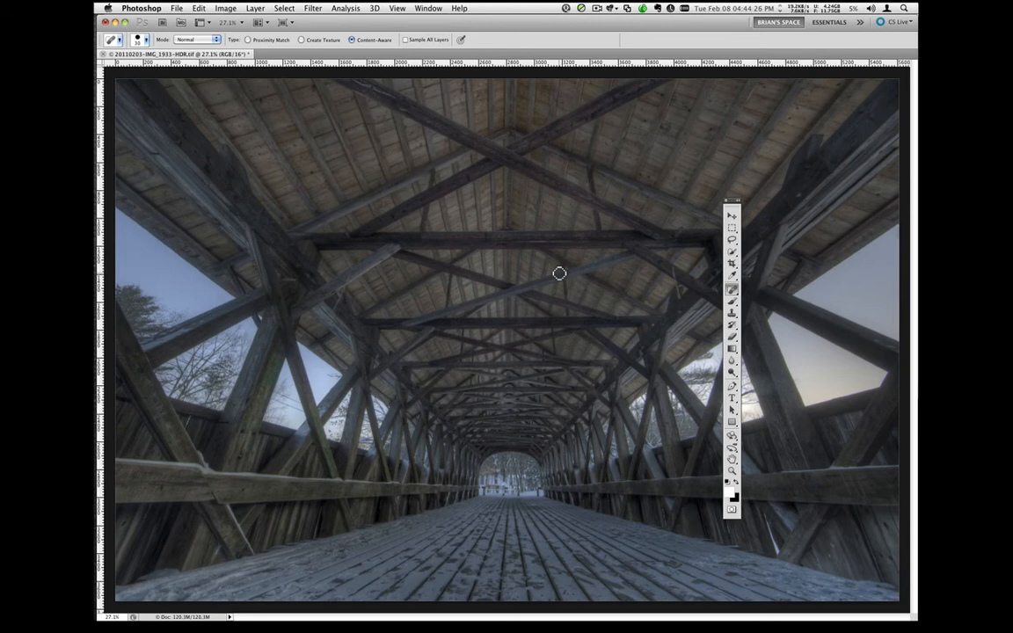
pyautogui.click(734, 291)
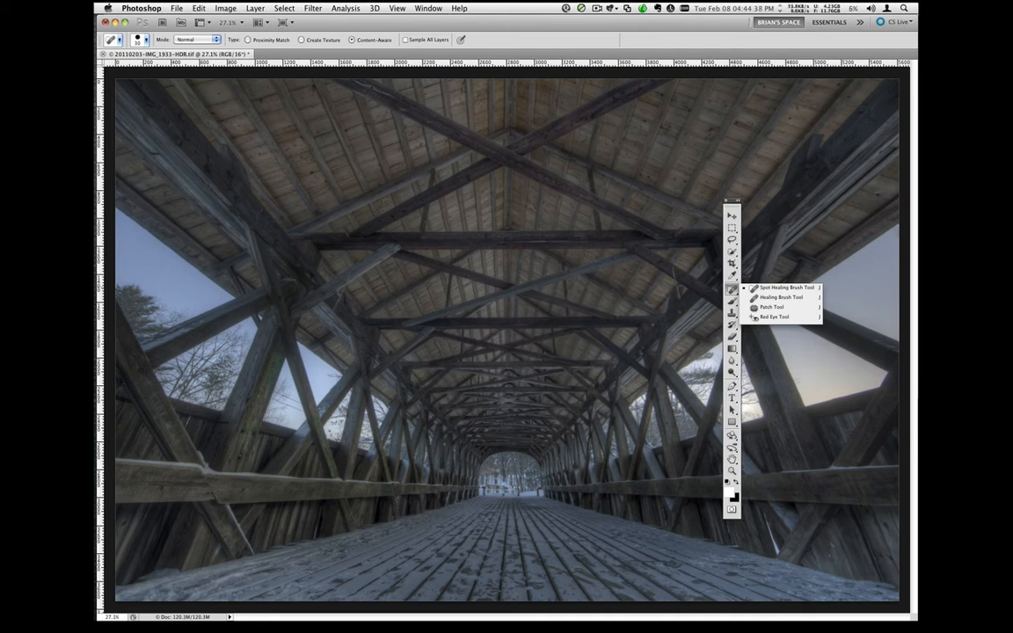
pyautogui.press('Escape')
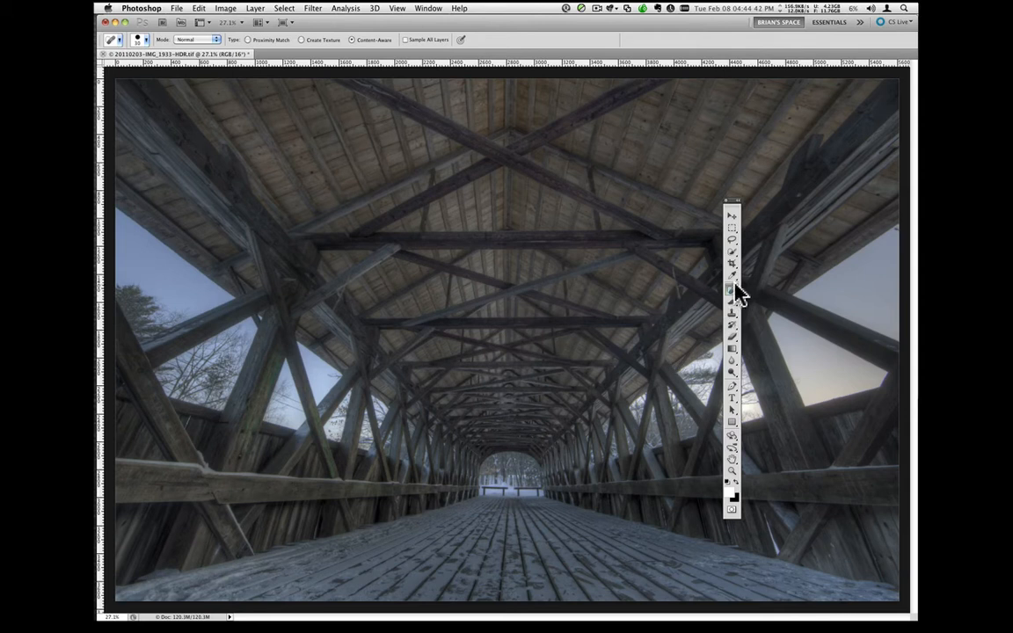
# Lasso the benches at the far end of the bridge, fill them with Content-Aware, and outline the filled area again.
pyautogui.click(732, 242)
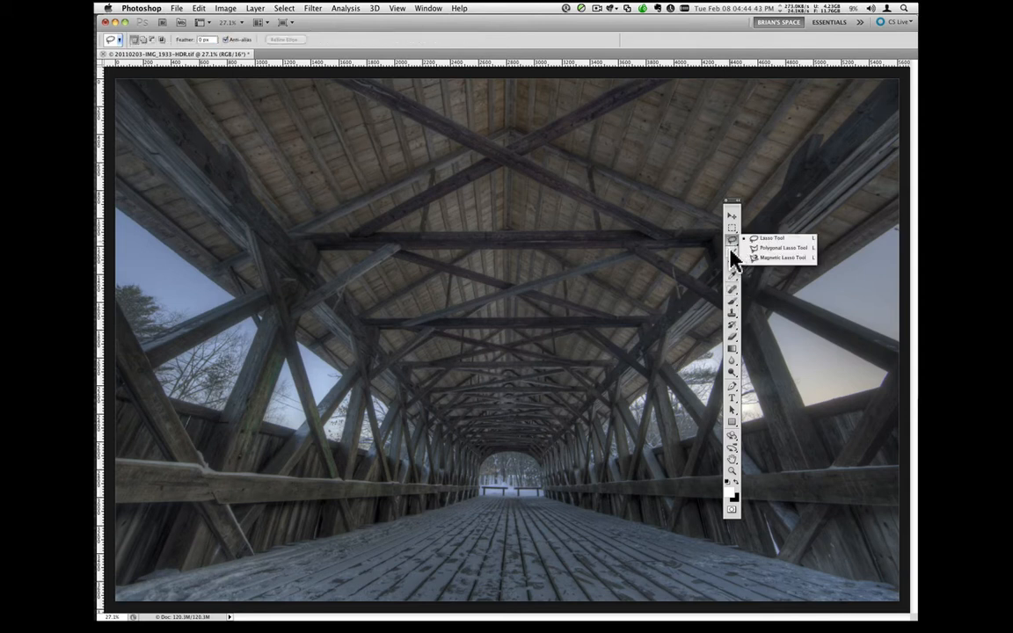
pyautogui.click(503, 479)
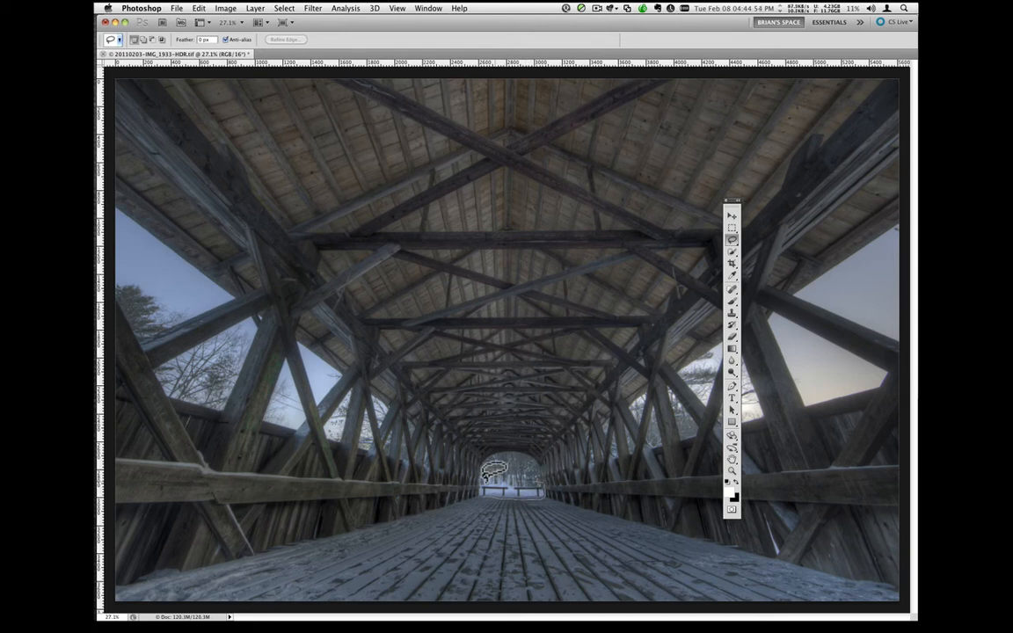
pyautogui.moveTo(502, 498); pyautogui.dragTo(506, 499)
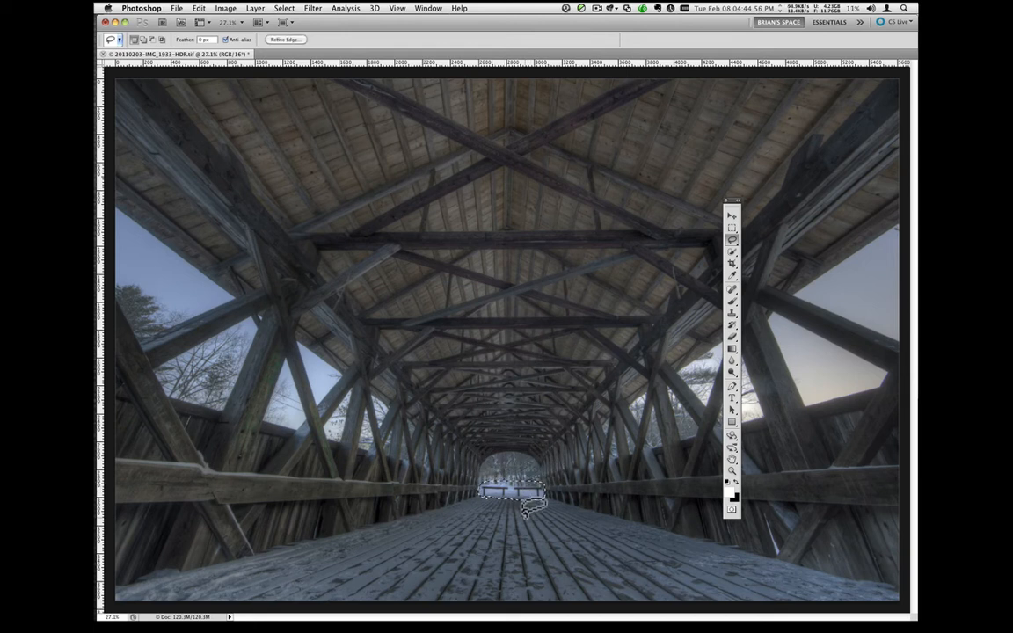
pyautogui.hotkey('shift', 'F5')
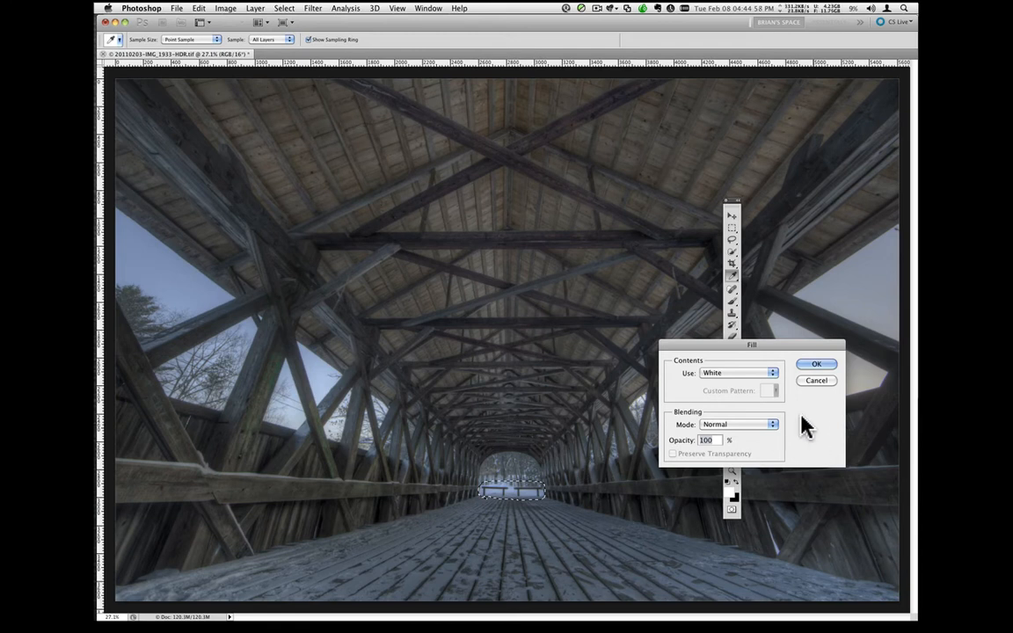
pyautogui.click(743, 374)
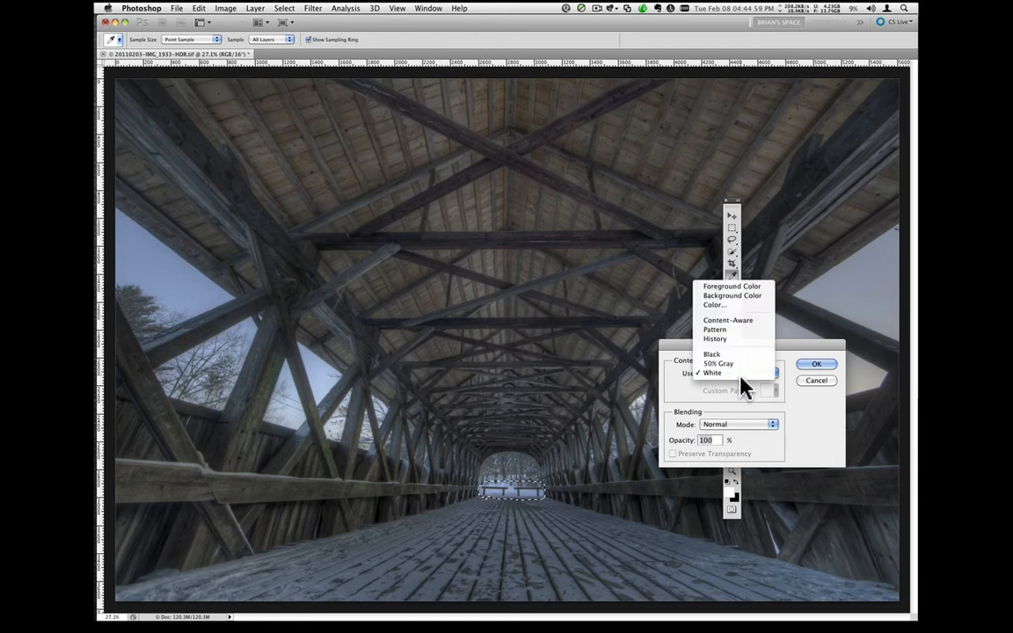
pyautogui.click(753, 321)
pyautogui.click(813, 363)
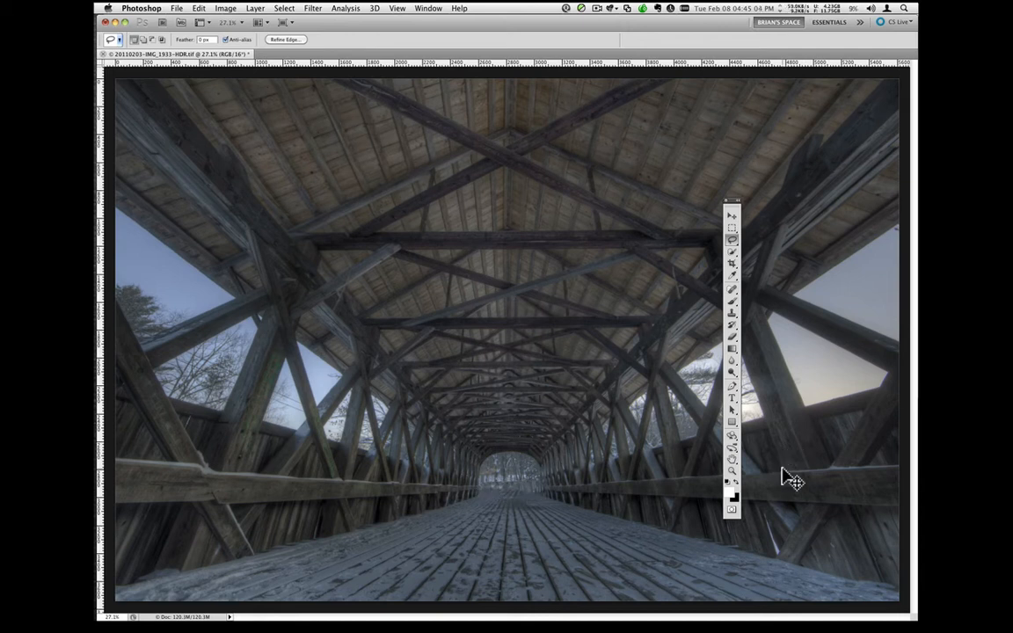
pyautogui.press('super+d')
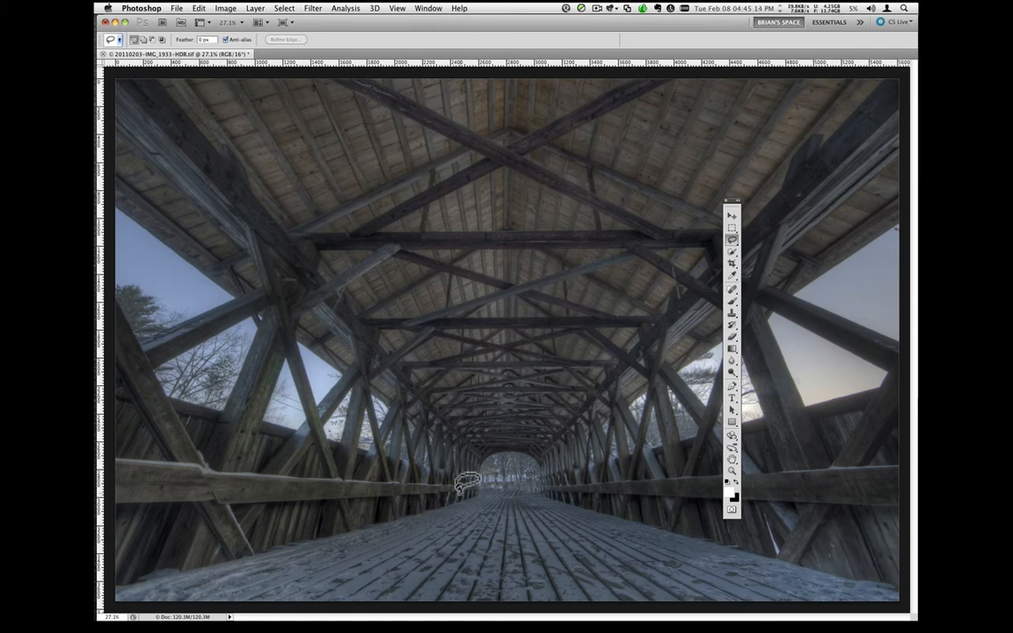
pyautogui.moveTo(480, 485); pyautogui.dragTo(545, 482)
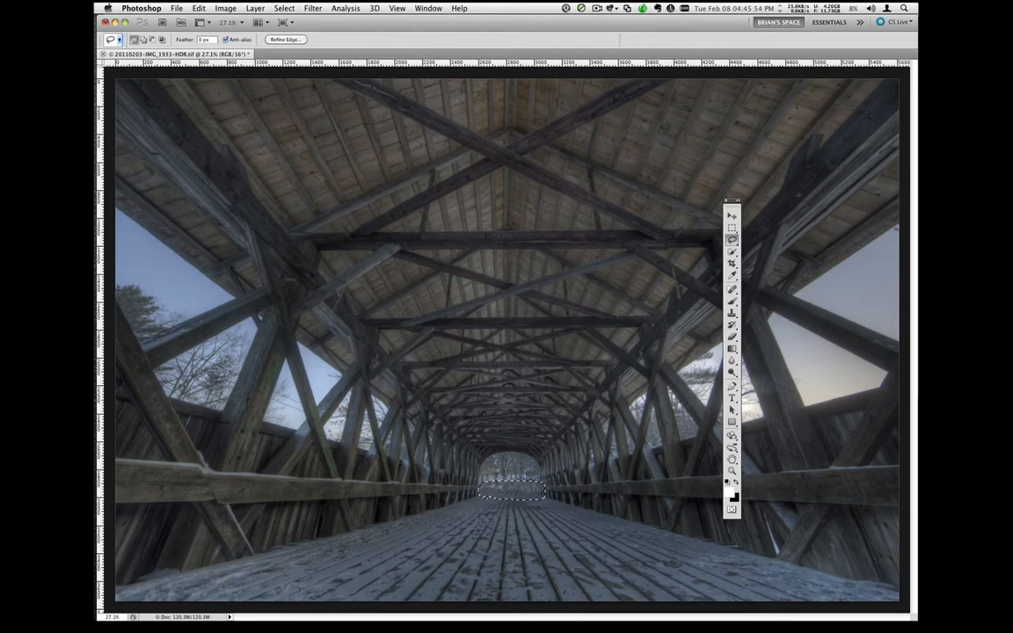
# Close the Finder window showing the 2011 catalog folder and return to Photoshop.
pyautogui.press('super+Tab')
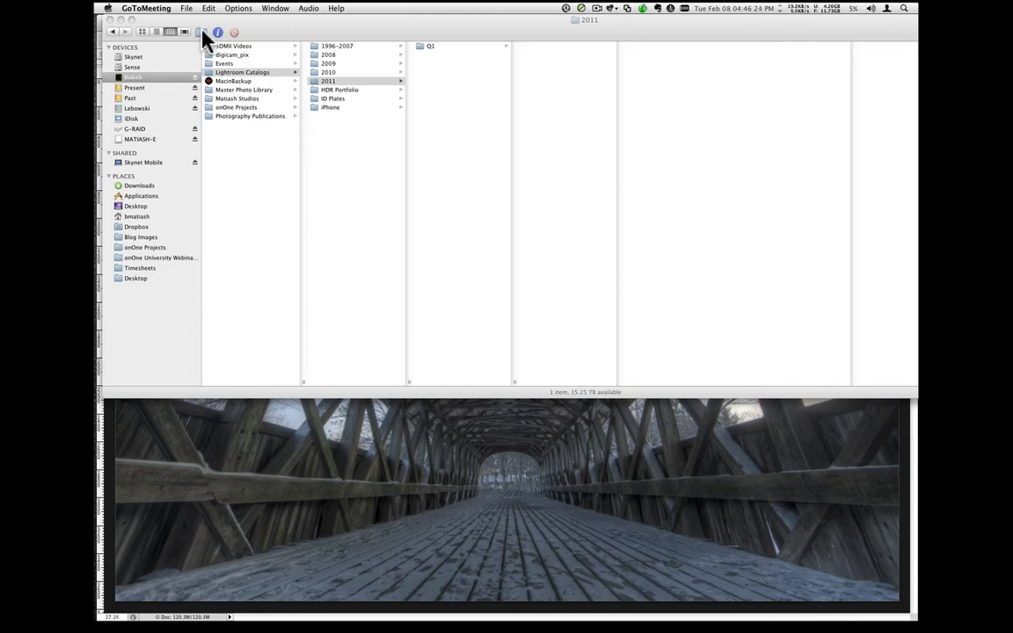
pyautogui.click(111, 21)
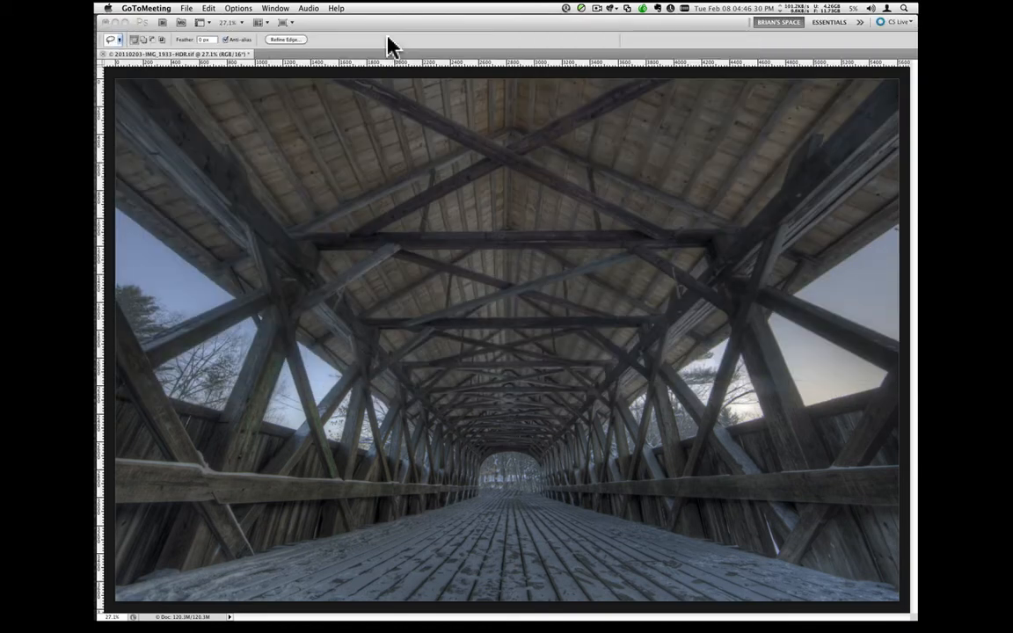
pyautogui.click(441, 45)
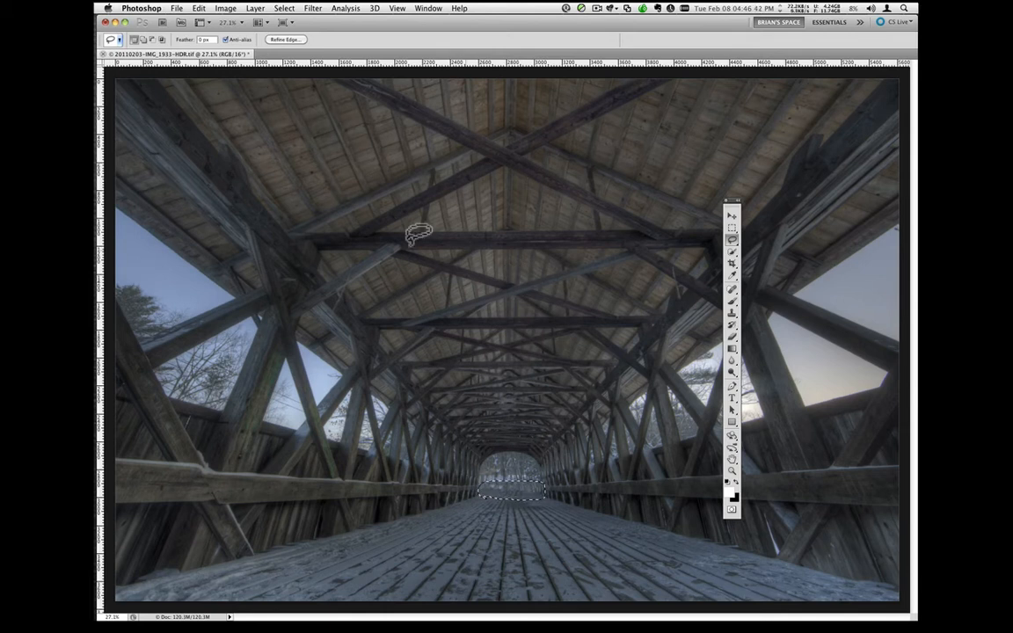
# Close the covered bridge photo without saving its changes and quit Photoshop.
pyautogui.click(106, 23)
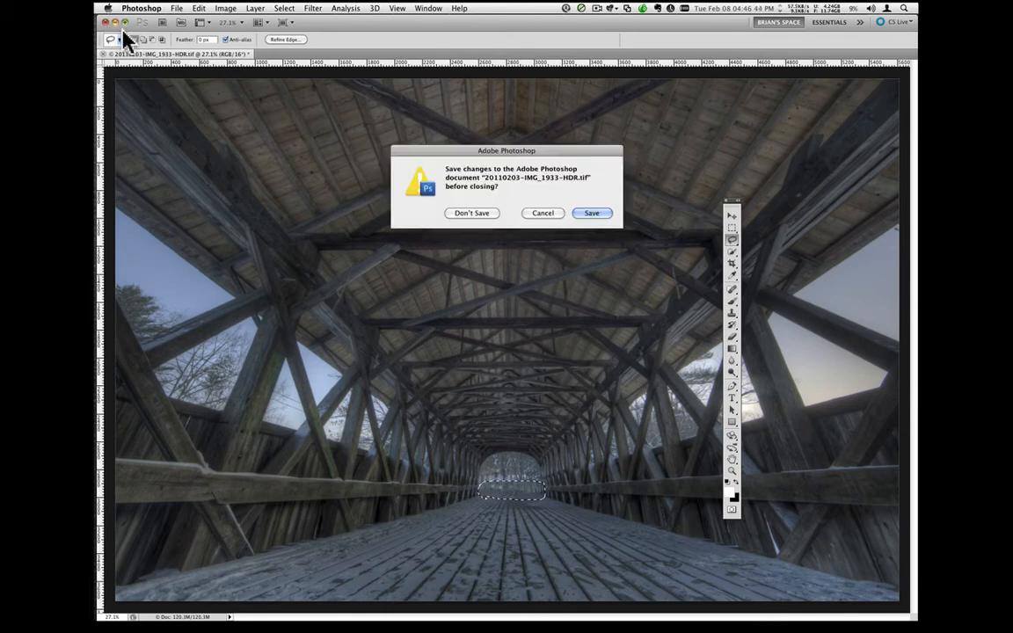
pyautogui.click(474, 212)
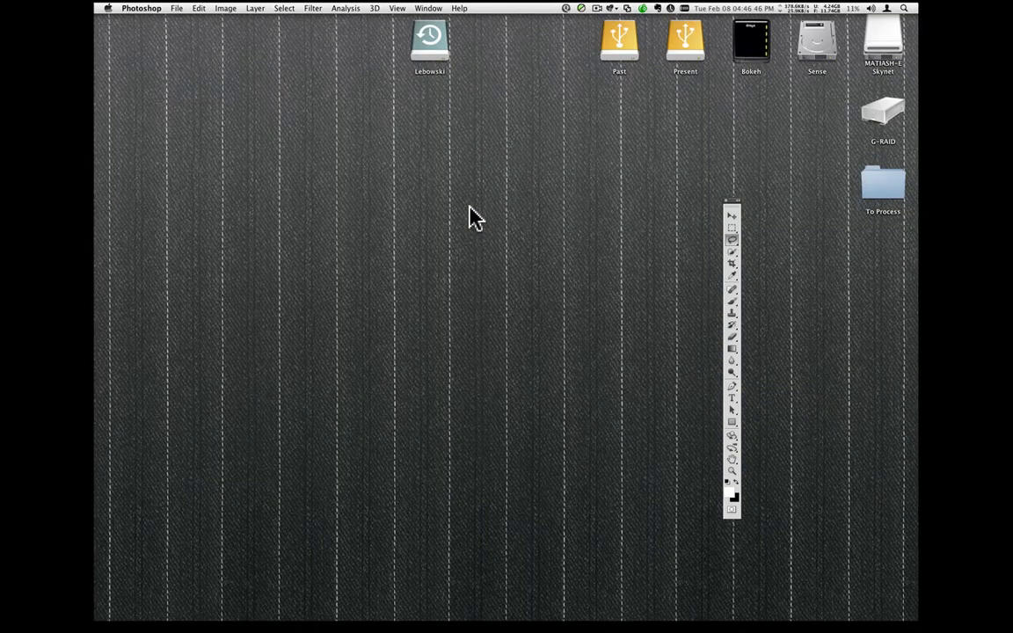
pyautogui.press('super+q')
# Move the drive icon overlapping Skynet below the To Process folder on the desktop and select the Bokeh drive.
pyautogui.moveTo(96, 251)
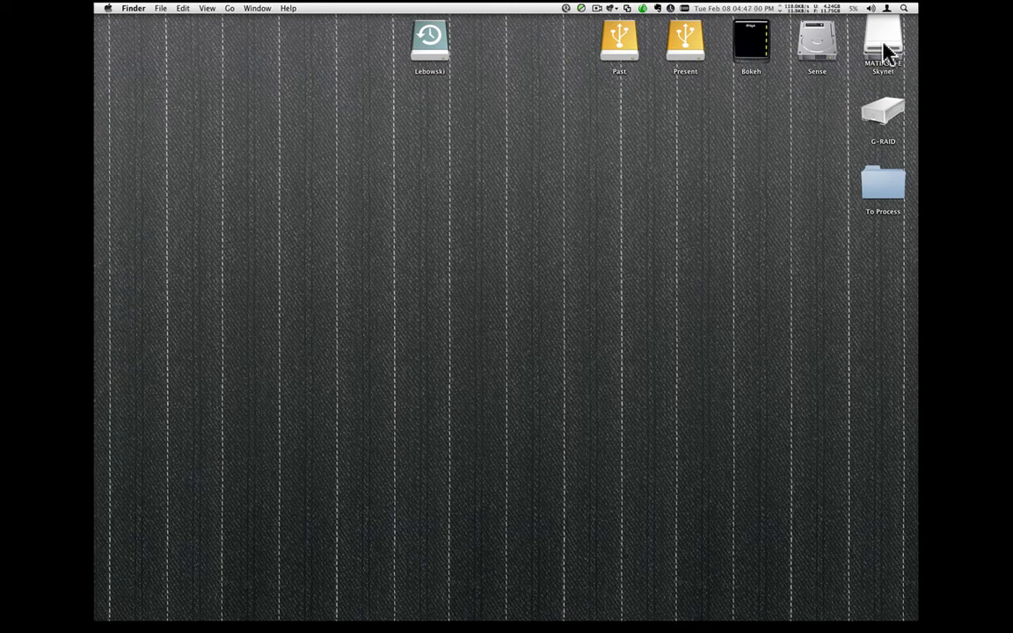
pyautogui.moveTo(884, 48); pyautogui.dragTo(880, 265)
pyautogui.click(747, 161)
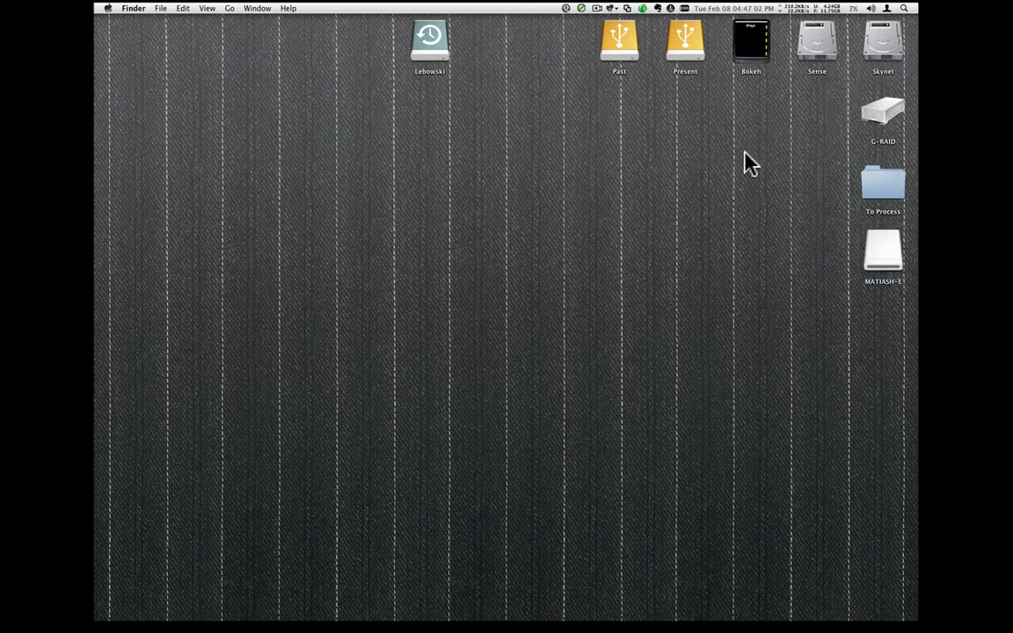
pyautogui.click(752, 40)
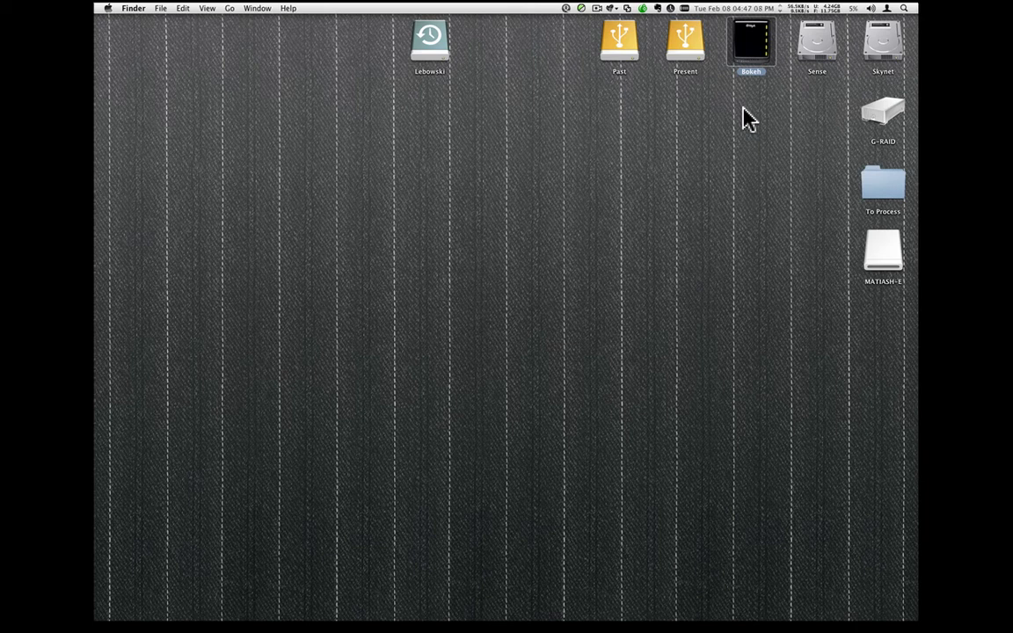
# Open the Bokeh drive and move its window clear of the desktop's drive icons.
pyautogui.doubleClick(743, 44)
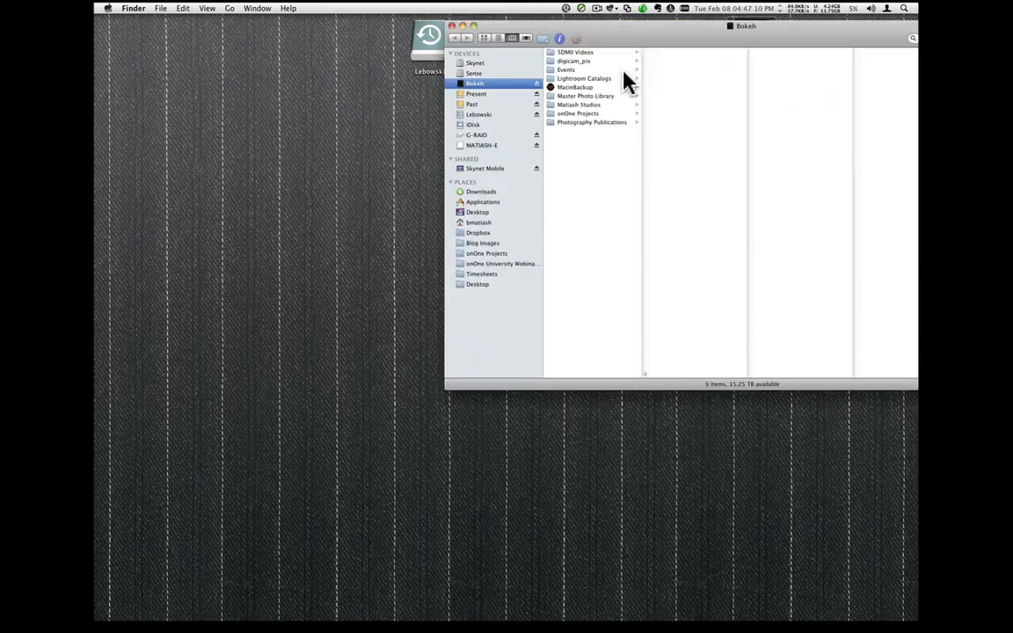
pyautogui.moveTo(527, 27); pyautogui.dragTo(446, 66)
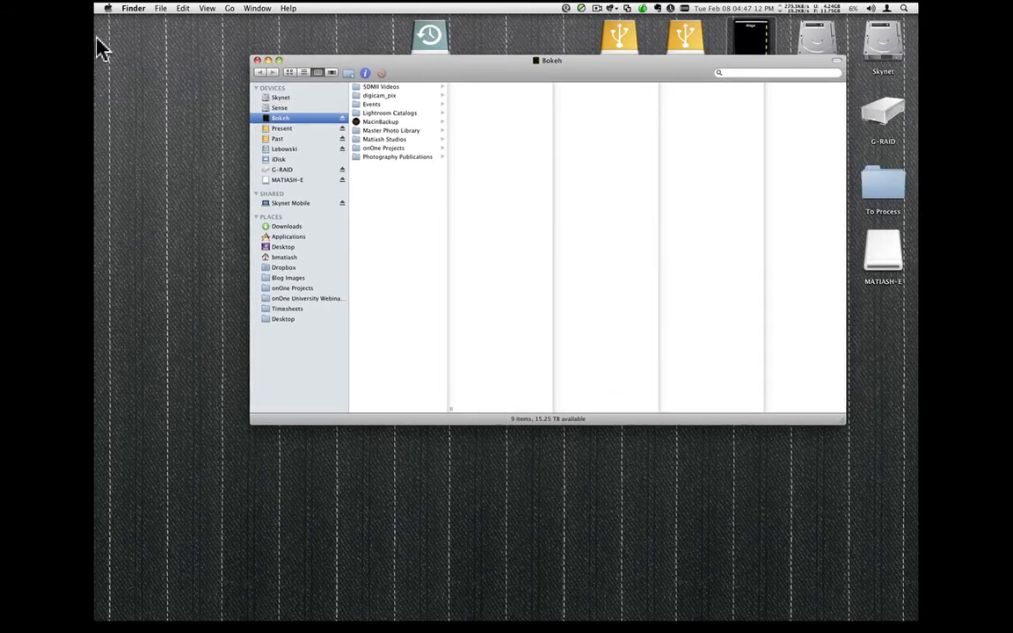
# View the Mac's processor and memory information, and close the information window.
pyautogui.click(108, 8)
pyautogui.click(116, 21)
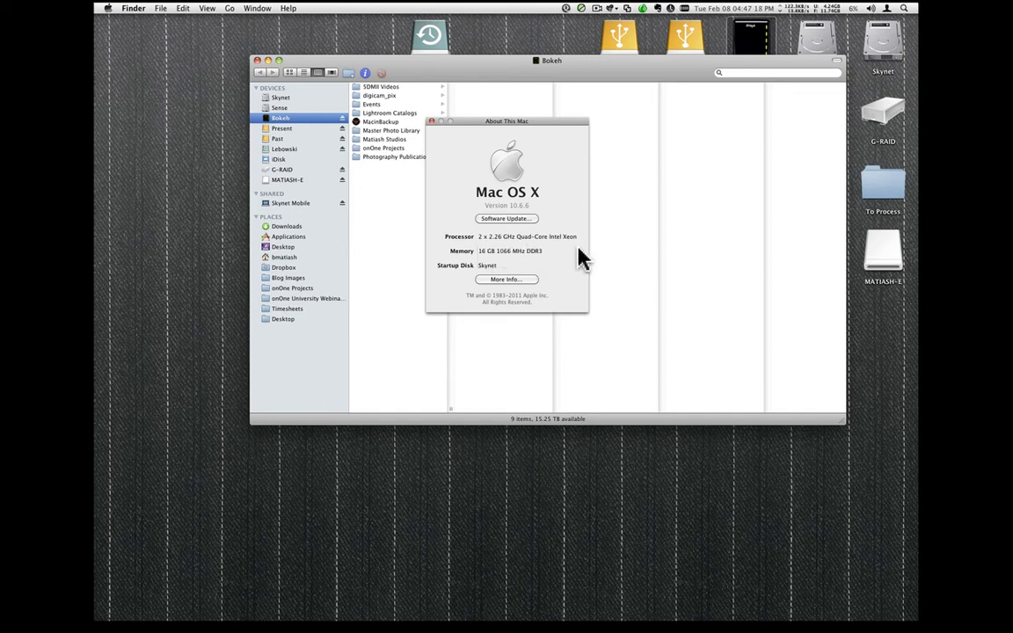
pyautogui.click(431, 121)
# Move the Bokeh window lower and place the Lebowski drive icon directly beside the Past drive.
pyautogui.moveTo(496, 75); pyautogui.dragTo(477, 176)
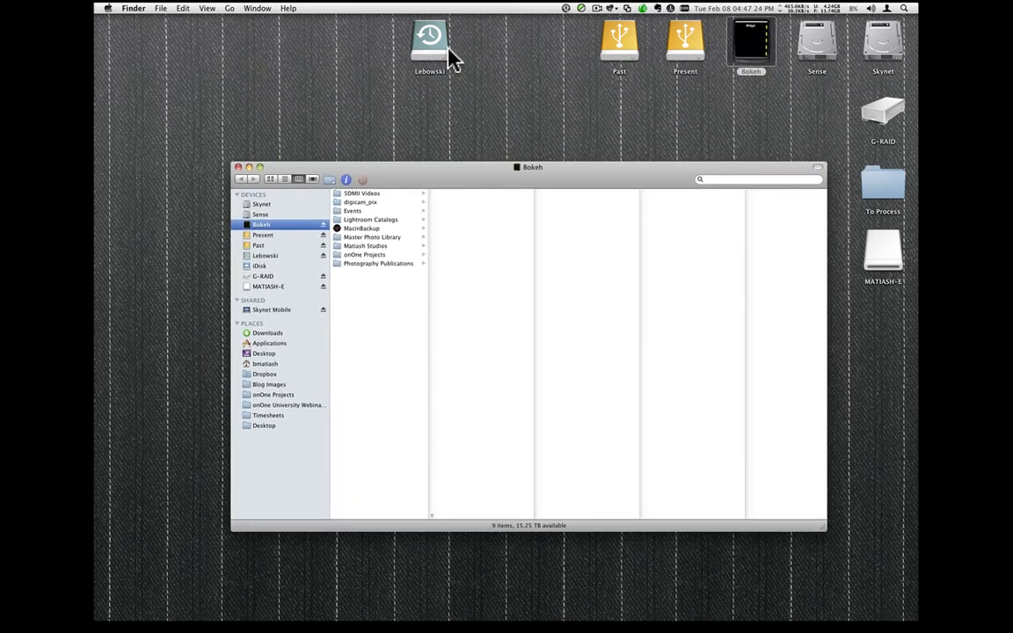
pyautogui.moveTo(452, 56); pyautogui.dragTo(567, 77)
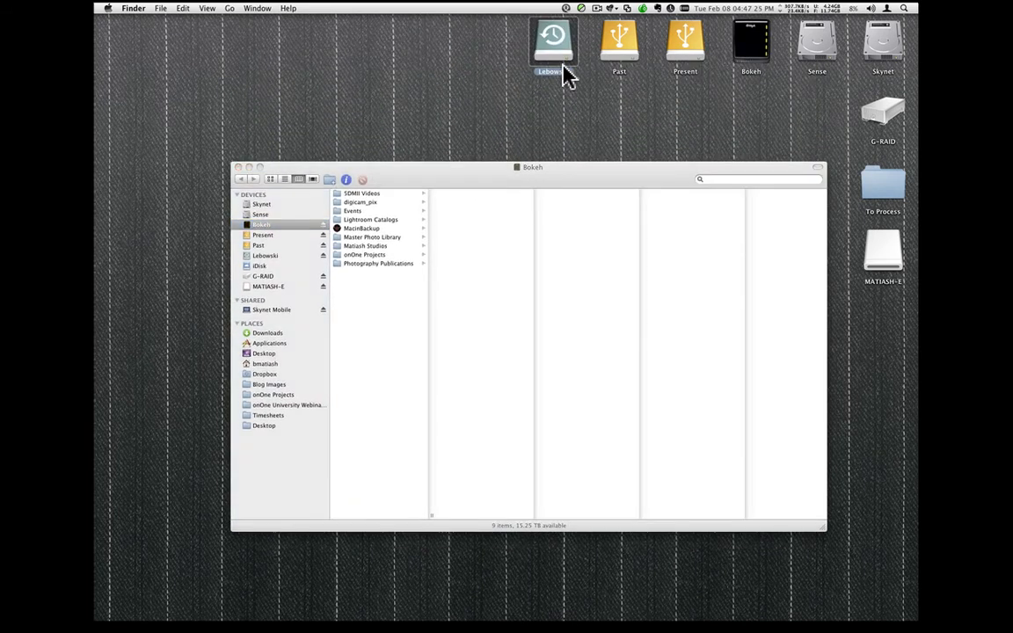
pyautogui.click(566, 130)
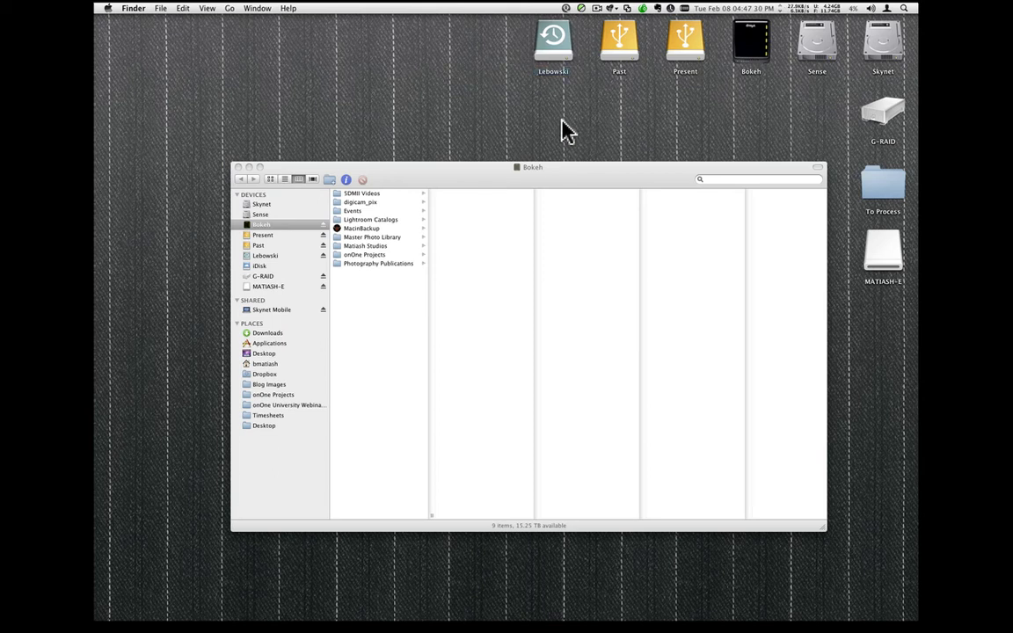
pyautogui.click(551, 41)
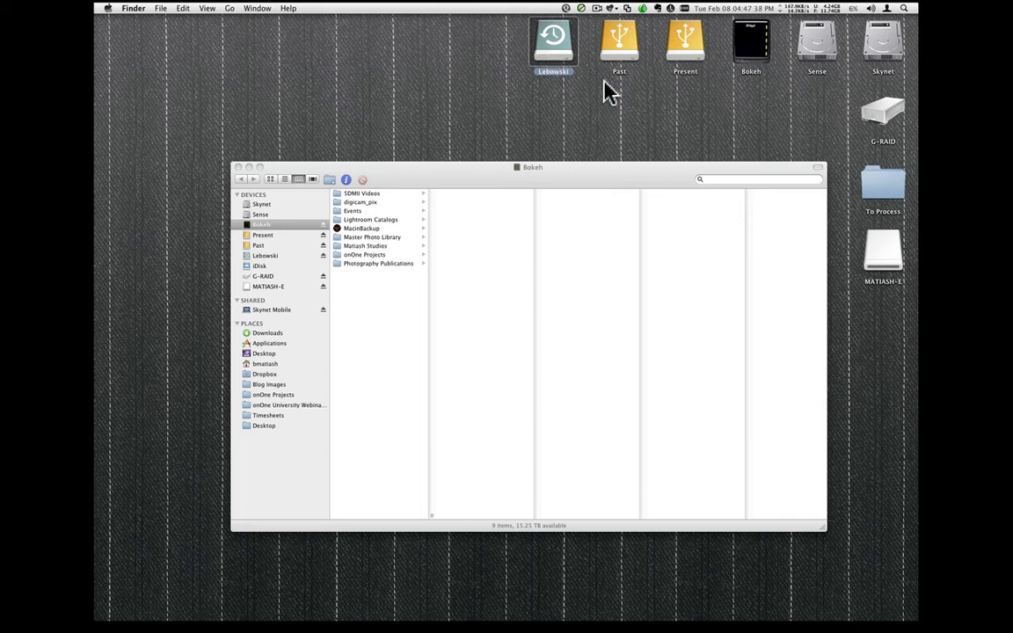
pyautogui.click(688, 54)
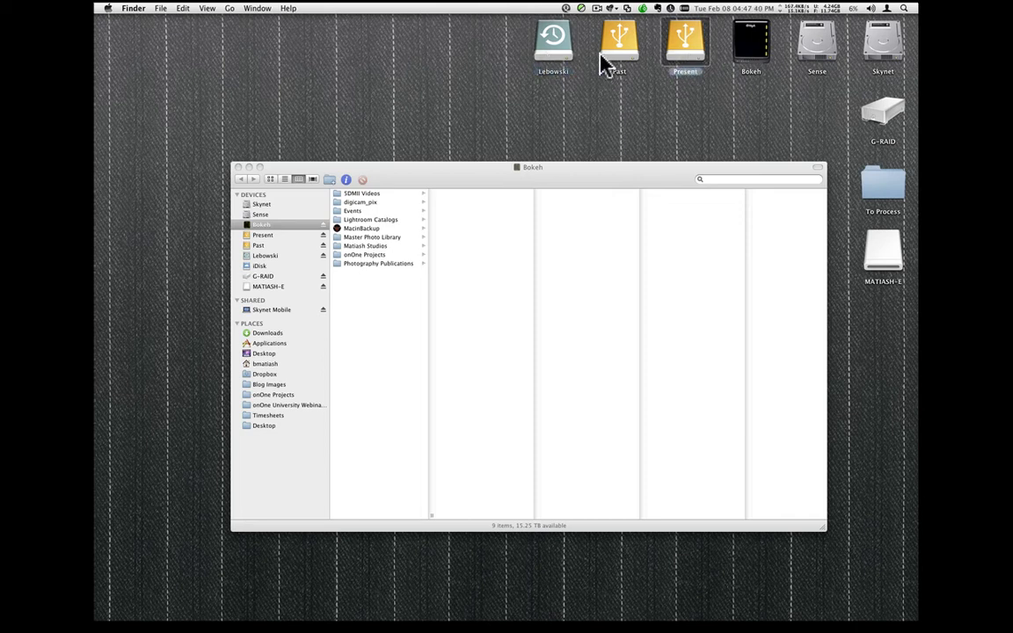
pyautogui.click(602, 54)
pyautogui.click(670, 48)
pyautogui.click(626, 54)
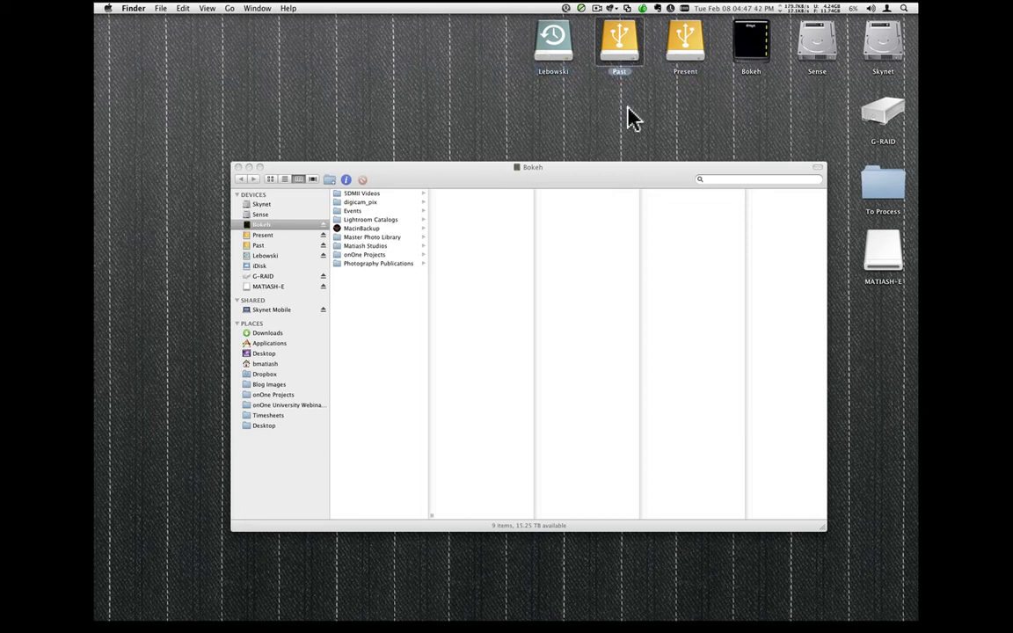
# Place the G-RAID drive icon directly beside the Lebowski drive in the desktop's drive row.
pyautogui.click(879, 109)
pyautogui.moveTo(880, 110); pyautogui.dragTo(489, 44)
pyautogui.moveTo(693, 95); pyautogui.dragTo(735, 91)
pyautogui.click(758, 75)
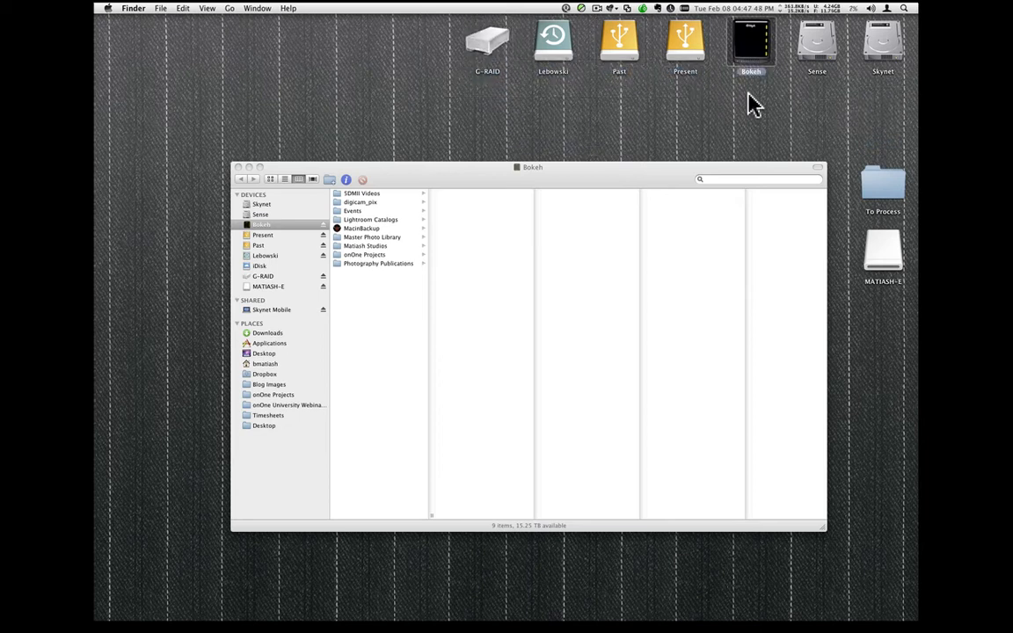
pyautogui.click(817, 46)
pyautogui.click(895, 45)
pyautogui.click(821, 41)
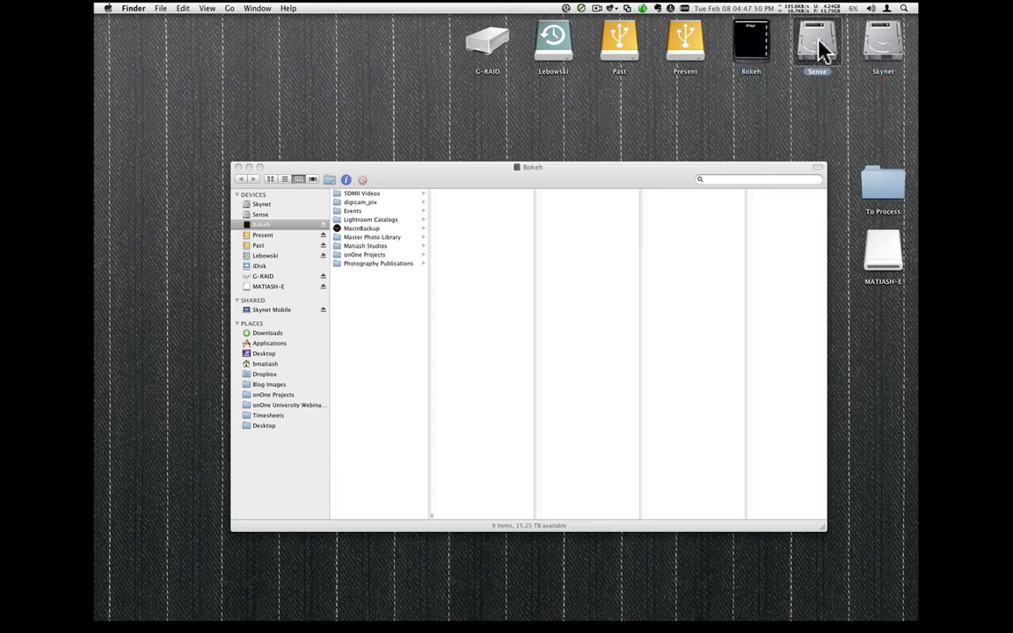
pyautogui.click(734, 99)
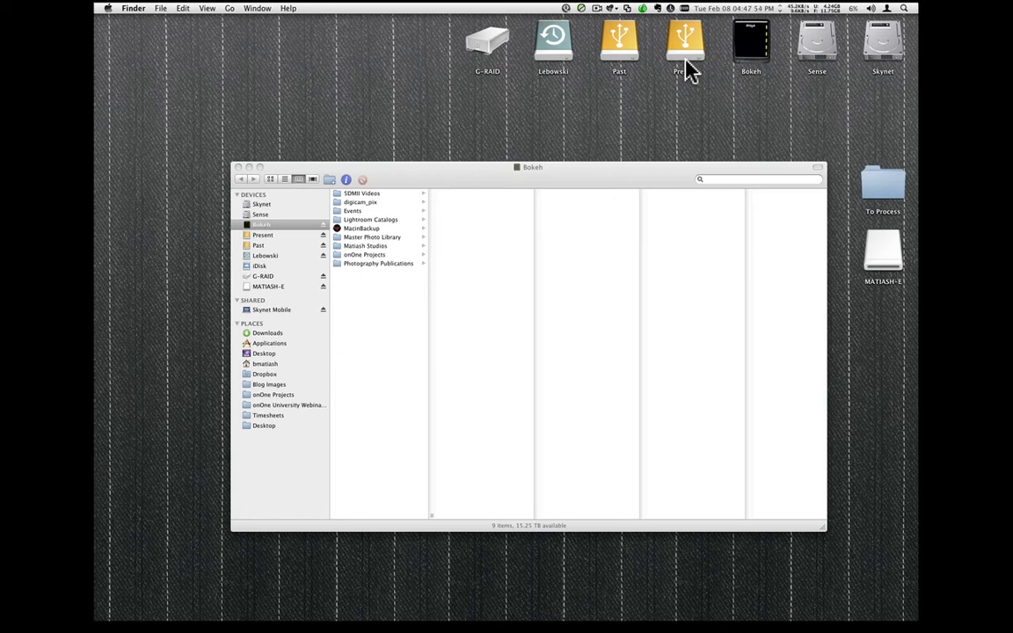
pyautogui.click(747, 51)
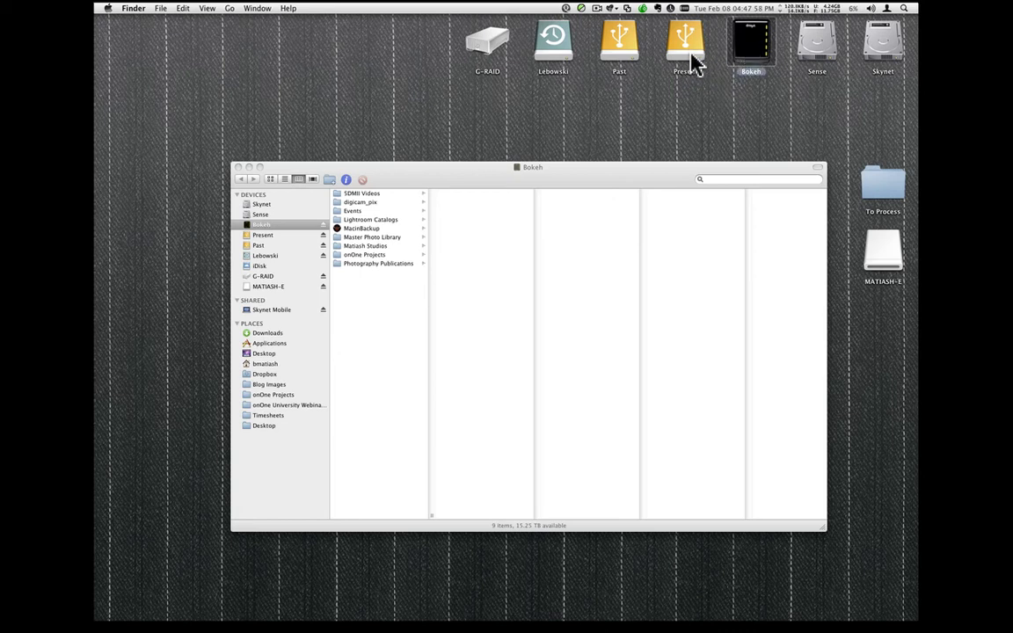
# Show the contents of the Master Photo Library folder on the Present drive and move its window below the drive icons.
pyautogui.doubleClick(690, 66)
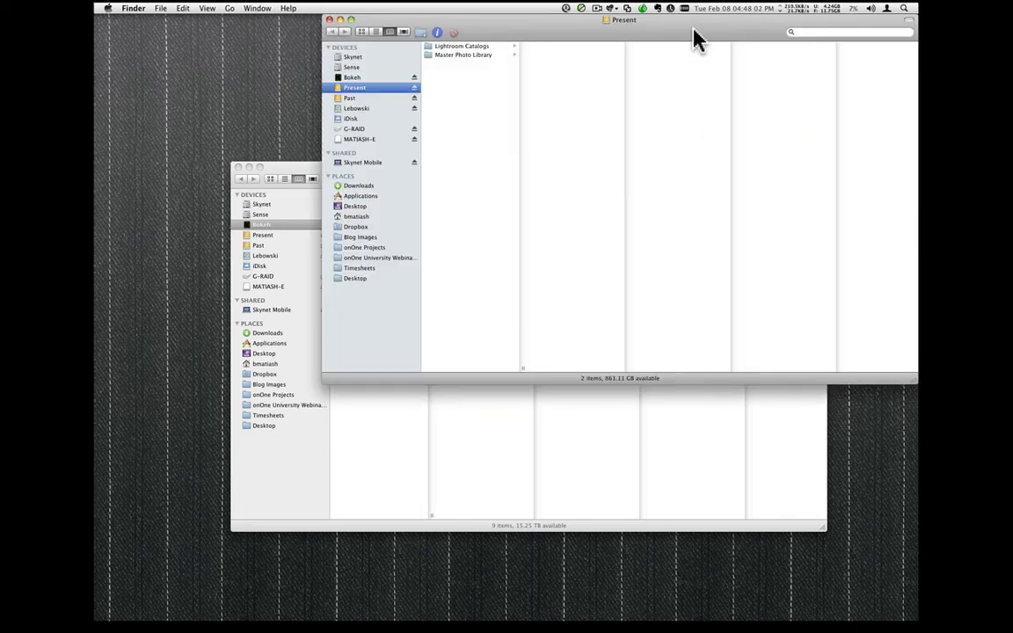
pyautogui.moveTo(694, 39); pyautogui.dragTo(629, 111)
pyautogui.click(428, 125)
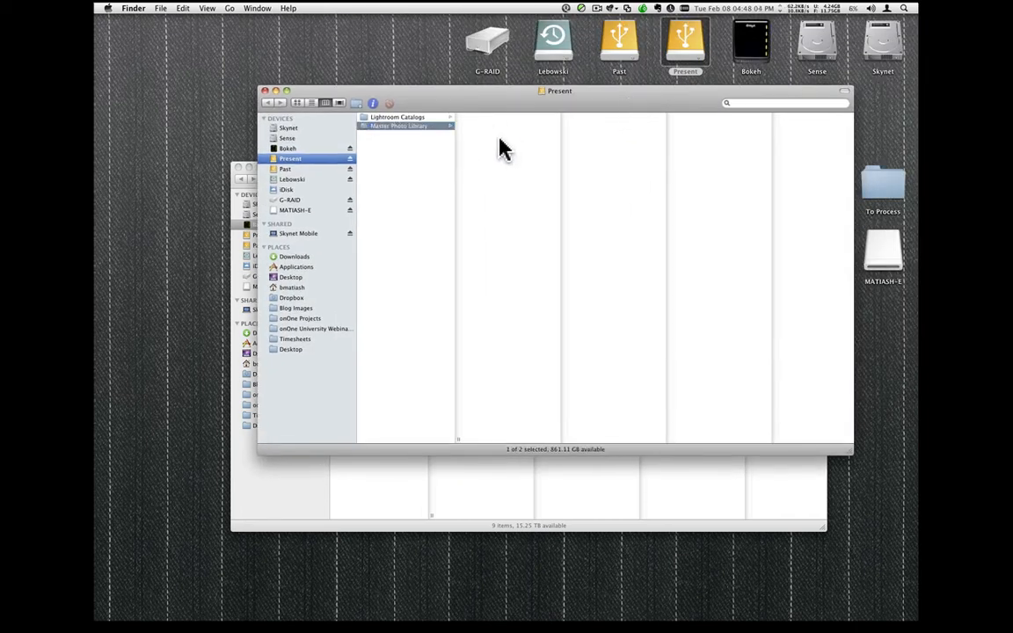
pyautogui.moveTo(529, 101); pyautogui.dragTo(482, 193)
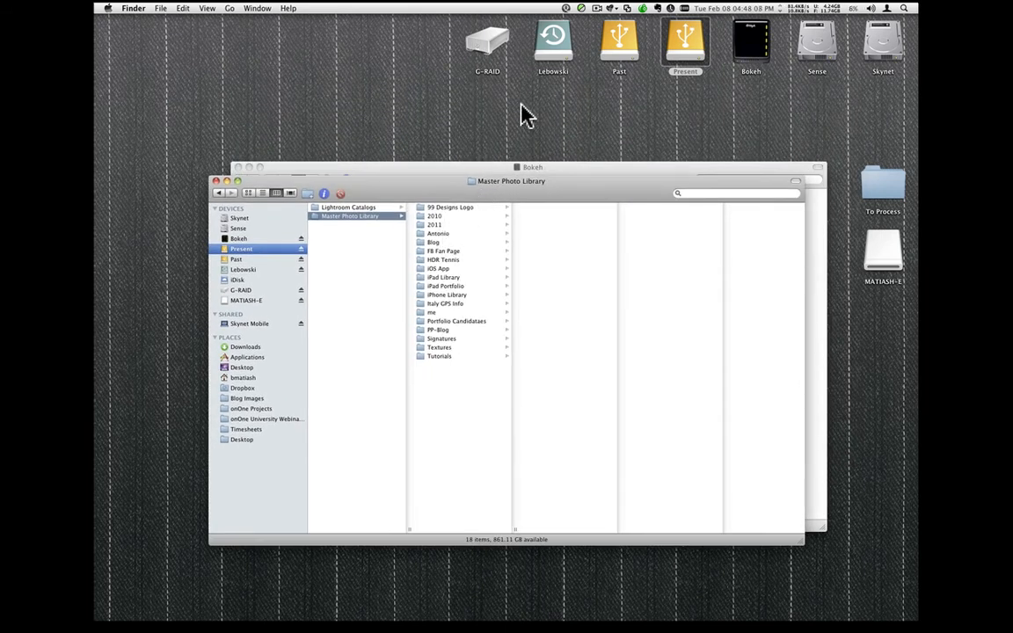
# View the folders on the Past drive, and close the Past and Present drive windows.
pyautogui.click(620, 46)
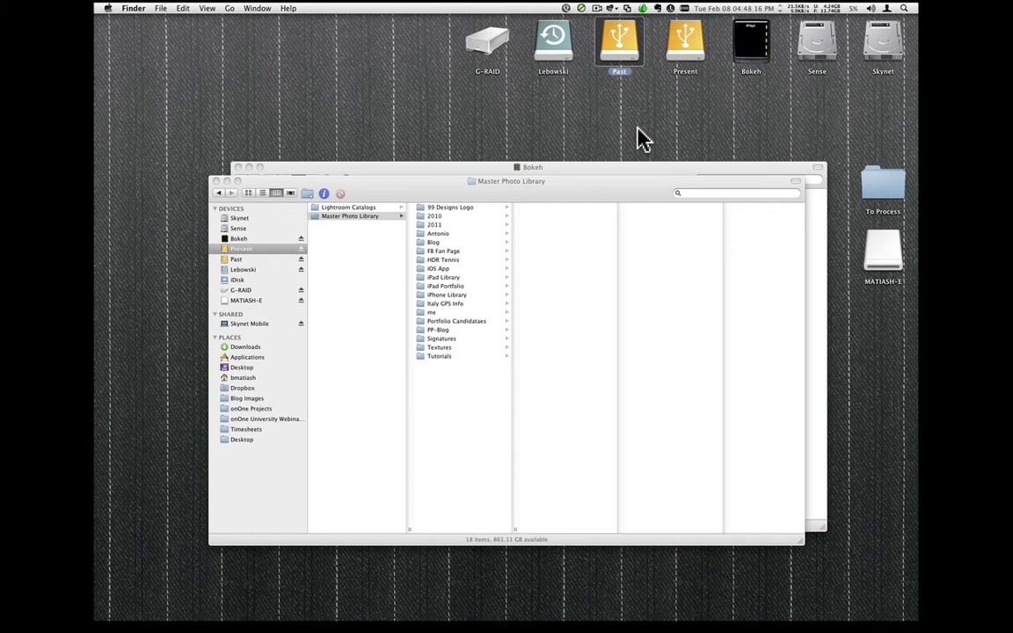
pyautogui.press('super+o')
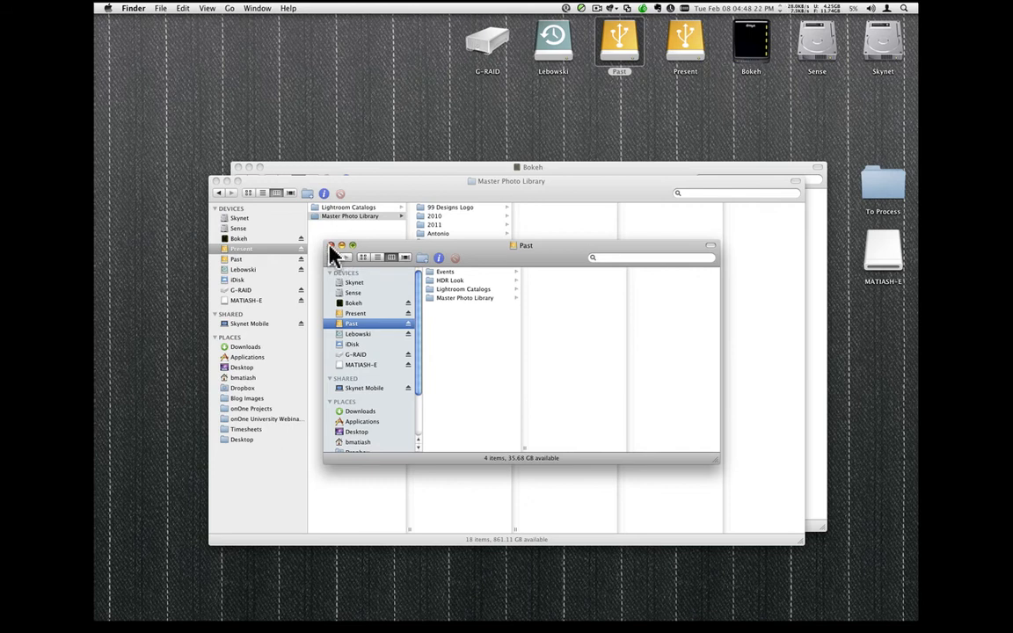
pyautogui.click(330, 246)
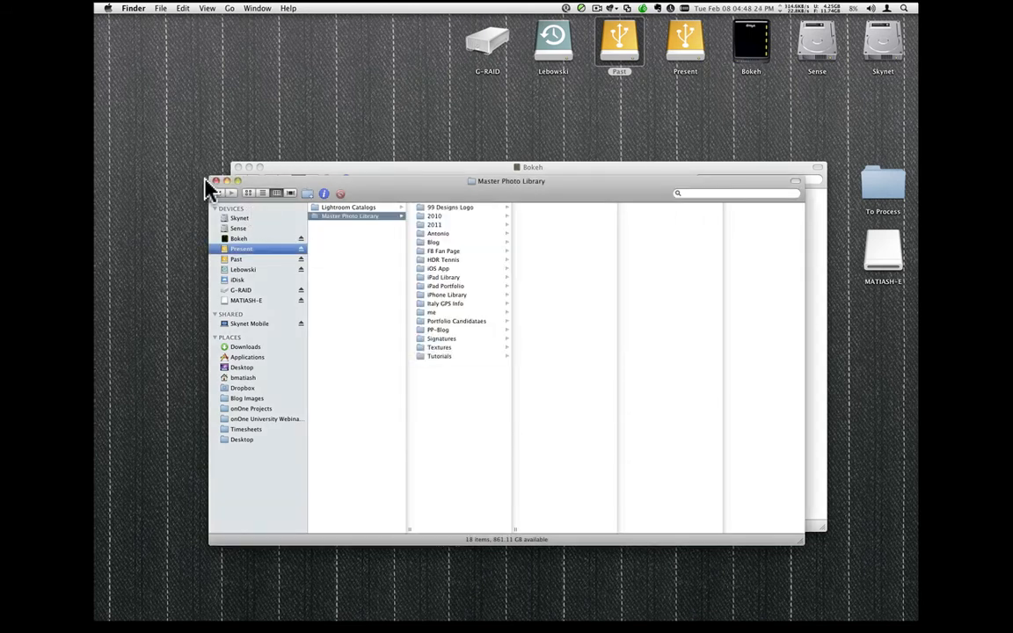
pyautogui.click(215, 180)
# Launch ChronoSync and move its untitled synchronizer window away from the screen corner.
pyautogui.hotkey('ctrl', 'space')
pyautogui.write('chro')
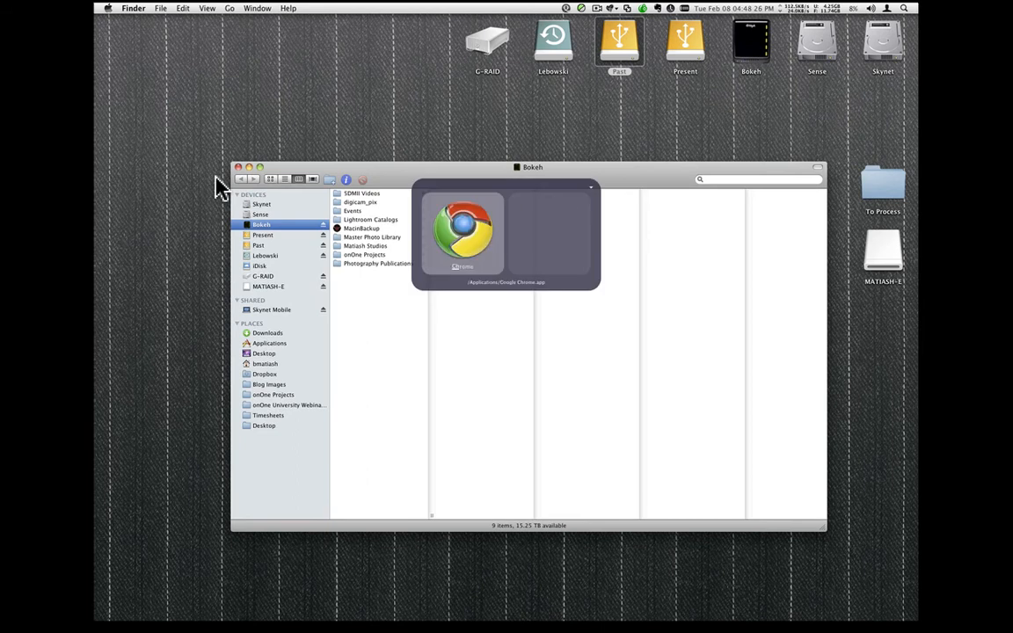
pyautogui.press('Return')
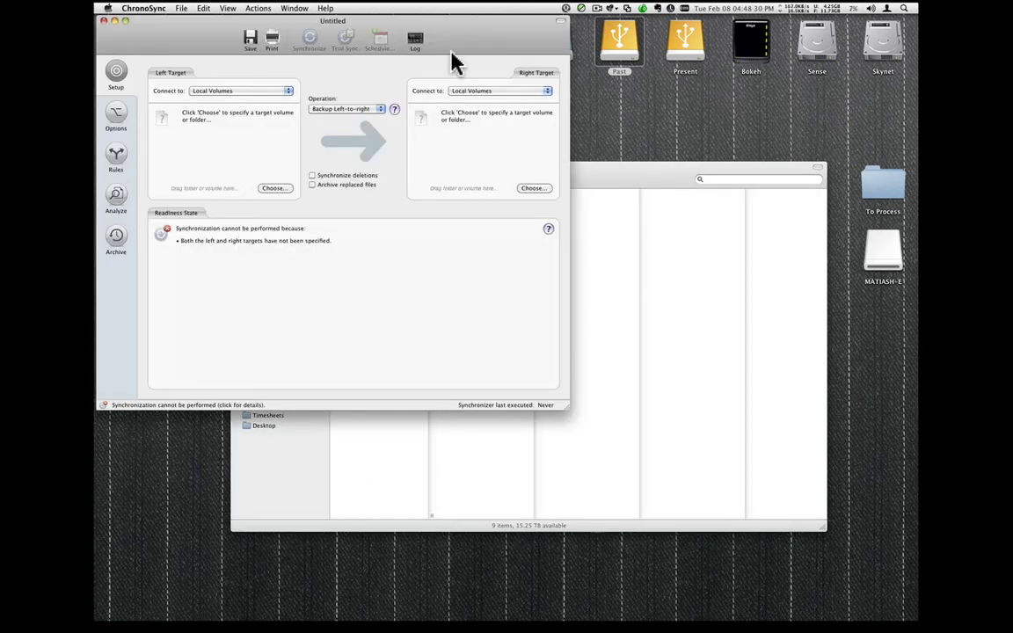
pyautogui.moveTo(453, 34); pyautogui.dragTo(523, 94)
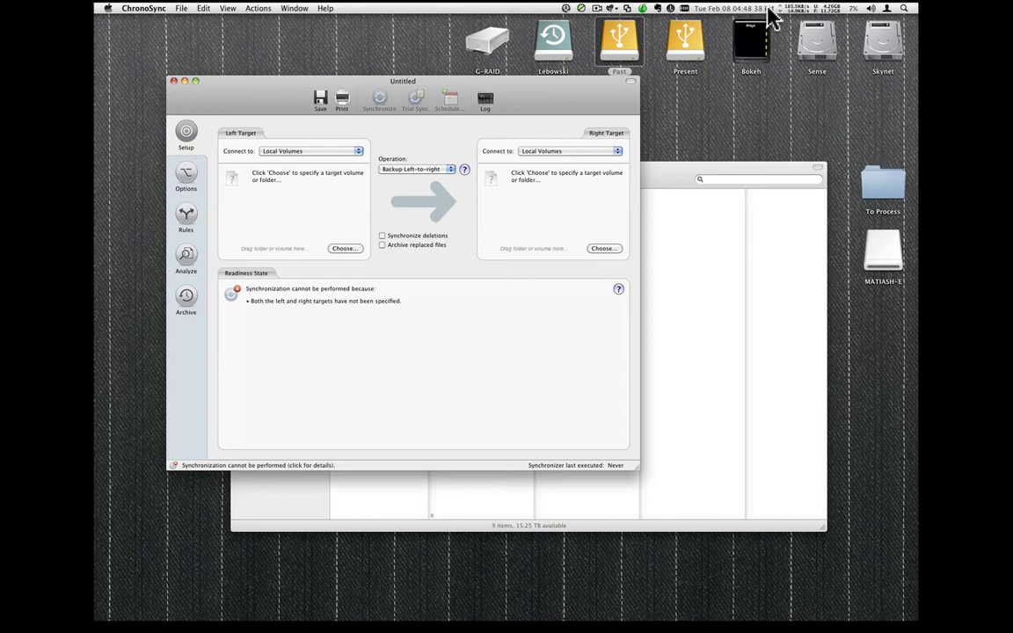
# Review the ChronoSync scheduler's next sync and list of scheduled syncs, and close the untitled synchronizer.
pyautogui.click(668, 9)
pyautogui.moveTo(746, 58)
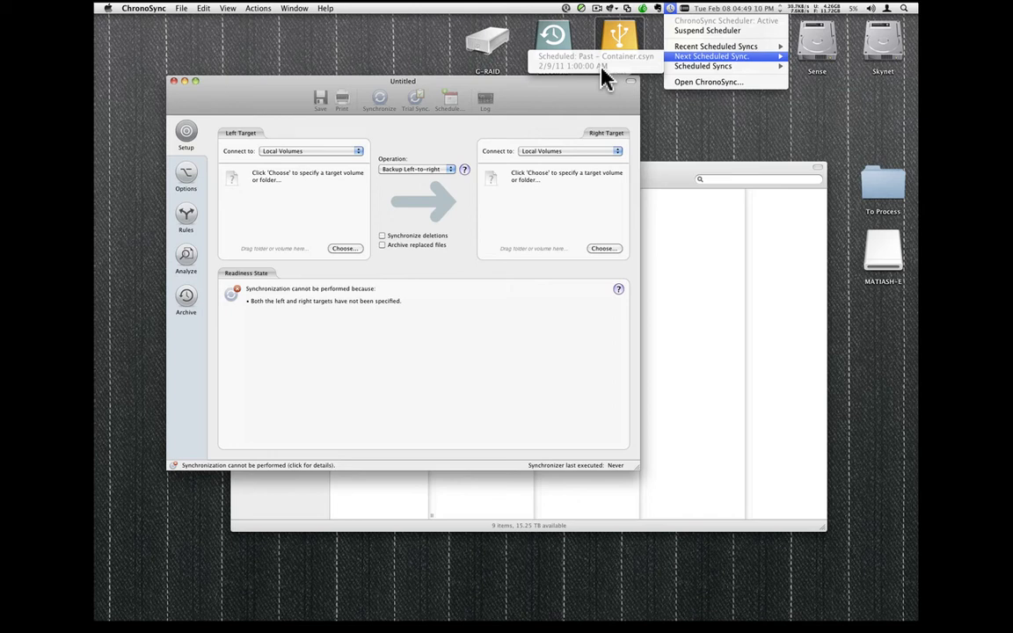
pyautogui.moveTo(704, 66)
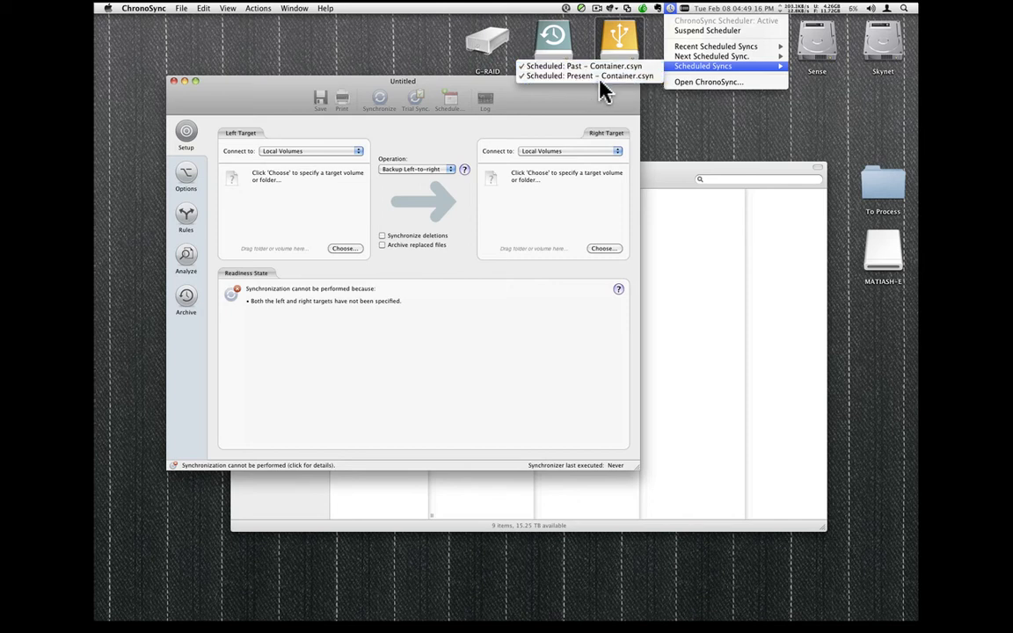
pyautogui.click(598, 127)
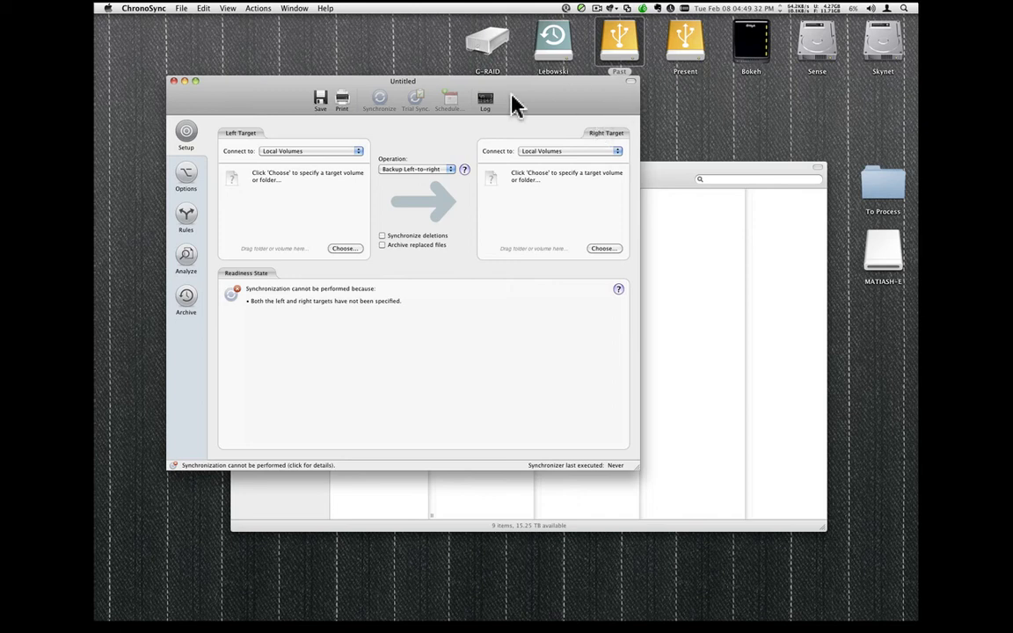
pyautogui.press('super+w')
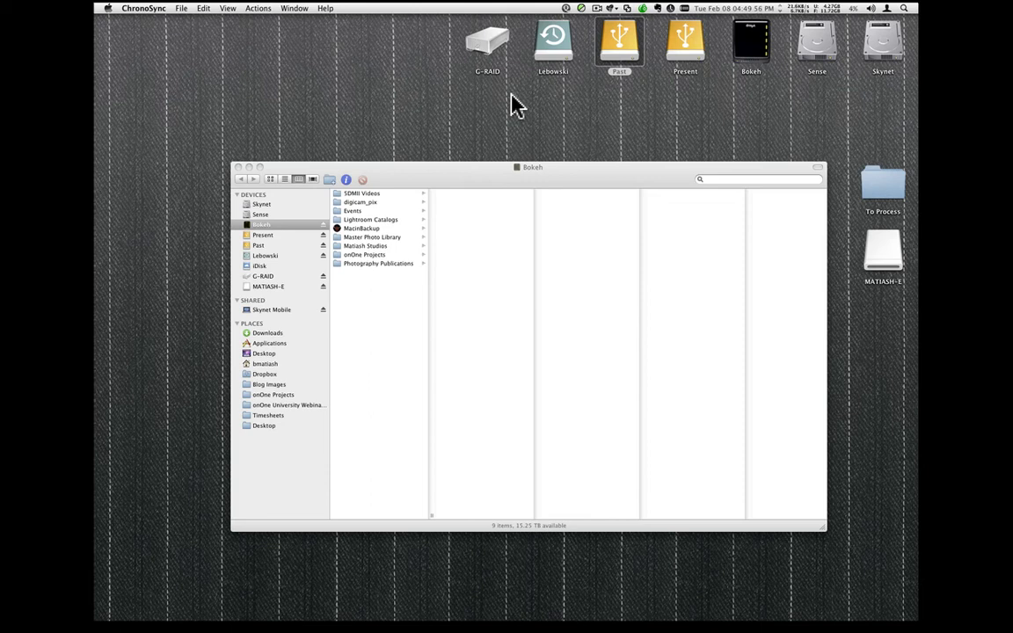
# Browse the G-RAID drive to the month folders of 2010 inside the Master Photo Library.
pyautogui.click(488, 39)
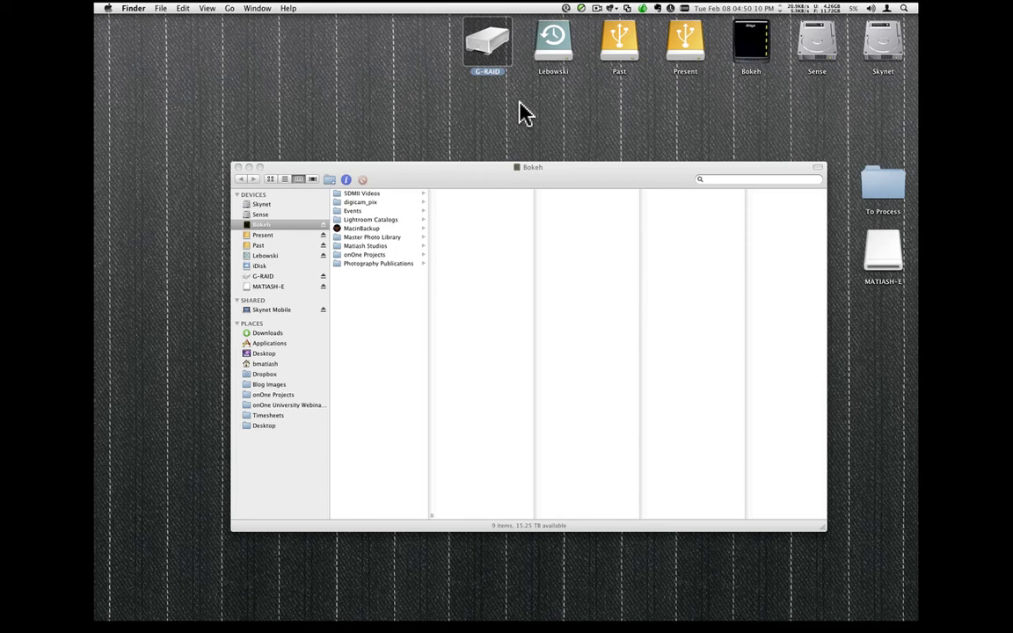
pyautogui.click(266, 277)
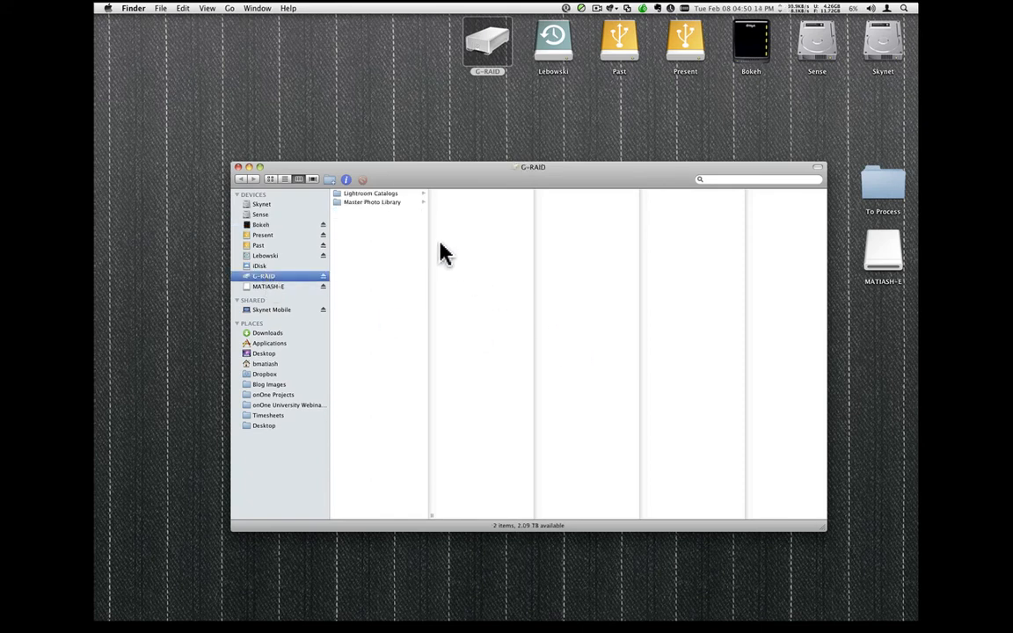
pyautogui.click(405, 203)
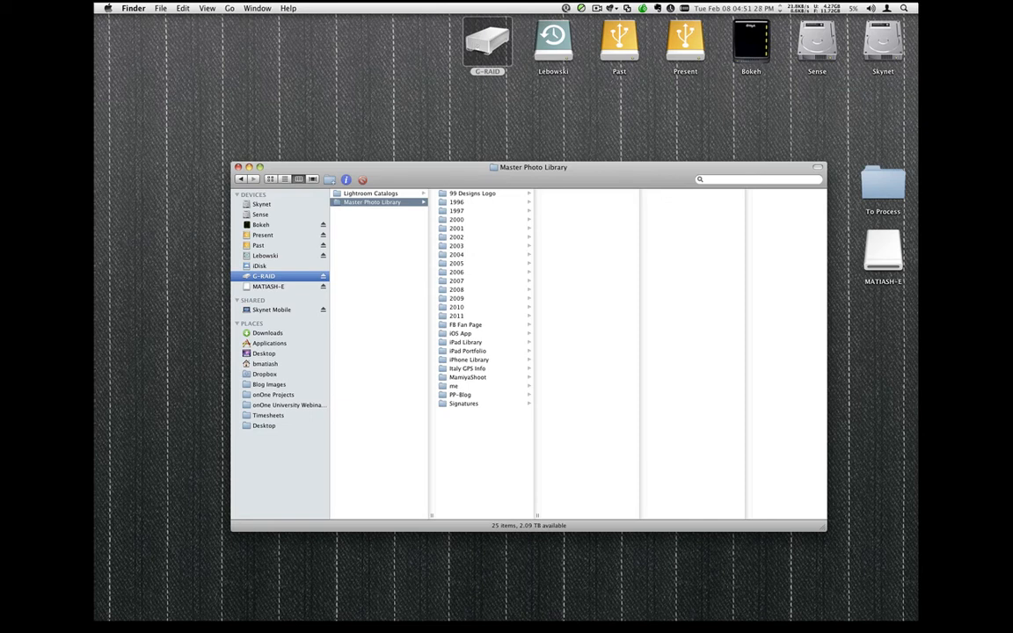
pyautogui.click(754, 44)
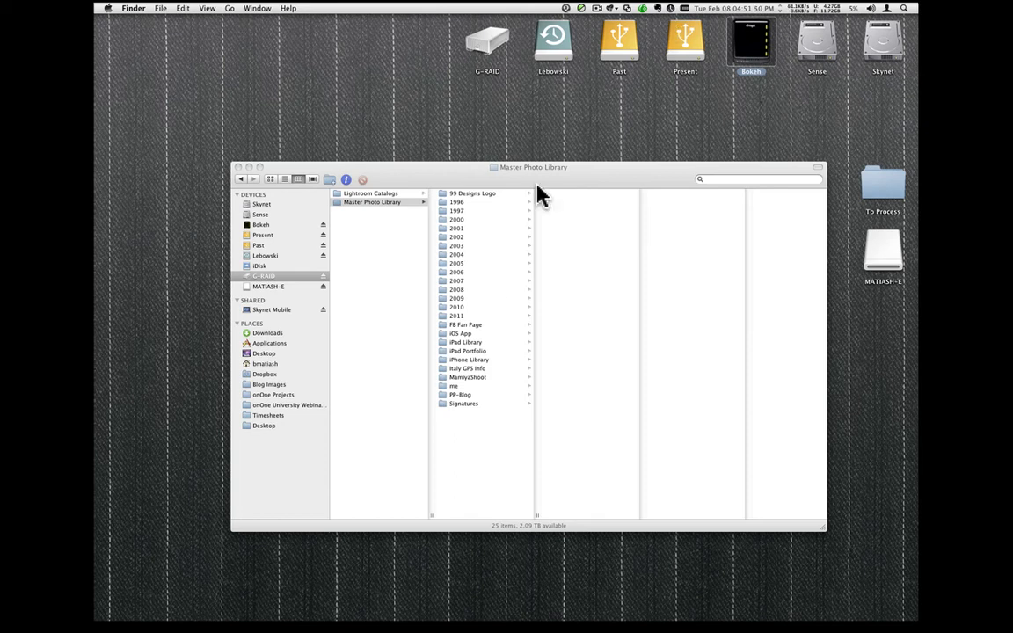
pyautogui.click(468, 312)
pyautogui.click(468, 309)
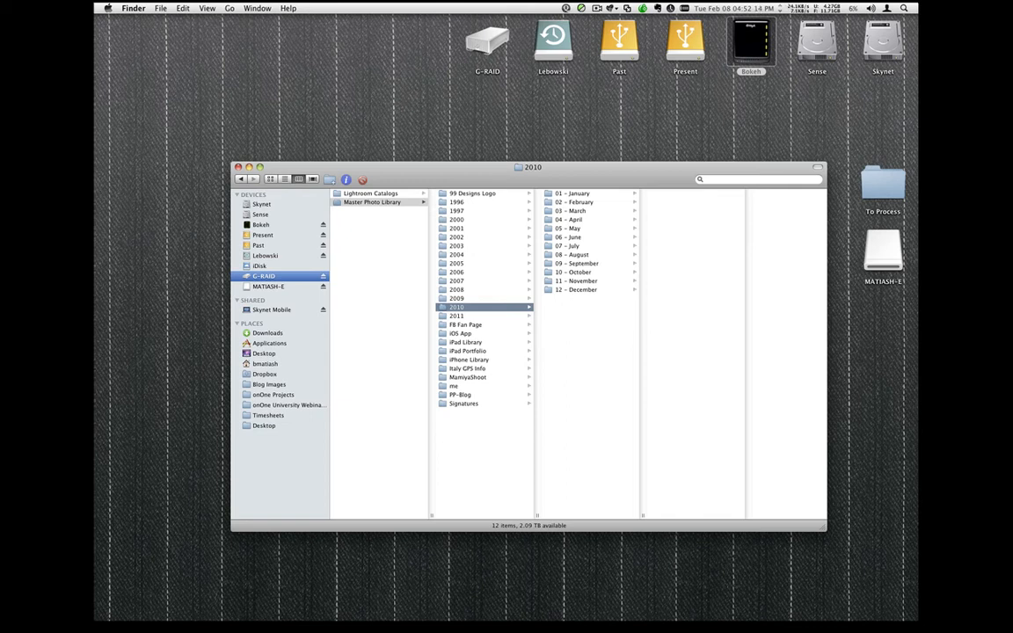
# Switch to Lightroom and open the Catalog Settings.
pyautogui.press('super+Tab')
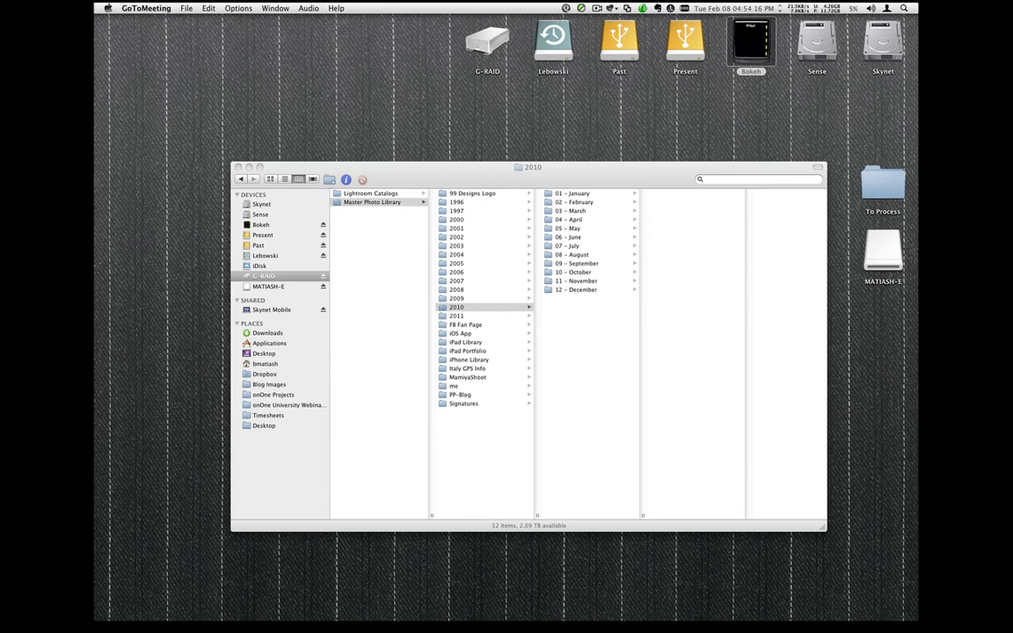
pyautogui.moveTo(102, 445)
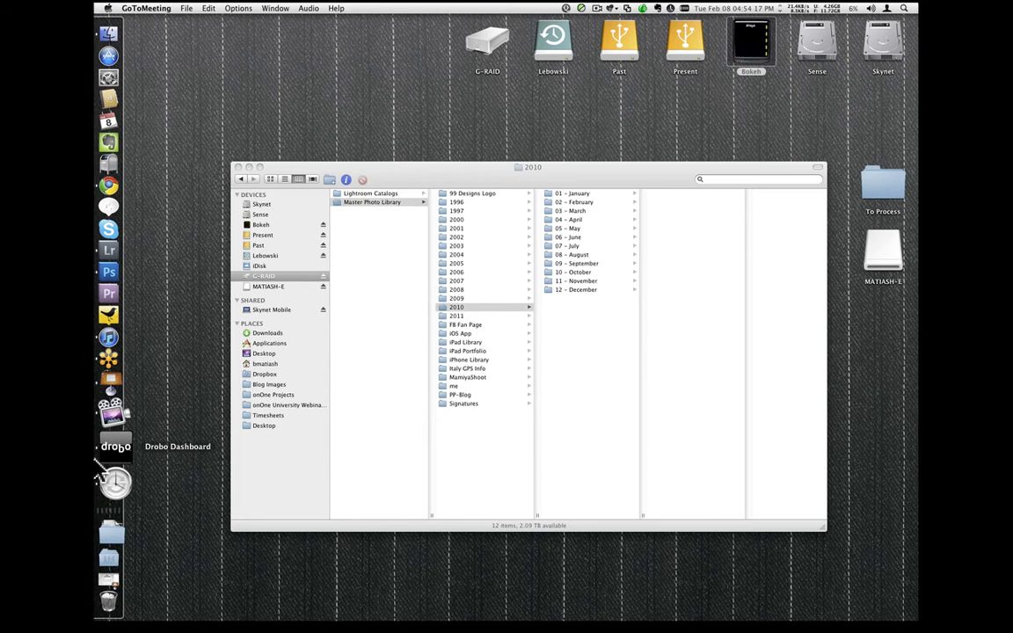
pyautogui.click(106, 283)
pyautogui.click(137, 9)
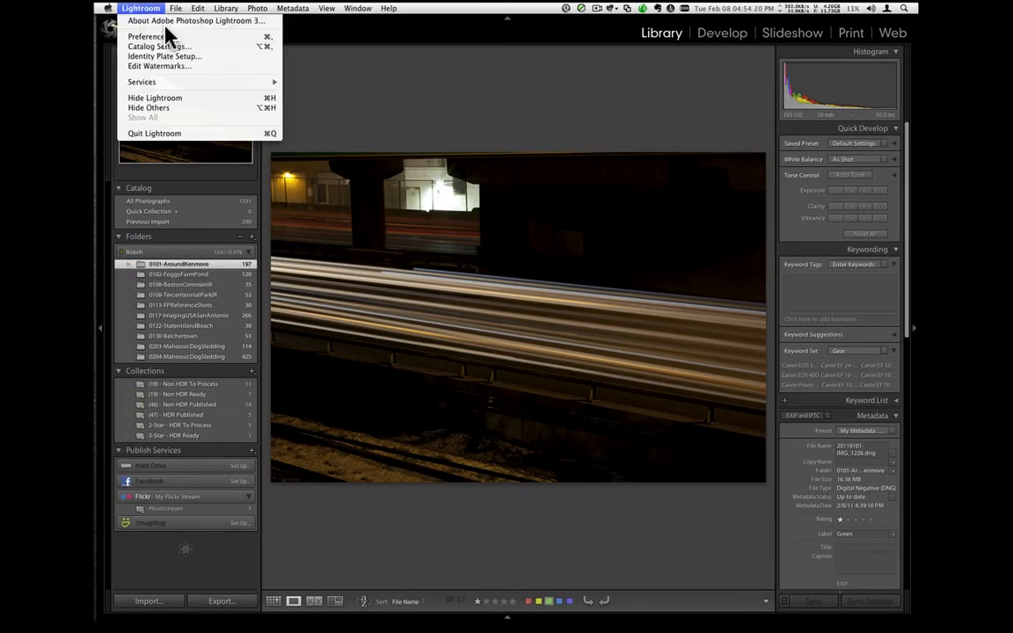
pyautogui.click(255, 46)
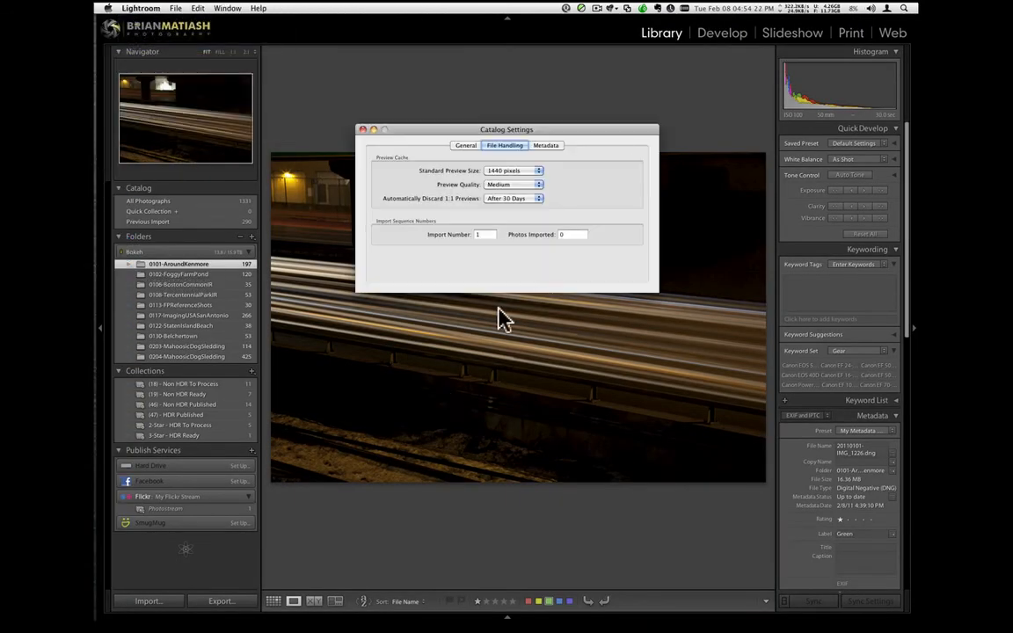
# Review the catalog's general information and the available catalog backup frequencies in the Catalog Settings.
pyautogui.click(468, 146)
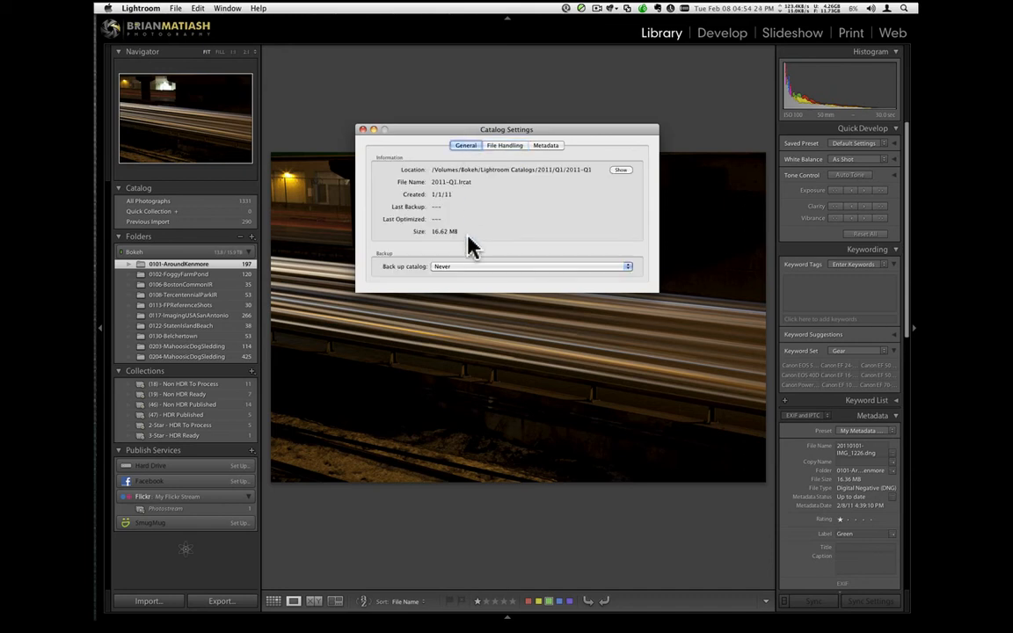
pyautogui.click(444, 269)
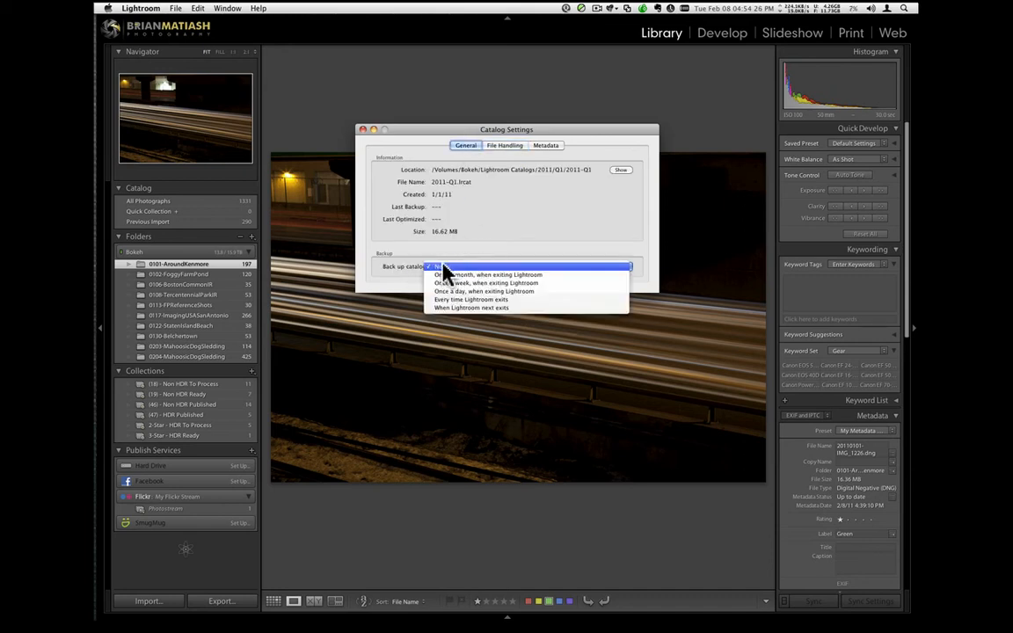
pyautogui.click(487, 248)
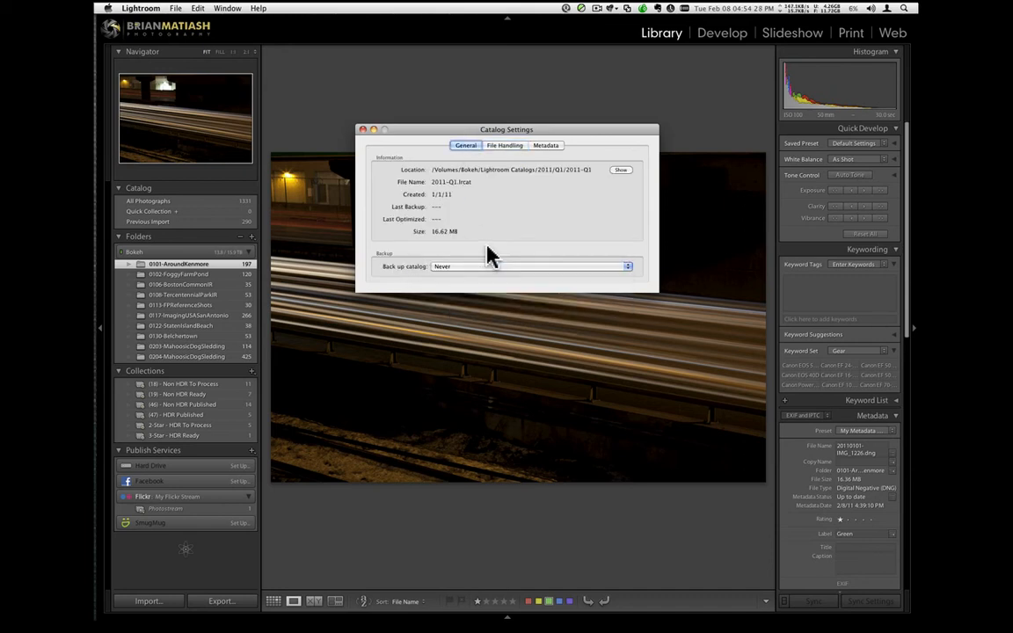
# Check ChronoSync's next scheduled sync and close the Catalog Settings.
pyautogui.click(669, 8)
pyautogui.moveTo(698, 67)
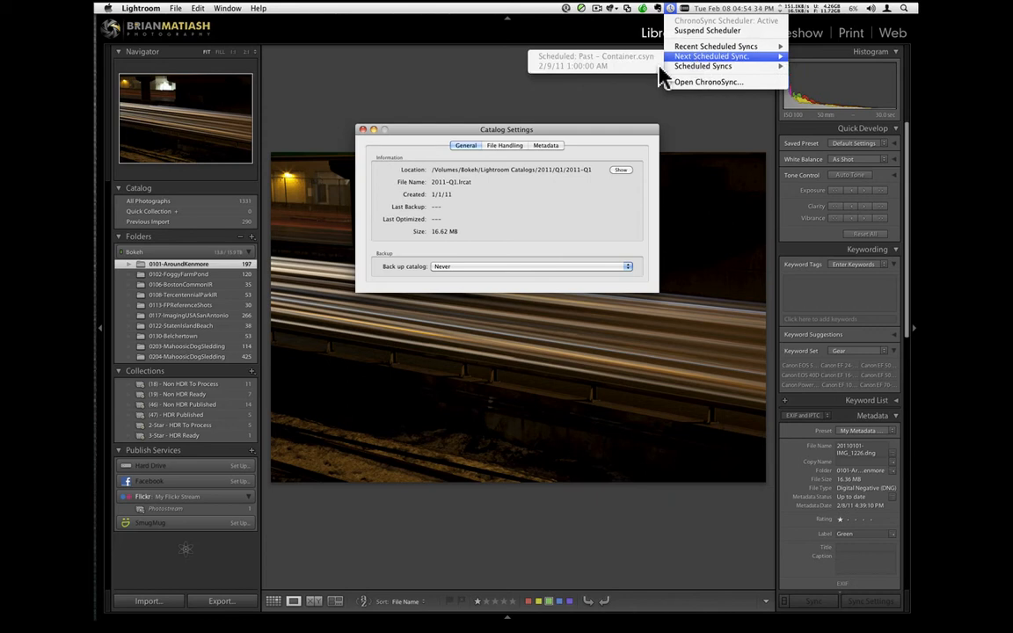
pyautogui.click(363, 130)
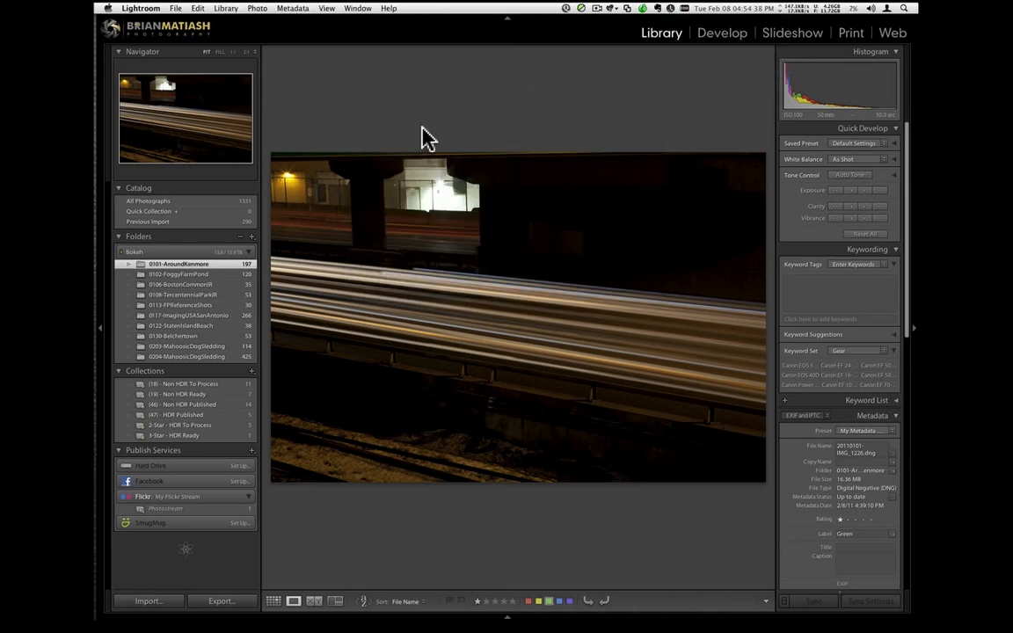
# Hide Lightroom and select the Lebowski drive on the desktop.
pyautogui.press('super+h')
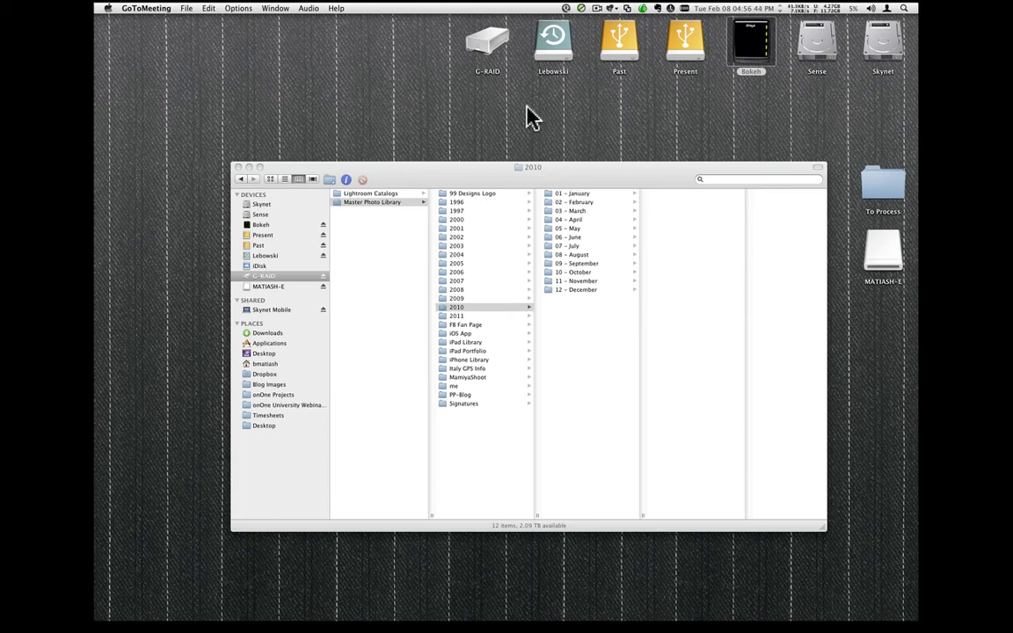
pyautogui.click(560, 52)
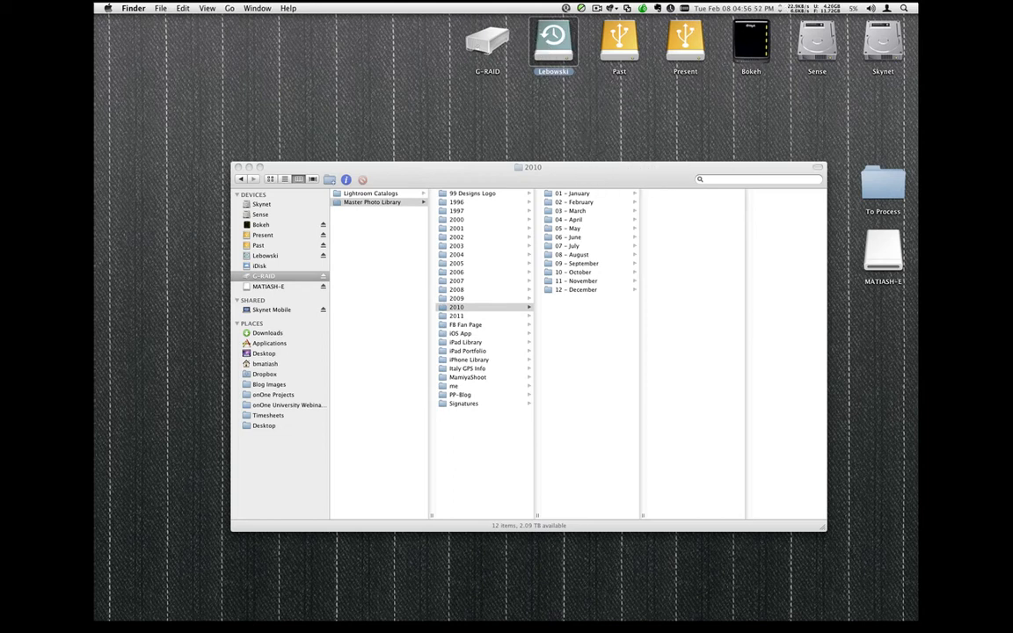
pyautogui.press('super+Tab')
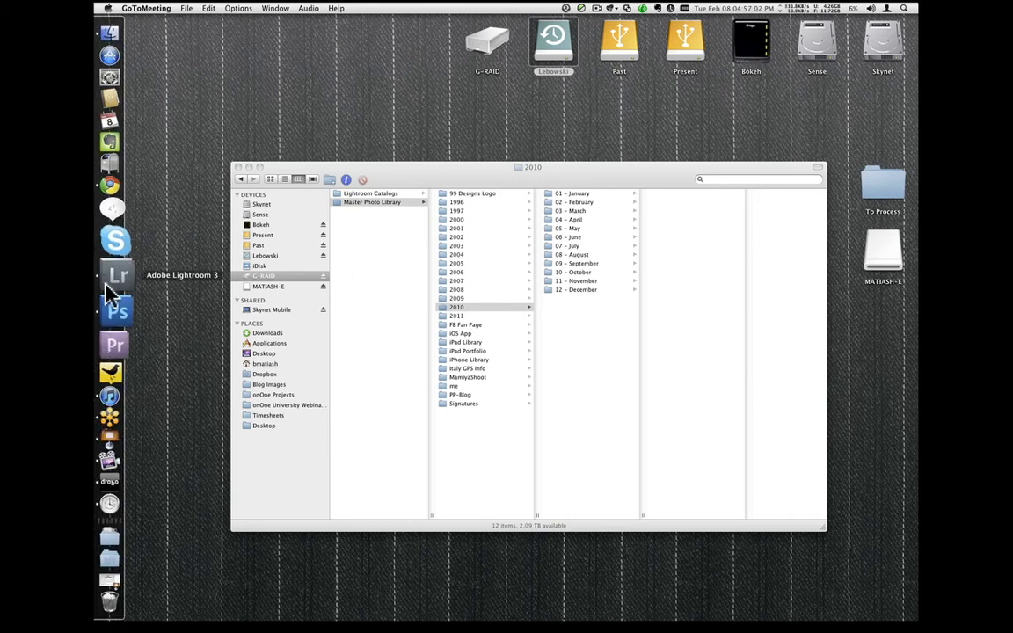
# Switch to Lightroom, review the External Editing preferences for Photoshop CS5, and close them.
pyautogui.click(109, 287)
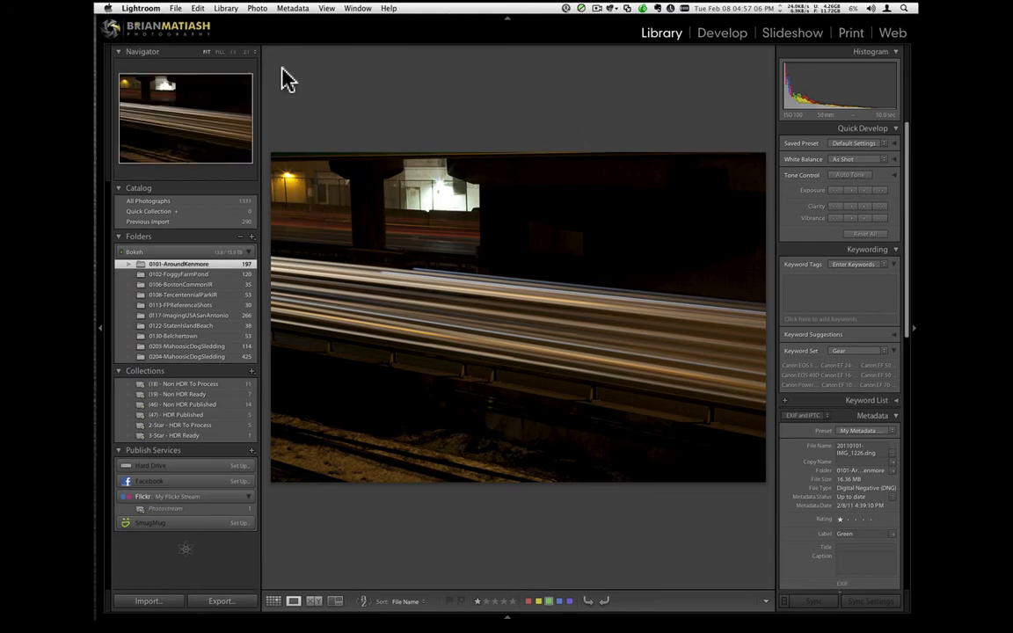
pyautogui.click(139, 8)
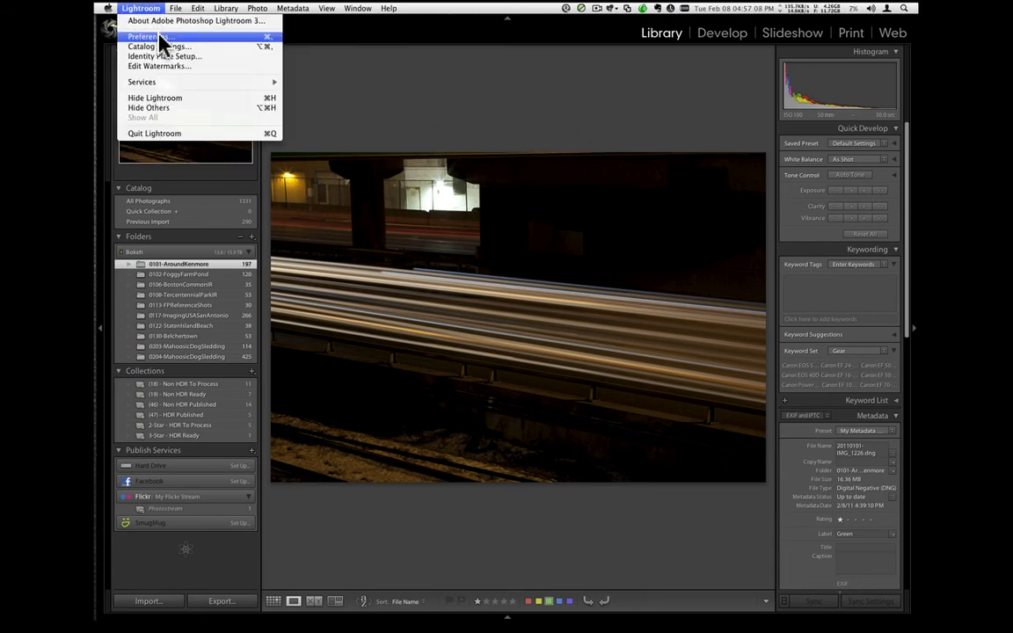
pyautogui.click(160, 37)
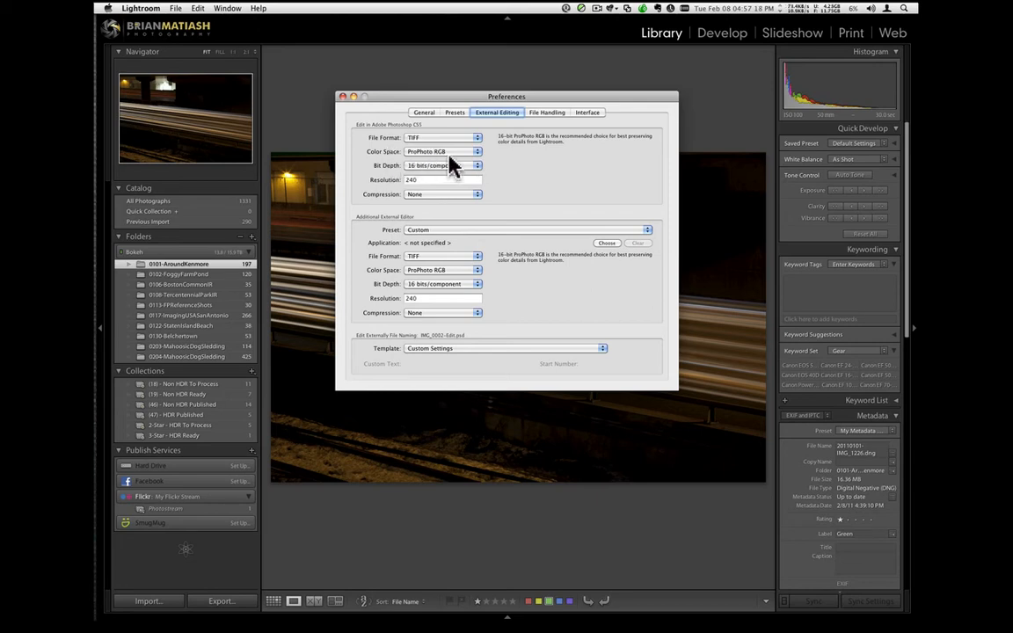
pyautogui.click(343, 98)
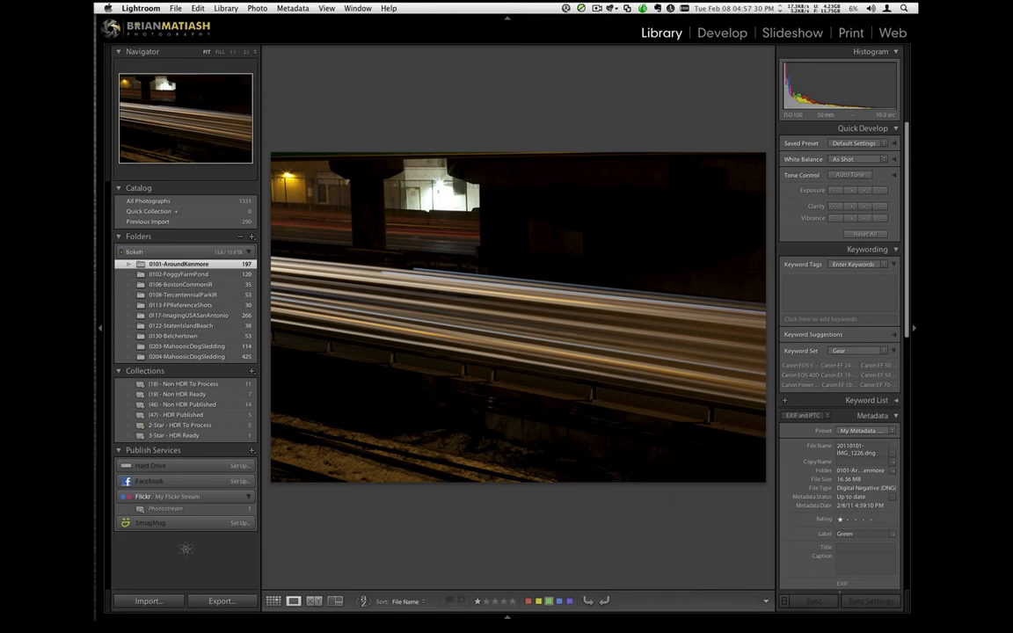
# Show the 0101-AroundKenmore photos as a thumbnail grid and select the nine bracketed underpass shots, IMG_1163 to IMG_1171.
pyautogui.press('super+Tab')
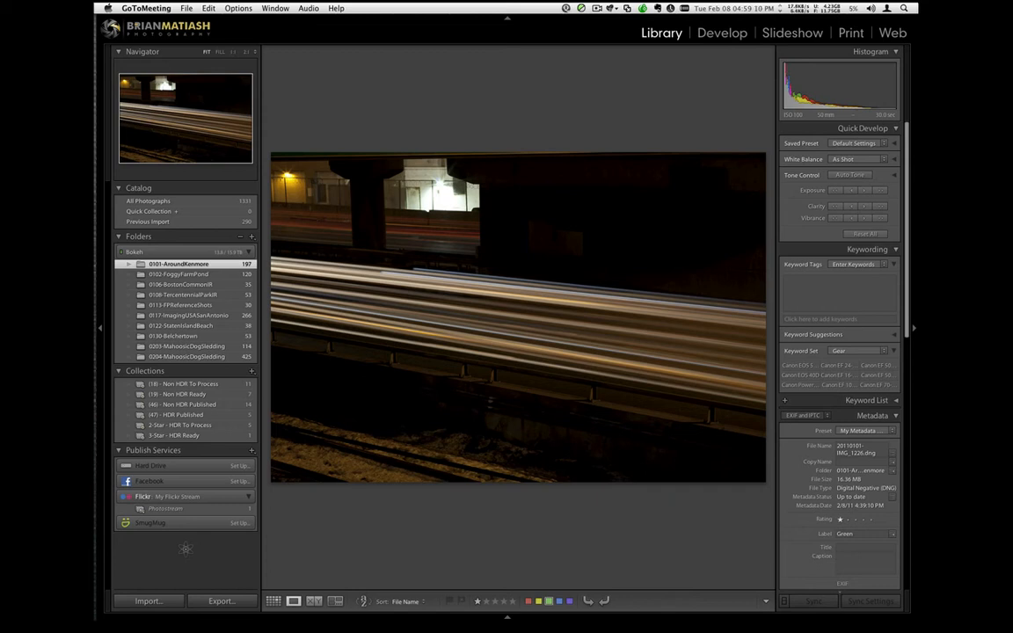
pyautogui.click(615, 162)
pyautogui.press('g')
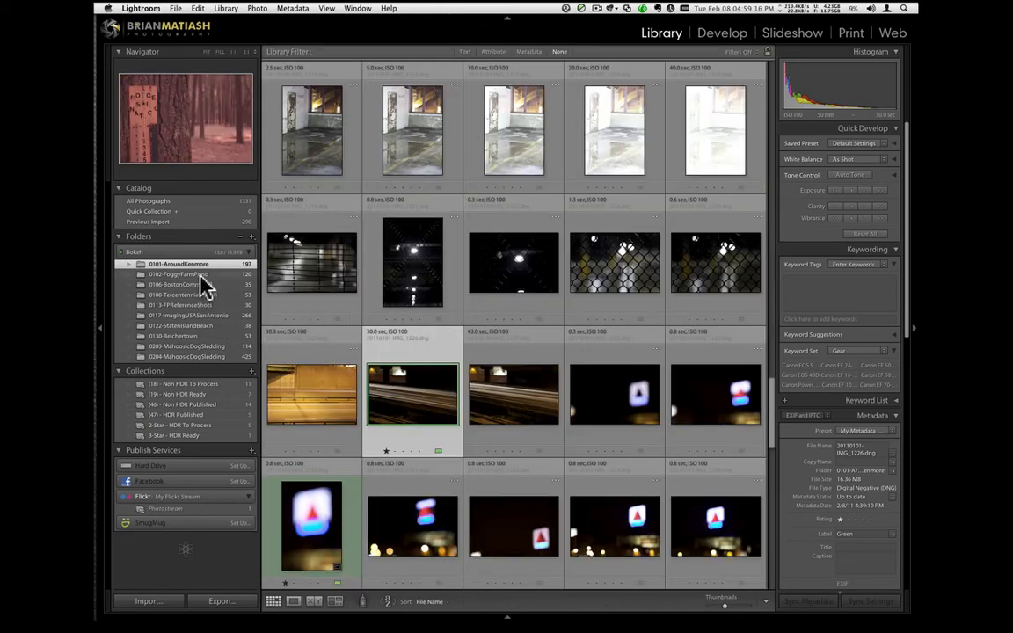
pyautogui.scroll(-3, 334, 387)
pyautogui.scroll(8, 343, 385)
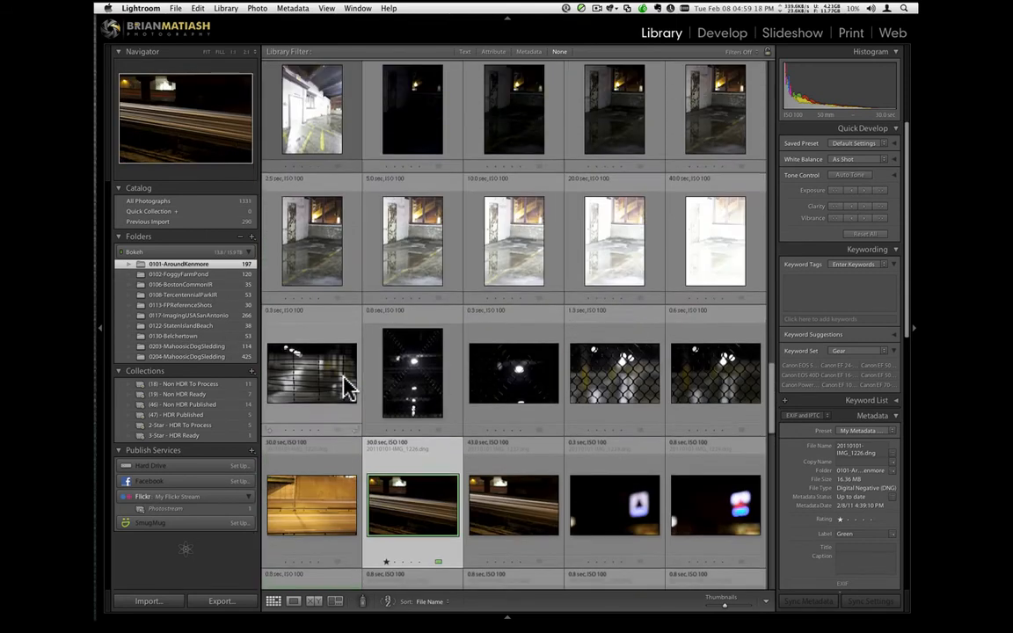
pyautogui.scroll(5, 346, 387)
pyautogui.scroll(3, 346, 387)
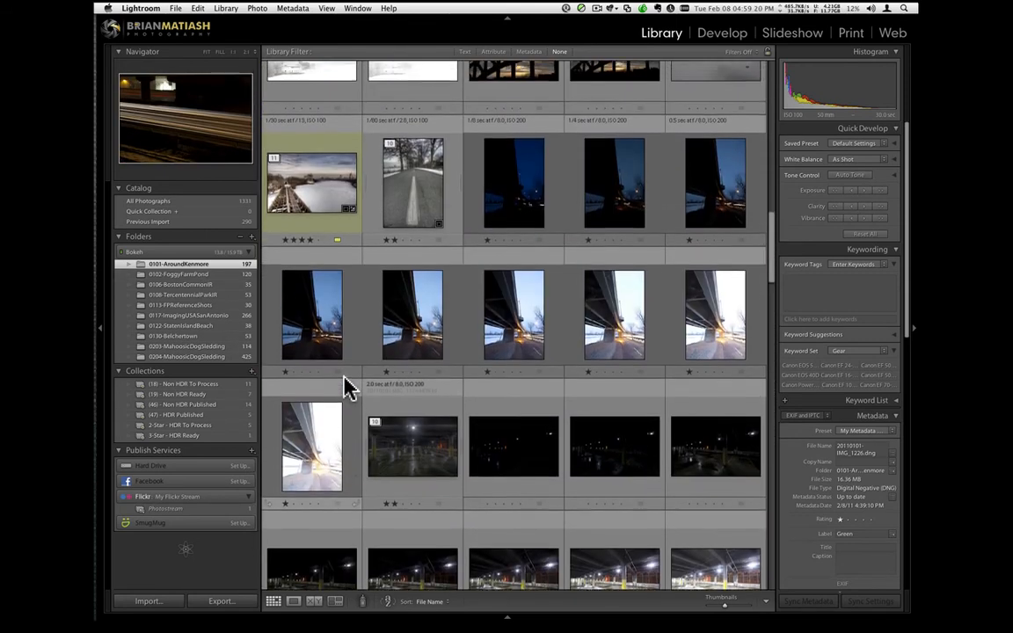
pyautogui.click(525, 261)
pyautogui.keyDown('shift'); pyautogui.click(320, 541); pyautogui.keyUp('shift')
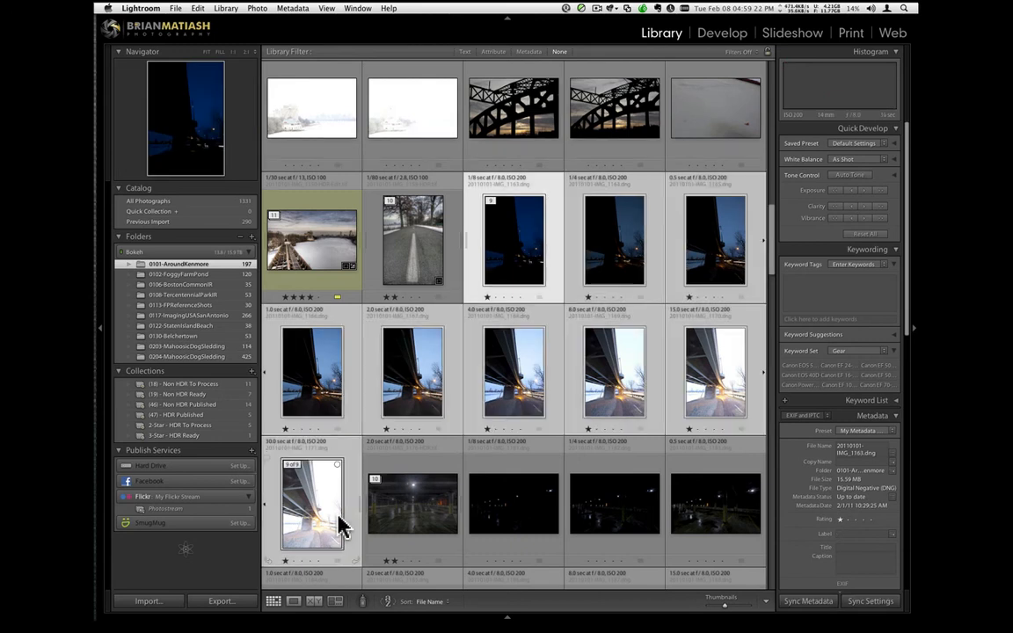
# Review the output format options for exporting the selected photos with the 0My Photomatix preset, and cancel the export.
pyautogui.rightClick(640, 389)
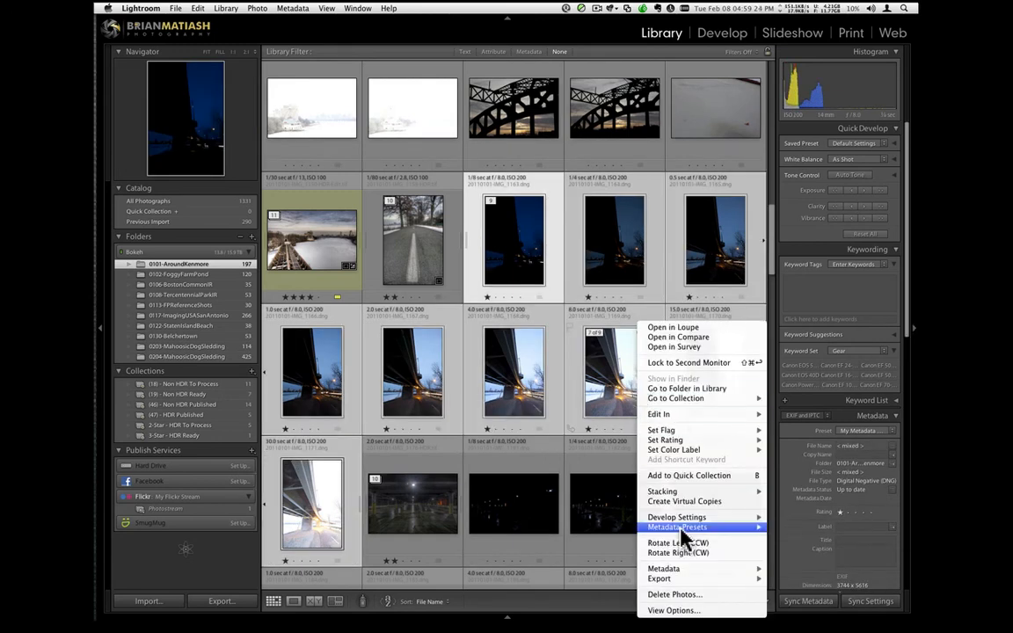
pyautogui.moveTo(681, 580)
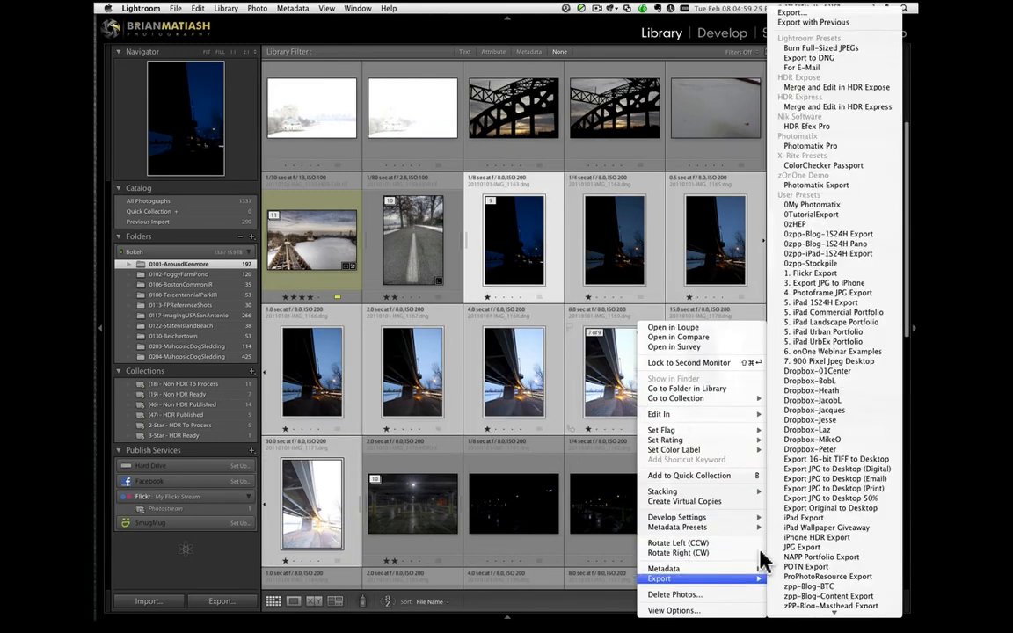
pyautogui.click(840, 207)
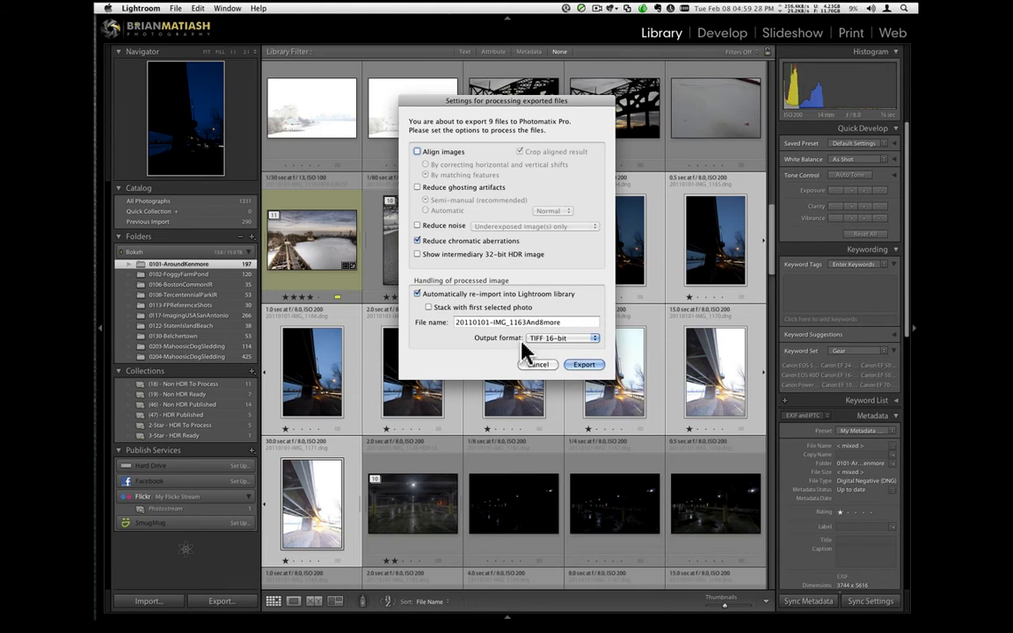
pyautogui.click(565, 341)
pyautogui.click(565, 339)
pyautogui.click(538, 365)
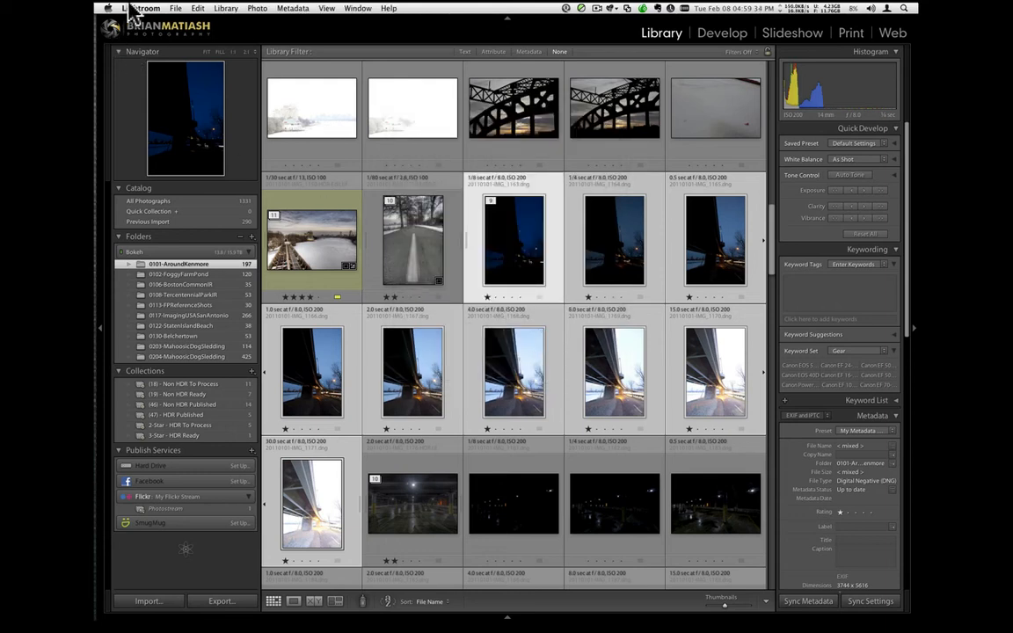
# Try PSD as the Photoshop external editing file format, set it back to TIFF, and close the Preferences.
pyautogui.click(141, 9)
pyautogui.click(131, 33)
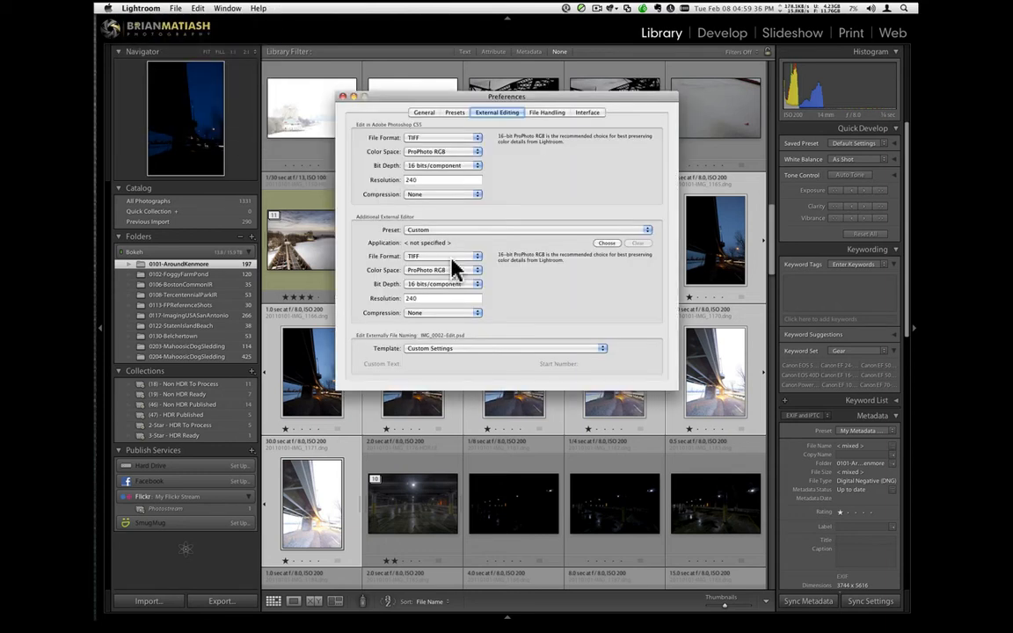
pyautogui.click(421, 140)
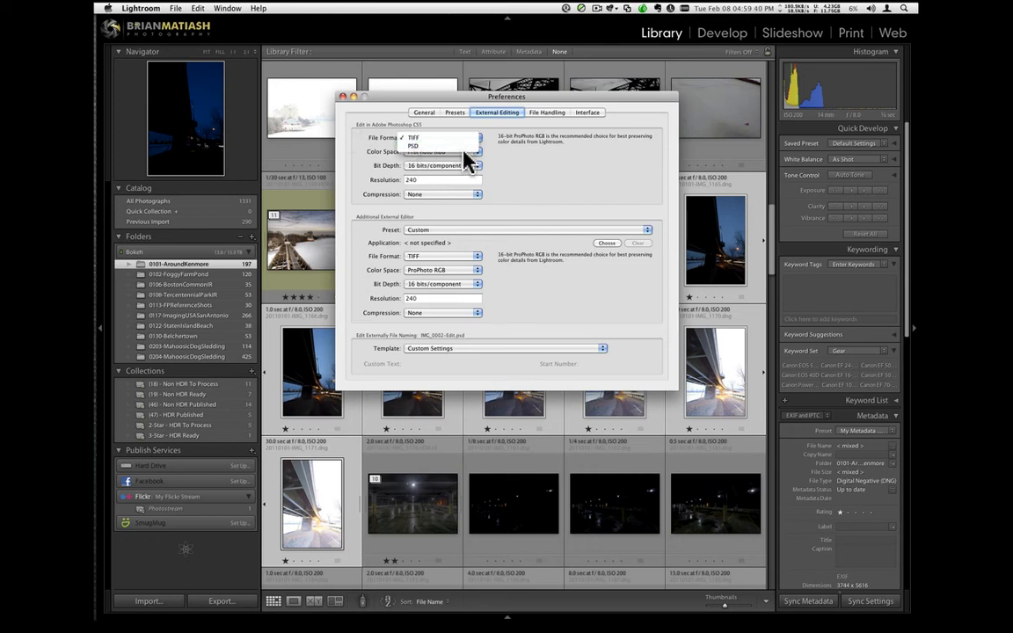
pyautogui.click(465, 147)
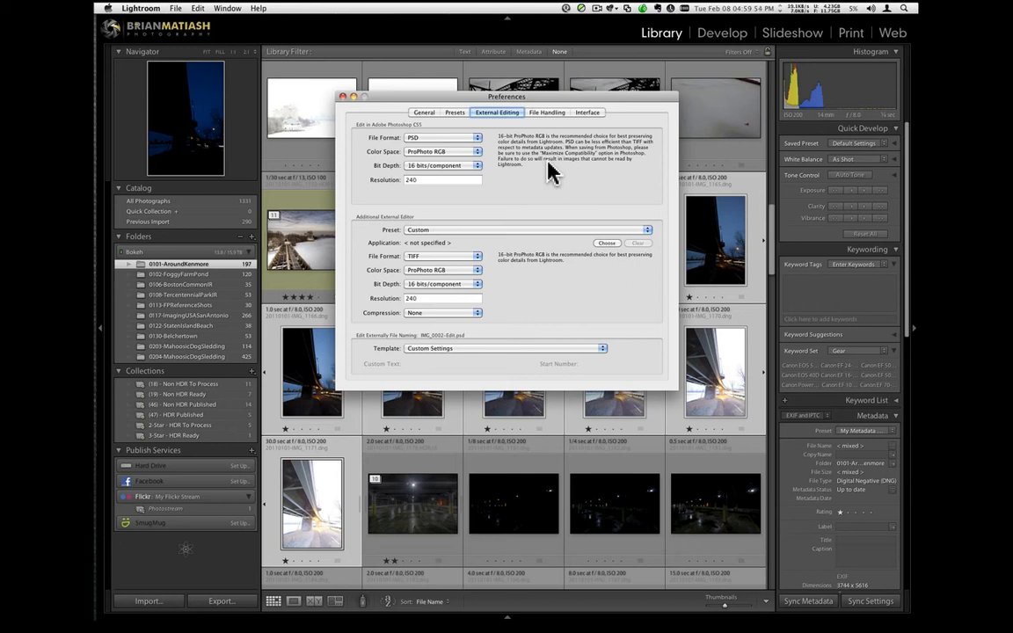
pyautogui.click(475, 139)
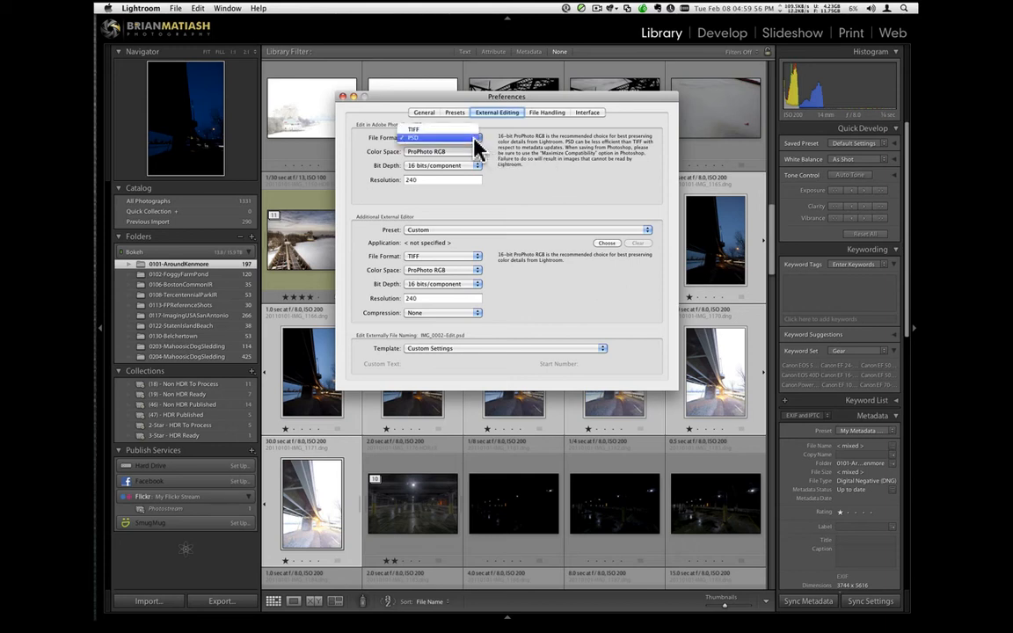
pyautogui.click(440, 129)
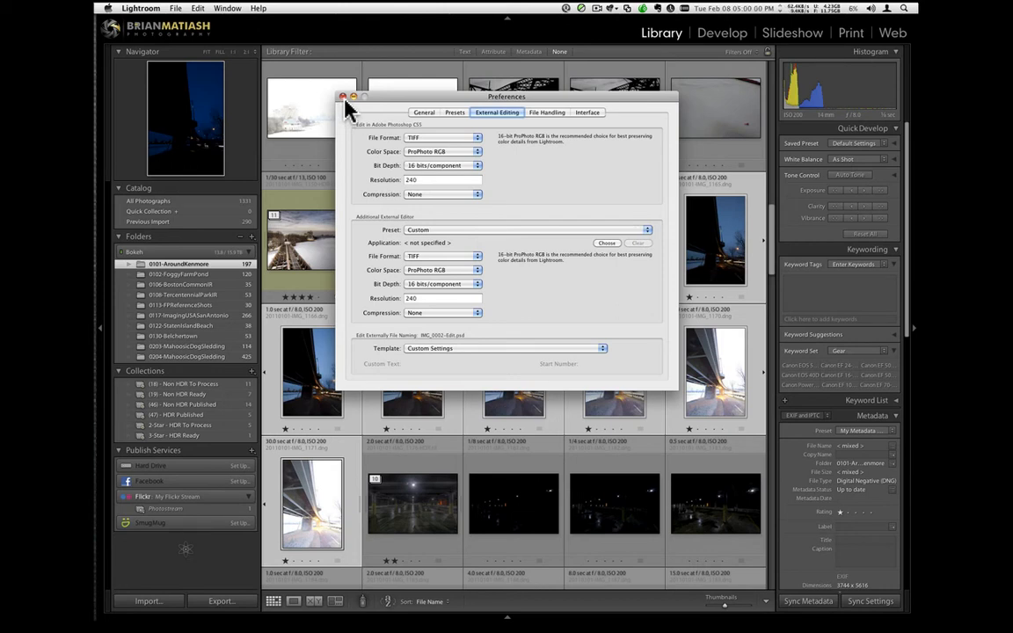
pyautogui.click(342, 97)
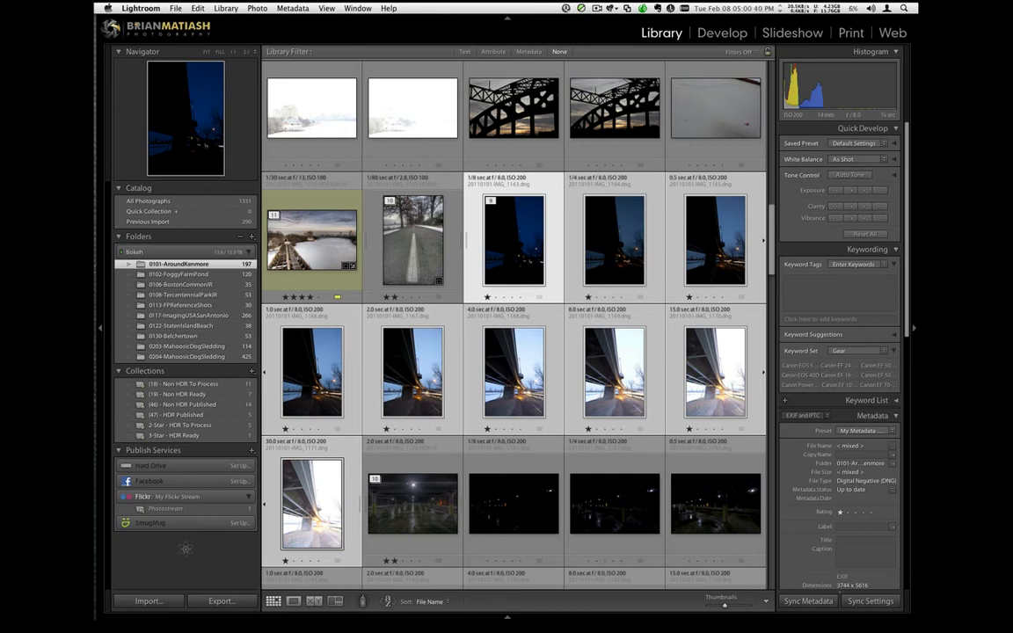
# Check the display profile status and available options of the ColorMunki Photo Tray.
pyautogui.press('super+Tab')
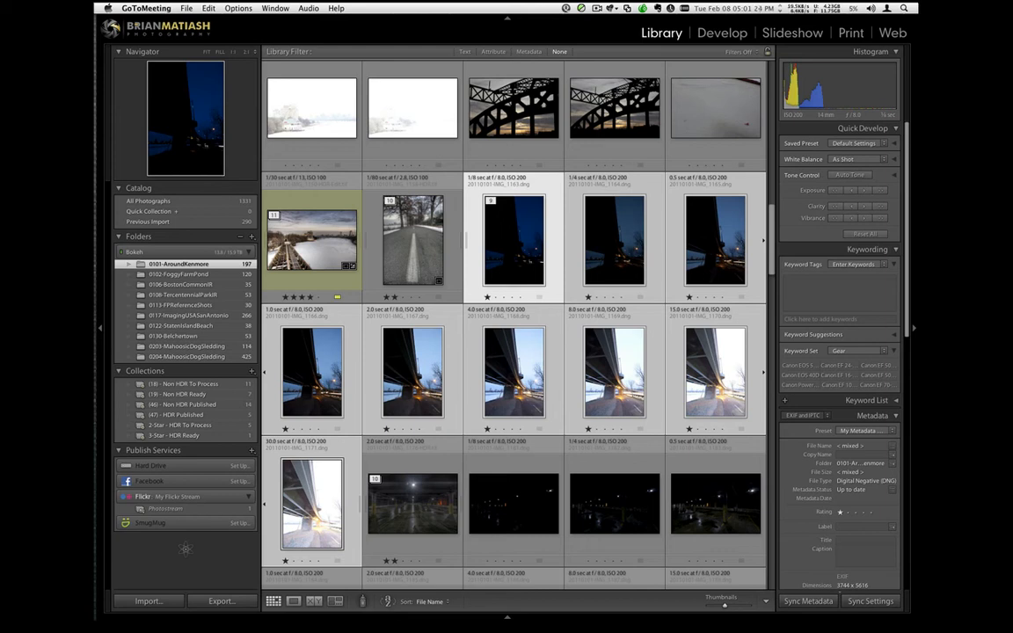
pyautogui.click(644, 9)
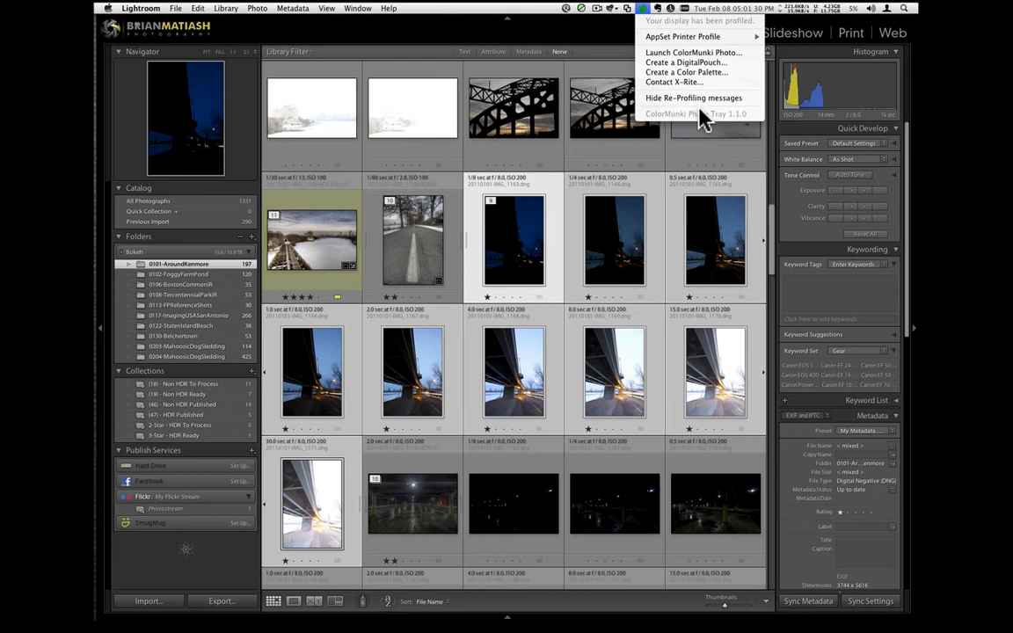
pyautogui.click(95, 227)
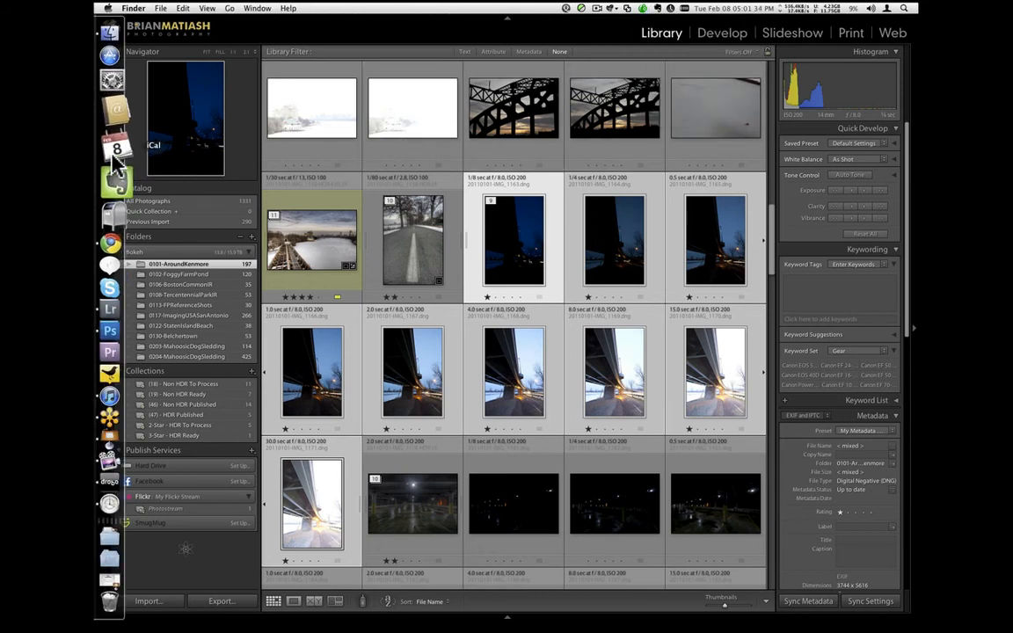
# Bring the iCal window into view, browse its monthly calendar forward to April 2011, and recheck the ColorMunki display profile status.
pyautogui.click(112, 151)
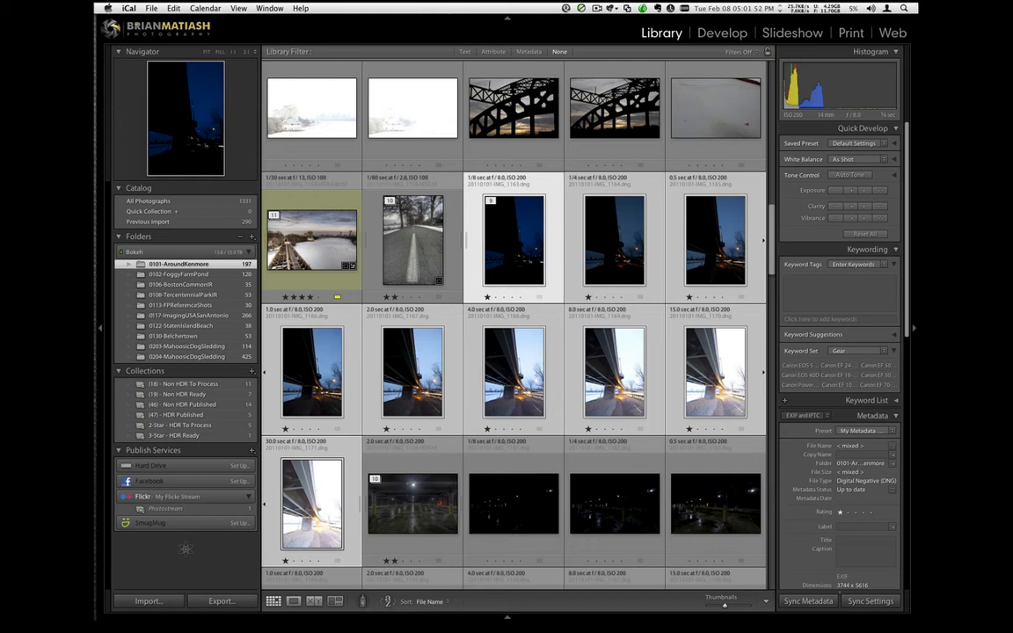
pyautogui.moveTo(918, 60); pyautogui.dragTo(641, 19)
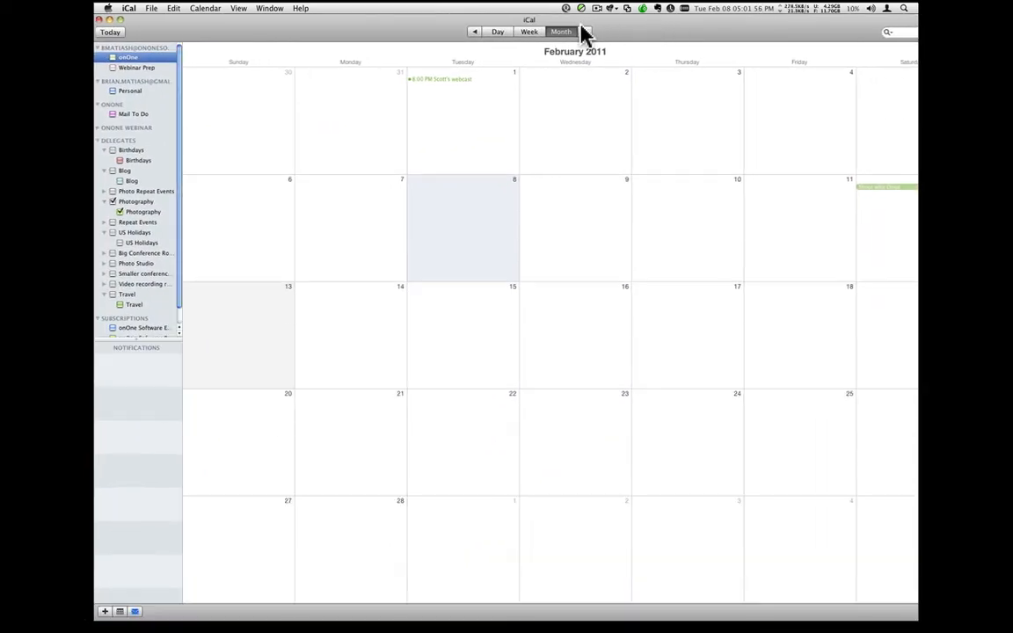
pyautogui.click(584, 32)
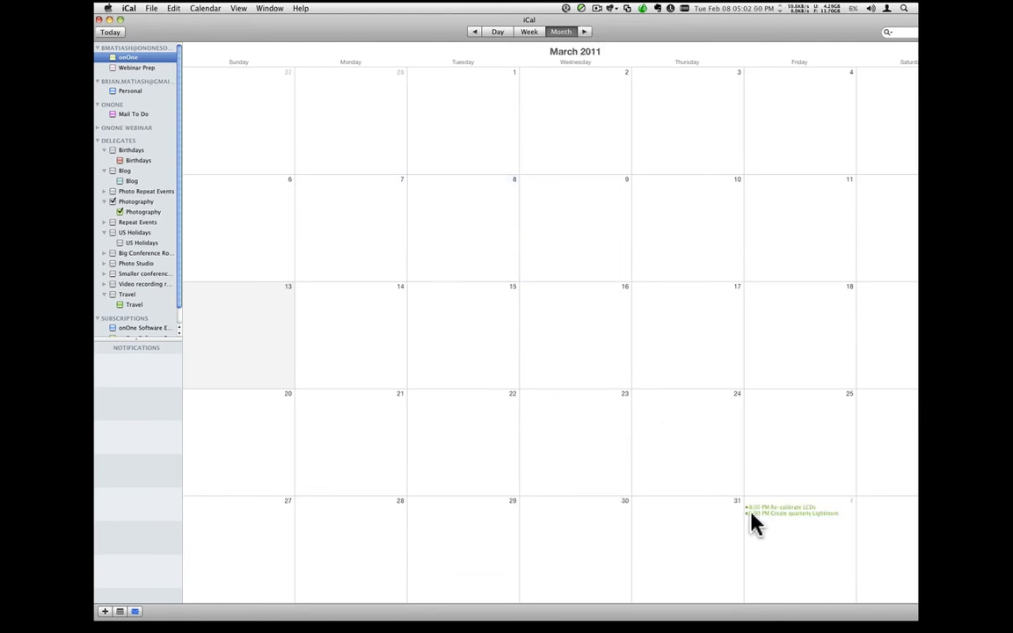
pyautogui.click(584, 32)
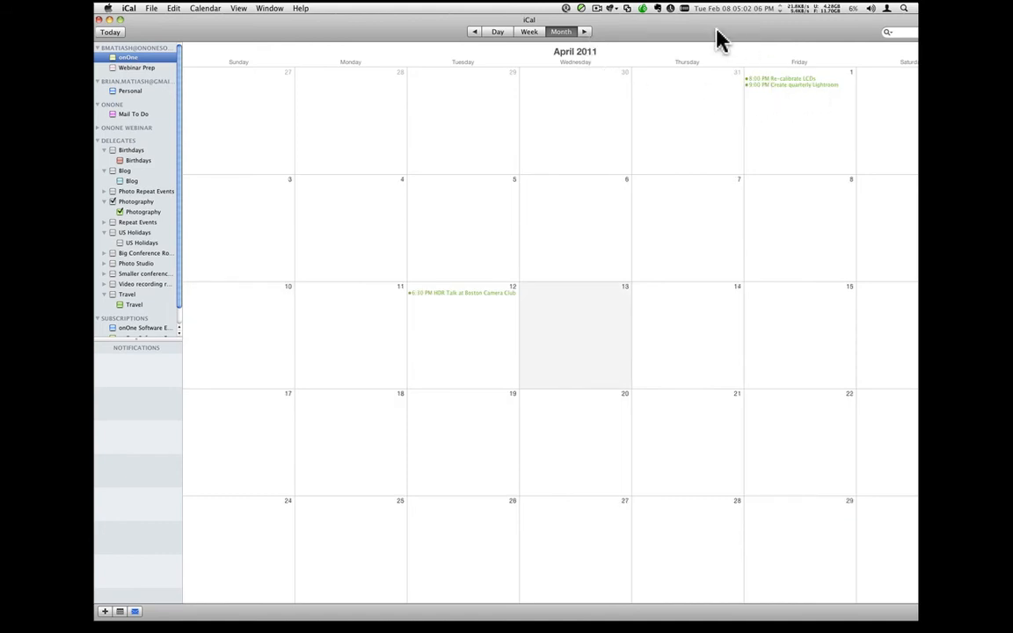
pyautogui.click(642, 8)
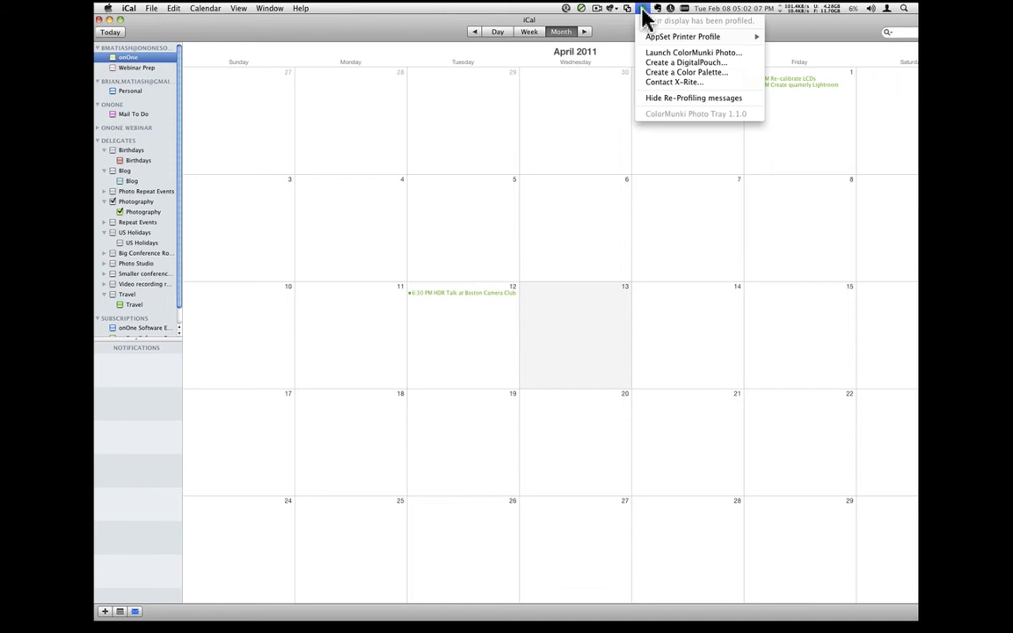
# Dismiss the ColorMunki options, move the iCal window out of view, and return to the Lightroom library.
pyautogui.click(778, 164)
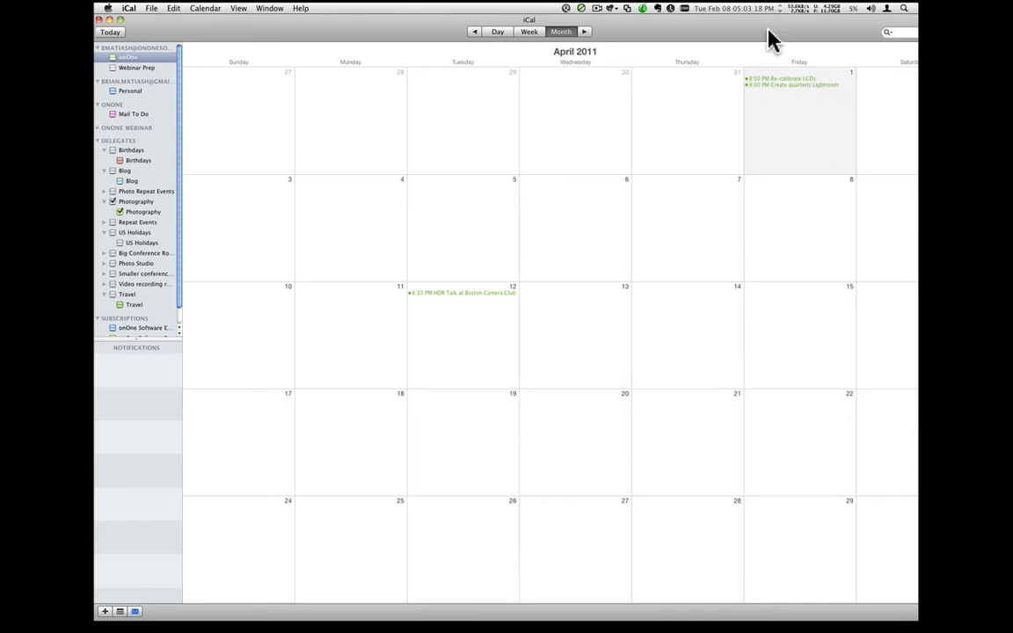
pyautogui.moveTo(750, 29); pyautogui.dragTo(1012, 88)
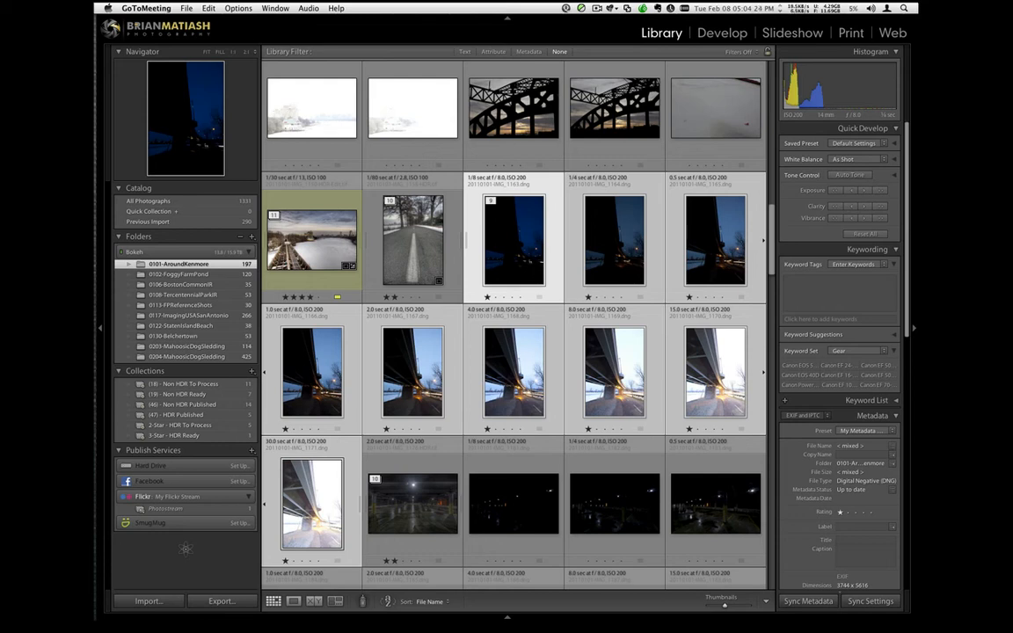
pyautogui.click(296, 237)
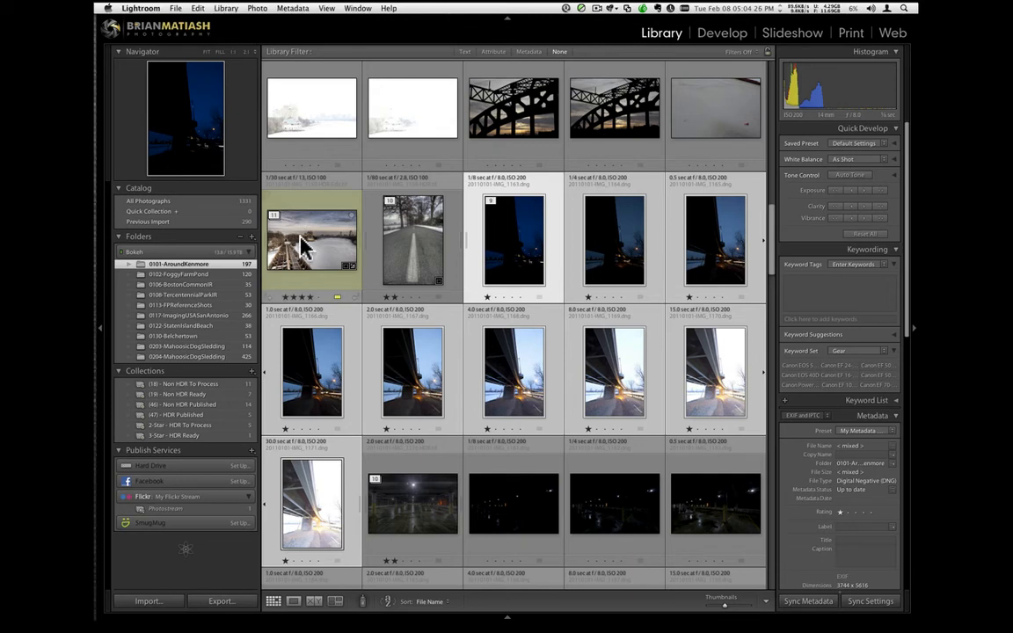
# Open the four-star railway bridge HDR photo in Loupe view and reveal its file in Finder.
pyautogui.rightClick(313, 240)
pyautogui.click(320, 232)
pyautogui.doubleClick(324, 231)
pyautogui.rightClick(437, 274)
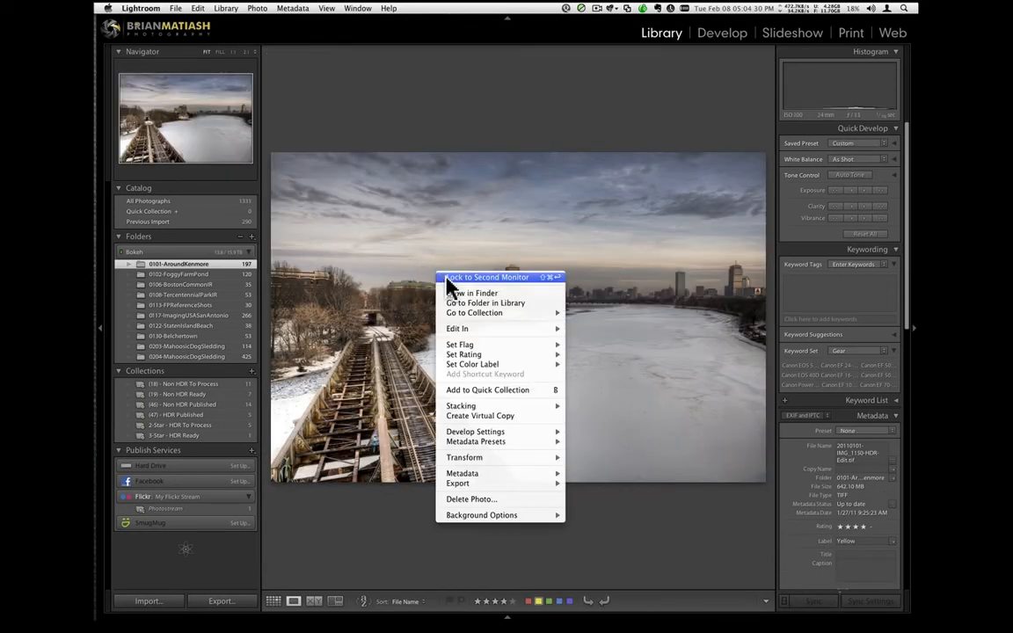
pyautogui.click(490, 299)
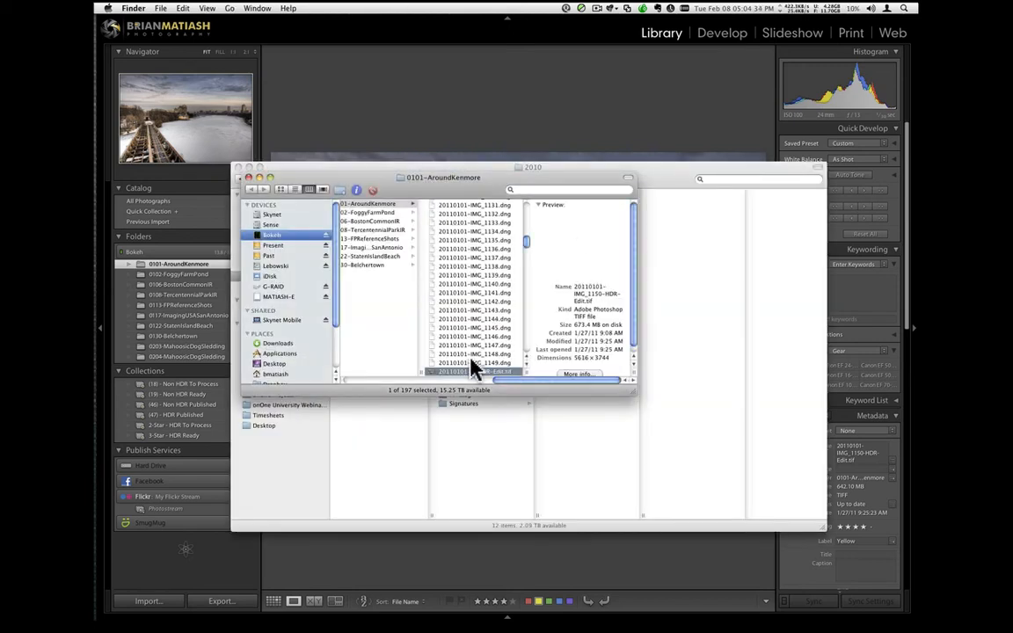
# Open 20110101-IMG_1150-HDR-Edit.tif in Photoshop from Finder.
pyautogui.rightClick(474, 374)
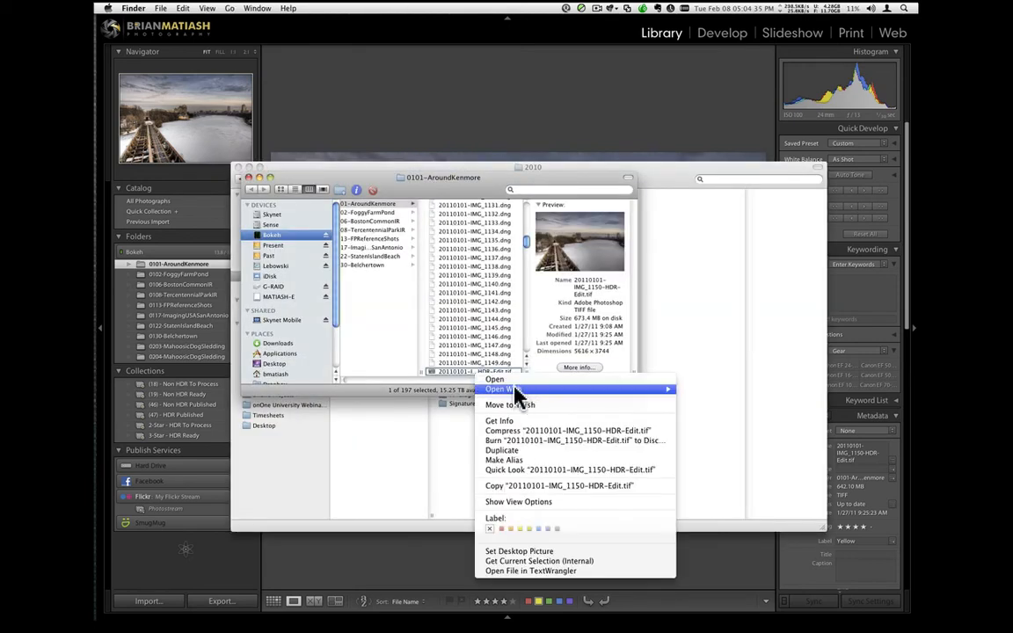
pyautogui.moveTo(616, 390)
pyautogui.click(705, 383)
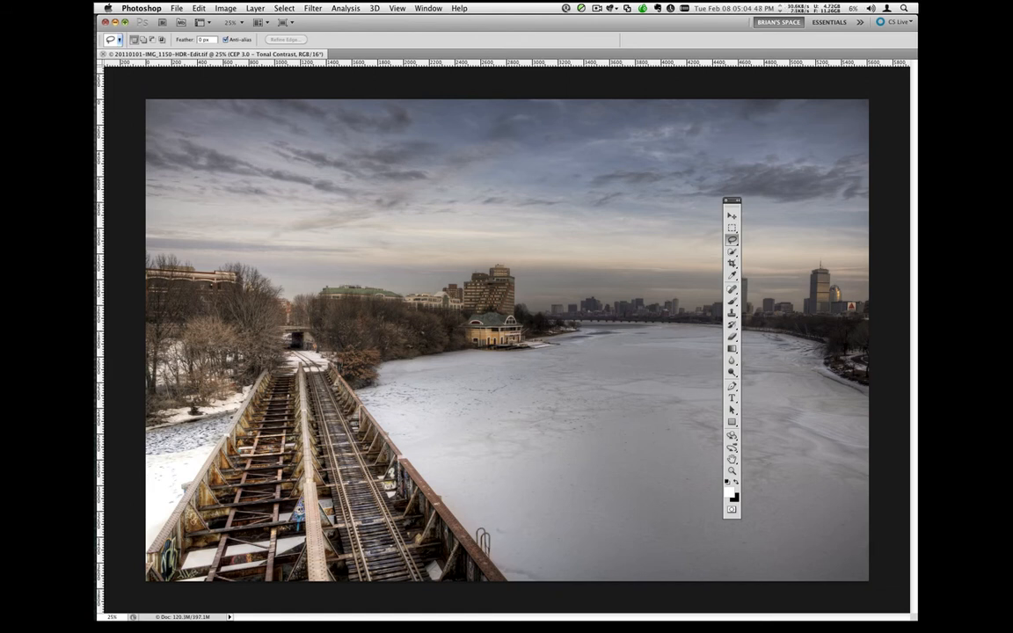
# Bring the Layers panel over the image to examine the layer stack, then move it away and close the document.
pyautogui.moveTo(916, 274); pyautogui.dragTo(819, 273)
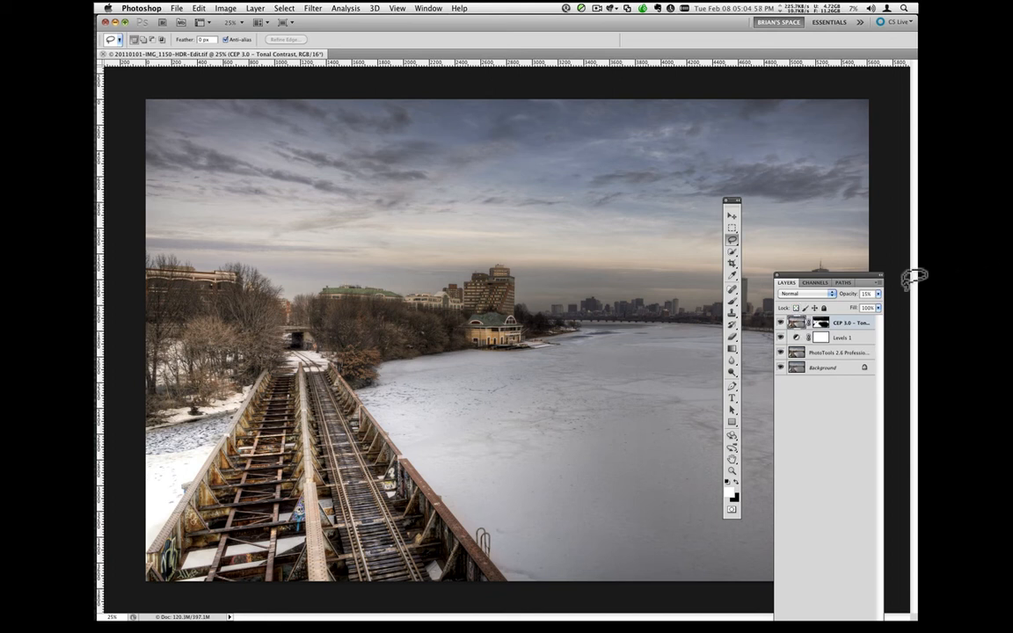
pyautogui.moveTo(841, 276); pyautogui.dragTo(916, 248)
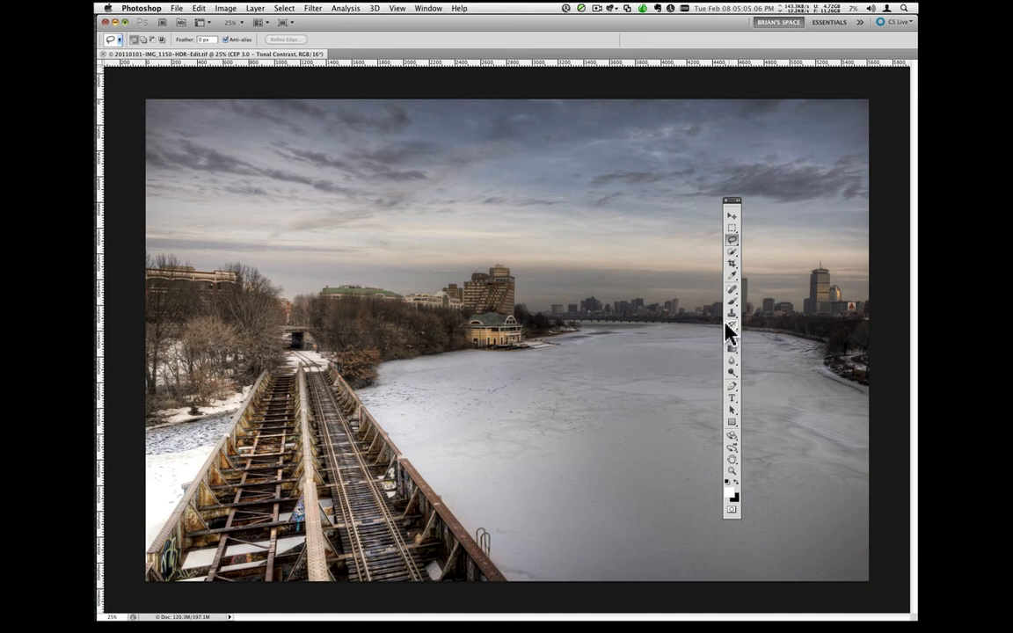
pyautogui.click(105, 23)
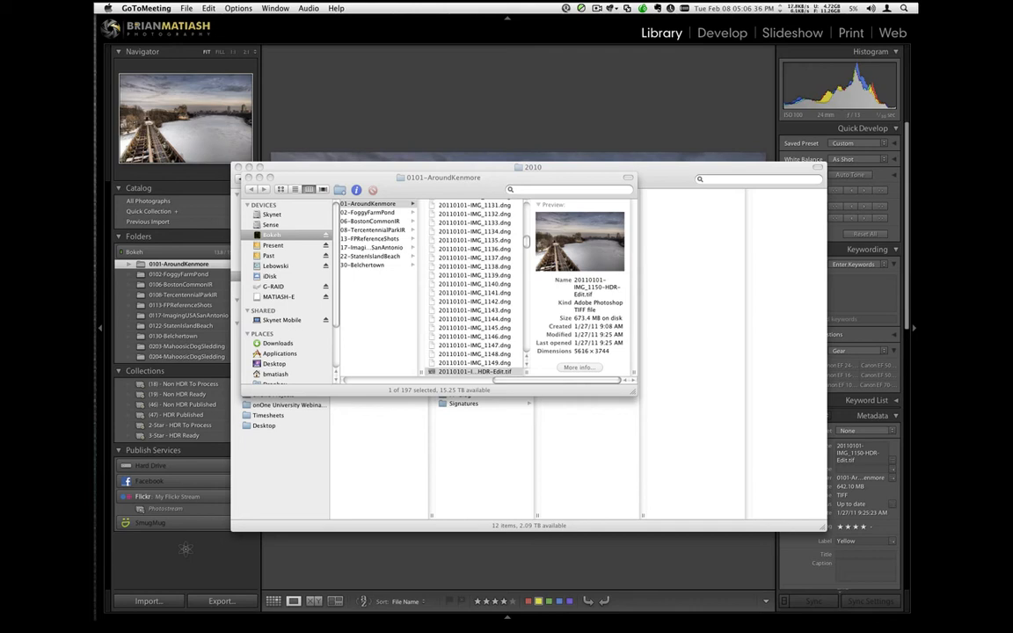
# Close the 0101-AroundKenmore and 2010 Finder windows.
pyautogui.click(473, 173)
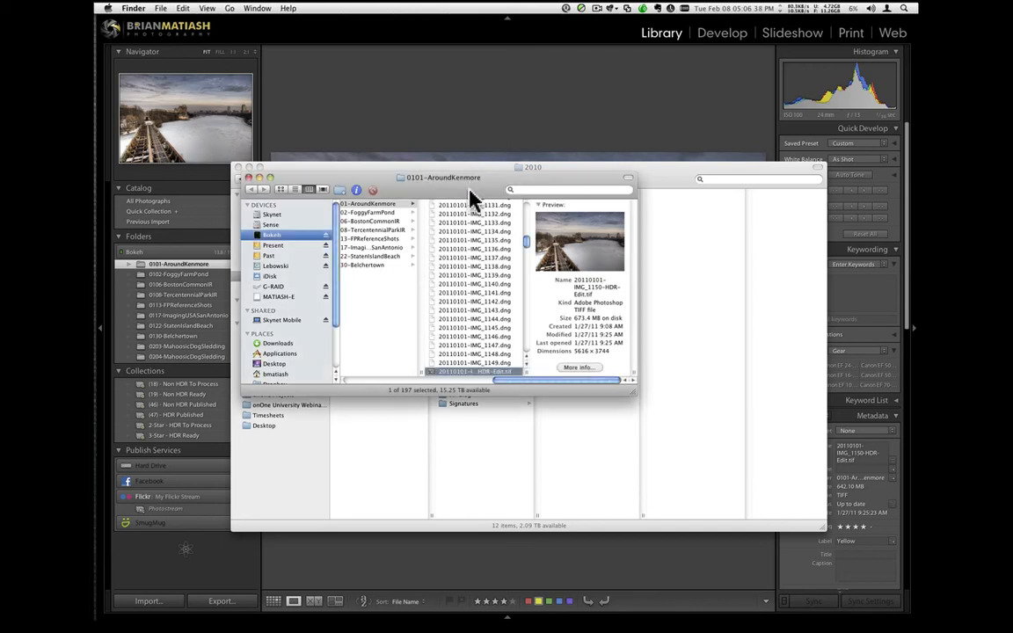
pyautogui.press('super+w')
pyautogui.press('super+w')
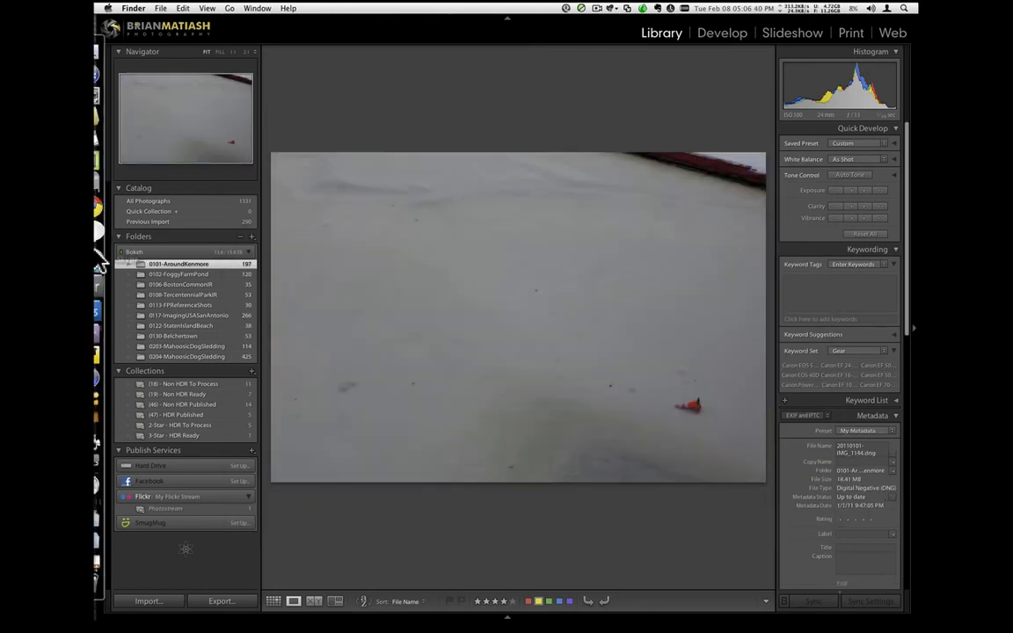
# Switch to Chrome, move its window fully into view, and load promotesystems.com.
pyautogui.click(114, 216)
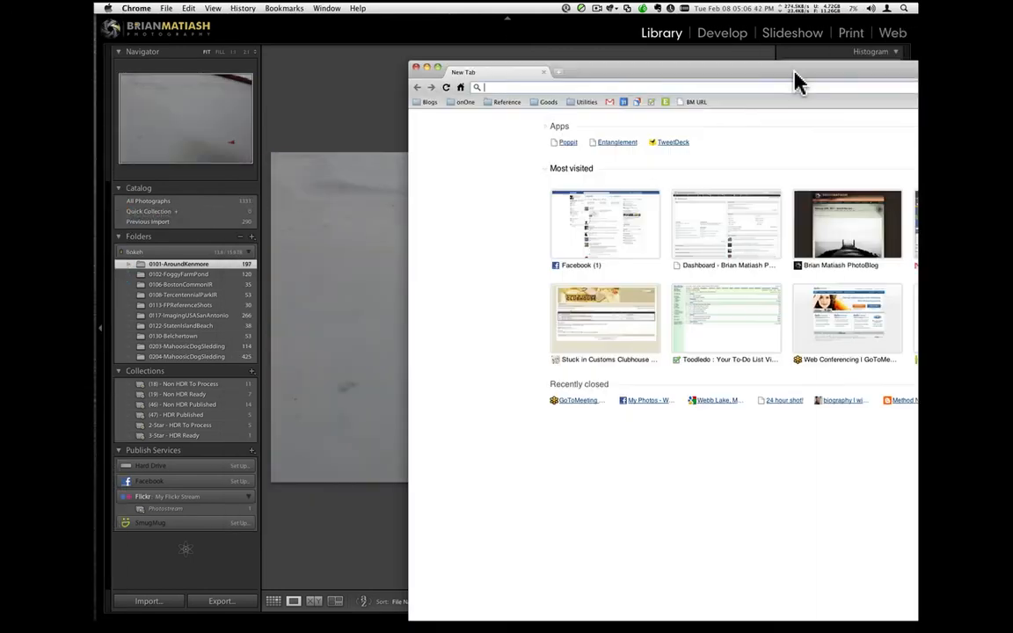
pyautogui.moveTo(795, 70); pyautogui.dragTo(504, 26)
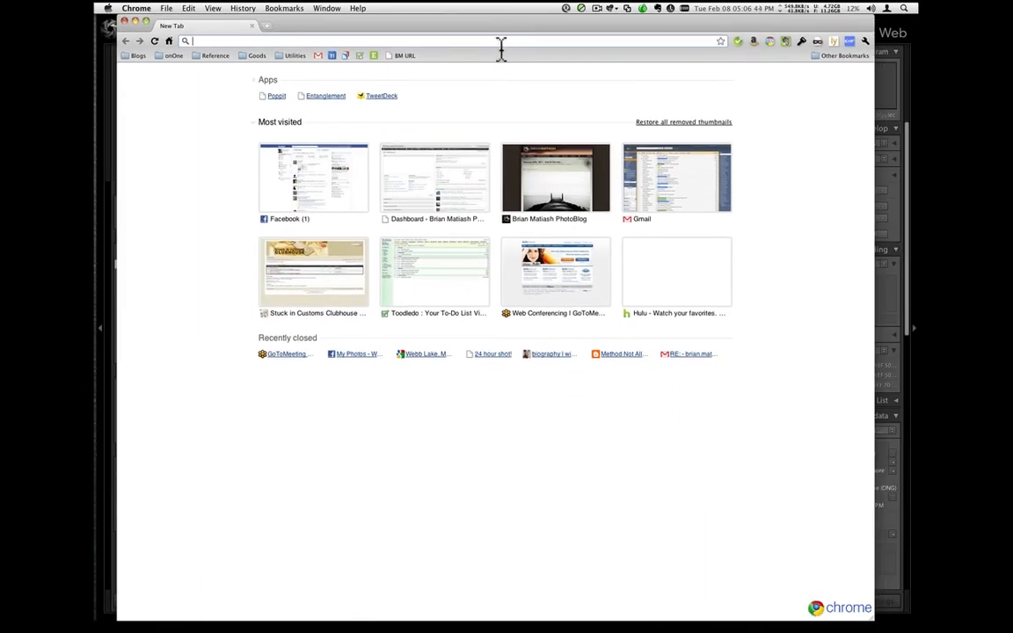
pyautogui.click(502, 45)
pyautogui.write('promotesys')
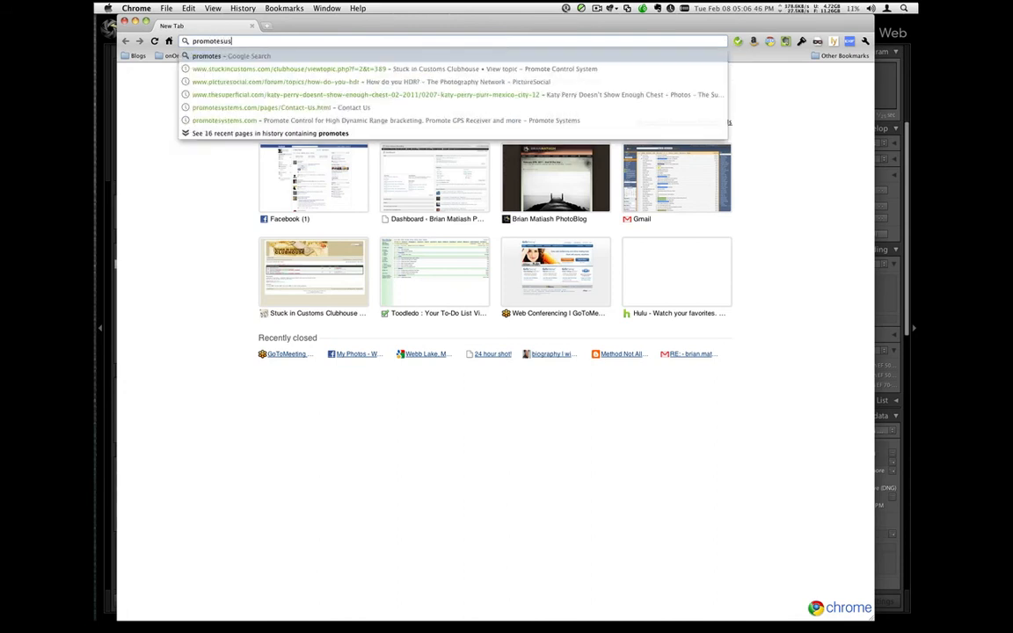
pyautogui.write('tems.com')
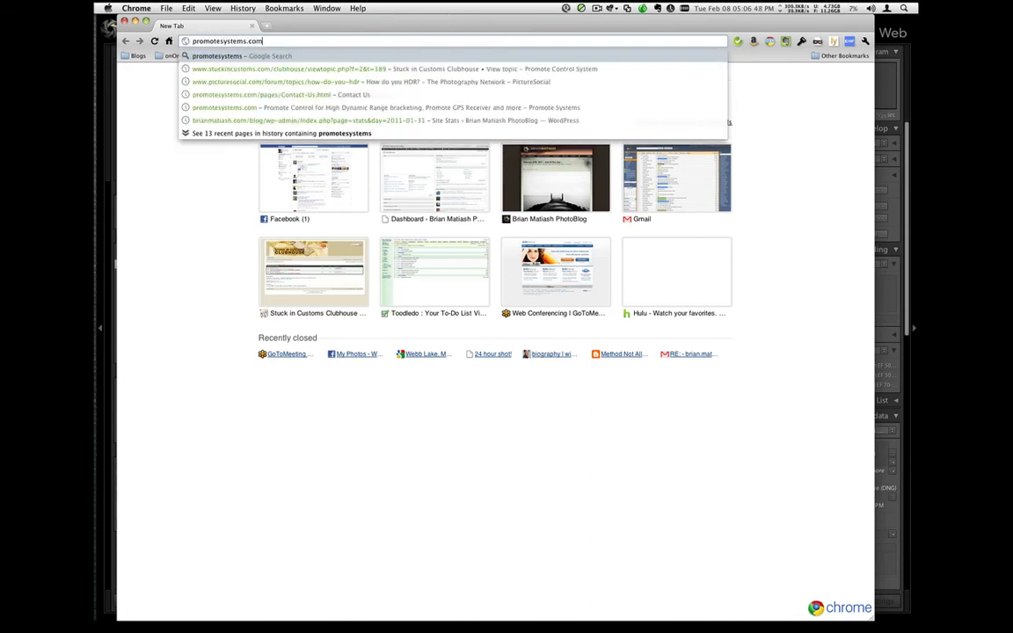
pyautogui.press('Return')
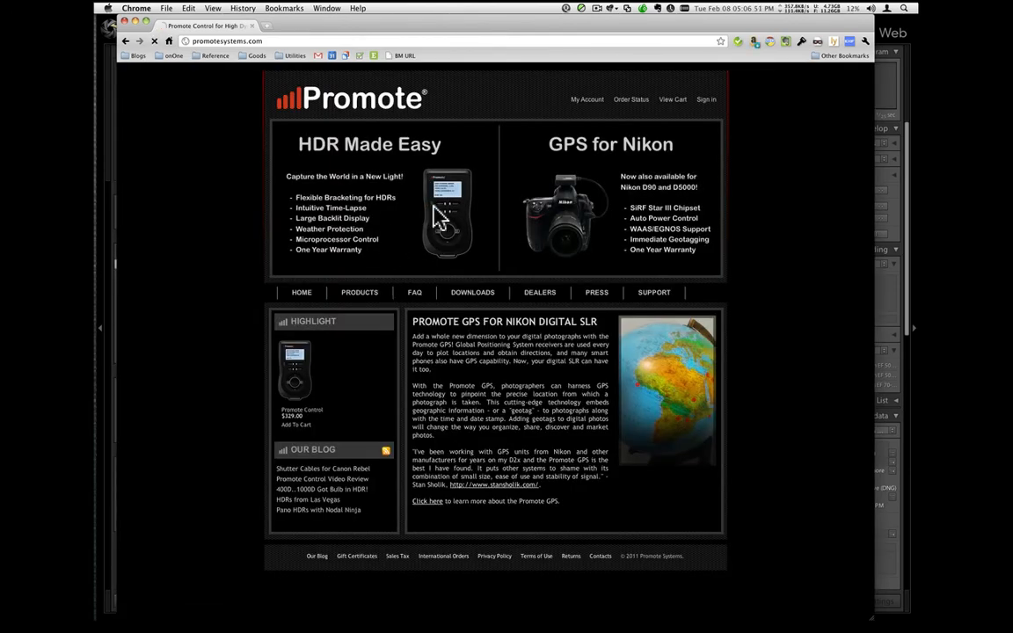
# Open the Promote Control product page, view the enlarged product image, and close the browser window to return to Lightroom.
pyautogui.click(437, 217)
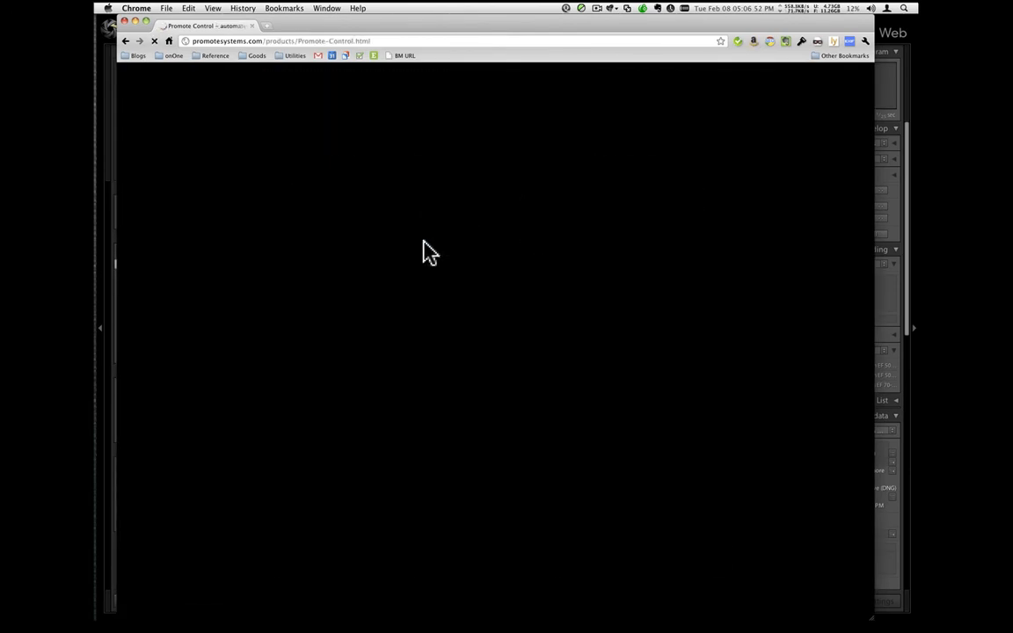
pyautogui.click(323, 214)
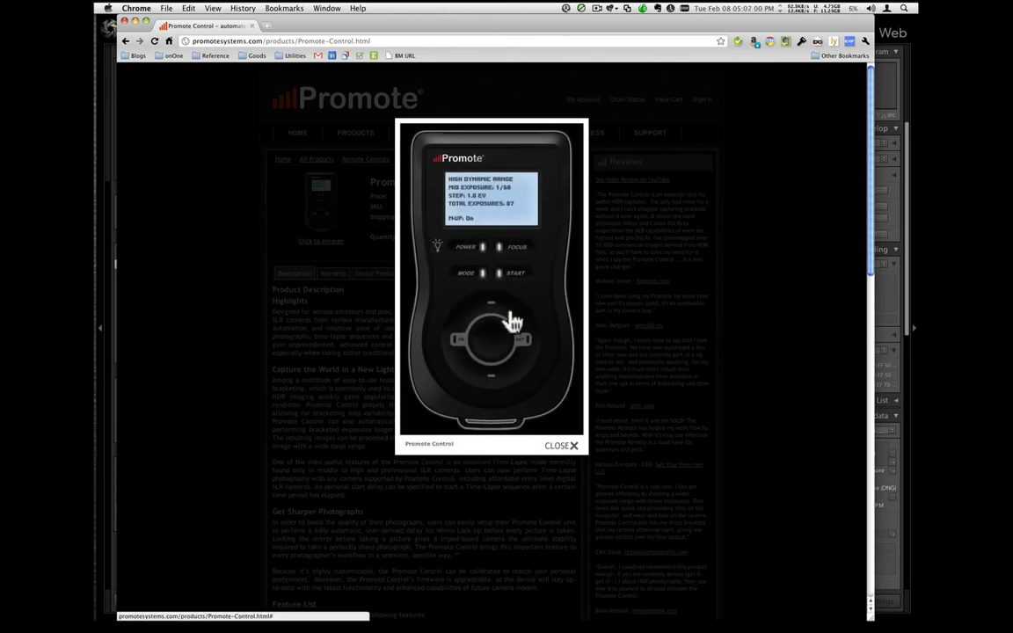
pyautogui.click(560, 448)
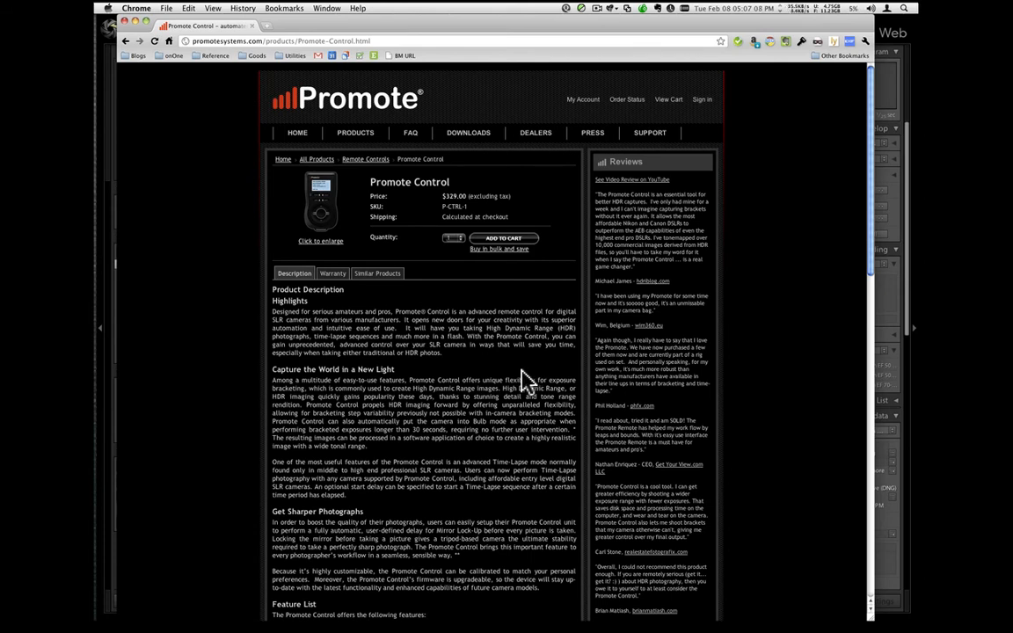
pyautogui.click(123, 26)
pyautogui.click(409, 122)
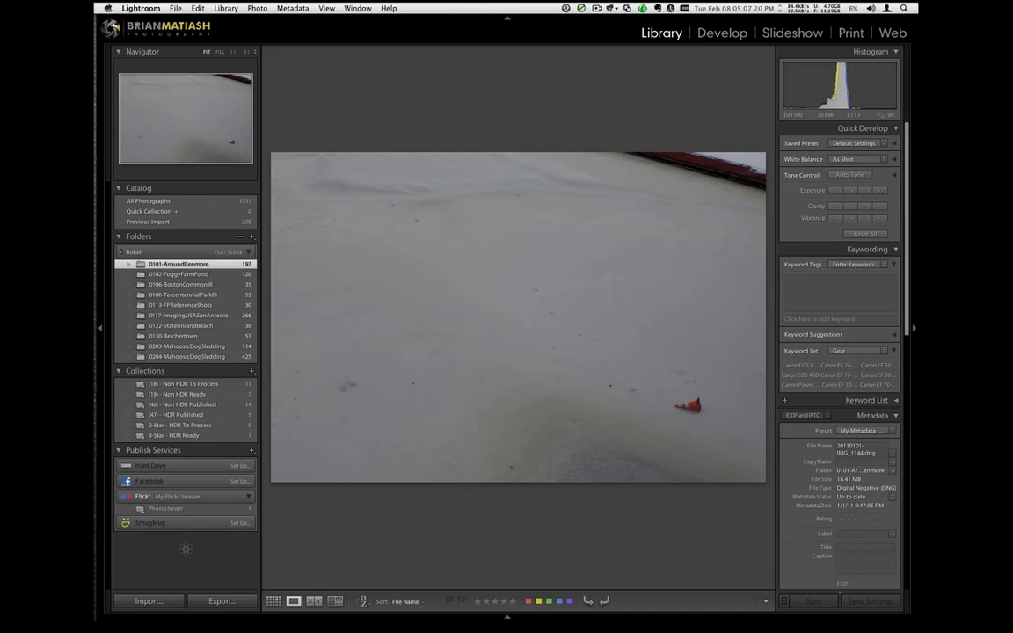
pyautogui.press('super+Tab')
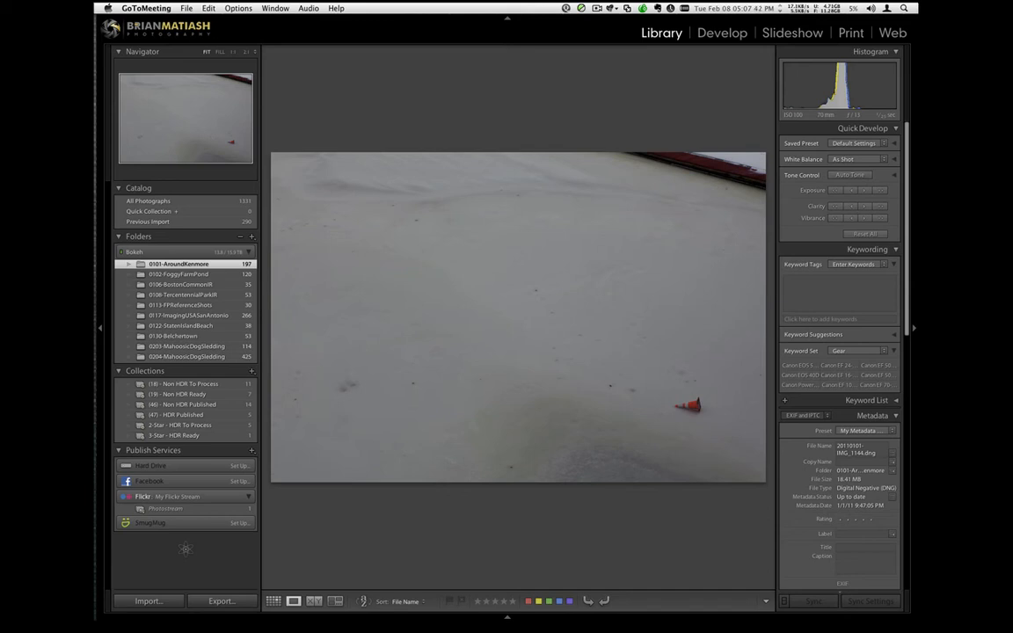
pyautogui.click(500, 81)
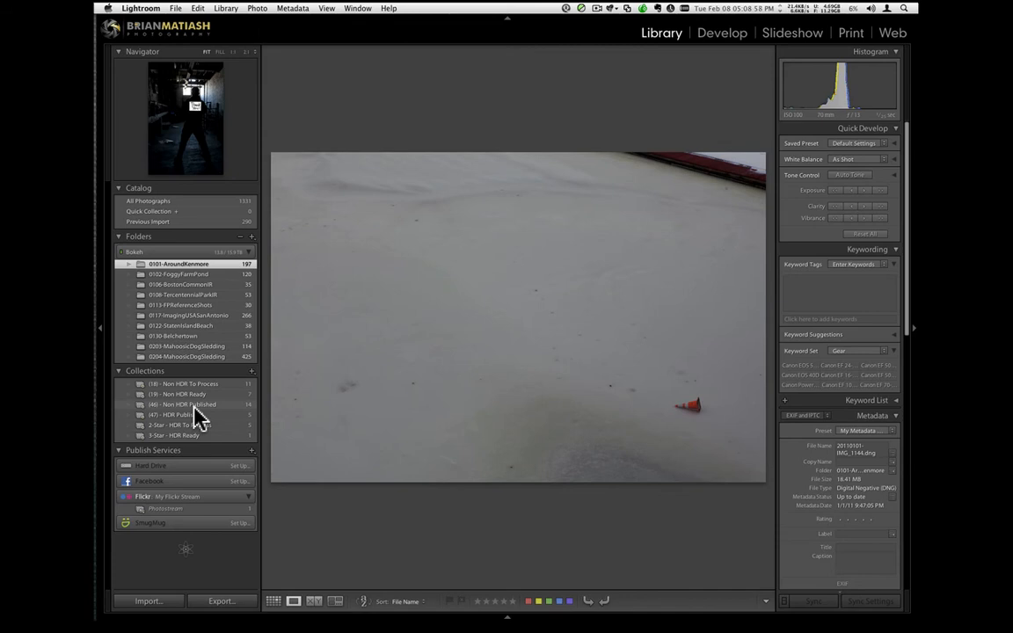
# Show the (47) - HDR Published collection in Grid view.
pyautogui.click(195, 406)
pyautogui.click(188, 415)
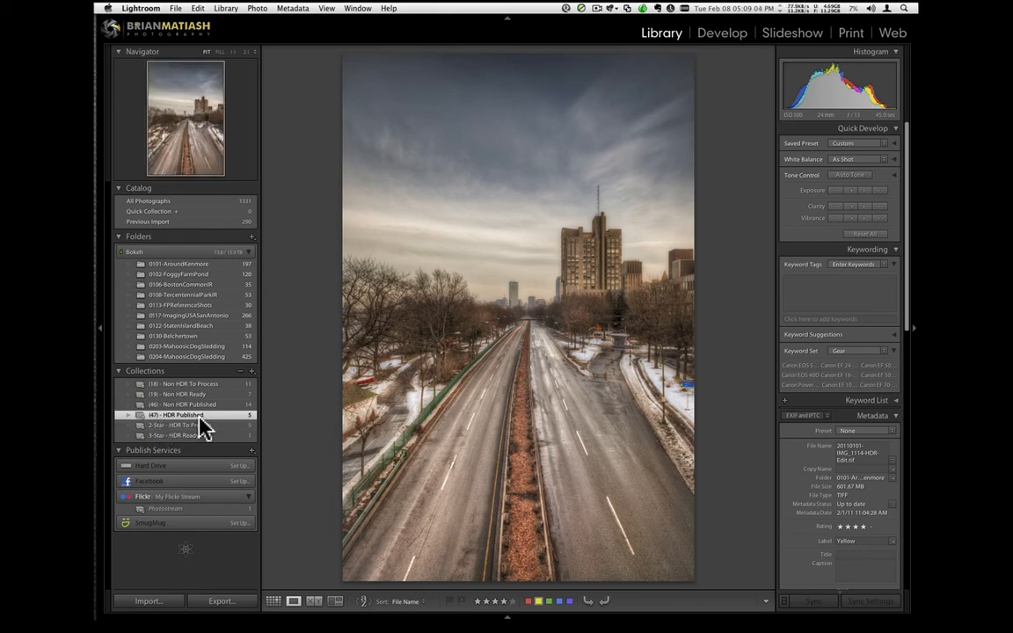
pyautogui.press('g')
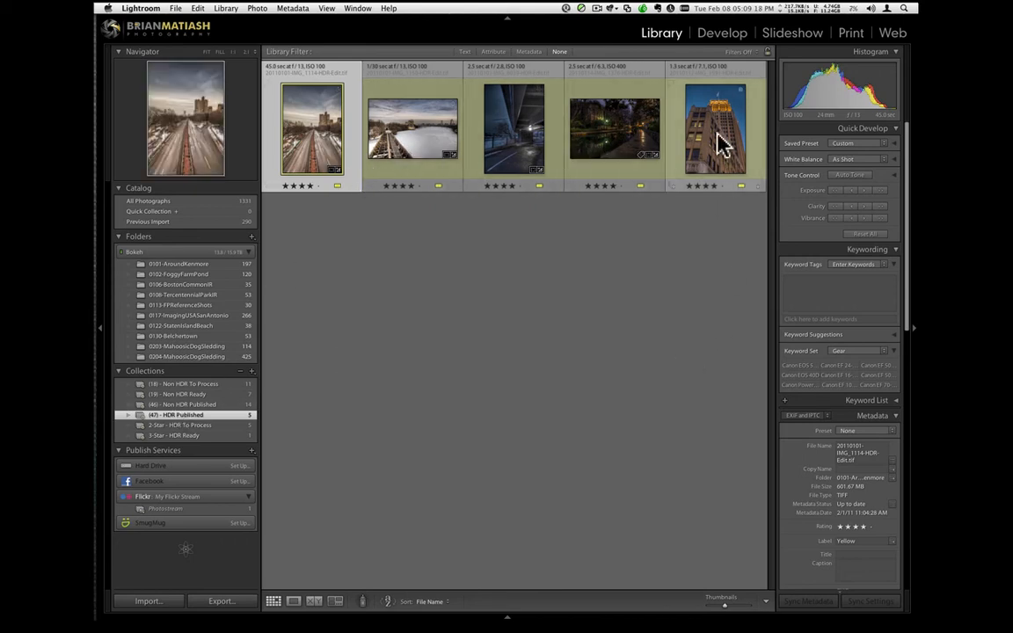
# Show the (46) - Non HDR Published collection, view the frozen lake photo enlarged, and return to the grid.
pyautogui.click(191, 404)
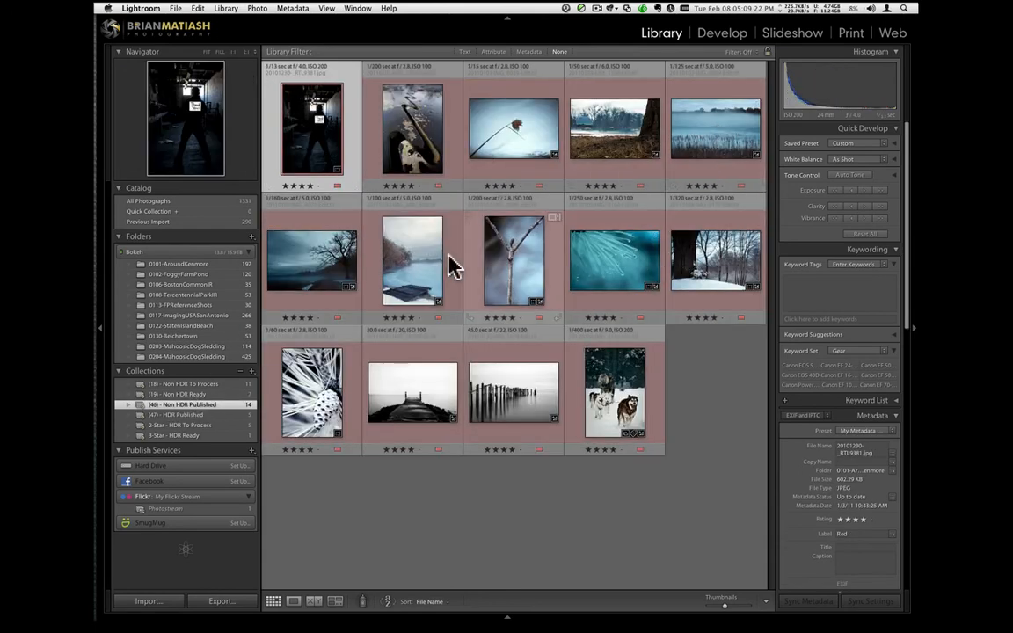
pyautogui.doubleClick(400, 273)
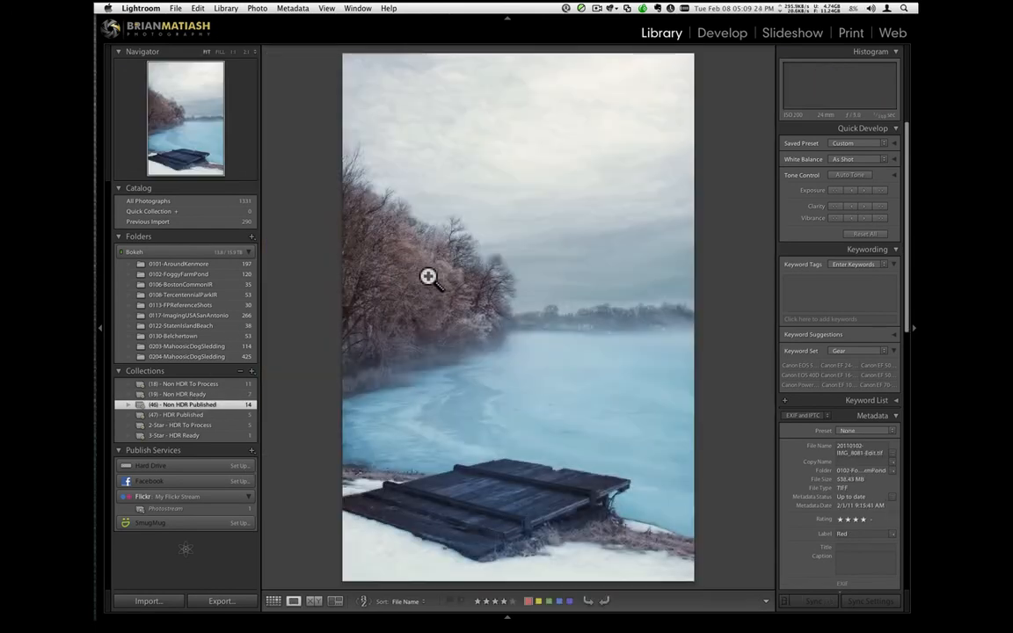
pyautogui.doubleClick(430, 277)
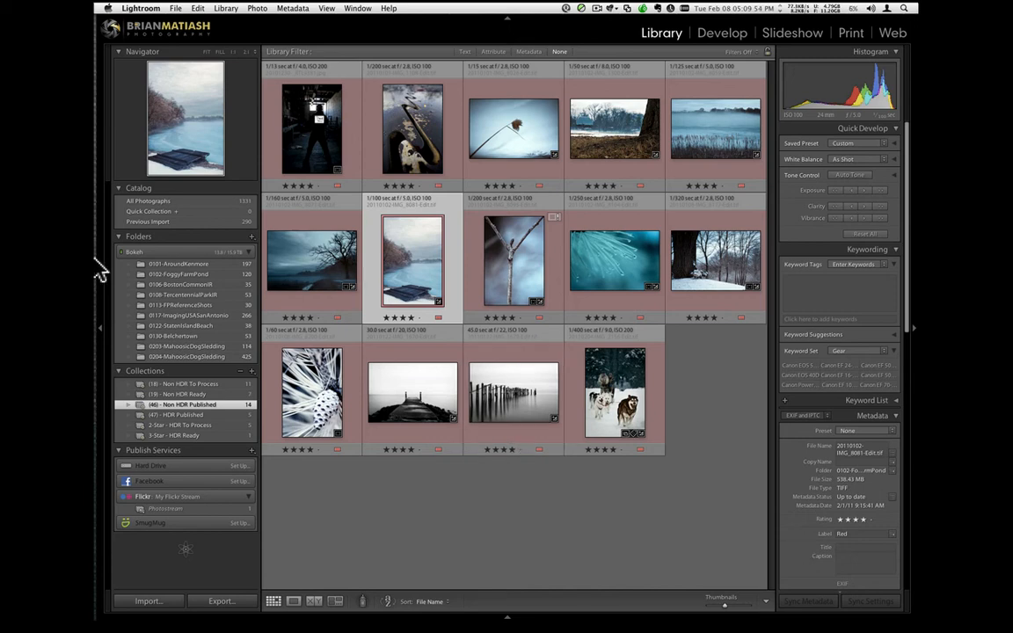
# Switch to Chrome, reopen the recently closed Promote Control page for another look, and close the window.
pyautogui.moveTo(103, 271)
pyautogui.click(114, 227)
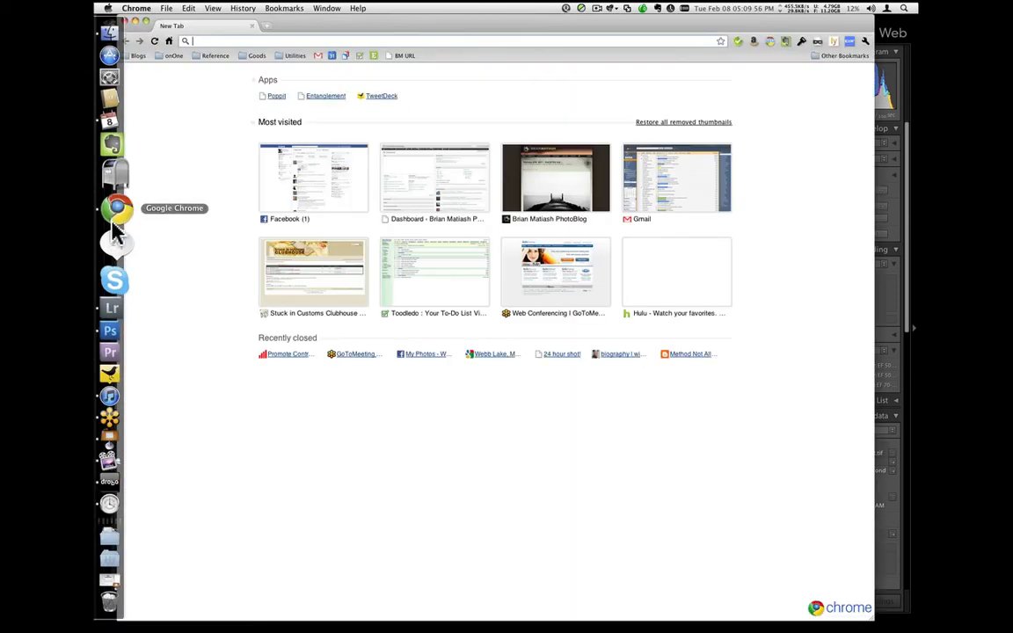
pyautogui.click(289, 356)
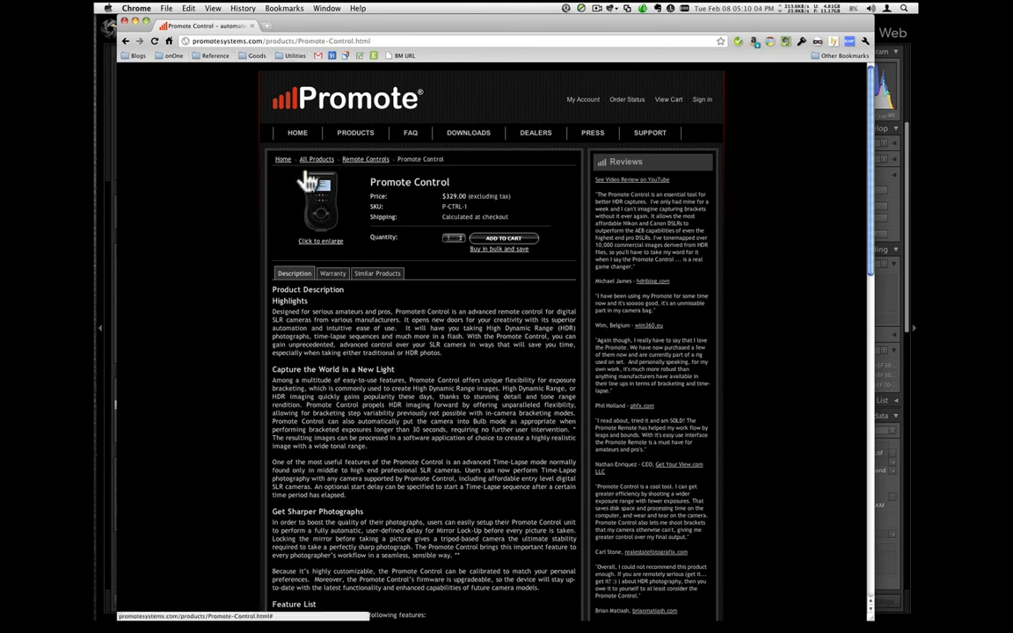
pyautogui.click(125, 20)
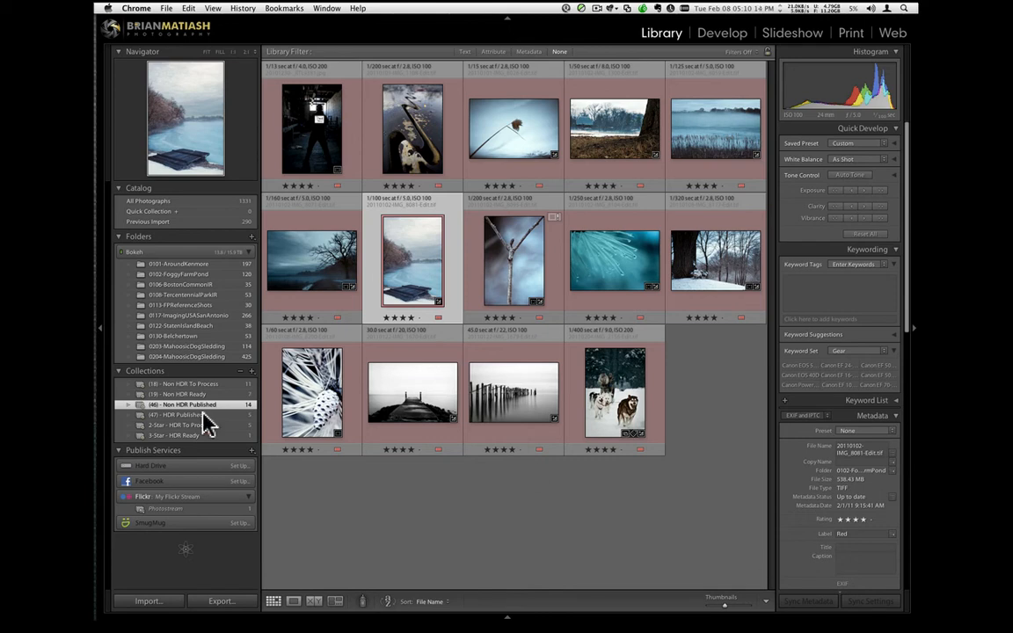
# Open brianmatiash.com in Chrome and browse down through the February 2011 blog posts.
pyautogui.moveTo(93, 343)
pyautogui.click(117, 217)
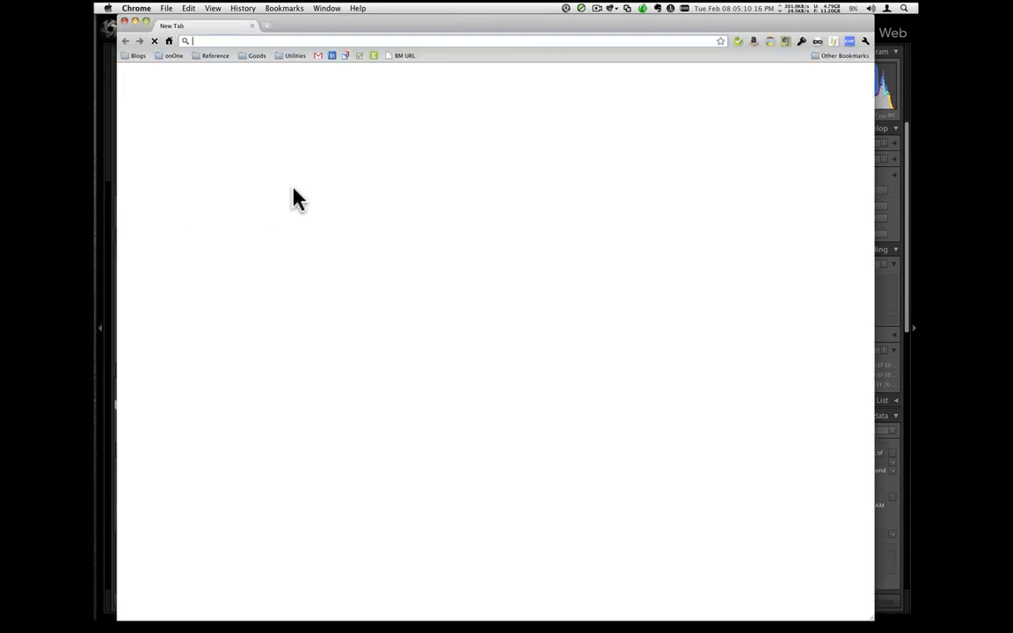
pyautogui.write('brianmatiash.com')
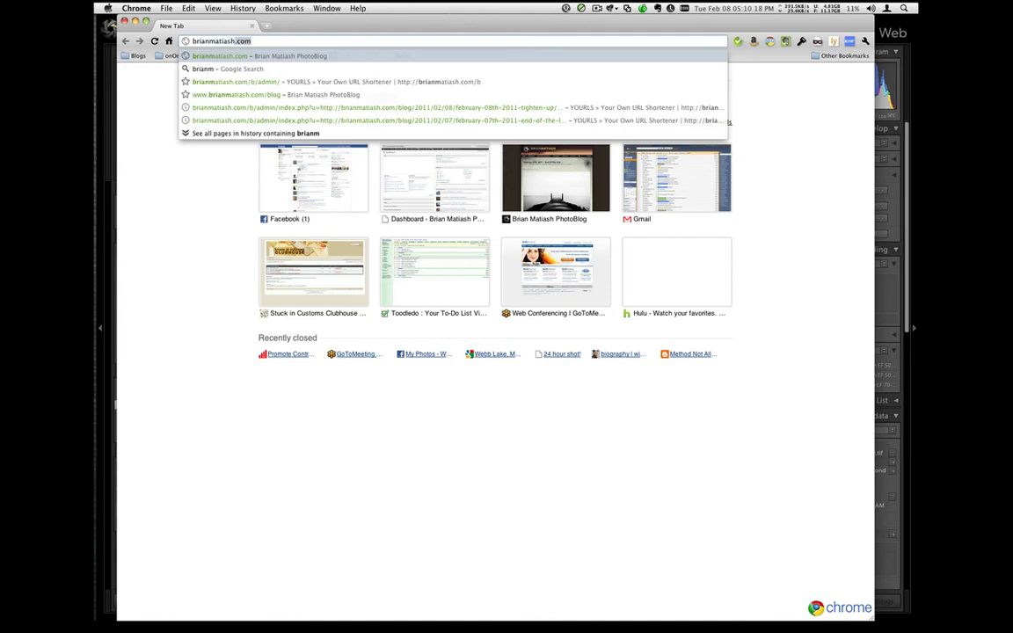
pyautogui.press('Return')
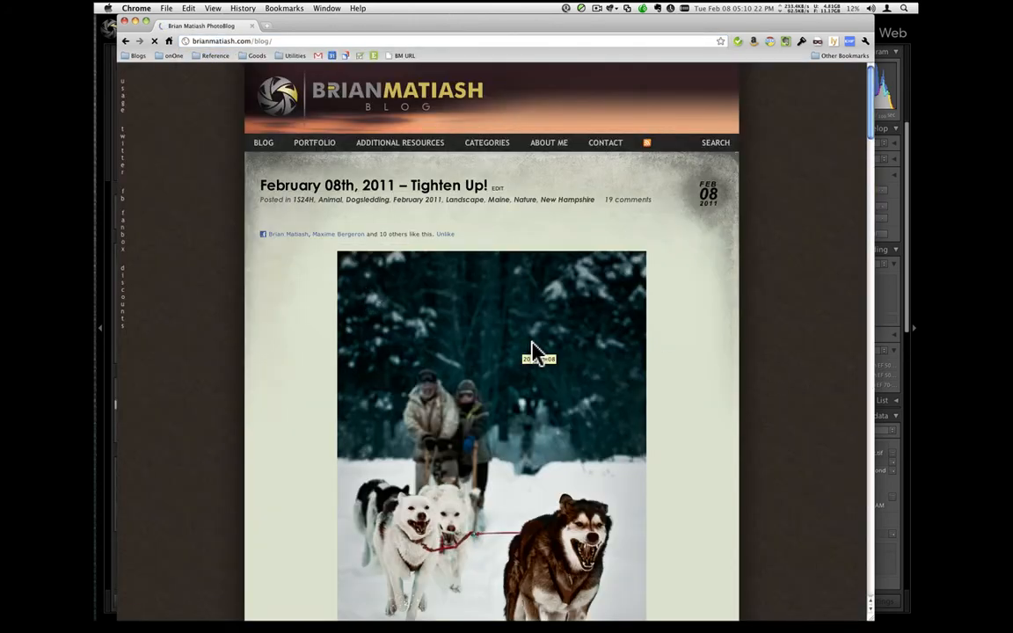
pyautogui.scroll(-10, 687, 331)
pyautogui.scroll(-5, 688, 330)
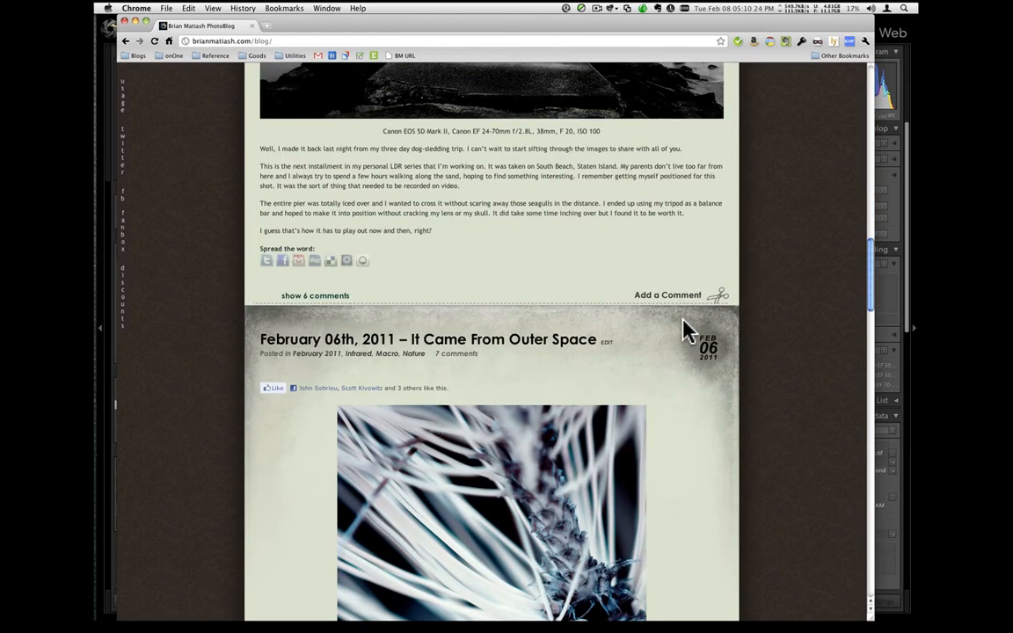
# Finish browsing the blog, close its window, and enlarge the white pine cone photo in the (46) - Non HDR Published collection.
pyautogui.scroll(-1, 616, 365)
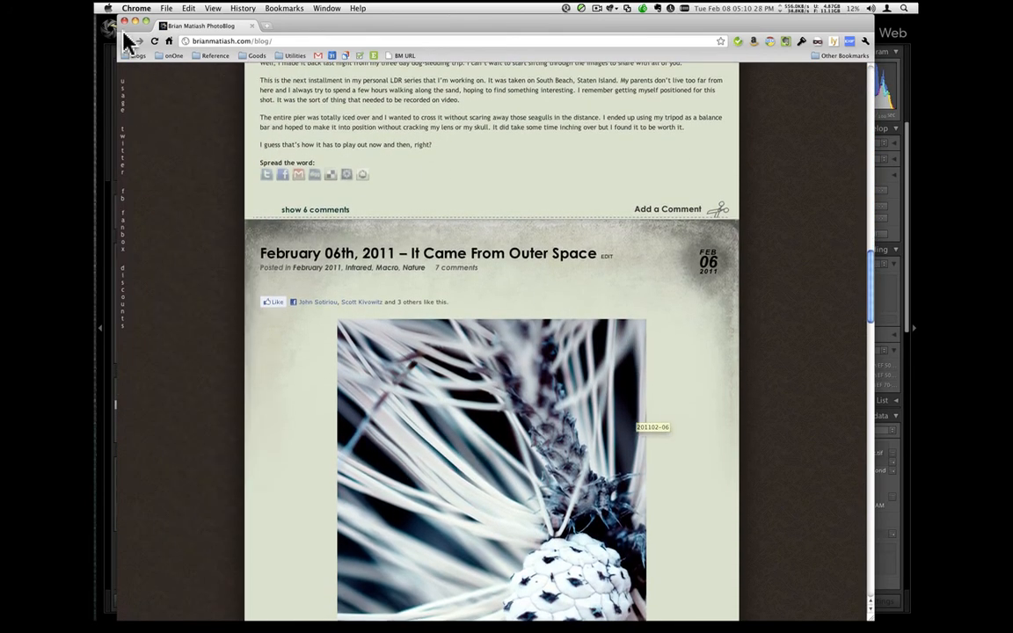
pyautogui.click(124, 21)
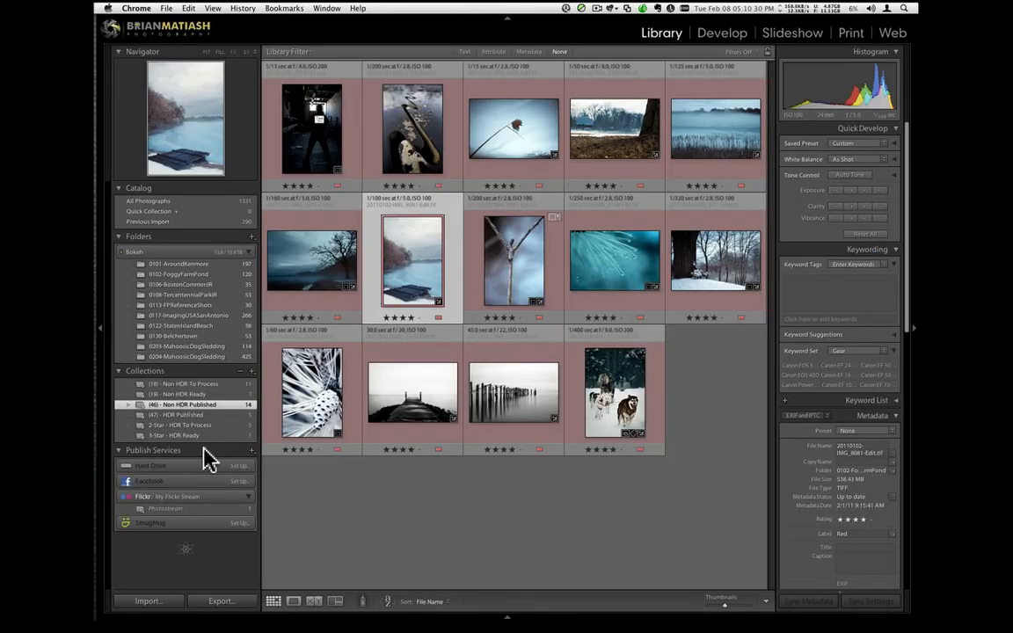
pyautogui.click(249, 442)
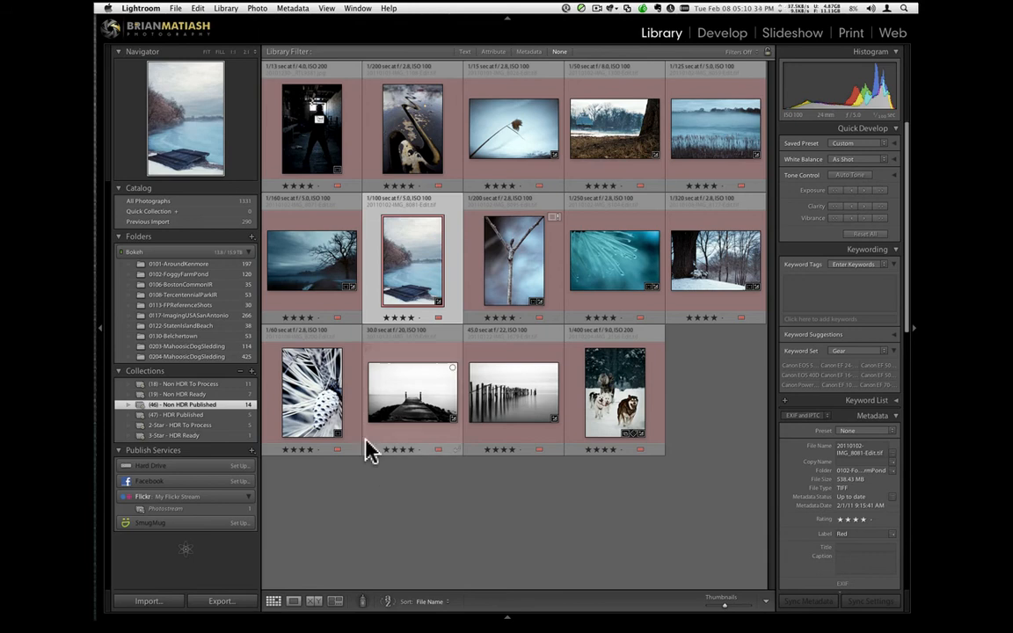
pyautogui.doubleClick(301, 374)
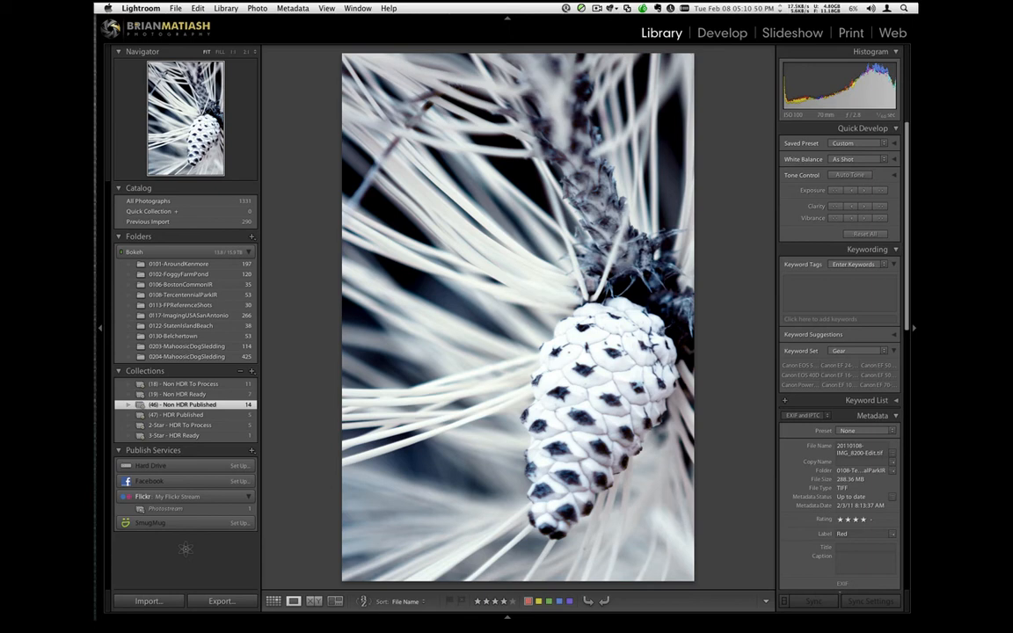
# Open the pine cone photo in the Develop module, check its Camera Calibration profile options, and return to the Library's Loupe view.
pyautogui.press('super+Tab')
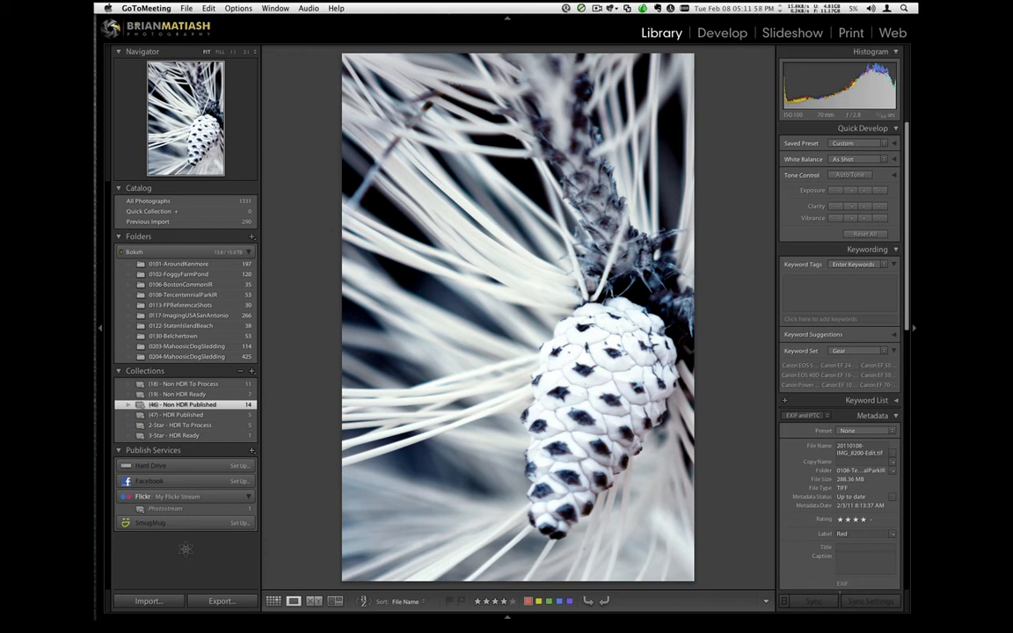
pyautogui.click(762, 492)
pyautogui.press('g')
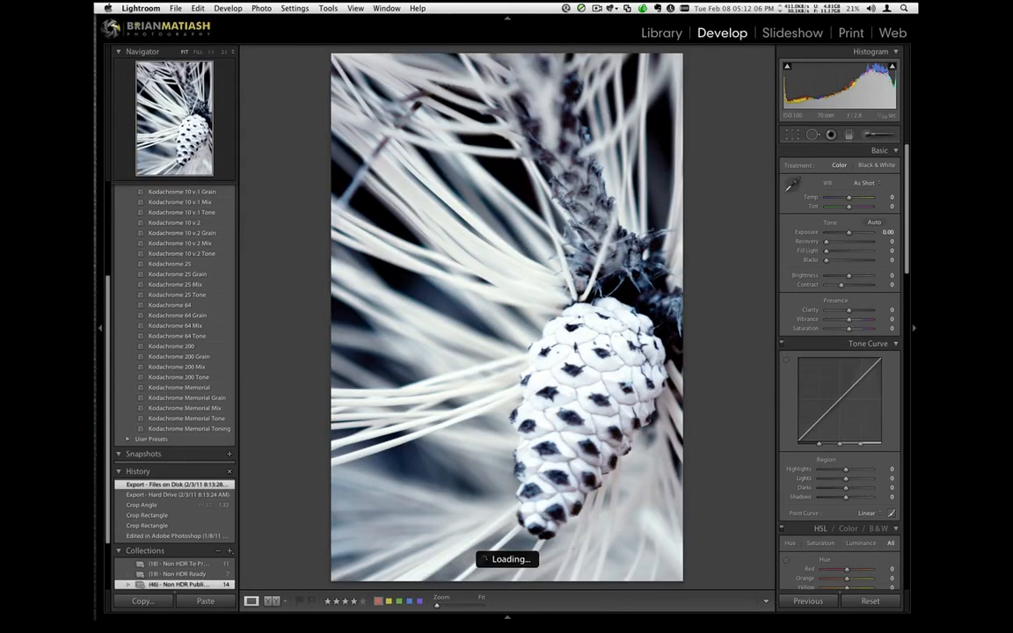
pyautogui.scroll(-10, 910, 306)
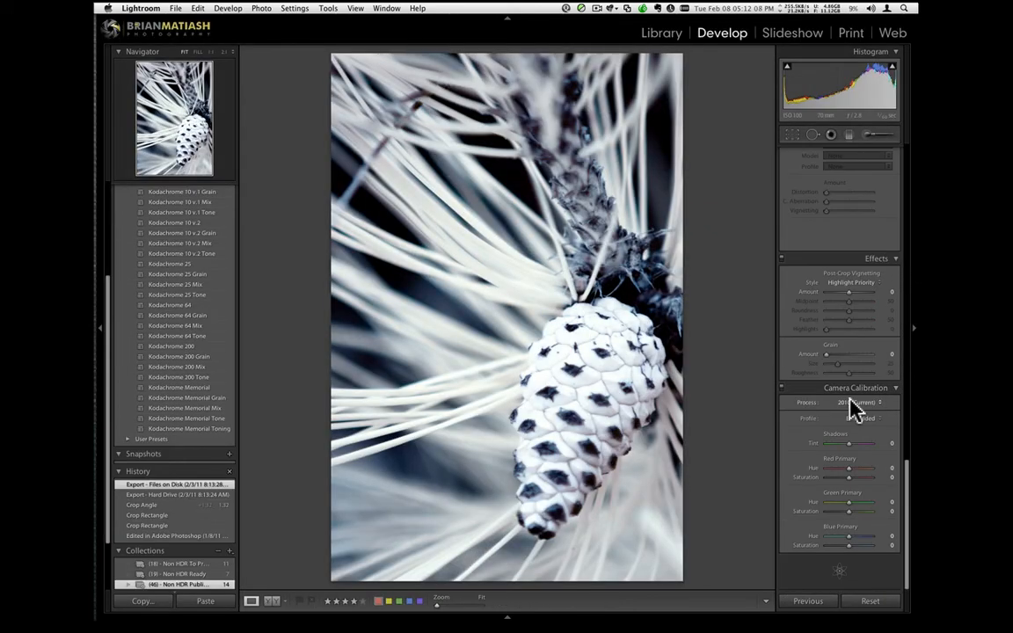
pyautogui.click(875, 422)
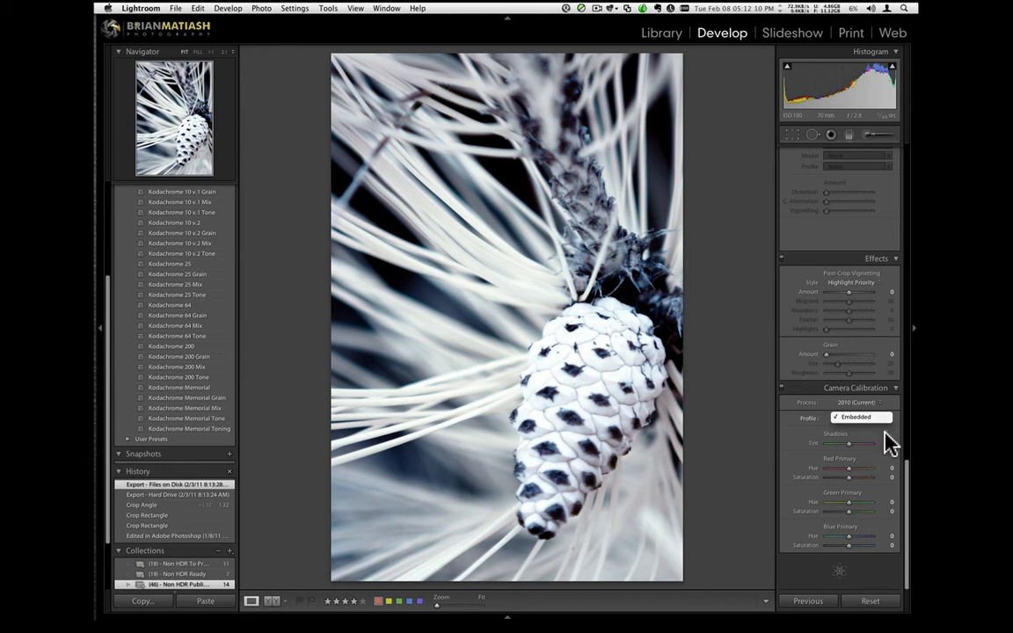
pyautogui.click(797, 440)
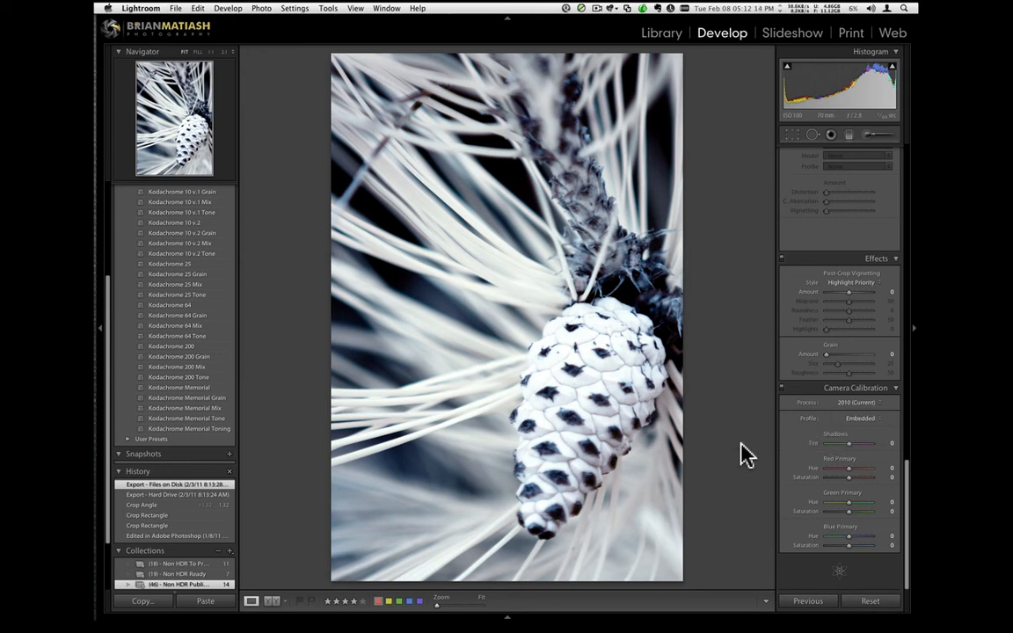
pyautogui.press('e')
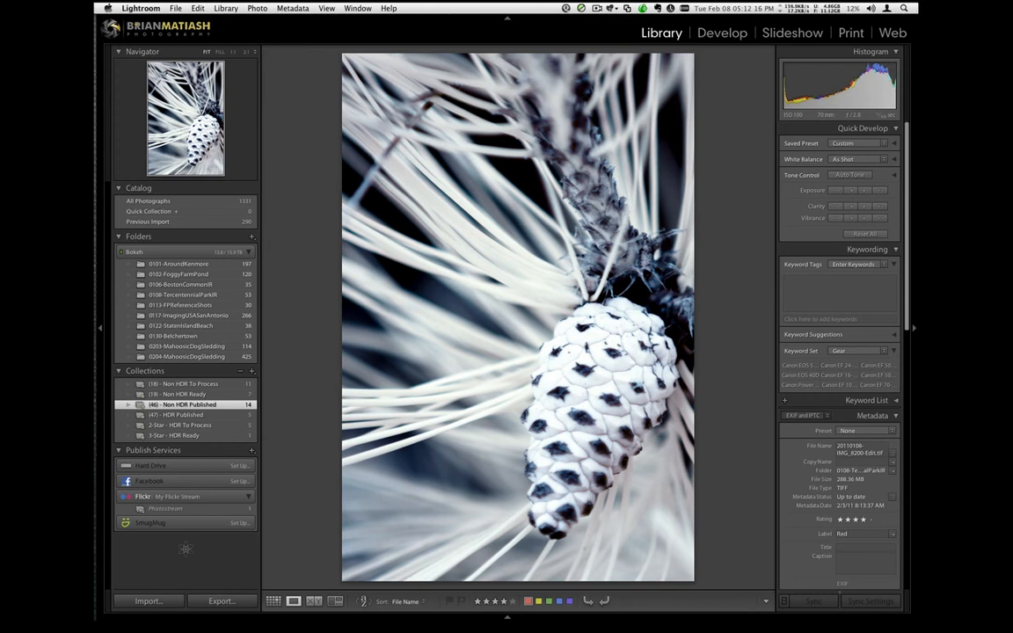
# Switch to Chrome, open digitalsilverimaging.com, and show the details of its infrared camera conversion service.
pyautogui.press('super+Tab')
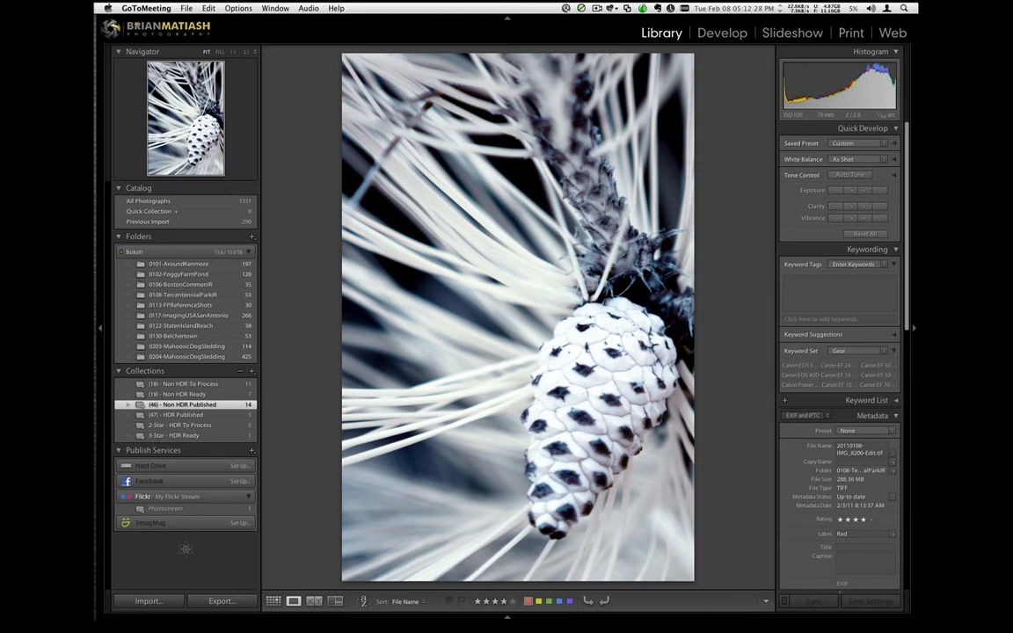
pyautogui.moveTo(100, 264)
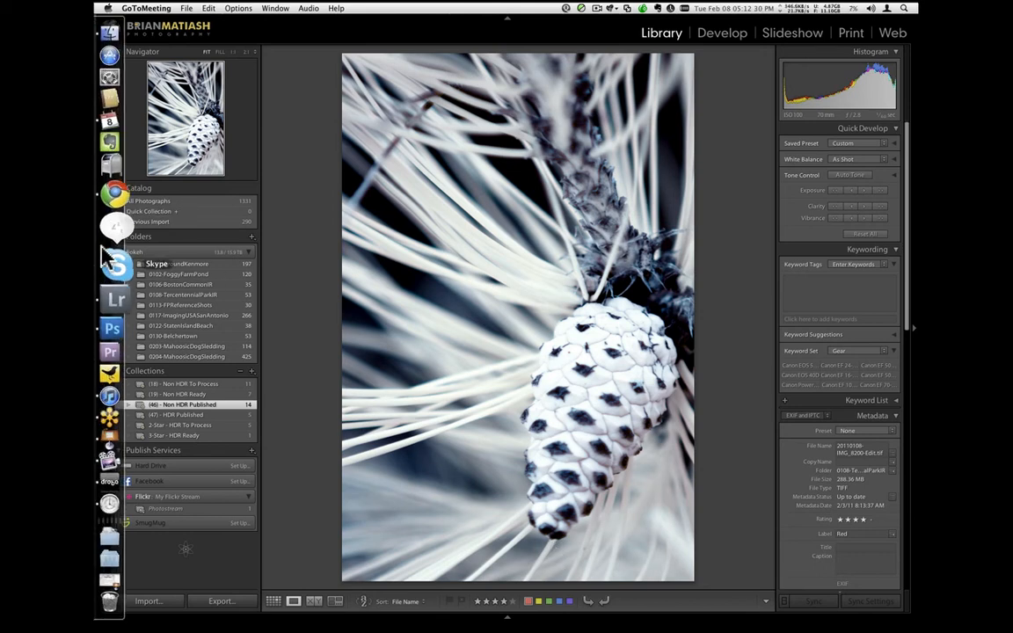
pyautogui.click(114, 195)
pyautogui.write('d')
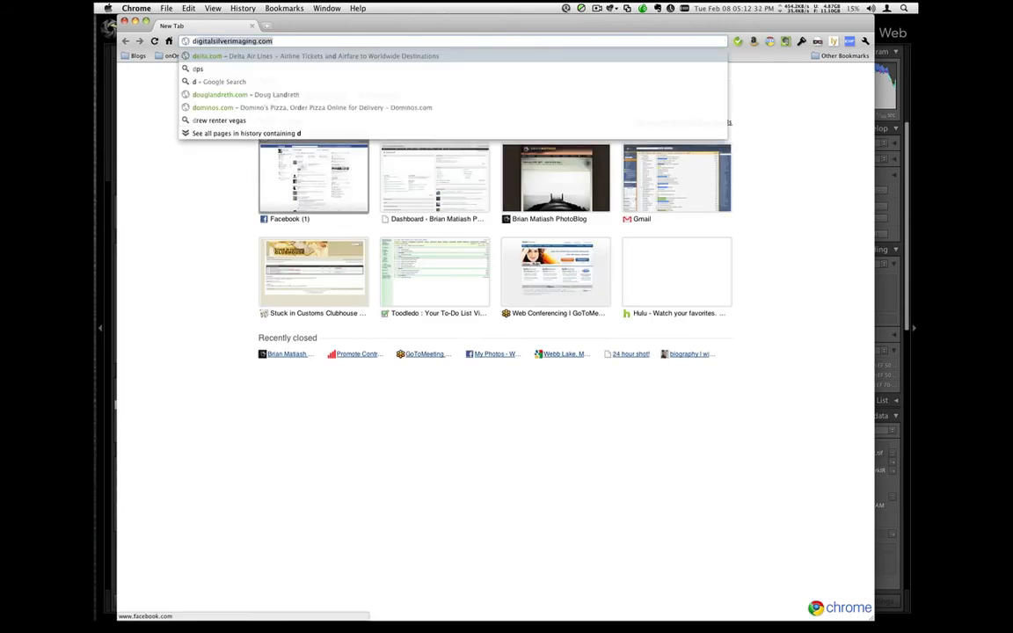
pyautogui.write('igit')
pyautogui.press('Return')
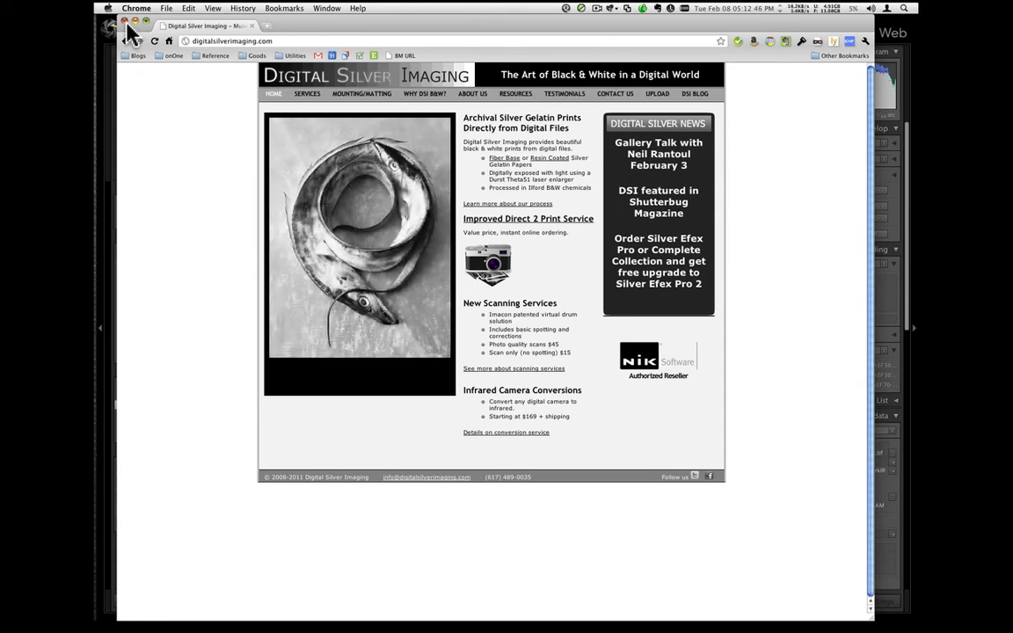
pyautogui.click(528, 432)
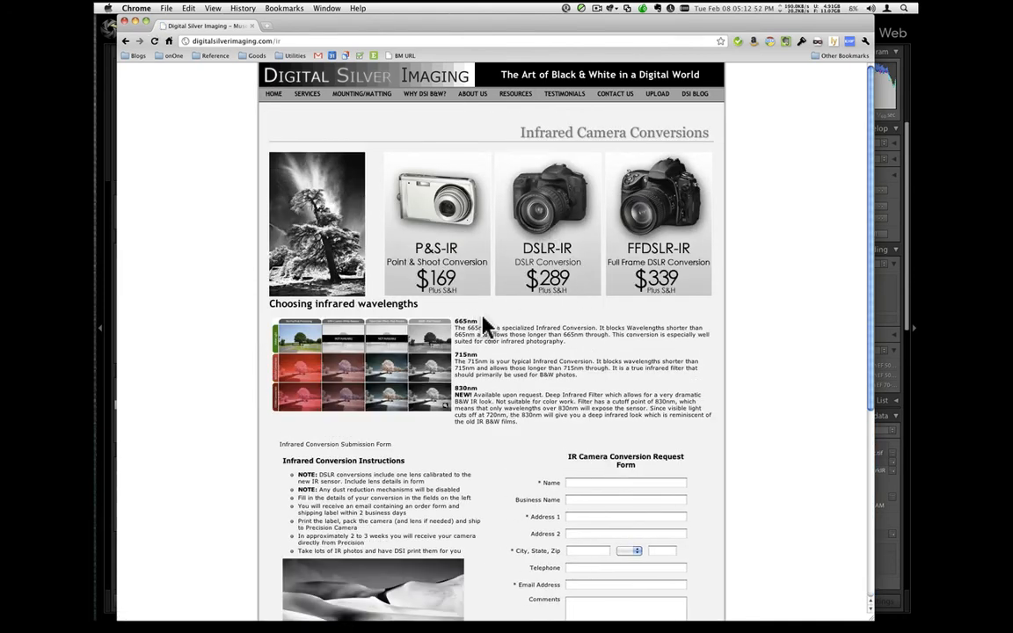
# View the infrared wavelength comparison chart enlarged, then close the chart and the browser window.
pyautogui.click(341, 377)
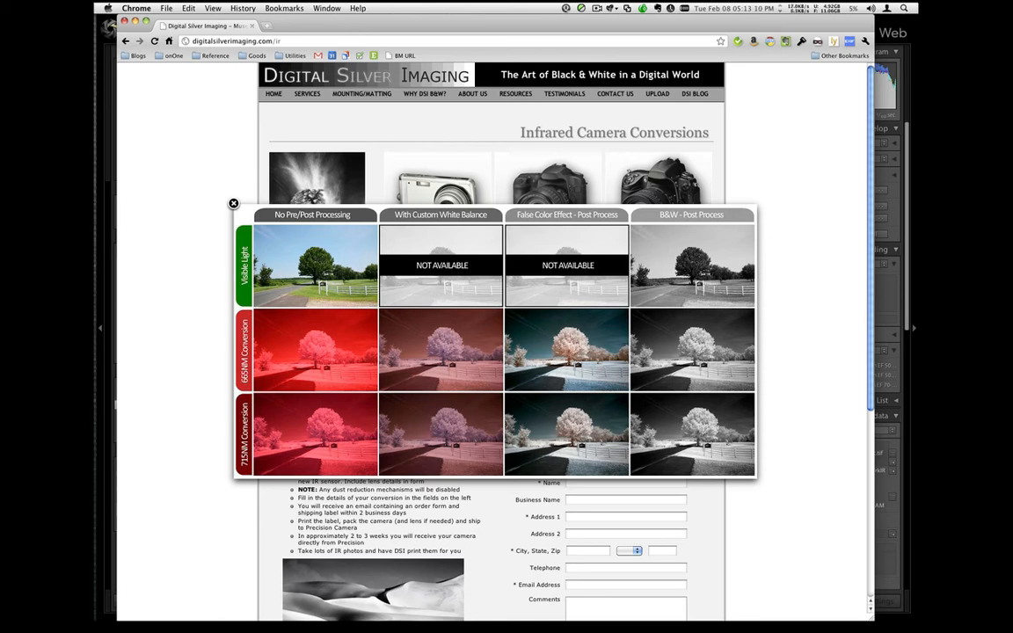
pyautogui.press('super+Tab')
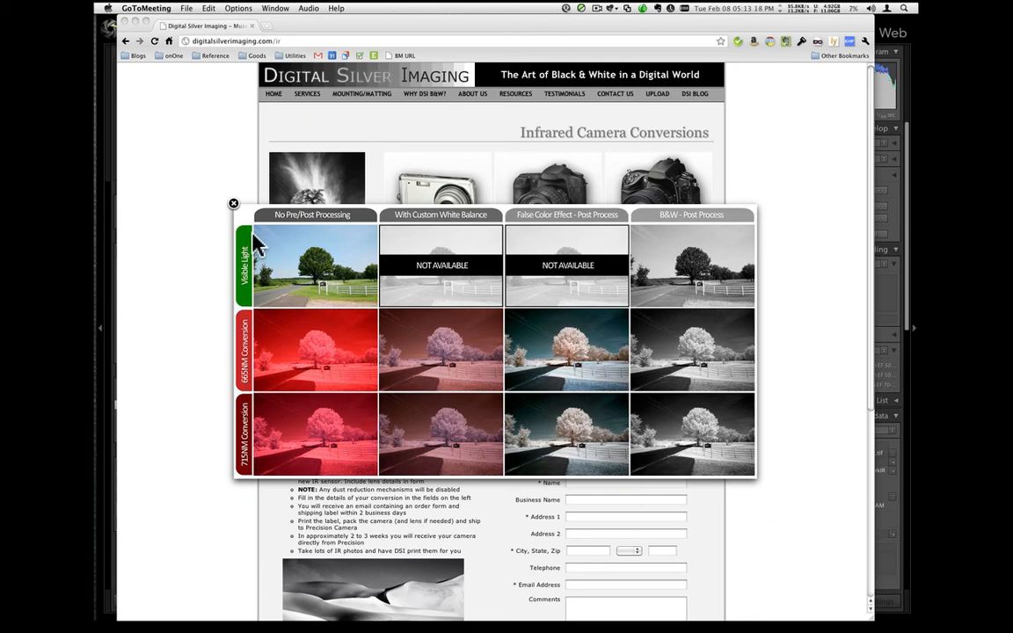
pyautogui.click(234, 203)
pyautogui.click(236, 205)
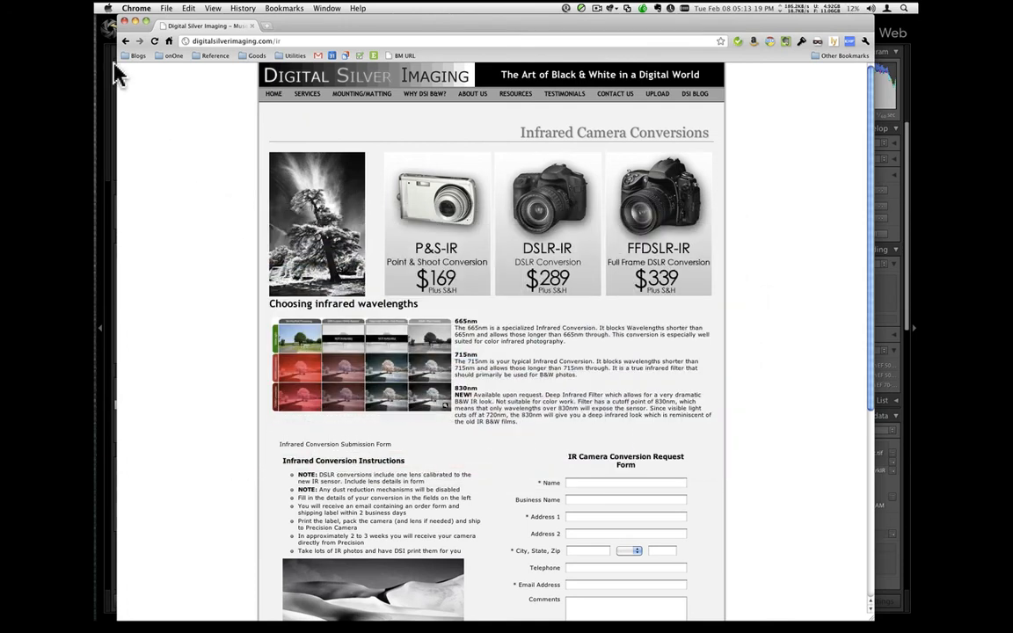
pyautogui.click(124, 20)
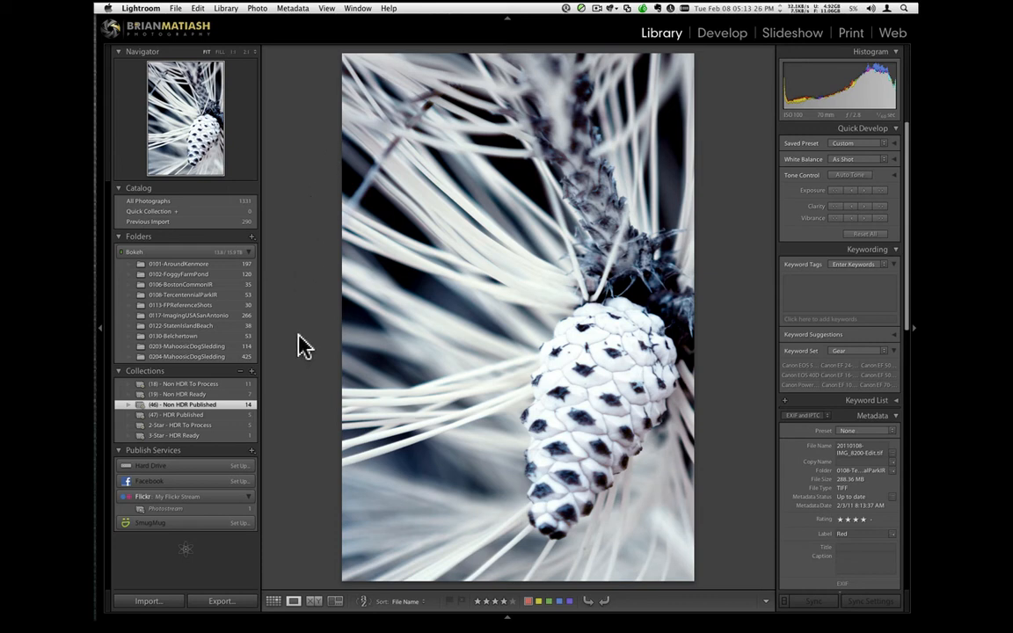
# Open the export settings for the cathedral photo in the 3-Star - HDR Ready collection and apply the 0zpp-Blog-1524H Export preset.
pyautogui.click(221, 436)
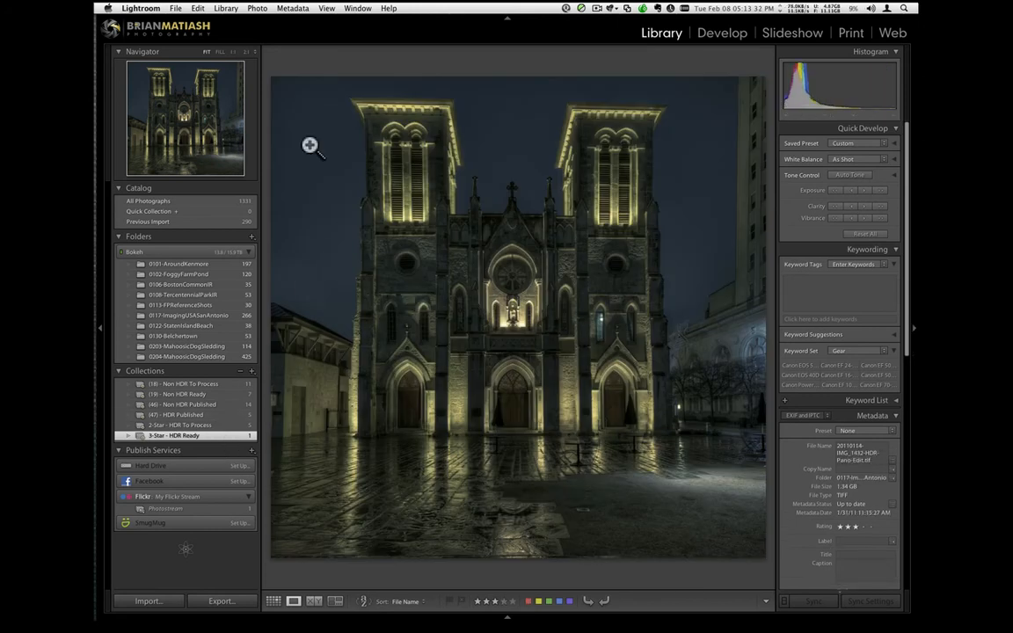
pyautogui.click(177, 8)
pyautogui.click(199, 129)
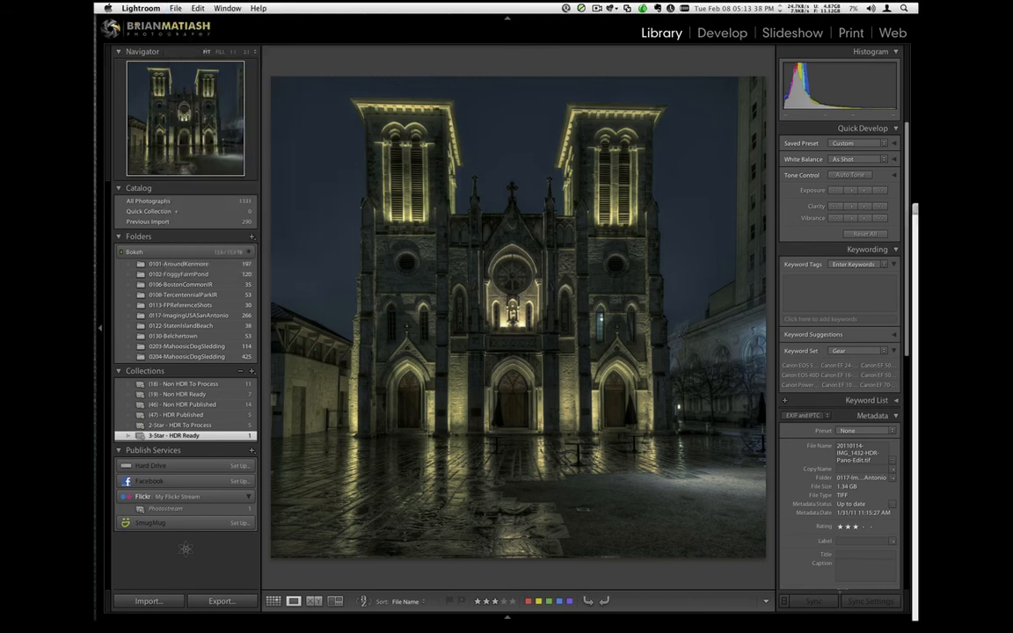
pyautogui.moveTo(676, 124); pyautogui.dragTo(511, 20)
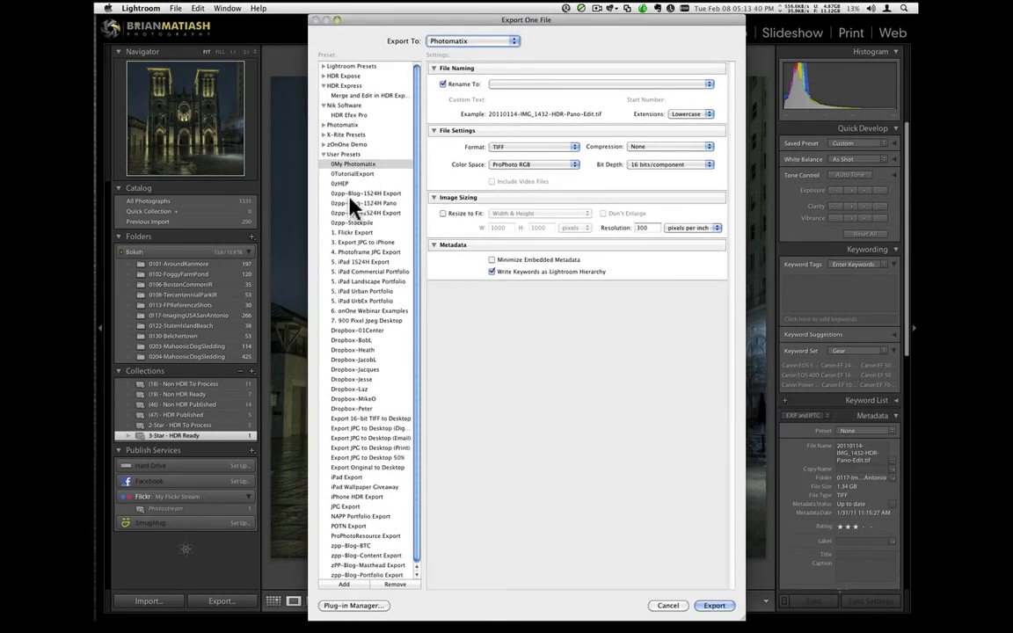
pyautogui.click(344, 194)
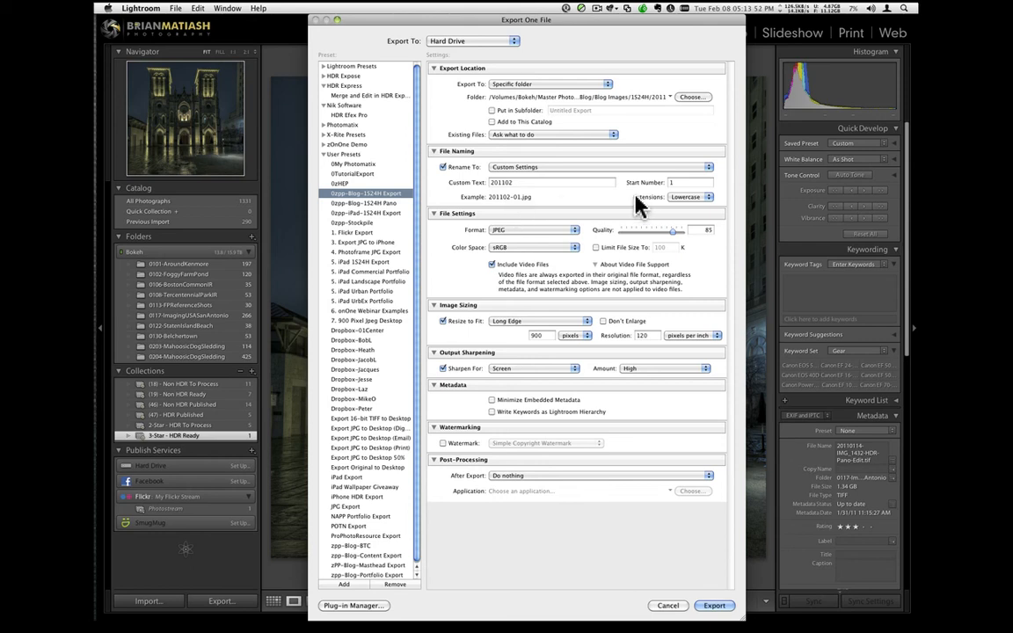
# Set the export start number to 9, keep output sharpening for Screen, and export the cathedral photo.
pyautogui.doubleClick(673, 183)
pyautogui.write('9')
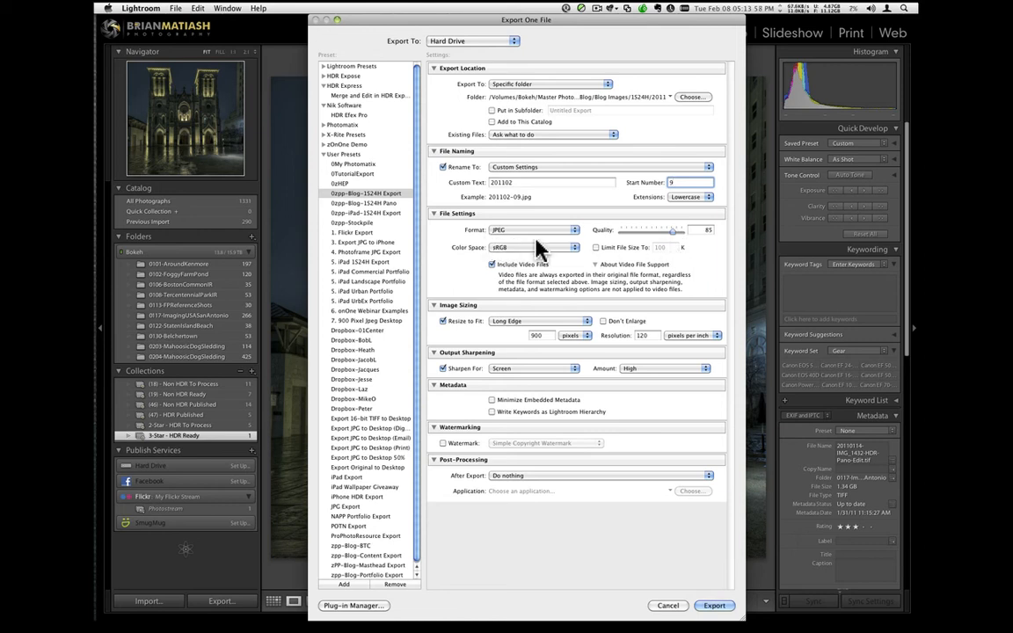
pyautogui.click(491, 264)
pyautogui.click(542, 336)
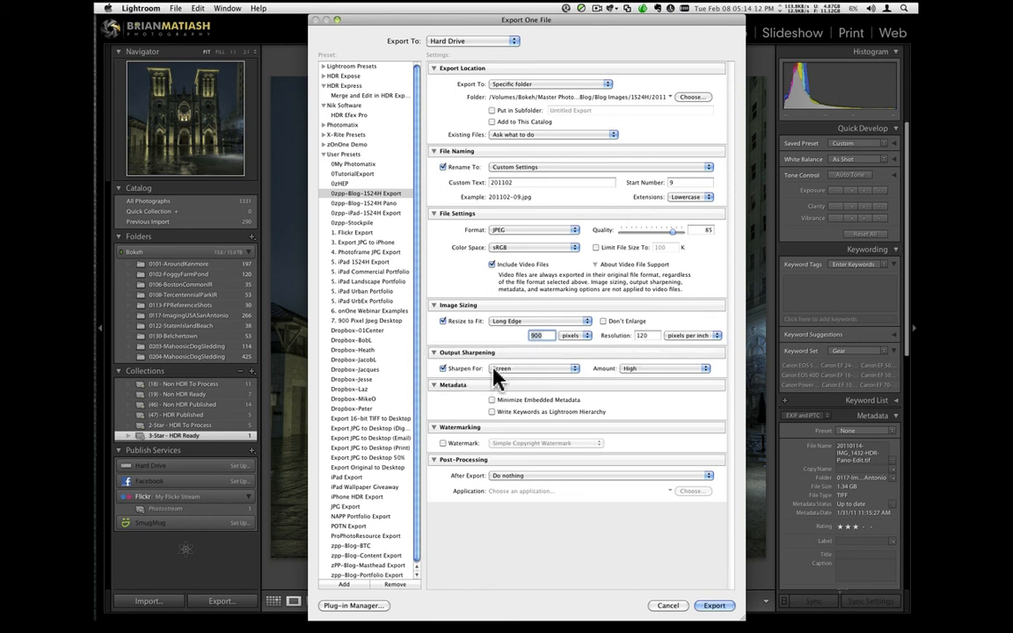
pyautogui.click(495, 369)
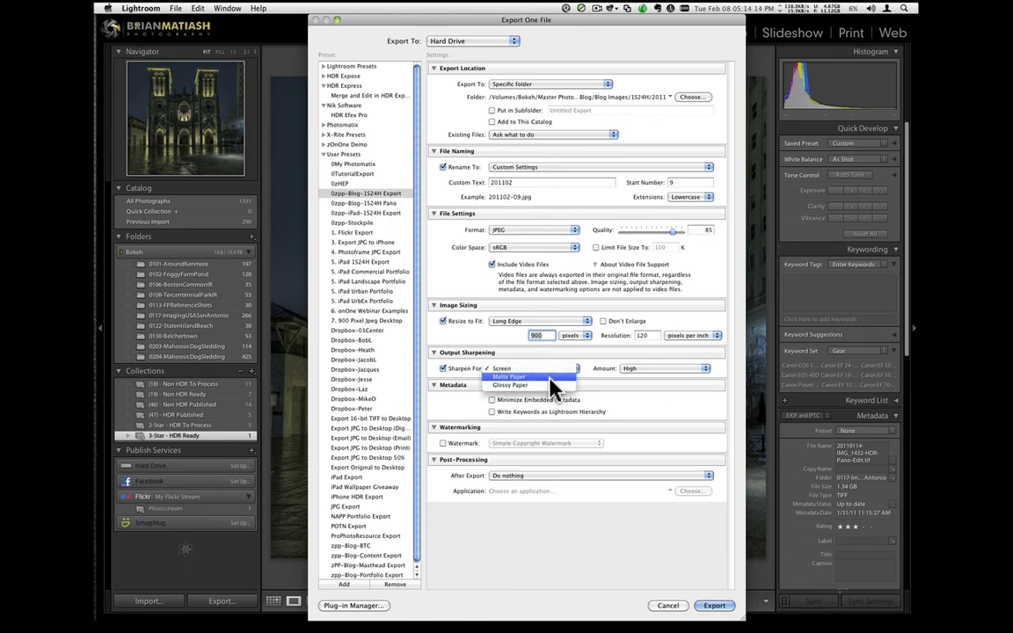
pyautogui.click(552, 368)
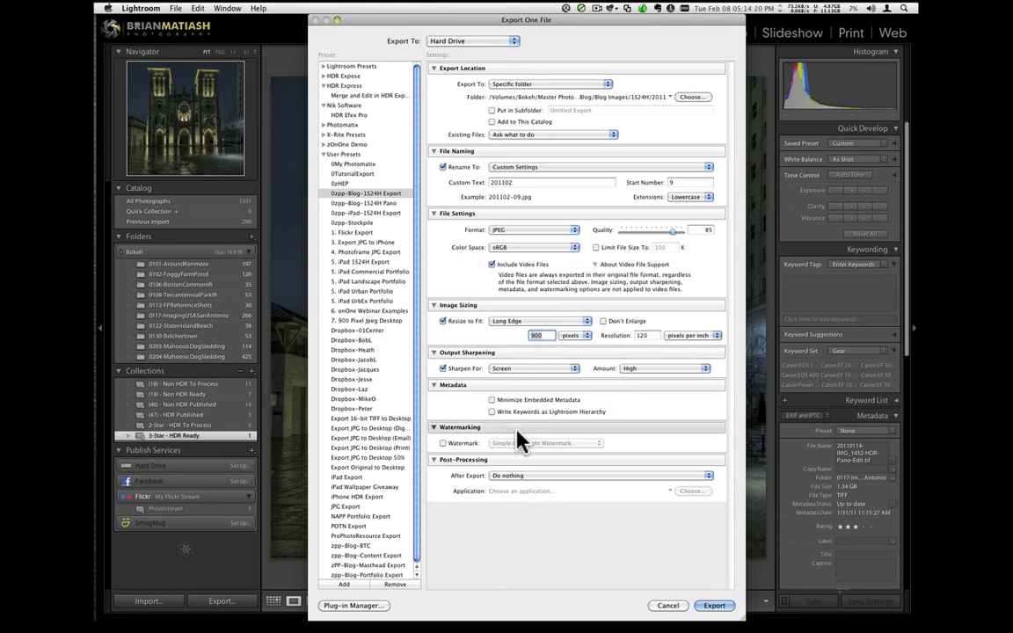
pyautogui.click(714, 605)
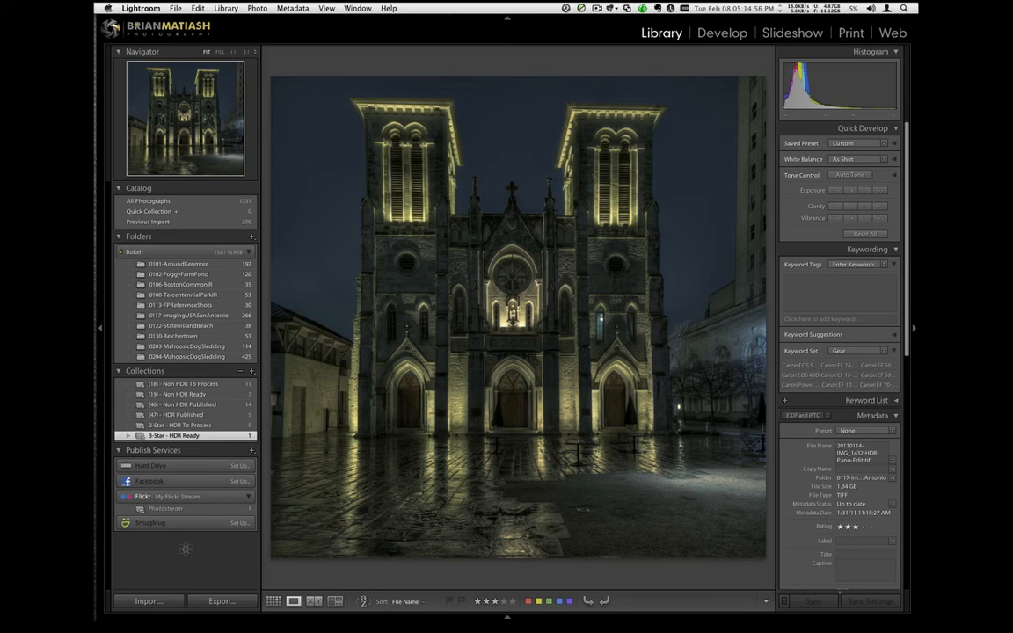
# Open the road photo from the 2-Star - HDR To Process collection in the Develop module and show its Basic adjustments.
pyautogui.press('super+Tab')
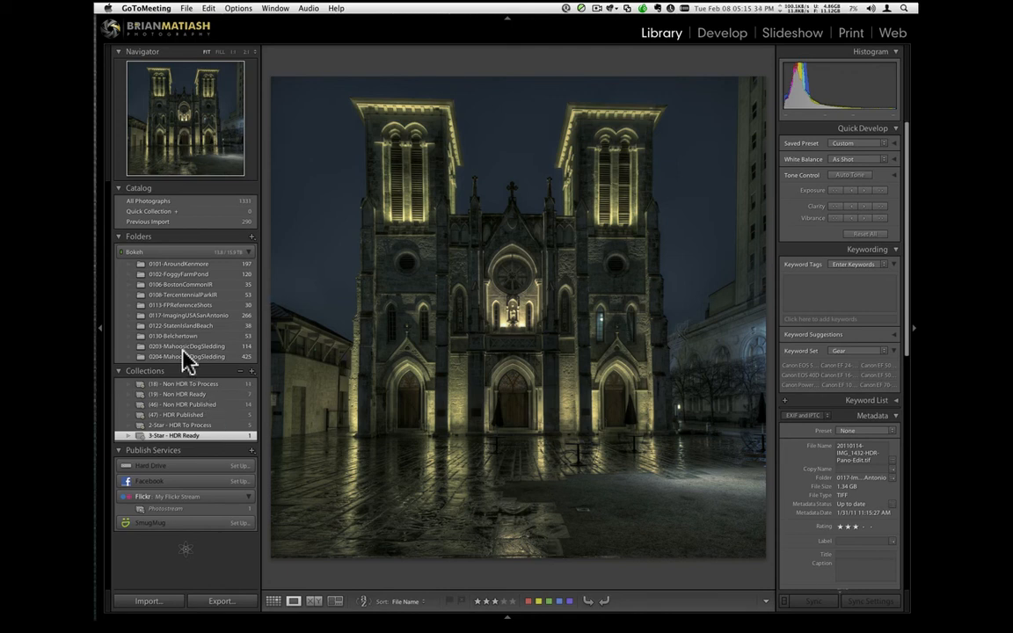
pyautogui.click(176, 425)
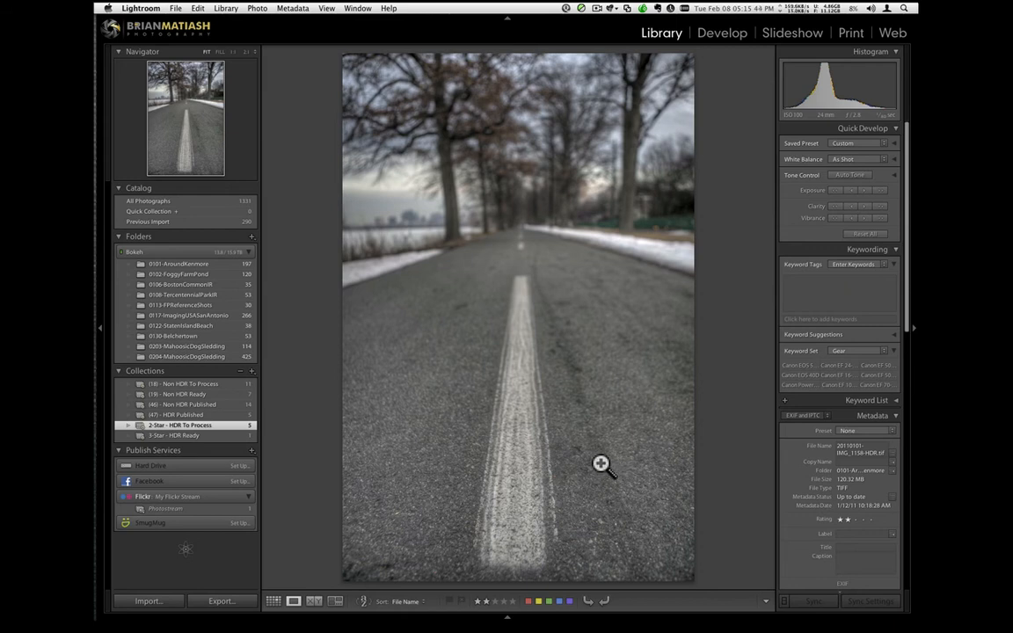
pyautogui.press('d')
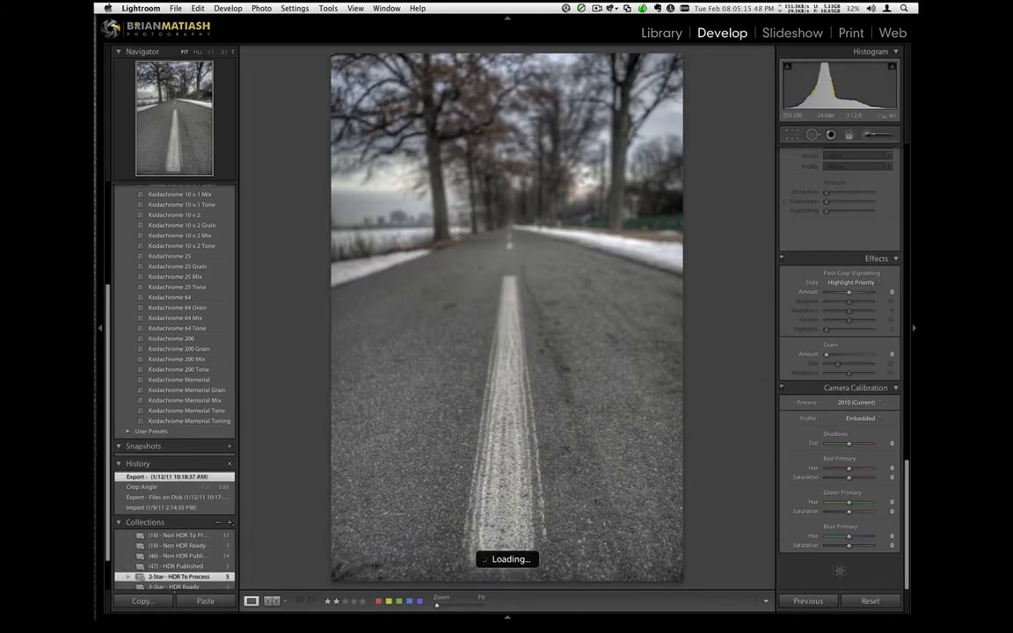
pyautogui.moveTo(906, 526); pyautogui.dragTo(915, 152)
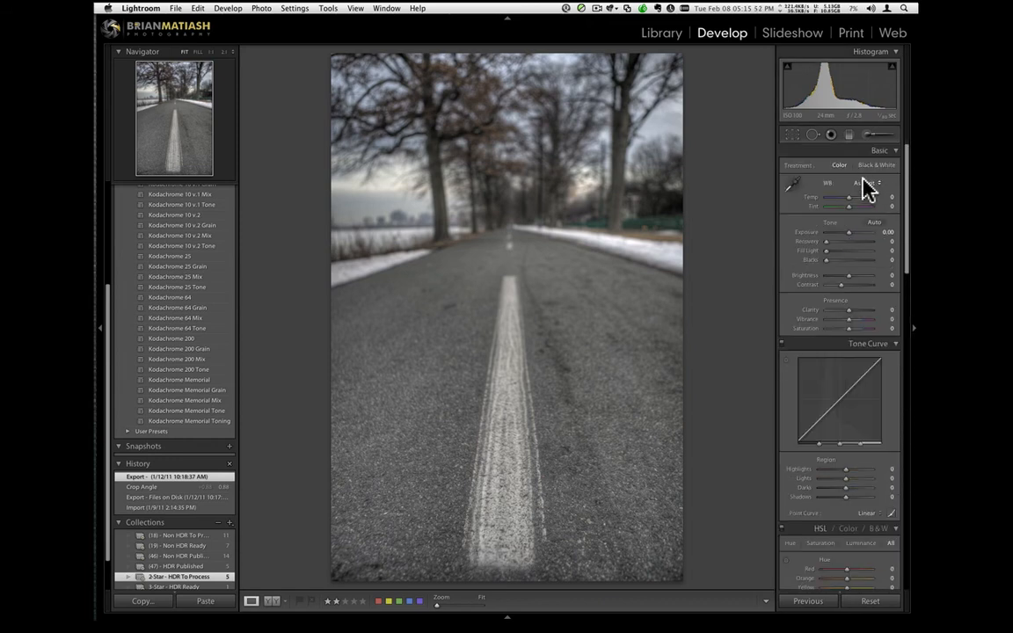
# Activate the Adjustment Brush with the HDR Texture Boost effect preset for the road photo.
pyautogui.click(873, 135)
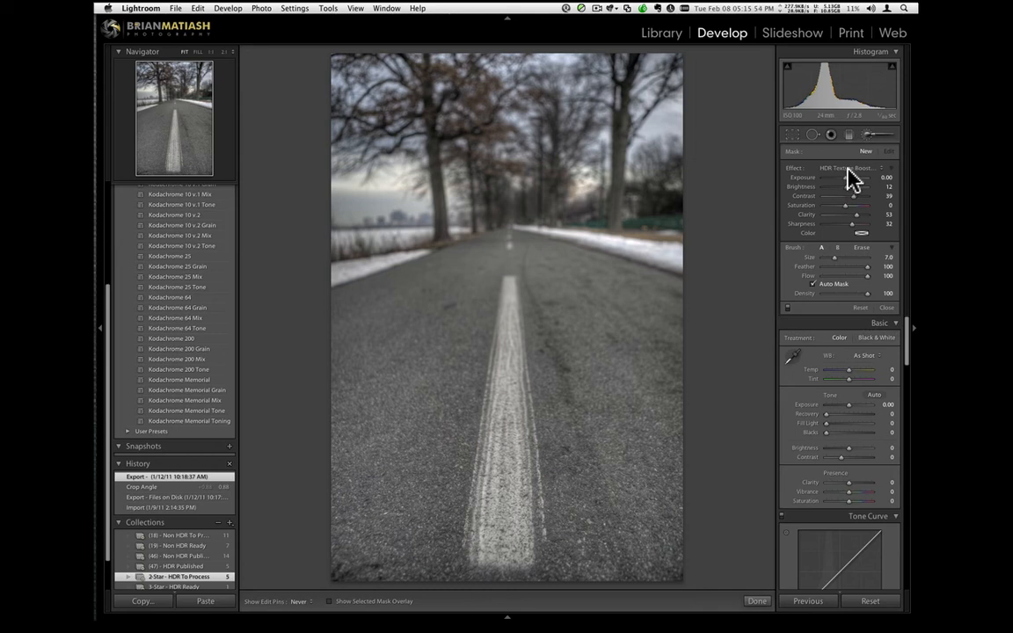
pyautogui.click(837, 167)
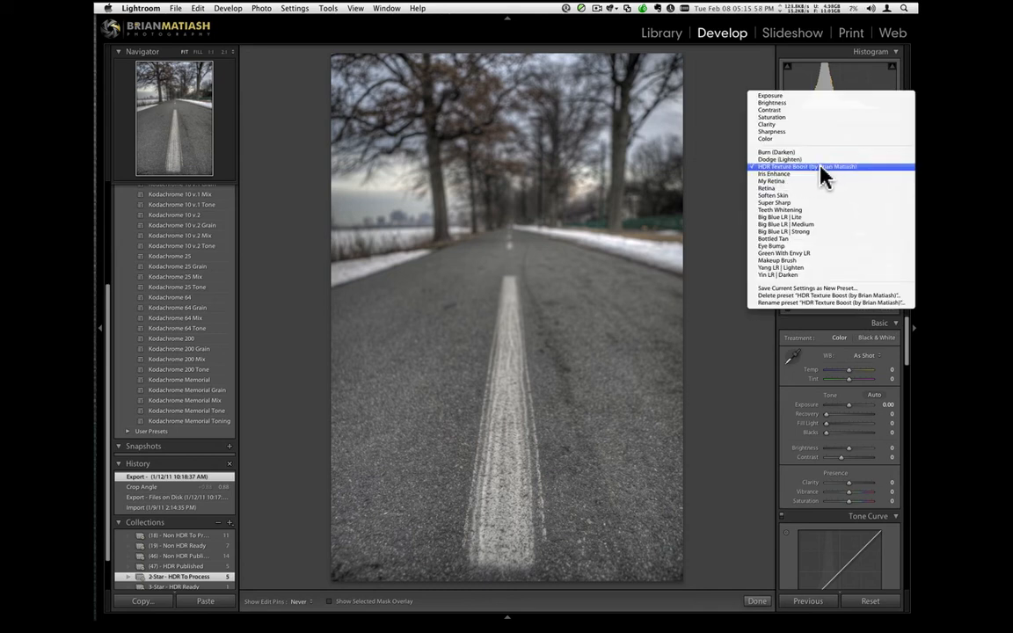
pyautogui.click(820, 168)
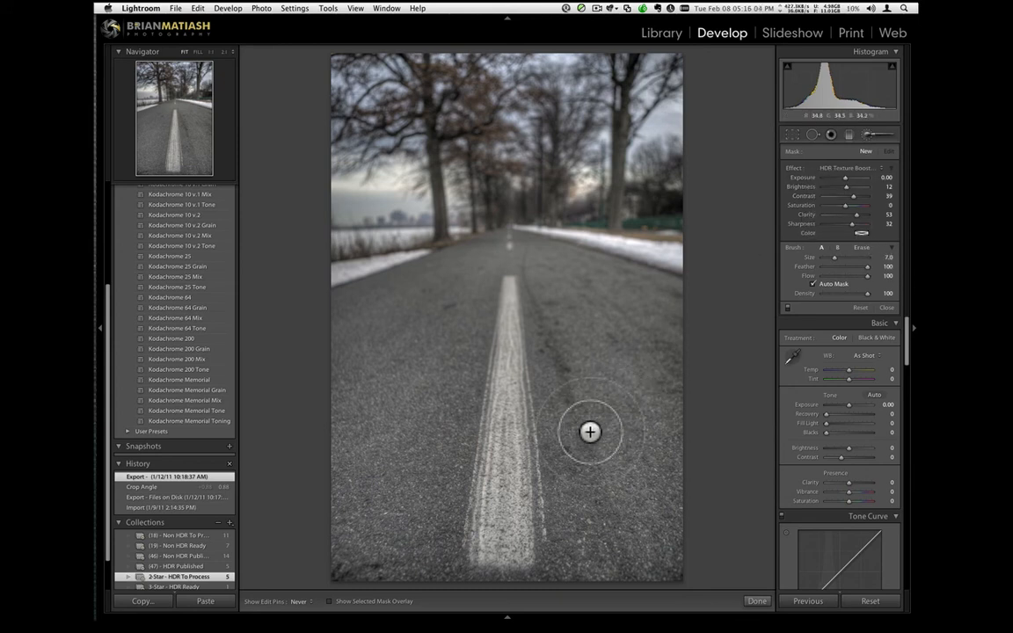
# Paint the HDR Texture Boost brush over the white center line and surrounding asphalt in the road's foreground.
pyautogui.moveTo(569, 436)
pyautogui.mouseDown()
pyautogui.moveTo(546, 424)
pyautogui.moveTo(545, 537)
pyautogui.moveTo(504, 305)
pyautogui.moveTo(509, 551)
pyautogui.mouseUp()
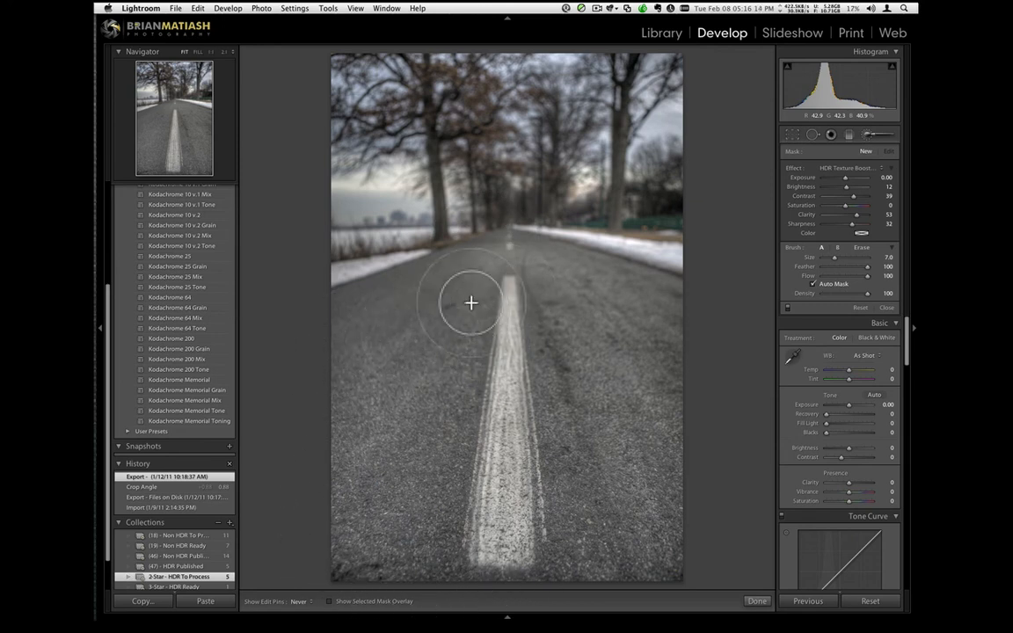
pyautogui.moveTo(536, 461)
pyautogui.mouseDown()
pyautogui.moveTo(582, 556)
pyautogui.moveTo(581, 534)
pyautogui.mouseUp()
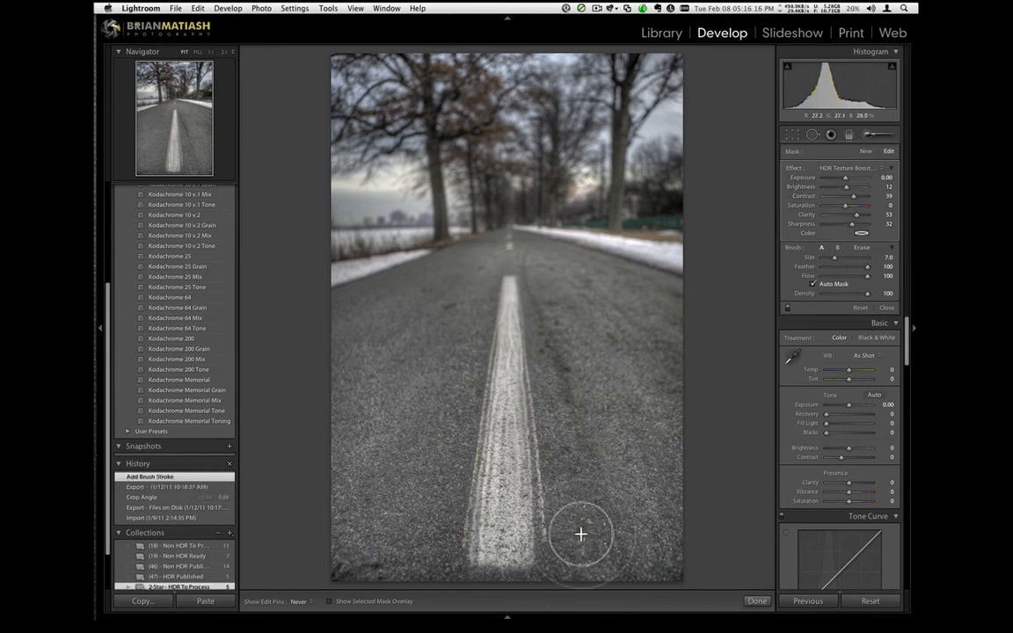
# Switch to Chrome, view the Adobe Lightroom Texture Brush page of the HDR Best Practices Guide on brianmatiash.com, and close the browser window.
pyautogui.moveTo(97, 287)
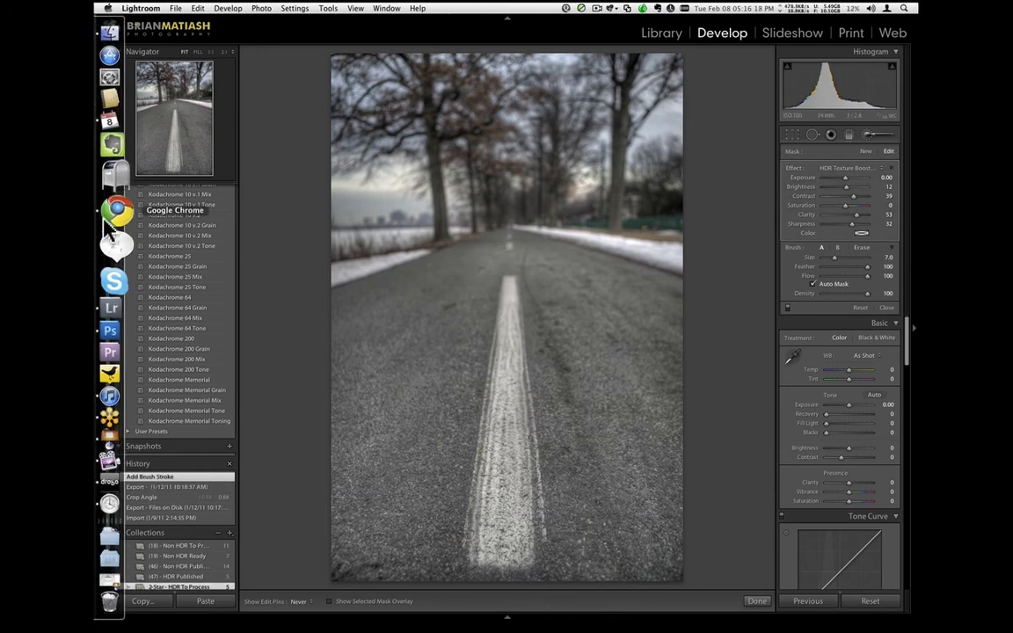
pyautogui.click(111, 208)
pyautogui.write('brianmatiash.com')
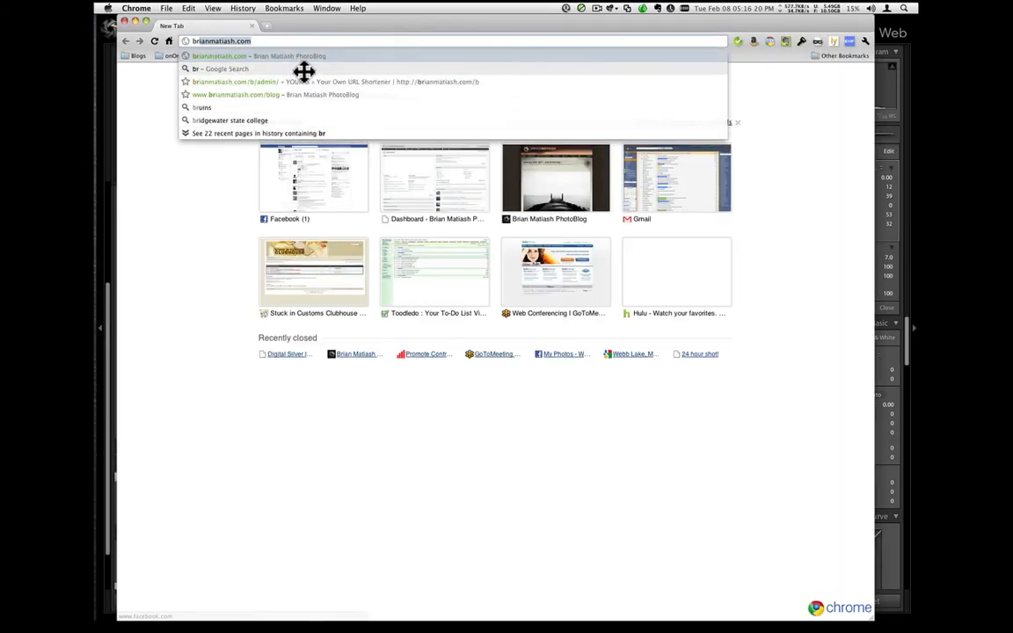
pyautogui.press('Return')
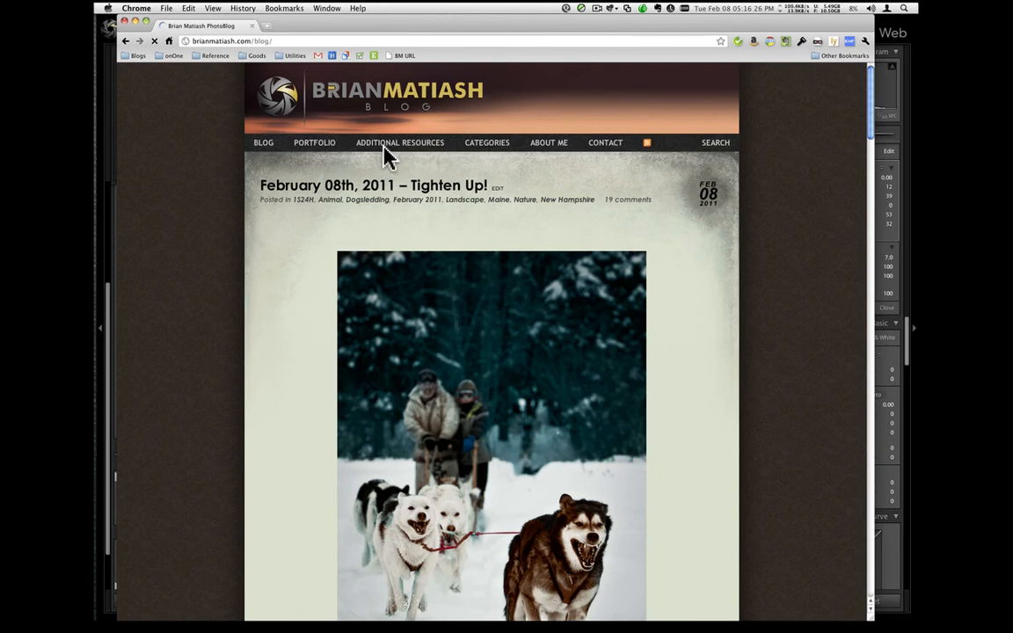
pyautogui.moveTo(383, 146)
pyautogui.moveTo(389, 186)
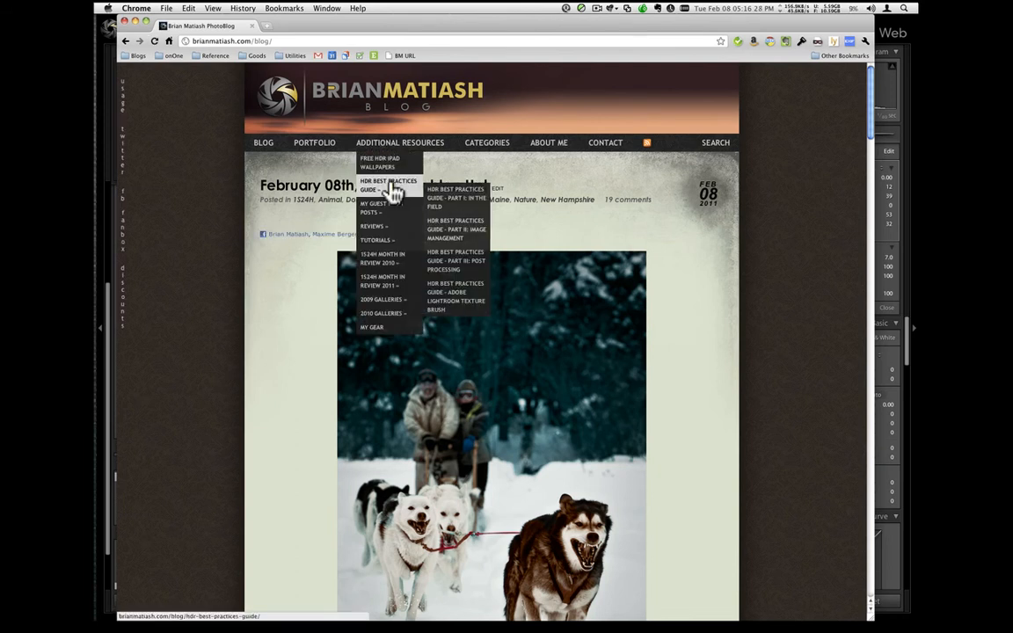
pyautogui.click(446, 309)
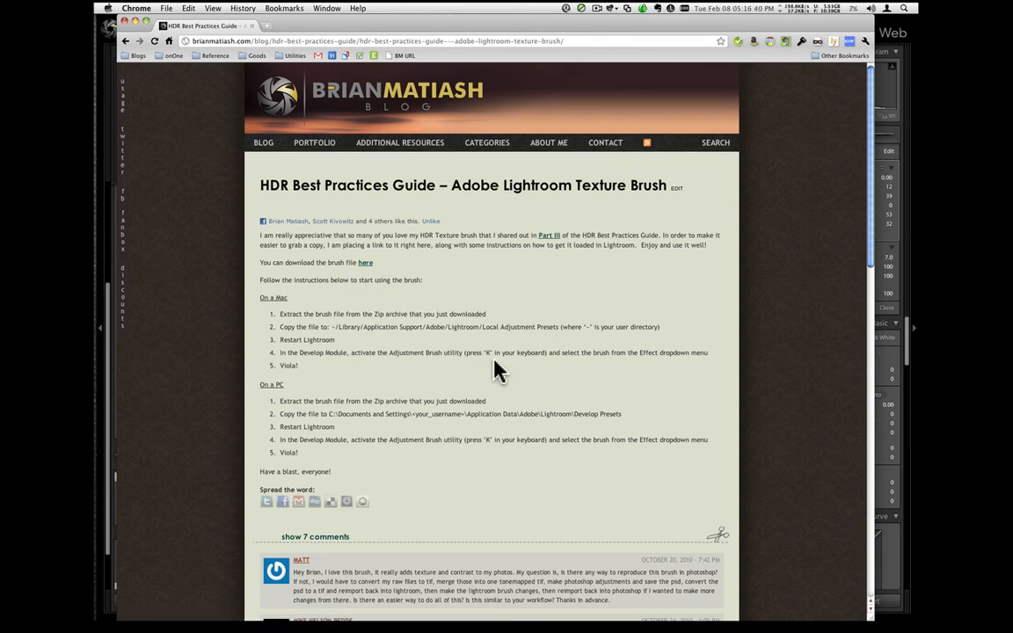
pyautogui.click(126, 21)
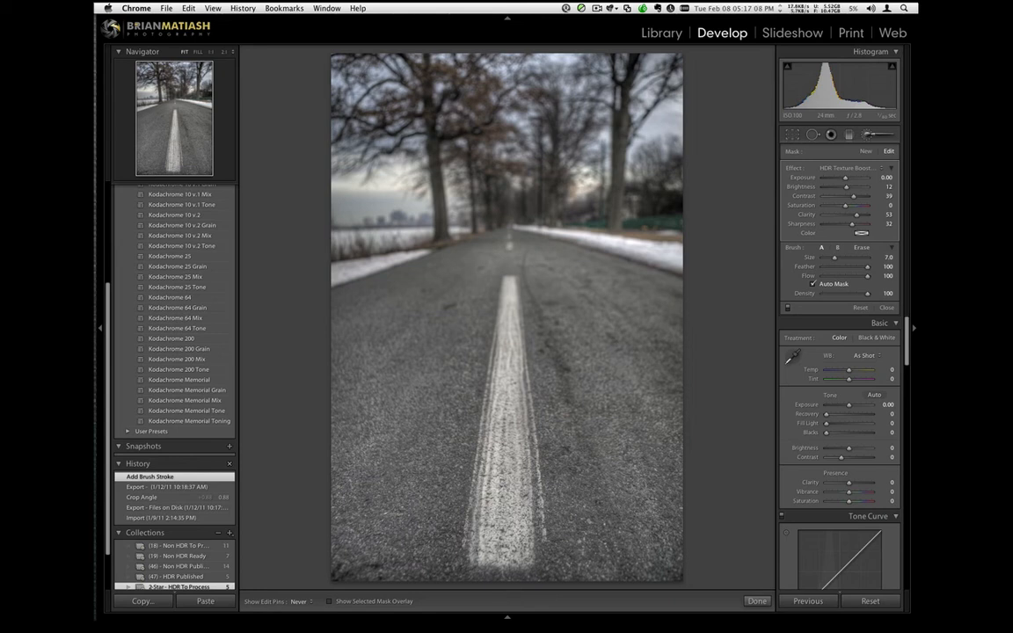
# Return to Chrome, go to blurb.com and open its Color Management resource page.
pyautogui.press('super+Tab')
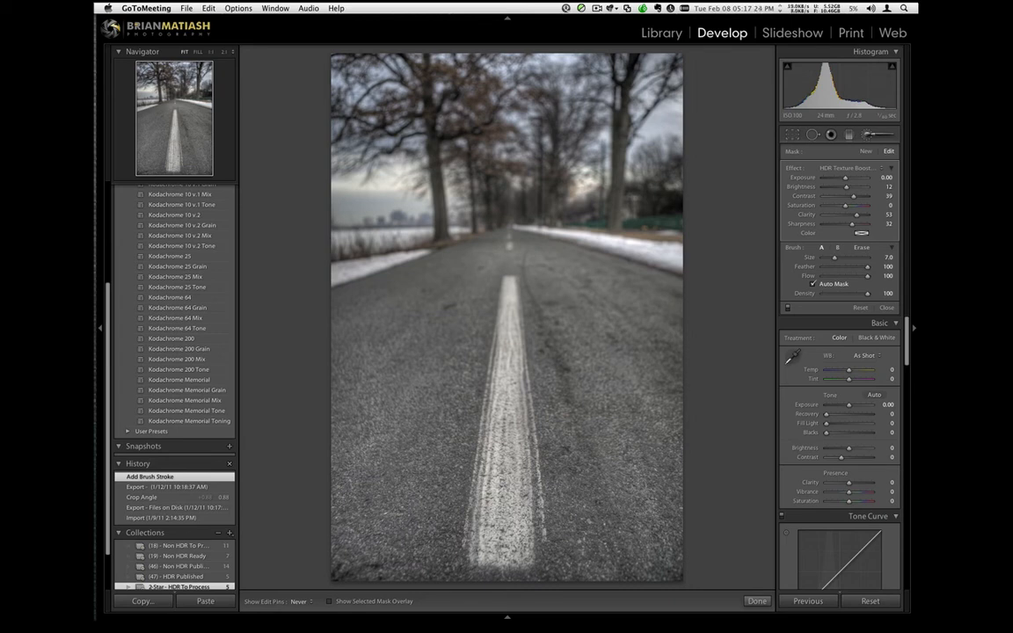
pyautogui.moveTo(97, 479)
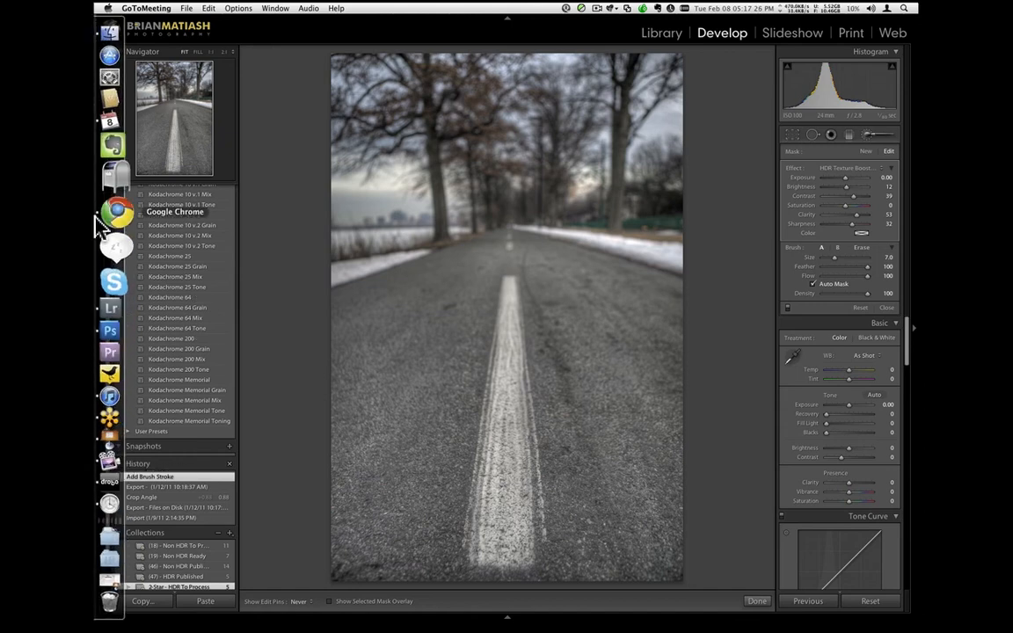
pyautogui.click(98, 223)
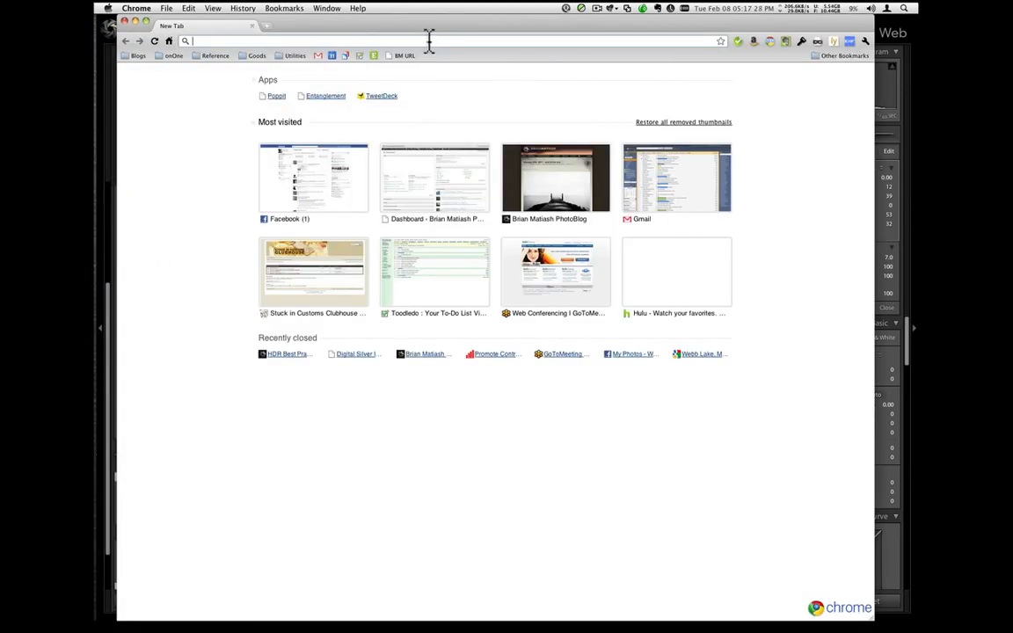
pyautogui.write('blurb.com')
pyautogui.press('Return')
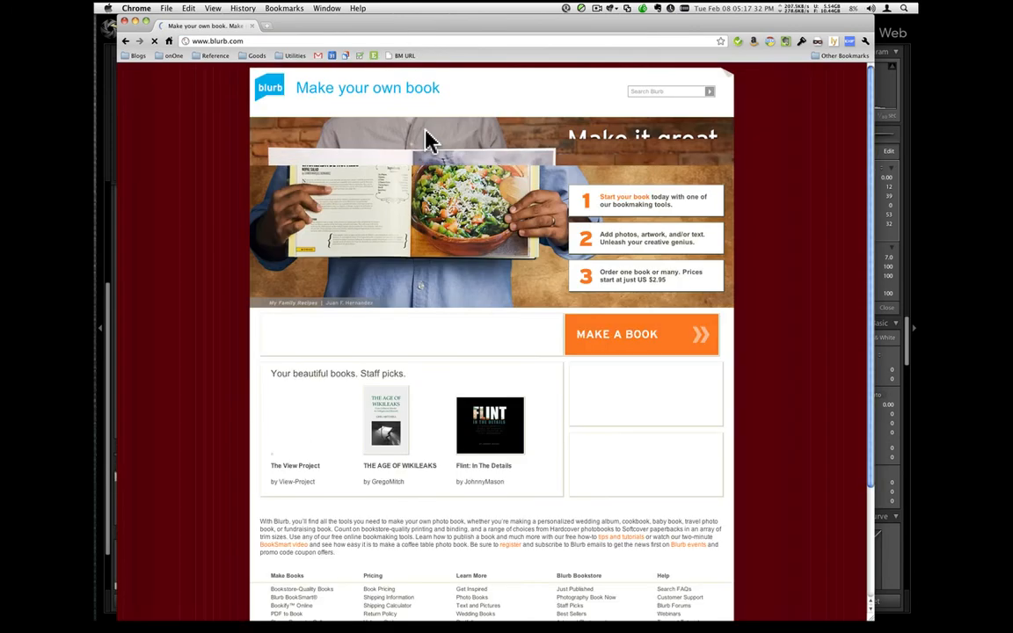
pyautogui.scroll(-1, 450, 347)
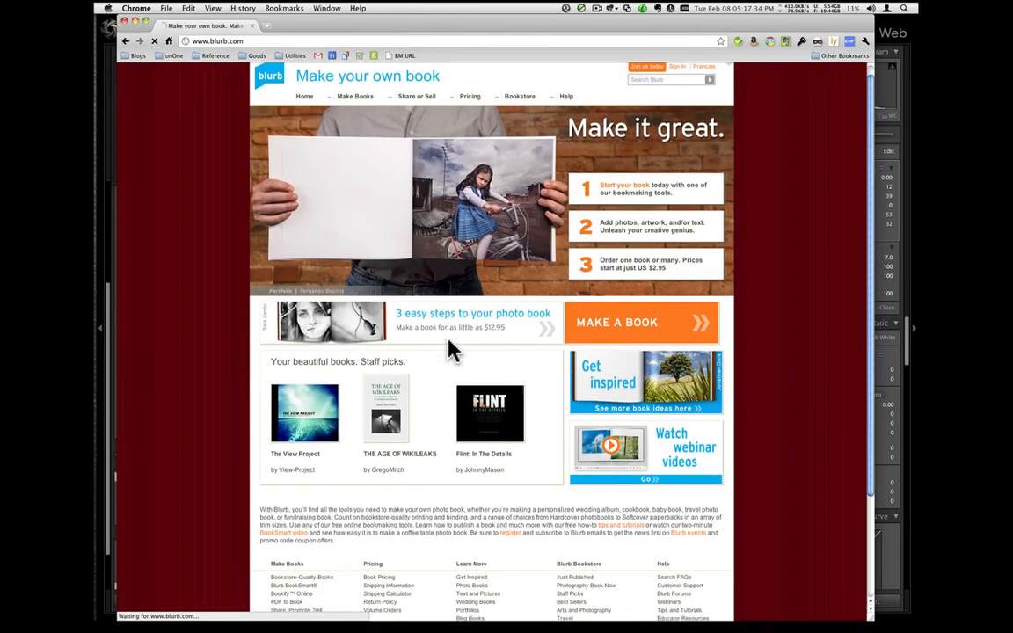
pyautogui.scroll(-5, 450, 349)
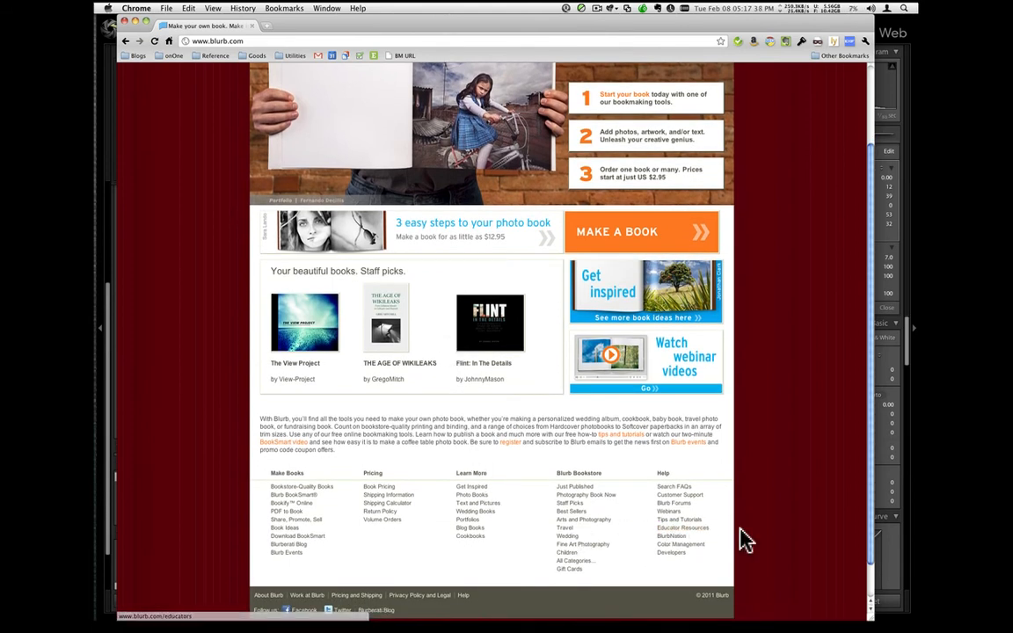
pyautogui.scroll(-2, 743, 540)
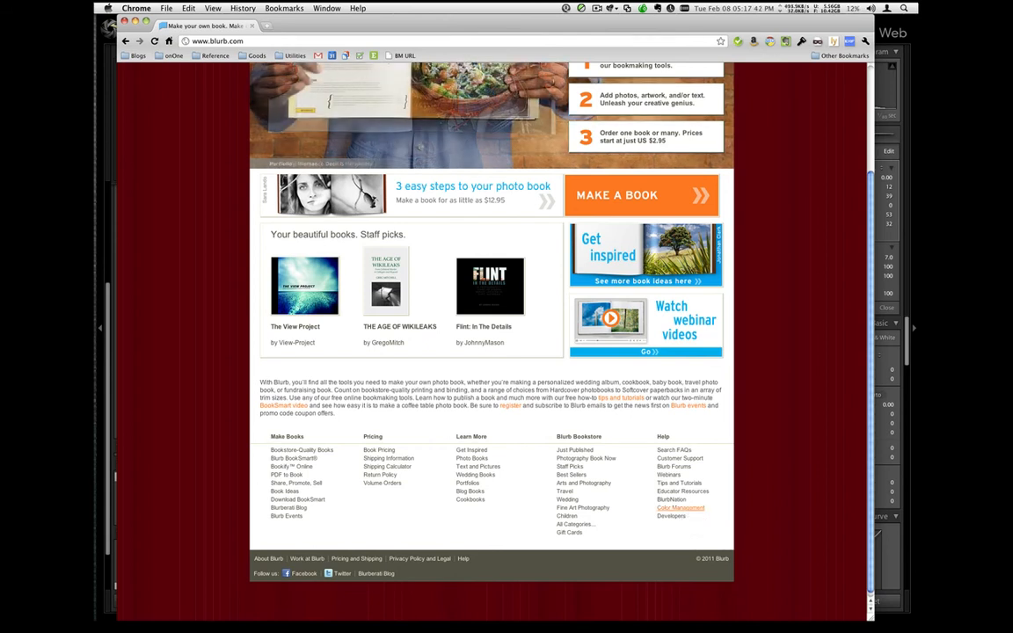
pyautogui.click(682, 509)
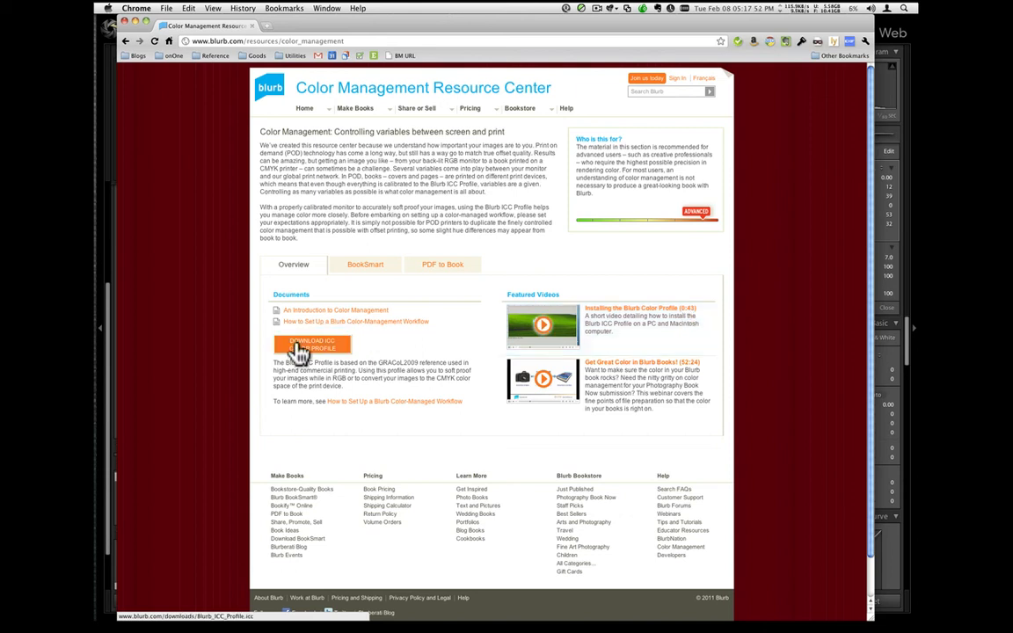
pyautogui.click(348, 349)
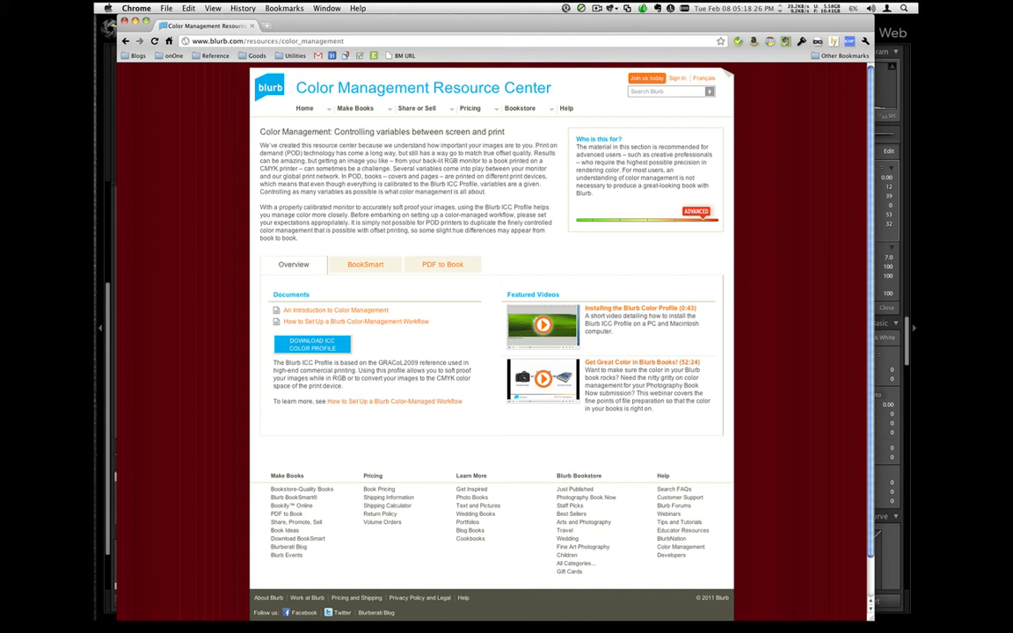
pyautogui.press('super+Tab')
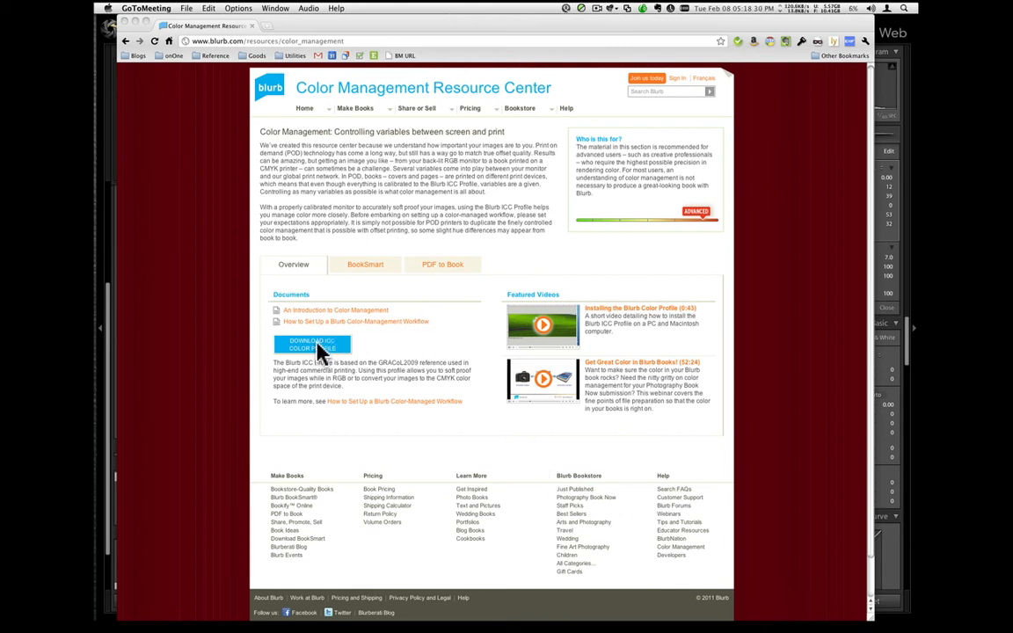
pyautogui.click(376, 364)
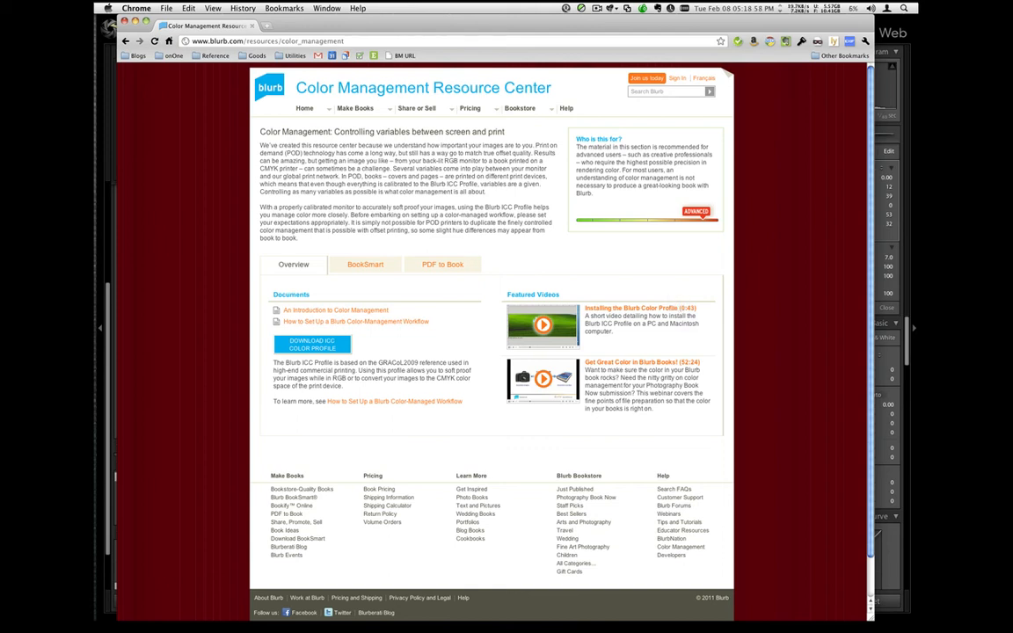
pyautogui.press('super+Tab')
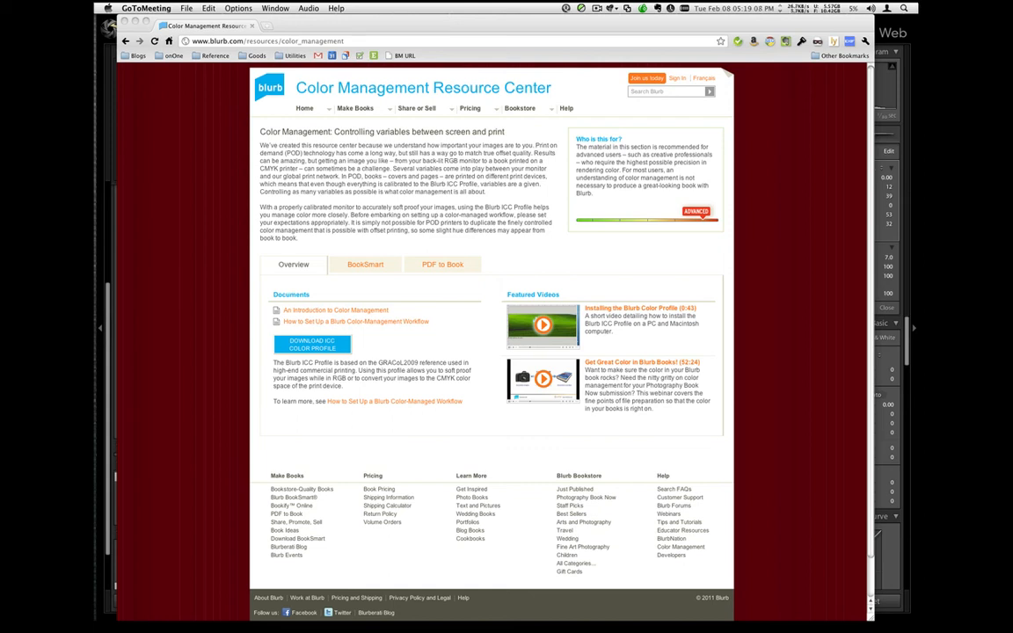
pyautogui.click(464, 23)
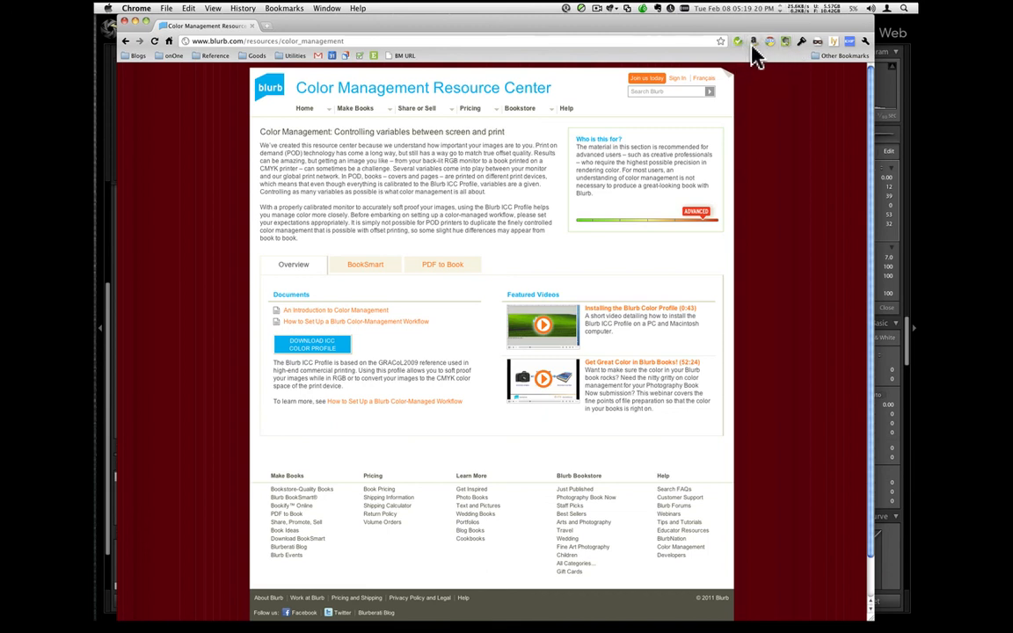
# Close the browser window, return to Lightroom and show the road photo in the Library module's Loupe view.
pyautogui.click(125, 23)
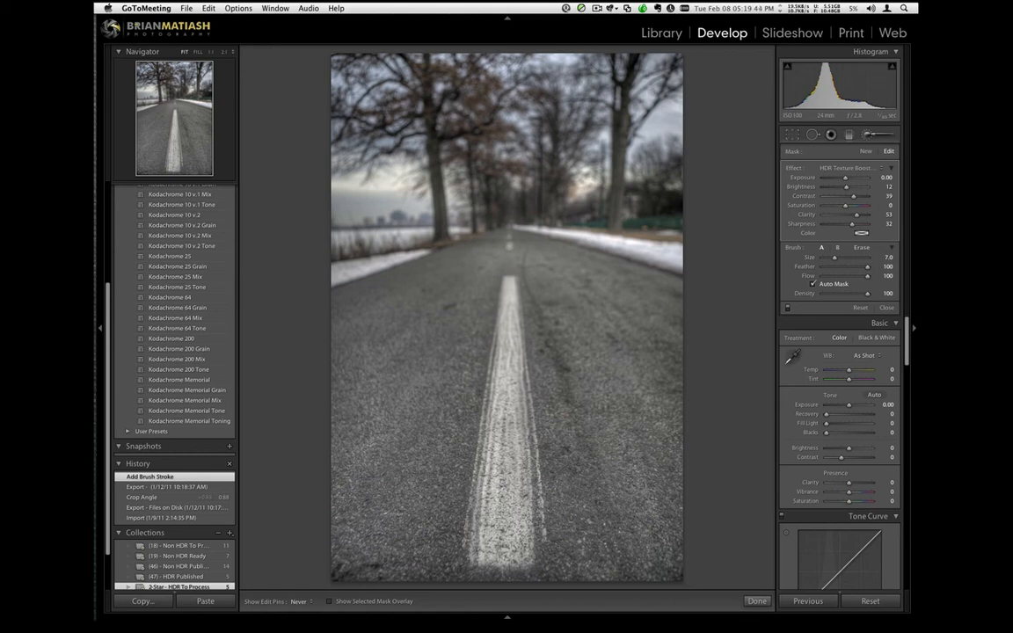
pyautogui.click(727, 370)
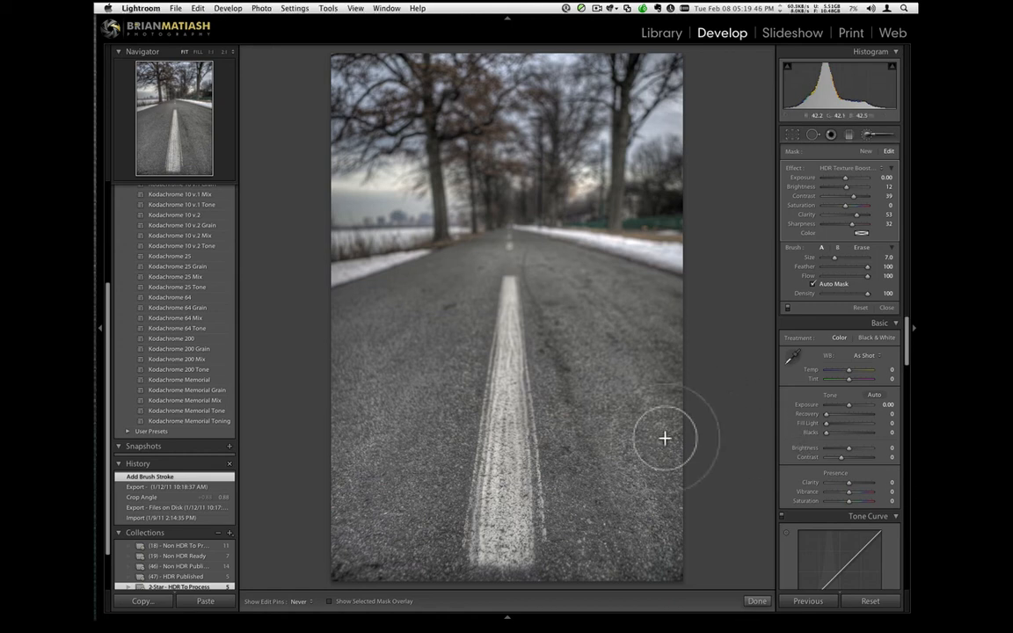
pyautogui.press('e')
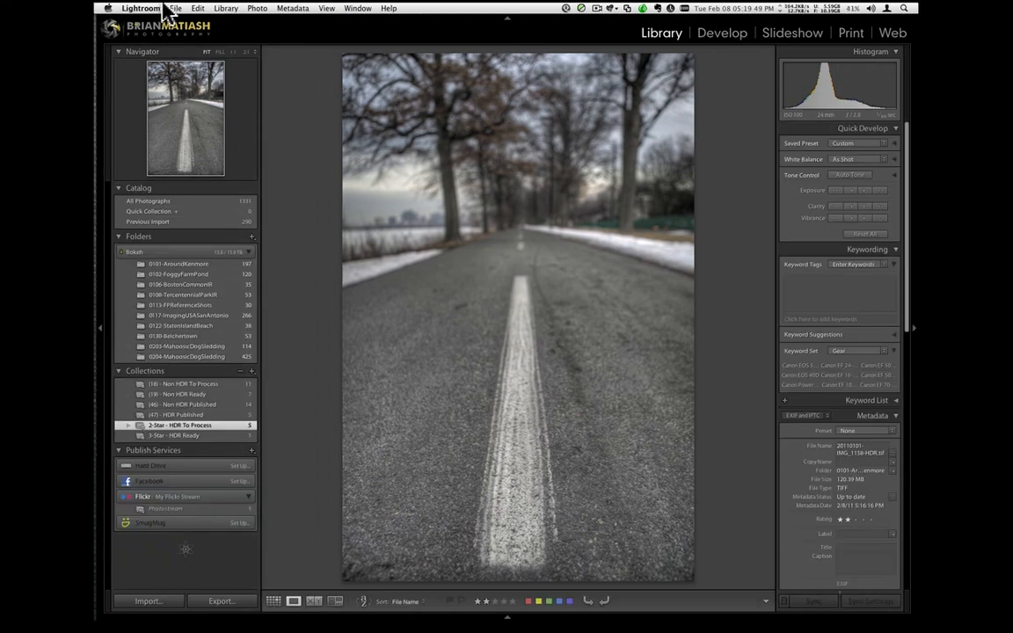
# Open the road photo's export settings, examine the 0zpp-iPad-1524H Export, 5. iPad 1524H Export, Dropbox and iPad Wallpaper Giveaway presets, and cancel the export.
pyautogui.click(158, 9)
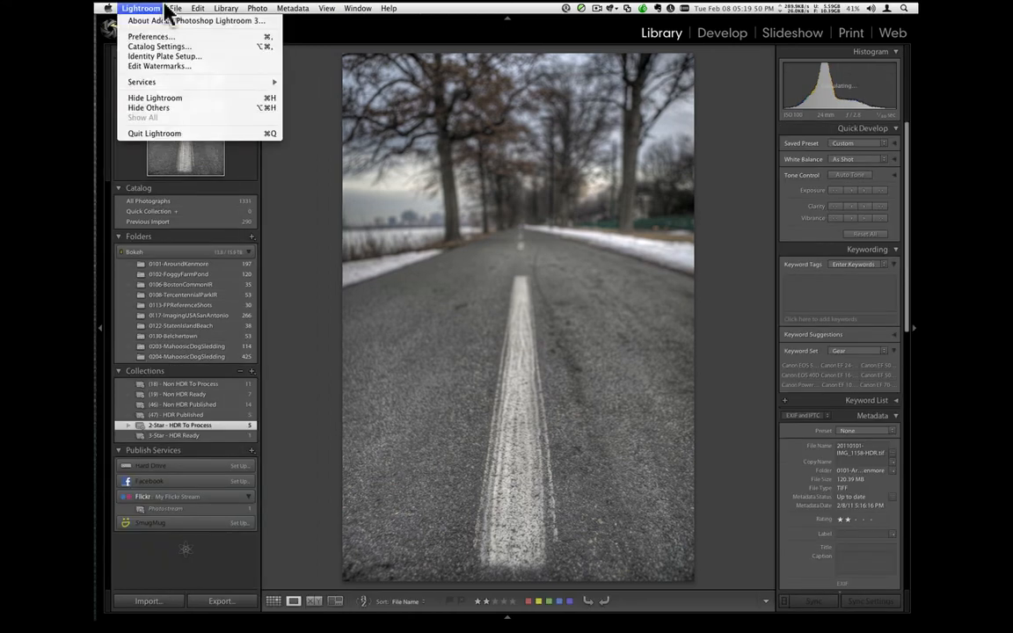
pyautogui.click(259, 123)
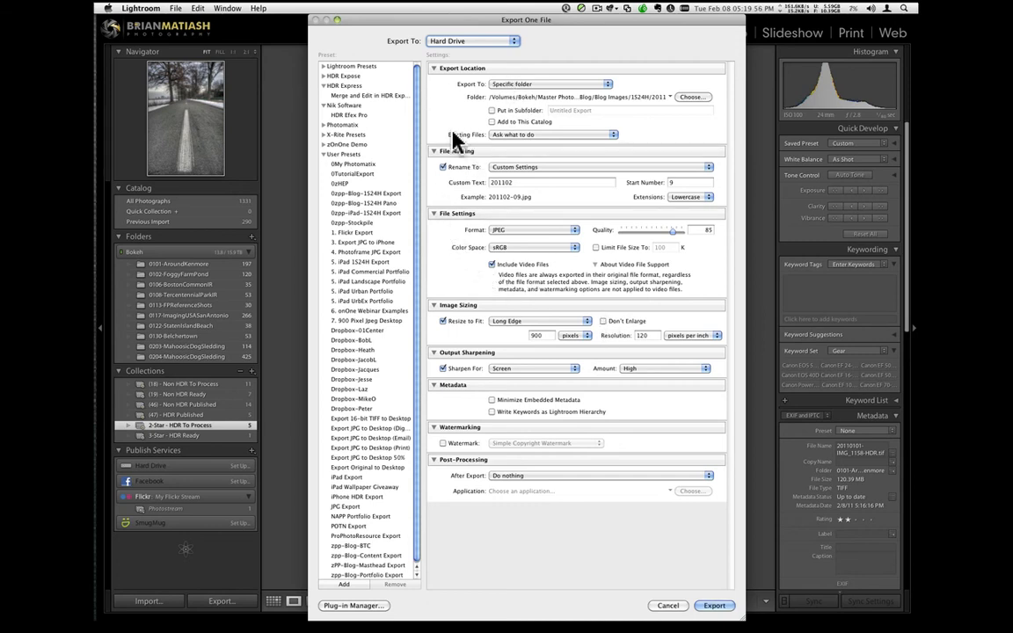
pyautogui.click(365, 211)
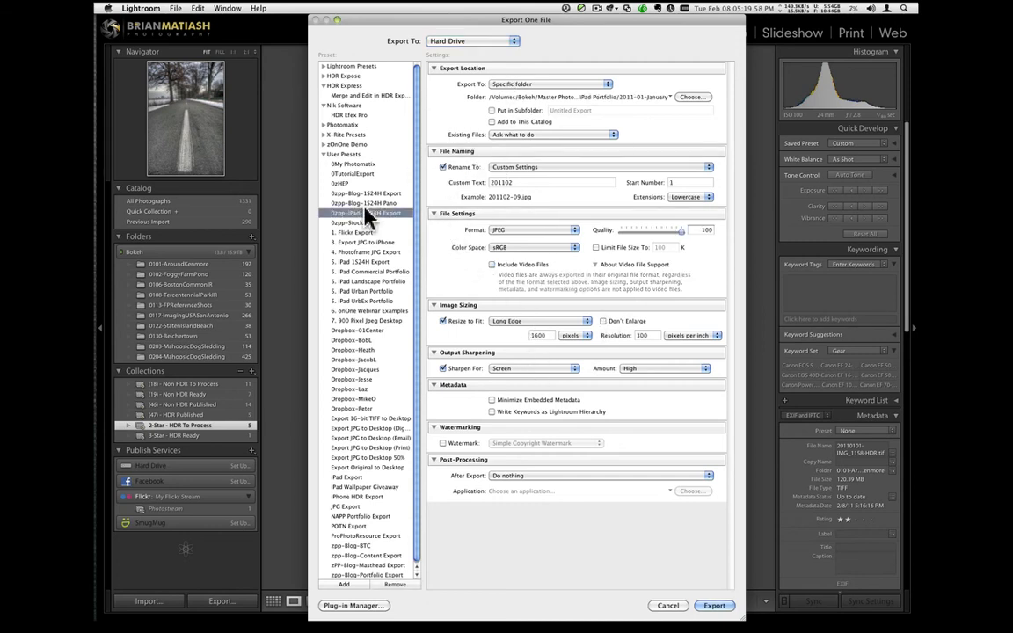
pyautogui.click(362, 262)
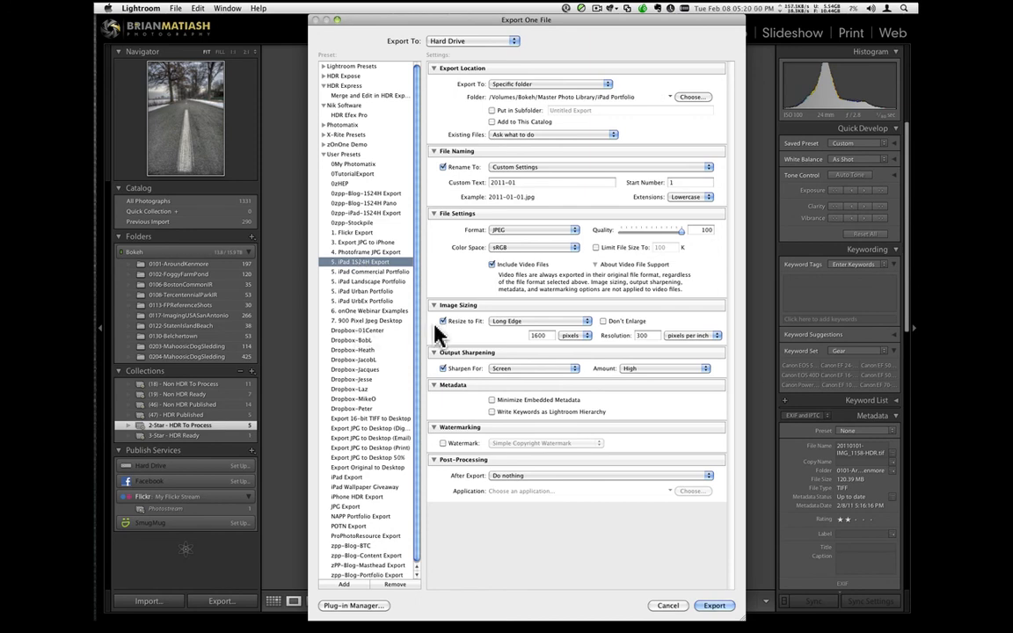
pyautogui.click(377, 401)
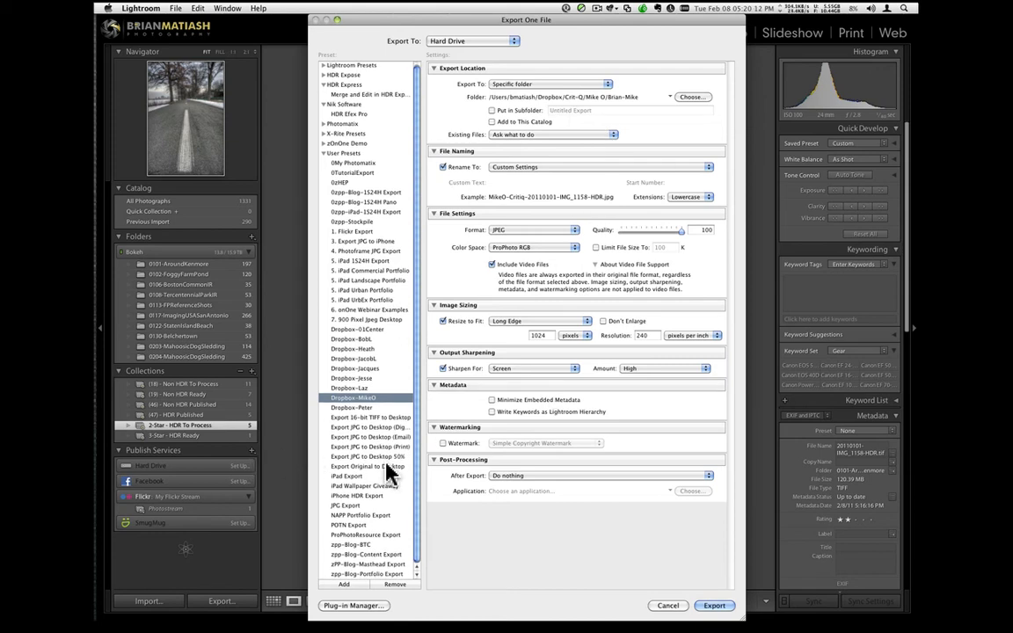
pyautogui.click(366, 485)
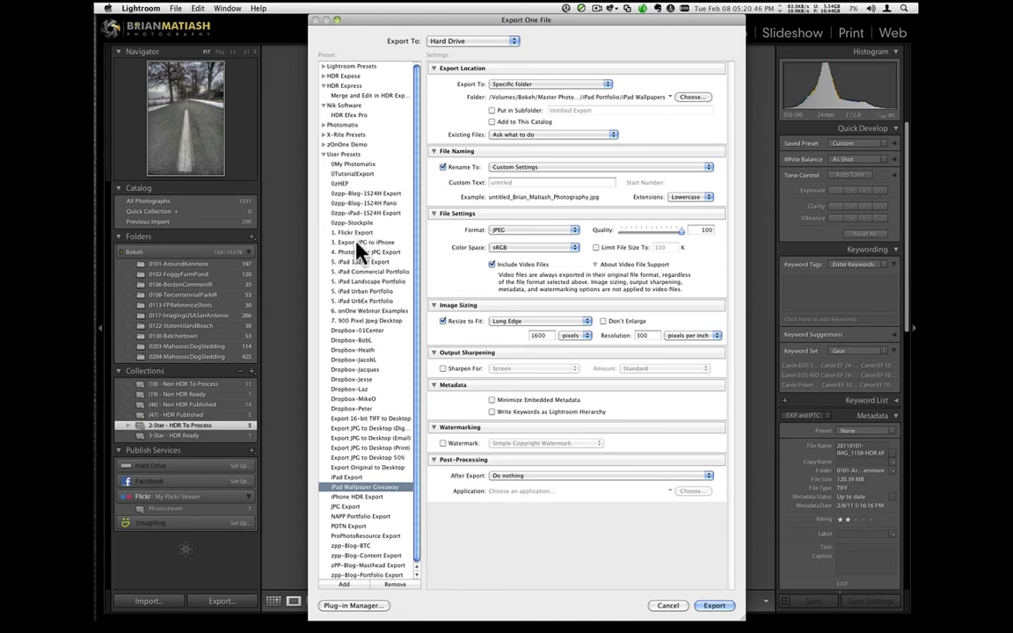
pyautogui.scroll(-1, 361, 253)
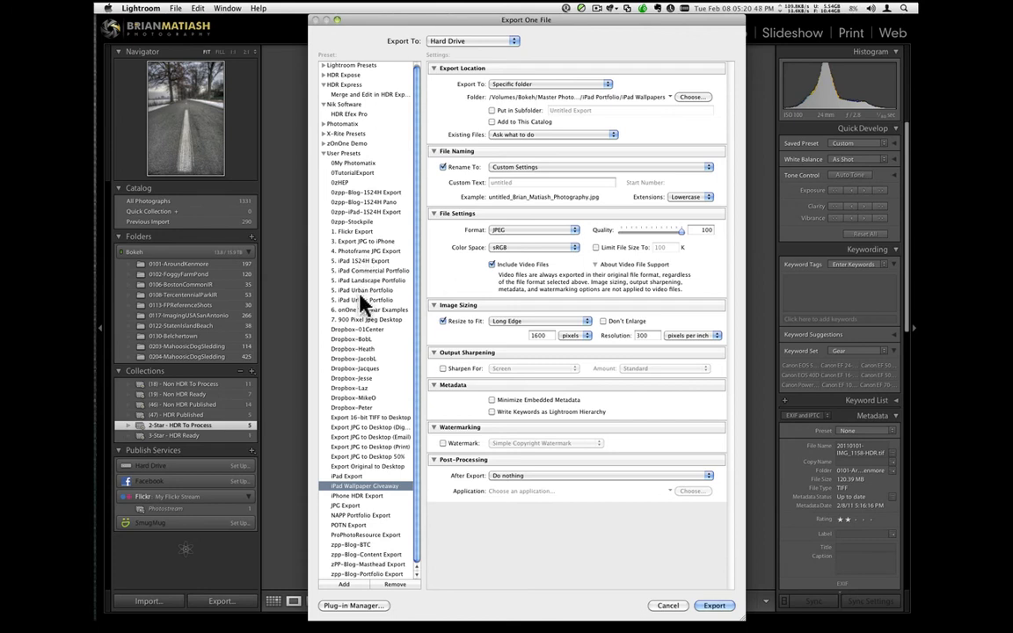
pyautogui.scroll(1, 359, 334)
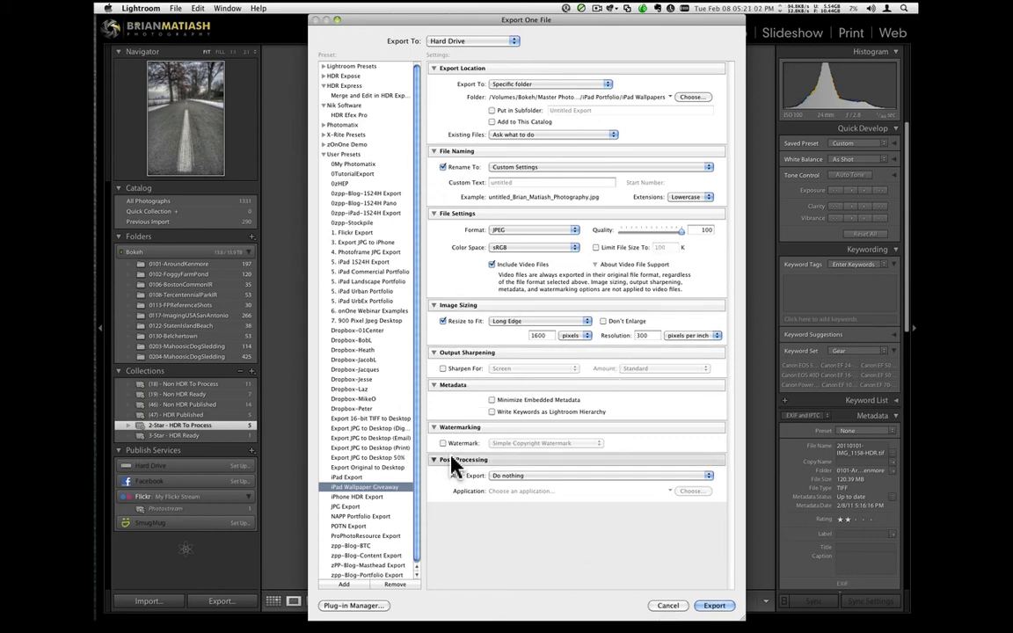
pyautogui.click(668, 605)
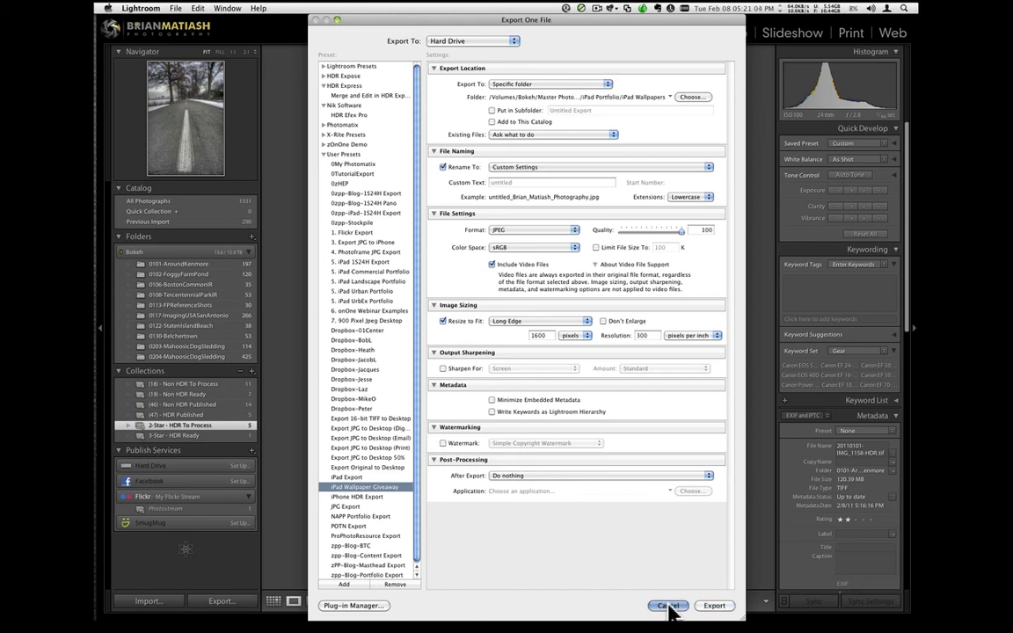
pyautogui.click(138, 9)
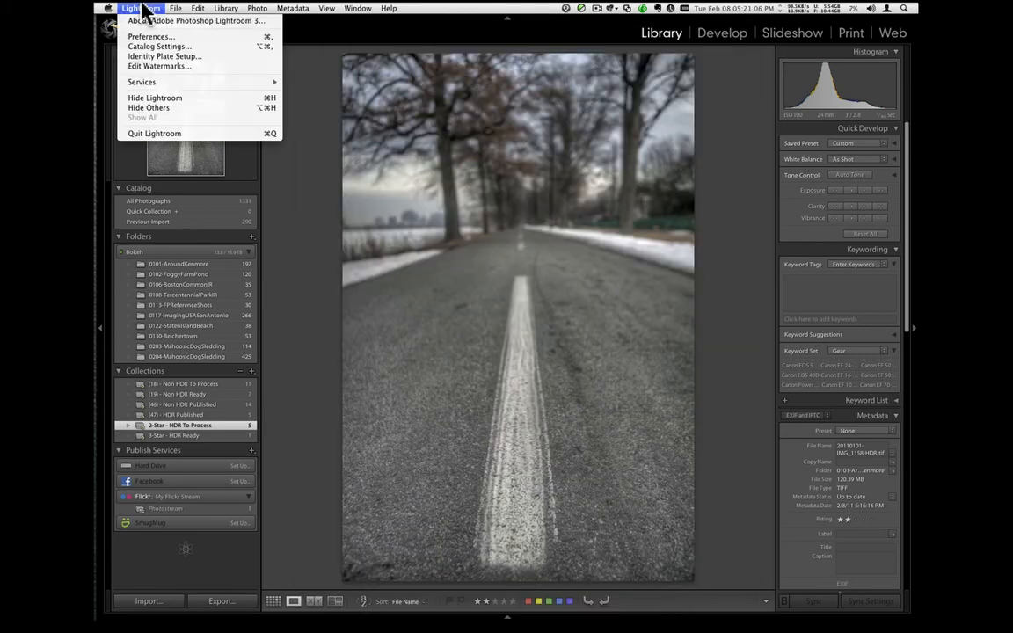
pyautogui.click(322, 239)
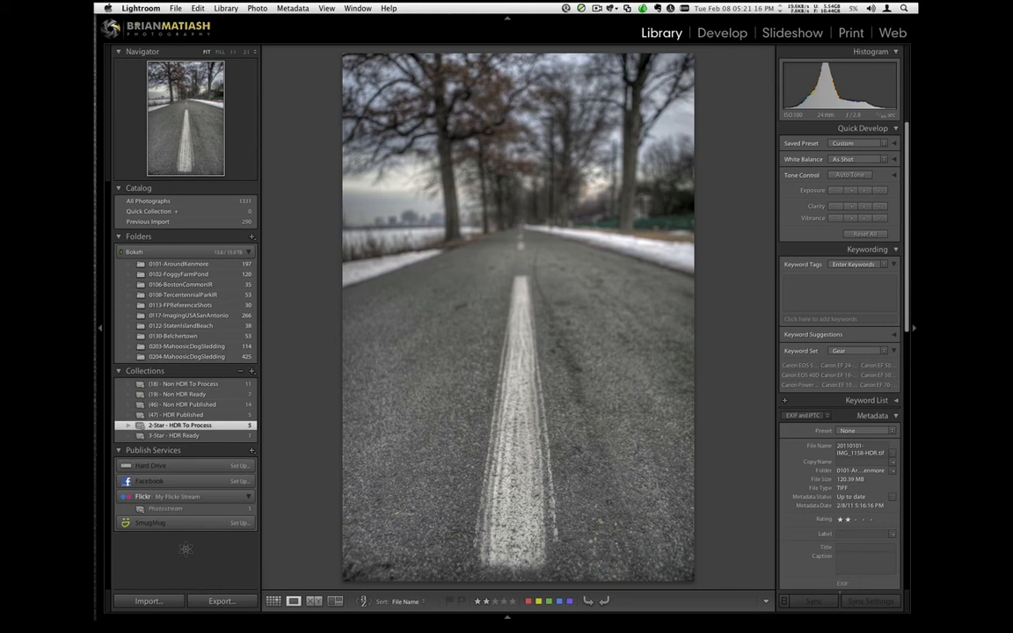
# Return to Lightroom, open the road photo's export settings, view the New Preset dialog, and cancel both the preset and the export.
pyautogui.press('super+Tab')
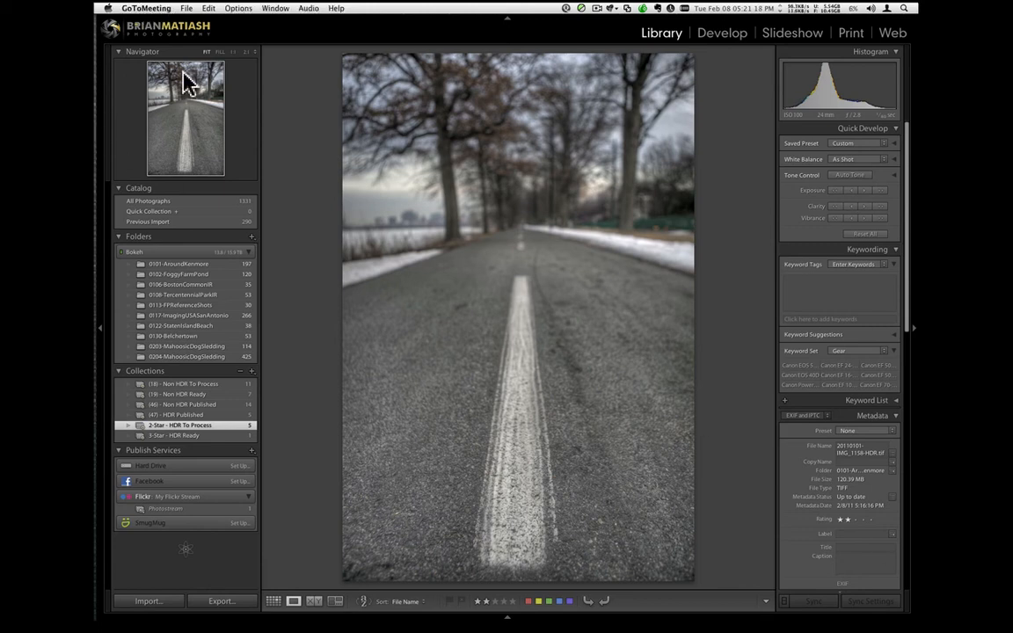
pyautogui.click(282, 95)
pyautogui.click(175, 8)
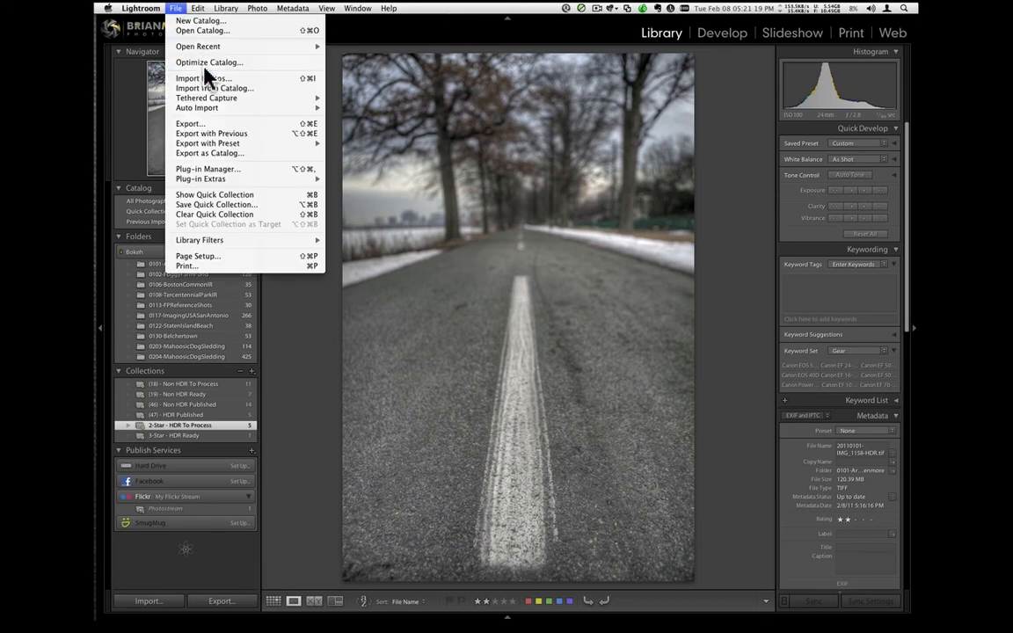
pyautogui.click(204, 124)
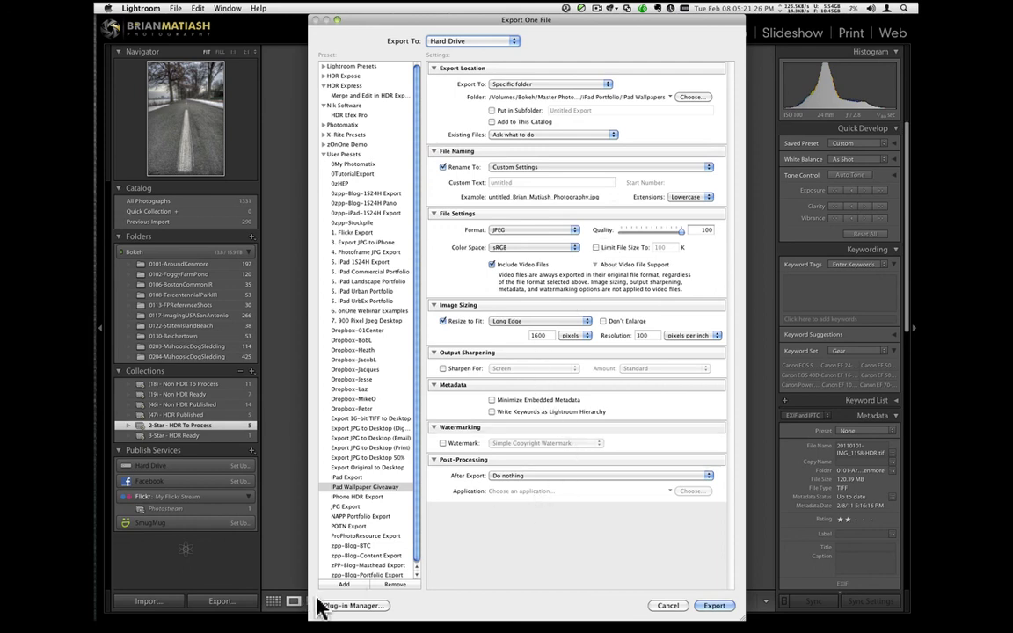
pyautogui.click(344, 585)
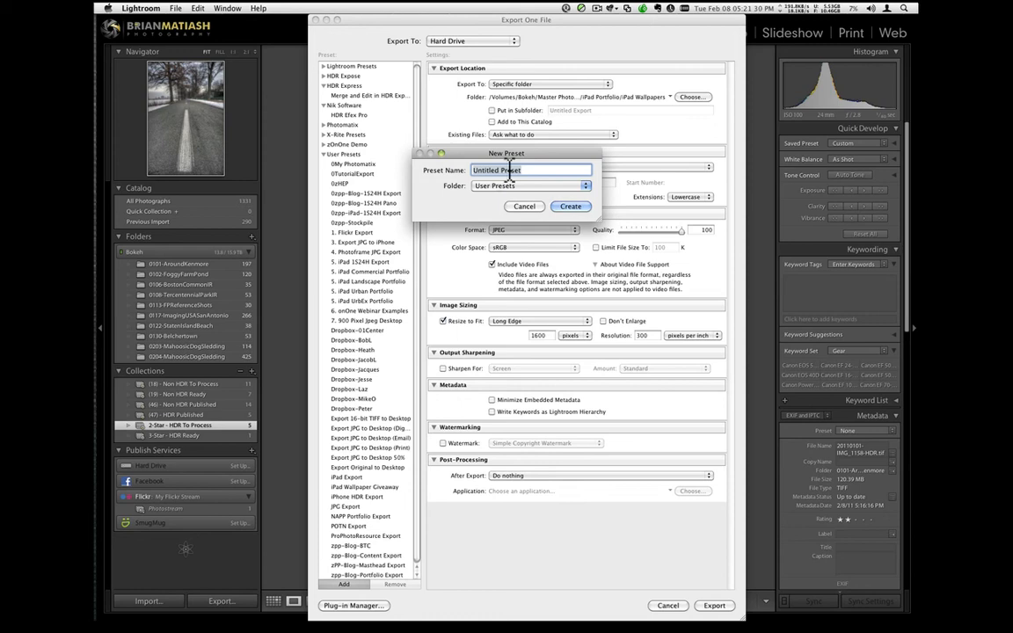
pyautogui.click(520, 206)
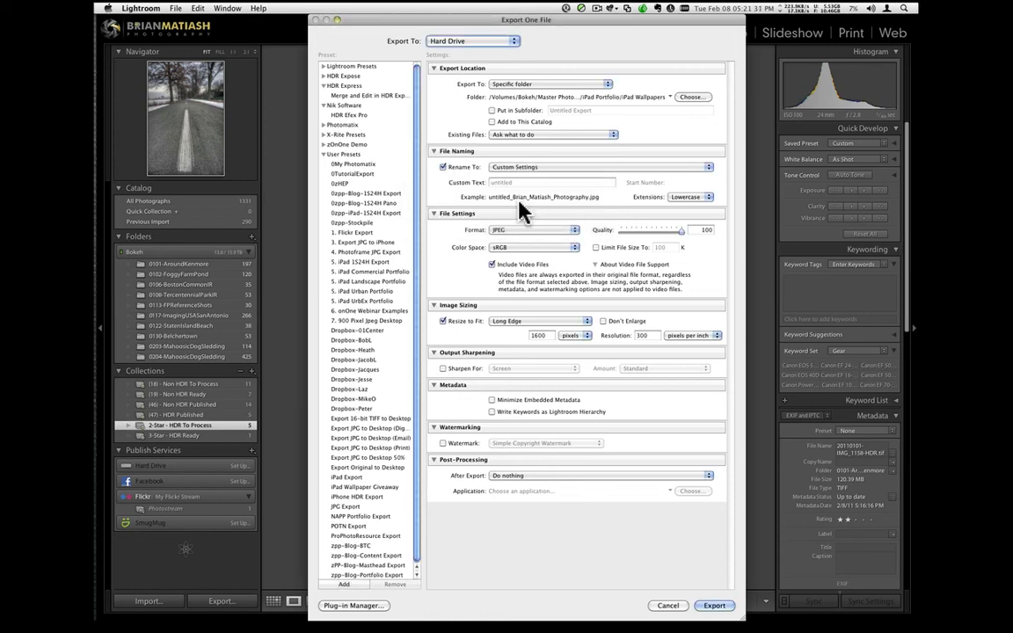
pyautogui.click(666, 606)
# View the list of export presets available for the road photo and dismiss it without exporting.
pyautogui.rightClick(539, 337)
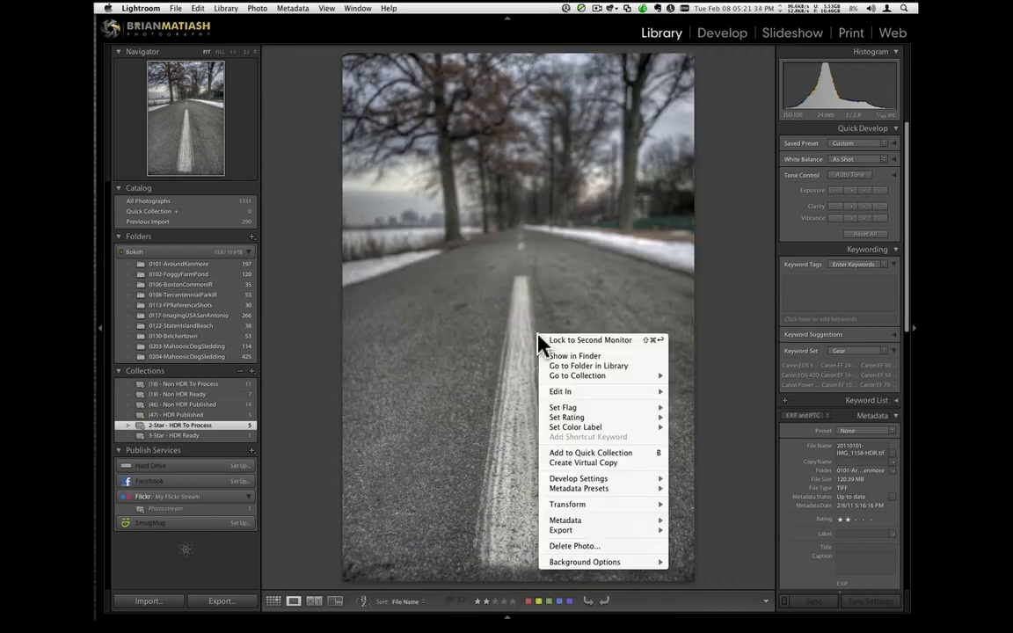
pyautogui.moveTo(604, 538)
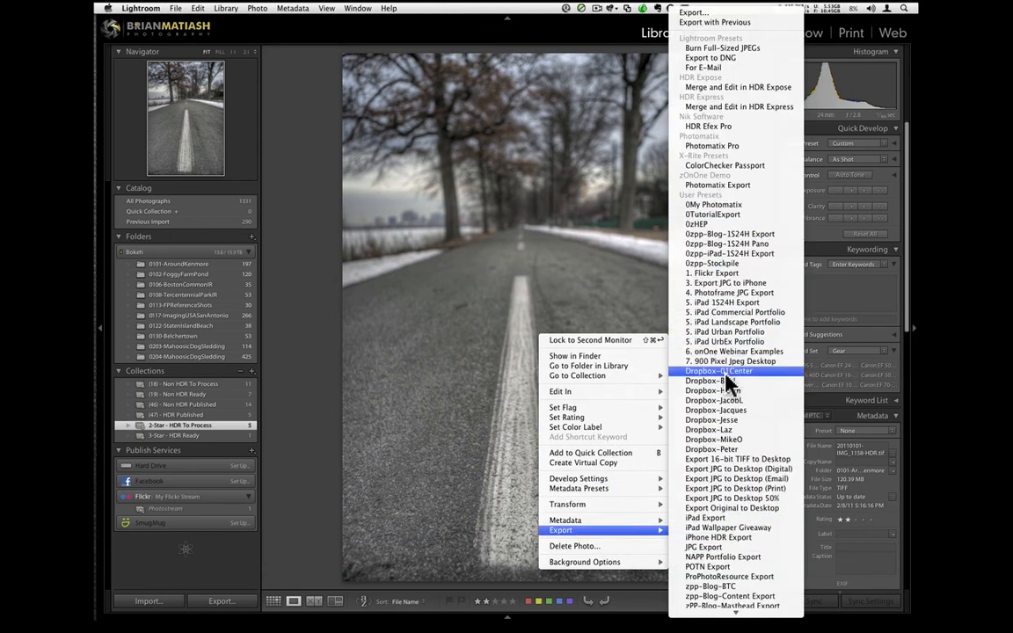
pyautogui.click(281, 316)
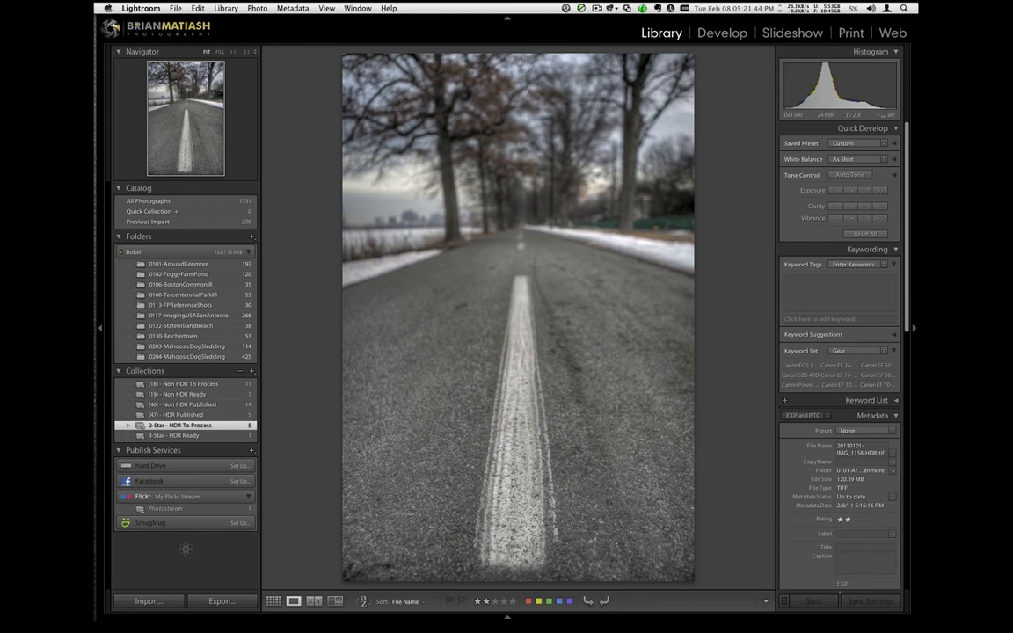
# Hide Lightroom and browse the Skynet drive in Finder to the home folder's Library/Application Support/Adobe/Lightroom folder.
pyautogui.press('super+Tab')
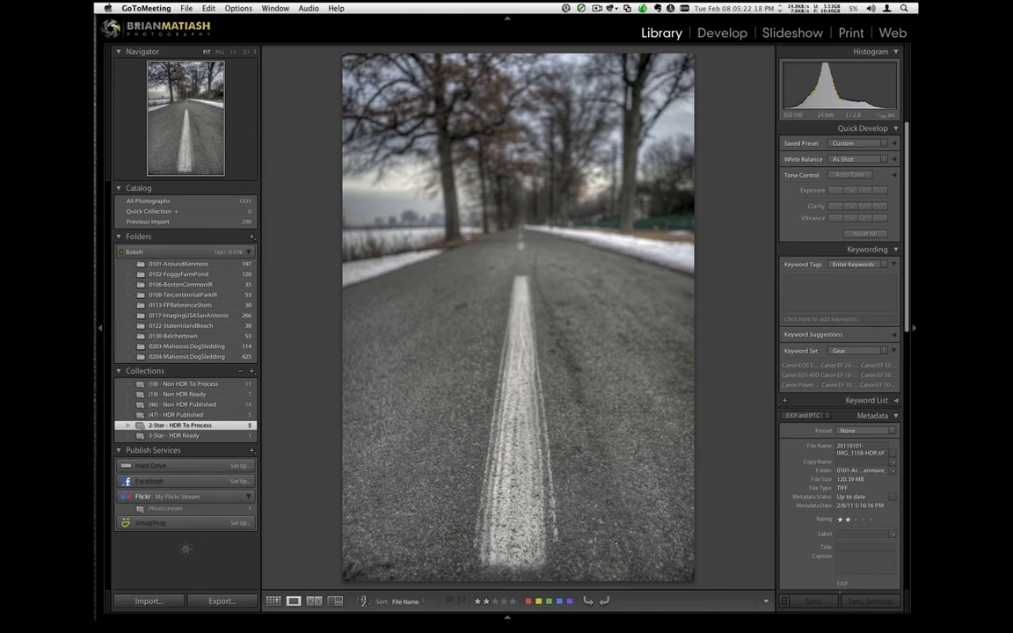
pyautogui.click(747, 480)
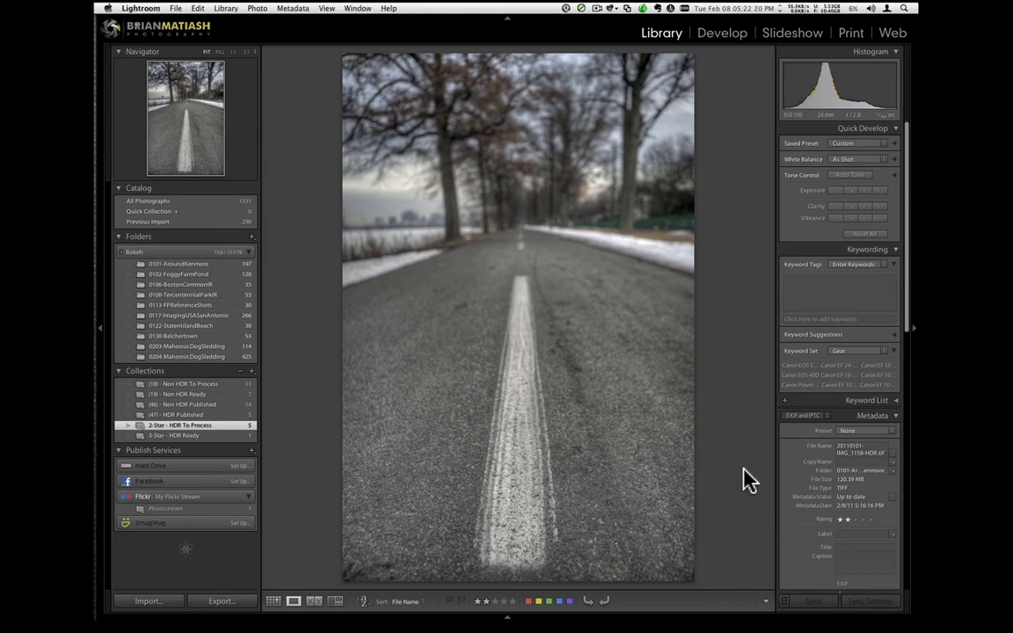
pyautogui.press('super+h')
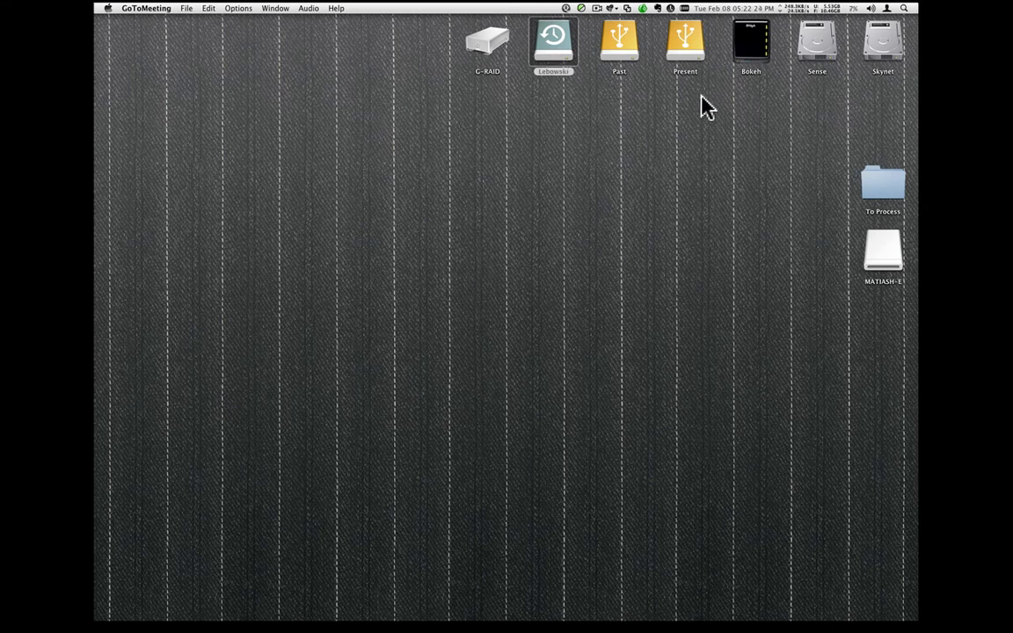
pyautogui.doubleClick(875, 55)
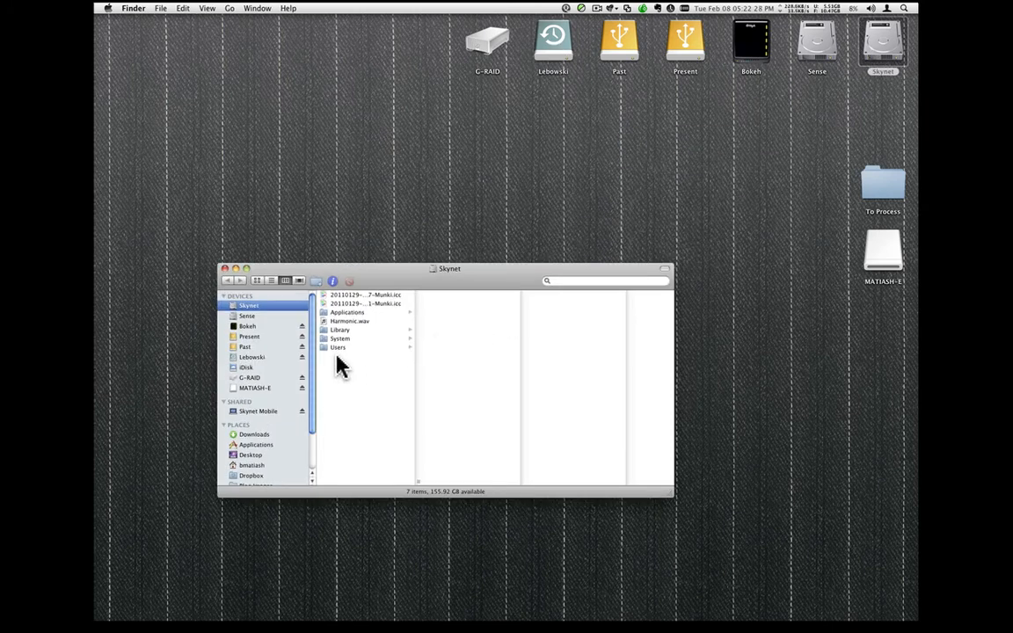
pyautogui.click(339, 347)
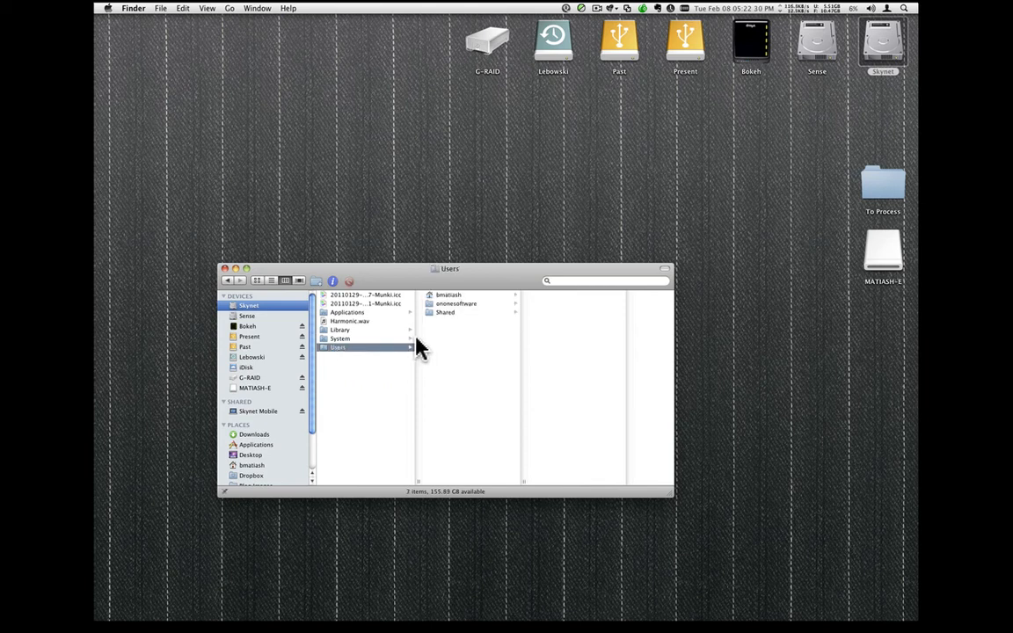
pyautogui.click(449, 296)
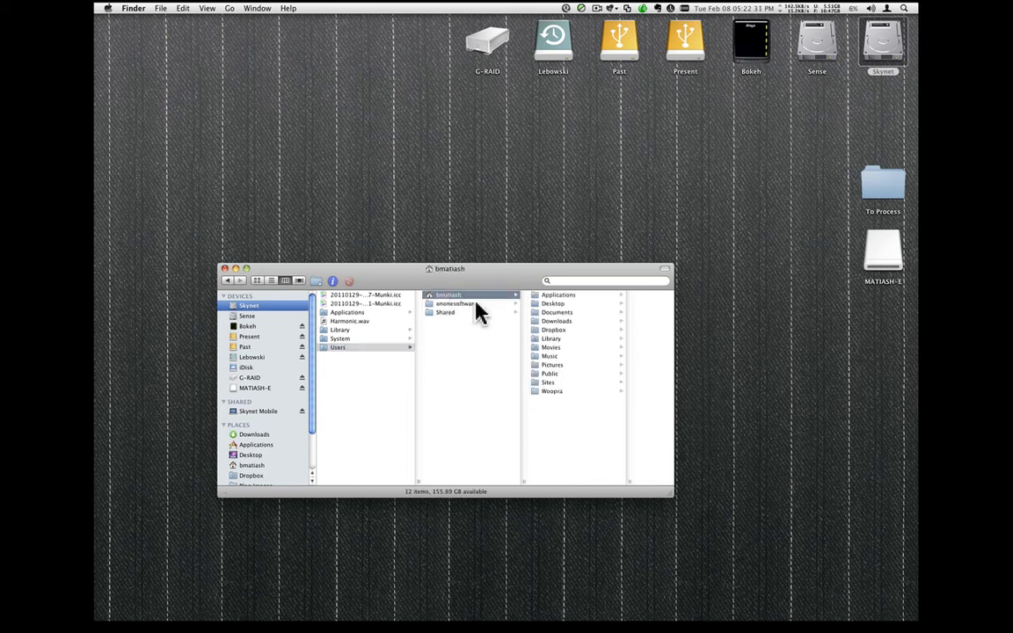
pyautogui.click(550, 338)
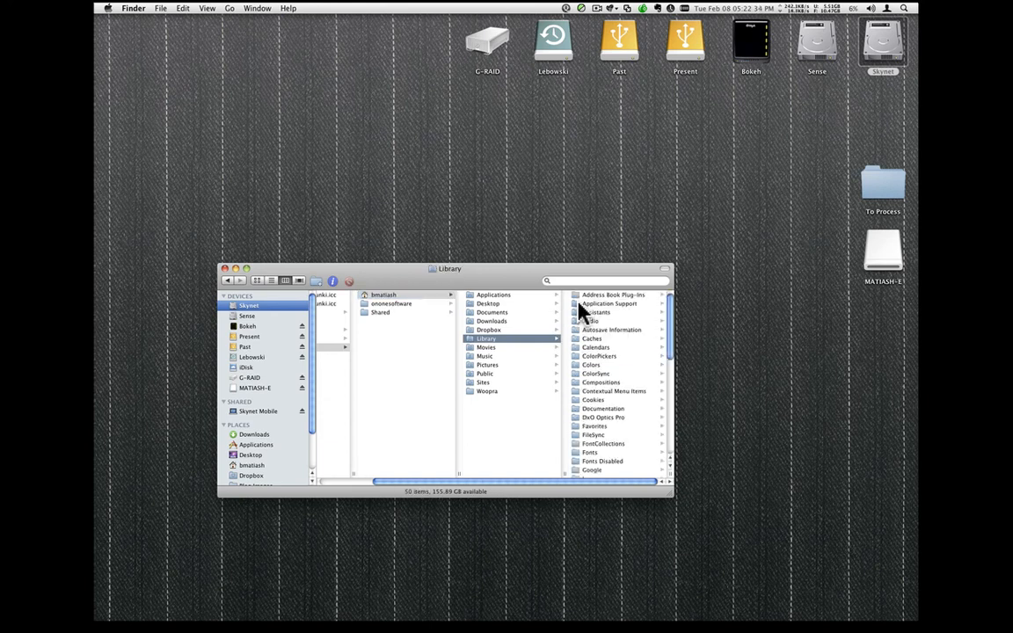
pyautogui.click(579, 304)
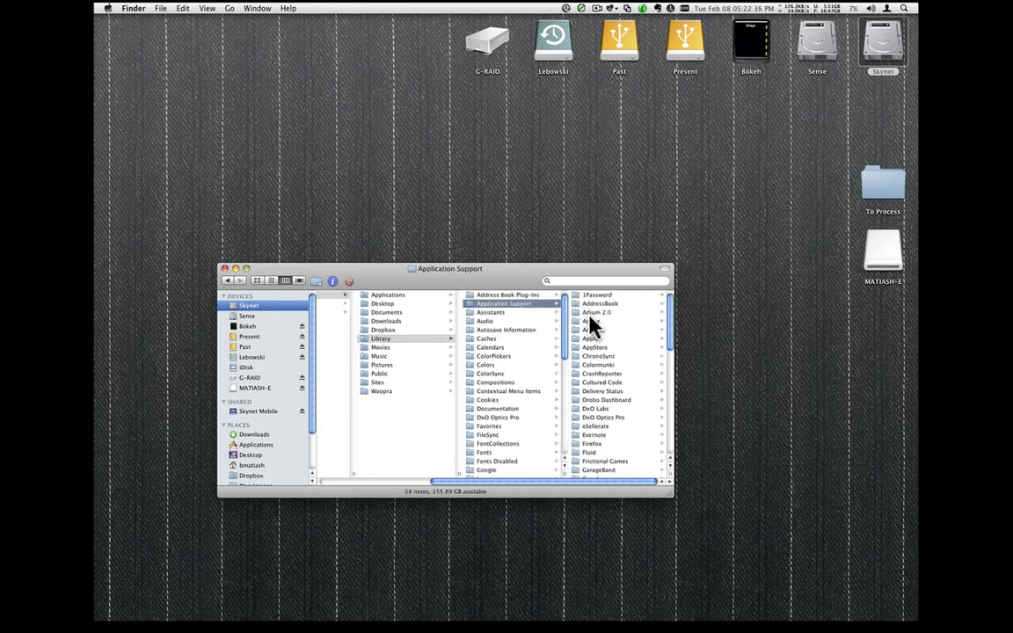
pyautogui.click(589, 321)
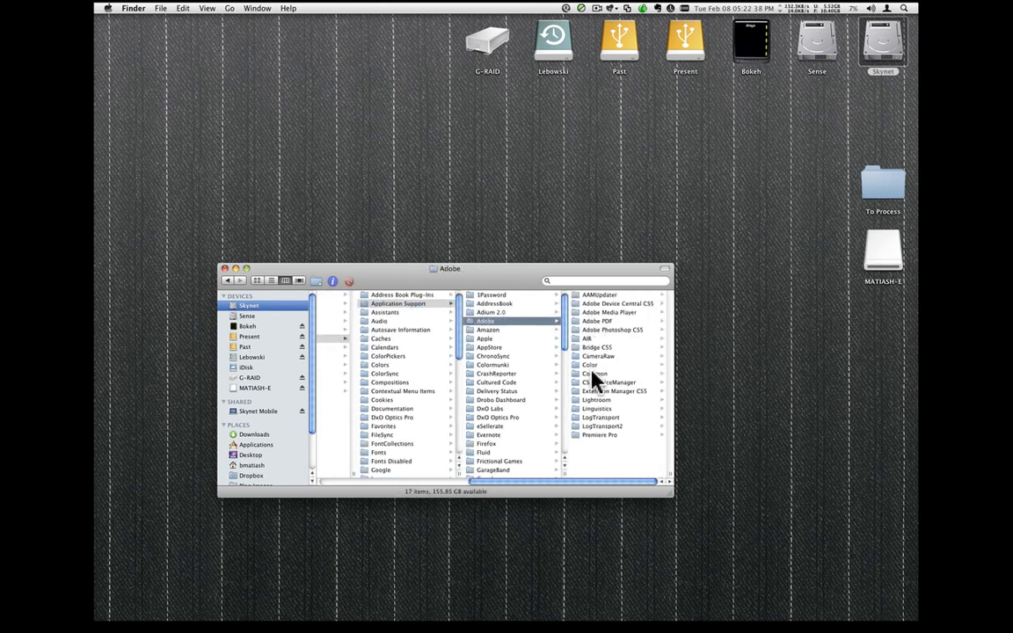
pyautogui.click(593, 410)
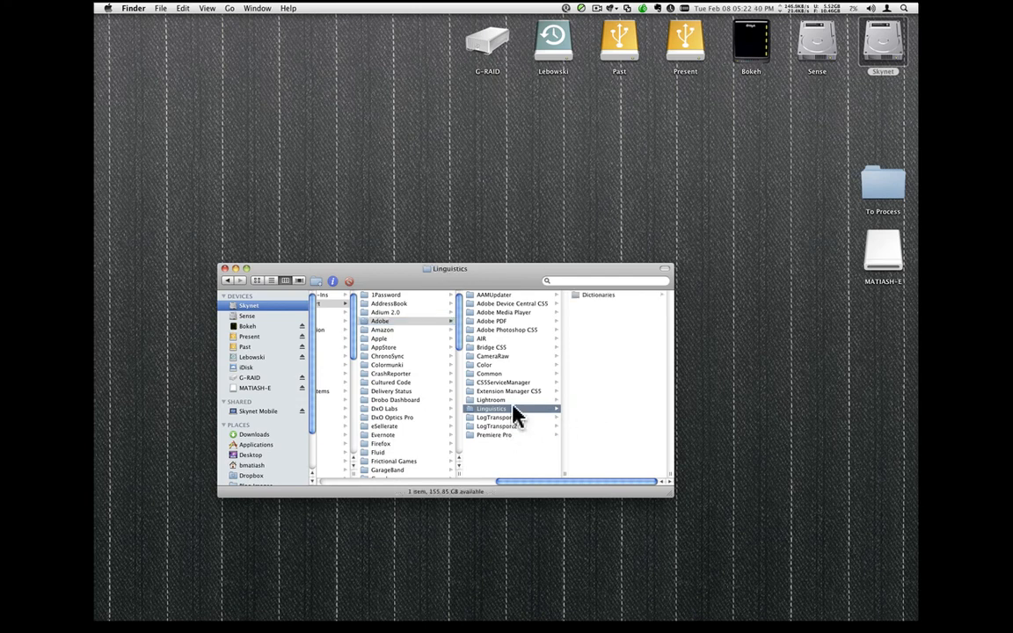
pyautogui.click(513, 401)
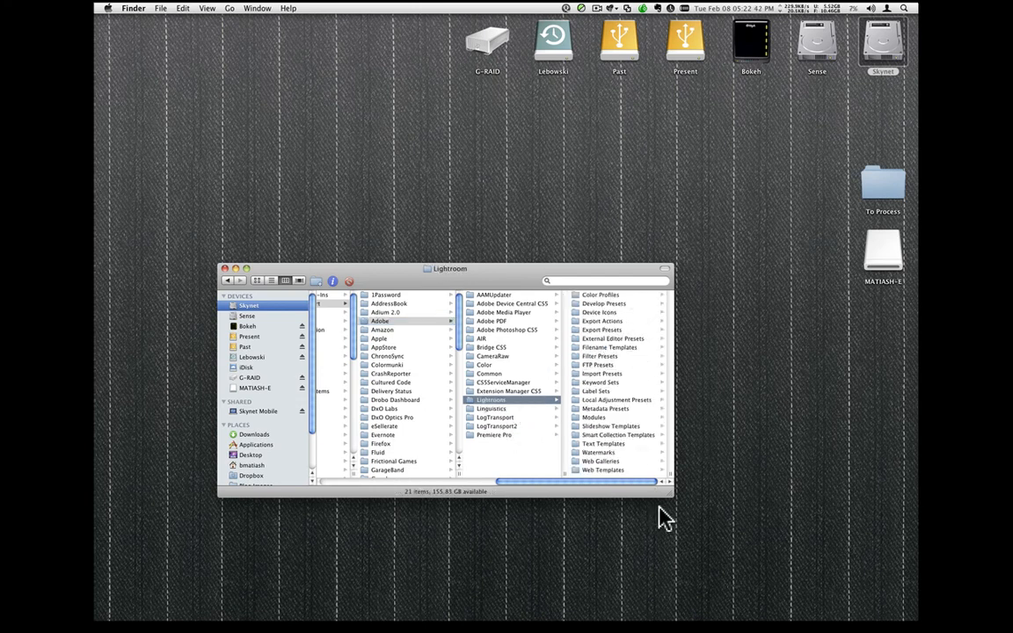
# Enlarge the Finder window, switch it to list view, and look through the template files in Export Presets/User Presets.
pyautogui.moveTo(668, 492); pyautogui.dragTo(734, 546)
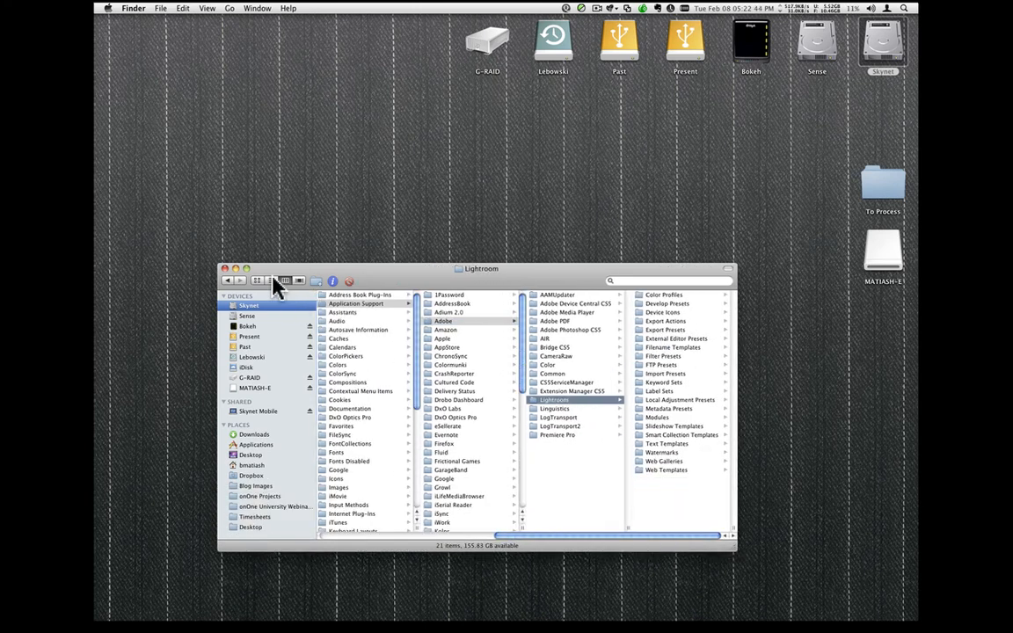
pyautogui.click(271, 280)
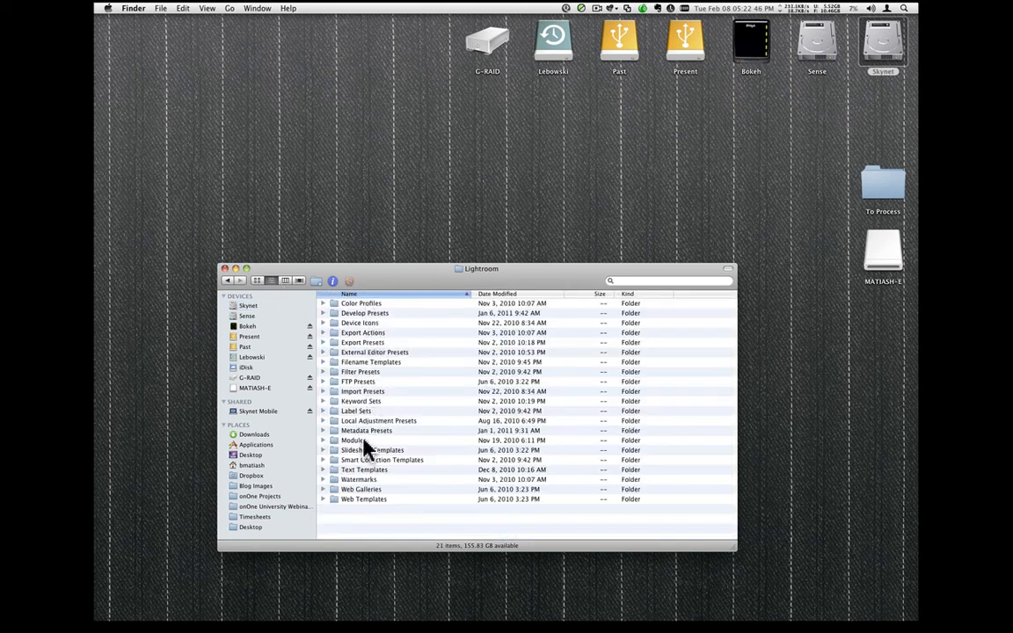
pyautogui.doubleClick(361, 343)
pyautogui.doubleClick(378, 302)
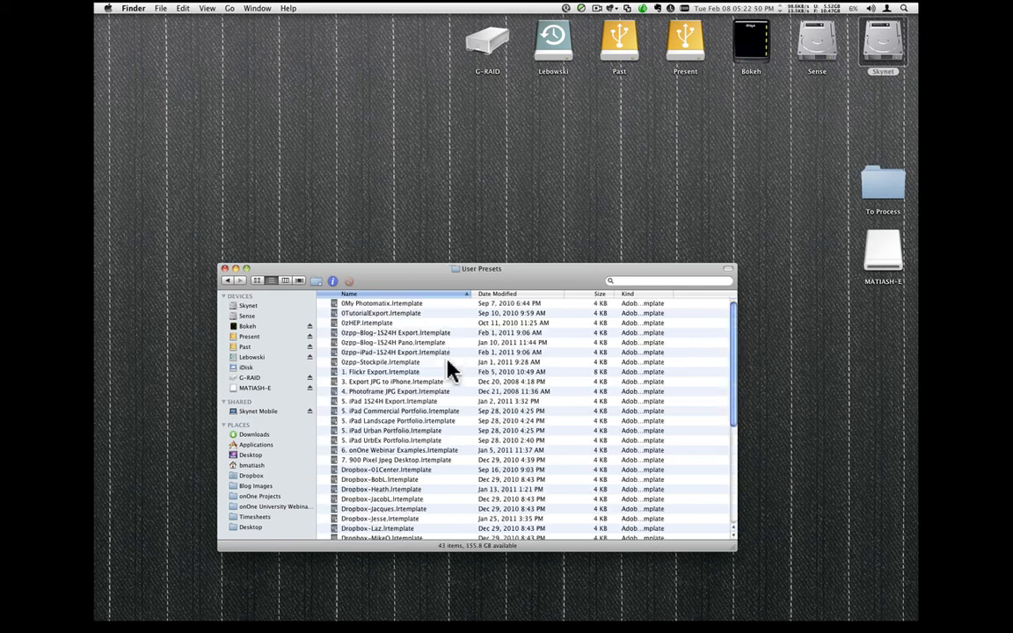
pyautogui.scroll(-5, 450, 369)
pyautogui.scroll(2, 447, 444)
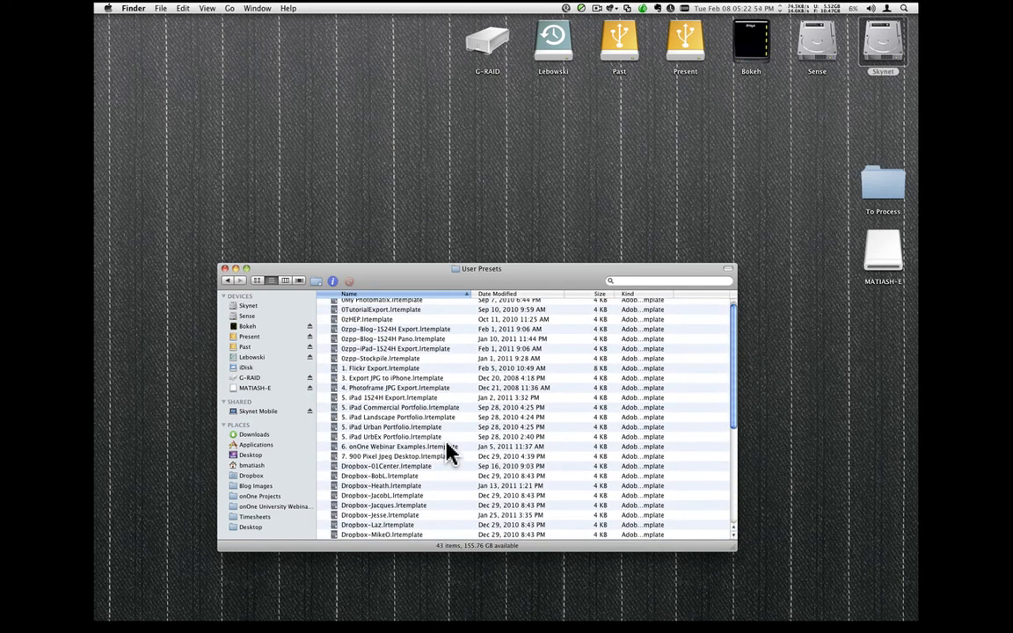
# Go back to the Lightroom support folder and close the Finder window.
pyautogui.click(227, 282)
pyautogui.click(227, 282)
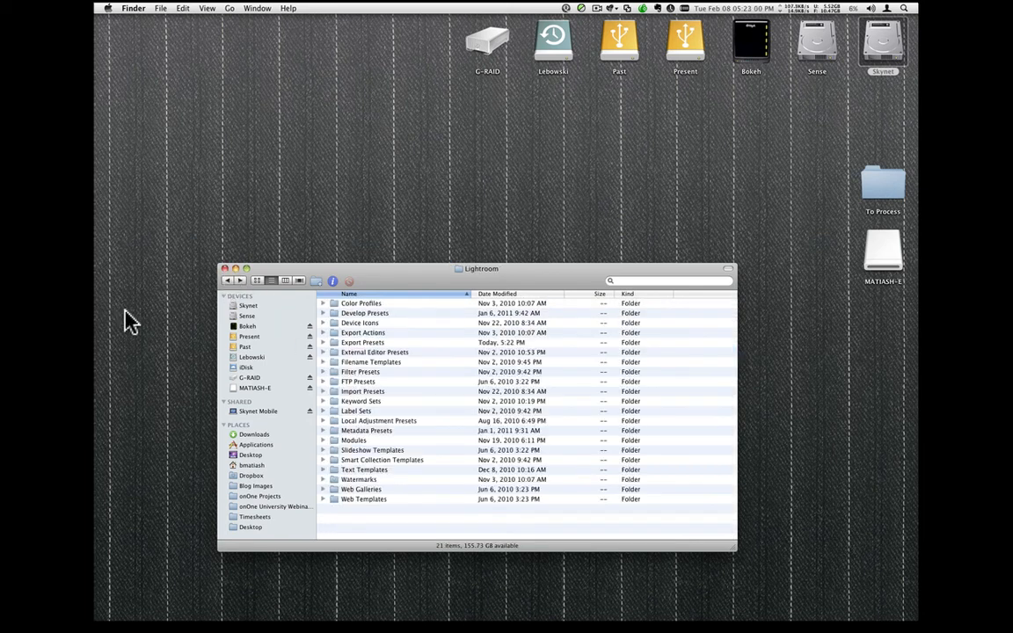
pyautogui.click(225, 268)
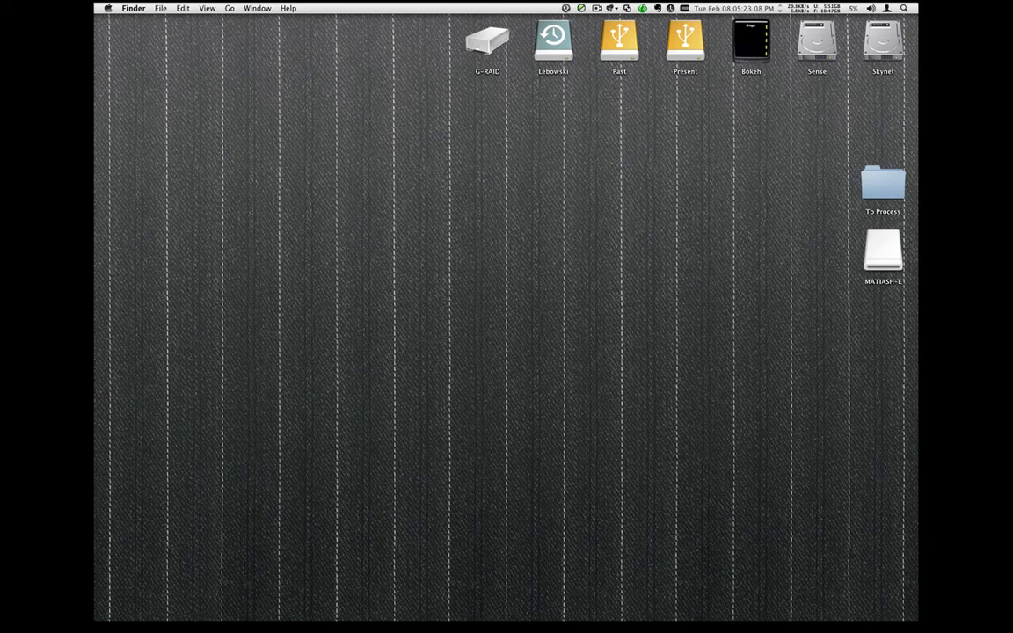
# Switch to Chrome, search Google for "photo mechanic" and open the Camera Bits website.
pyautogui.press('super+Tab')
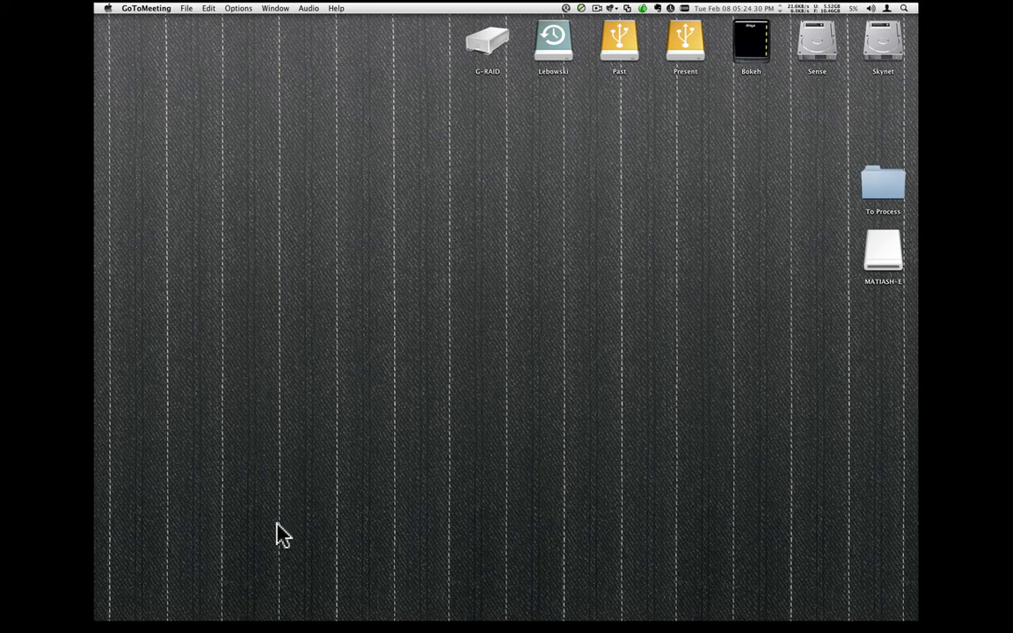
pyautogui.moveTo(95, 260)
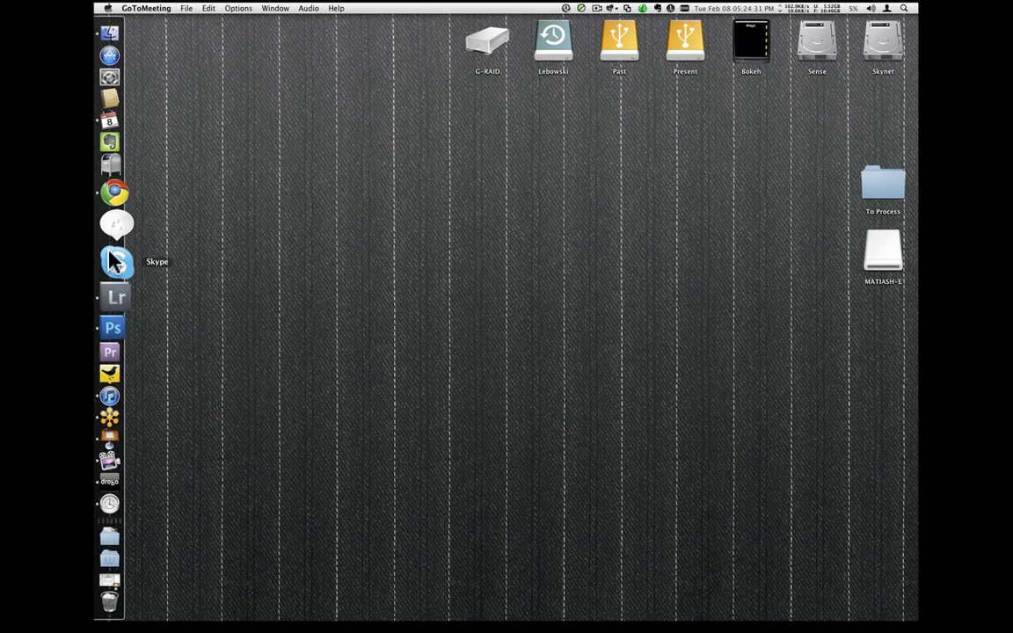
pyautogui.click(116, 206)
pyautogui.write('photo mechanic')
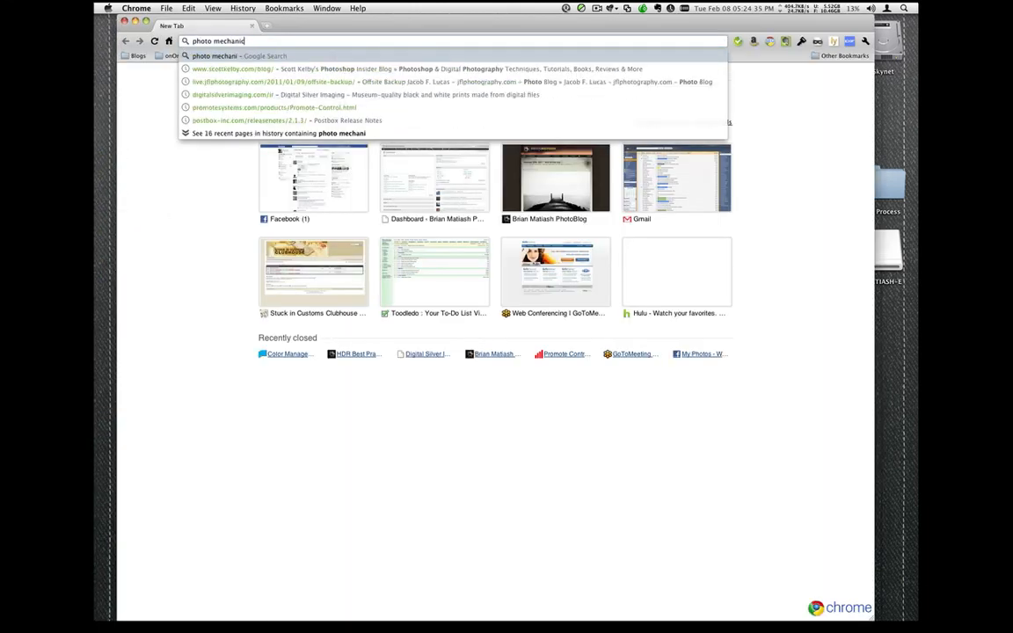
pyautogui.press('Return')
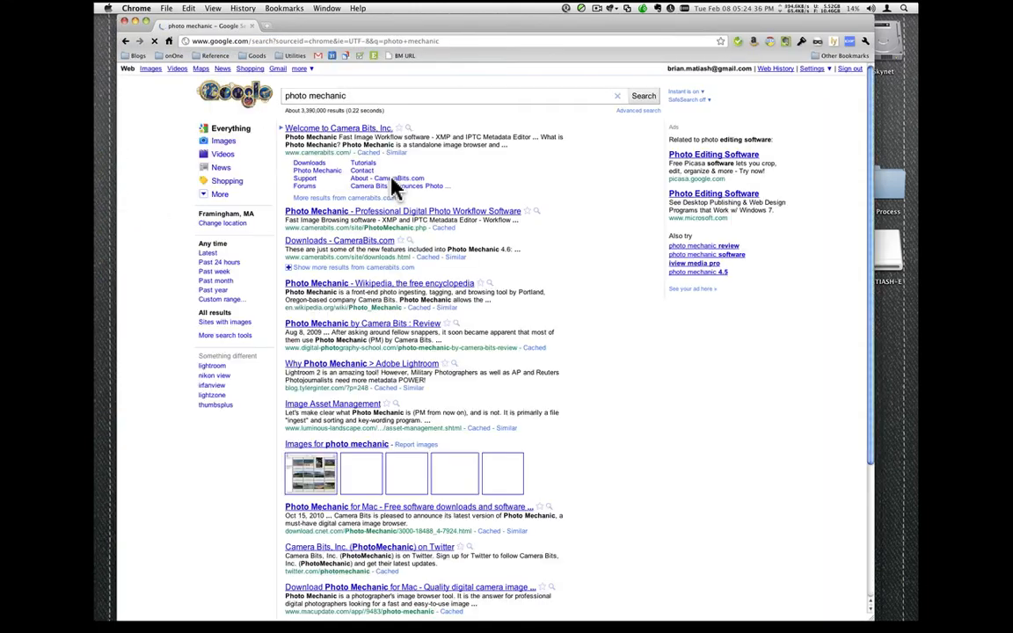
pyautogui.click(371, 131)
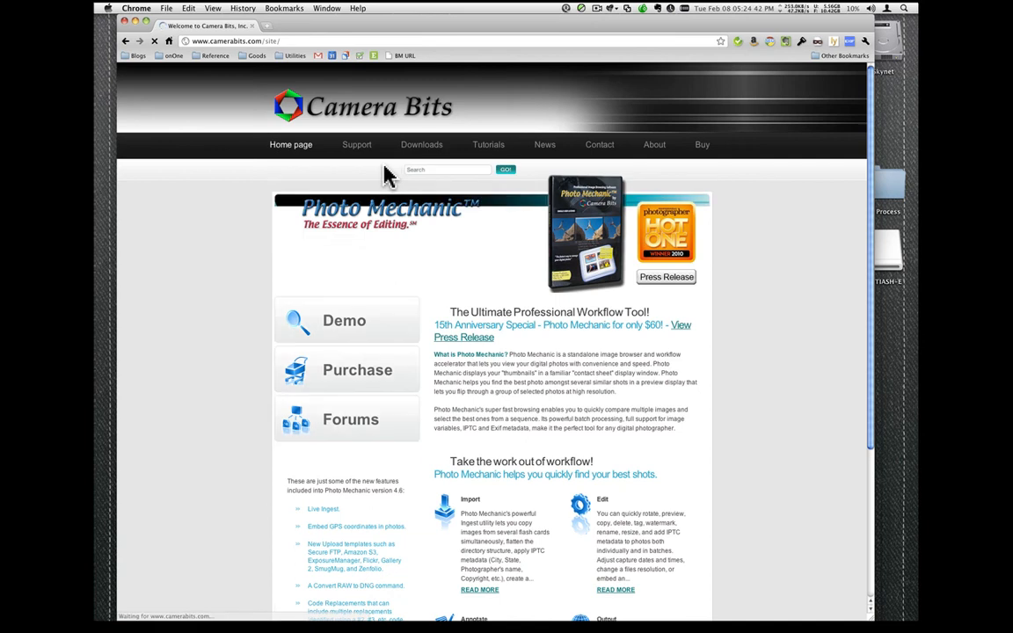
# View Photo Mechanic's purchase options and the Camera Bits Downloads page, and close the browser window.
pyautogui.click(373, 369)
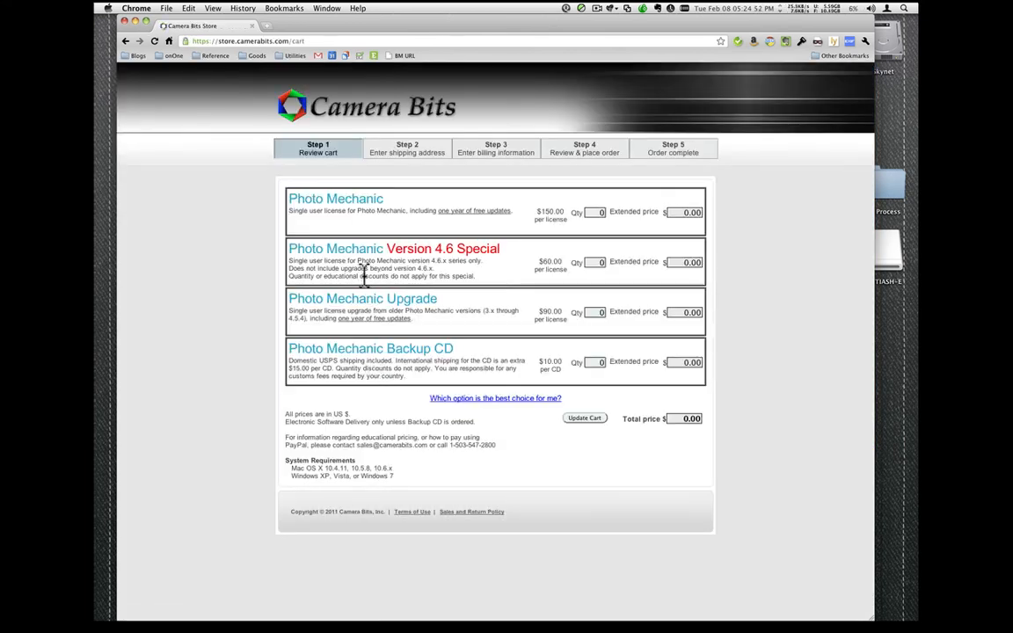
pyautogui.click(343, 128)
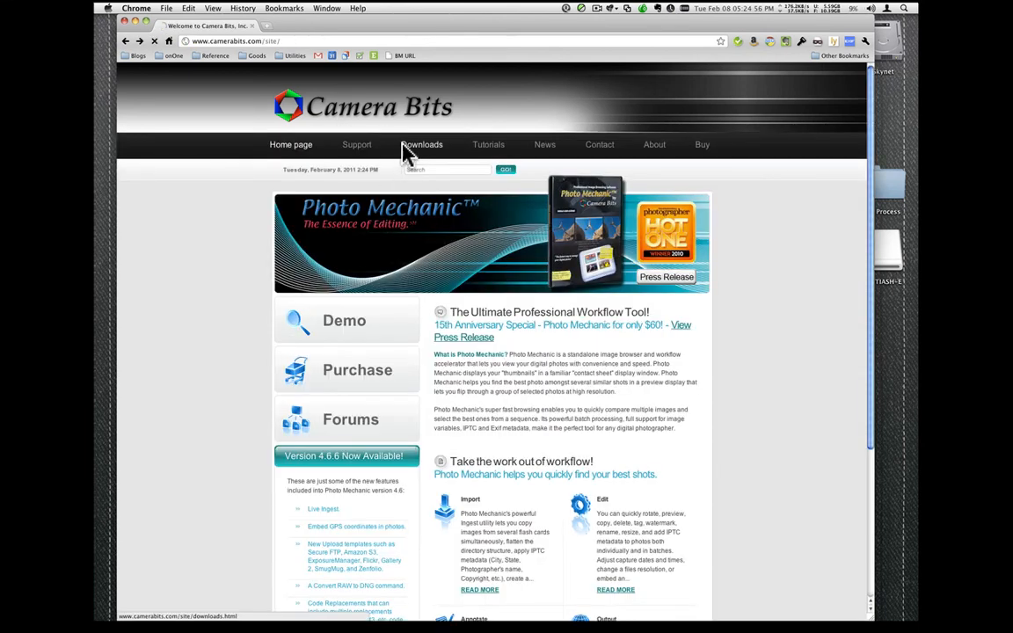
pyautogui.click(408, 146)
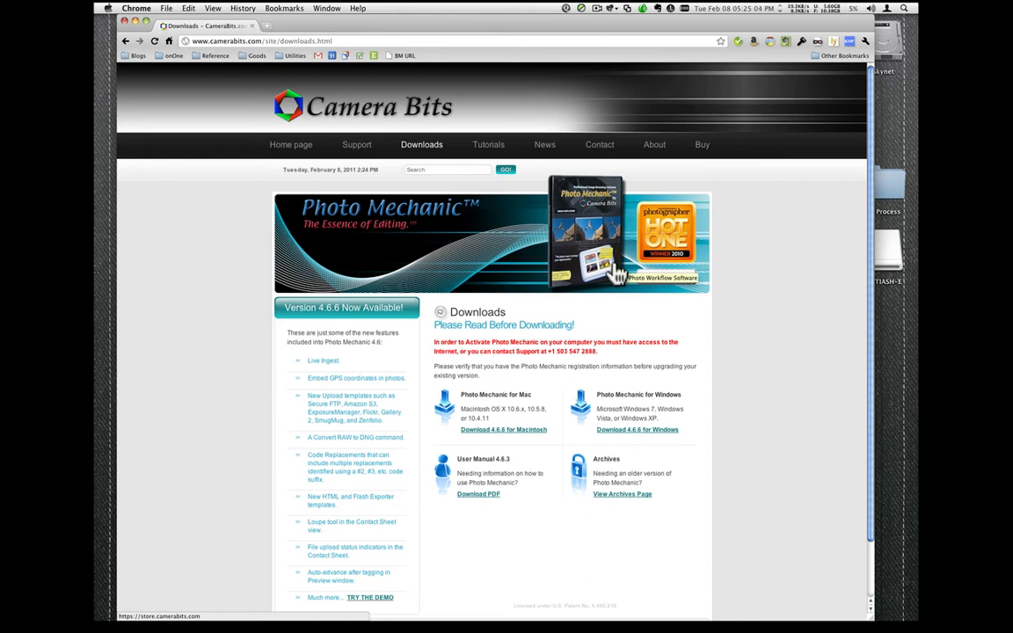
pyautogui.scroll(-2, 538, 403)
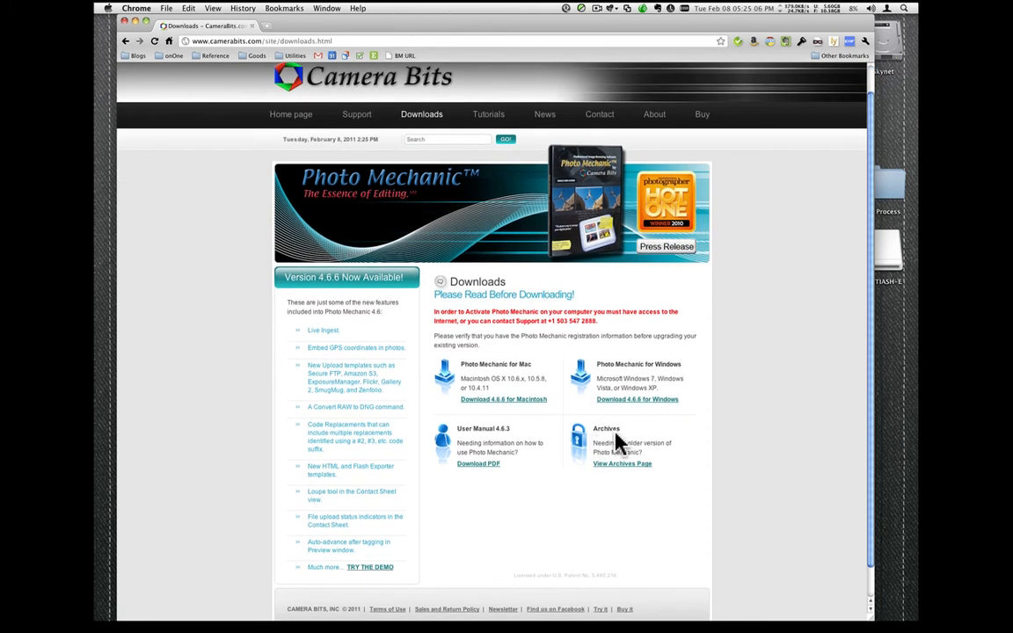
pyautogui.press('super+w')
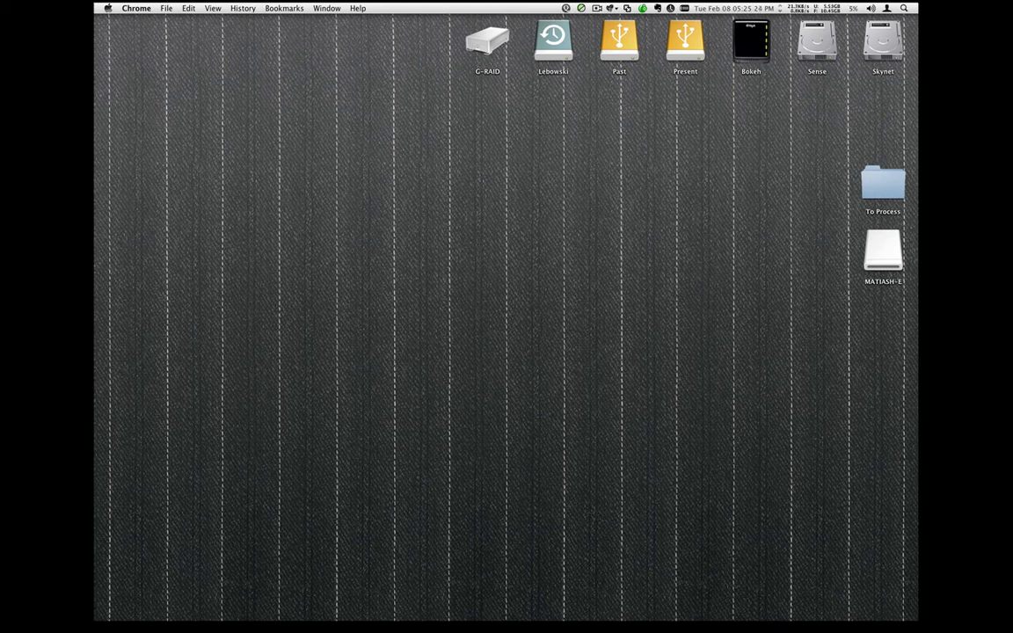
# Switch to Lightroom and look at the installed plug-in extras available for the road photo.
pyautogui.press('super+Tab')
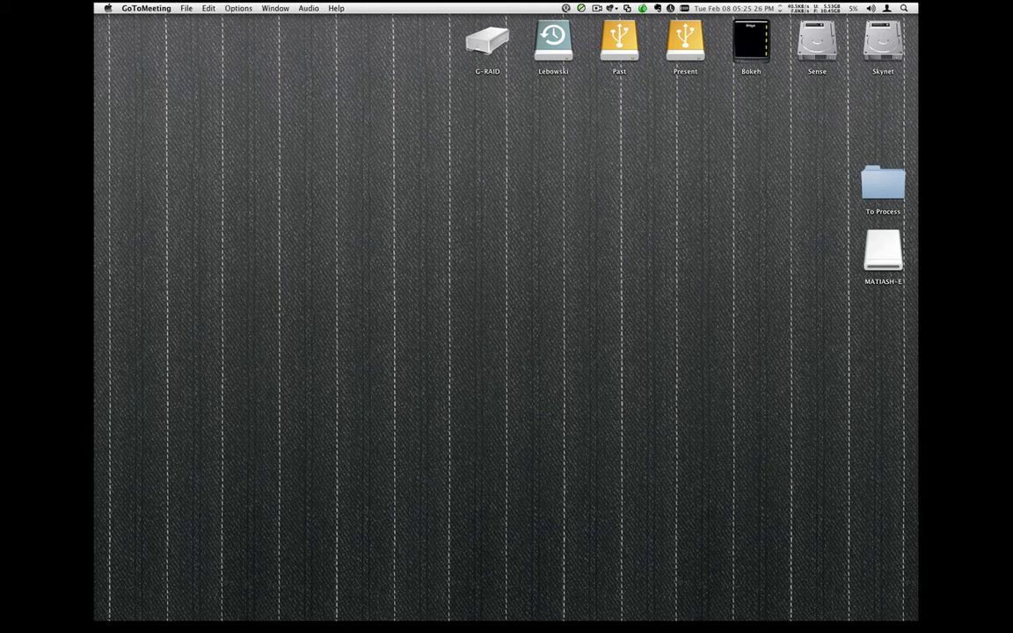
pyautogui.moveTo(99, 345)
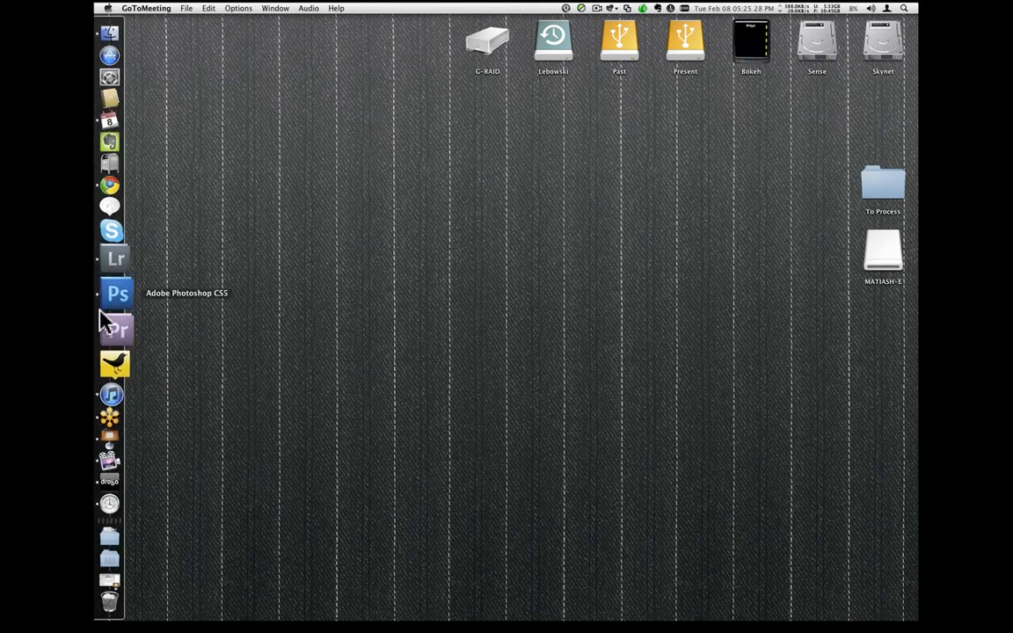
pyautogui.click(103, 280)
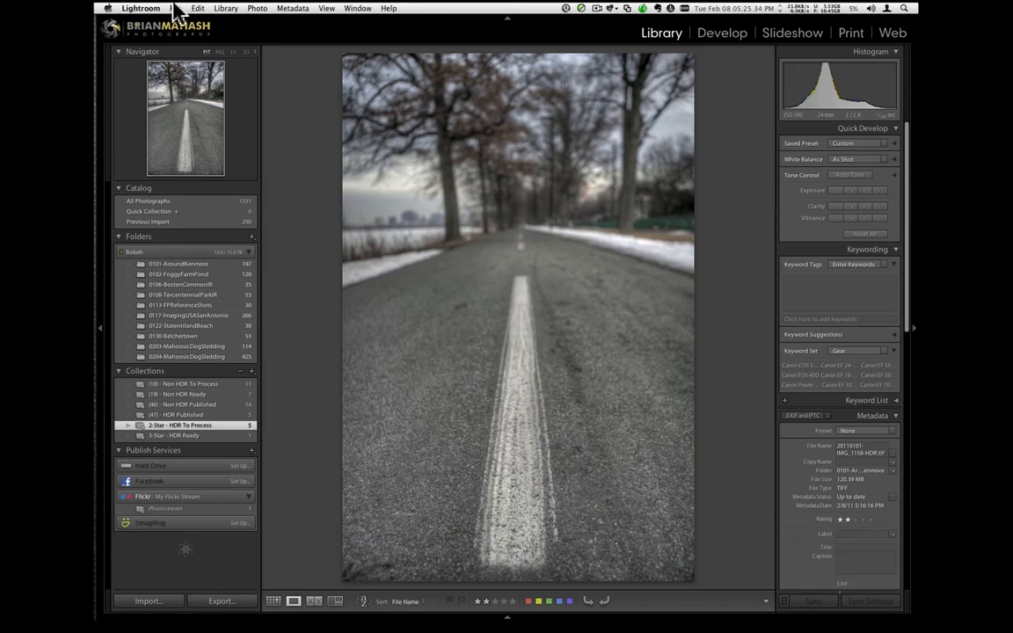
pyautogui.click(175, 8)
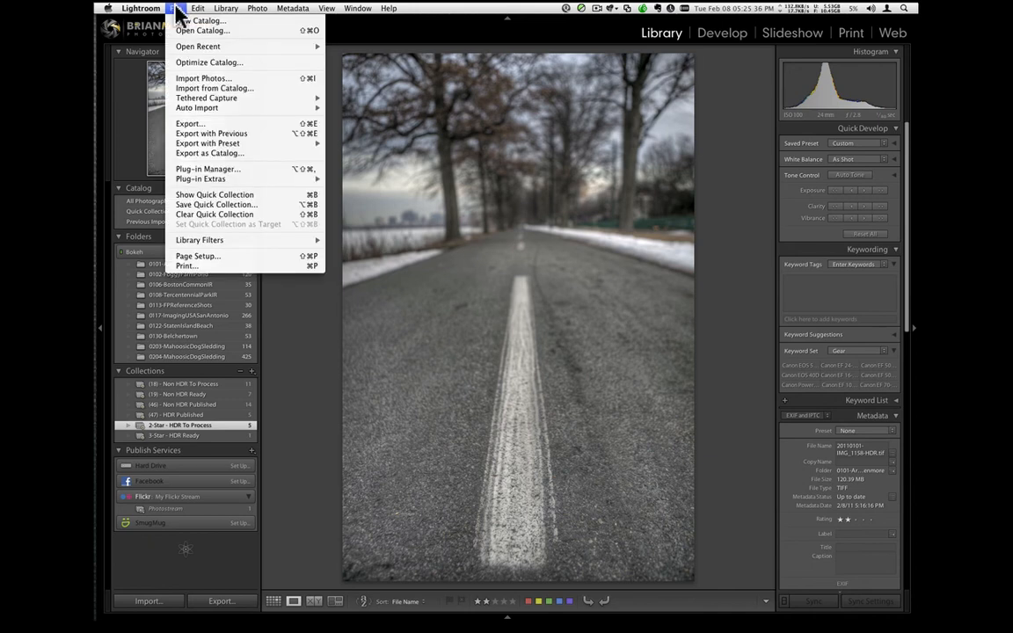
pyautogui.moveTo(245, 179)
pyautogui.click(317, 334)
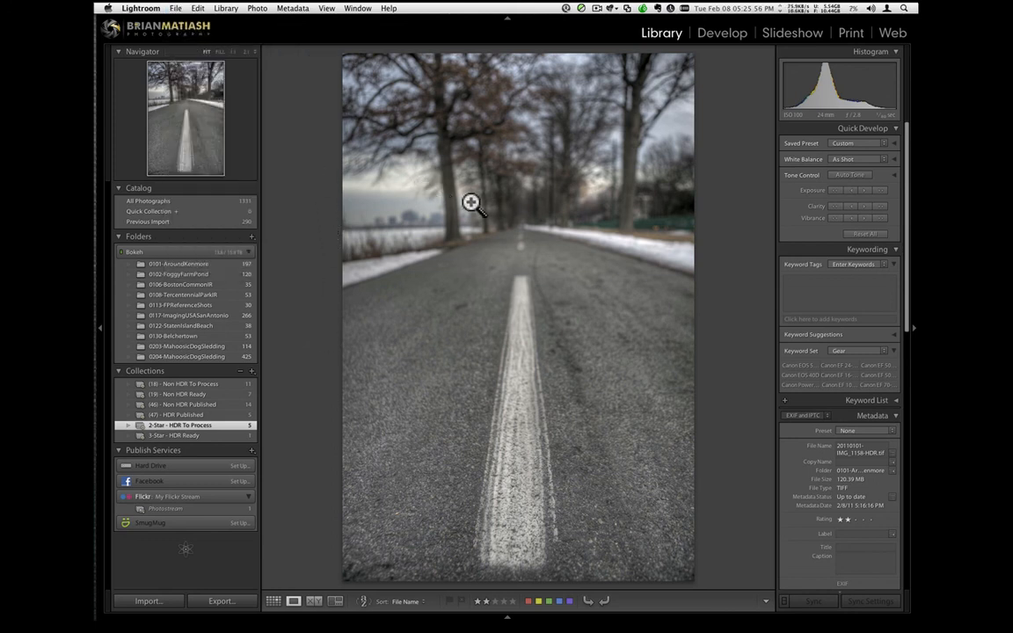
# Open the FocalPoint 2 plug-in for the road photo and view its Edit With choices, keeping Standalone.
pyautogui.click(176, 8)
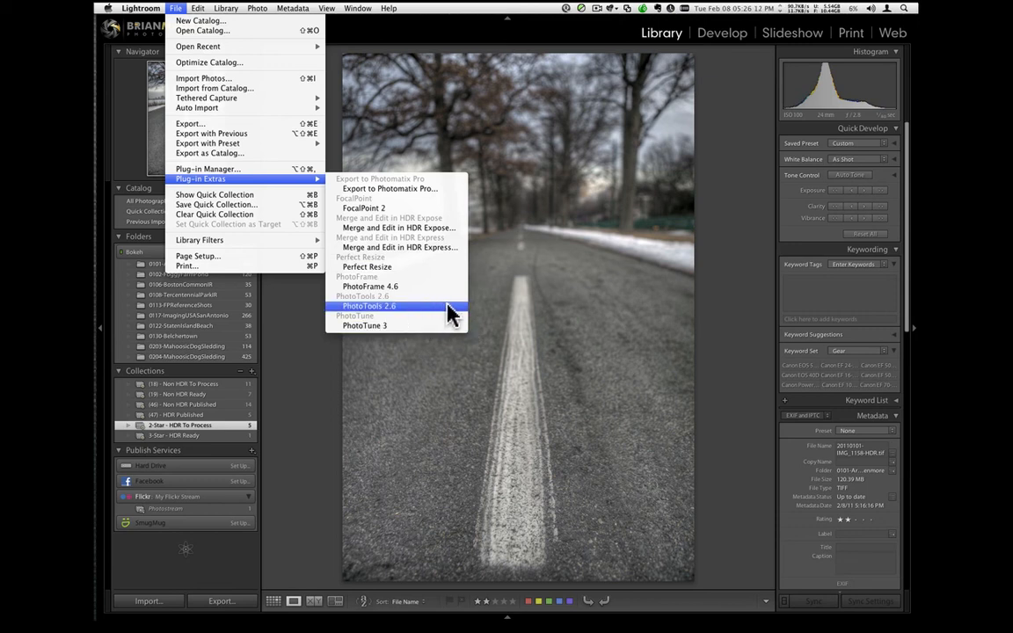
pyautogui.click(418, 208)
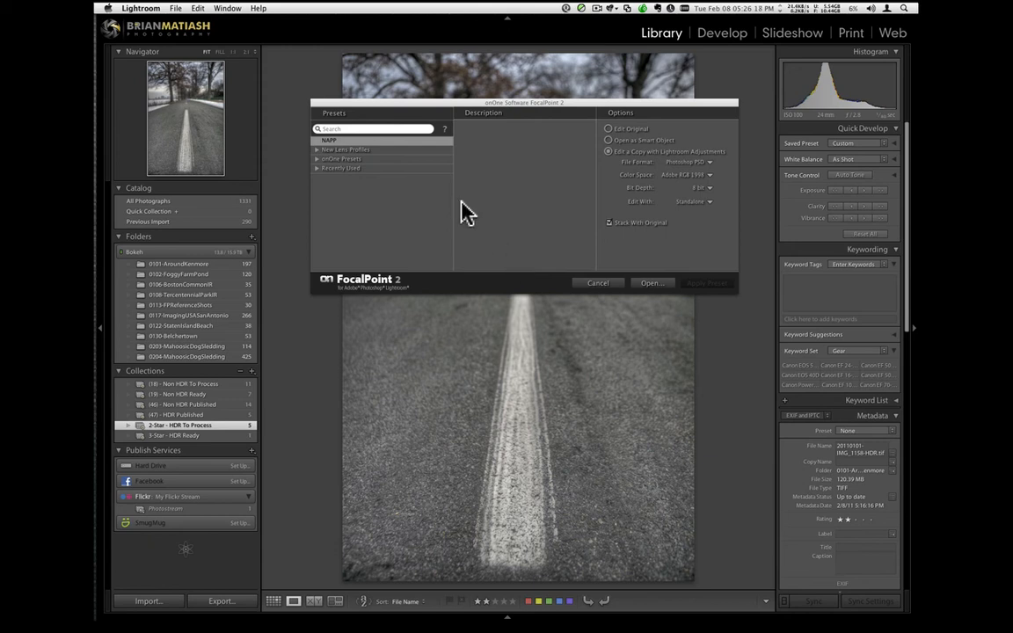
pyautogui.moveTo(483, 103); pyautogui.dragTo(440, 172)
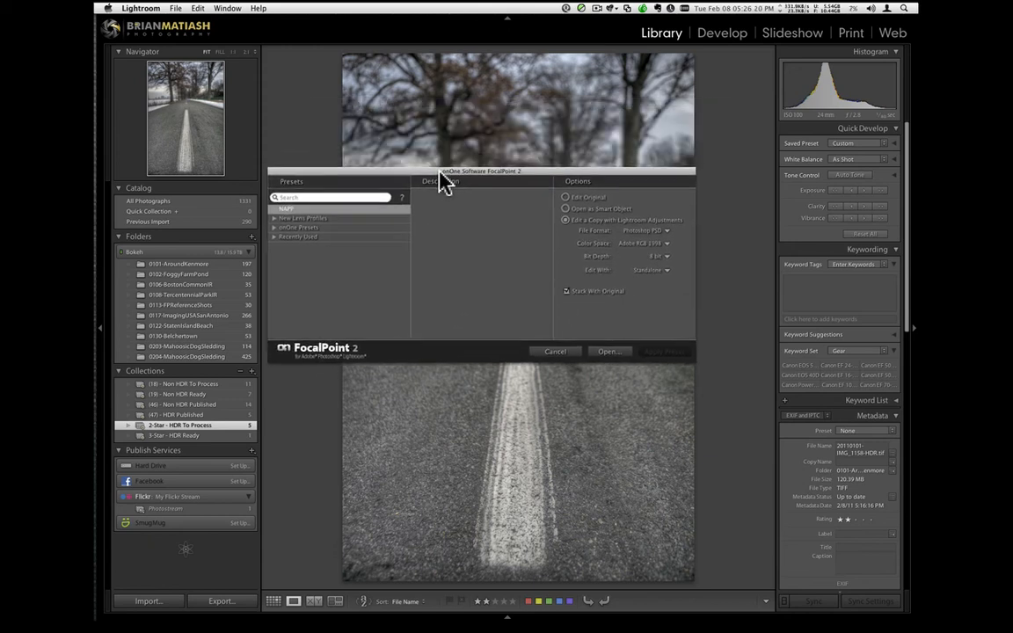
pyautogui.click(653, 274)
pyautogui.click(605, 282)
pyautogui.click(674, 271)
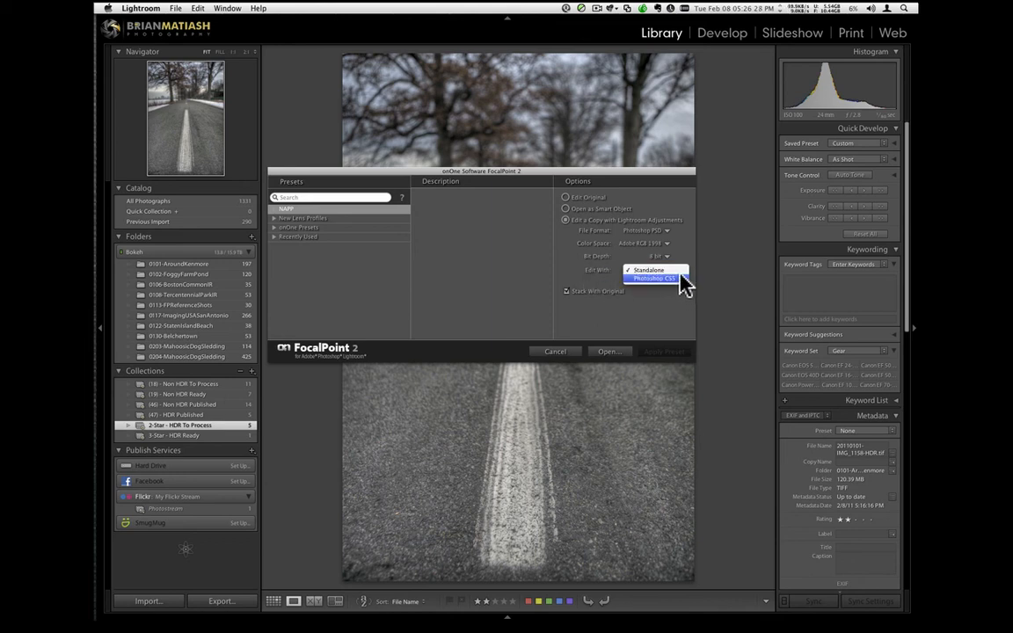
pyautogui.click(680, 273)
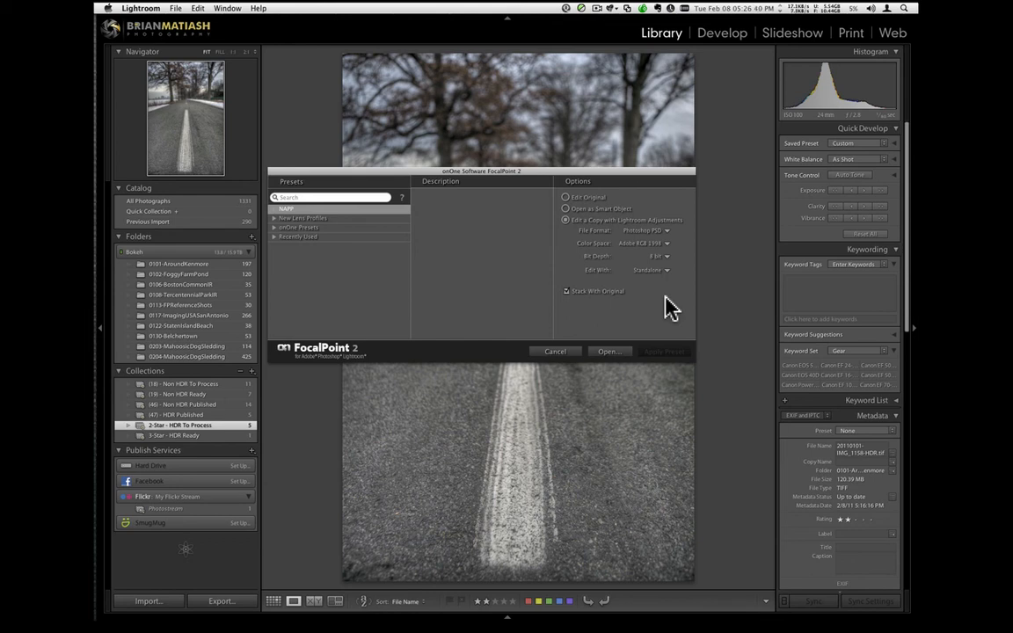
# Check the system's memory usage, review FocalPoint 2's Edit With choices again, and cancel the plug-in dialog.
pyautogui.click(821, 9)
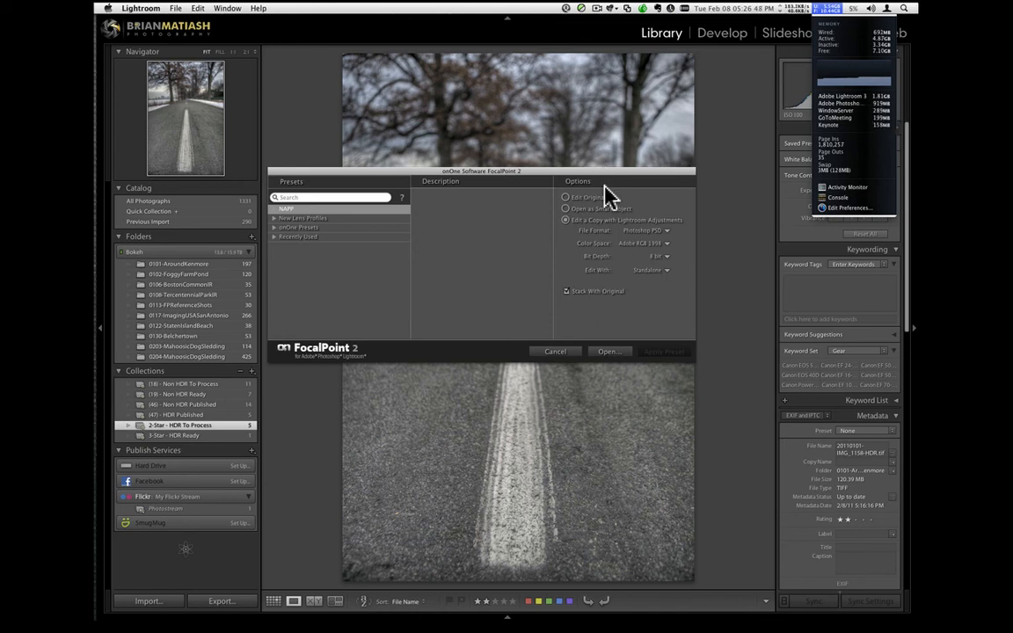
pyautogui.click(508, 239)
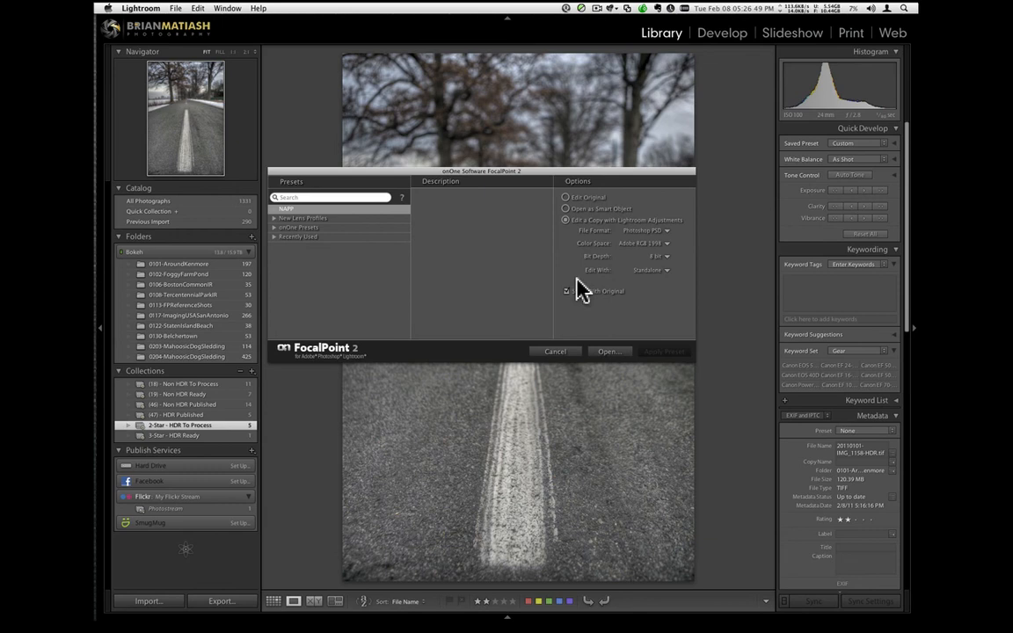
pyautogui.click(649, 270)
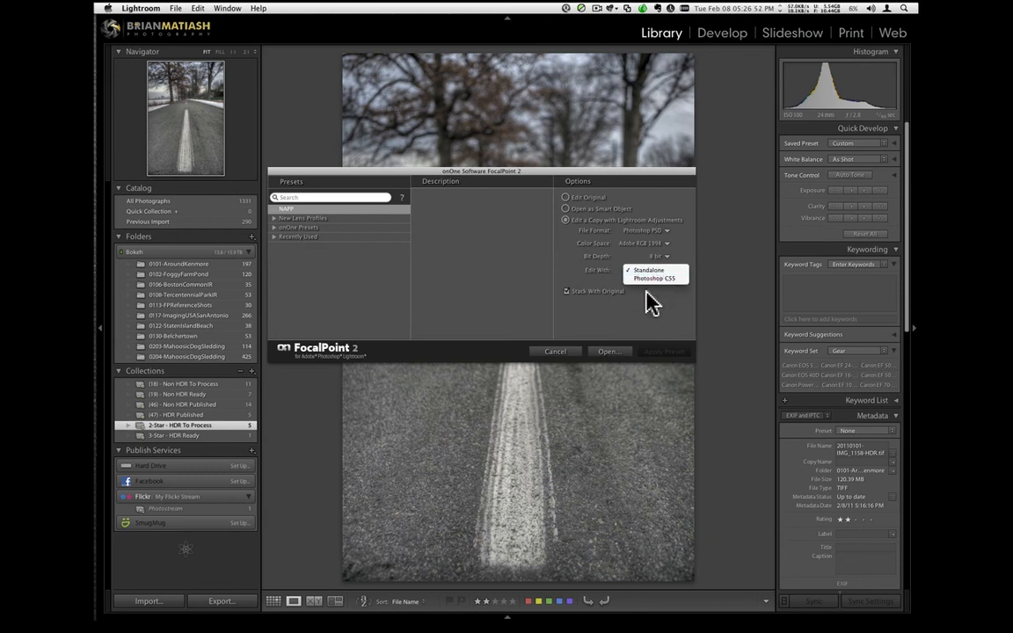
pyautogui.click(653, 302)
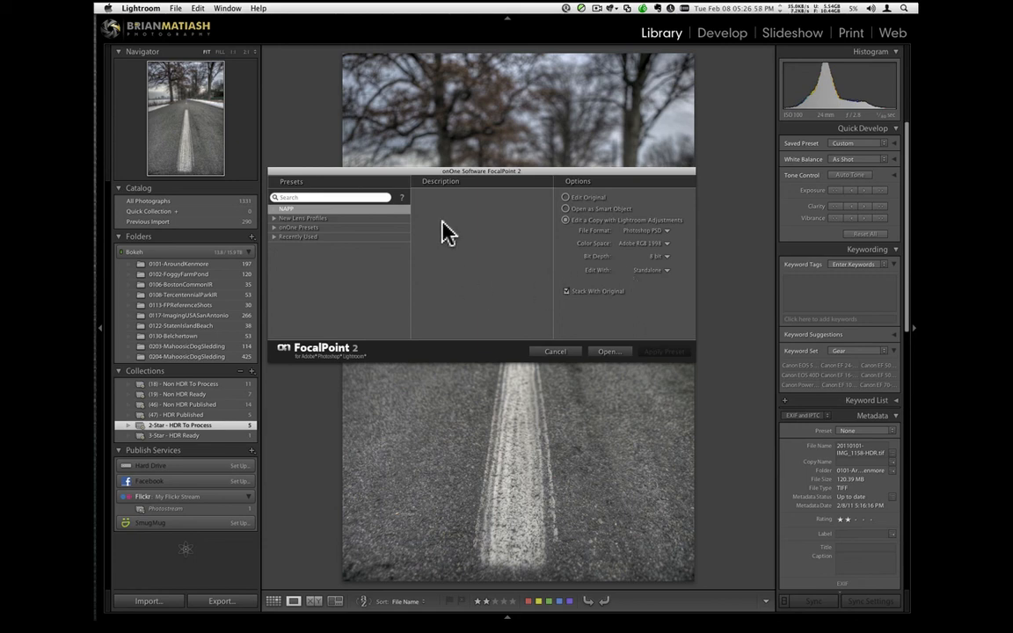
pyautogui.click(544, 354)
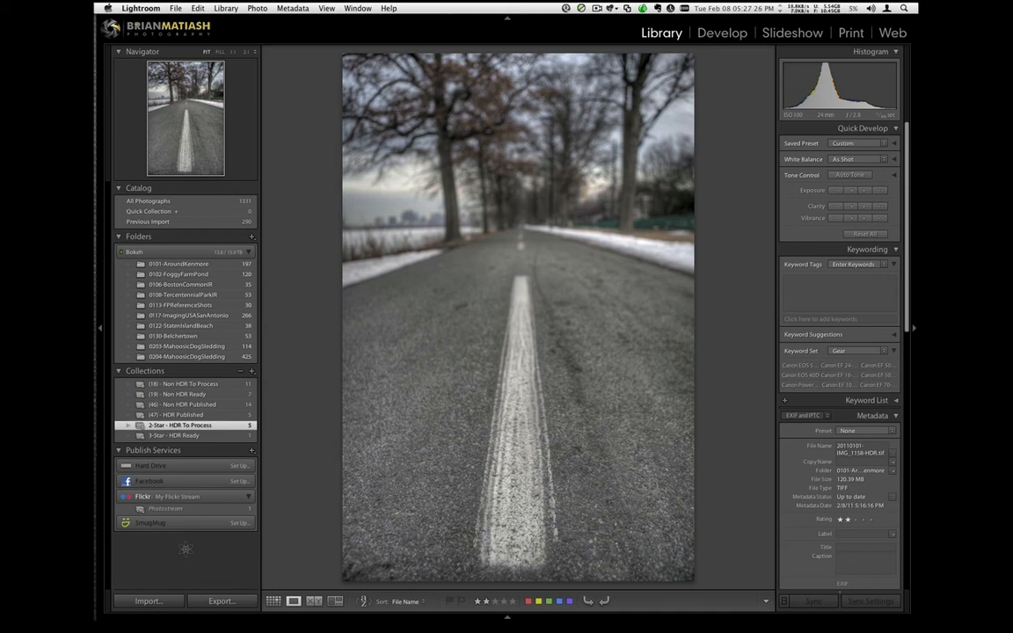
# Open the 0106-BostonCommonIR folder, view its first infrared photos, and hide the side panels for a larger preview.
pyautogui.press('super+Tab')
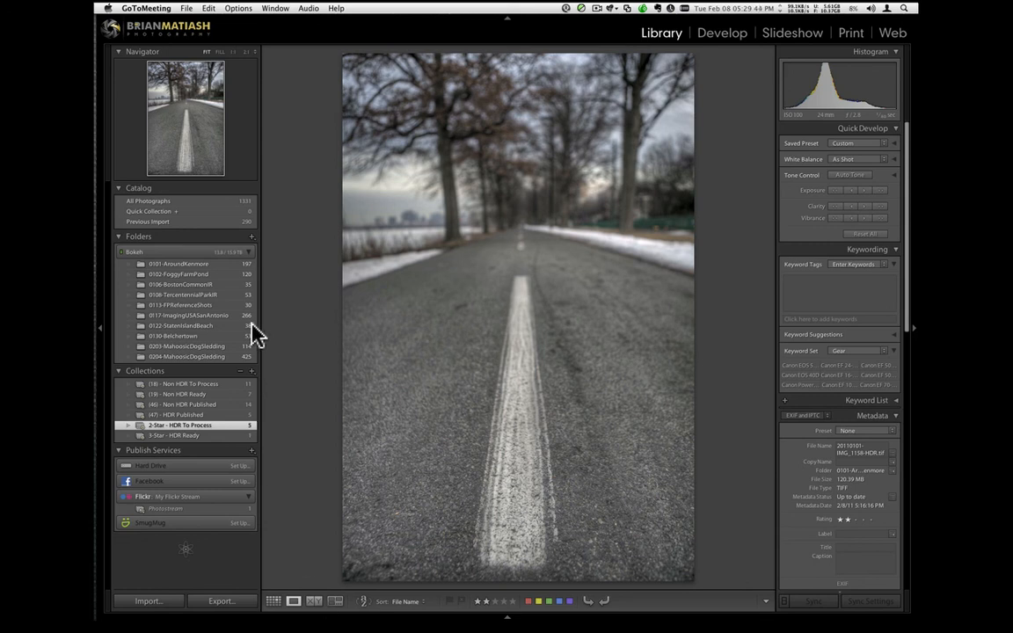
pyautogui.click(242, 285)
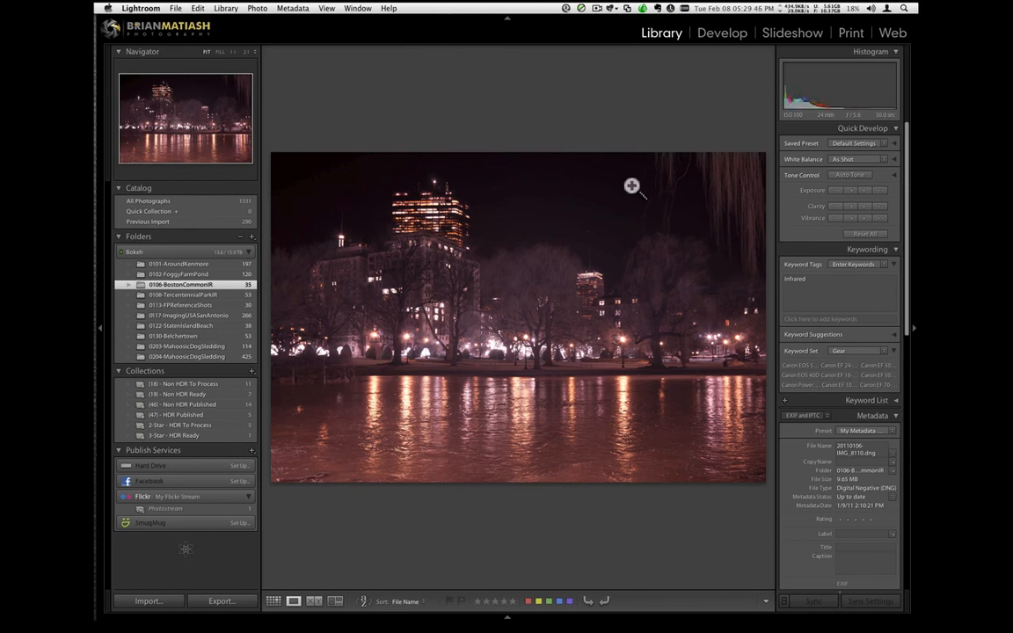
pyautogui.press('Right')
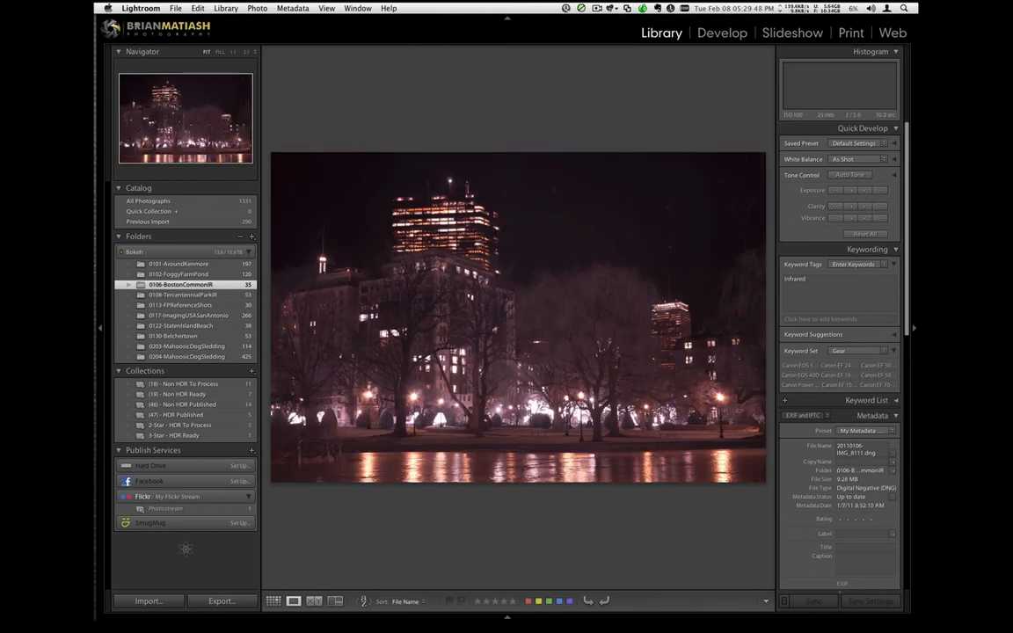
pyautogui.press('Right')
pyautogui.press('Right')
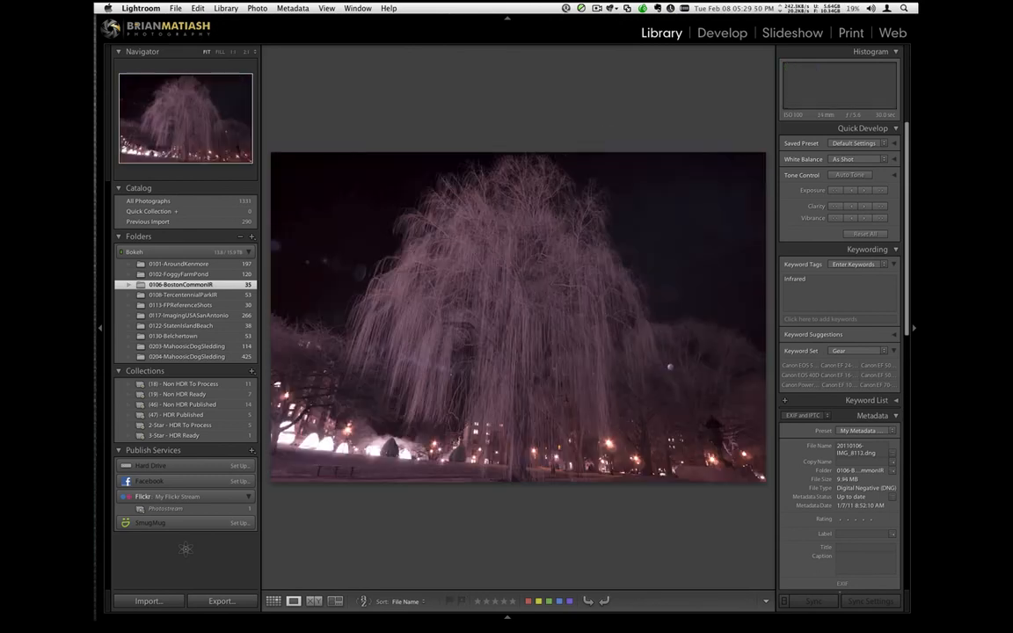
pyautogui.press('Right')
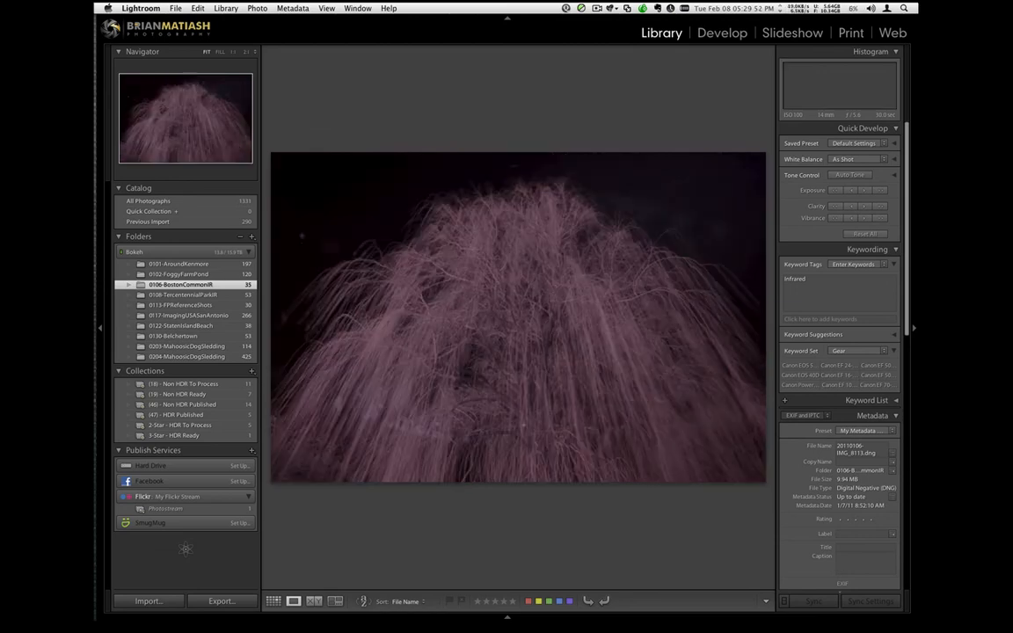
pyautogui.press('Tab')
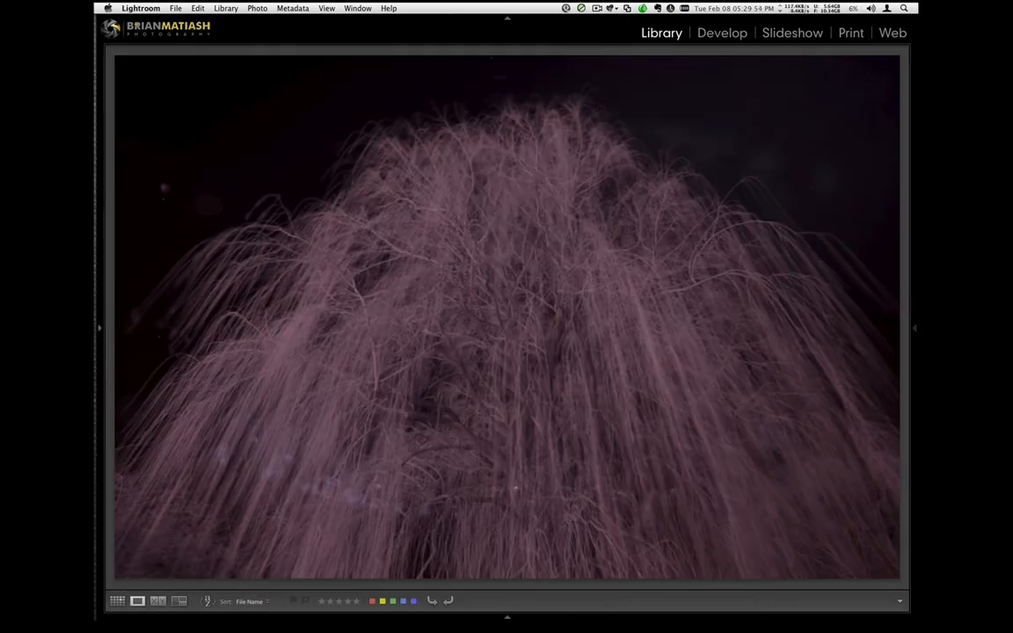
# Examine more of the Boston Common infrared night photos one after another in the enlarged preview.
pyautogui.press('Right')
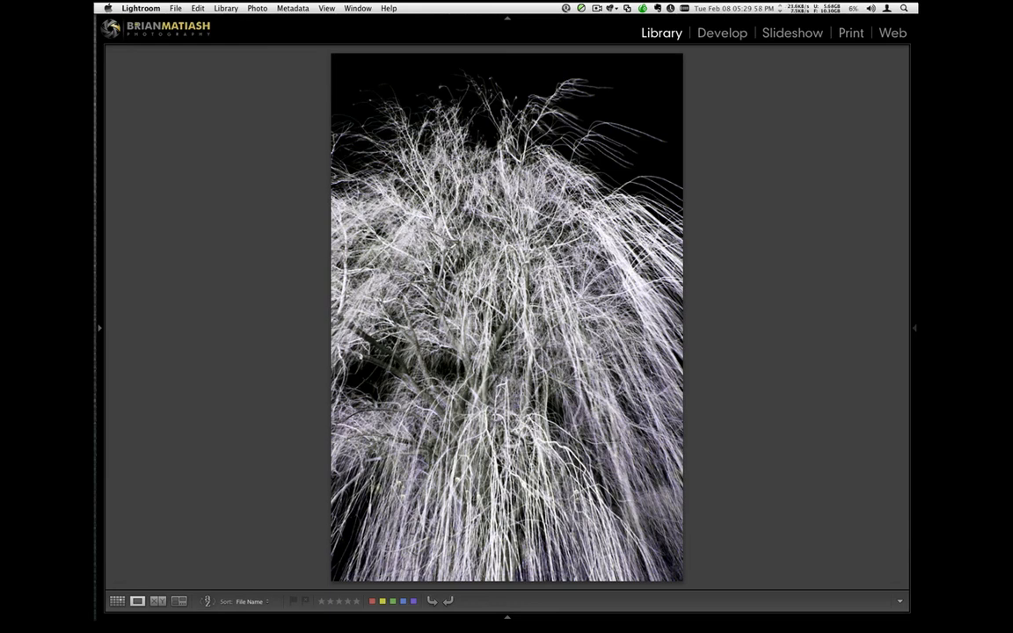
pyautogui.press('Right')
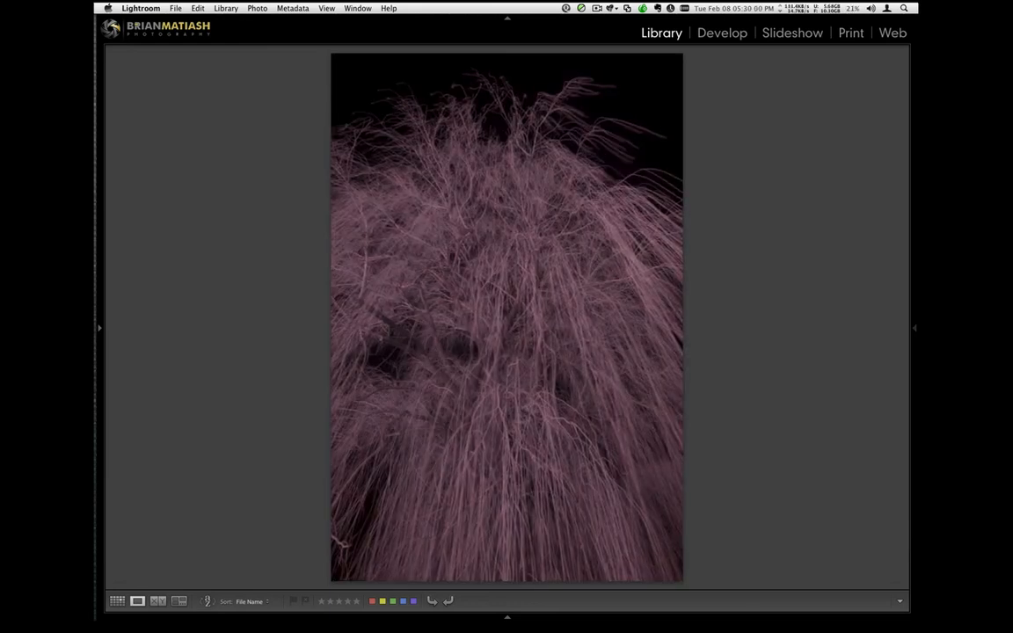
pyautogui.press('Right')
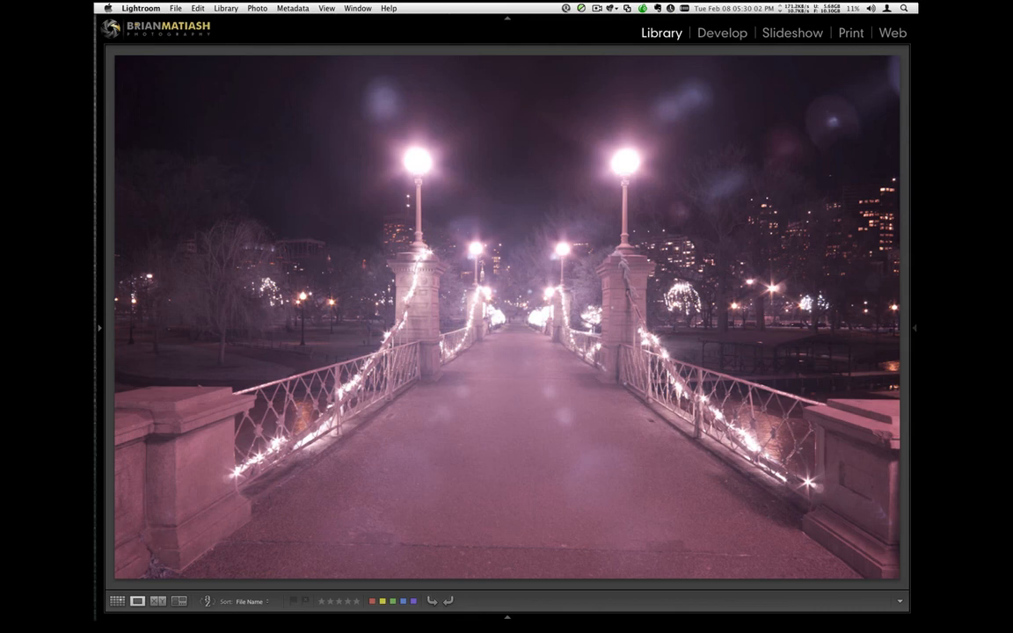
pyautogui.press('Right')
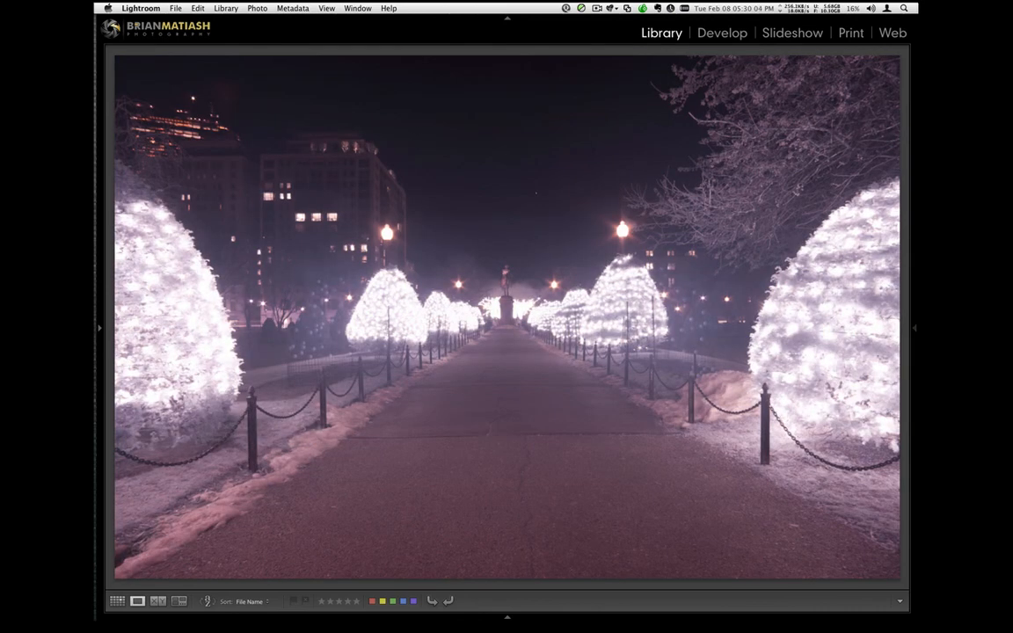
pyautogui.press('Right')
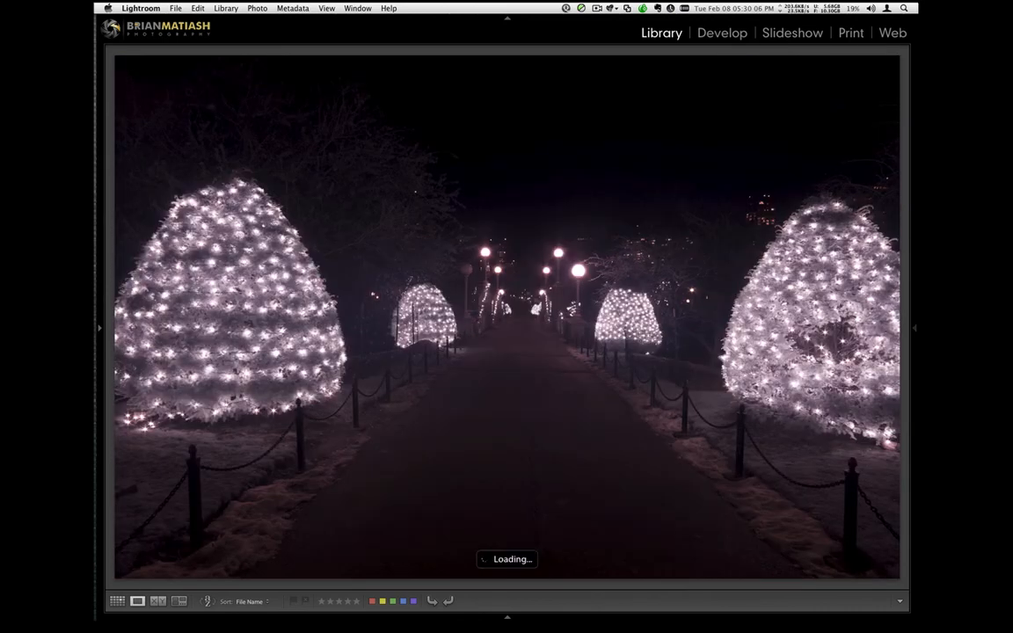
pyautogui.press('Right')
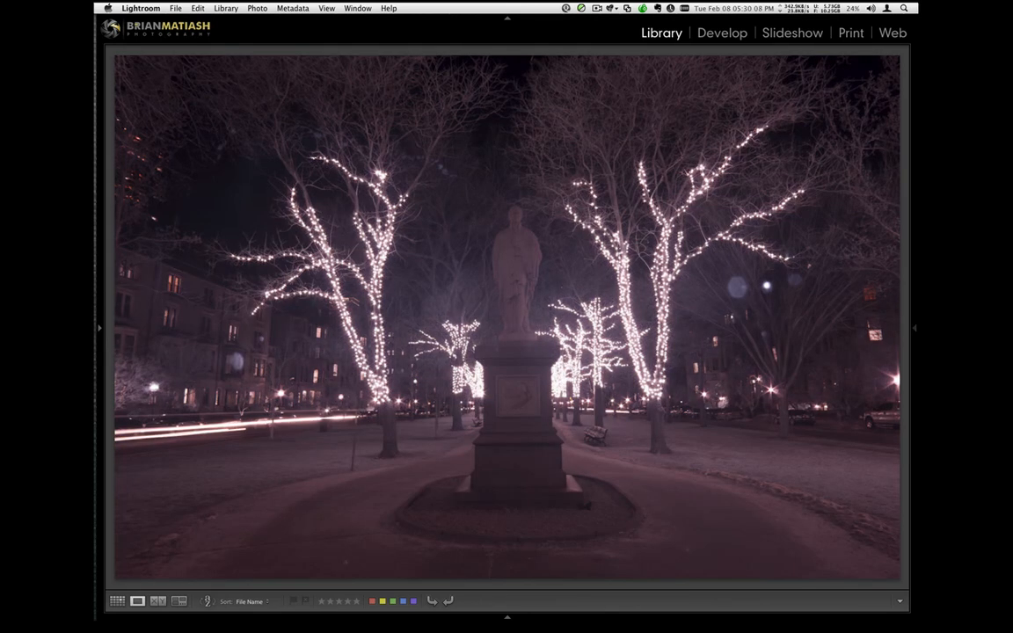
pyautogui.press('Right')
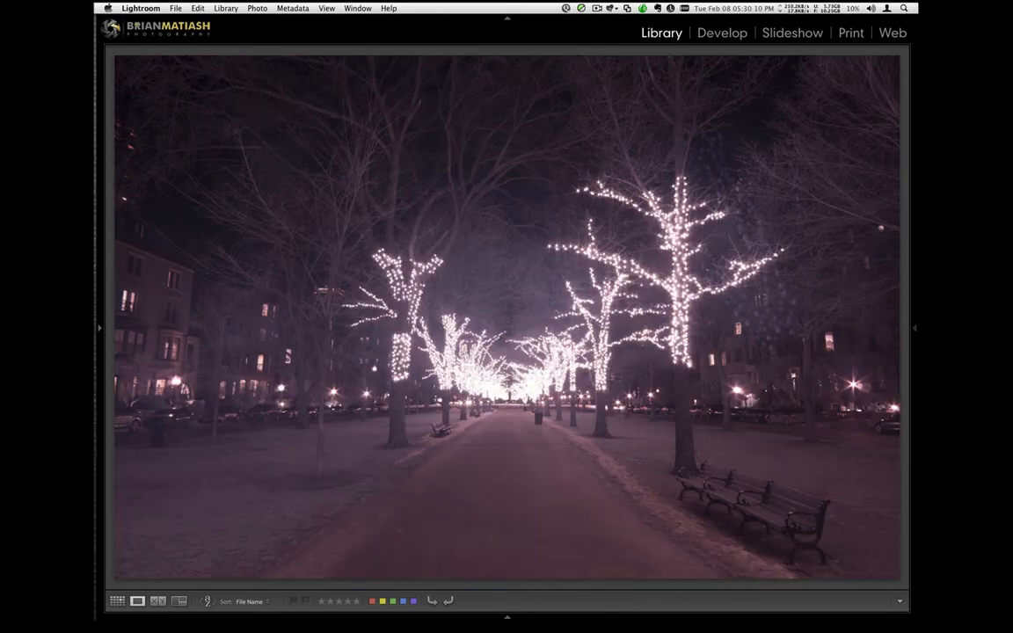
pyautogui.press('Right')
pyautogui.press('Right')
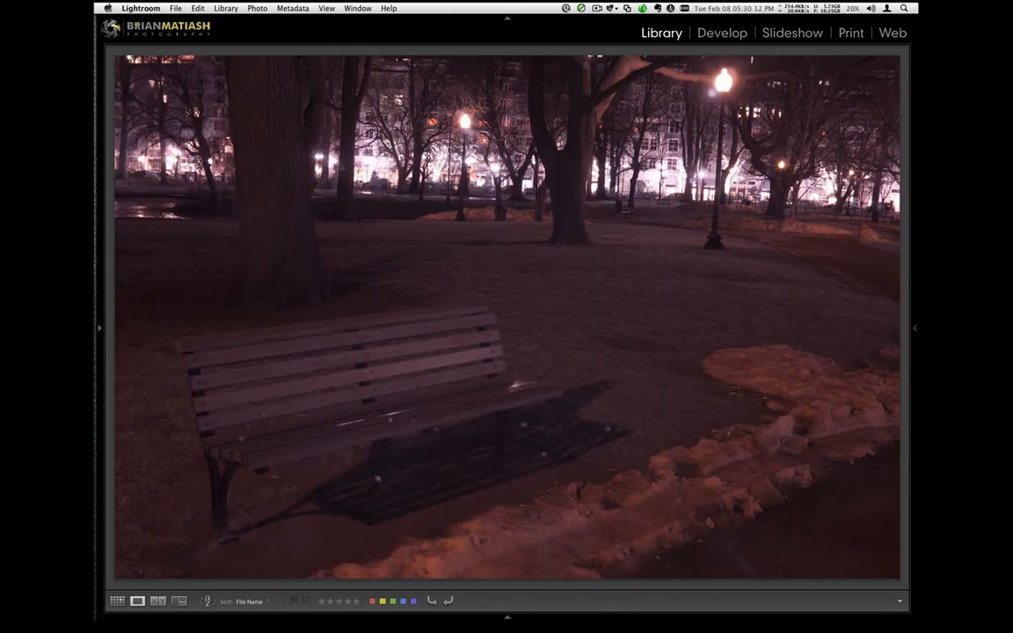
pyautogui.press('Right')
pyautogui.press('Right')
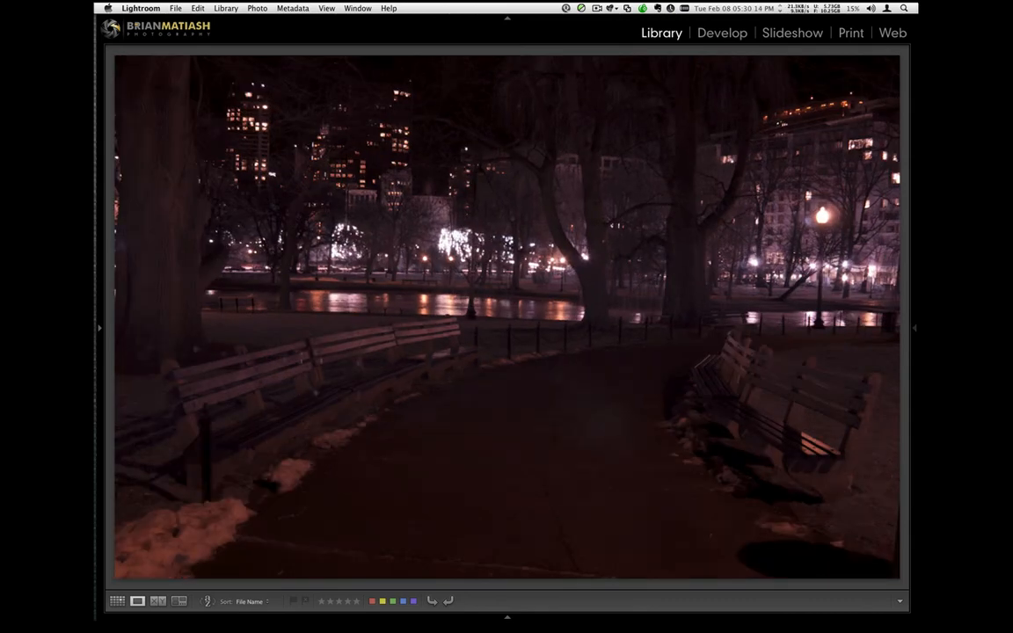
pyautogui.press('Right')
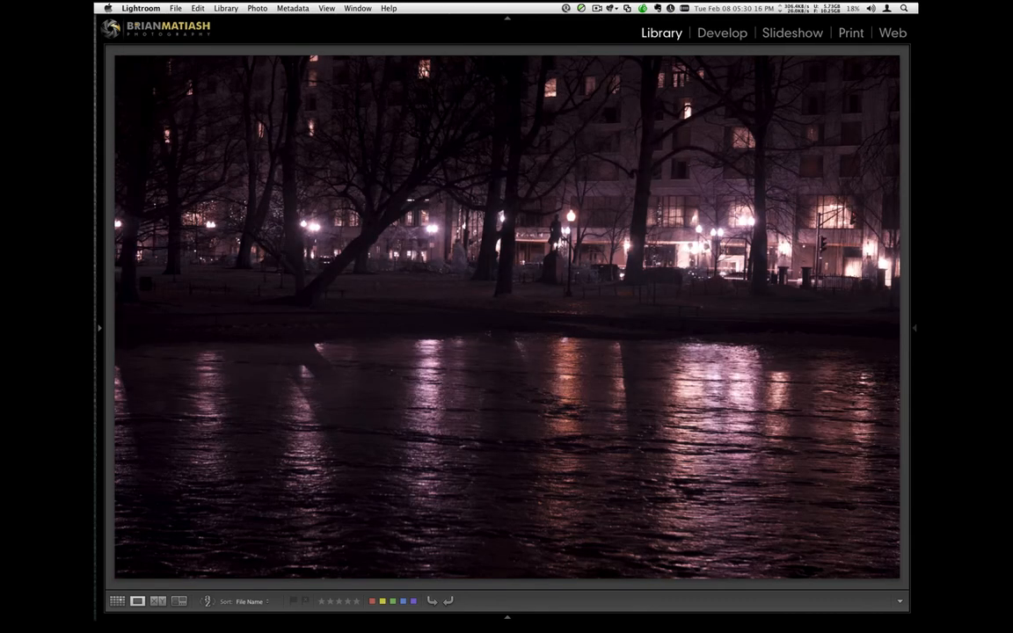
pyautogui.press('Right')
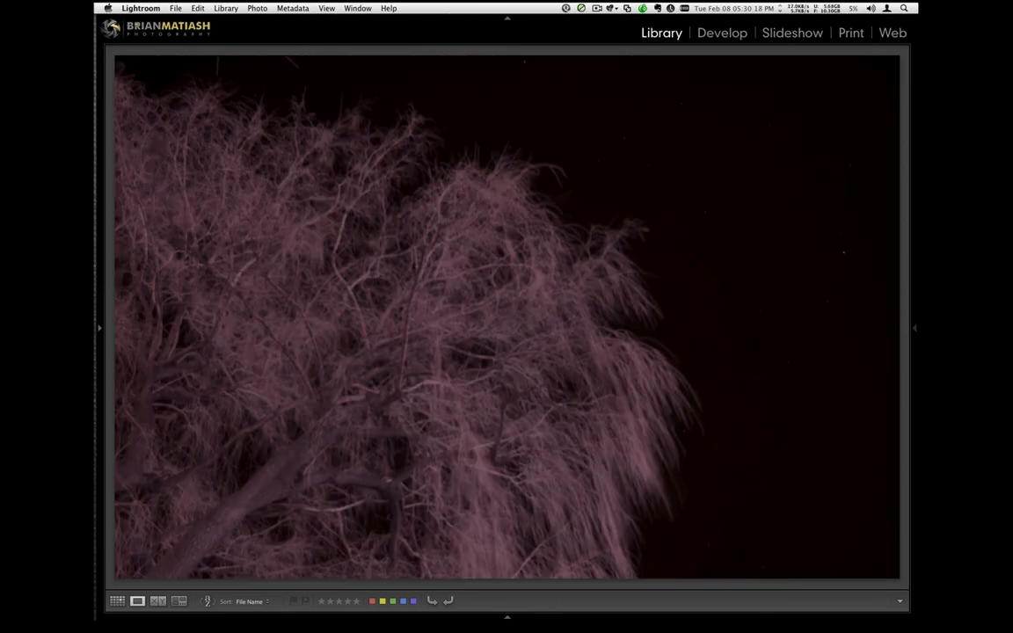
pyautogui.press('Right')
pyautogui.press('Right')
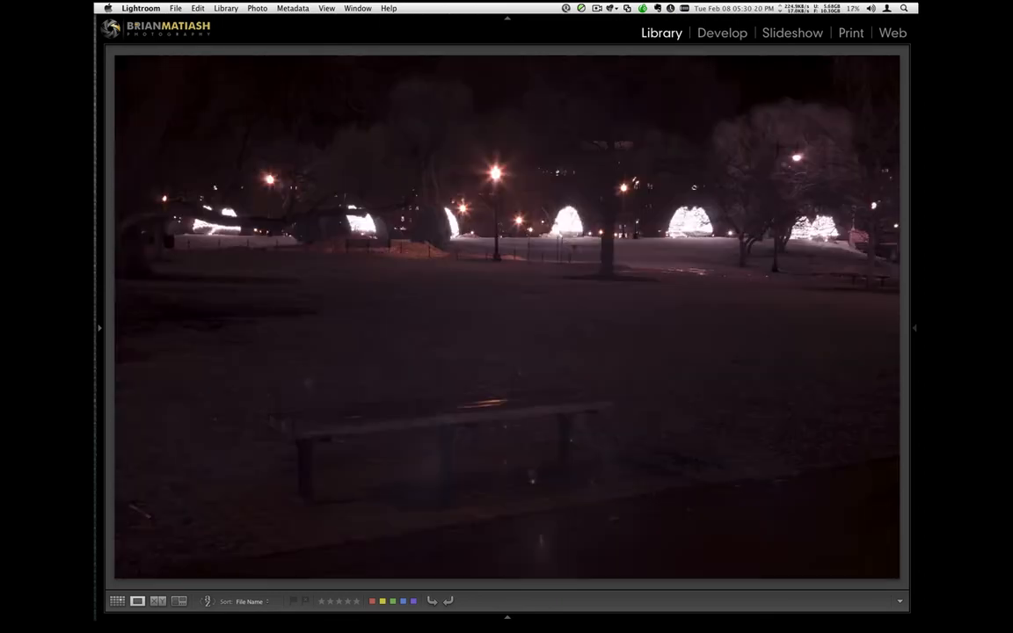
pyautogui.press('Right')
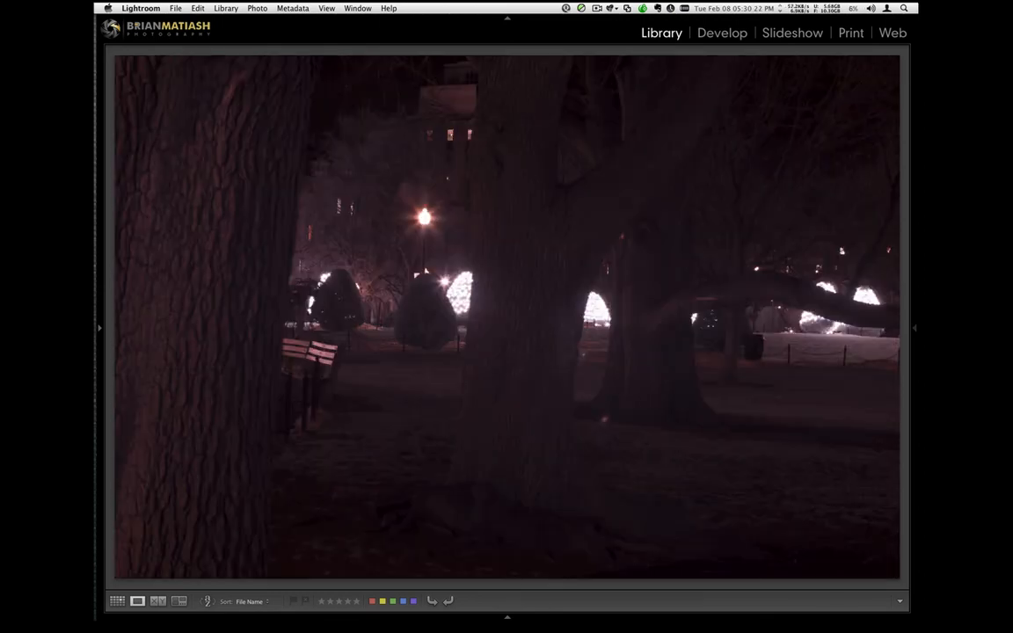
pyautogui.press('Right')
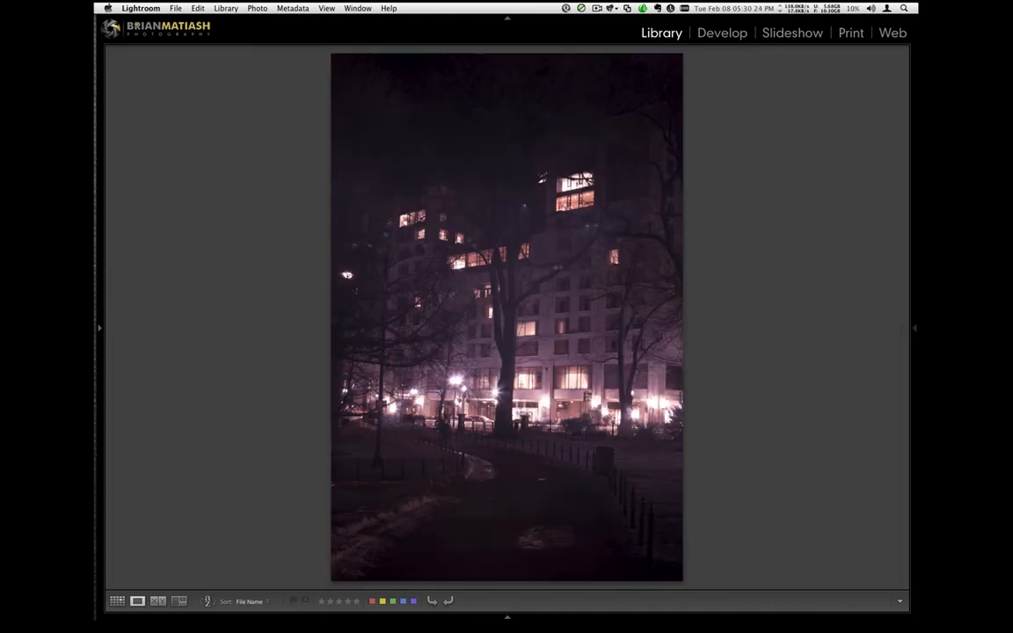
# Examine the remaining Boston Common infrared photos of lit building windows, up to the last one in the folder.
pyautogui.press('Right')
pyautogui.press('Right')
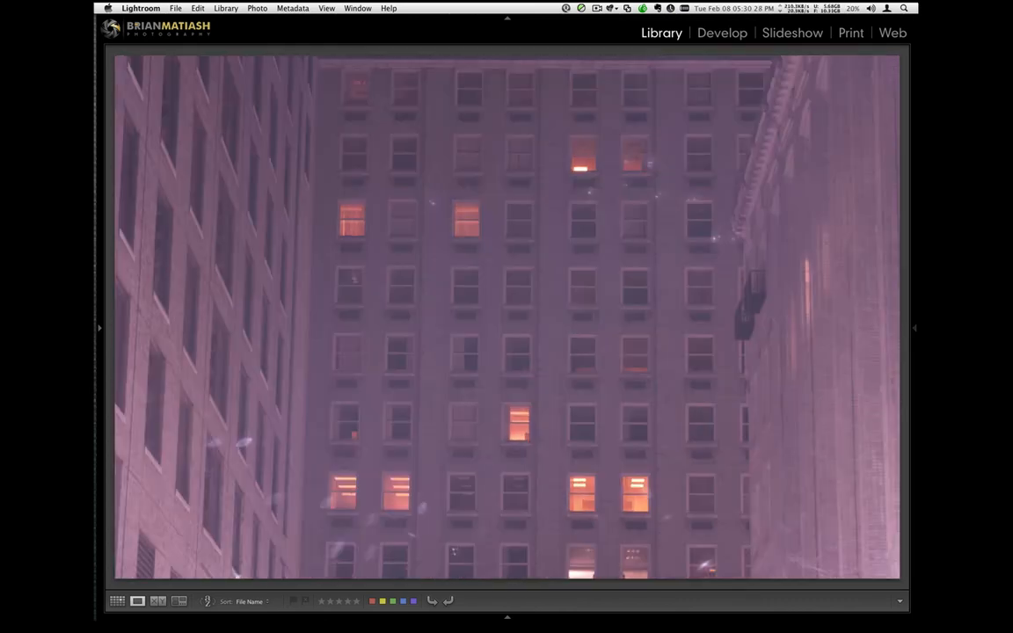
pyautogui.press('Right')
pyautogui.press('Right')
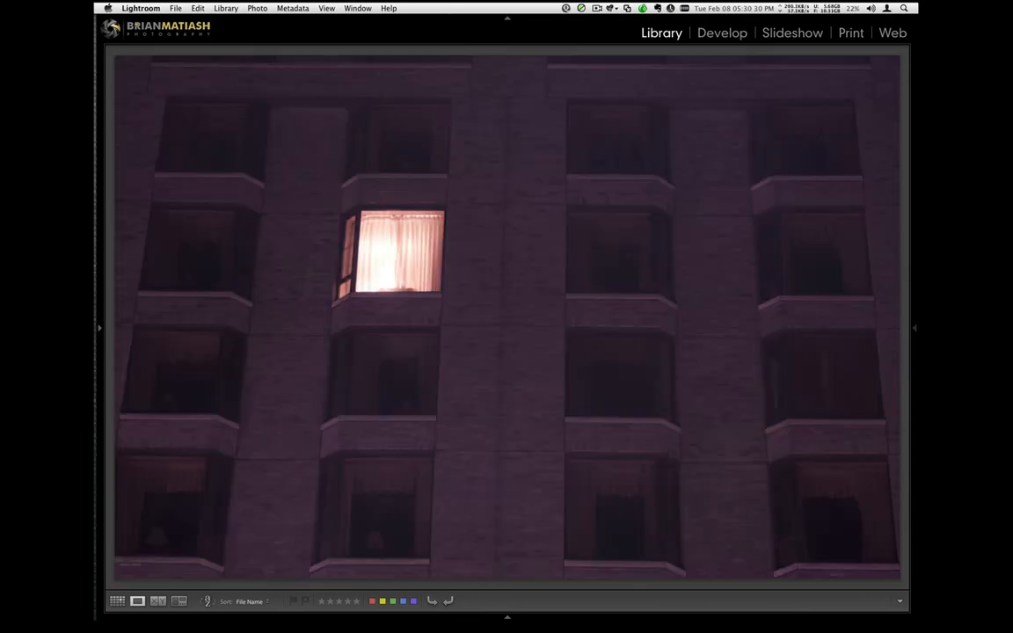
pyautogui.press('Right')
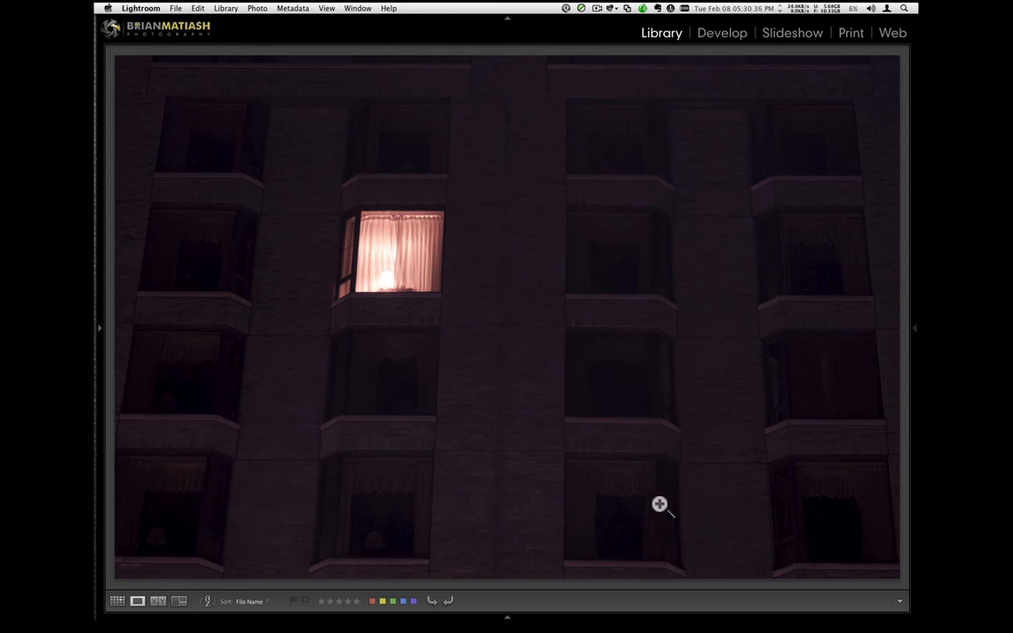
# Give the dark lit-window photo a one-star rating and a yellow label, and return to the thumbnail grid.
pyautogui.press('1')
pyautogui.press('7')
pyautogui.press('g')
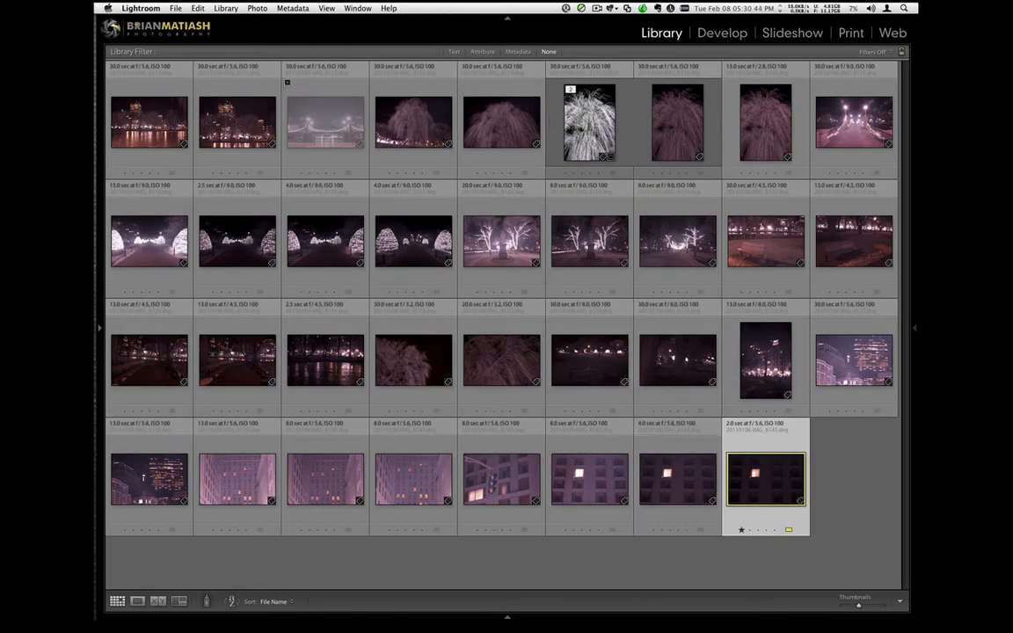
# Hide Lightroom, switch to Drobo Dashboard, and open the Advanced Controls for the Drobo S.
pyautogui.press('super+Tab')
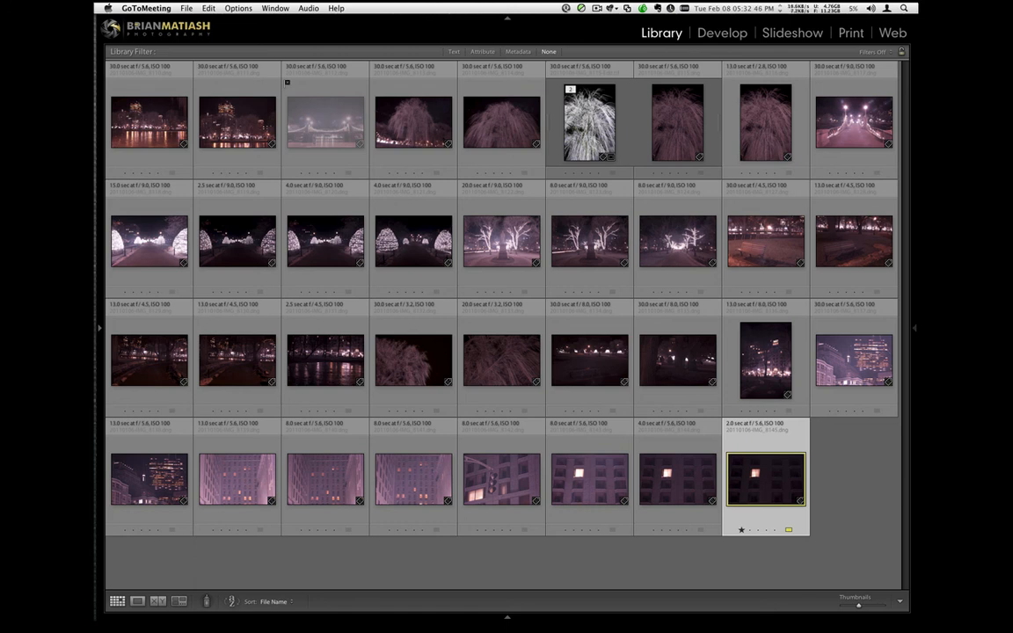
pyautogui.click(503, 584)
pyautogui.press('super+h')
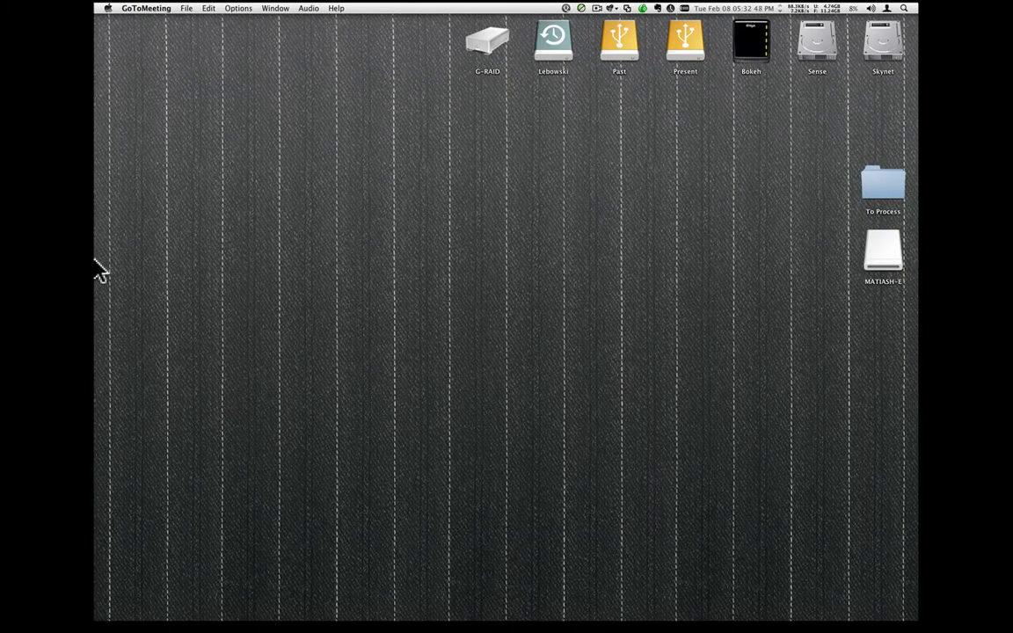
pyautogui.moveTo(98, 276)
pyautogui.click(107, 458)
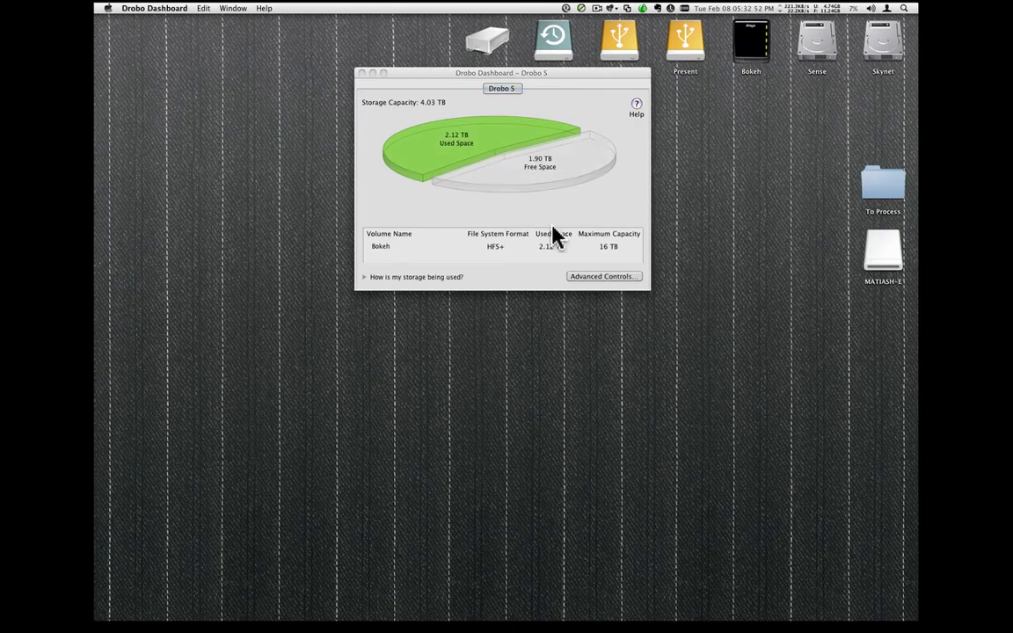
pyautogui.moveTo(917, 197); pyautogui.dragTo(369, 183)
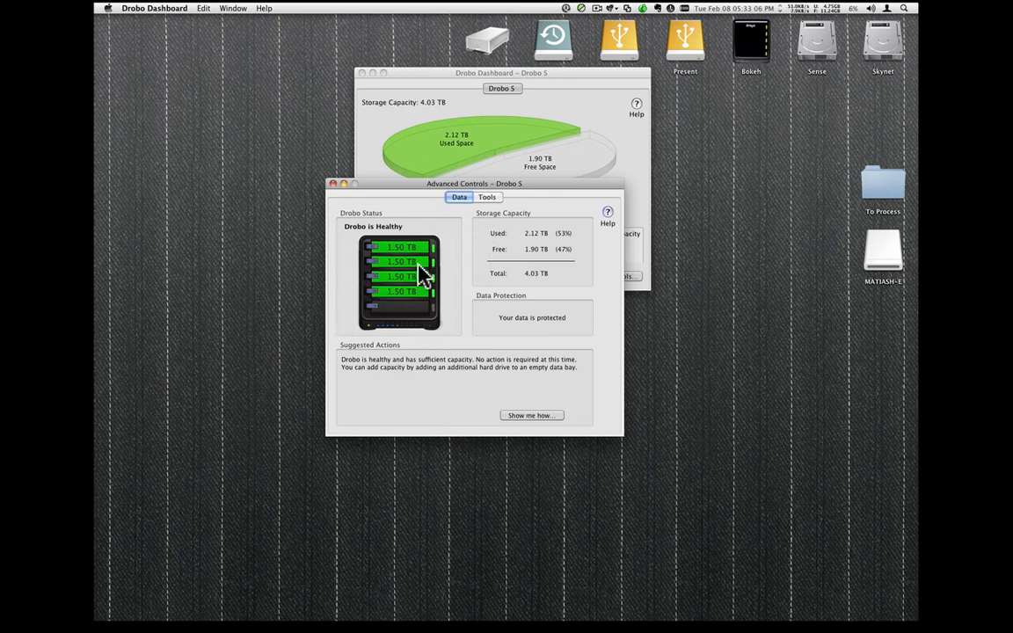
# Review the Drobo S tools and its redundancy and spin-down settings, cancel without changes, and return to the drive status data.
pyautogui.click(492, 200)
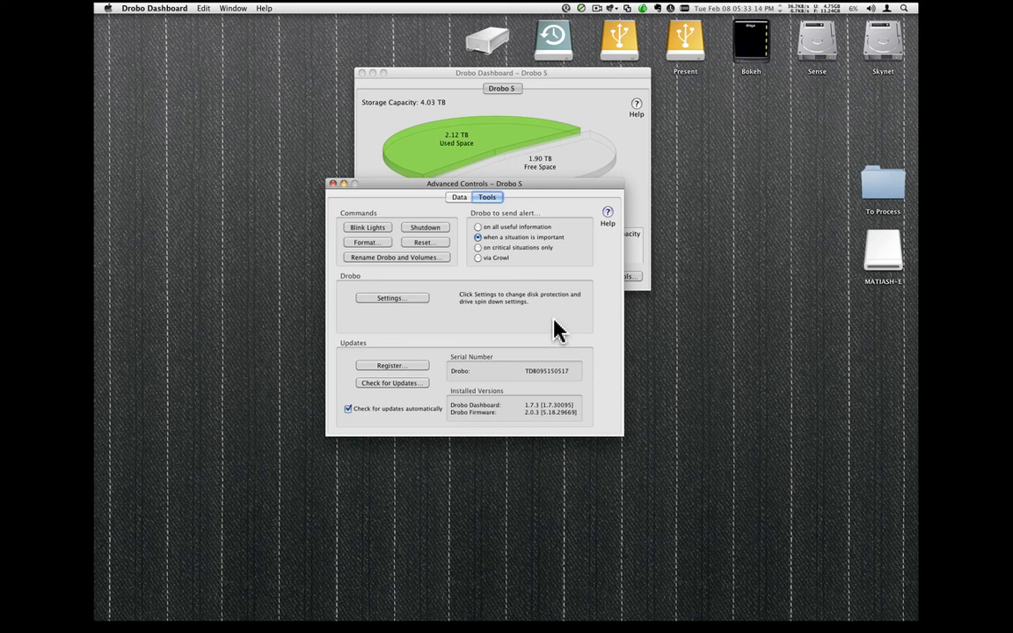
pyautogui.click(414, 298)
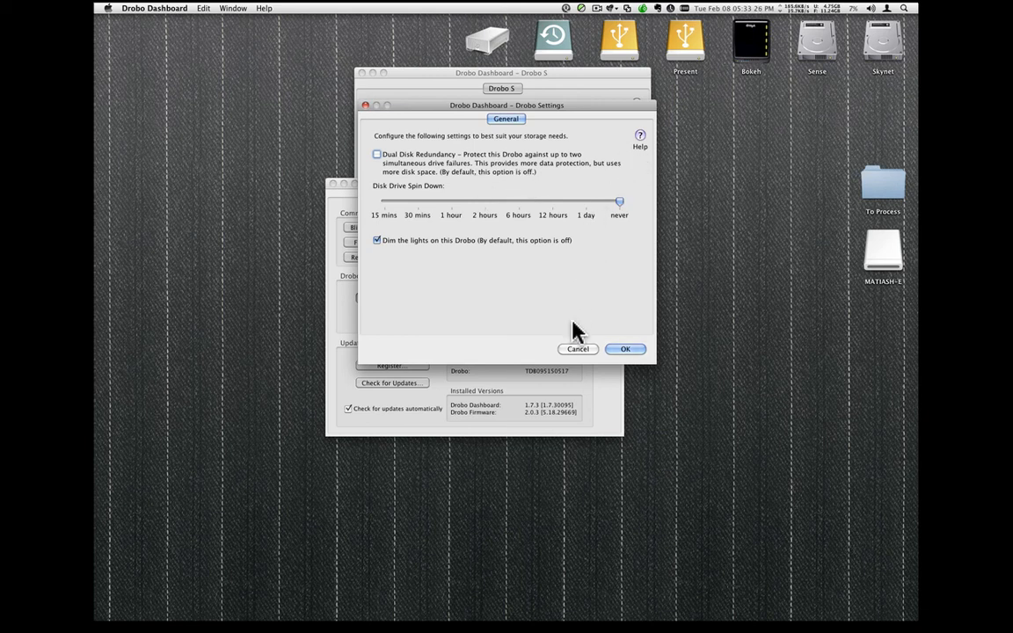
pyautogui.click(576, 350)
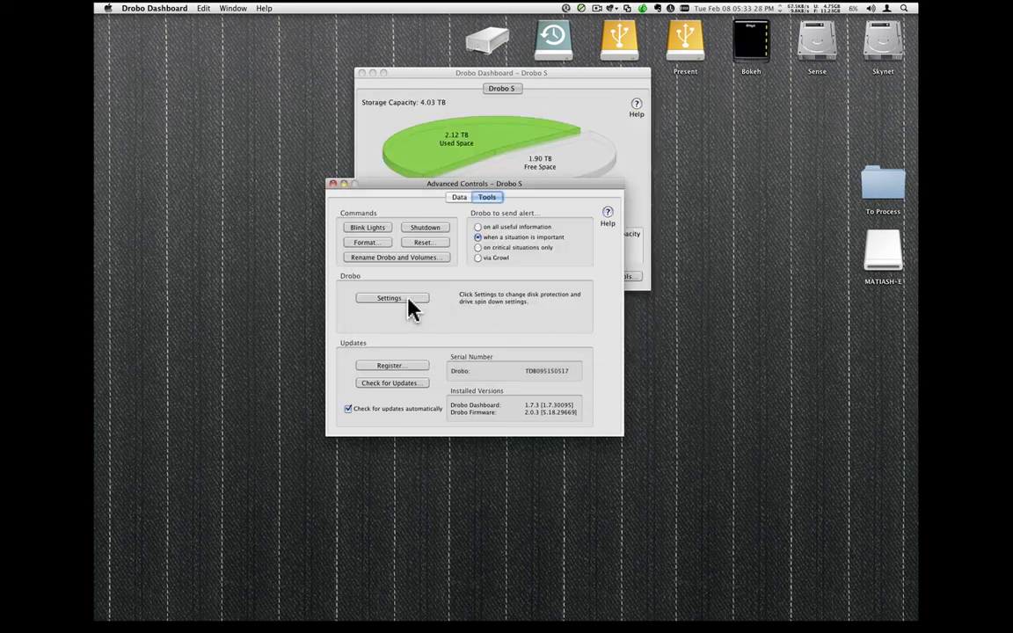
pyautogui.click(455, 202)
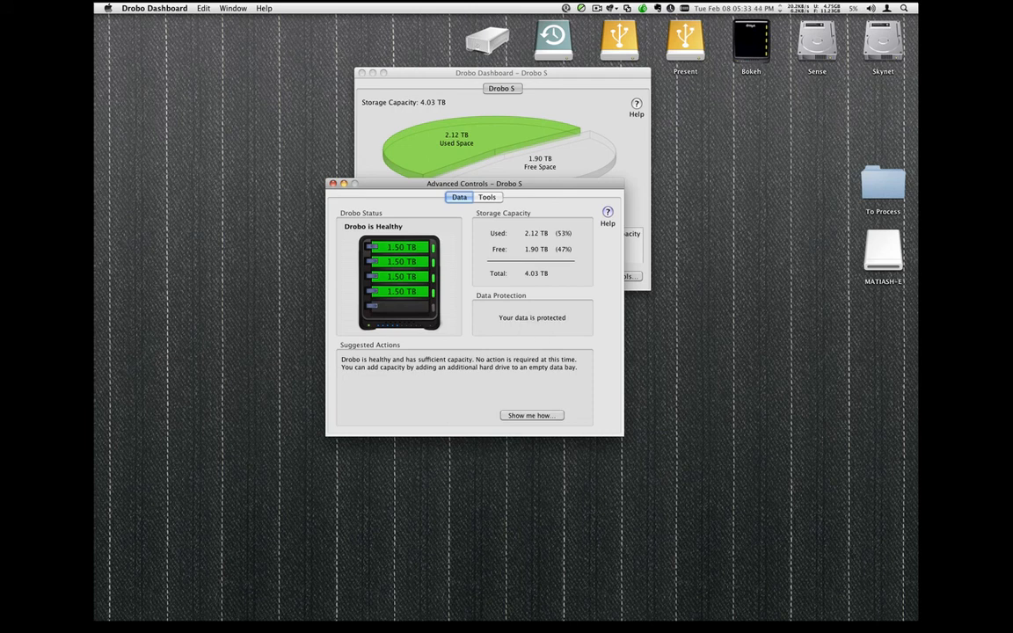
# Switch to Google Chrome and load digitalsilverimaging.com.
pyautogui.press('super+Tab')
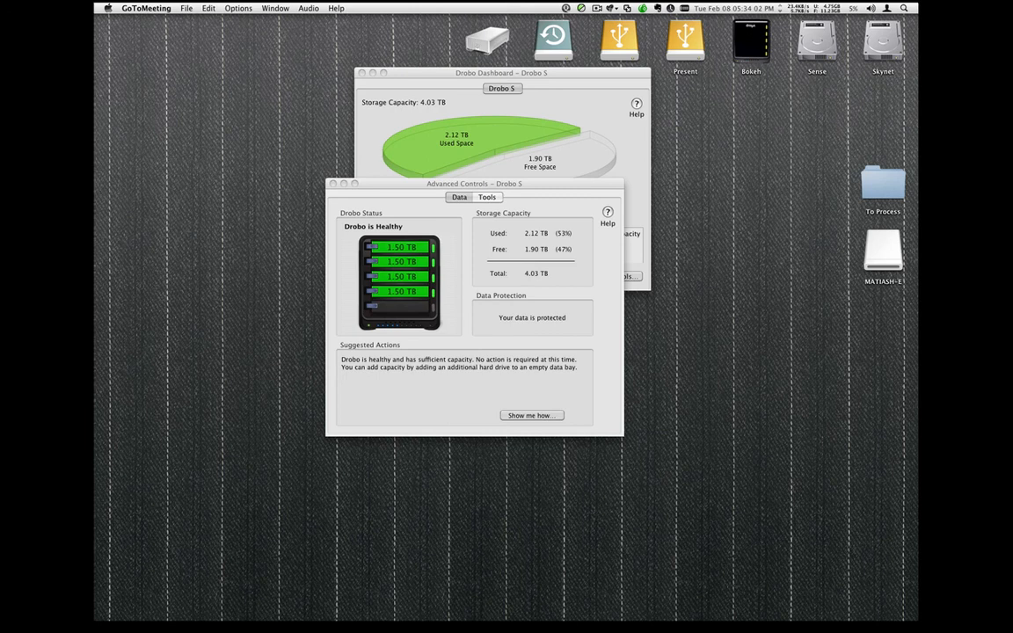
pyautogui.moveTo(104, 255)
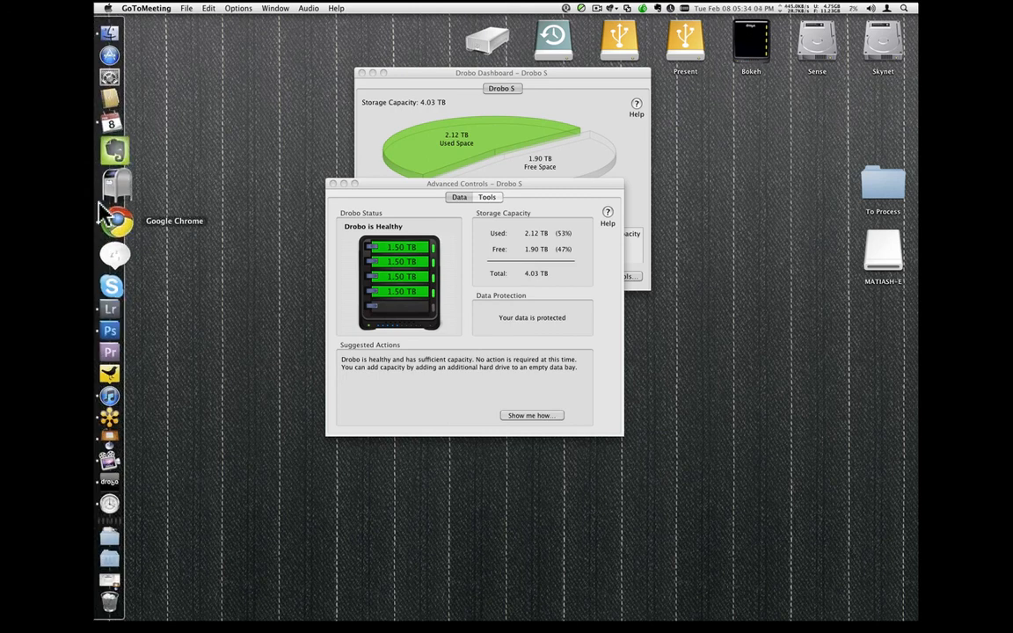
pyautogui.click(103, 213)
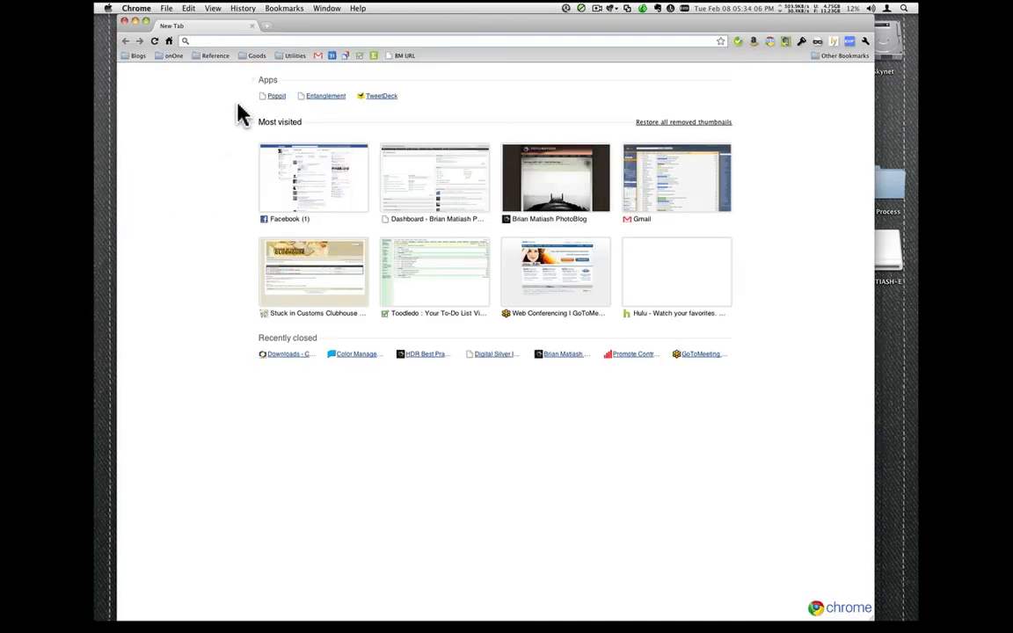
pyautogui.write('digitalsilverimaging.com')
pyautogui.press('Return')
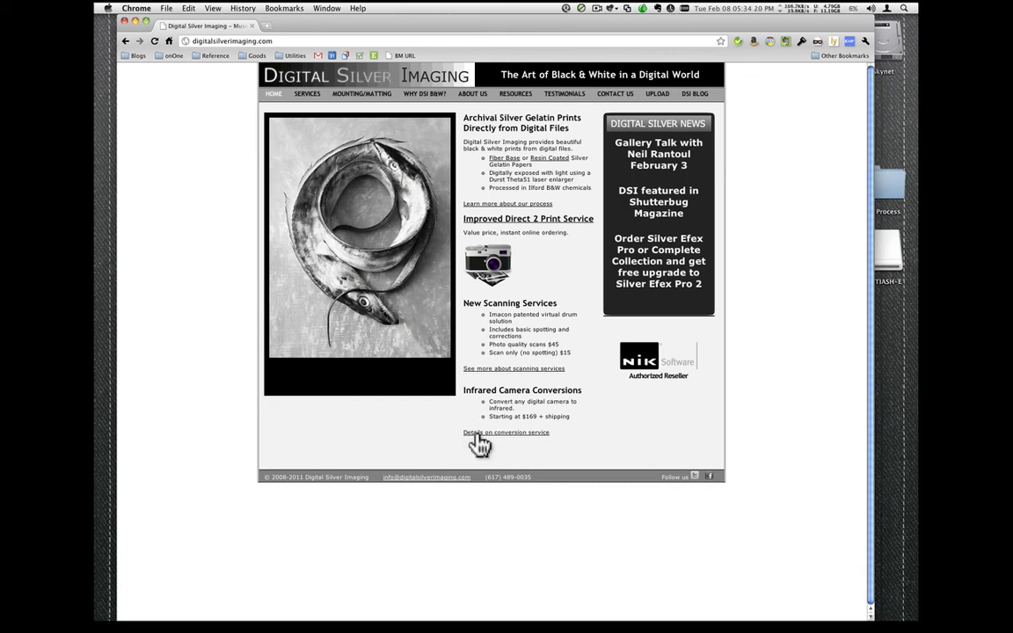
# Open the infrared camera conversion service details and review the prices, wavelengths and conversion request form.
pyautogui.click(476, 436)
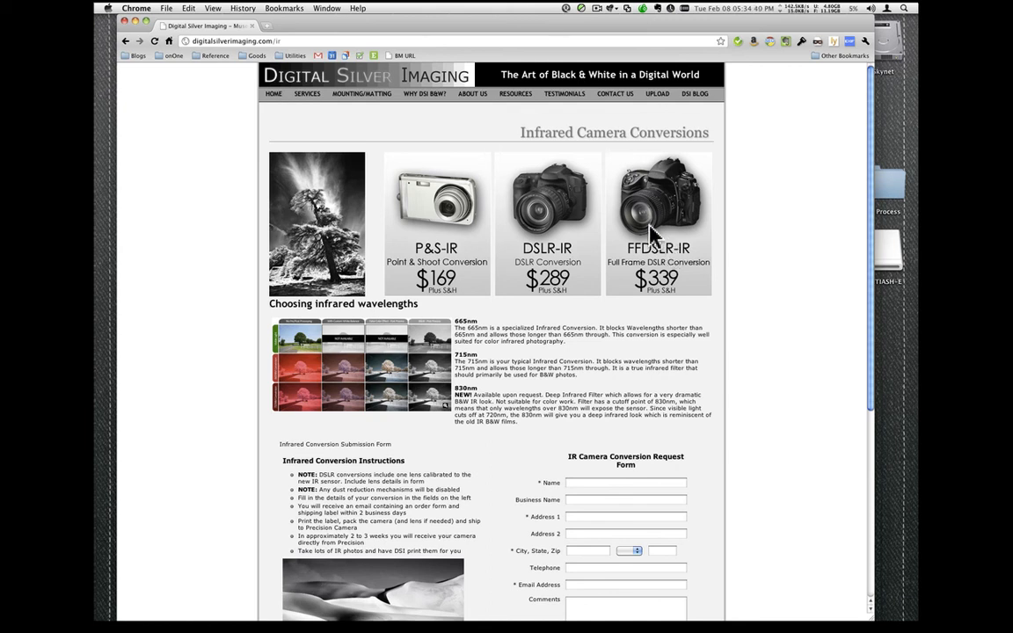
pyautogui.scroll(-3, 658, 286)
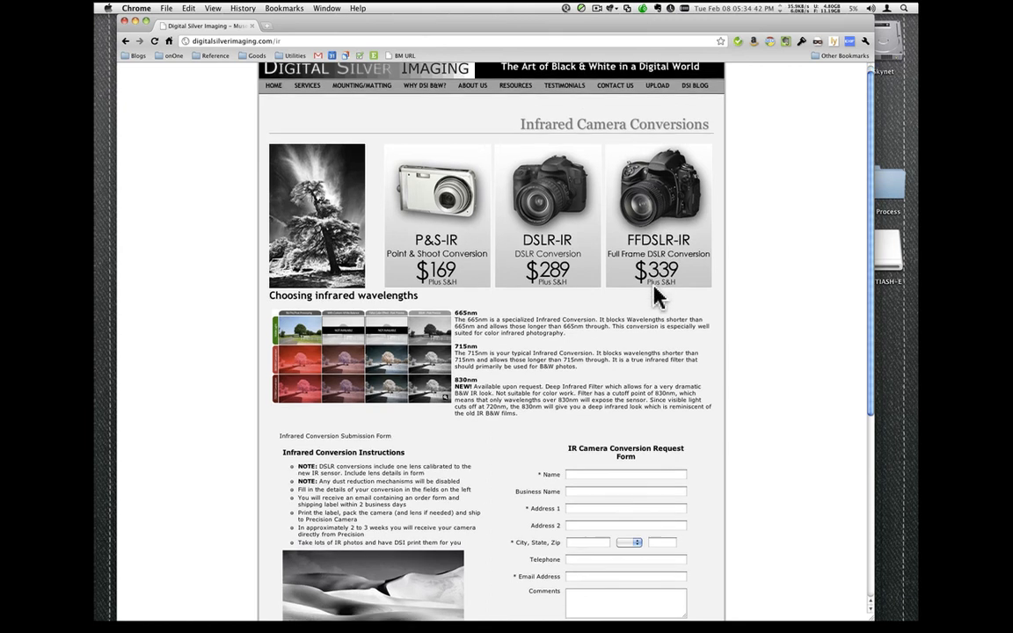
pyautogui.scroll(-10, 656, 294)
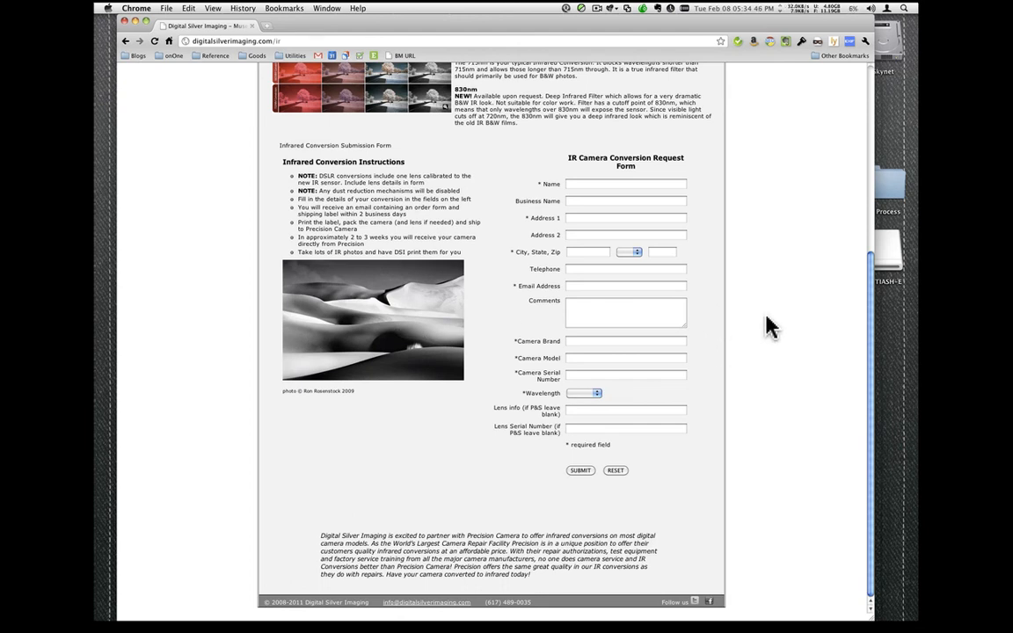
# Close the infrared conversion web page and the Drobo S Advanced Controls window.
pyautogui.press('super+w')
pyautogui.click(526, 203)
pyautogui.press('super+w')
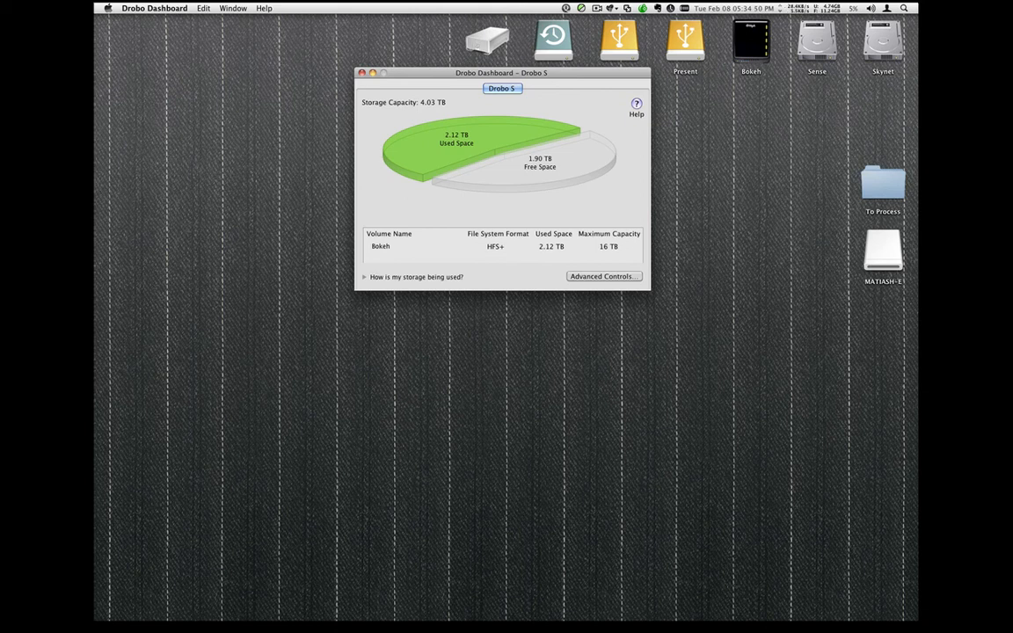
# Open the Skynet drive in Finder and browse from the home folder to Library/Application Support/Adobe/Lightroom.
pyautogui.press('super+Tab')
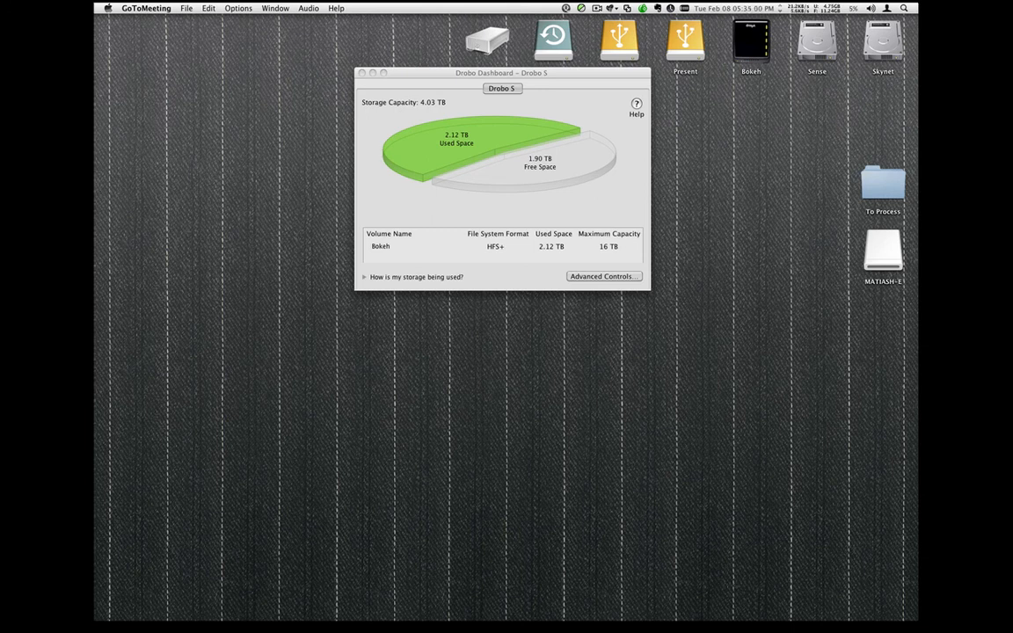
pyautogui.doubleClick(887, 46)
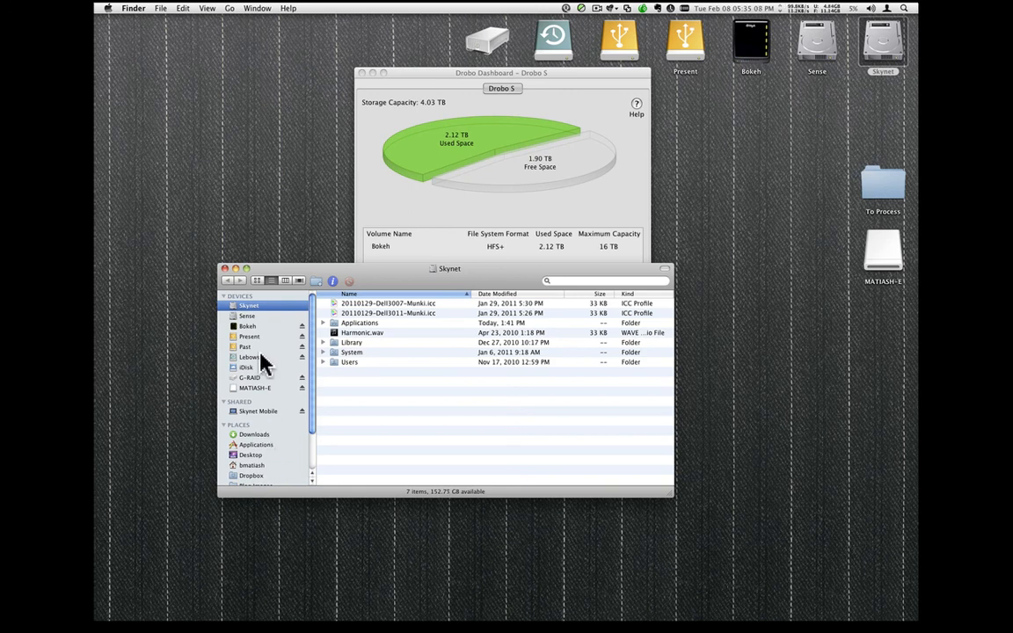
pyautogui.click(251, 465)
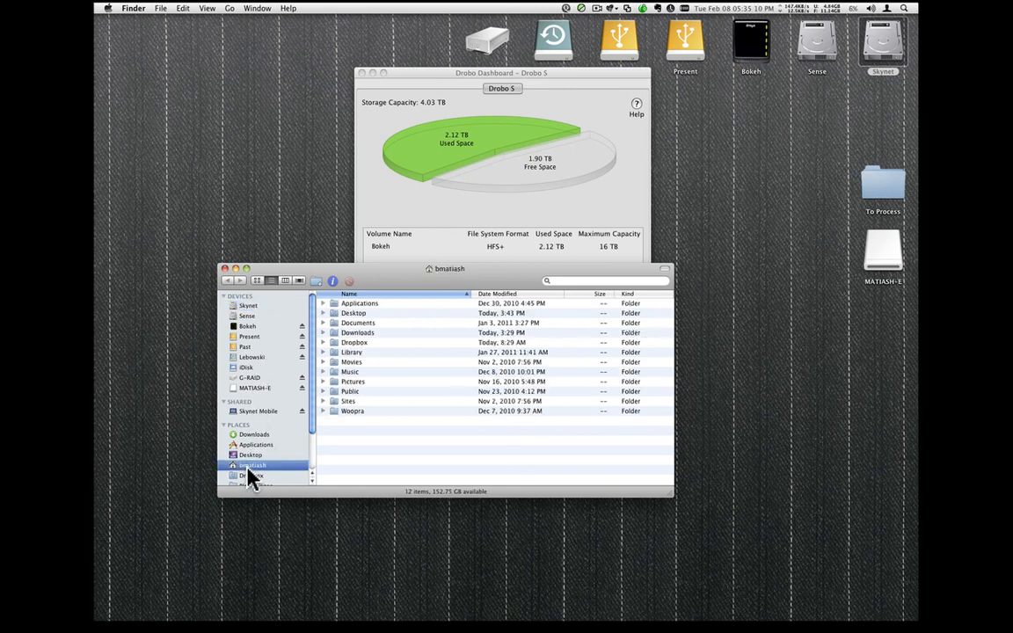
pyautogui.doubleClick(344, 353)
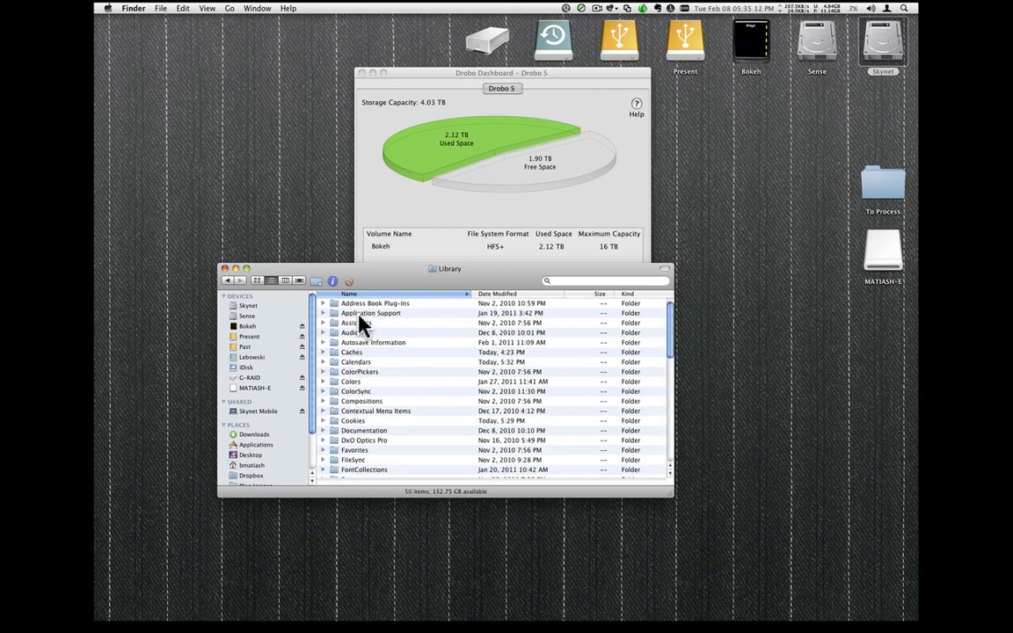
pyautogui.doubleClick(359, 317)
pyautogui.scroll(3, 359, 331)
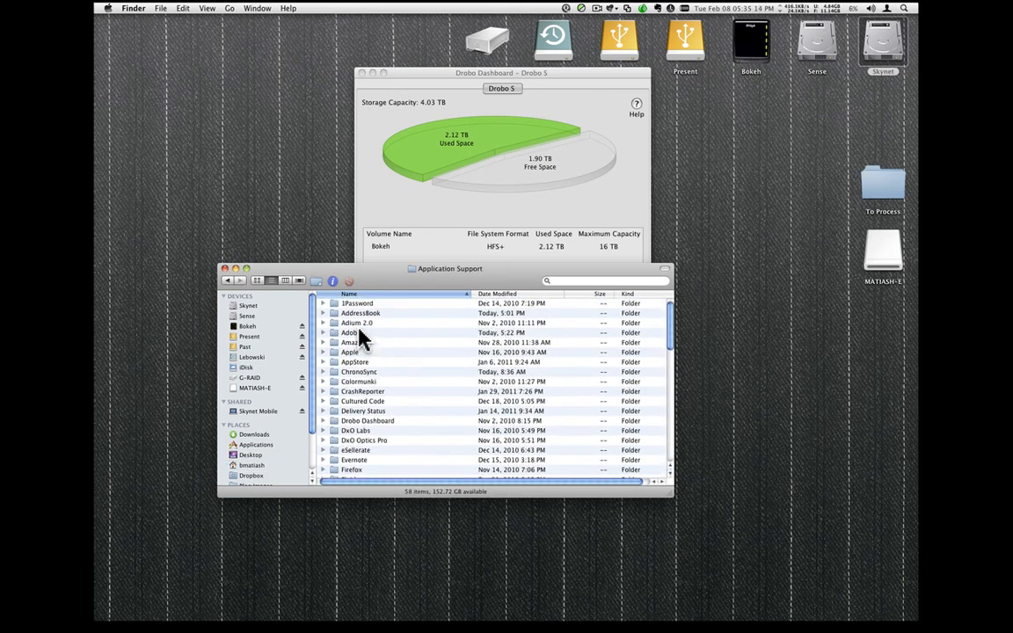
pyautogui.doubleClick(359, 331)
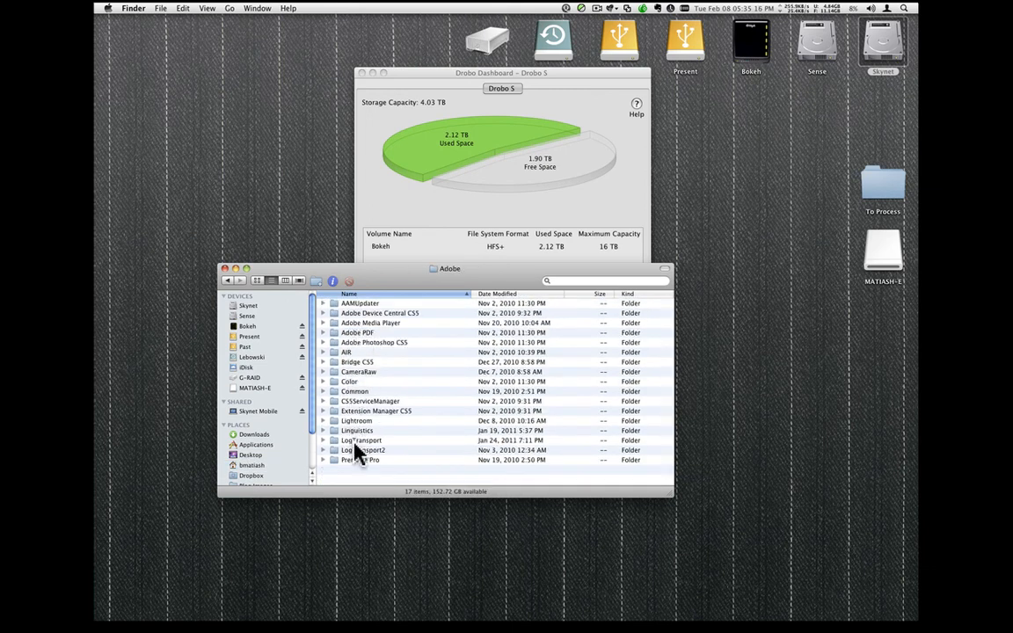
pyautogui.doubleClick(359, 423)
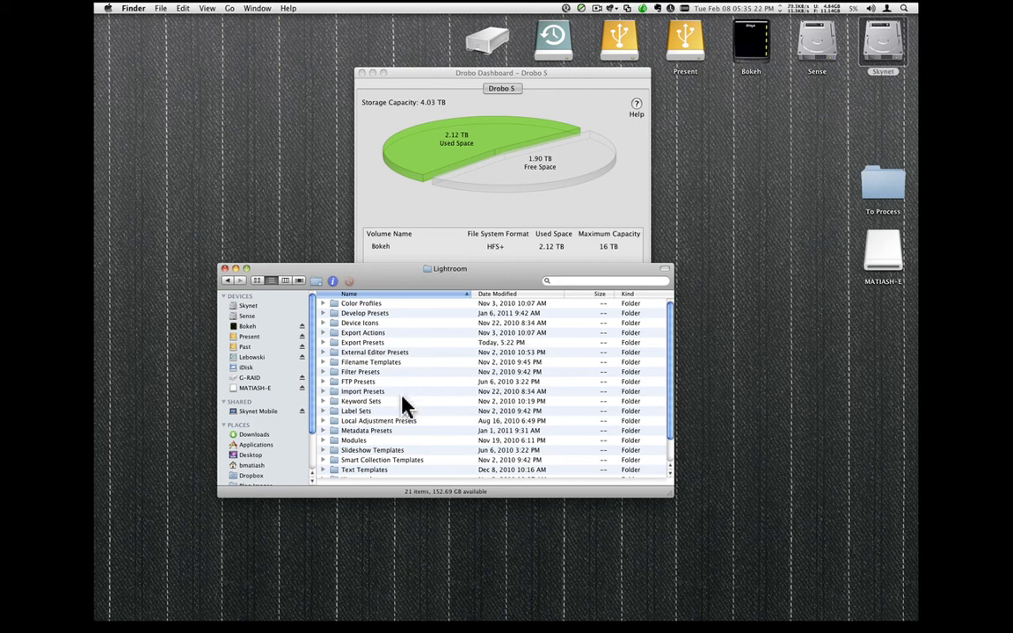
# Open the Local Adjustment Presets folder inside the Lightroom folder and select the HDR Texture Boost preset file.
pyautogui.scroll(-1, 400, 437)
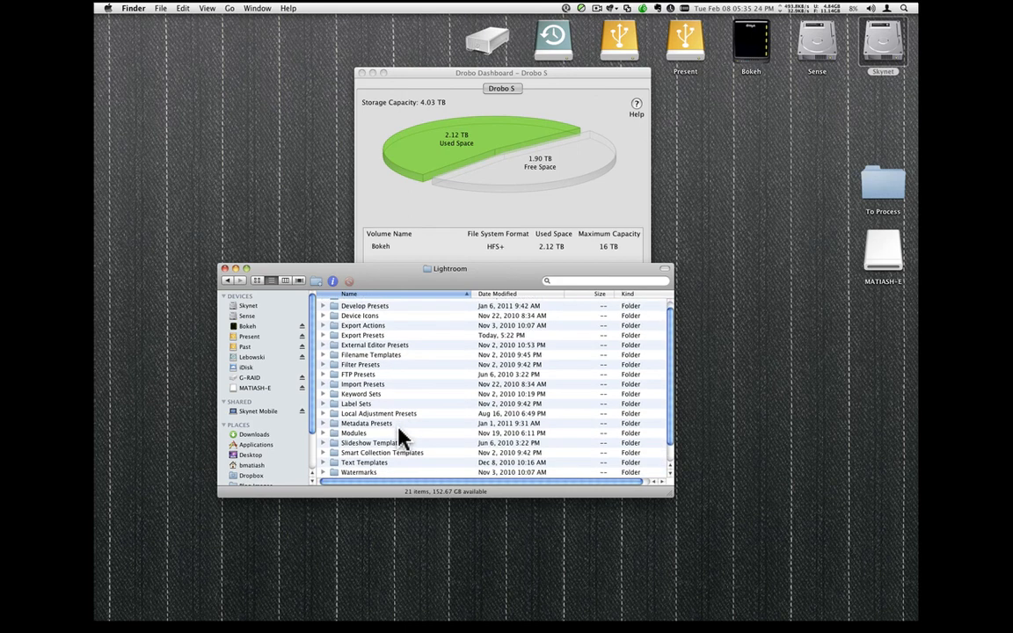
pyautogui.click(405, 415)
pyautogui.doubleClick(404, 415)
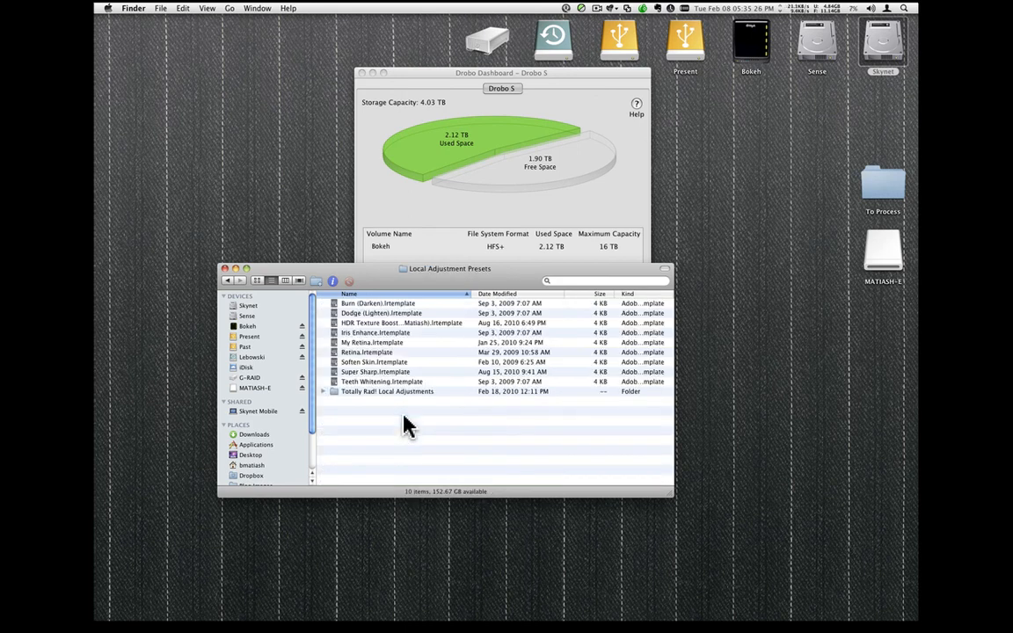
pyautogui.click(226, 281)
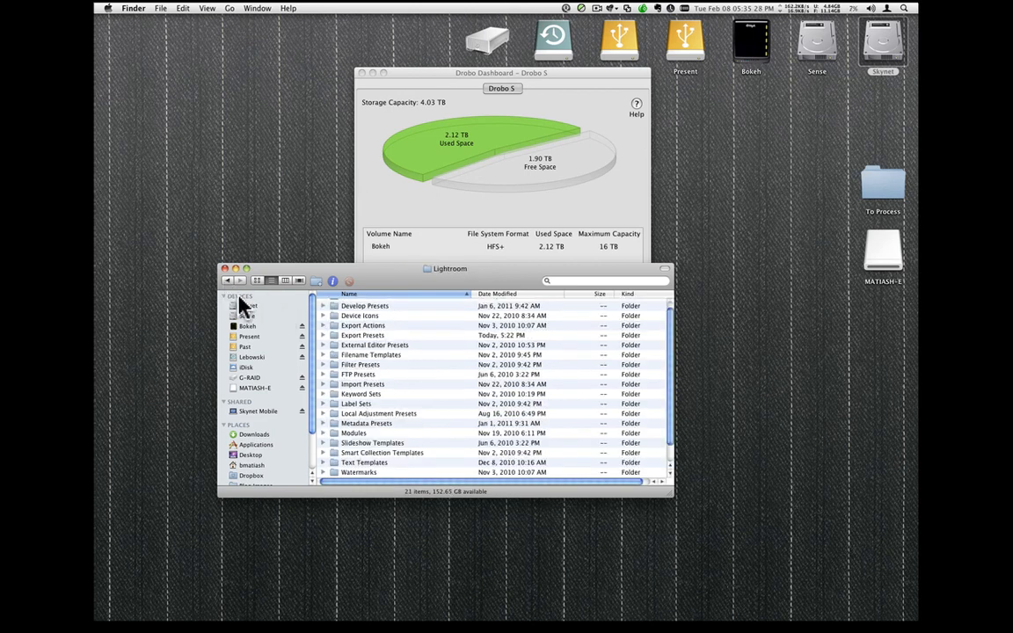
pyautogui.doubleClick(379, 412)
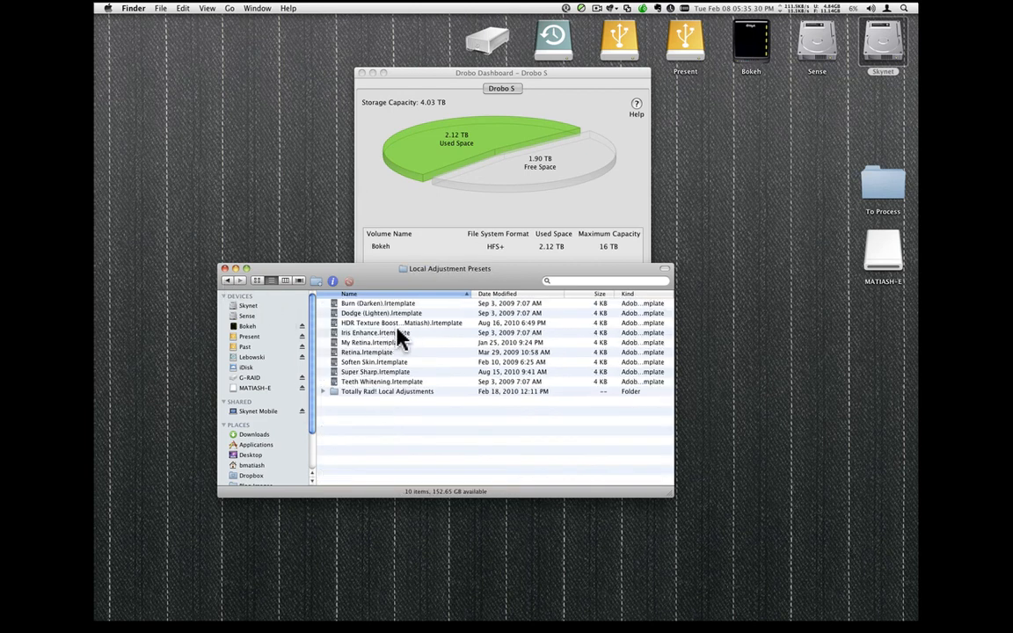
pyautogui.click(414, 324)
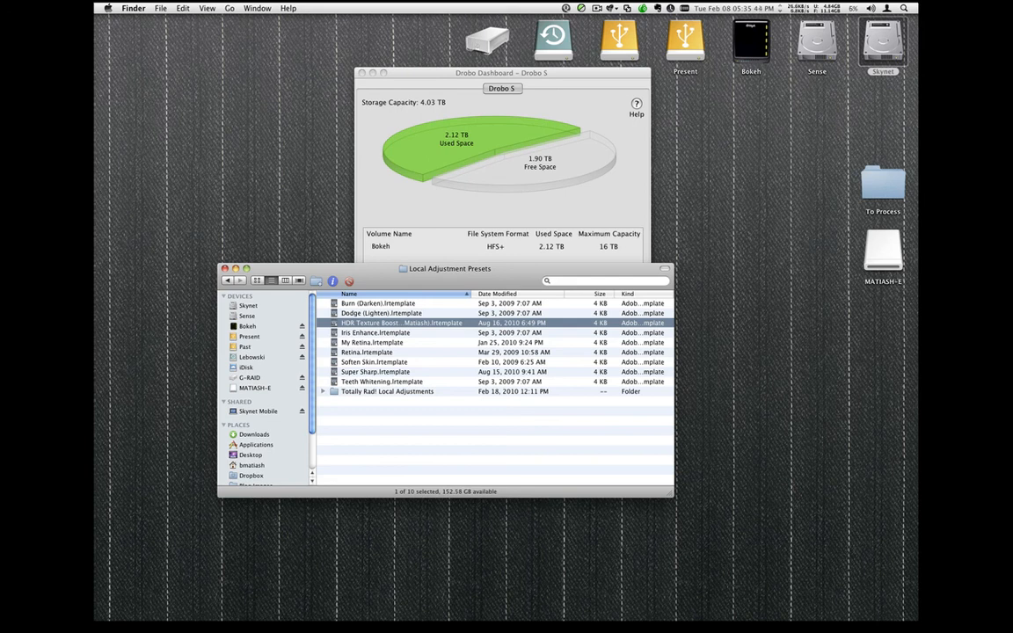
# Open the Displays preferences in System Preferences and view the color profiles of the DELL U3011 monitor.
pyautogui.press('super+Tab')
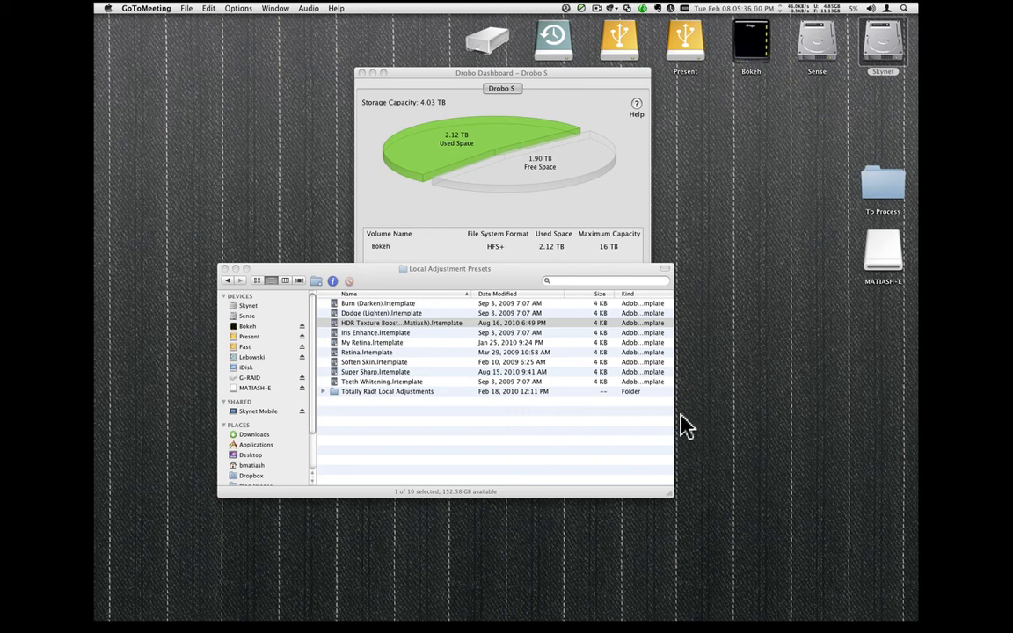
pyautogui.moveTo(99, 167)
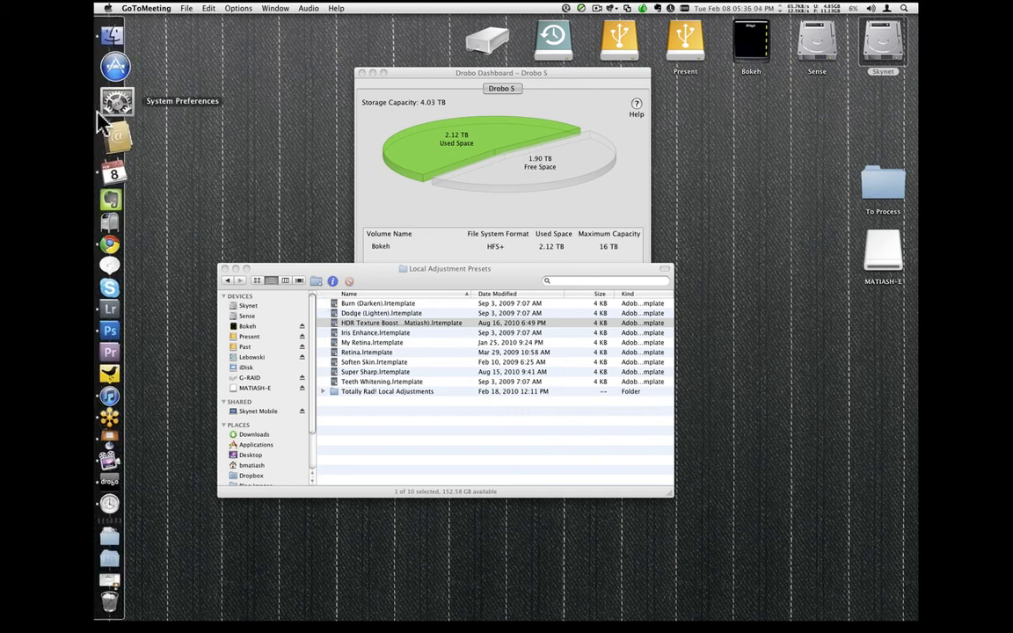
pyautogui.click(99, 110)
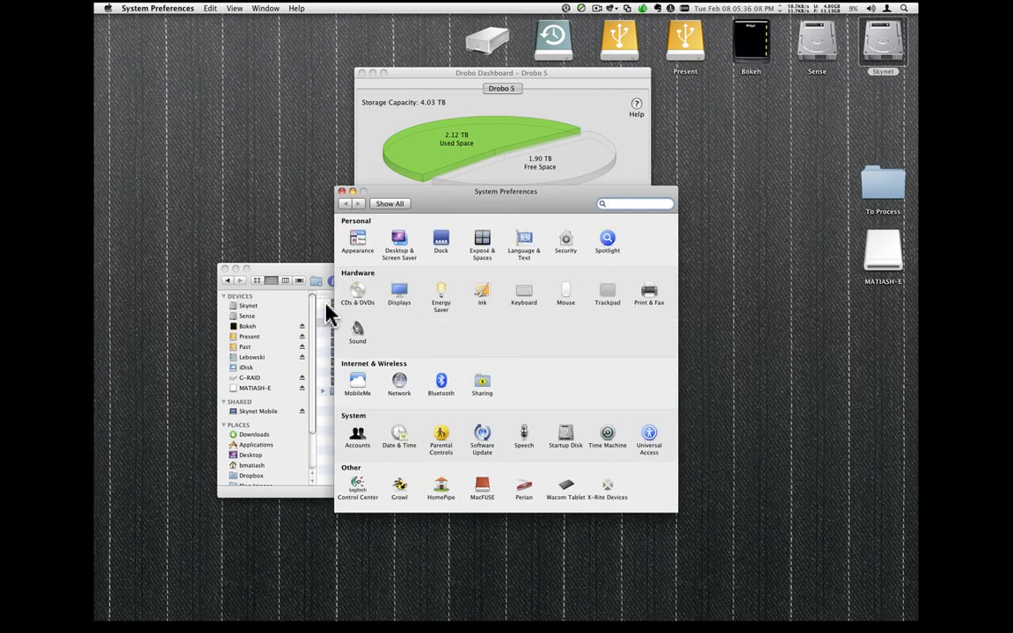
pyautogui.click(401, 295)
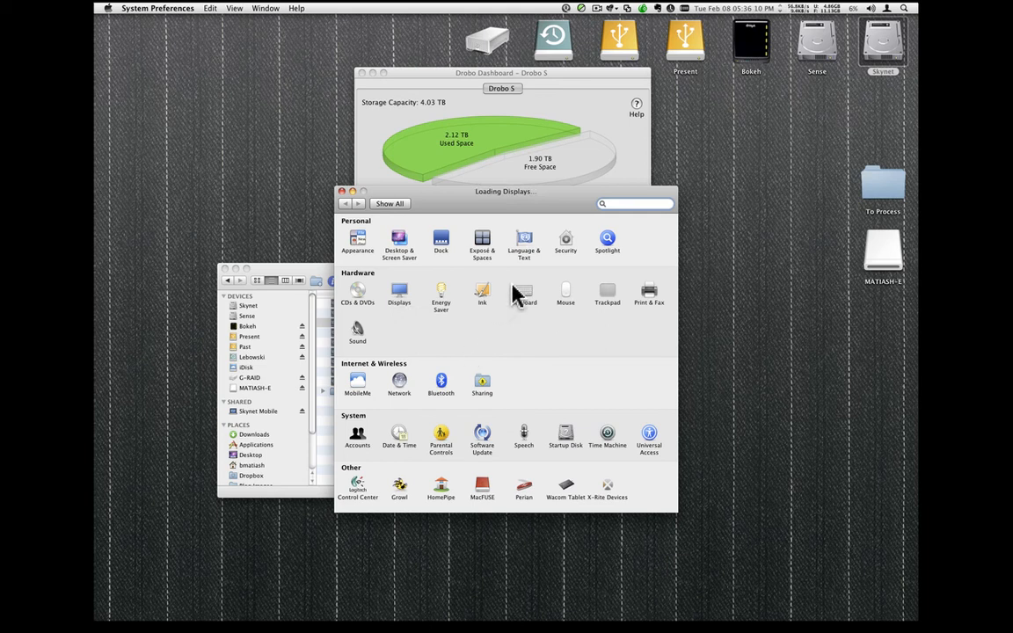
pyautogui.click(552, 231)
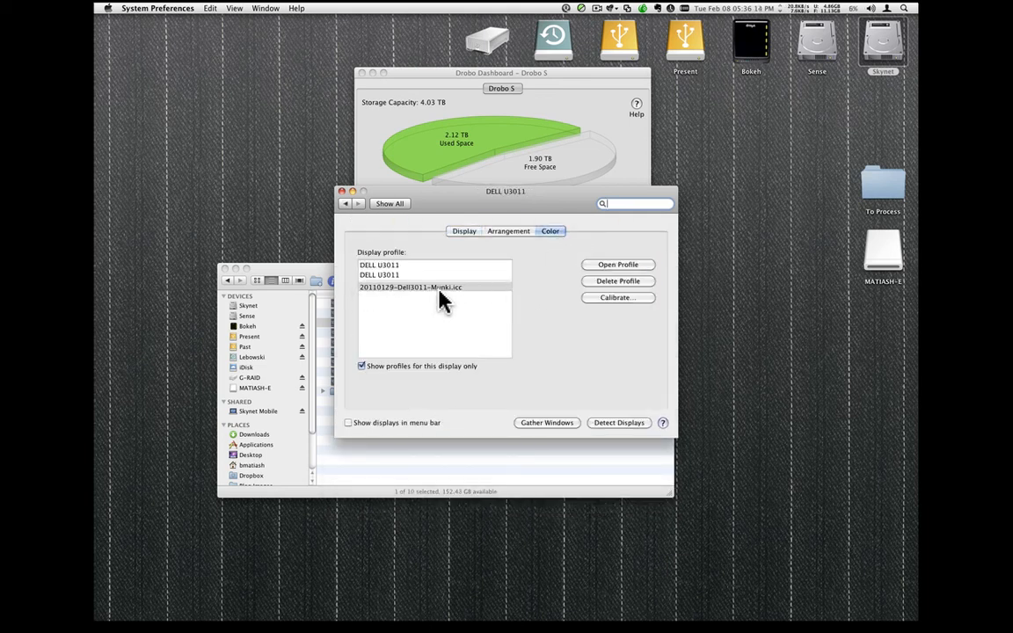
# View the Print & Fax preferences with the installed printer and scanner, and close System Preferences.
pyautogui.click(407, 204)
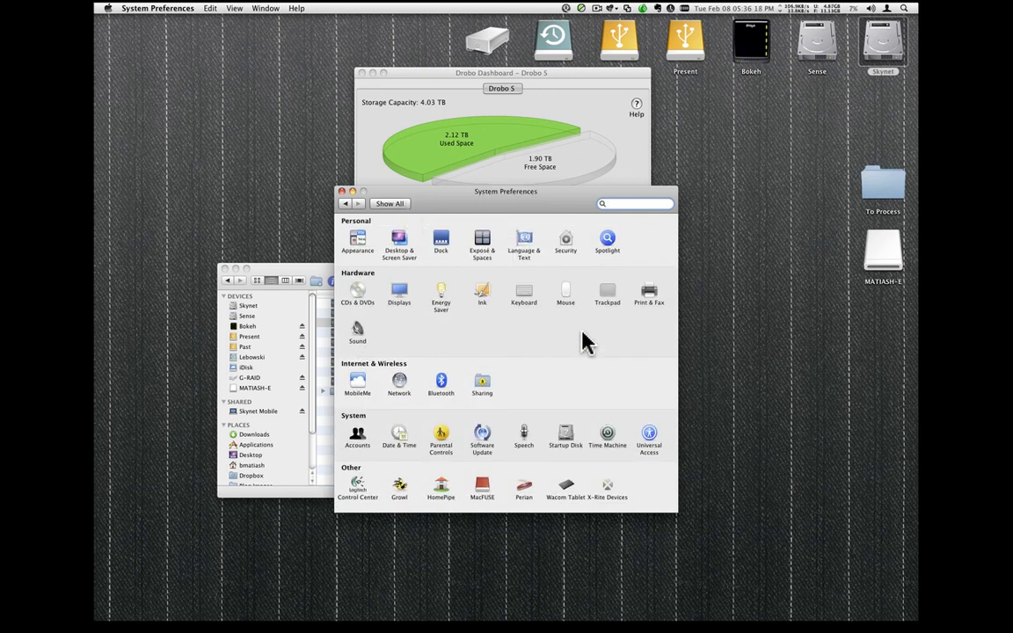
pyautogui.click(655, 294)
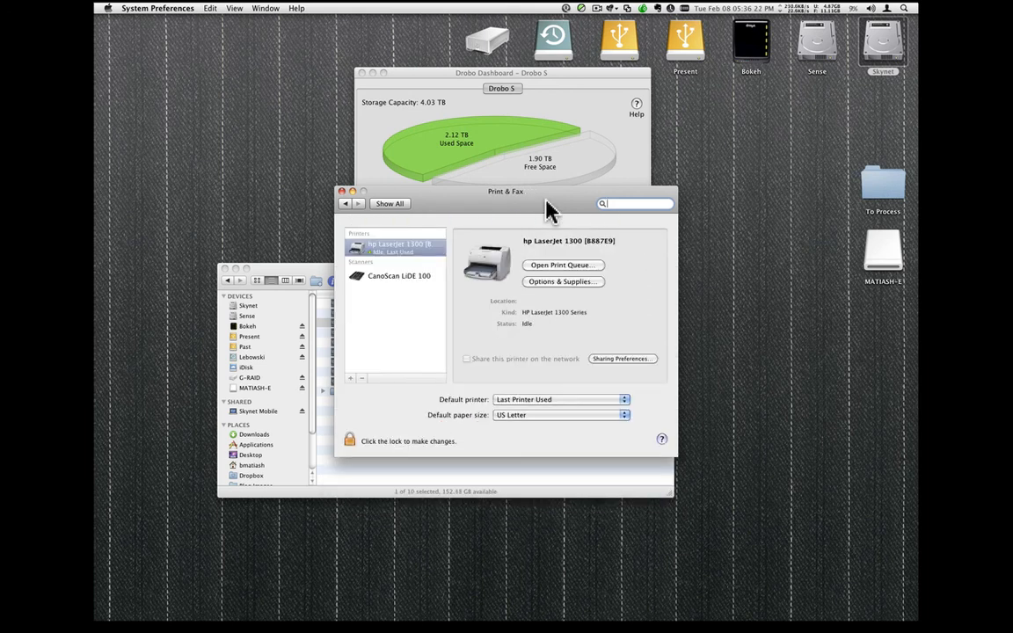
pyautogui.moveTo(547, 209); pyautogui.dragTo(547, 222)
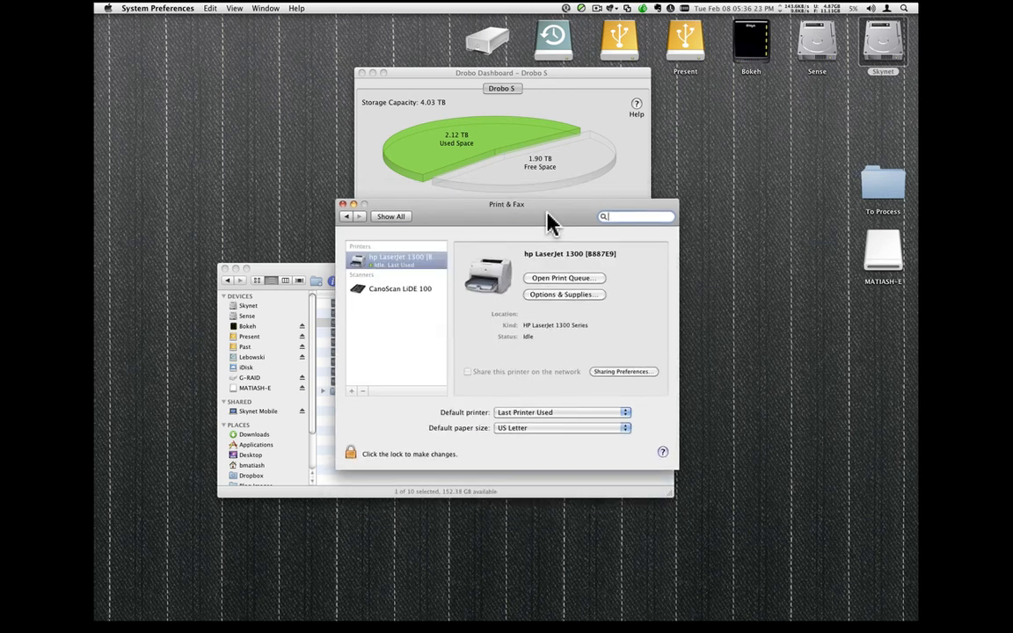
pyautogui.click(342, 205)
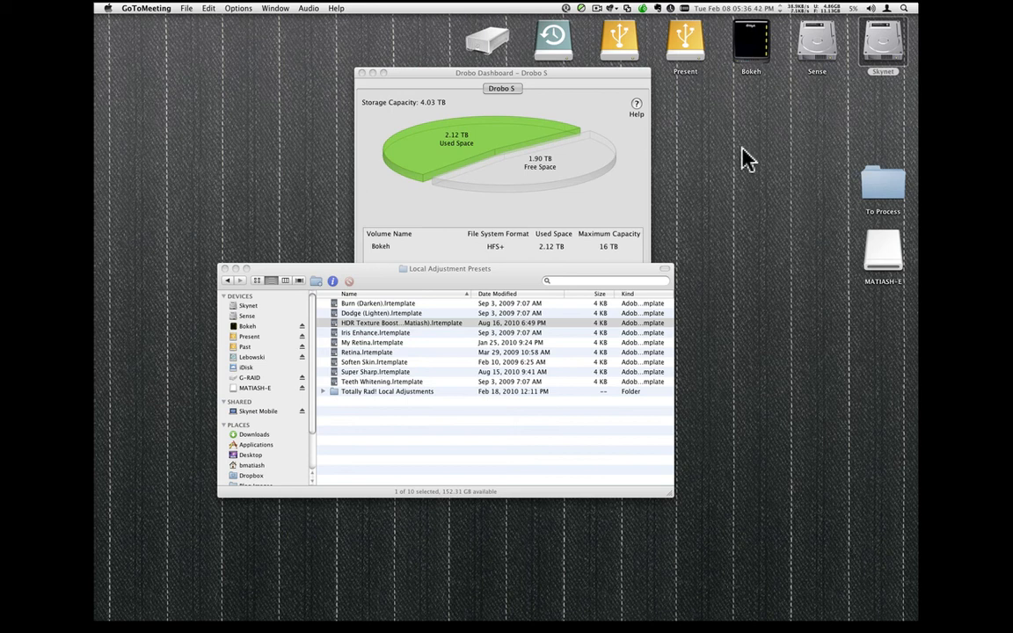
# Point out the Bokeh, Sense and Skynet drives on the desktop and bring the Drobo Dashboard window to the front.
pyautogui.click(746, 40)
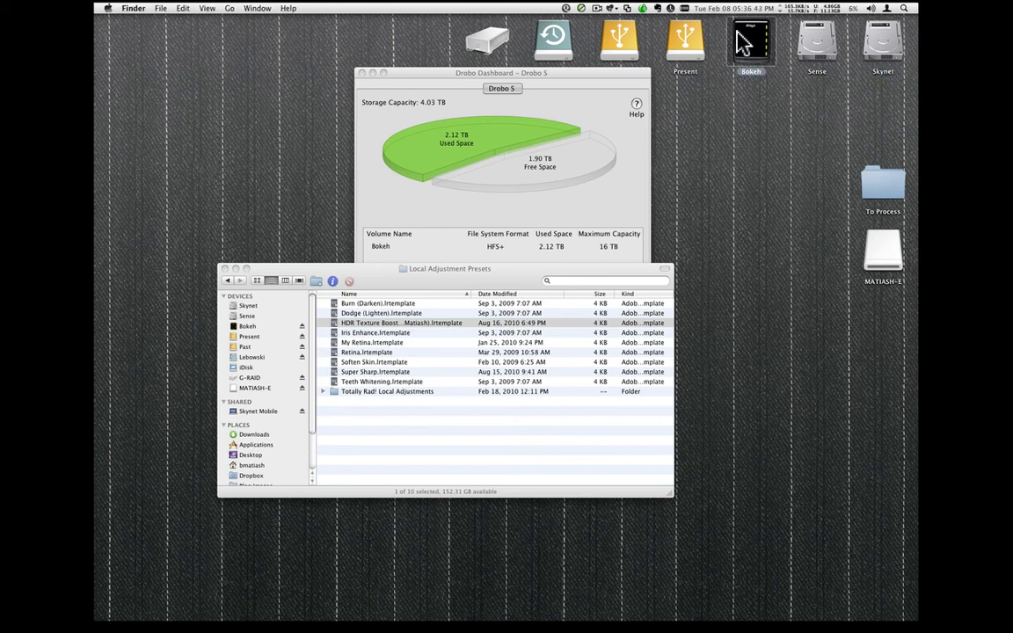
pyautogui.click(806, 54)
pyautogui.click(874, 64)
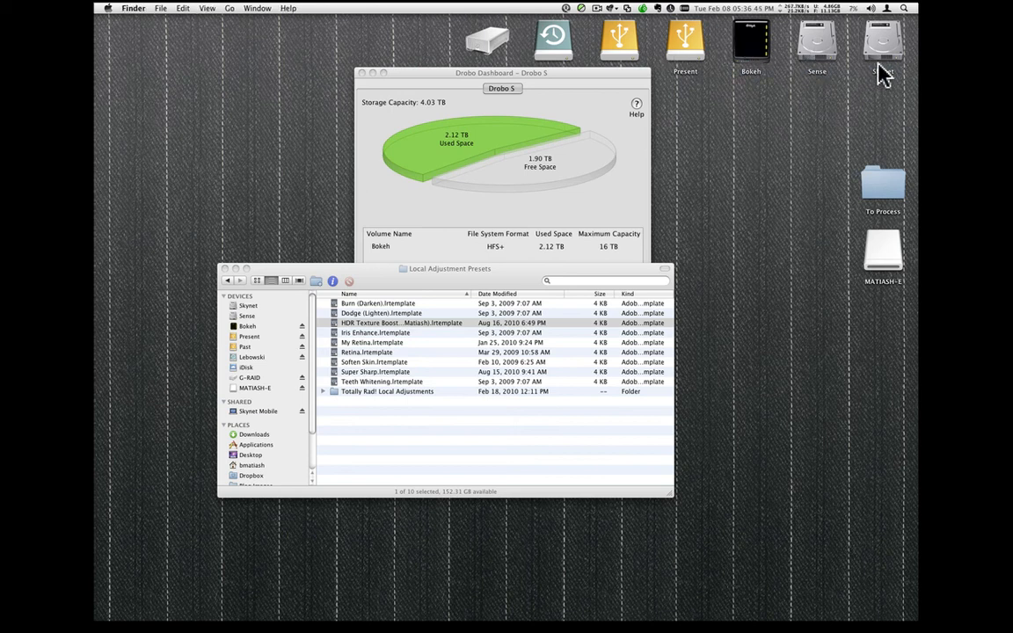
pyautogui.click(747, 55)
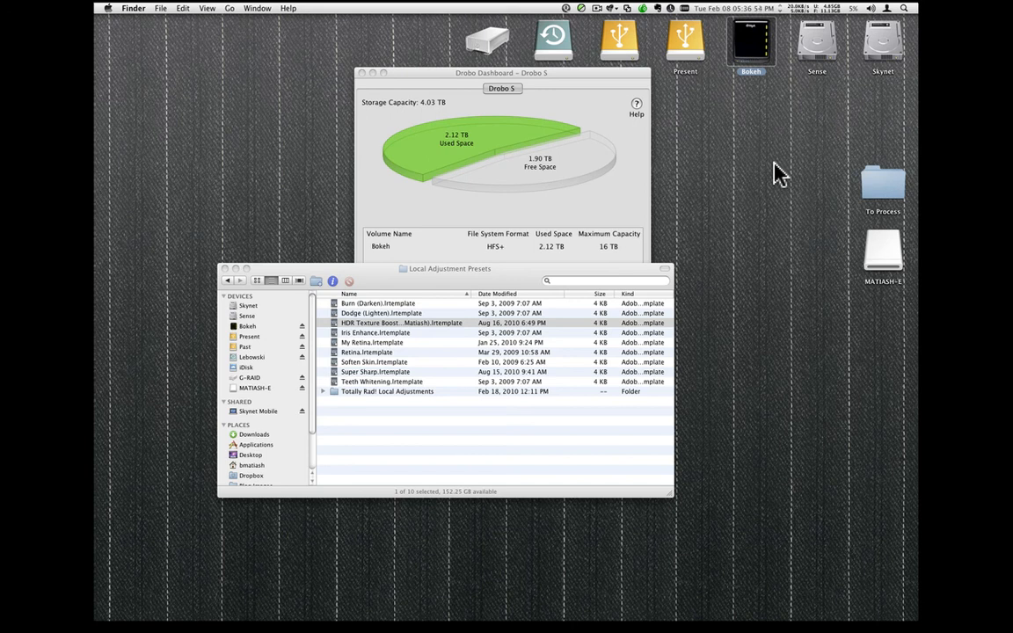
pyautogui.click(652, 135)
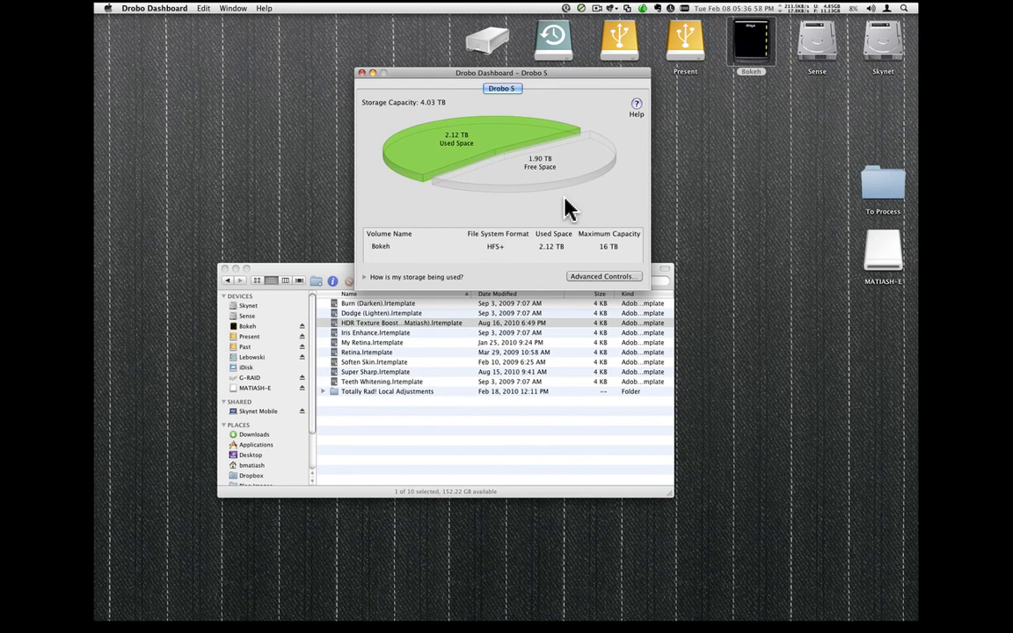
# View the folders on the Bokeh drive in Finder, and close both the Bokeh and Local Adjustment Presets windows.
pyautogui.doubleClick(750, 44)
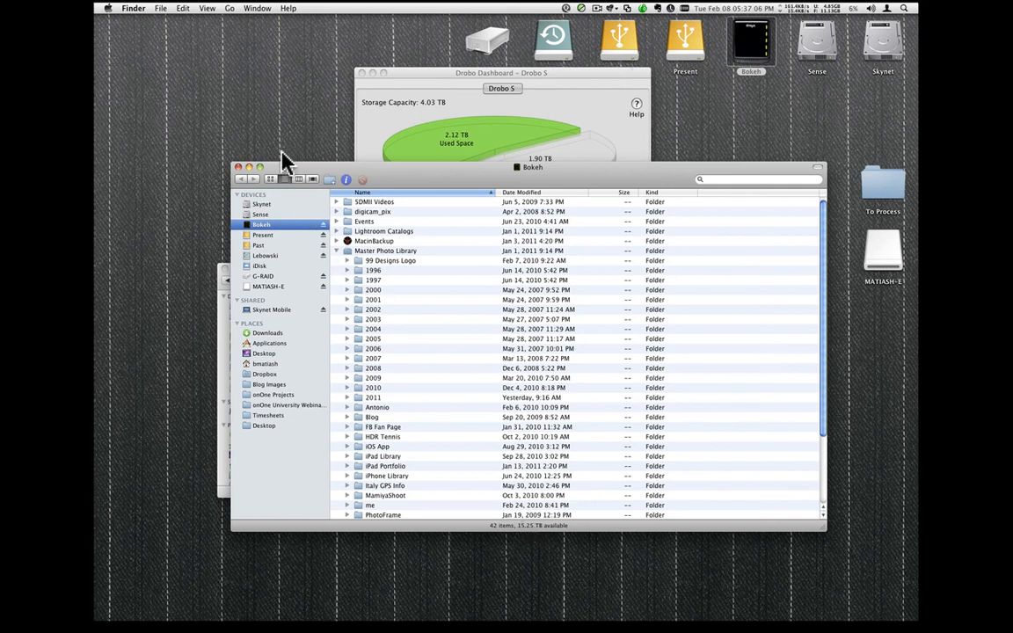
pyautogui.click(238, 168)
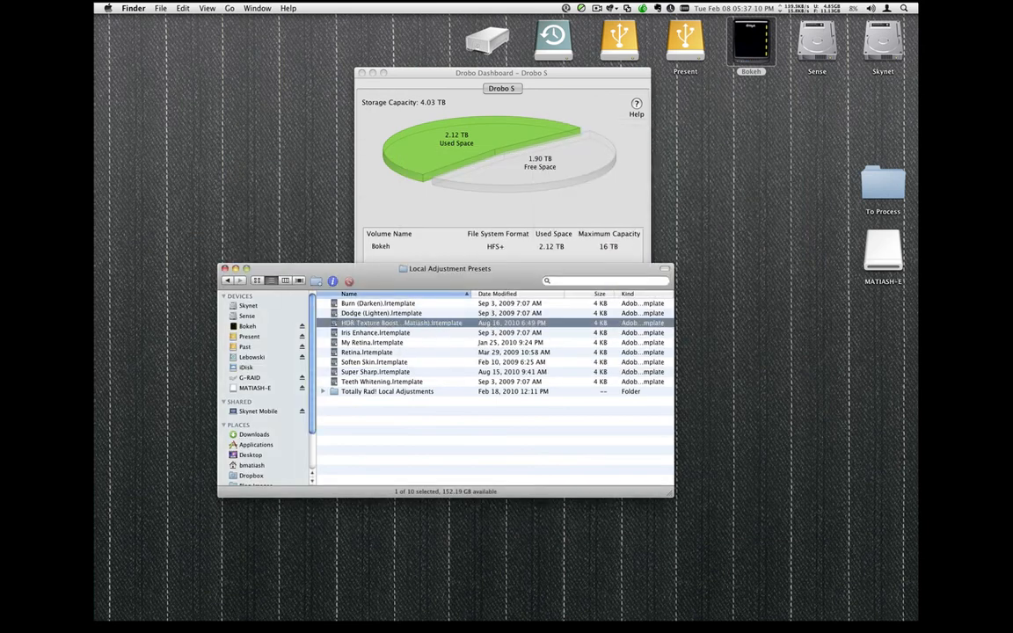
pyautogui.press('super+Tab')
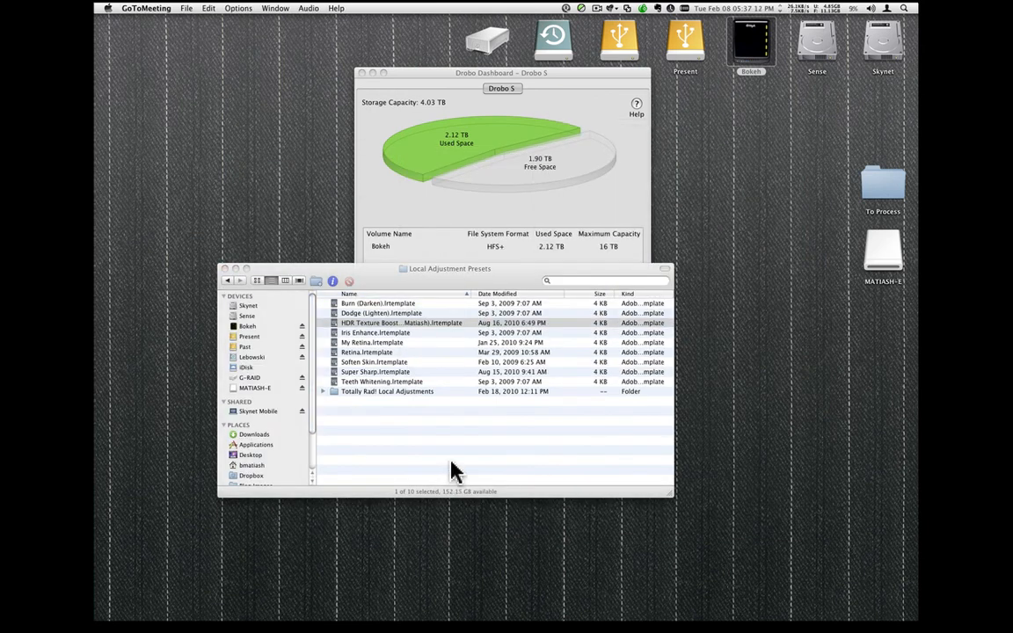
pyautogui.click(486, 274)
pyautogui.moveTo(486, 274); pyautogui.dragTo(492, 284)
pyautogui.press('super+w')
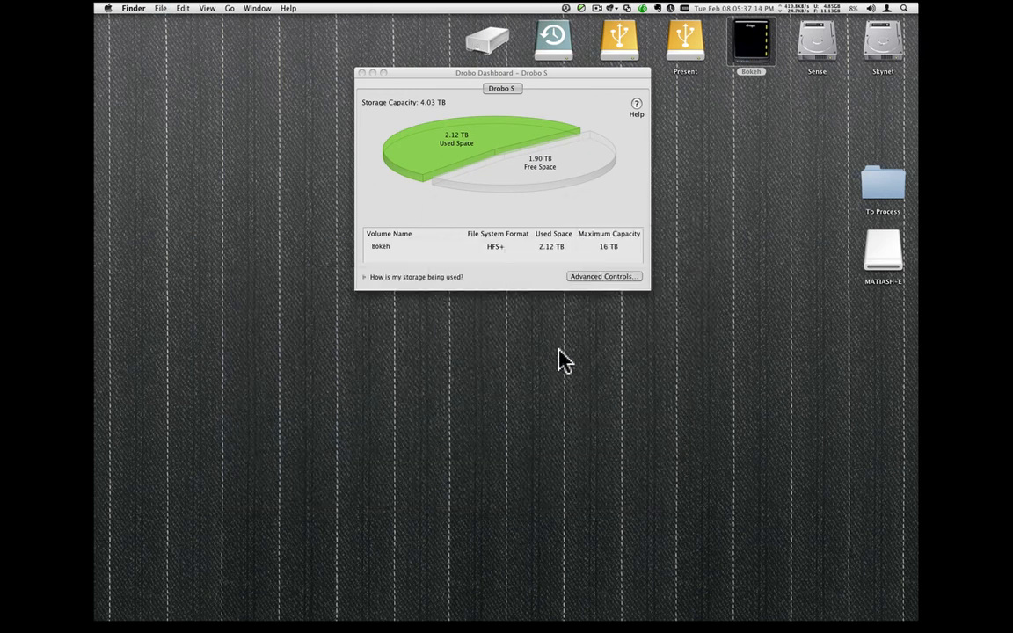
# Move the Drobo Dashboard window down toward the middle of the desktop so that it clears the drive icons' names.
pyautogui.press('super+Tab')
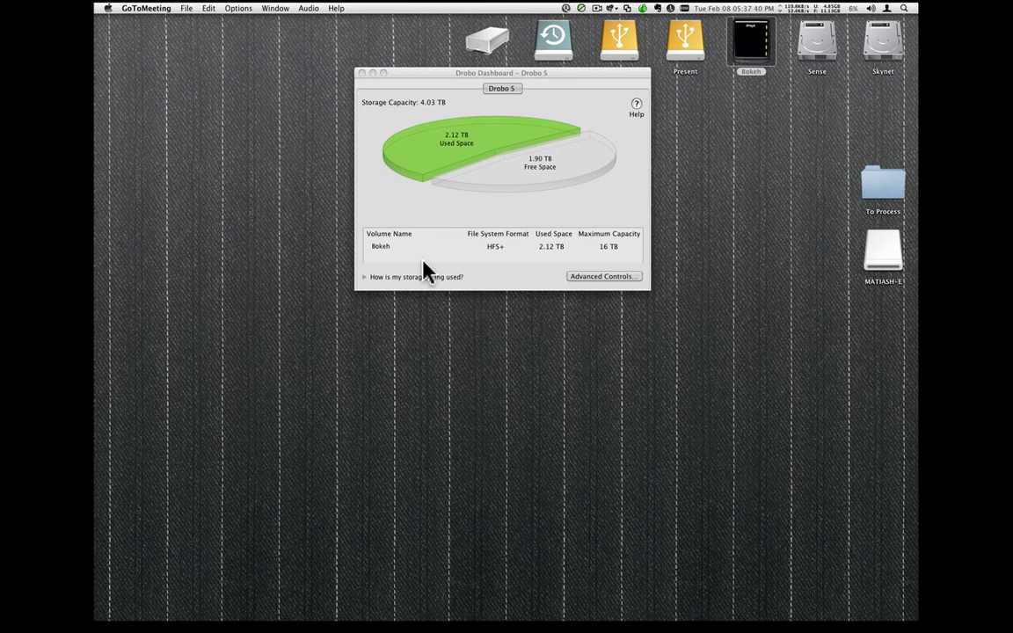
pyautogui.click(452, 91)
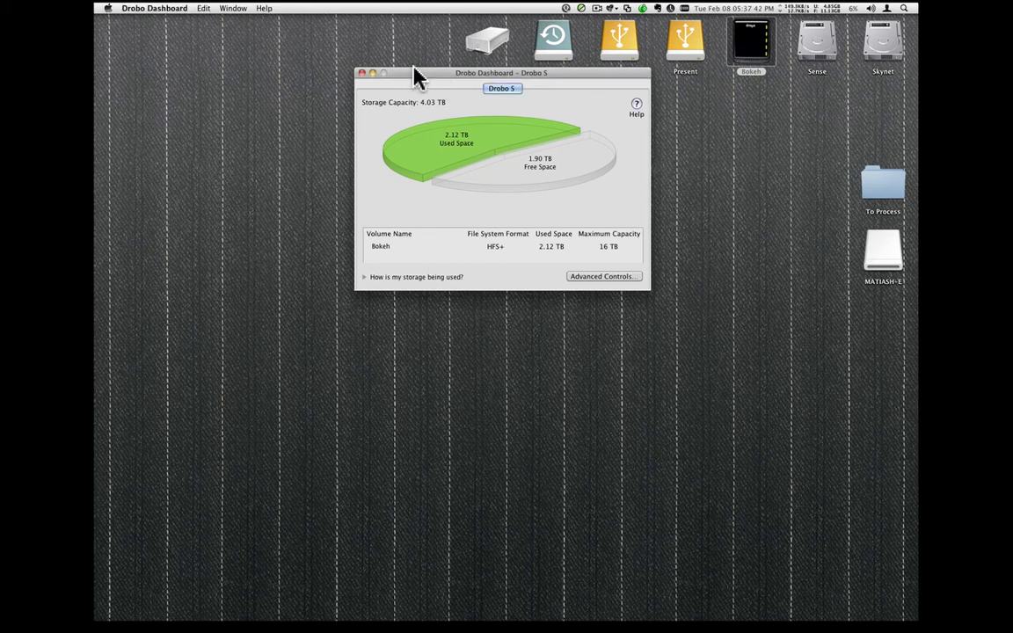
pyautogui.moveTo(419, 75); pyautogui.dragTo(486, 164)
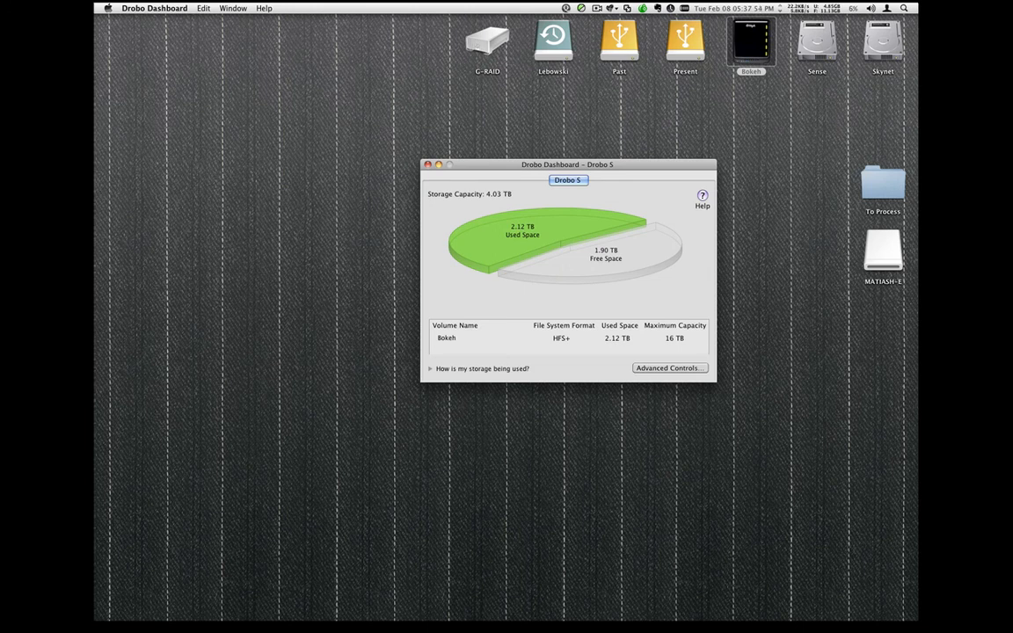
pyautogui.press('super+Tab')
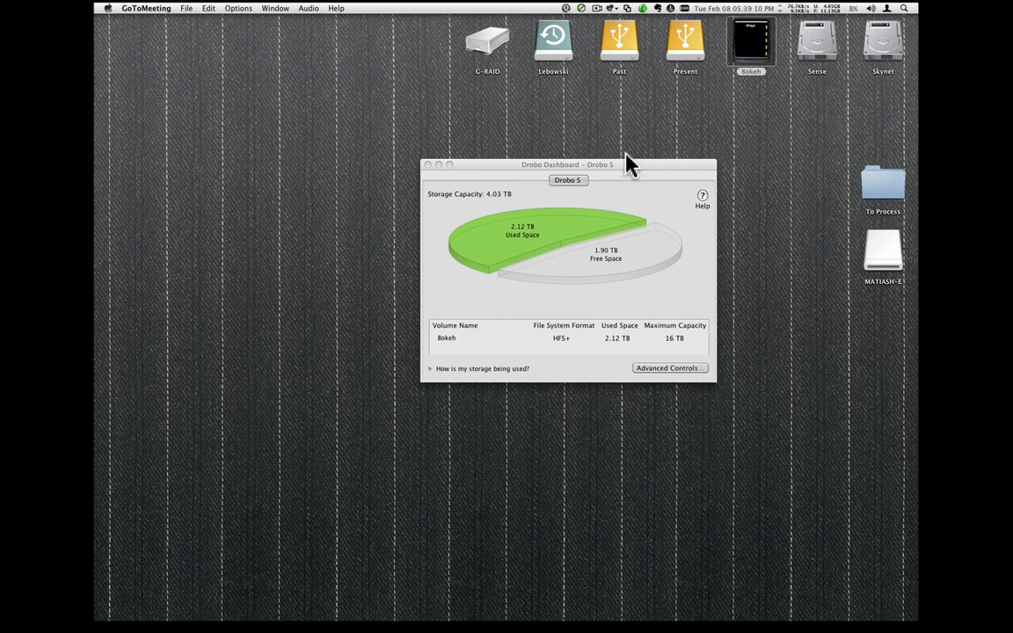
pyautogui.moveTo(634, 169); pyautogui.dragTo(626, 173)
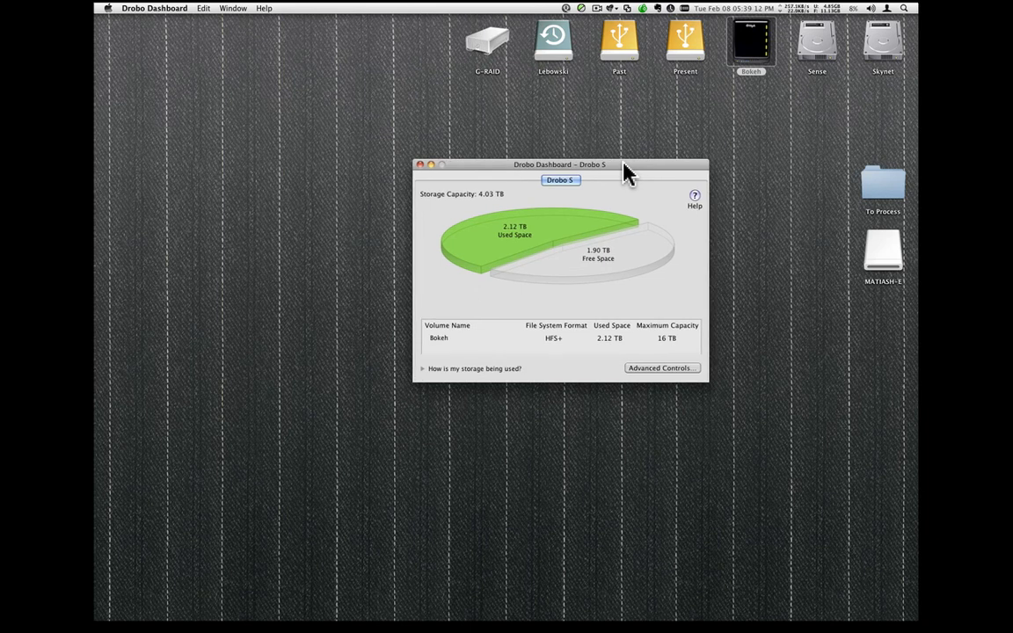